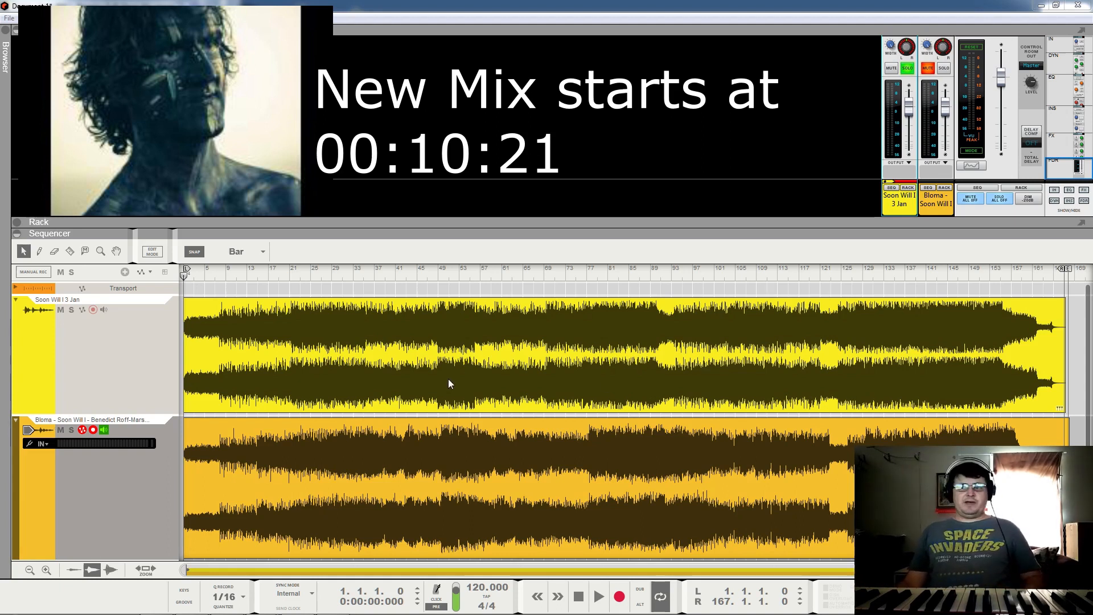
Step: Play the soloed "Soon Will I 3 Jan" mix from bar 1, sampling about bars 8, 20 and 33, and stop playback
click(599, 601)
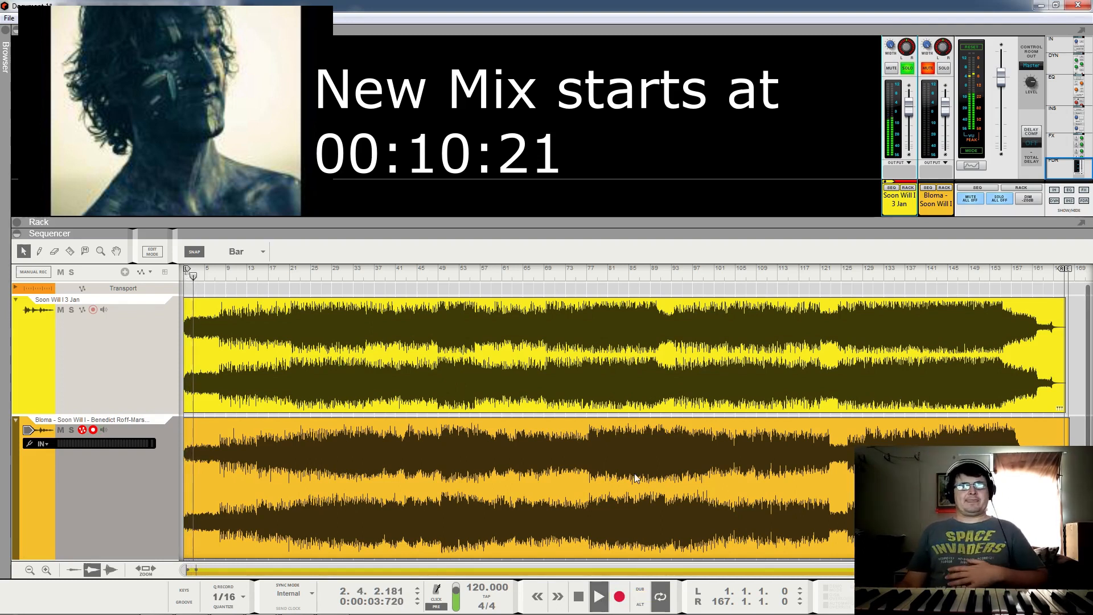
click(220, 273)
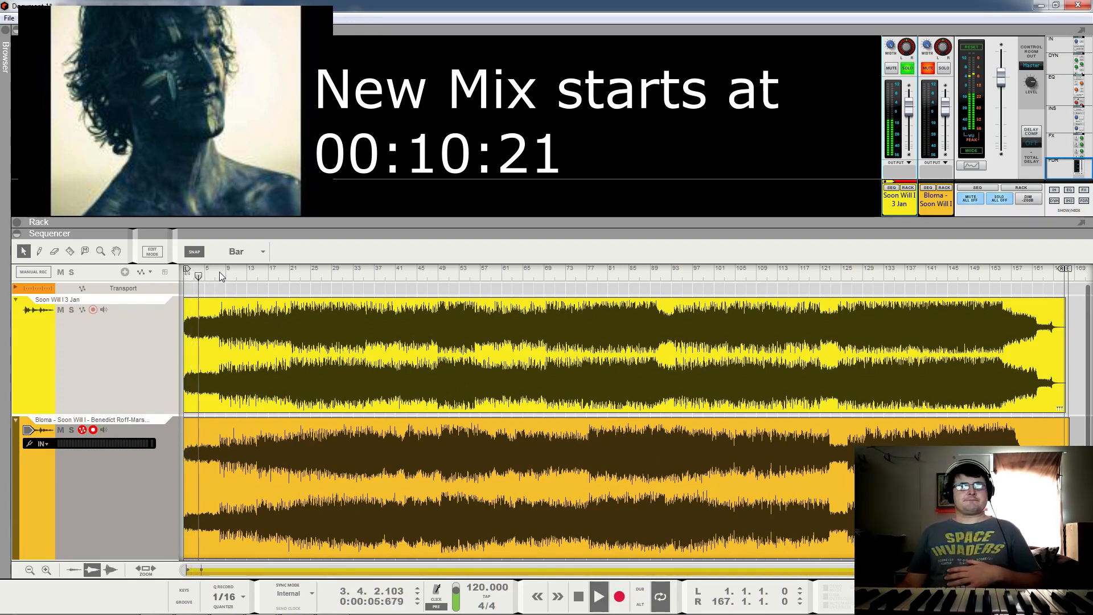
click(283, 272)
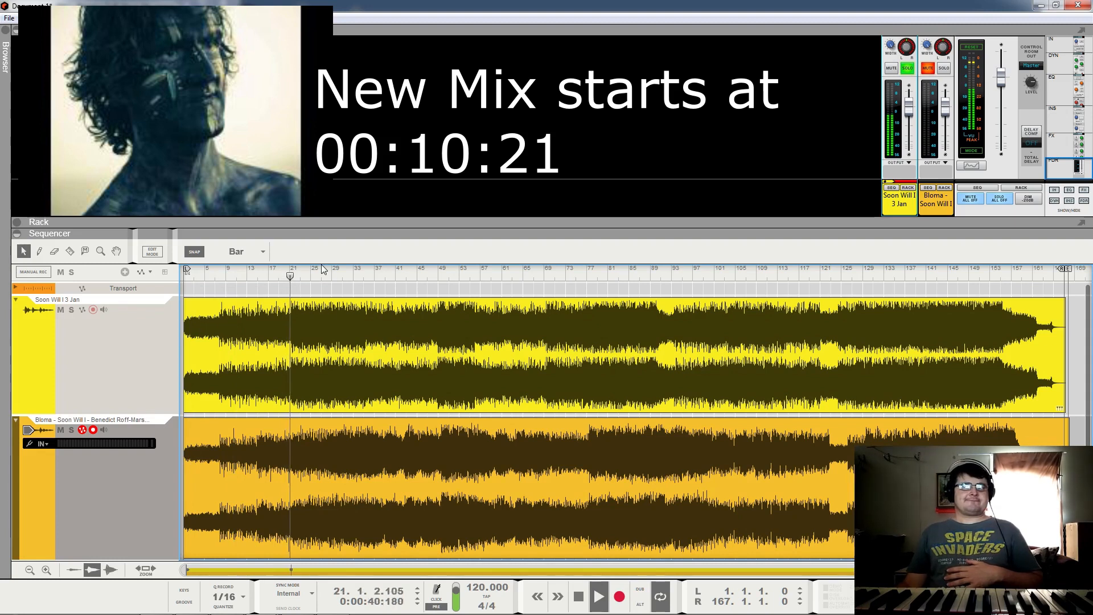
click(357, 275)
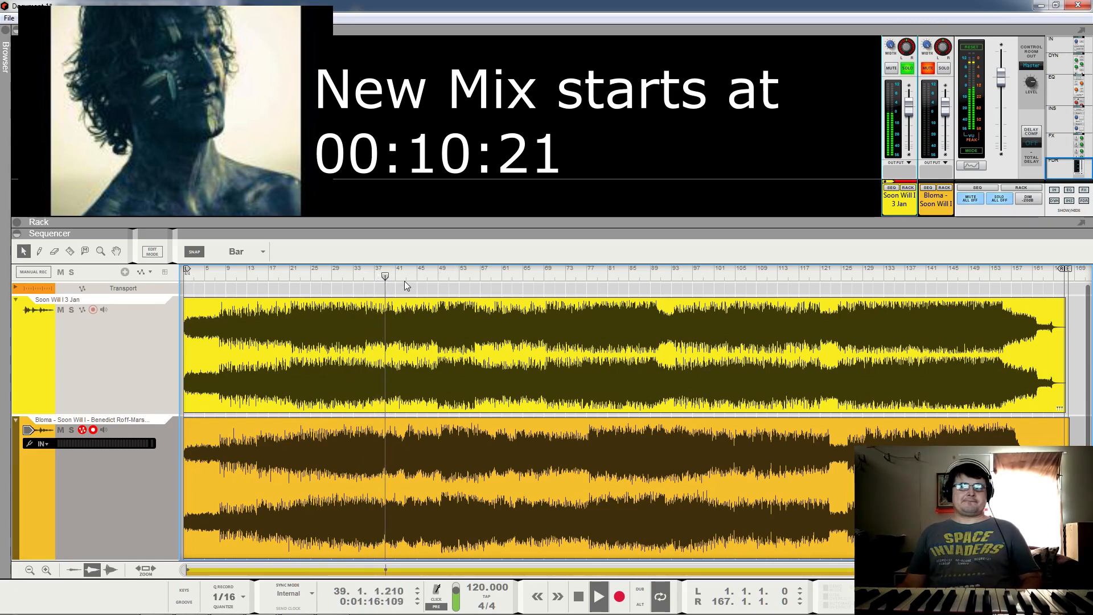
key(space)
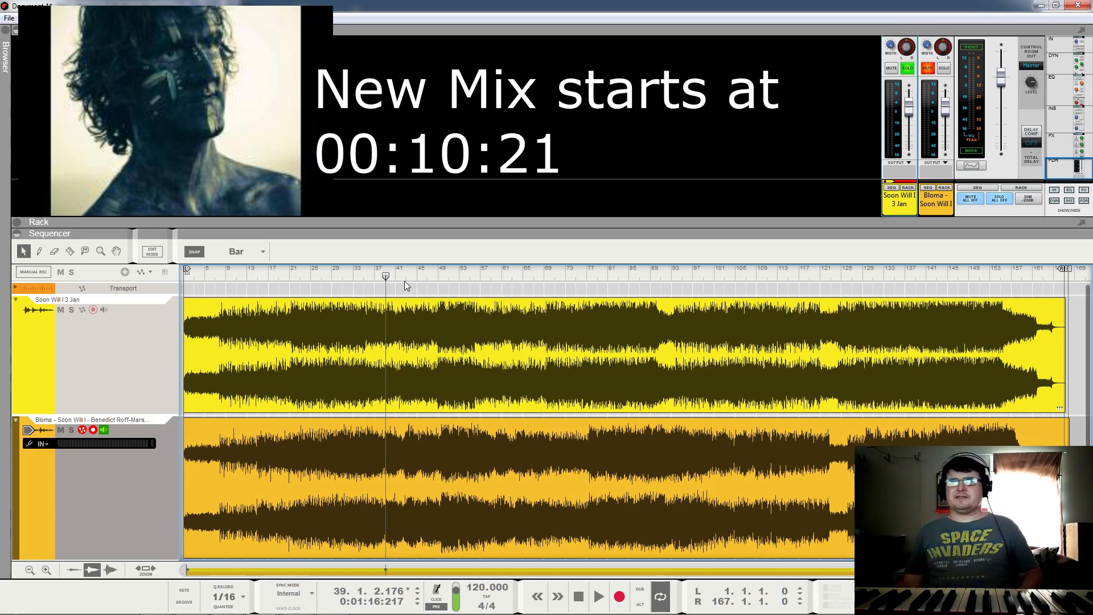
Step: Audition the rest of the "Soon Will I 3 Jan" mix from about bars 48, 85, 106, 126 and 147, and stop playback
click(432, 277)
key(space)
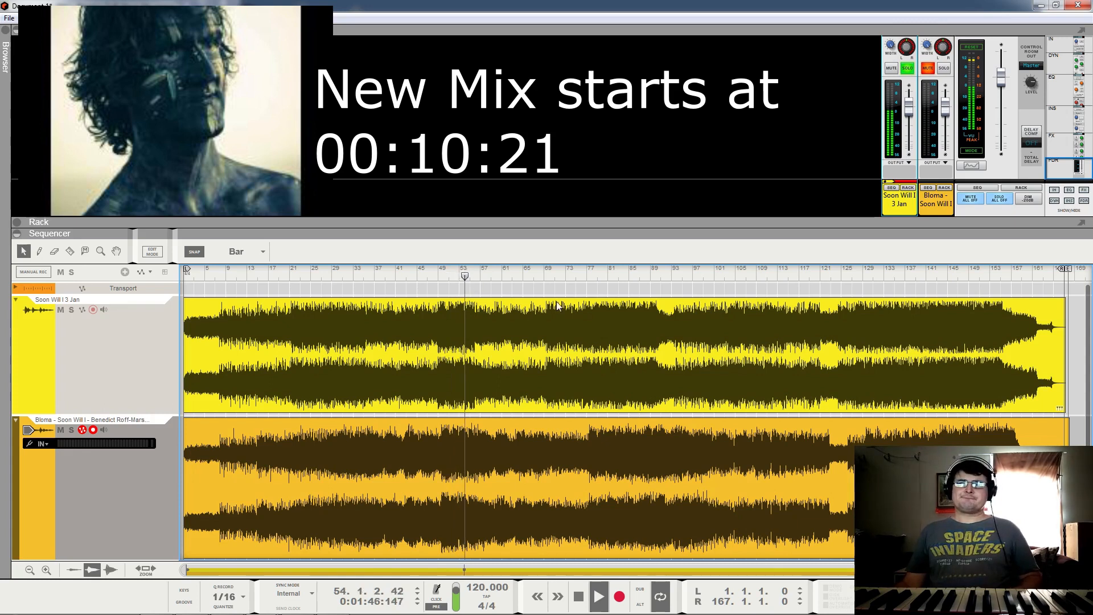
click(628, 275)
click(740, 276)
key(space)
key(space)
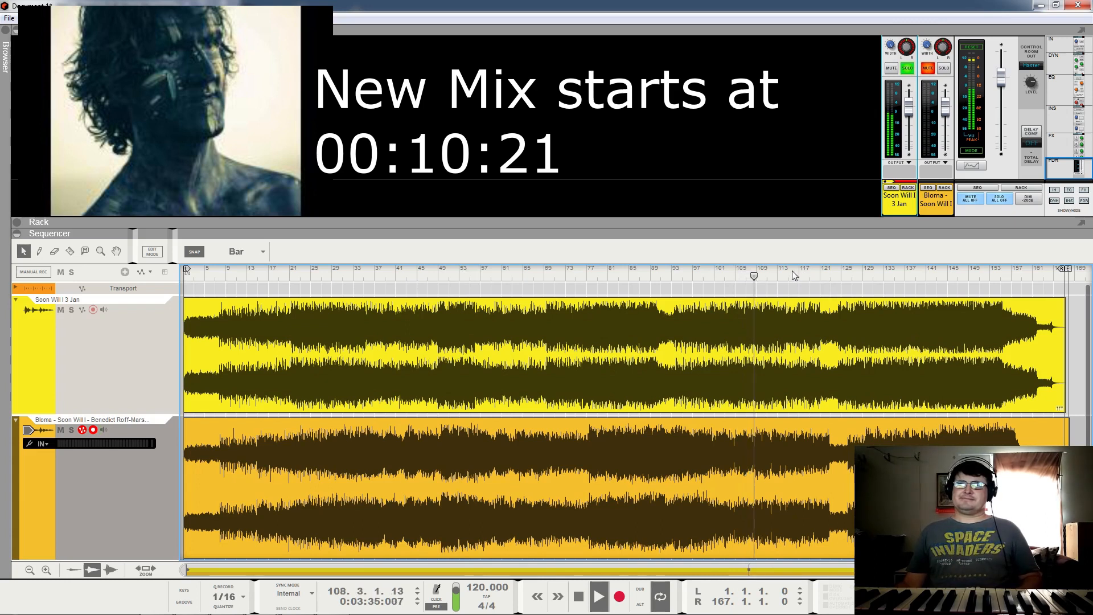
click(846, 276)
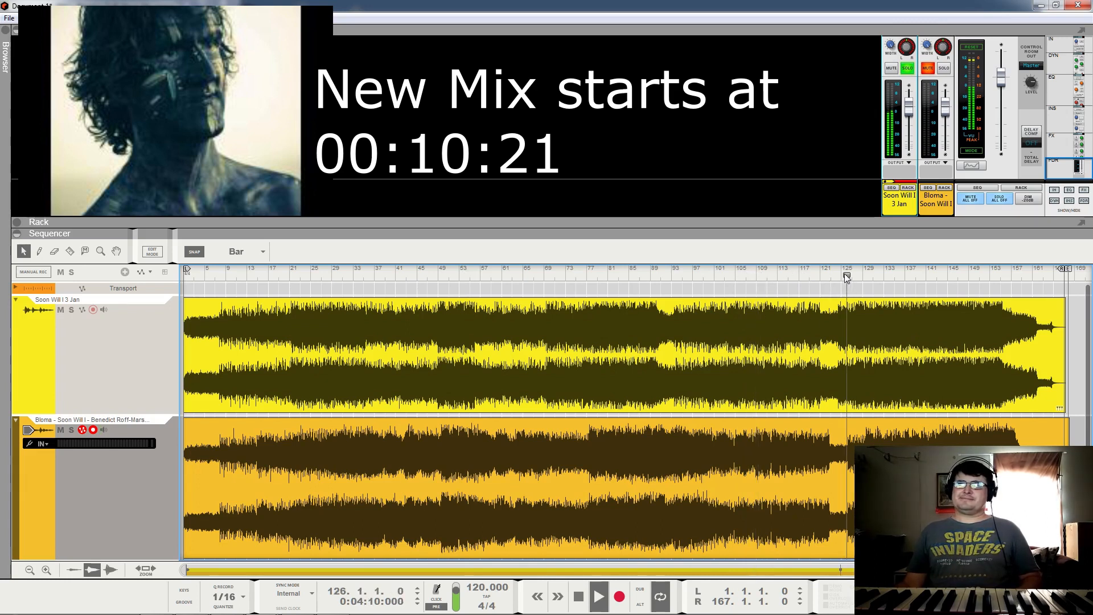
click(959, 276)
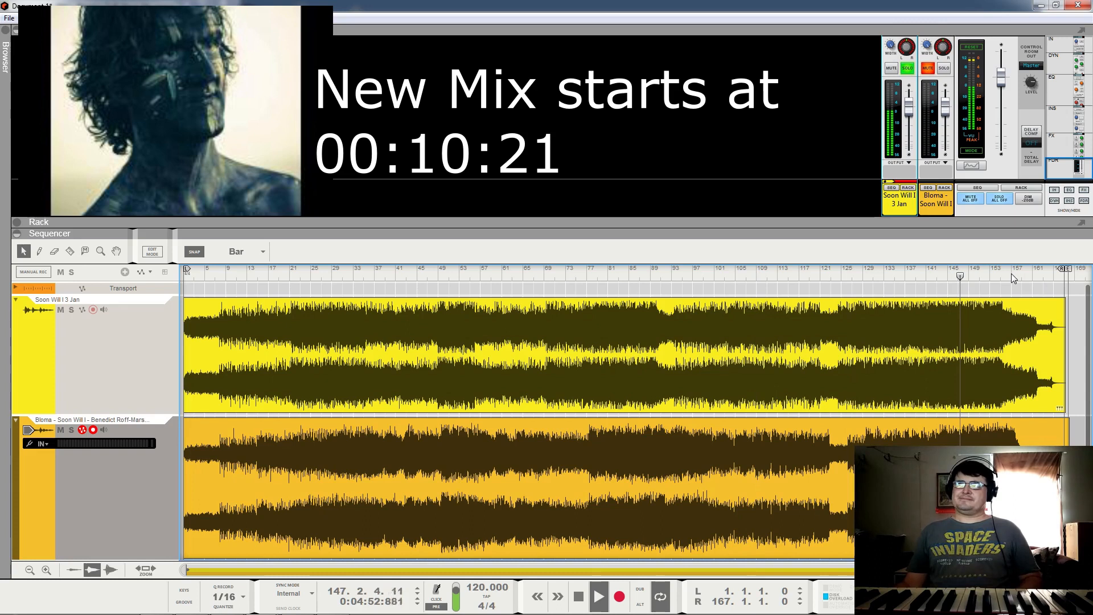
key(space)
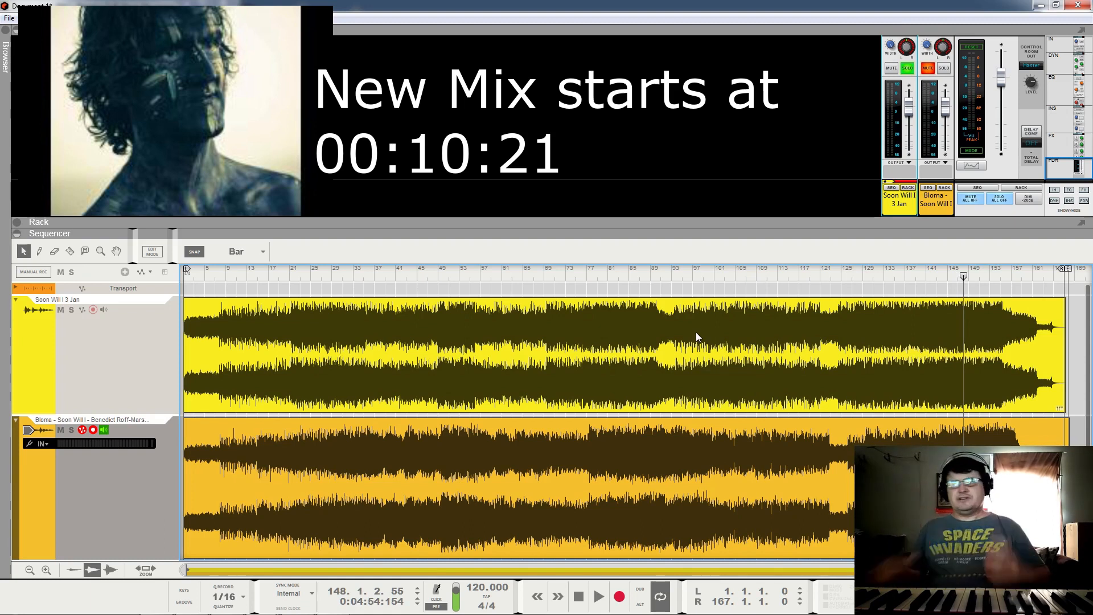
Step: Return the song position to bar 1 and switch solo from "Soon Will I 3 Jan" to the Bloma mix
click(185, 274)
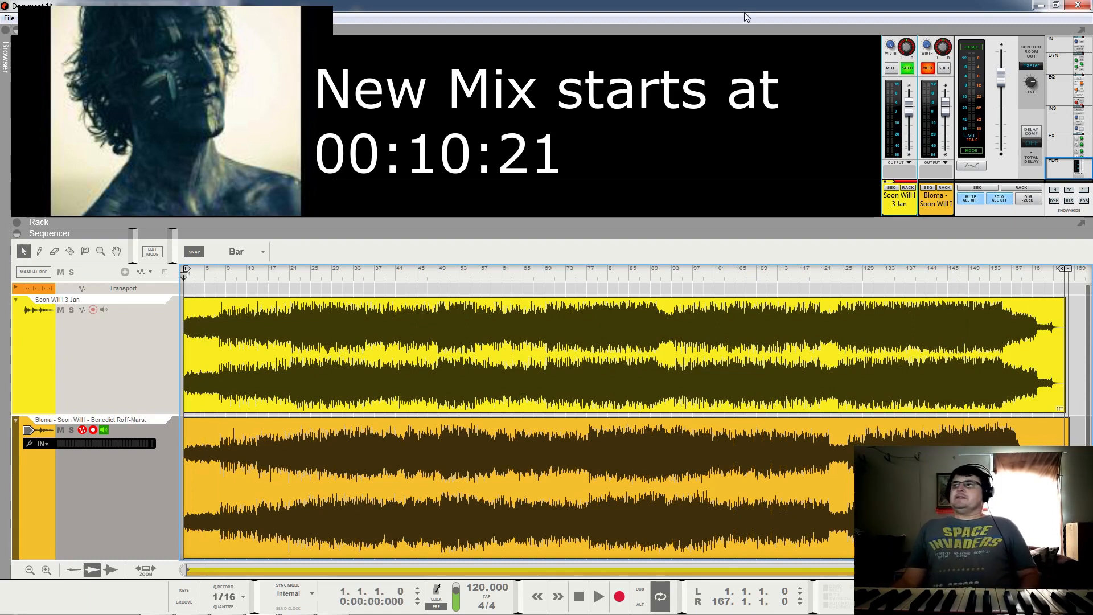
click(911, 68)
click(947, 69)
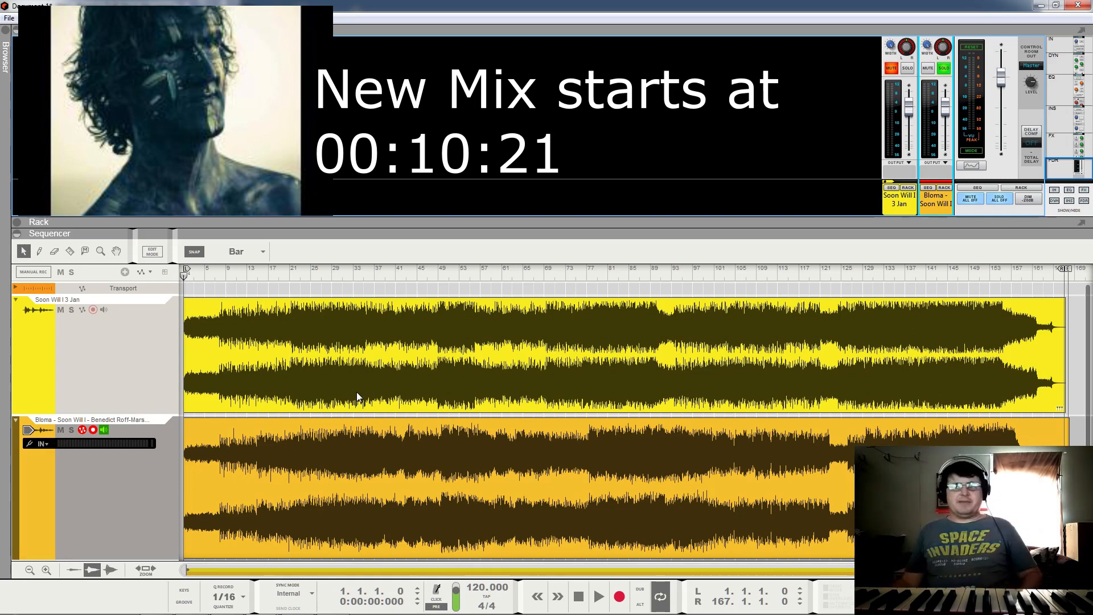
Step: Play the soloed Bloma mix from bar 1, sampling bars 8, 20 and about 33, and stop playback
key(space)
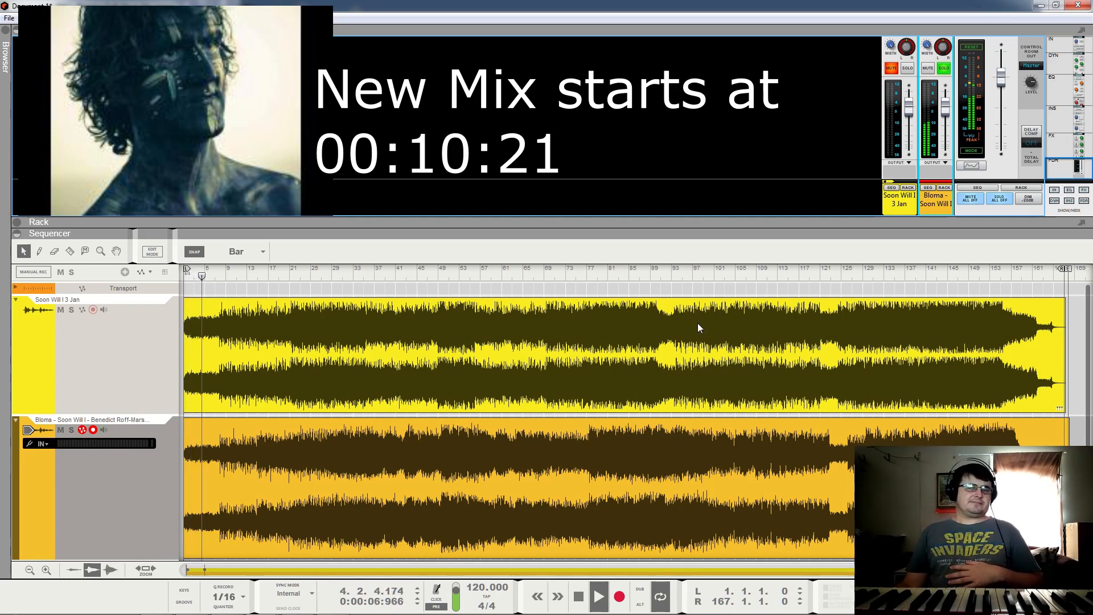
click(221, 278)
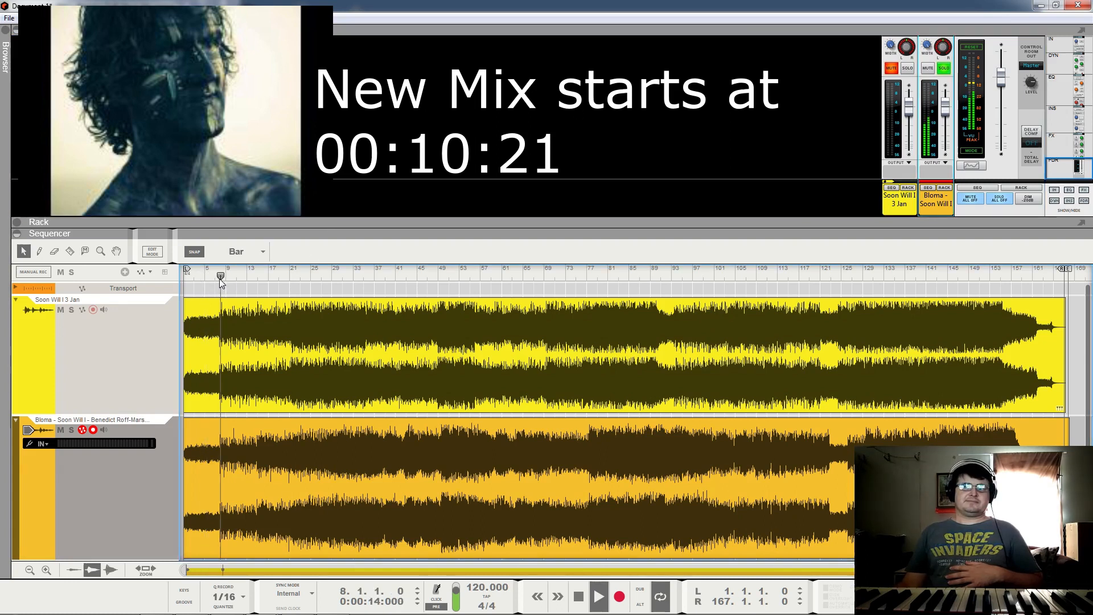
click(286, 274)
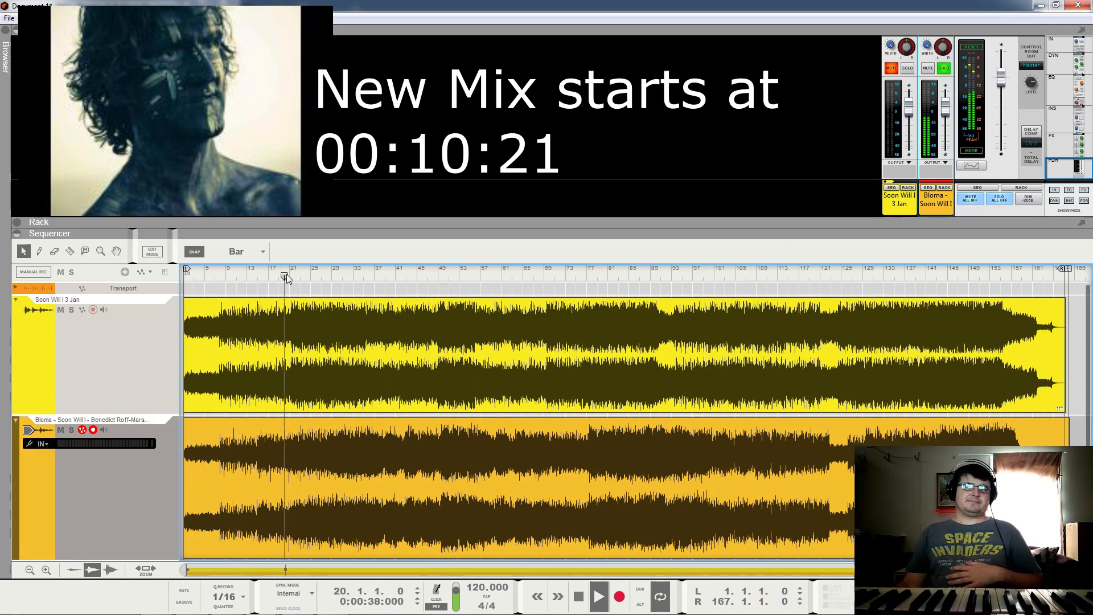
click(359, 276)
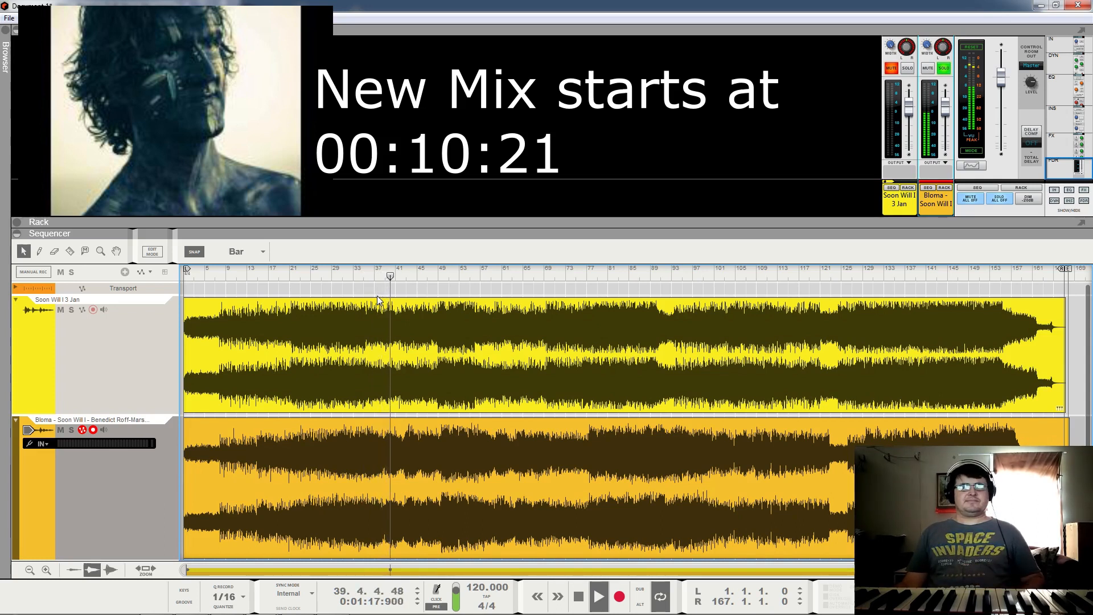
key(space)
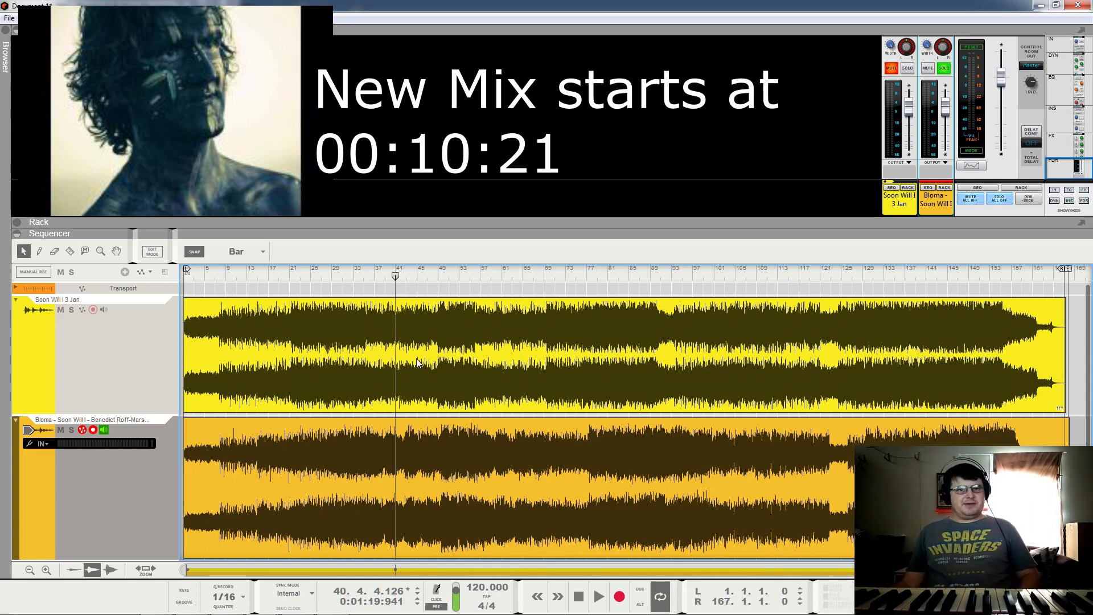
Step: Resume auditioning the Bloma mix, sampling it from about bars 52, 87 and 112
key(space)
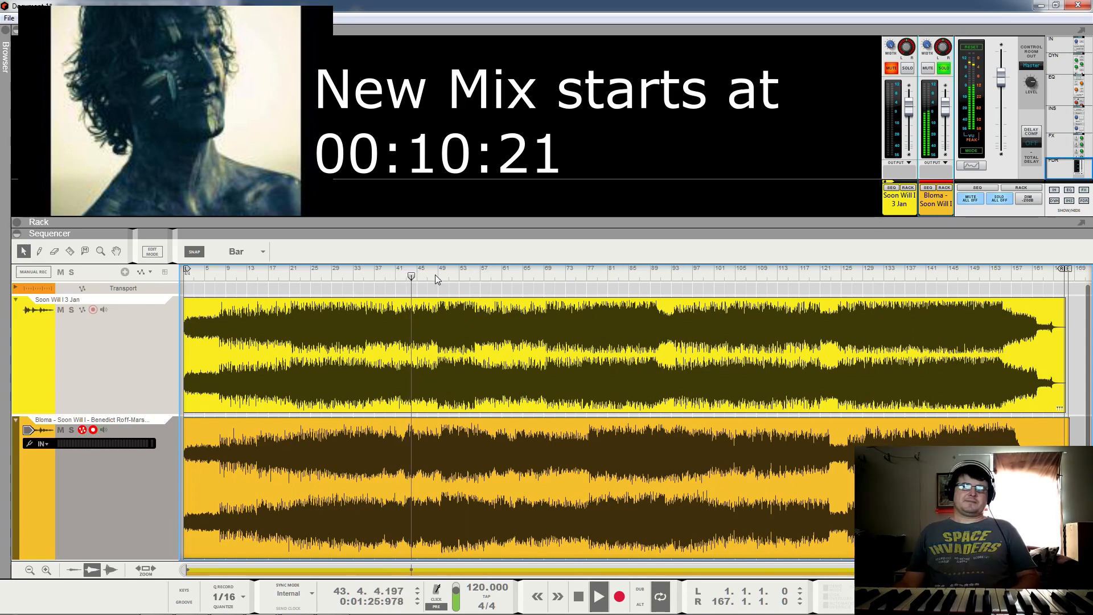
click(454, 275)
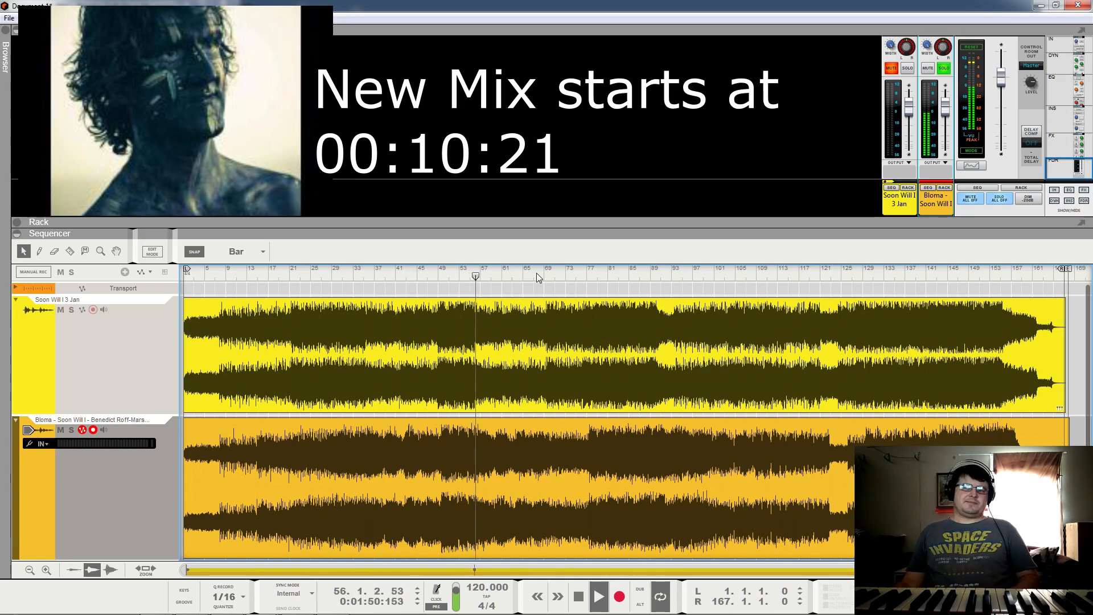
key(space)
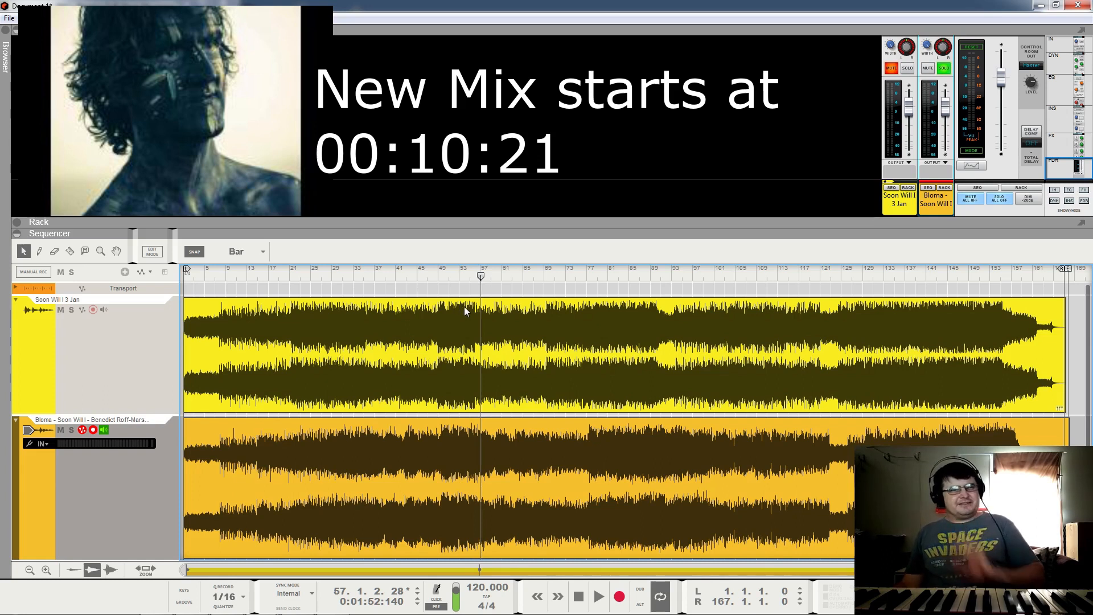
click(639, 285)
key(space)
click(775, 288)
Step: Compare the two mixes from about bar 114 by switching solo to "Soon Will I 3 Jan" and back to Bloma, and stop playback
click(944, 67)
click(911, 69)
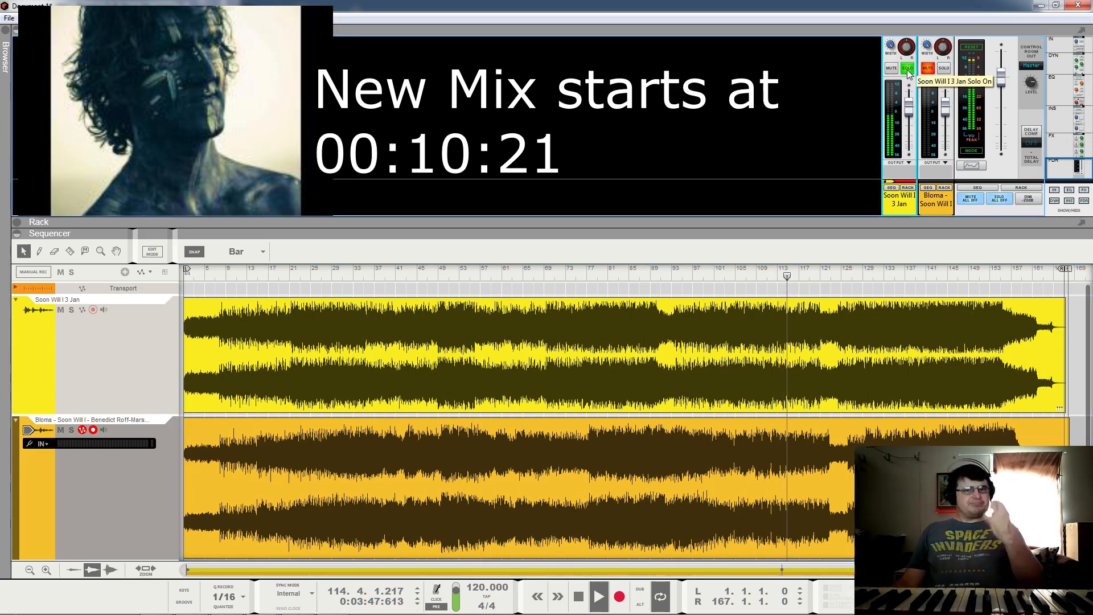
click(909, 69)
click(943, 67)
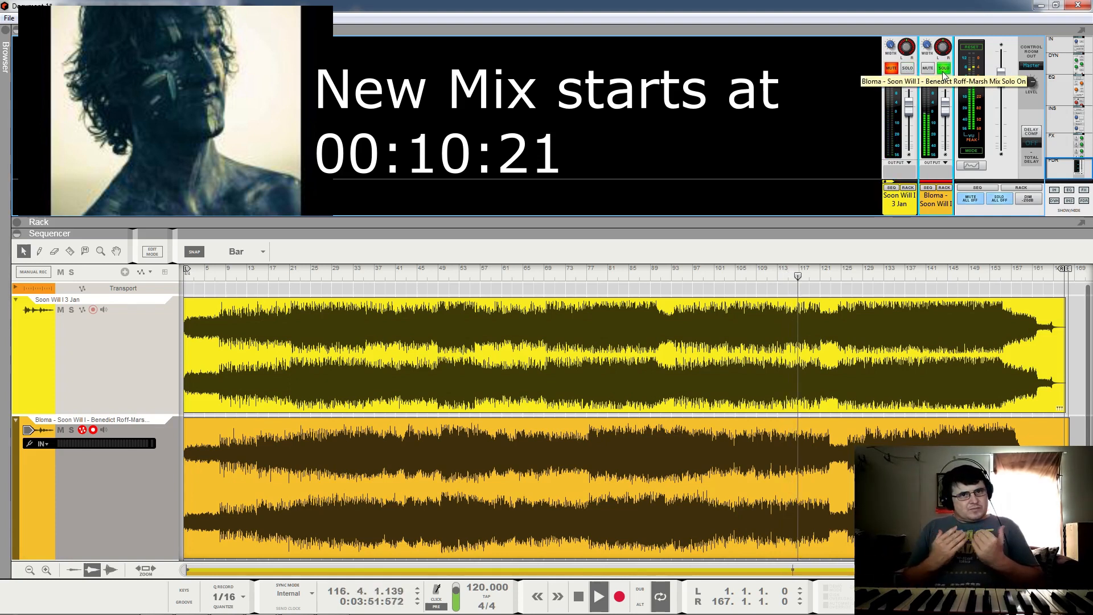
key(space)
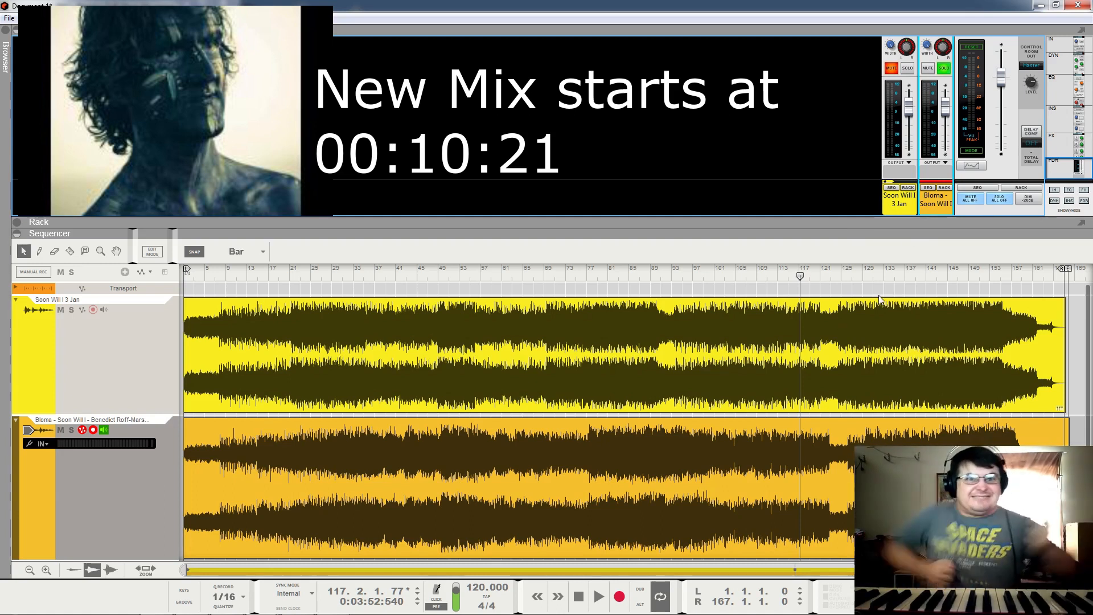
Step: Play from about bar 137, alternate solo between the two mixes, and stop playback with the Bloma mix soloed
click(905, 275)
key(space)
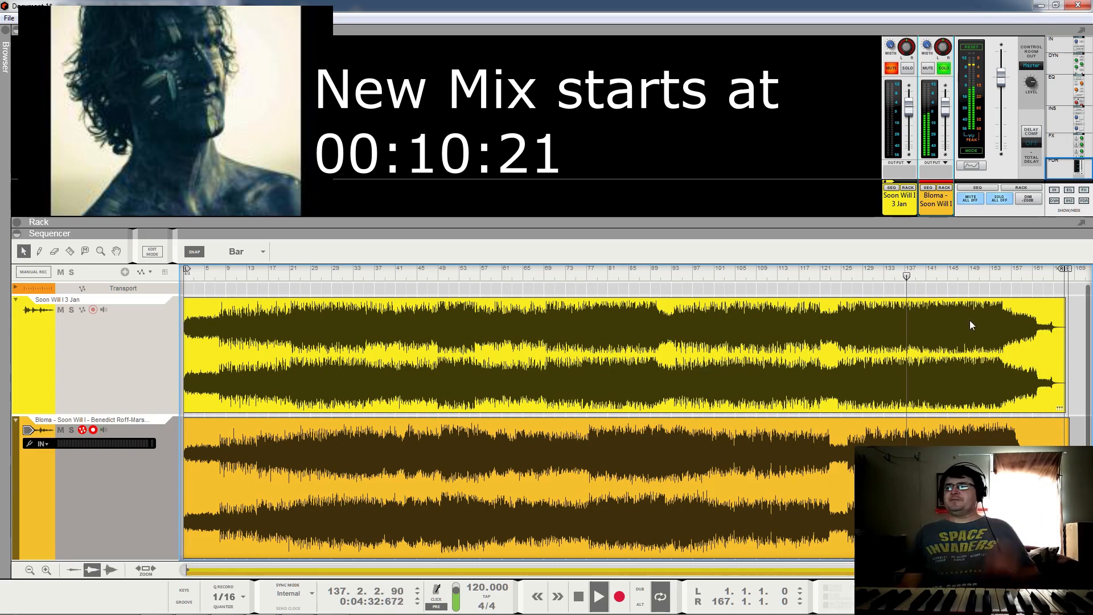
click(944, 68)
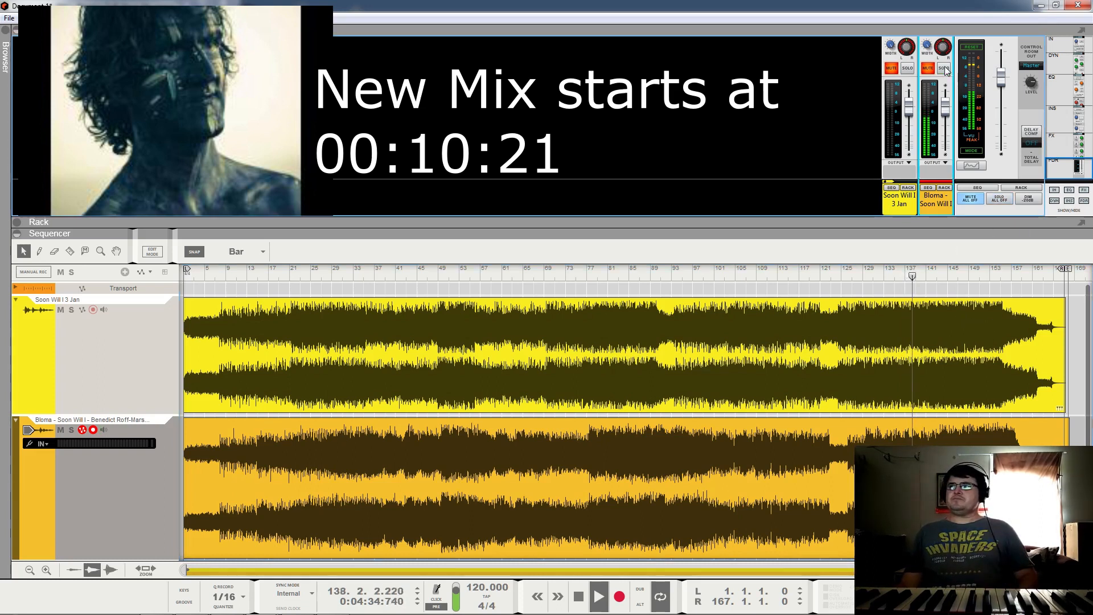
click(907, 69)
click(892, 67)
click(944, 68)
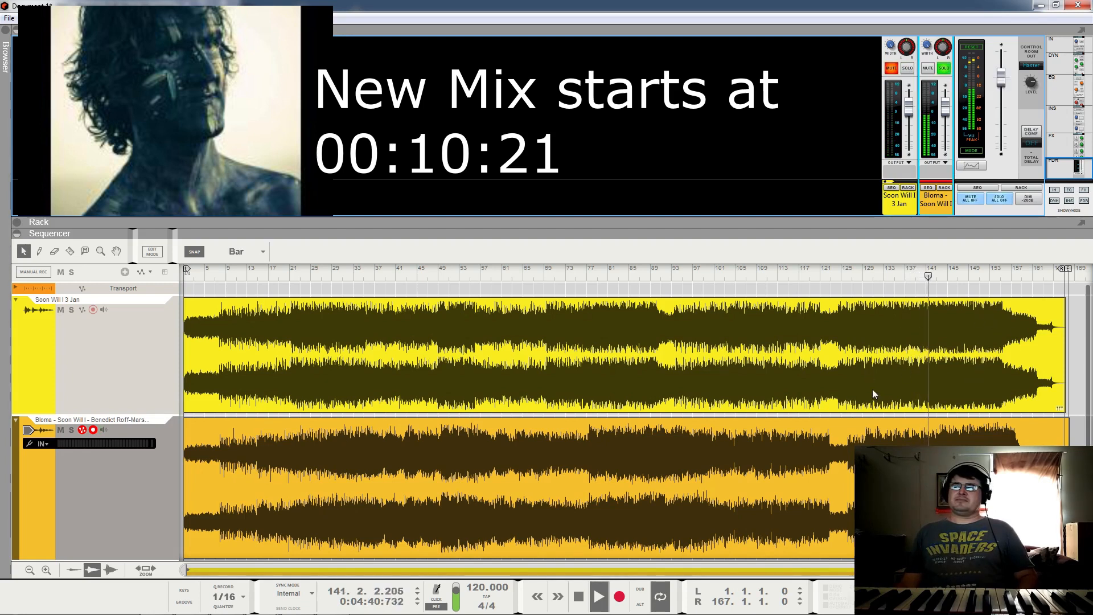
key(space)
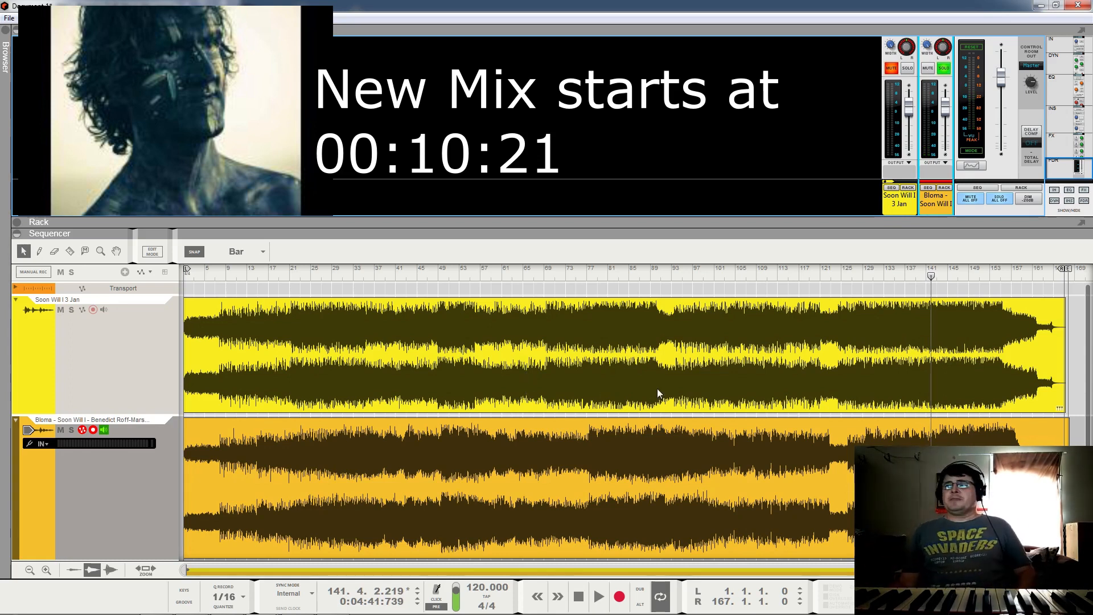
Step: Play the entire Bloma mix from bar 1, turning looping off near the end, and stop playback after the song finishes
drag(931, 278, 172, 301)
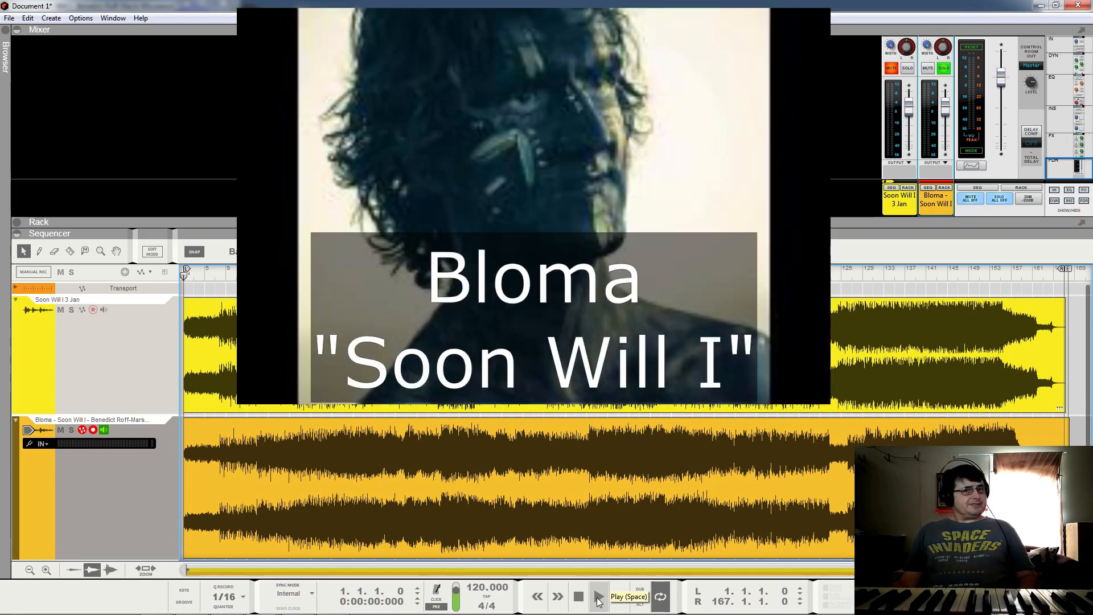
click(598, 596)
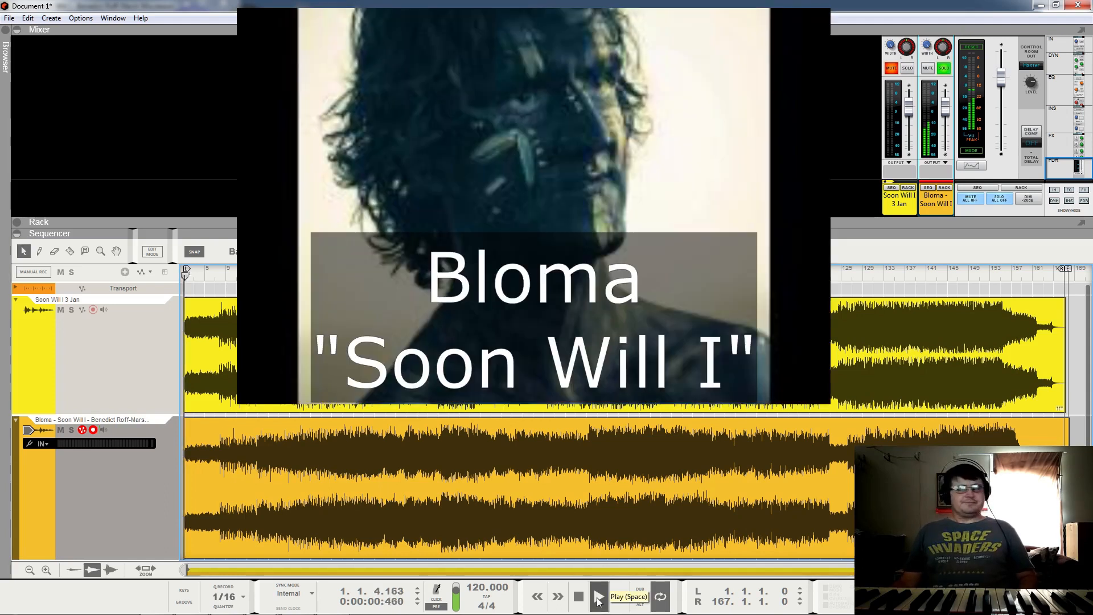
click(659, 606)
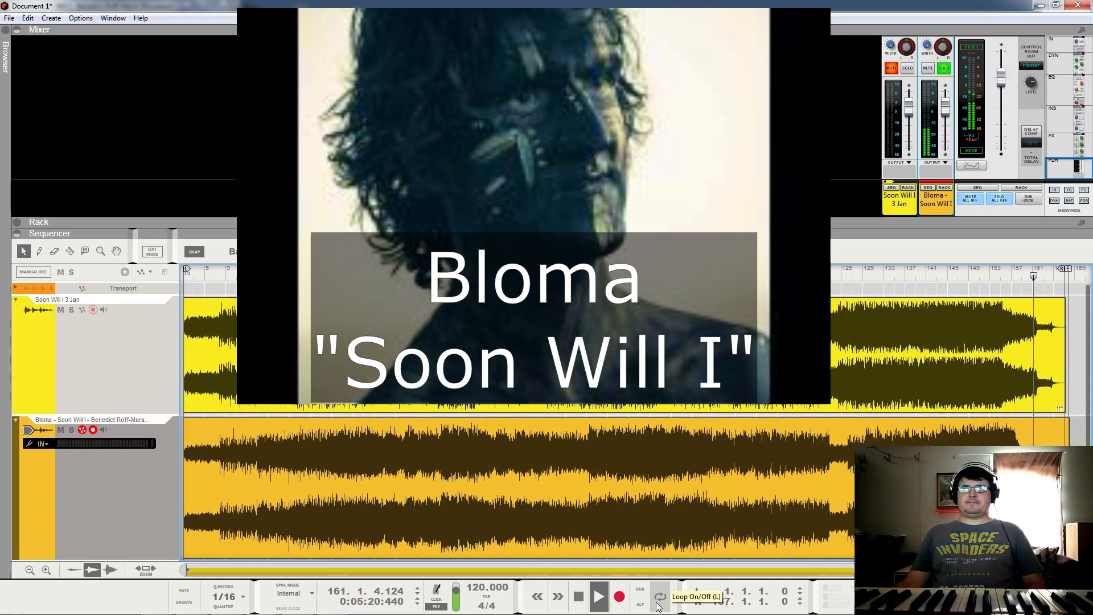
click(580, 598)
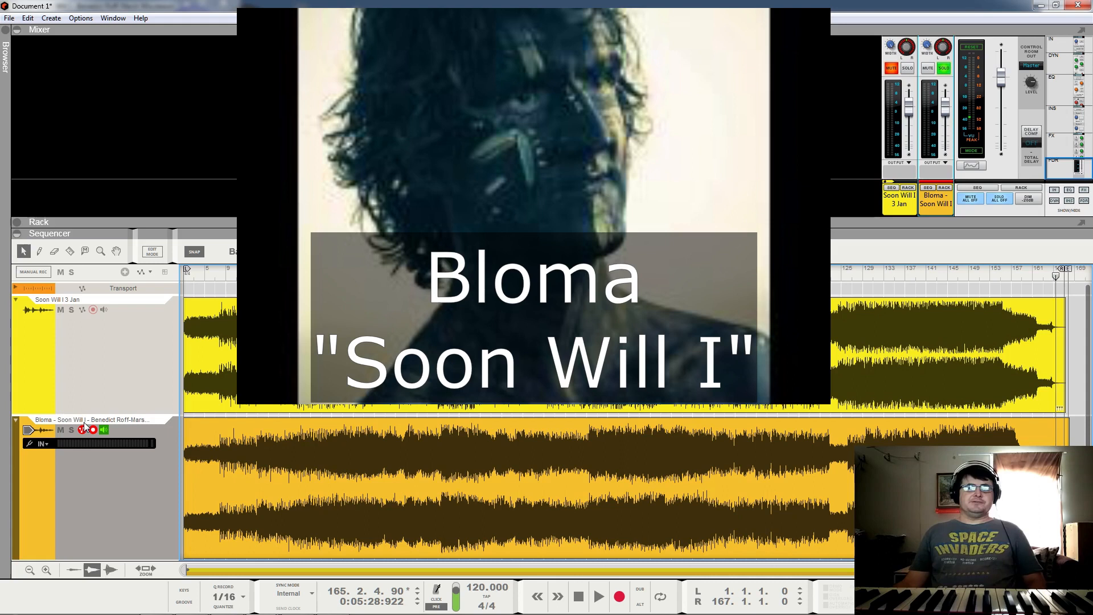
Step: Solo "Soon Will I 3 Jan" instead of the Bloma mix and play its ending from bar 162 and again from about bar 159
click(1039, 277)
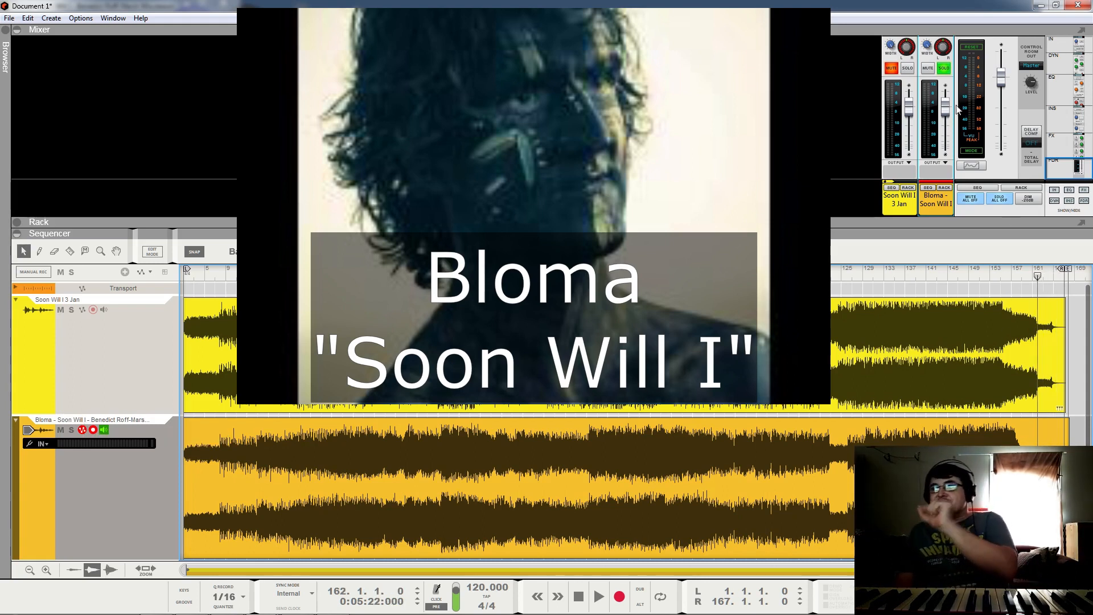
click(941, 76)
click(909, 68)
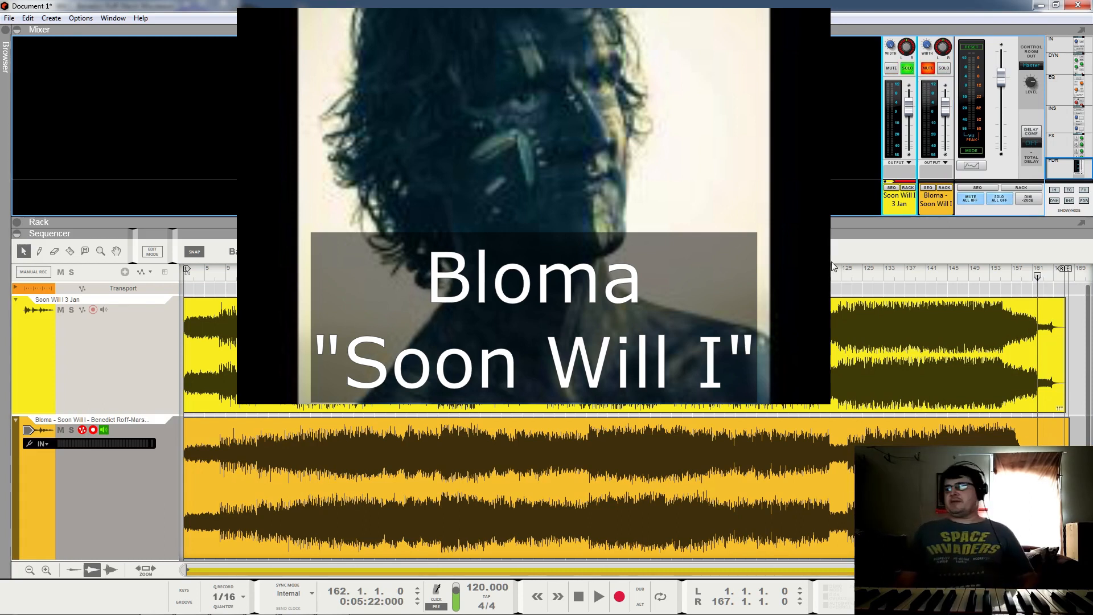
key(space)
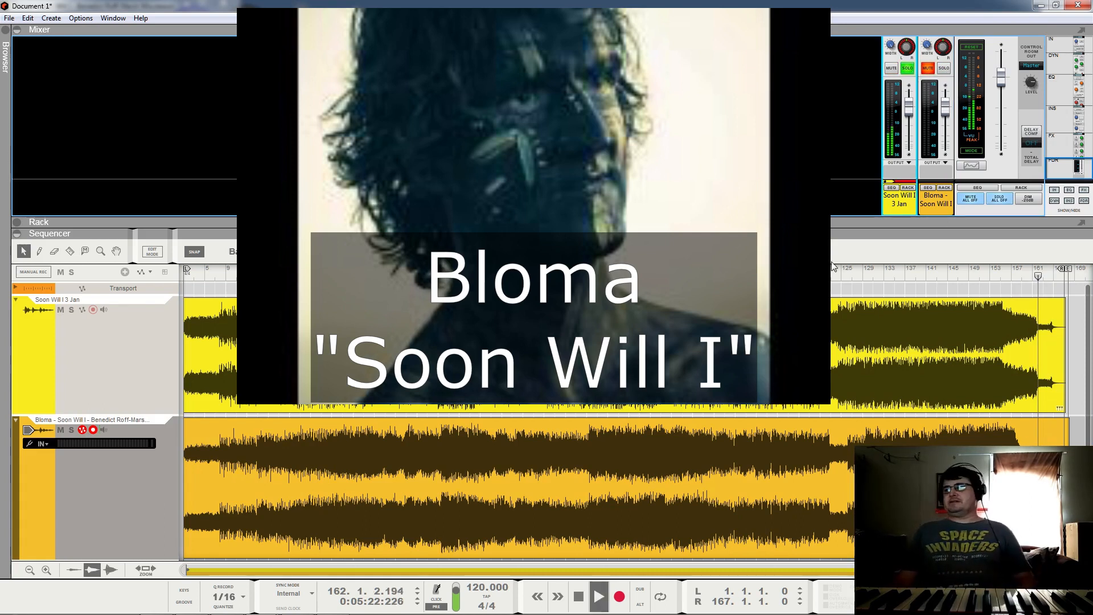
click(1022, 276)
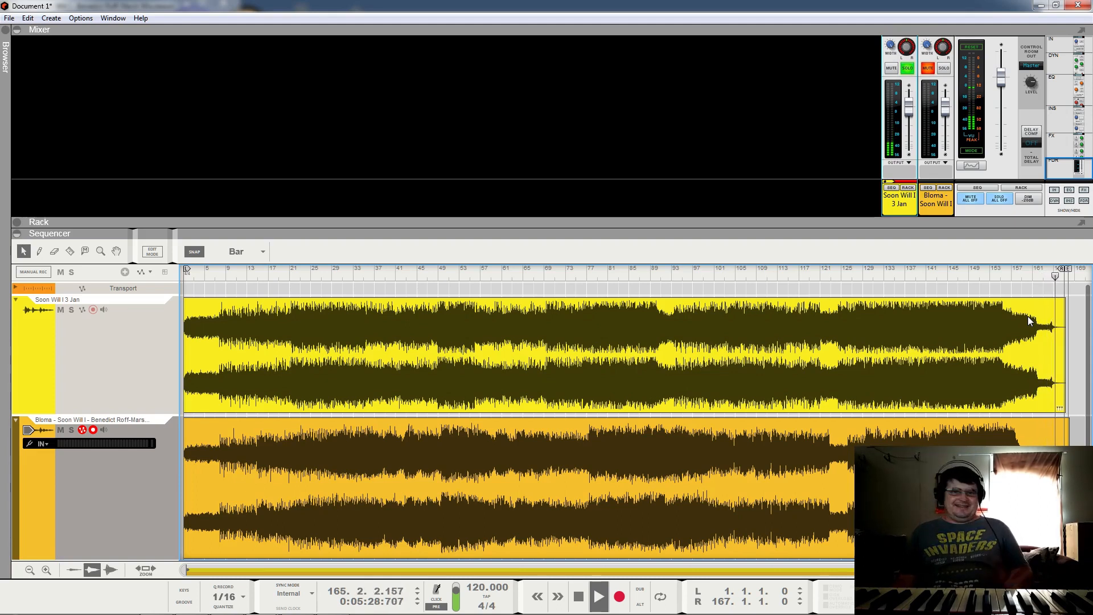
Step: Stop playback of the comparison document and close Document 1 without saving its changes
key(space)
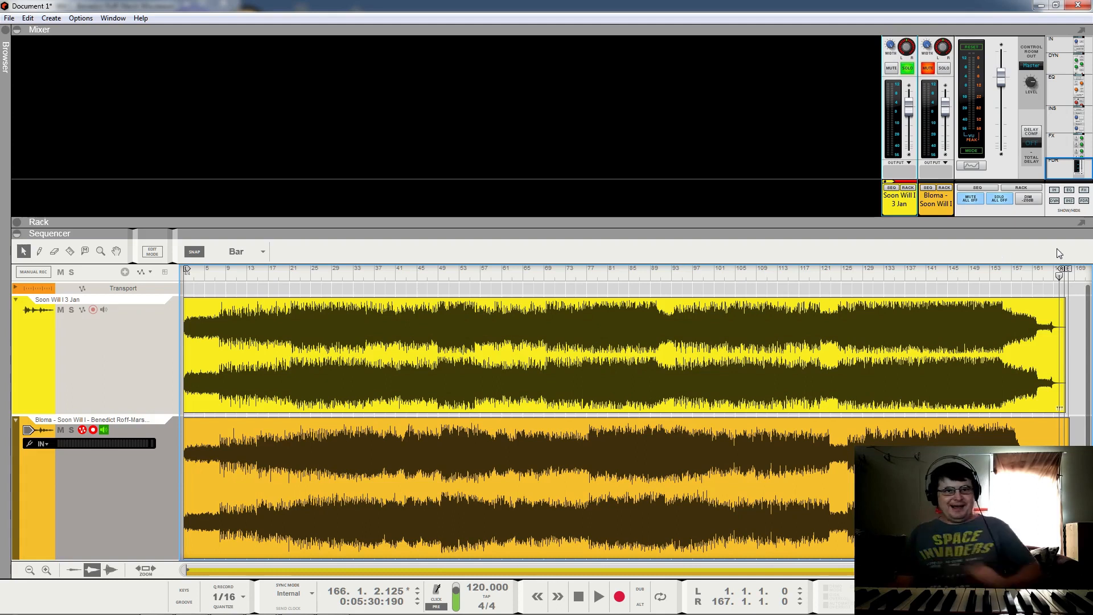
click(1078, 5)
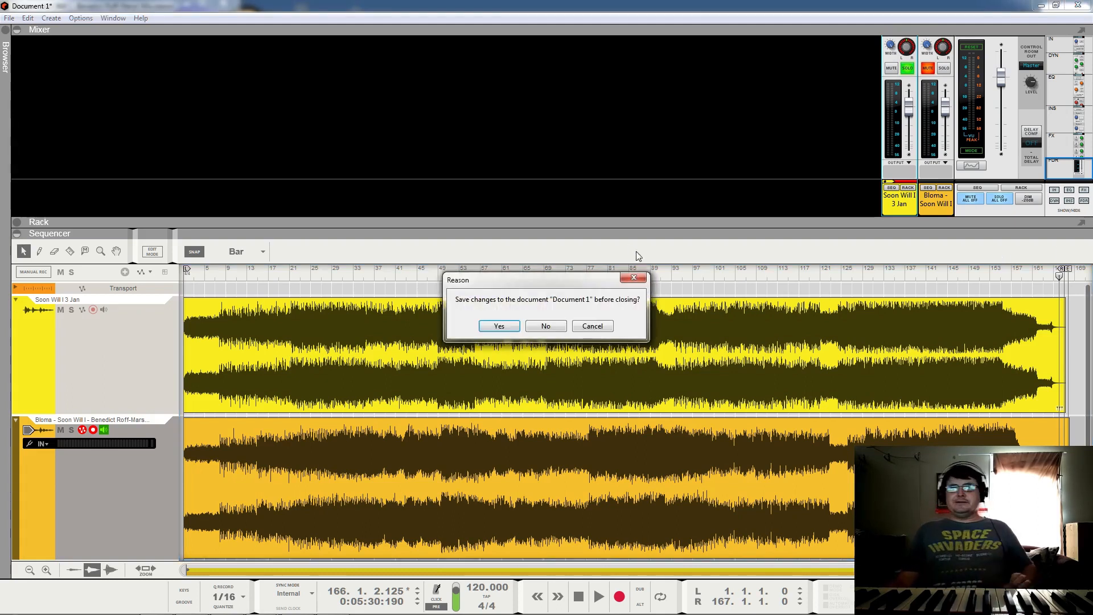
click(558, 326)
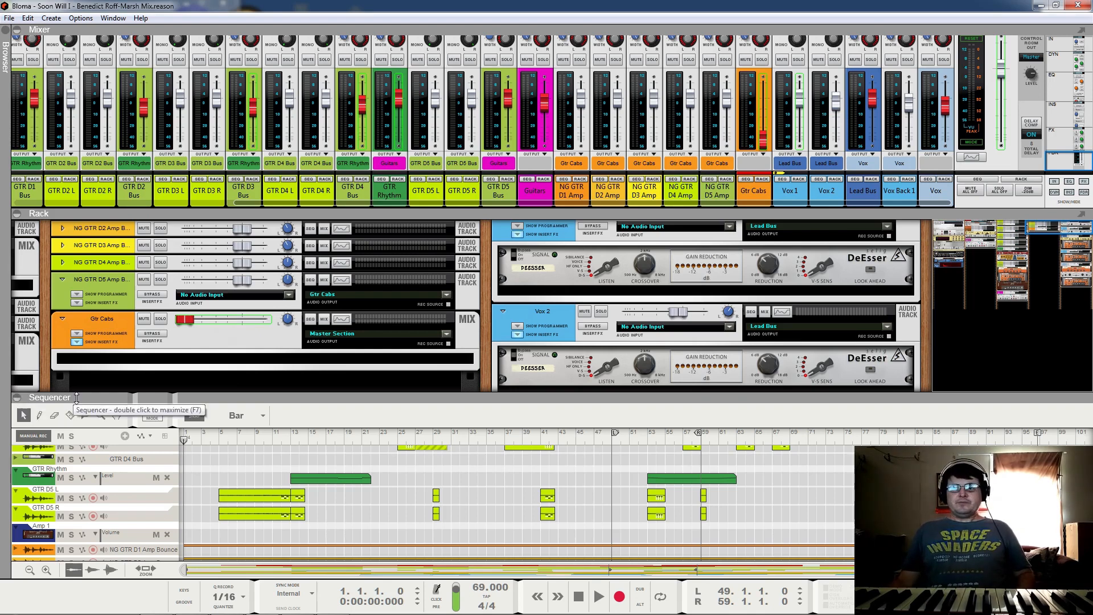
Step: Hide the rack and mixer to give the sequencer the full window, and examine the song's tracks from Transport down to Vox
click(17, 213)
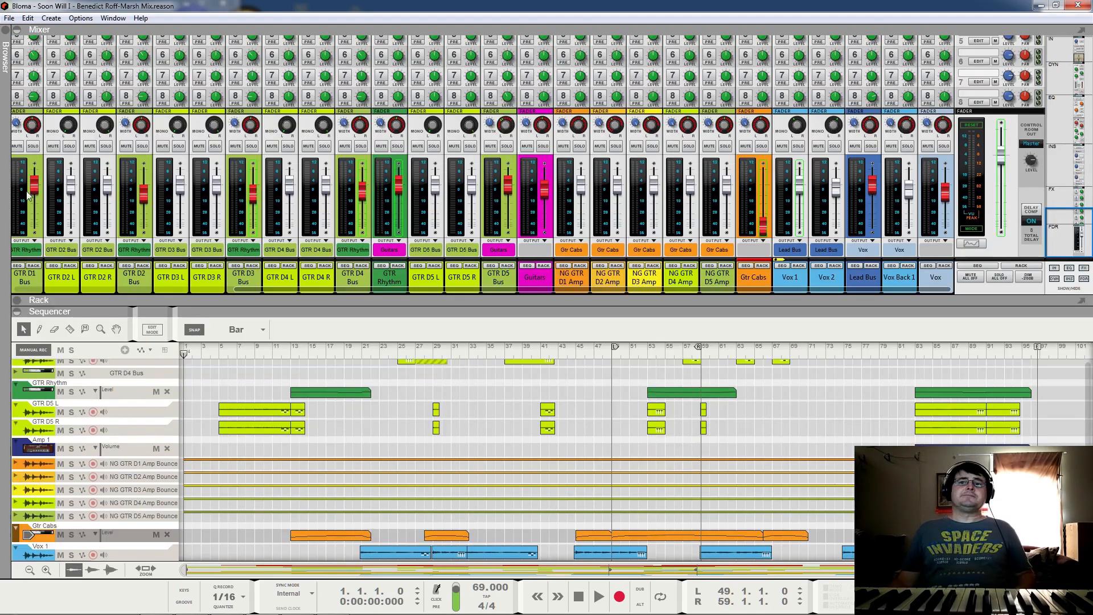
click(17, 30)
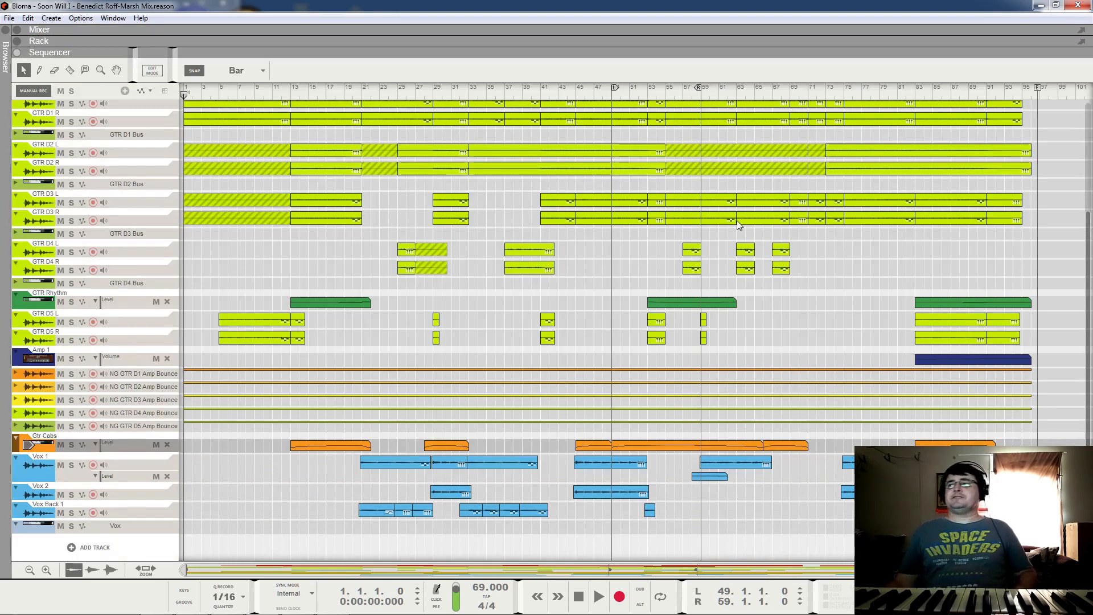
scroll(1050, 250, up, 5)
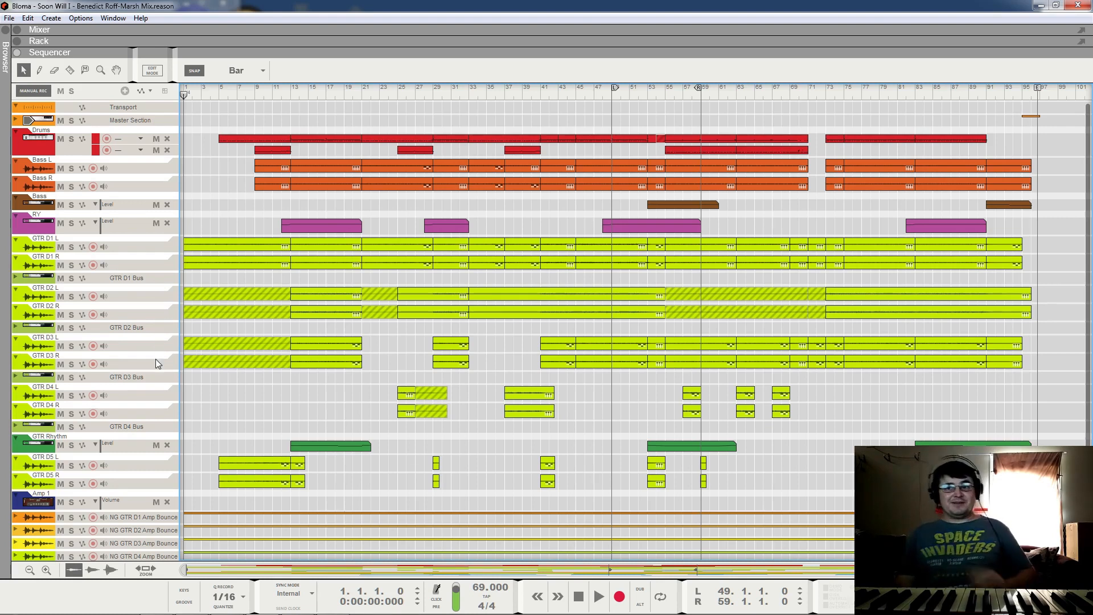
scroll(156, 359, down, 3)
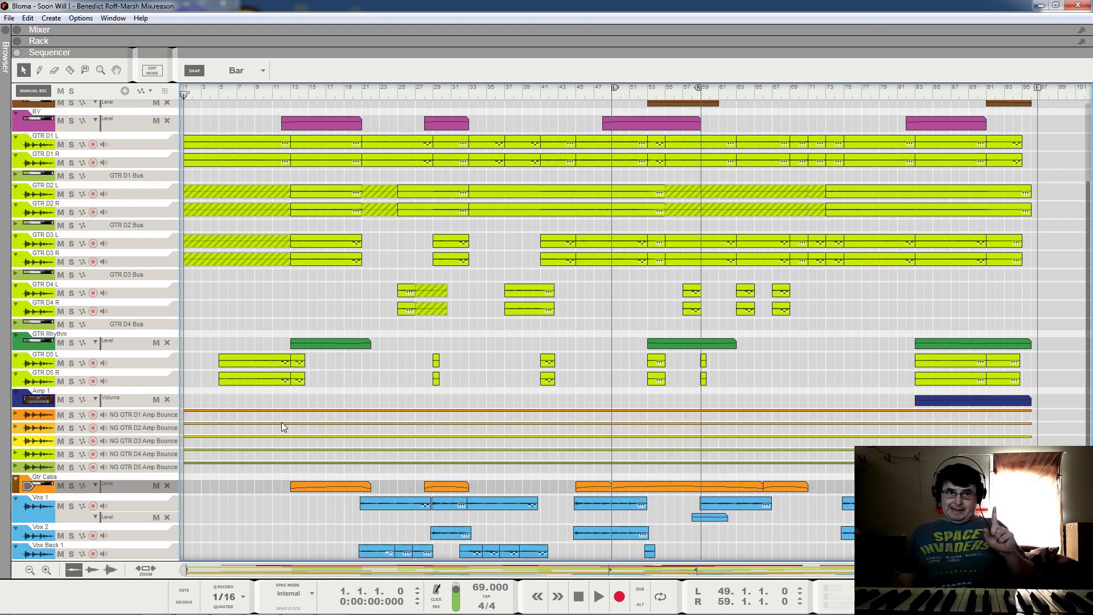
scroll(164, 453, down, 3)
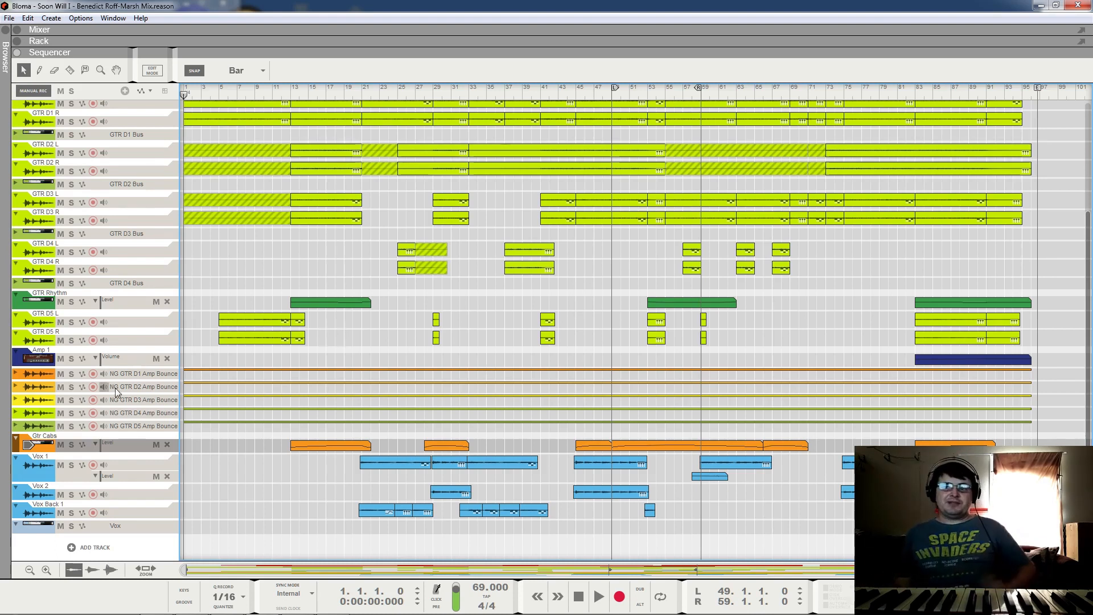
Step: Unfold the NG GTR D1 Amp Bounce track to view its clip, fold it again, and return to the top of the track list
click(15, 374)
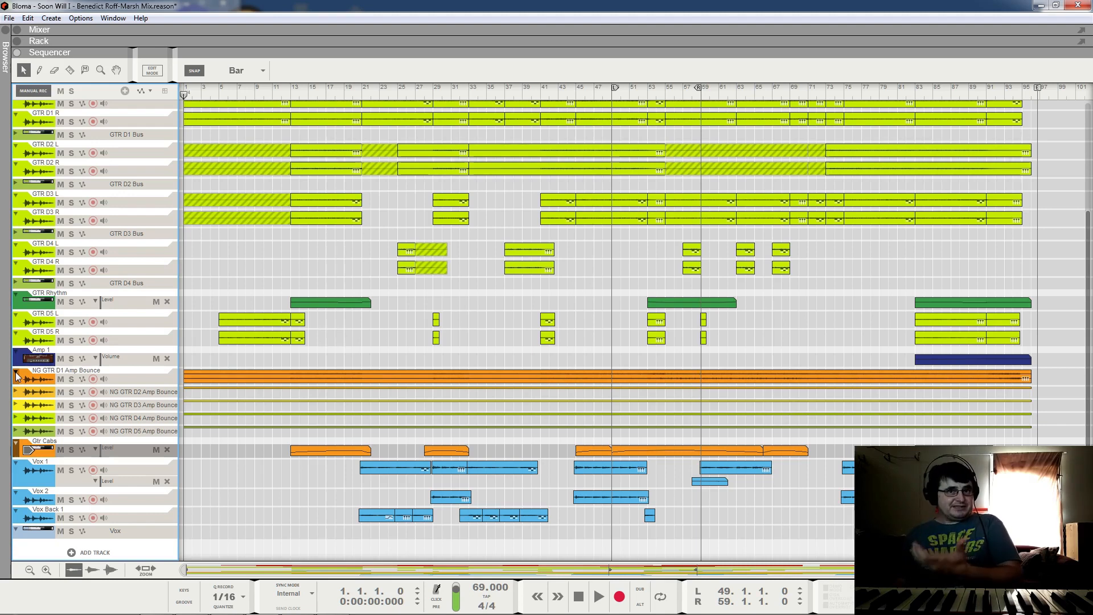
click(16, 374)
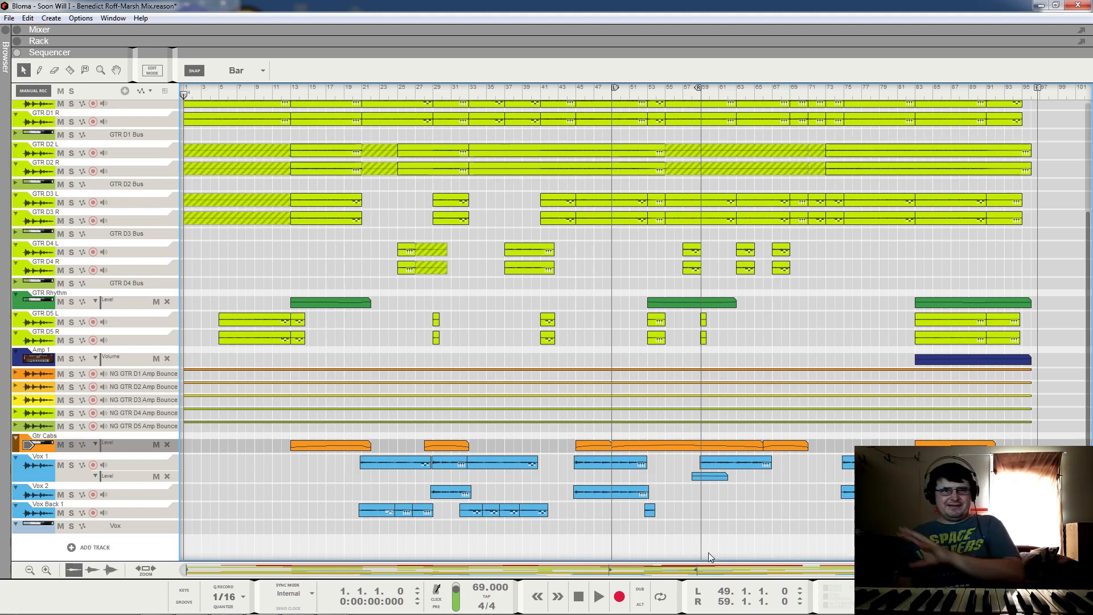
scroll(381, 473, up, 5)
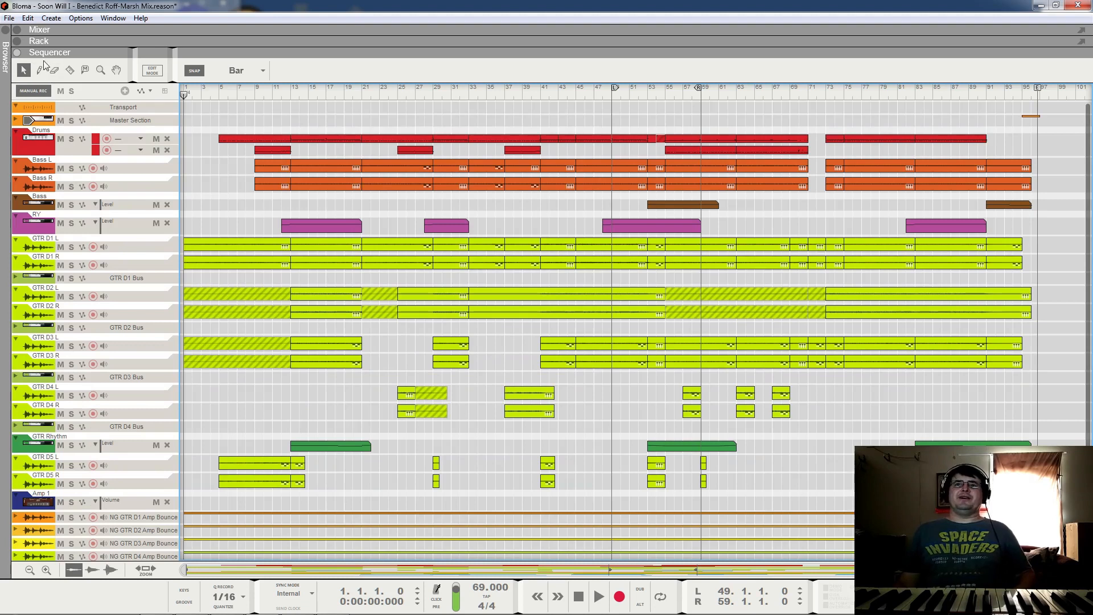
Step: Show the rack above the sequencer and browse its columns back to the Master Section and the drum and bass devices
click(18, 41)
scroll(455, 199, up, 1)
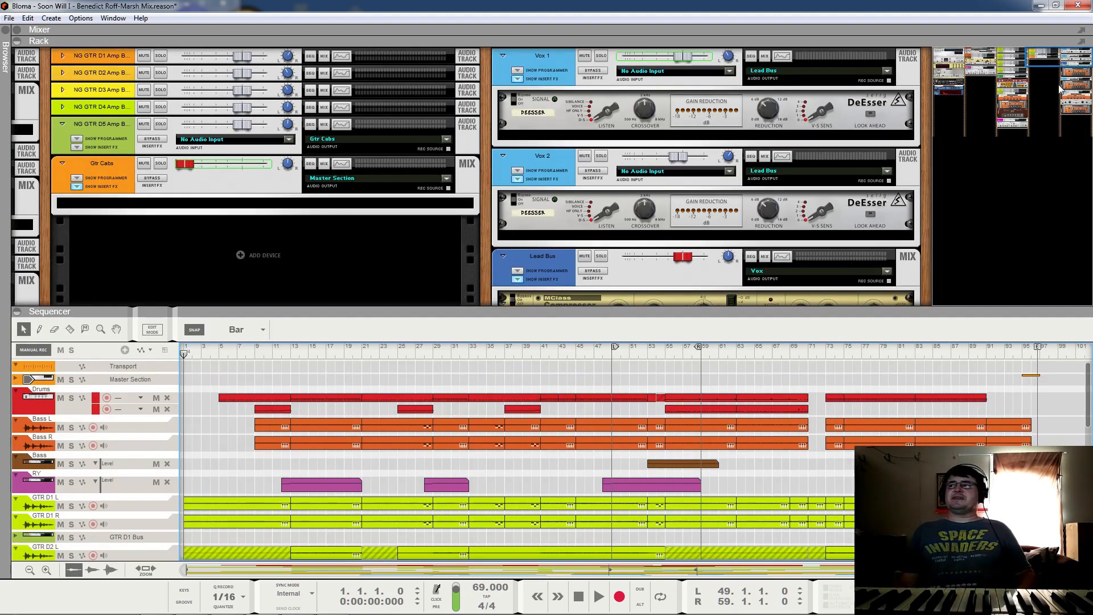
drag(1034, 57, 877, 21)
scroll(226, 182, down, 5)
scroll(225, 180, up, 8)
scroll(233, 199, down, 8)
scroll(232, 189, up, 10)
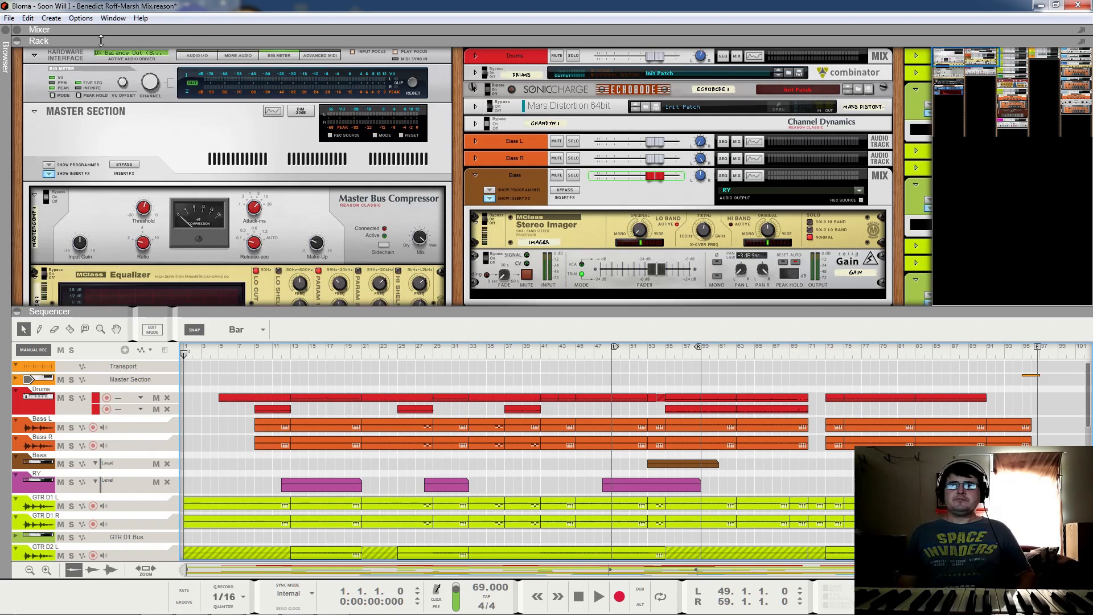
Step: Show the mixer in place of the rack and survey the channel strips from Drums through to Vox
click(17, 41)
click(18, 30)
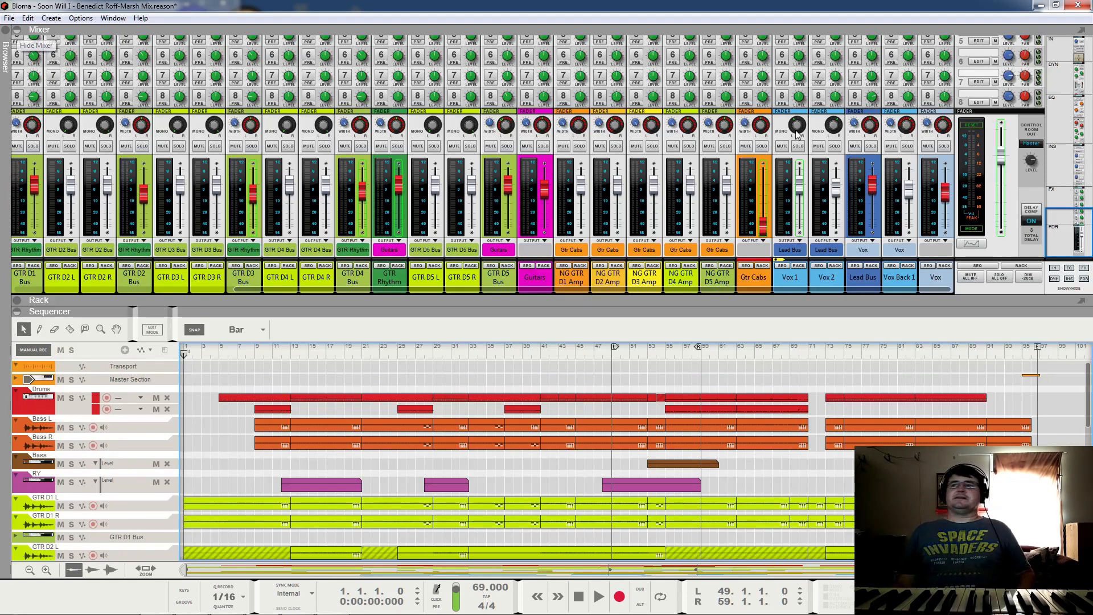
drag(777, 288, 438, 305)
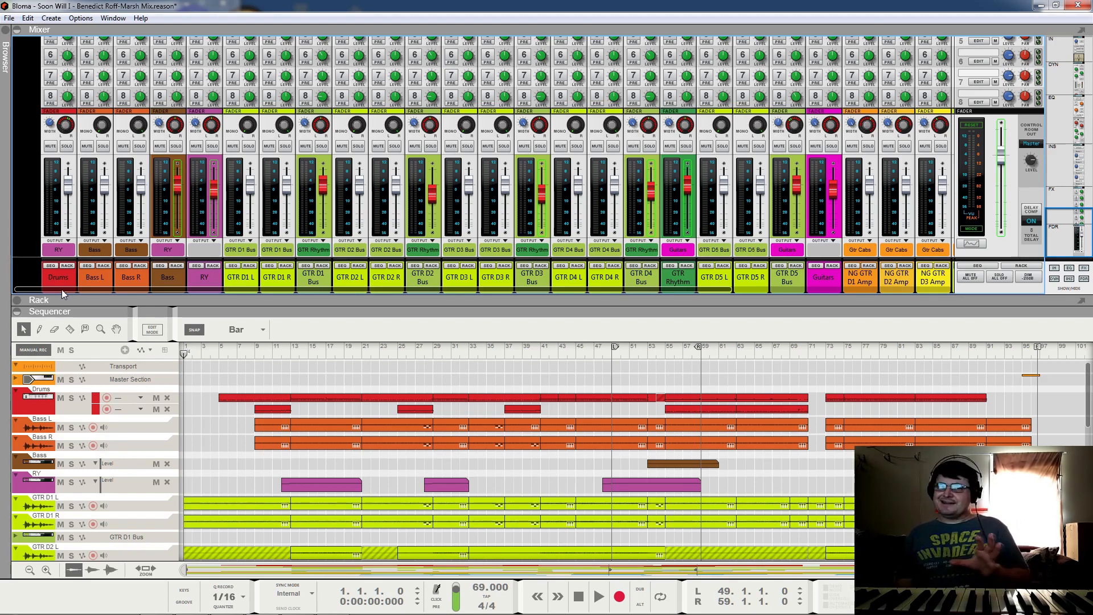
drag(61, 290, 83, 286)
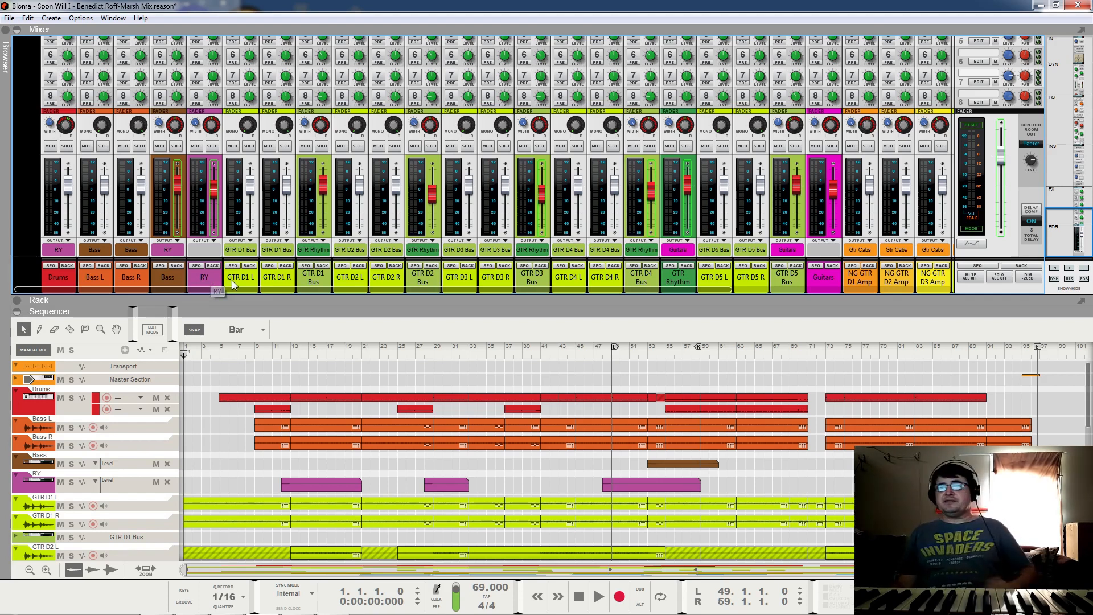
drag(234, 287, 562, 312)
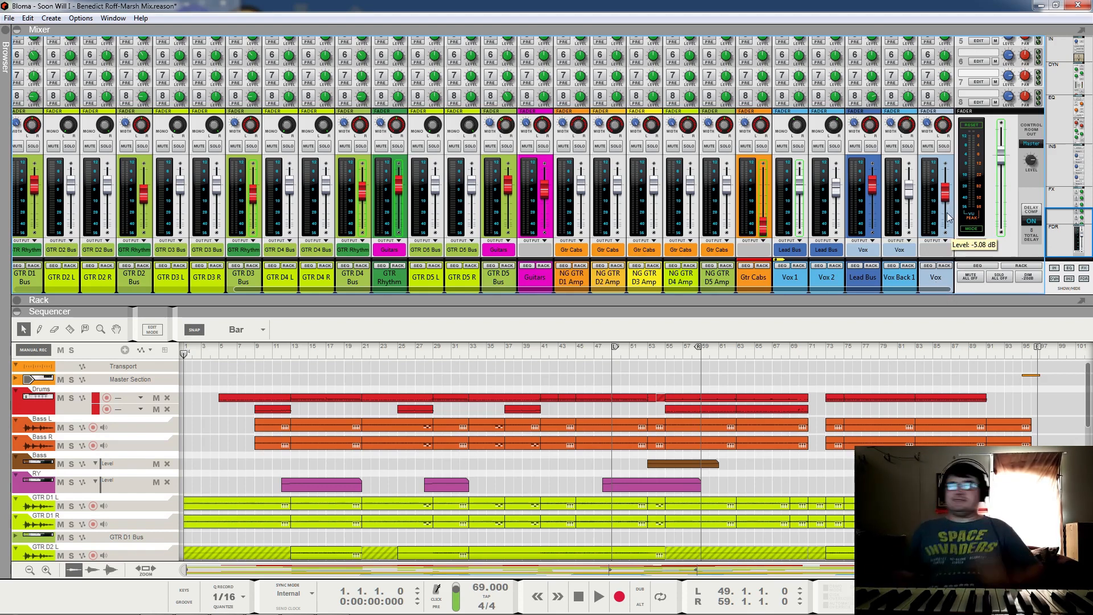
Step: Solo the Vox channel and bring the mixer's FX send section into view to check which channels use send 1
click(944, 147)
drag(1073, 236, 1076, 211)
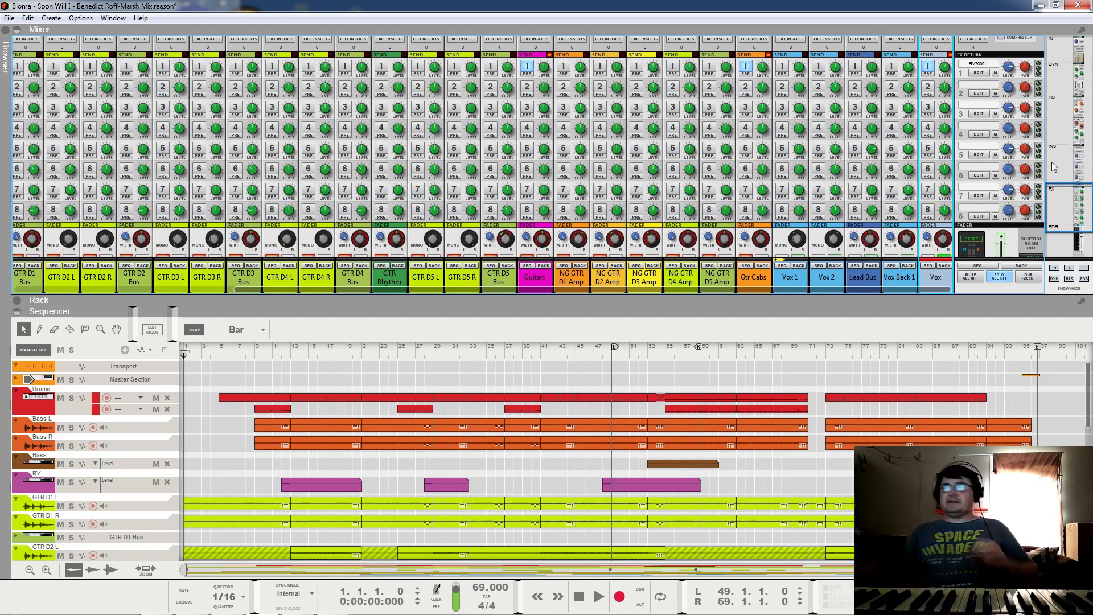
drag(730, 288, 334, 280)
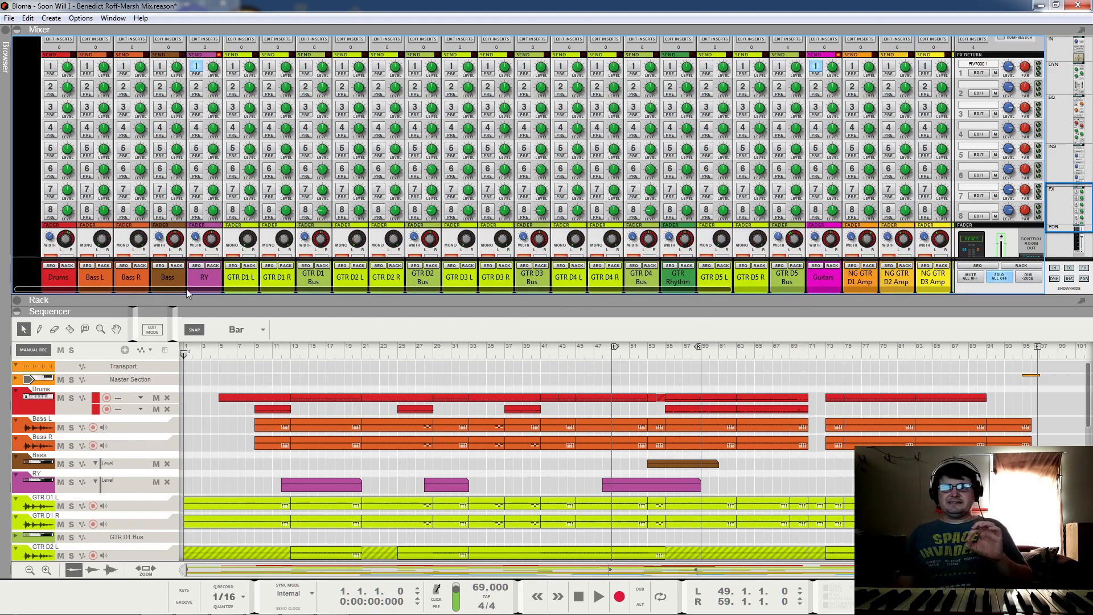
Step: Show the rack at full height and examine the Master Section's effects chain down to the Quartet chorus and RV7000 reverb
click(18, 298)
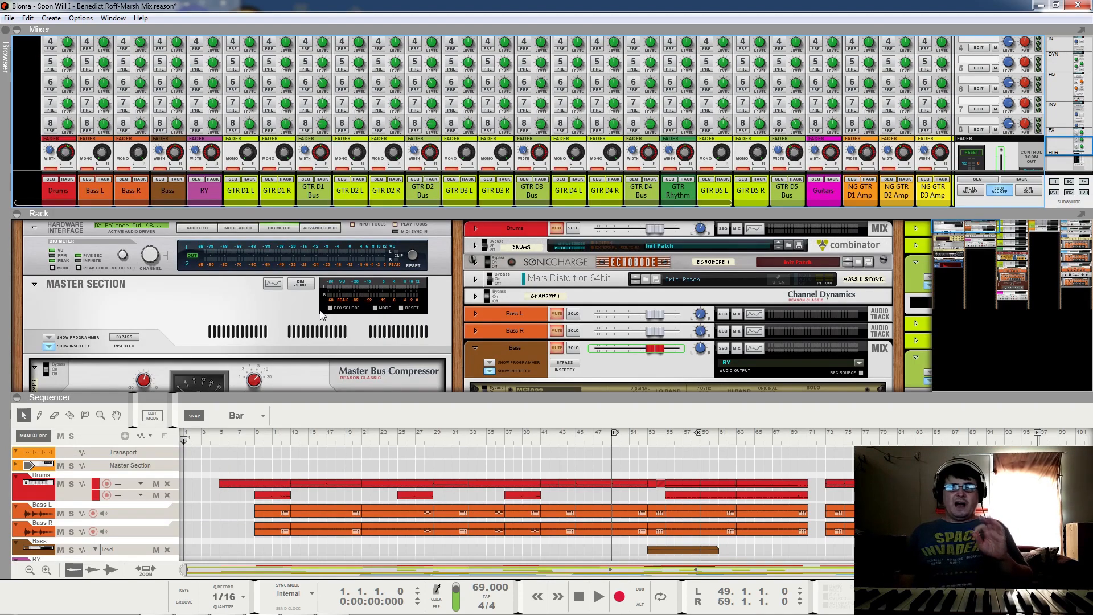
scroll(343, 277, down, 6)
scroll(343, 277, down, 3)
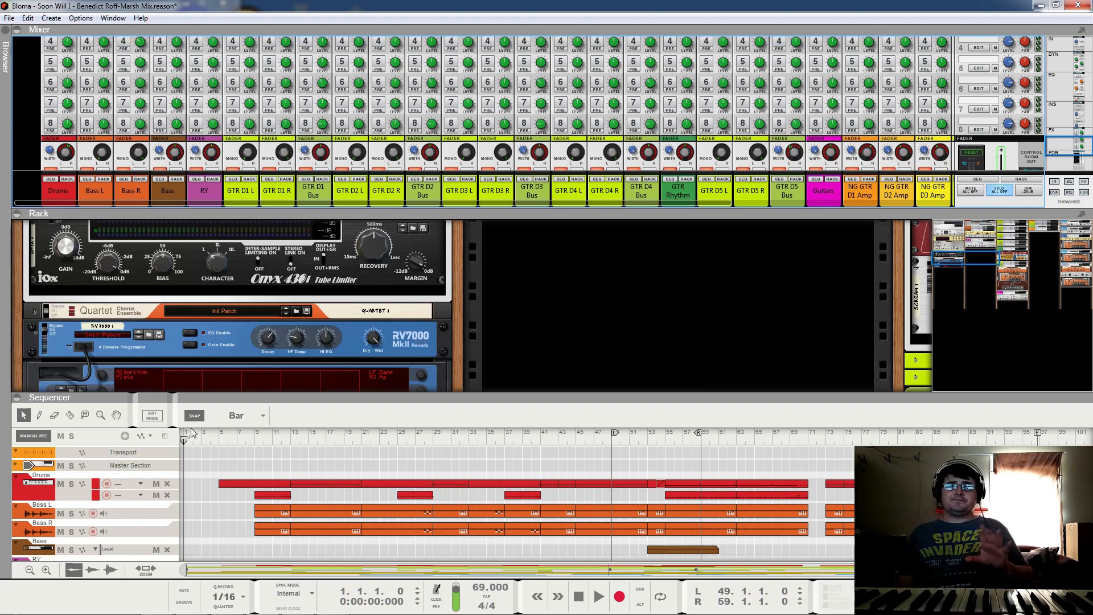
key(F5)
key(F5)
key(F6)
scroll(327, 290, up, 10)
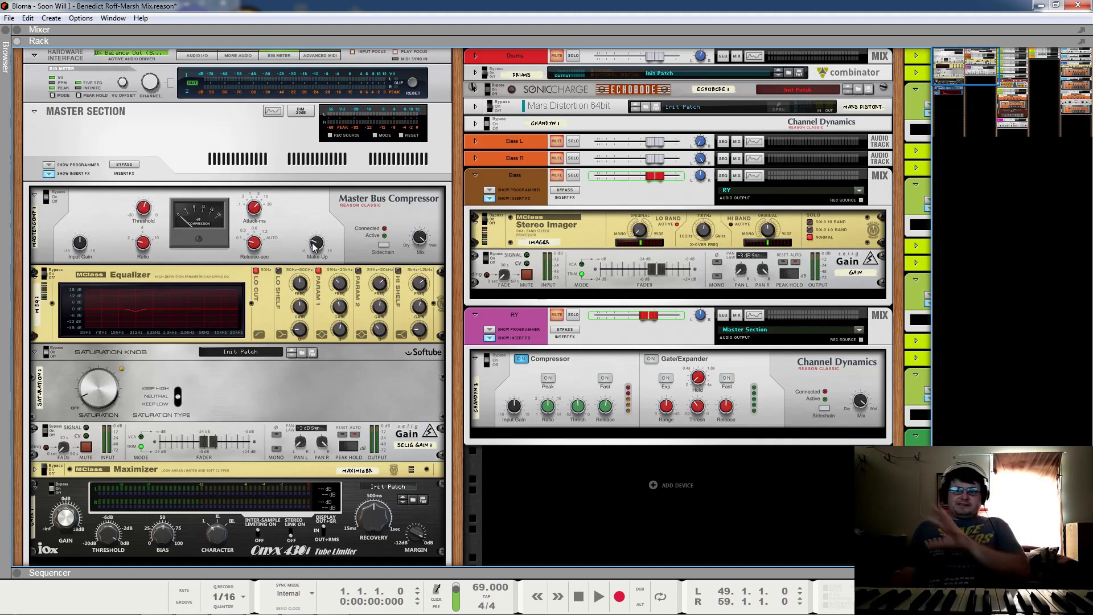
scroll(291, 223, down, 4)
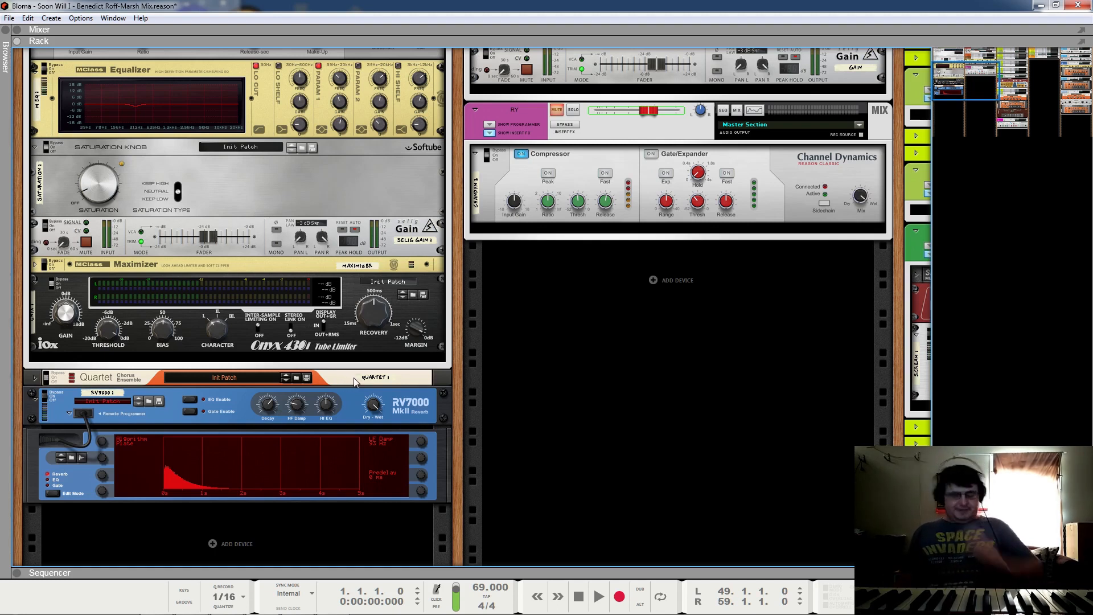
Step: Flip the rack to its rear, follow the Master Section's send cables, and unfold the Quartet to show its input and output connections
key(Tab)
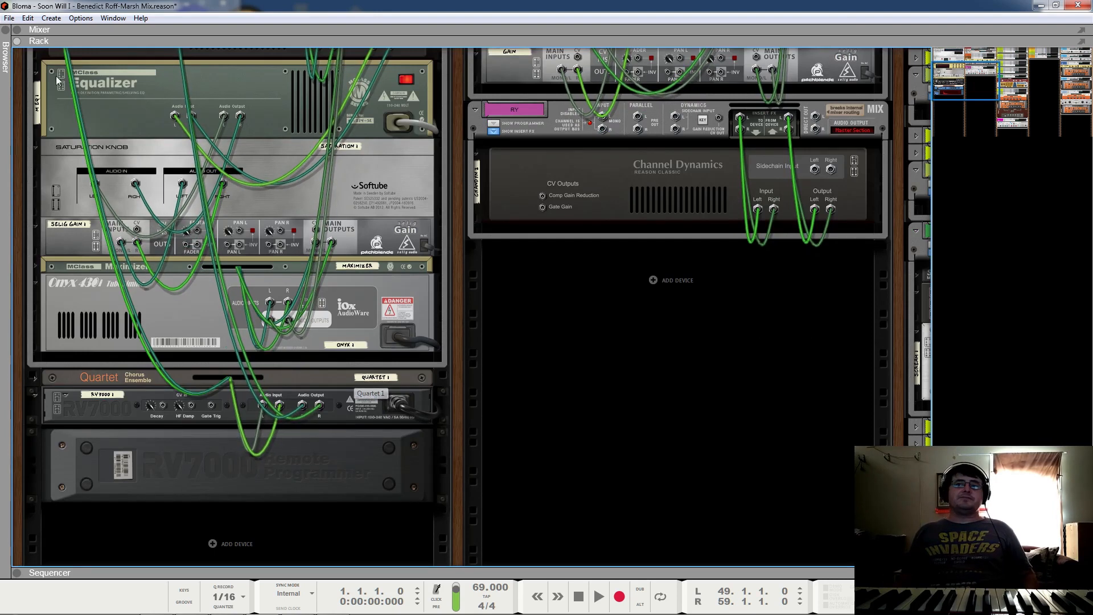
scroll(124, 229, up, 5)
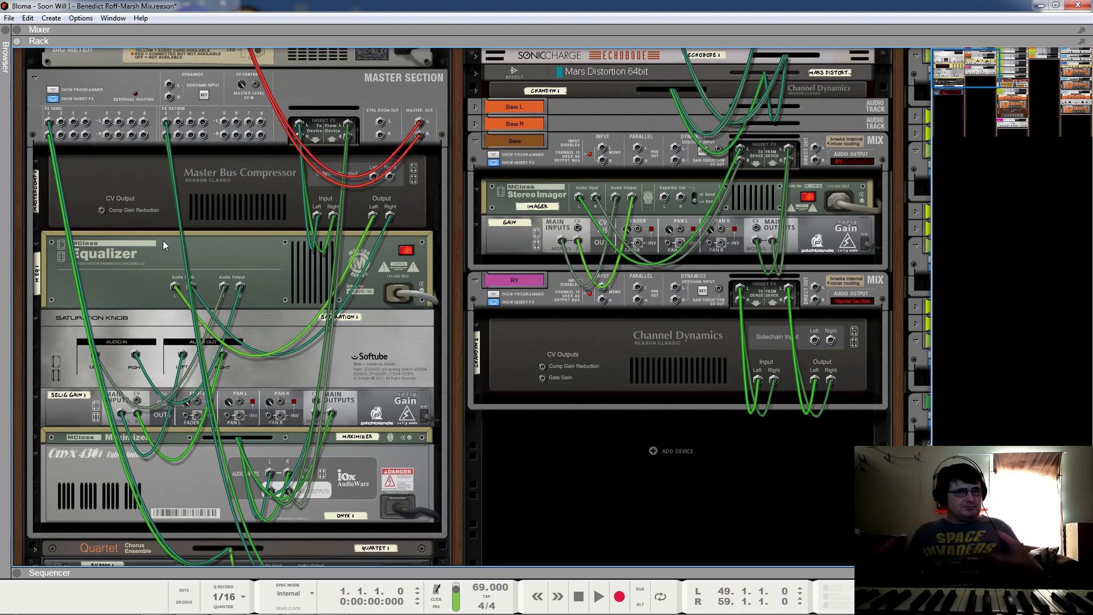
scroll(137, 219, down, 3)
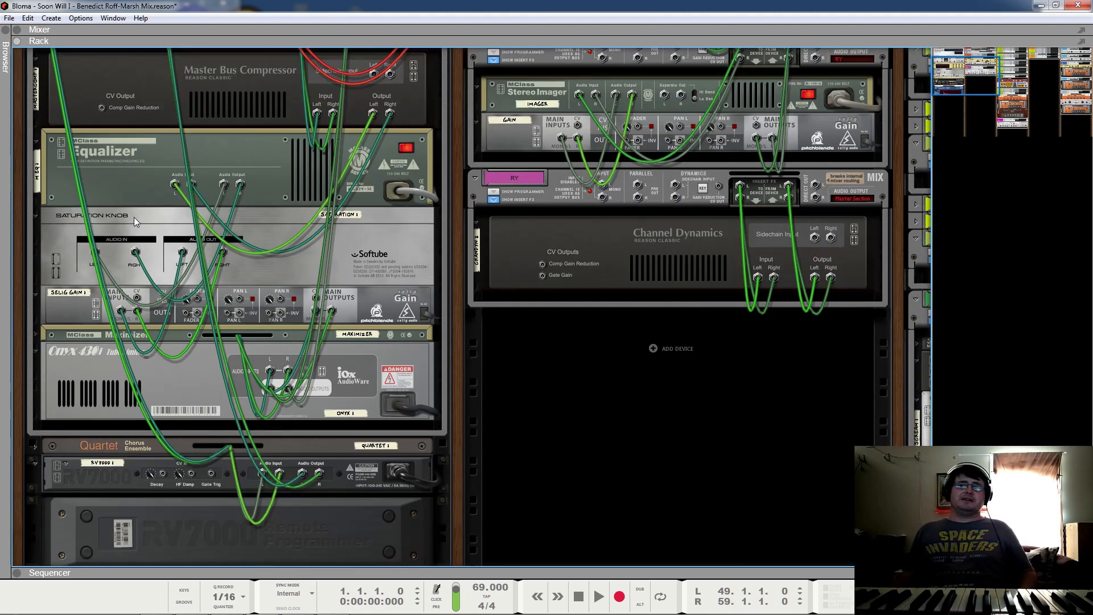
scroll(150, 449, down, 5)
click(36, 273)
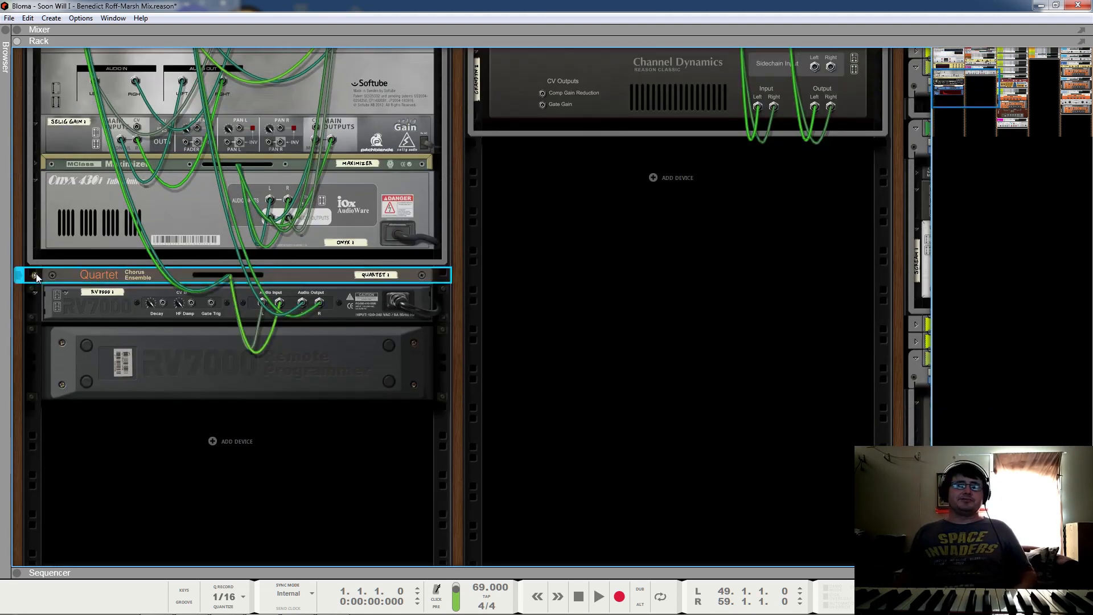
click(36, 275)
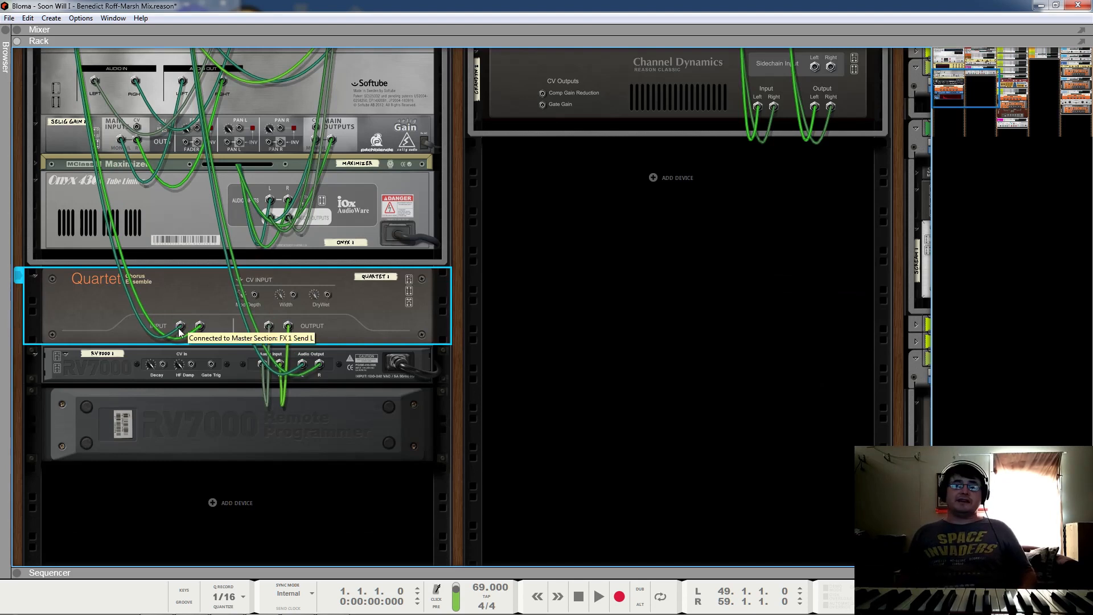
Step: Flip the rack to the front, check the Quartet's BBD Width setting, and select the RV7000 reverb to view its settings
key(Tab)
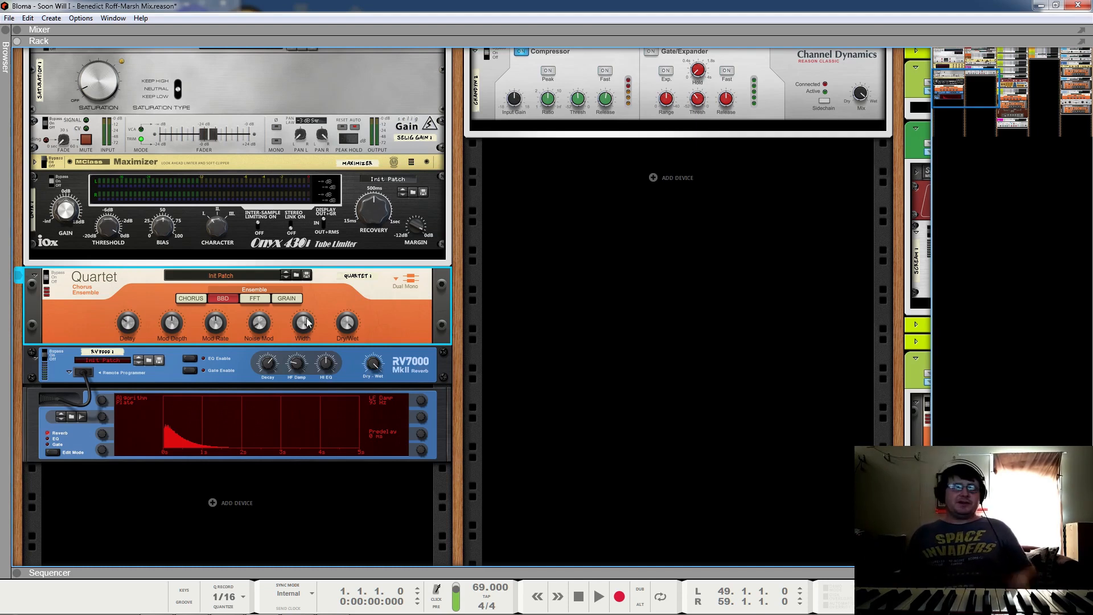
mouse_move(307, 323)
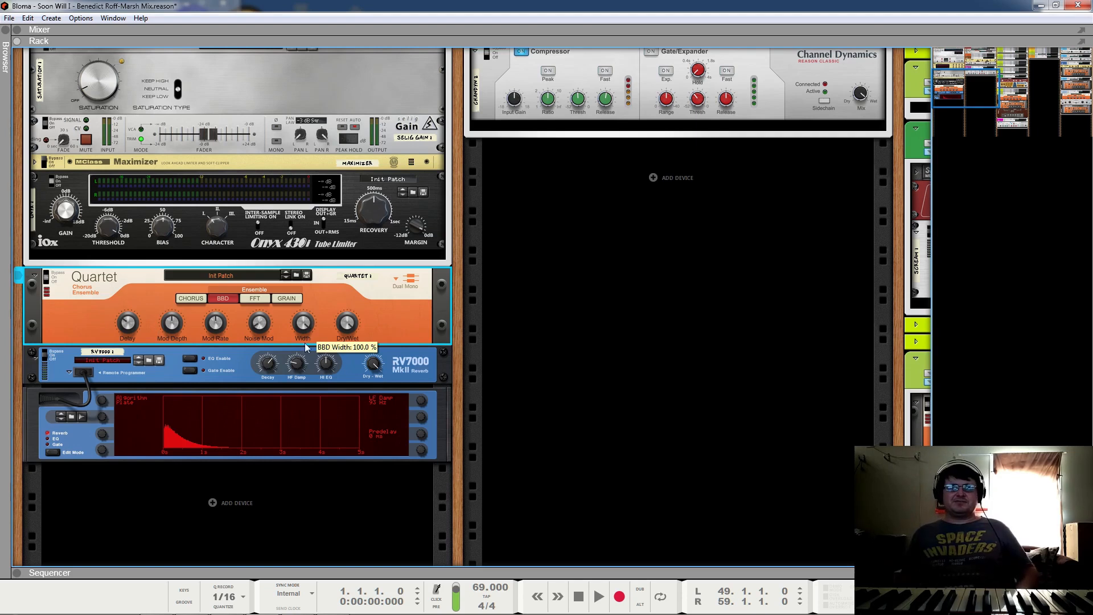
click(400, 364)
scroll(433, 387, down, 3)
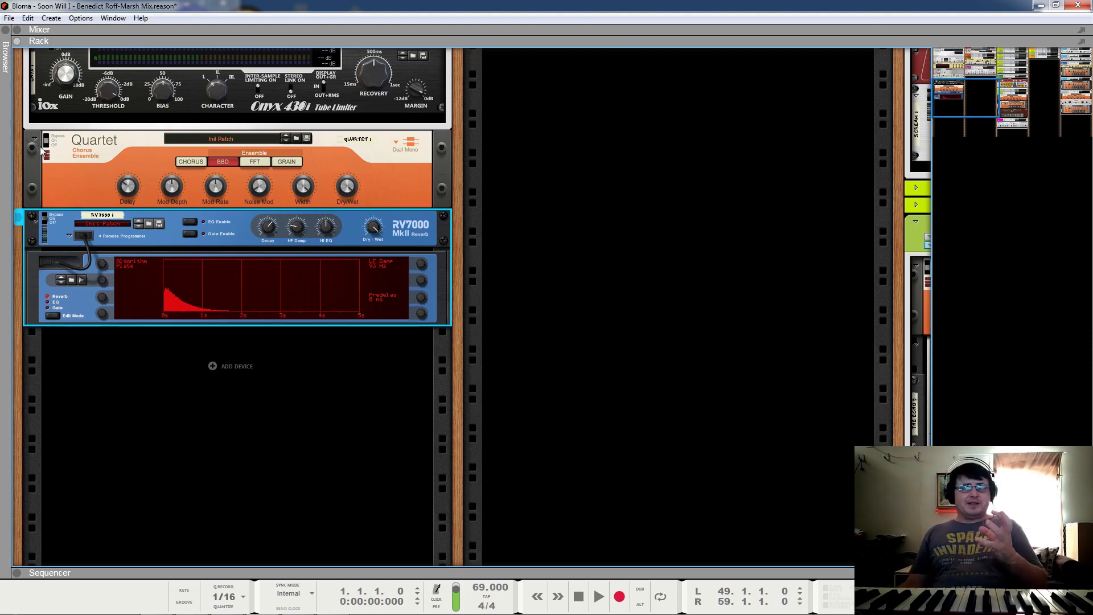
Step: Trace the Quartet and RV7000 cabling up to the Master Section on the rack's rear, and return to their front panels
key(Tab)
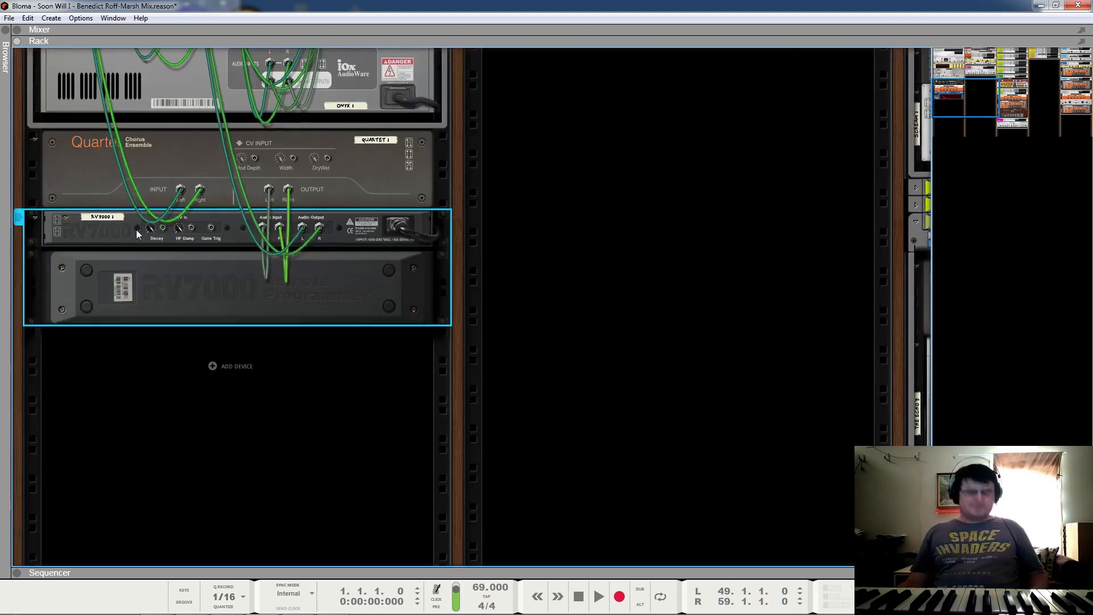
scroll(136, 230, up, 3)
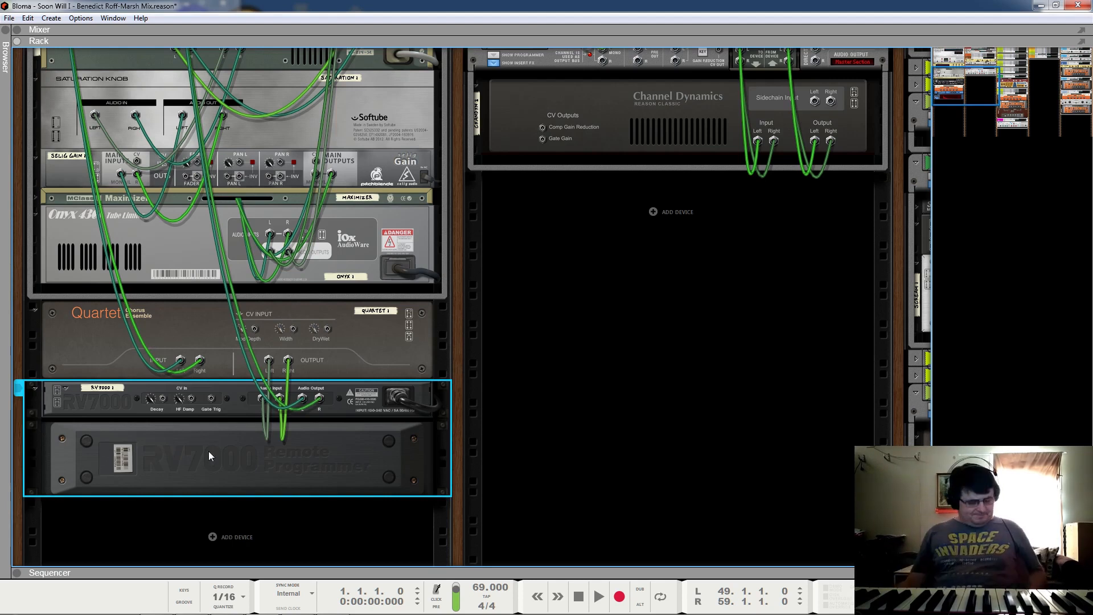
scroll(209, 451, up, 6)
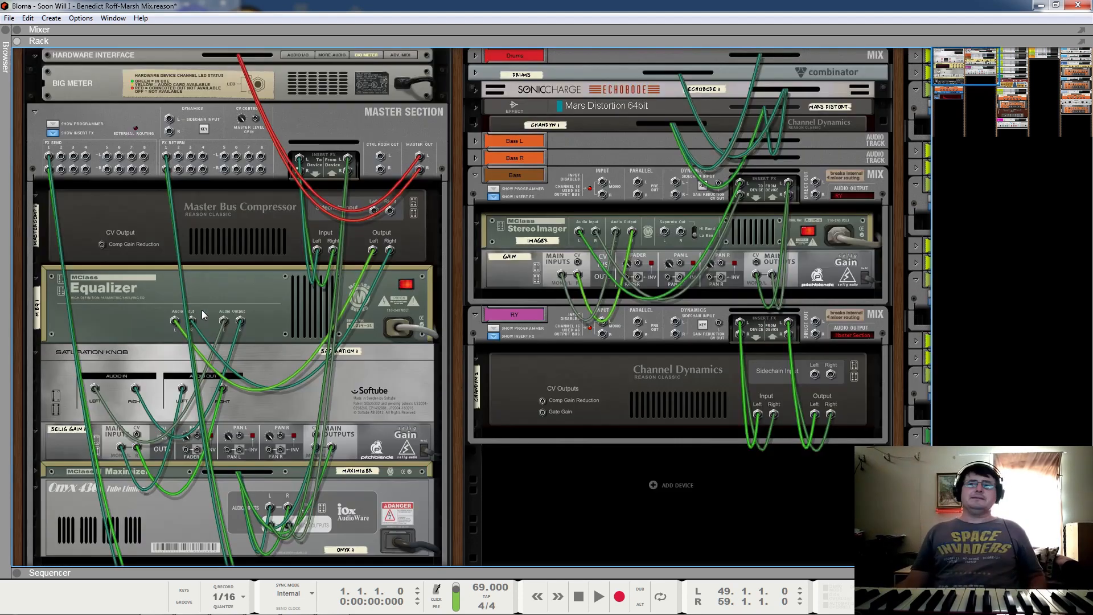
scroll(227, 297, down, 4)
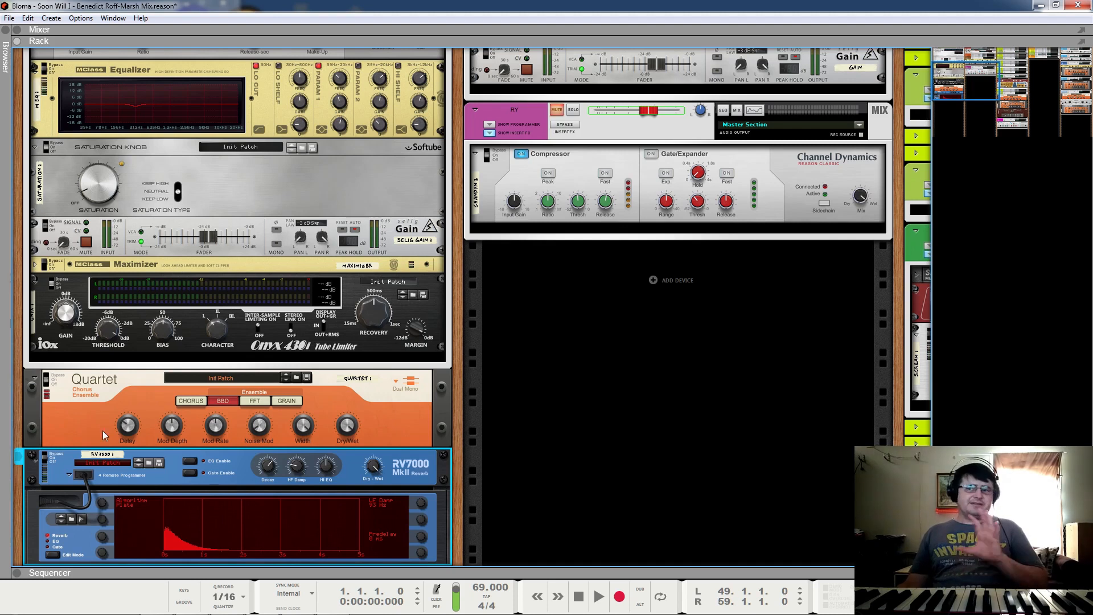
Step: Fold the Master Section's Quartet chorus and bring the Vox 1, Vox 2 and Lead Bus channels into view in the rack
click(36, 379)
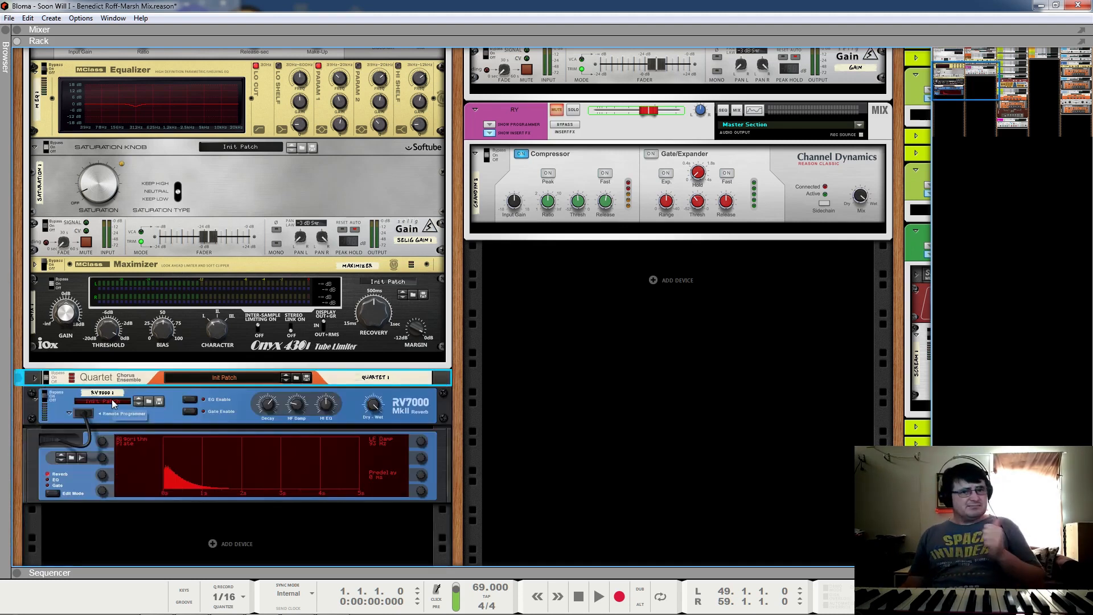
scroll(120, 397, up, 4)
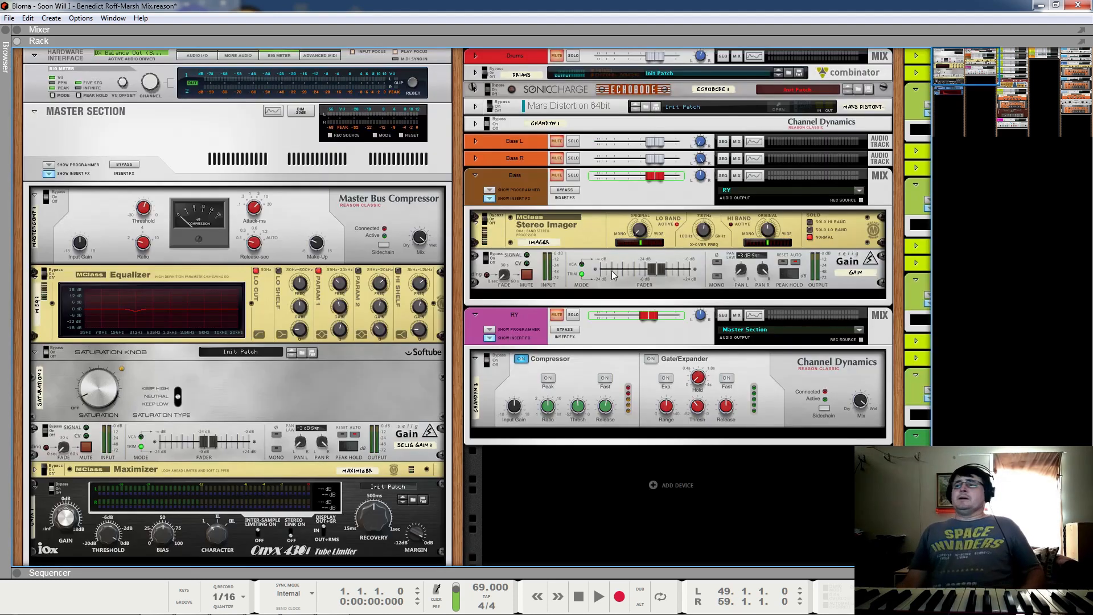
drag(962, 71, 1071, 57)
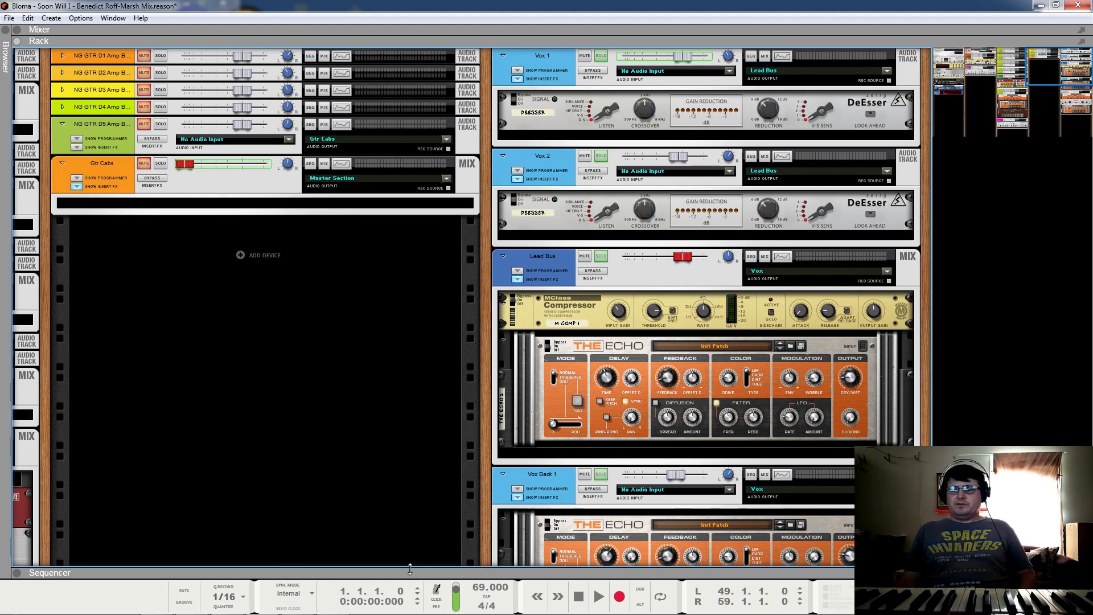
Step: In the sequencer, set the loop from bar 21 to bar 41 over the vocal clips, enable looping, and place the playhead at bar 20
drag(404, 573, 416, 279)
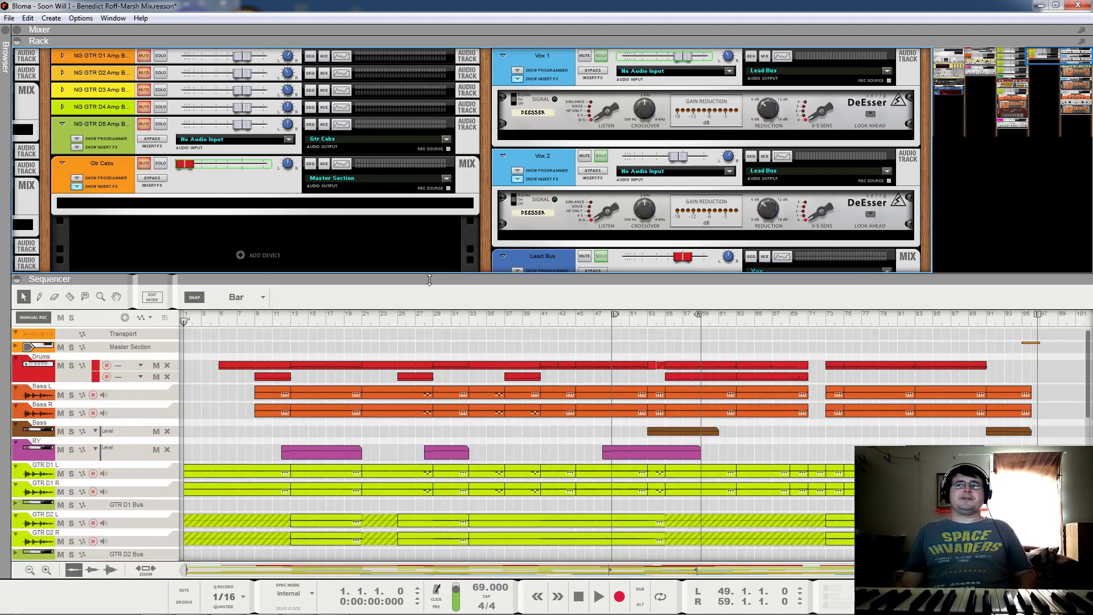
scroll(566, 497, down, 3)
scroll(565, 496, down, 5)
ctrl+click(363, 319)
alt+click(530, 317)
alt+click(539, 317)
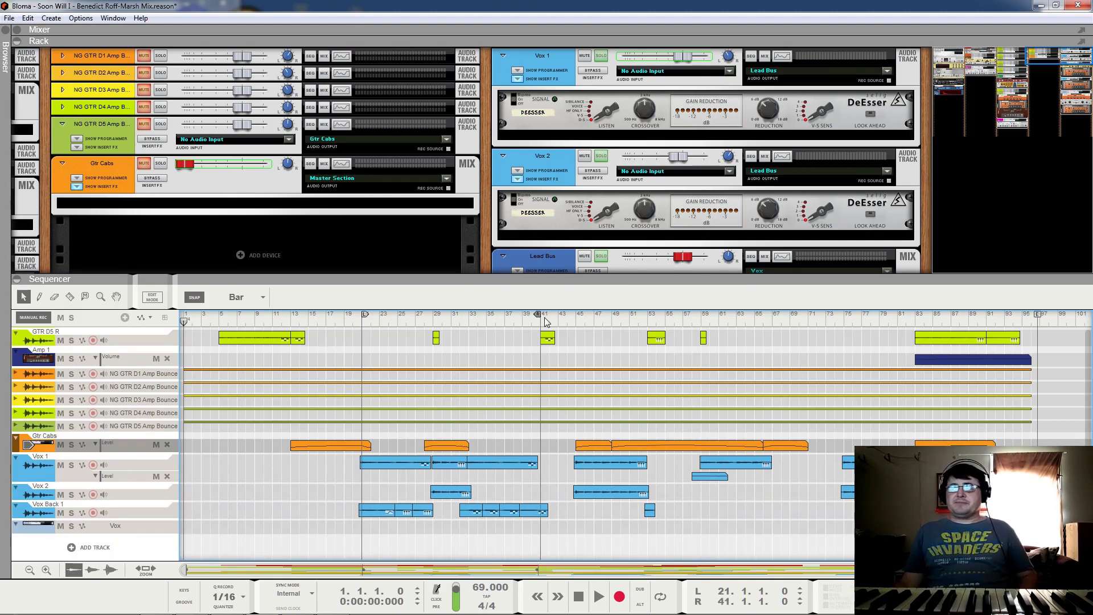
click(506, 321)
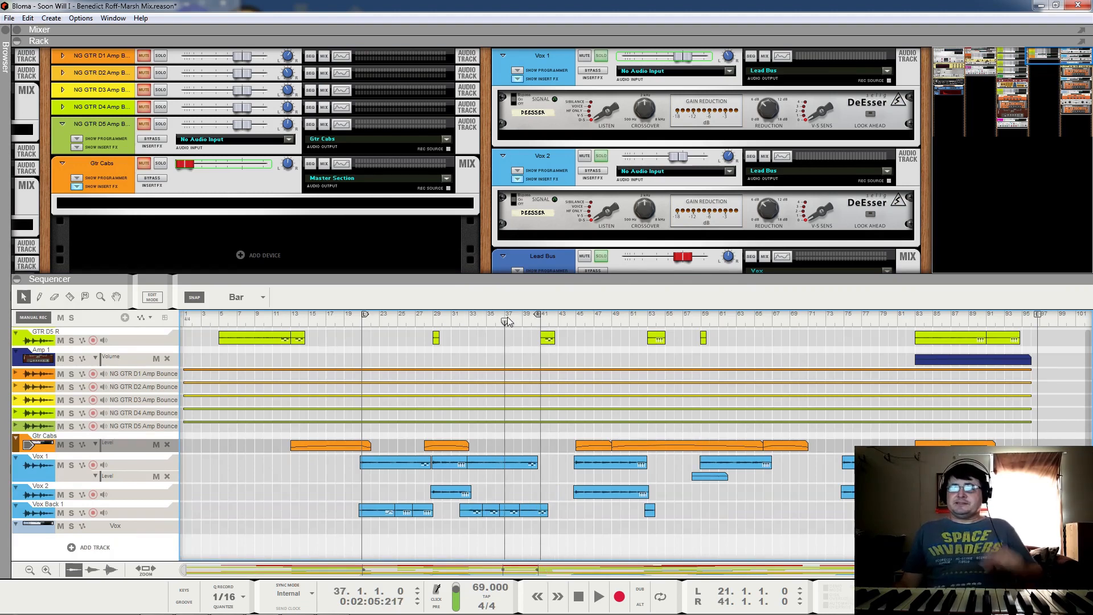
key(l)
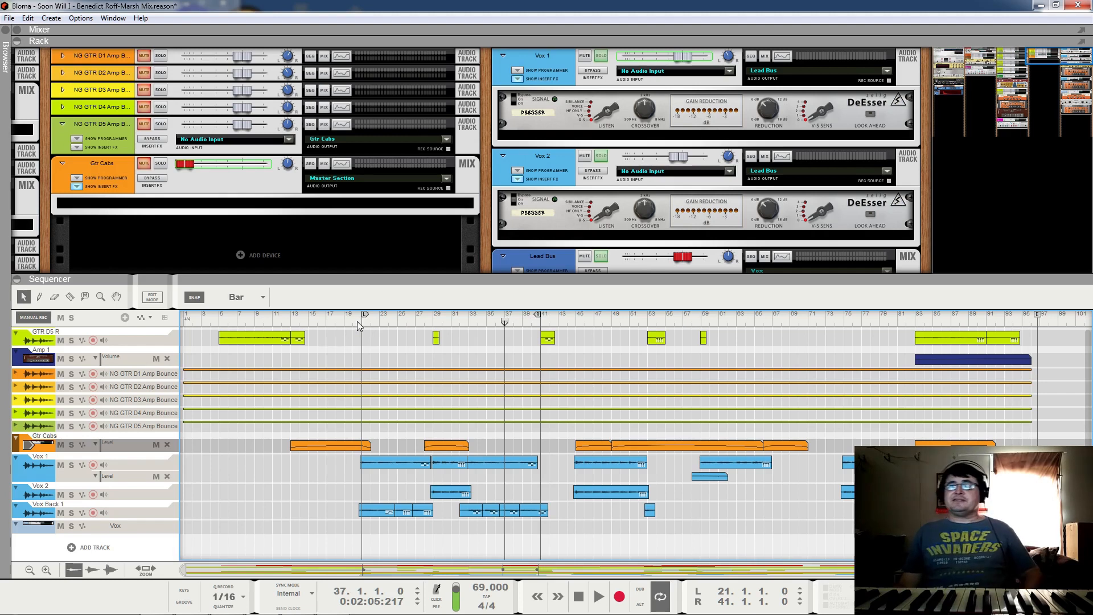
click(359, 326)
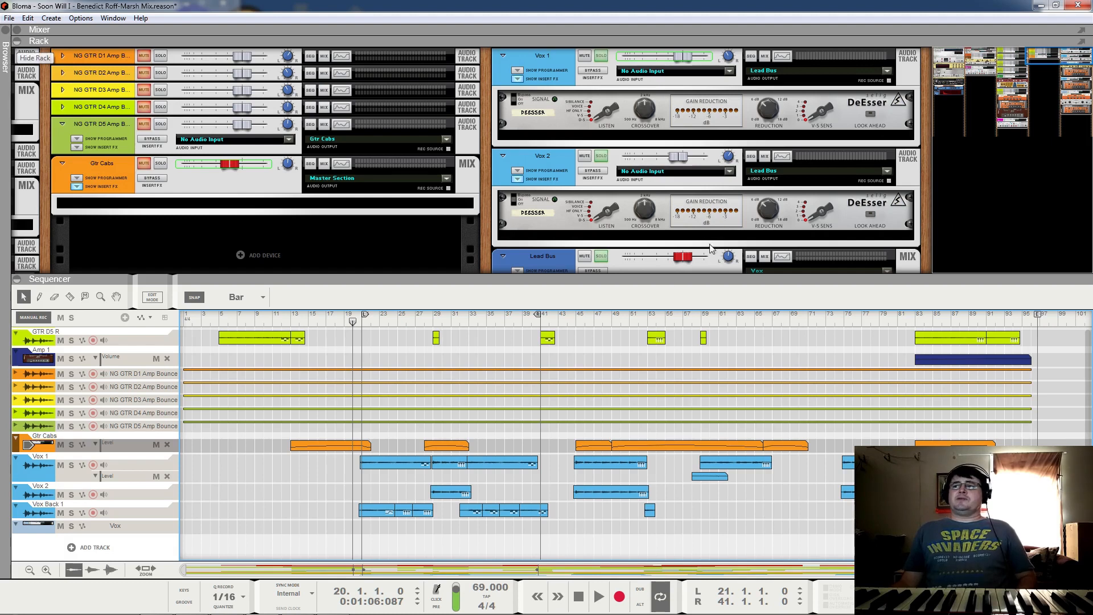
Step: Show the mixer above the rack without the sequencer, and display the fader section of the Vox and Lead Bus channels
click(17, 30)
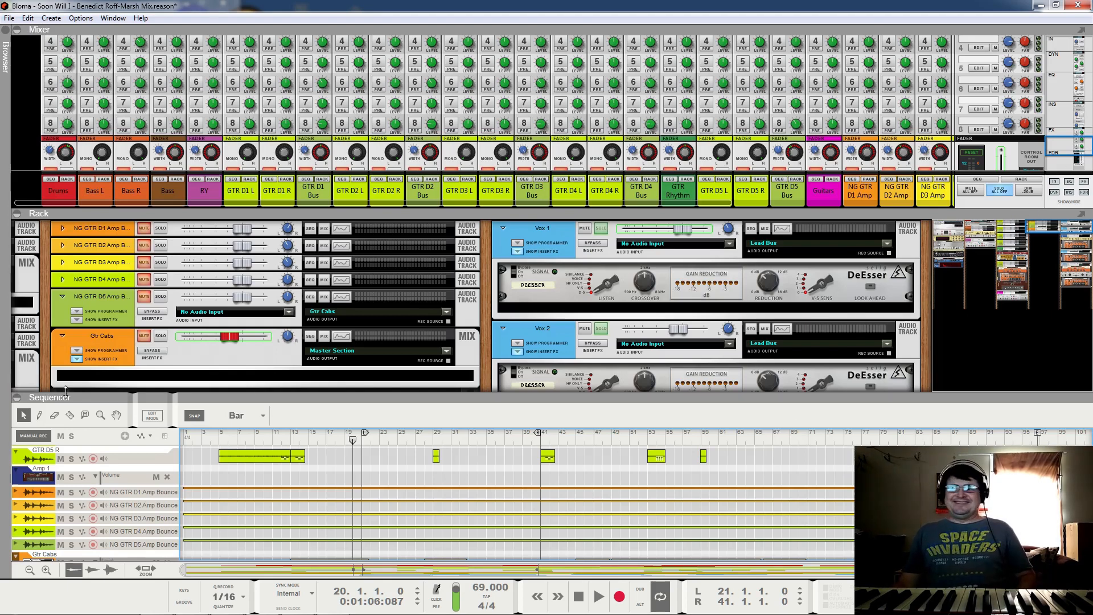
click(17, 397)
drag(1011, 302, 1025, 182)
click(1078, 139)
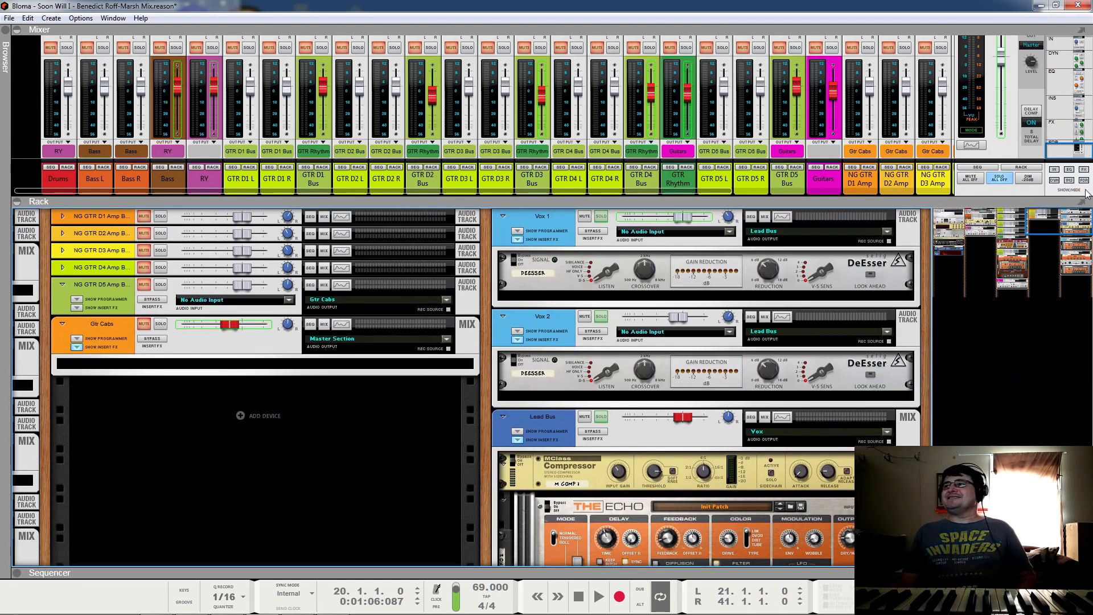
drag(962, 202, 960, 221)
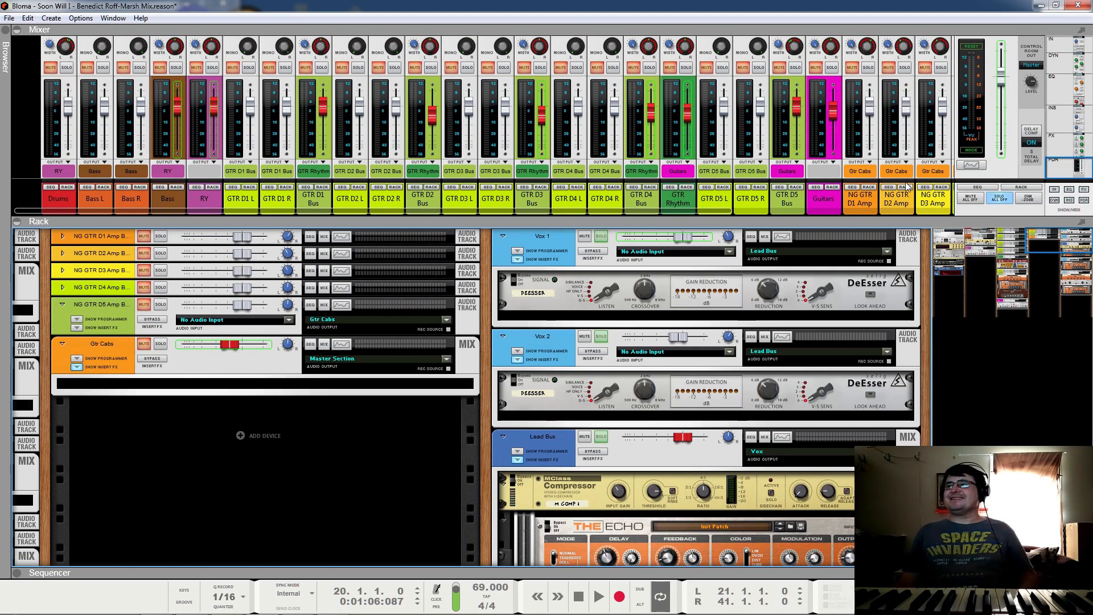
click(924, 213)
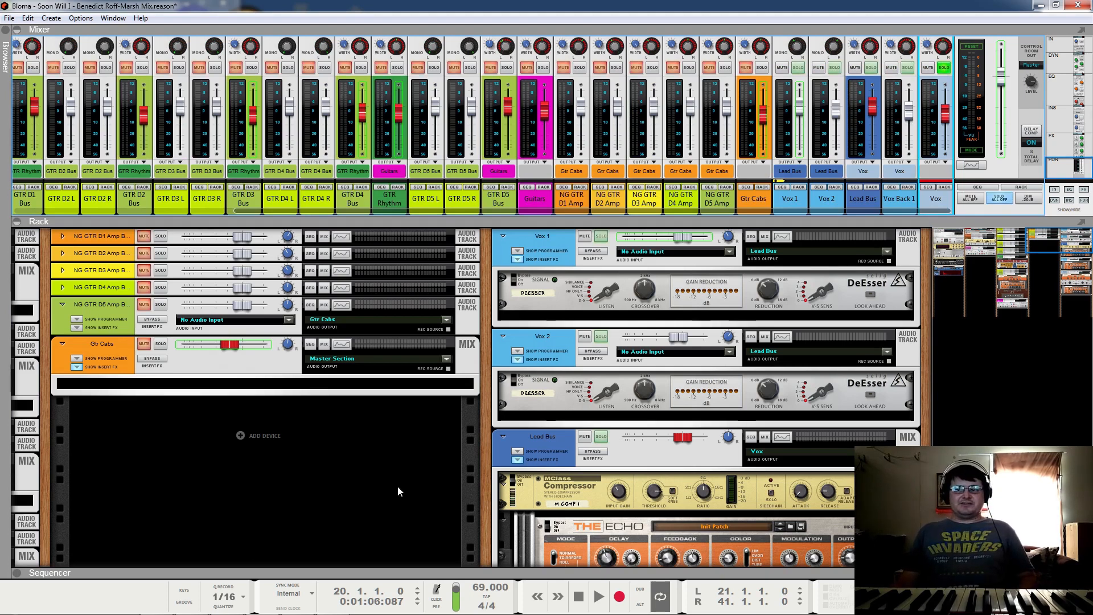
Step: Play the soloed vocals from bar 20, pause, and resume playback
key(space)
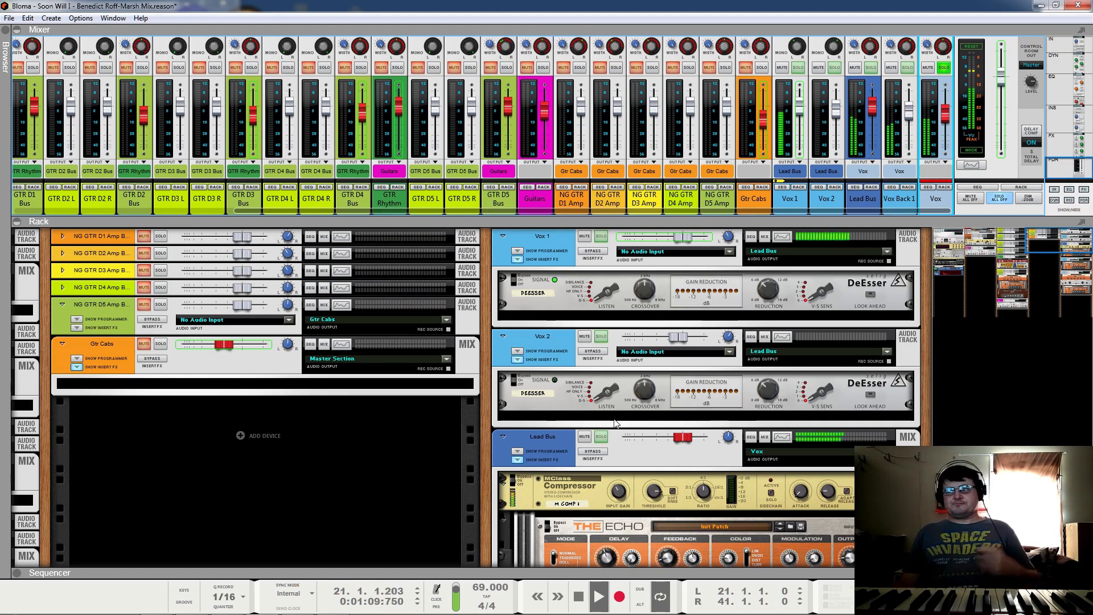
key(space)
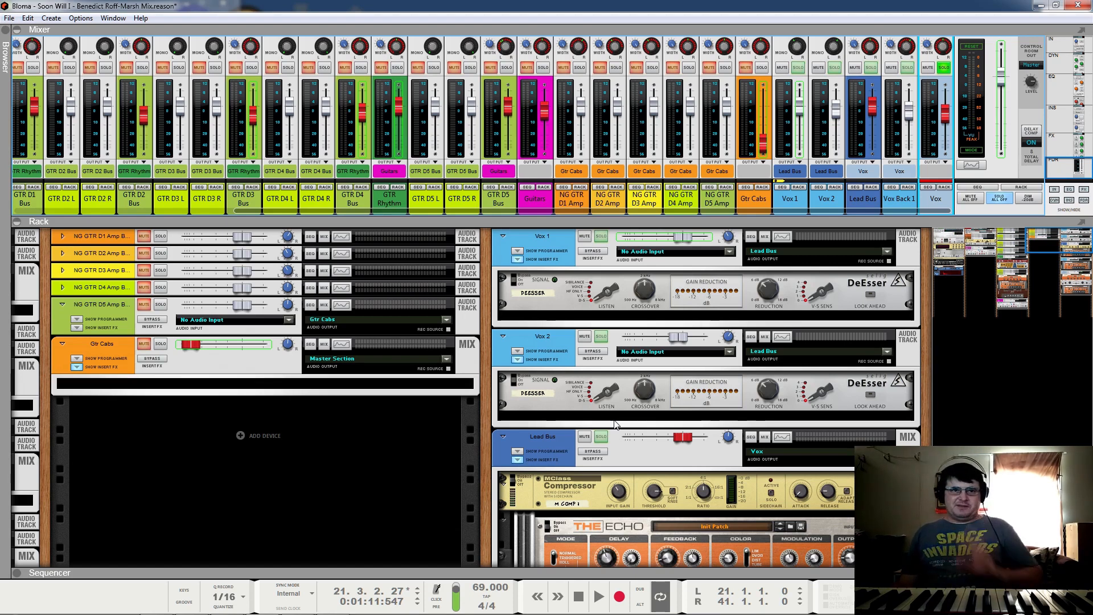
key(space)
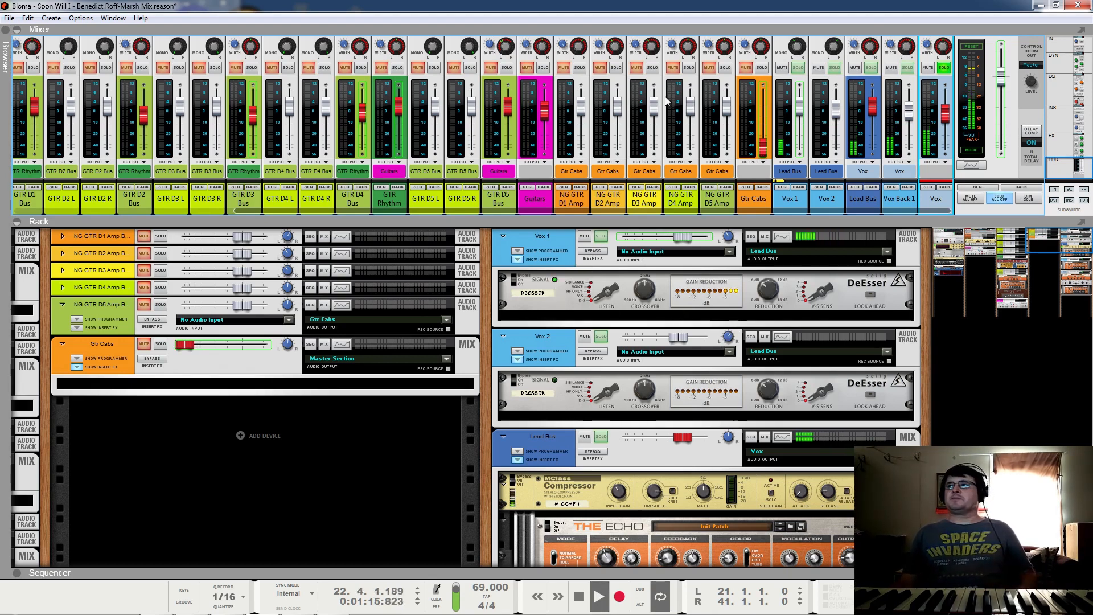
Step: Display the mixer's FX sends, toggle the Vox channel's FX1 send during playback, leave it on, and stop playback
click(1062, 146)
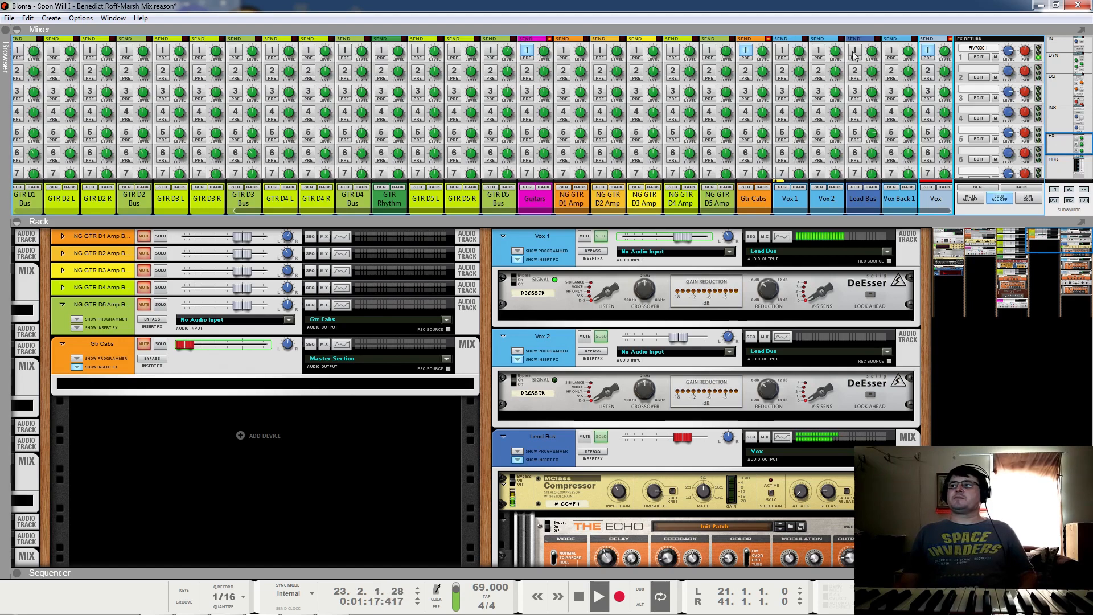
click(929, 51)
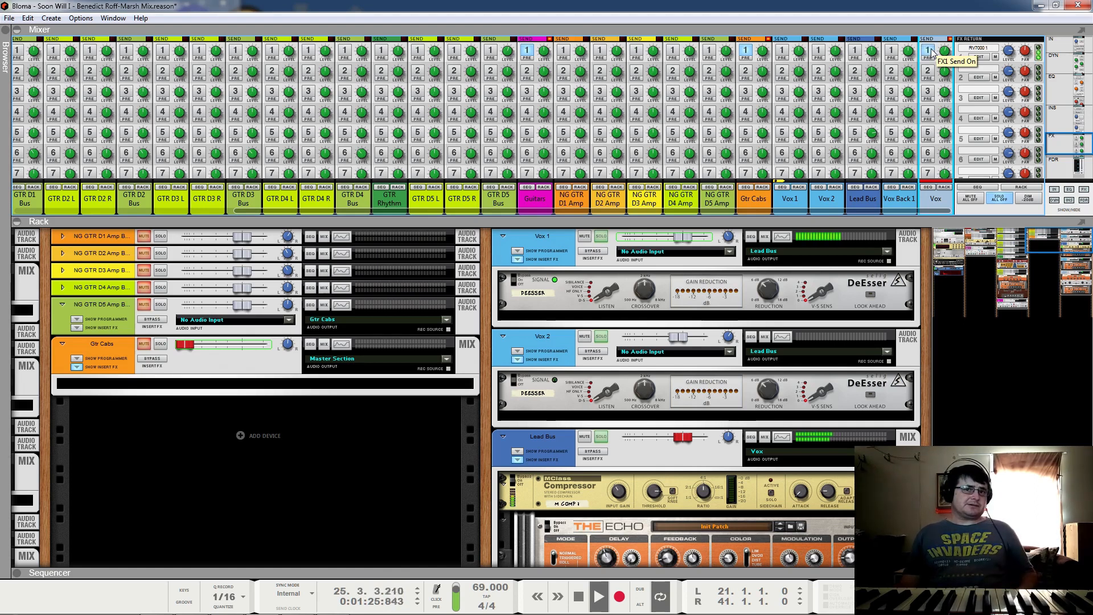
click(931, 51)
click(929, 51)
key(space)
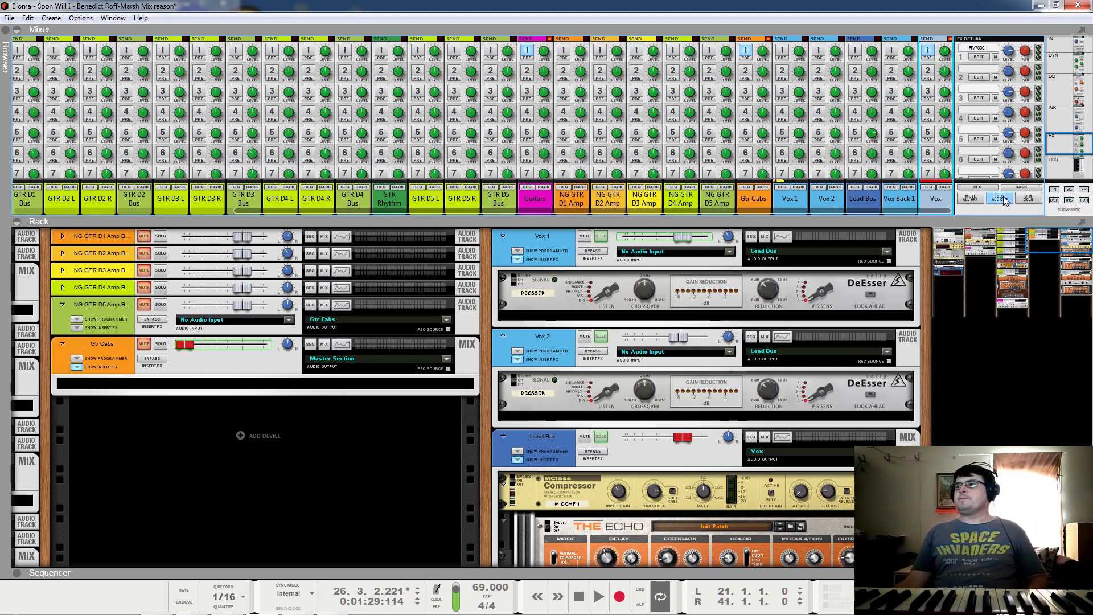
Step: Resume playback, return the mixer to its faders, and examine the Quartet, Leveler and Echo inserts on the Vox channel
key(space)
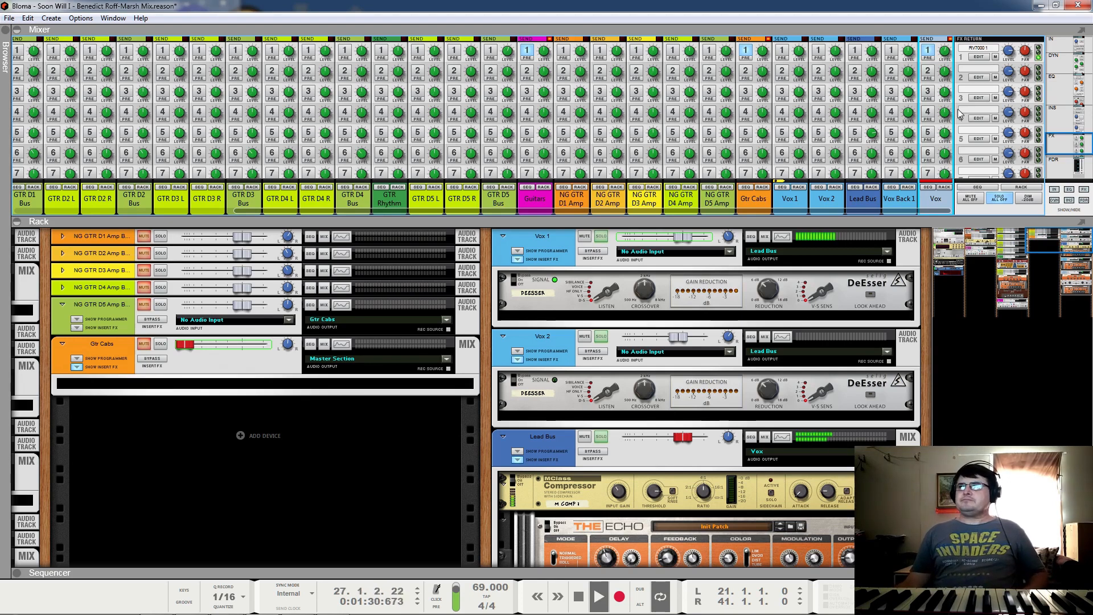
click(1057, 170)
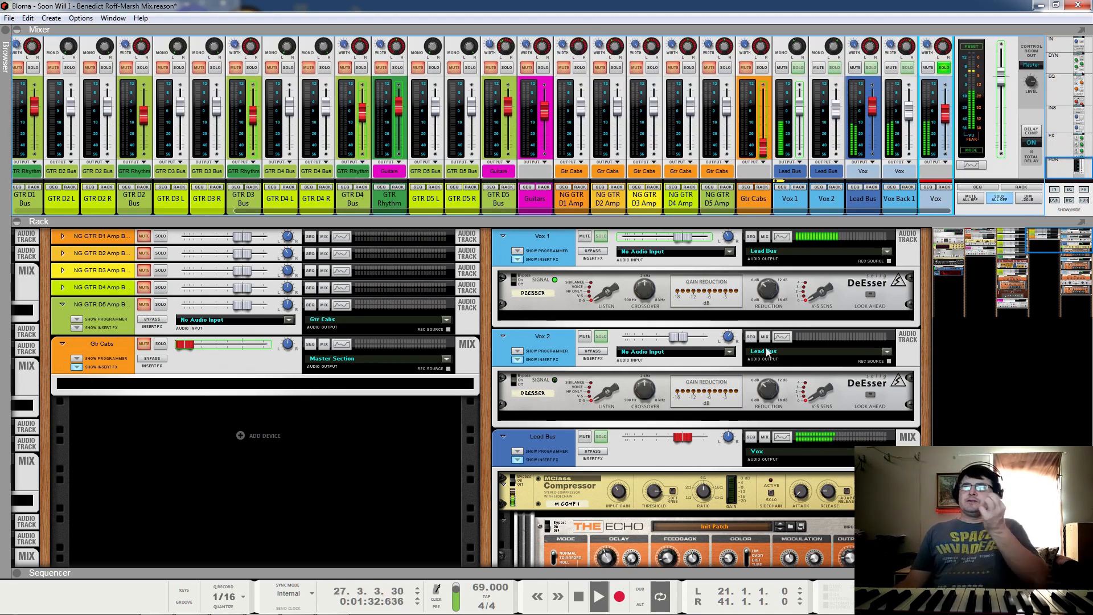
scroll(697, 324, down, 3)
scroll(697, 324, down, 10)
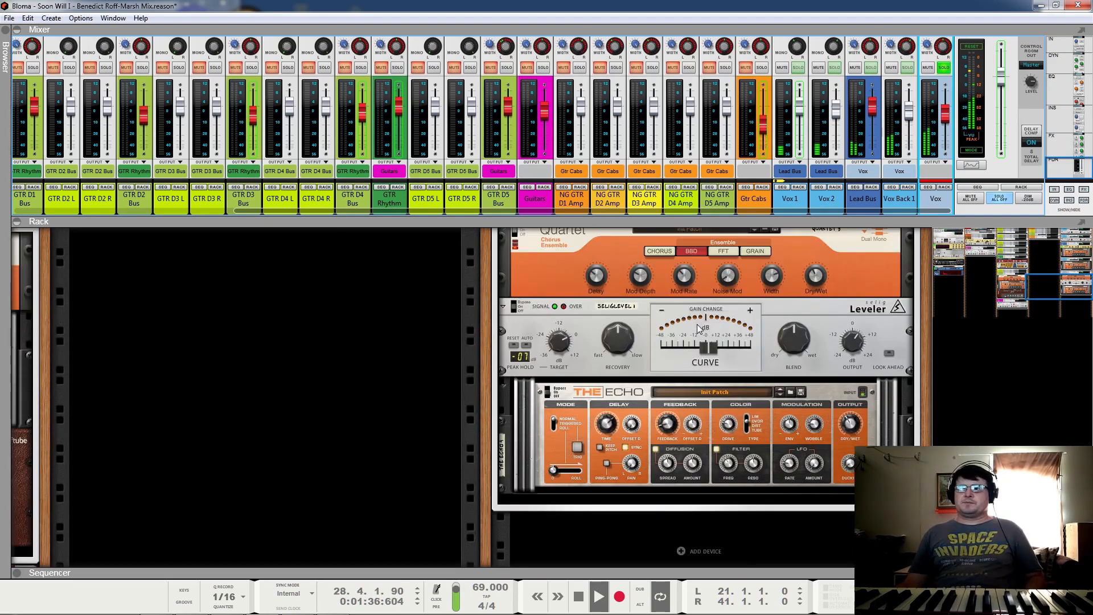
scroll(699, 323, up, 1)
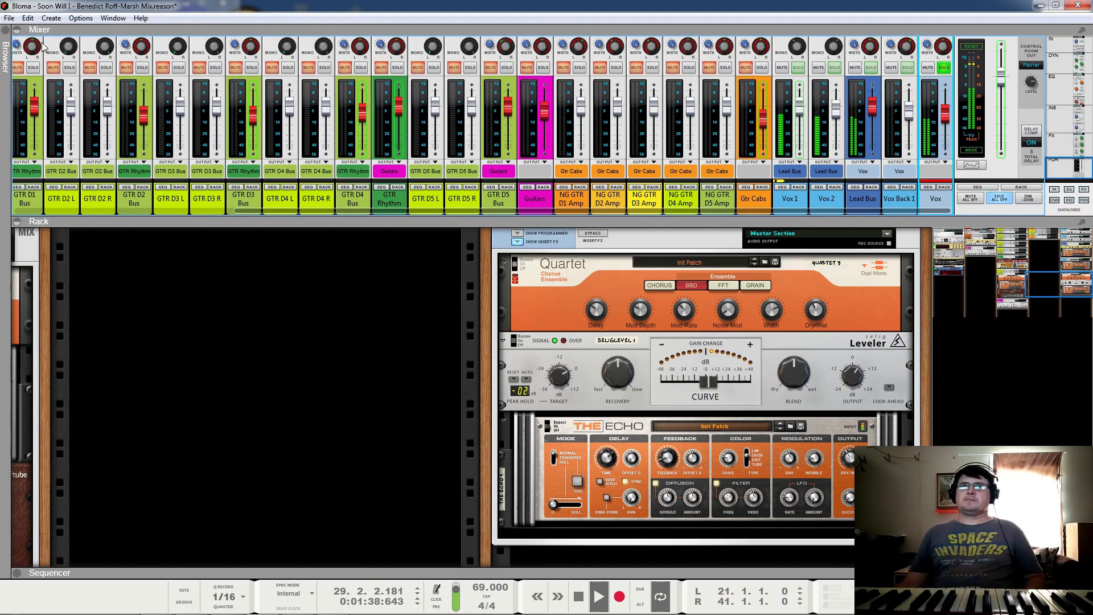
Step: Hide the mixer, review the vocal insert effects from the DeEssers and Lead Bus down to Vox, and stop playback
click(17, 30)
scroll(739, 330, up, 9)
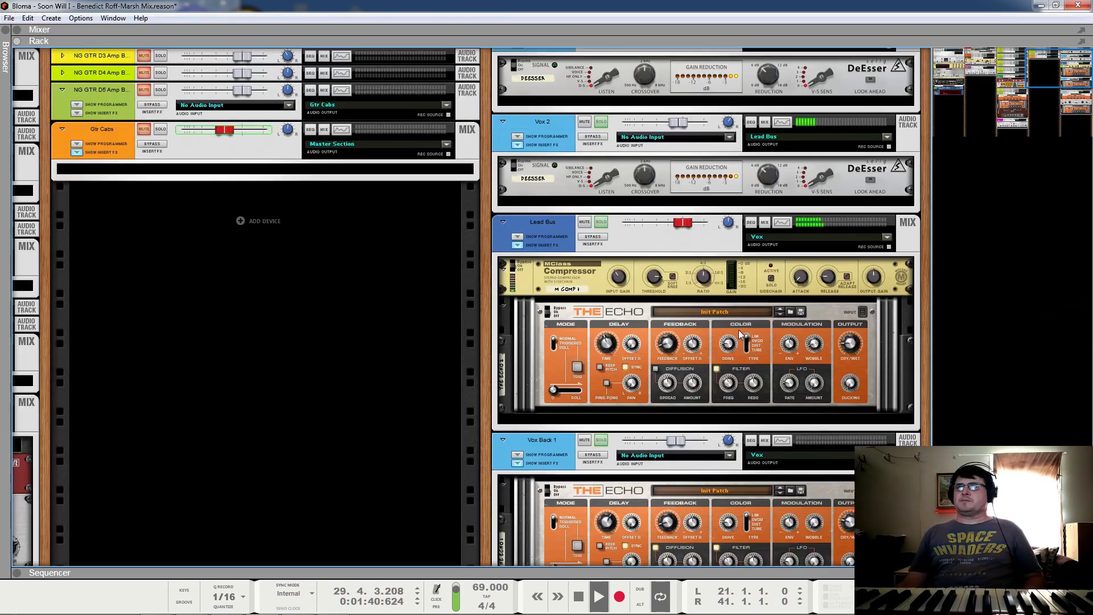
scroll(739, 330, up, 1)
scroll(738, 285, down, 12)
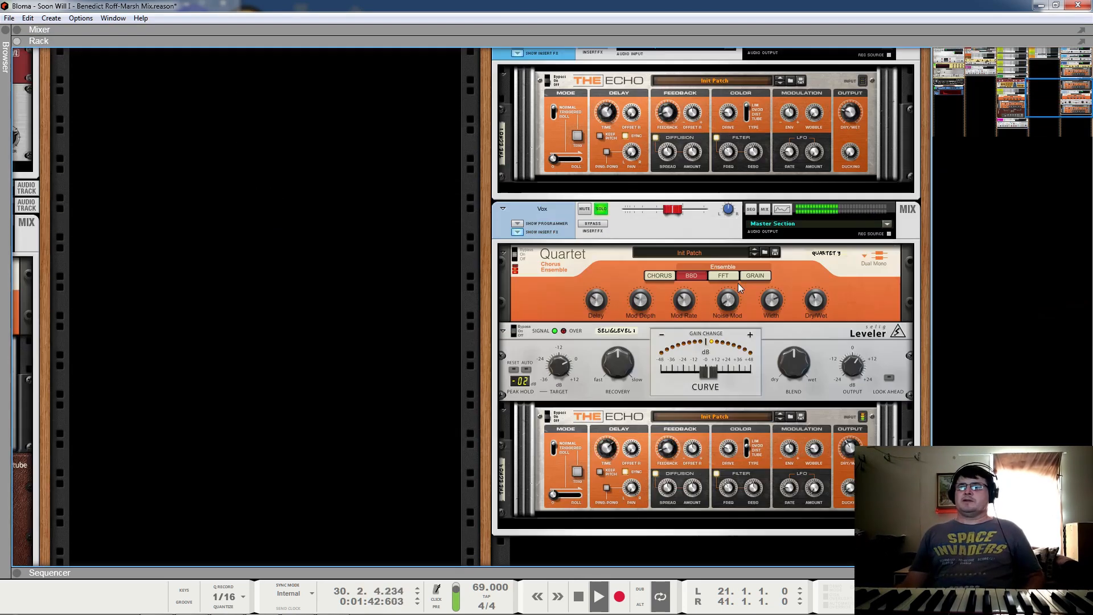
key(space)
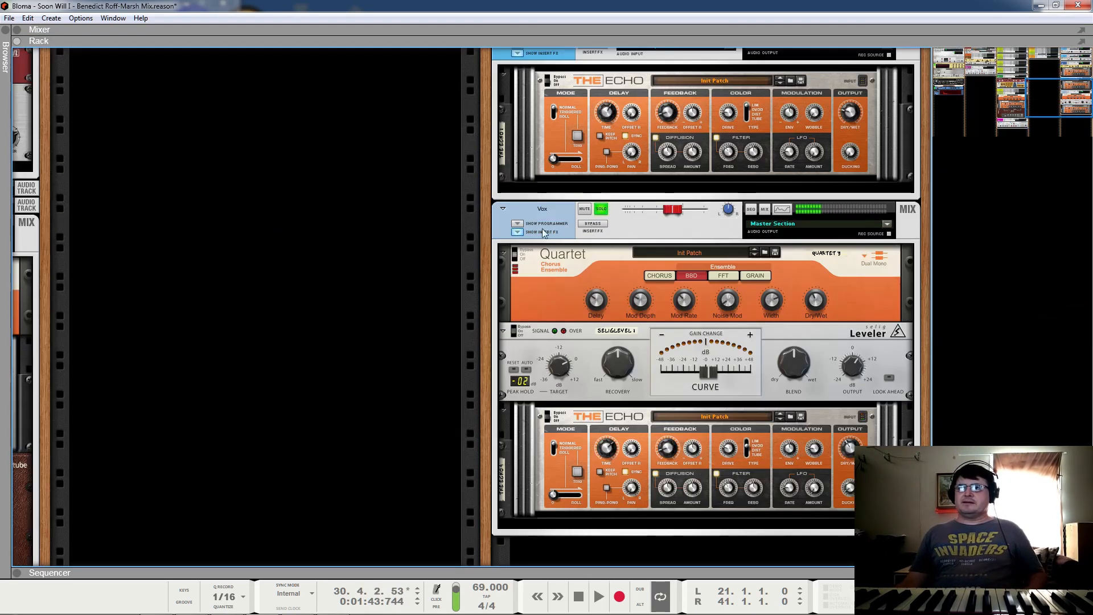
Step: Bypass the insert effects on the Vox, Vox Back 1 and Lead Bus channels
click(585, 226)
scroll(602, 273, up, 4)
click(590, 181)
scroll(649, 294, up, 4)
click(603, 101)
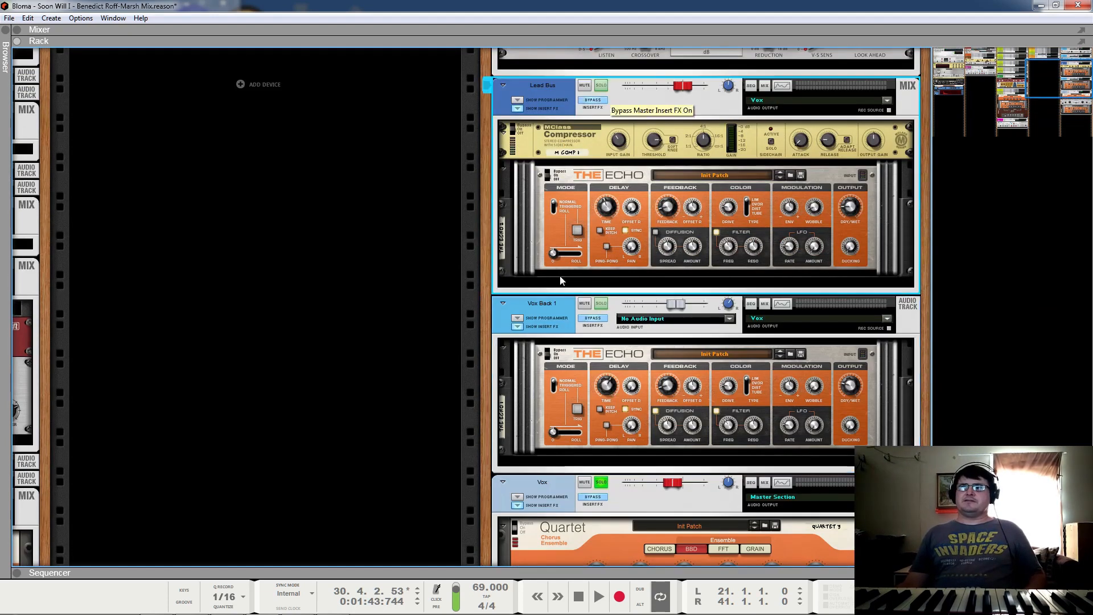
Step: Solo Vox 1 and audition it with the bus effects bypassed, and solo Vox 2 alongside it and resume playback
scroll(560, 275, up, 5)
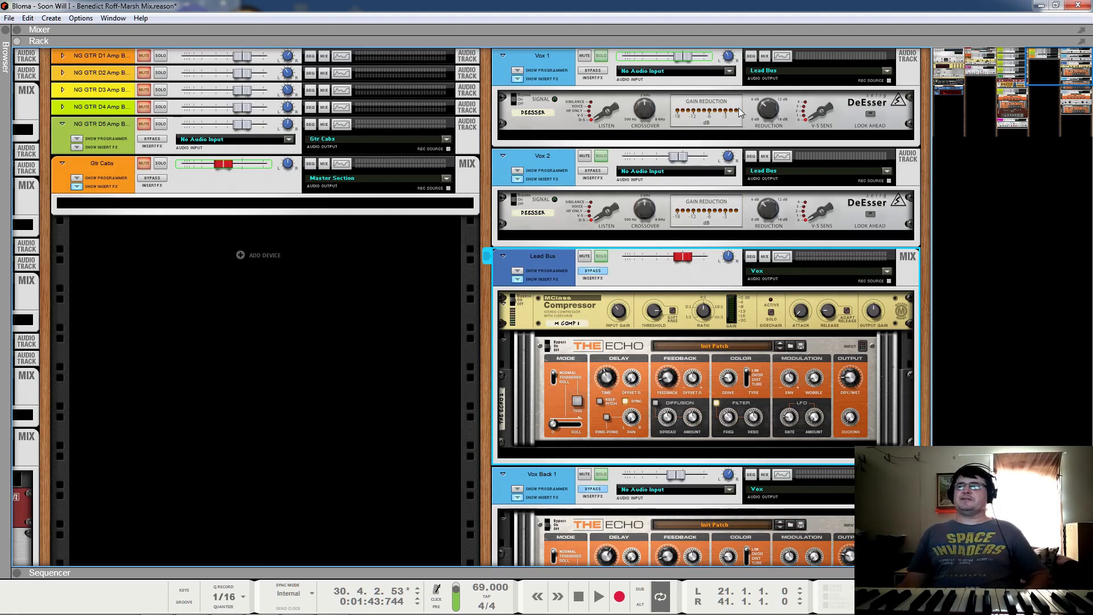
click(607, 58)
key(space)
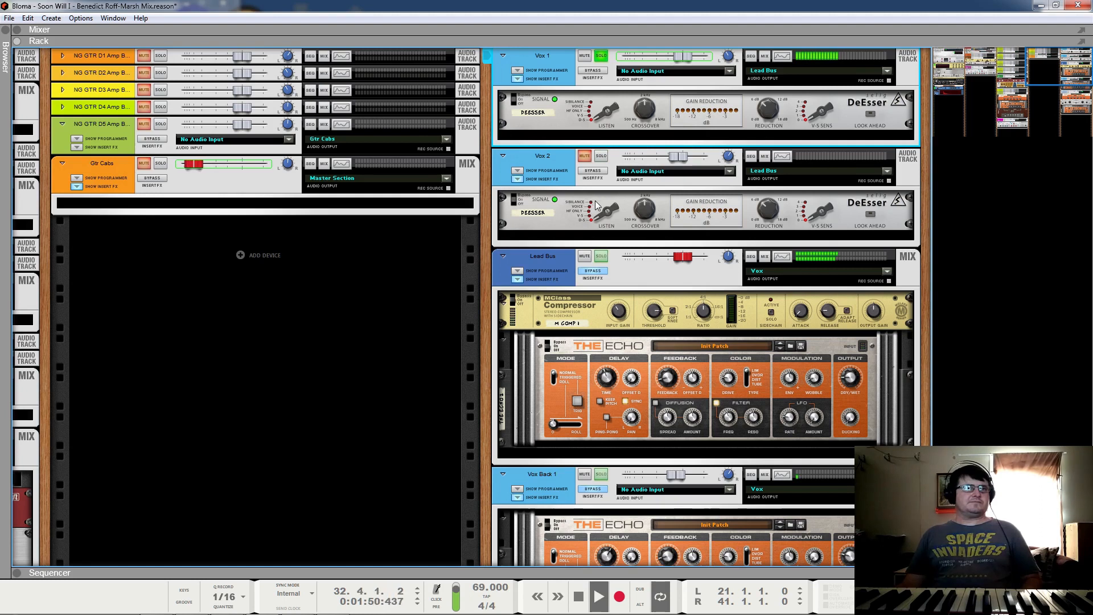
key(space)
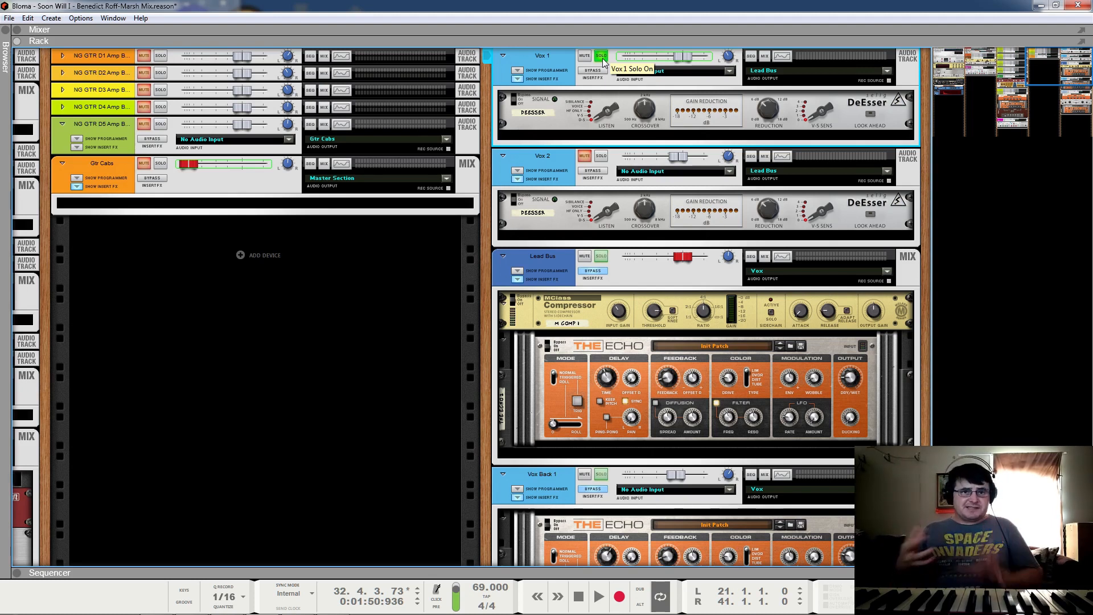
key(space)
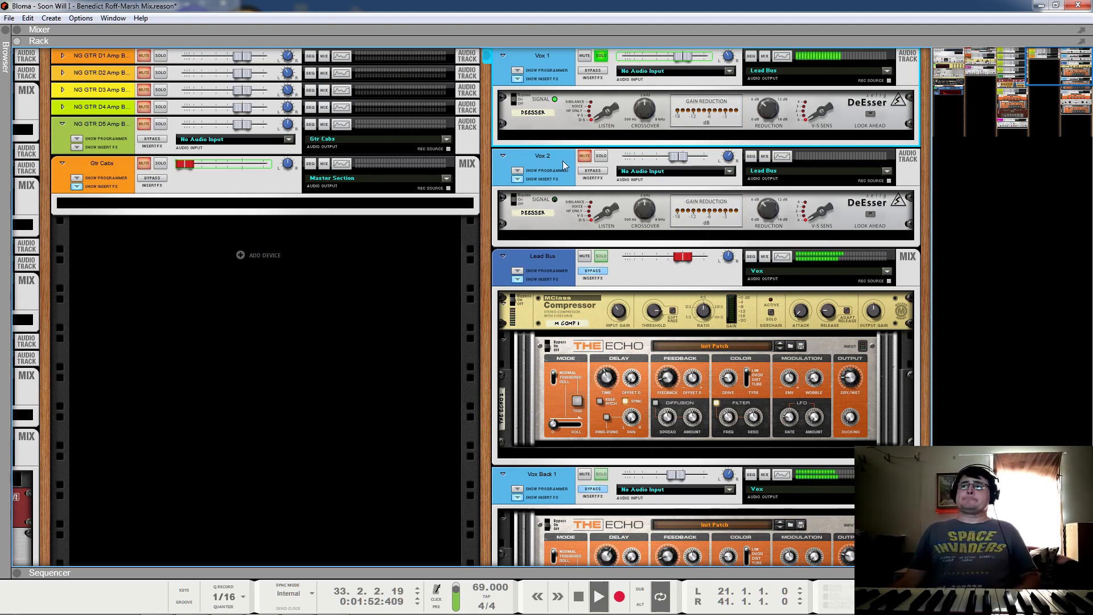
key(space)
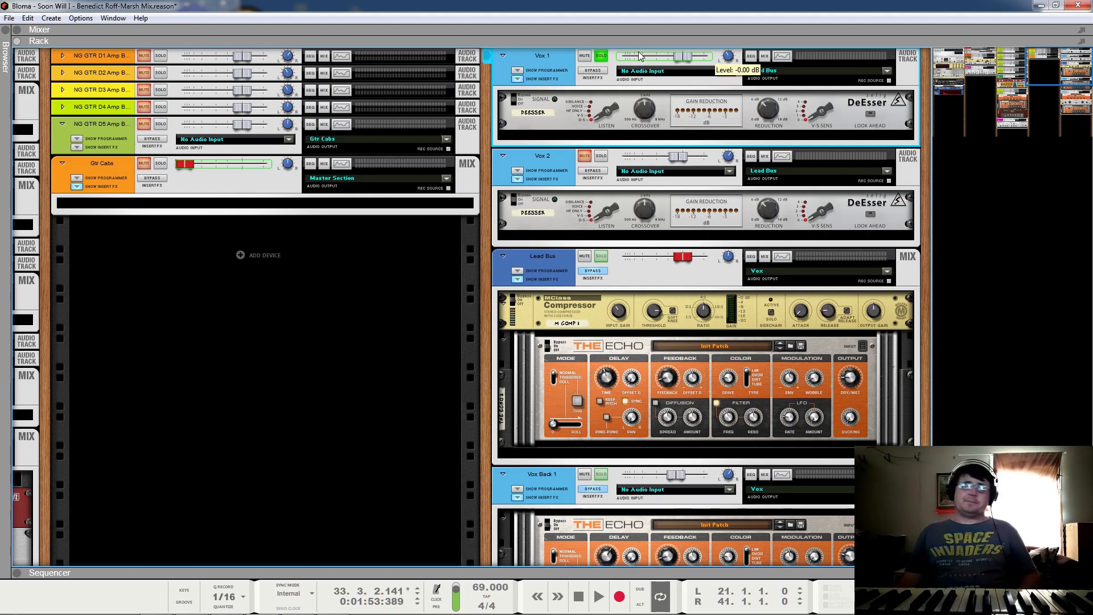
click(601, 155)
key(space)
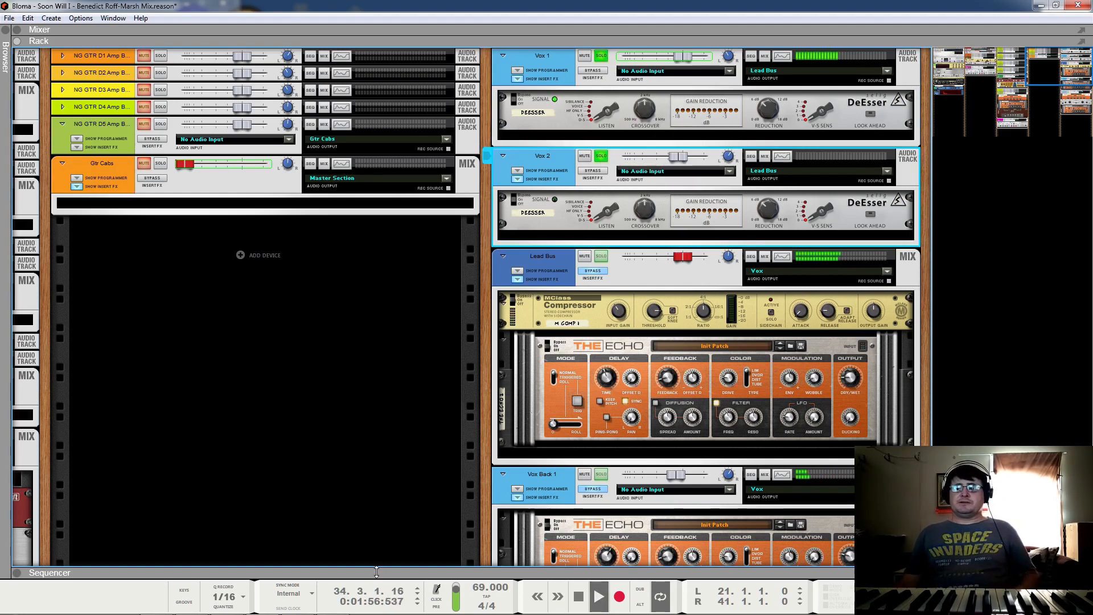
Step: Show the sequencer below the rack, enlarge it to show the vocal tracks, and return the playhead to bar 21
key(F7)
scroll(431, 532, down, 3)
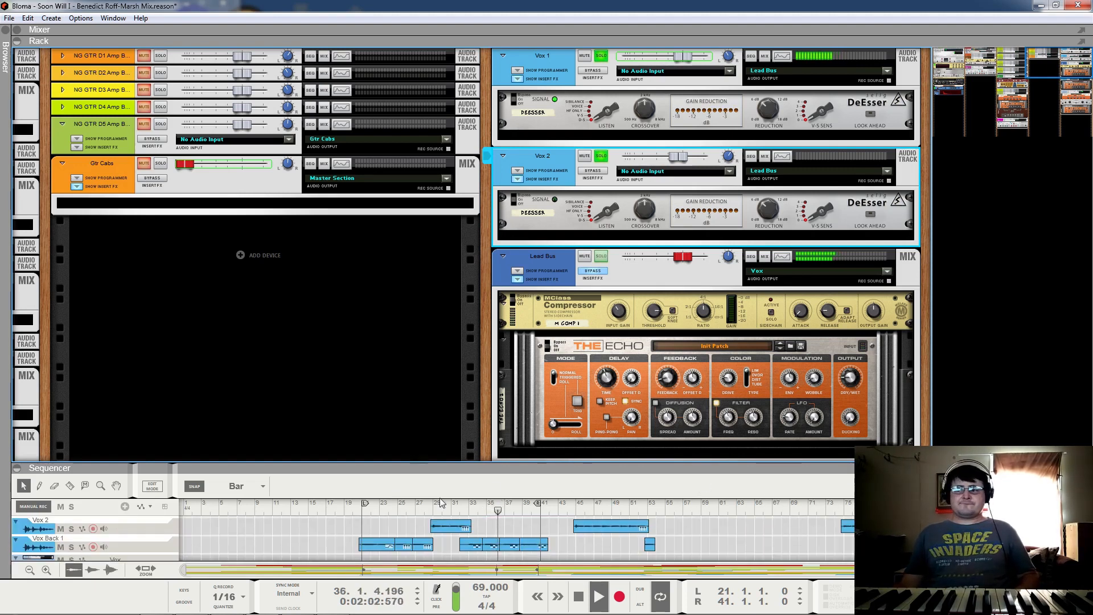
scroll(450, 519, down, 3)
drag(494, 467, 495, 428)
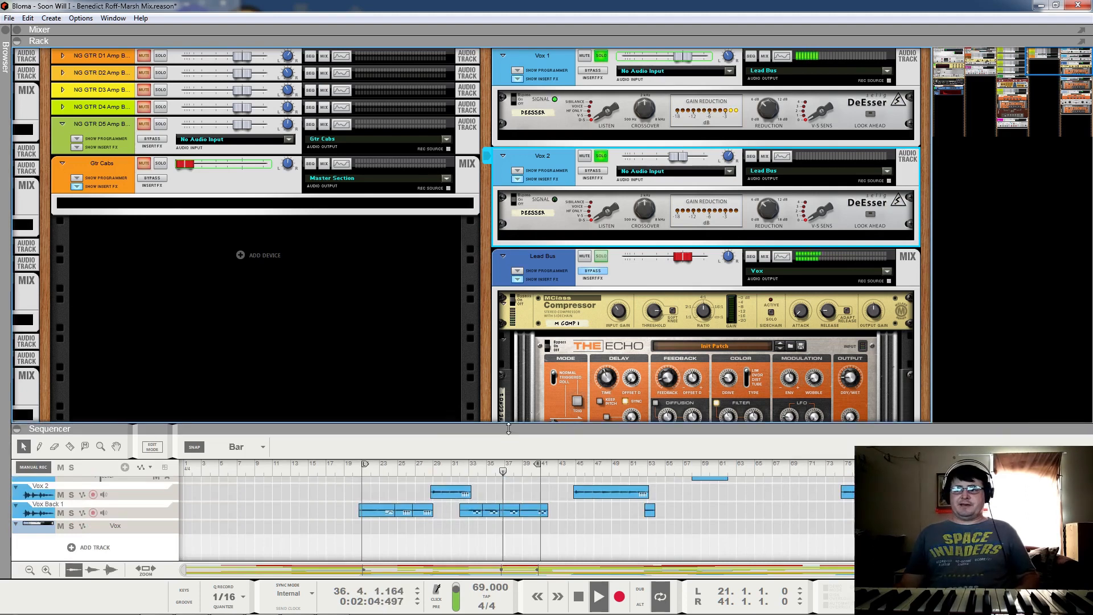
scroll(490, 485, up, 5)
click(365, 468)
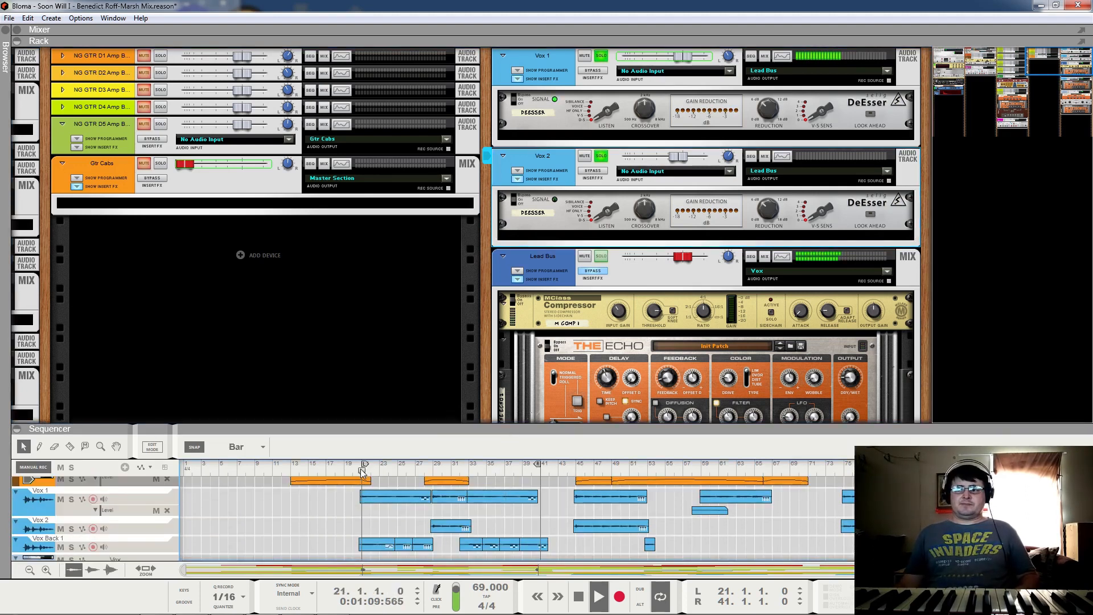
Step: Play the lead vocals from bar 45, switching Vox 1's solo off and back on, and stop playback
click(579, 468)
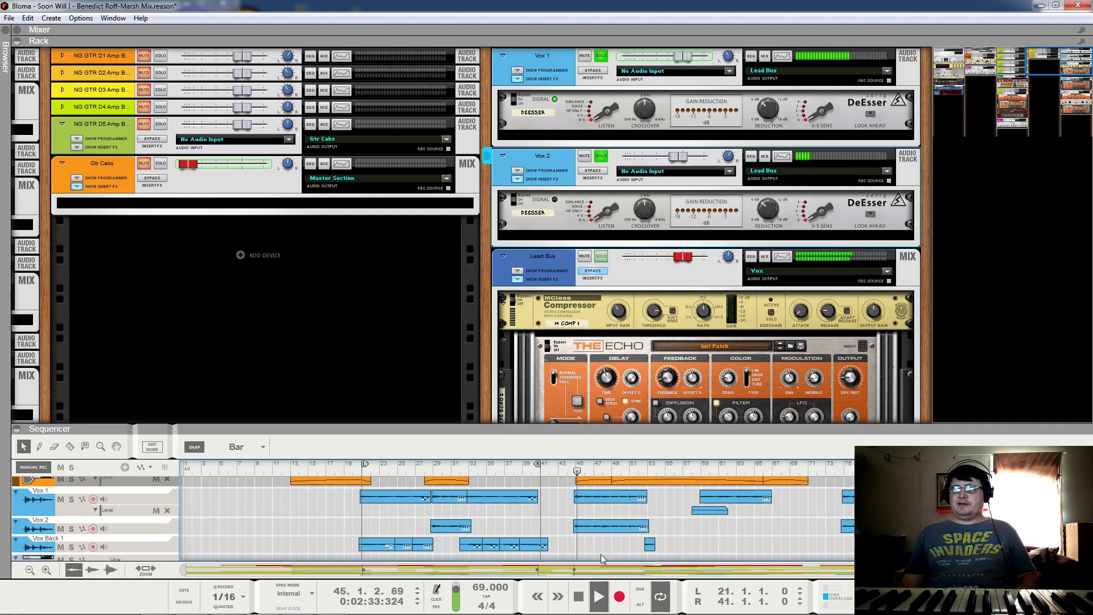
click(602, 56)
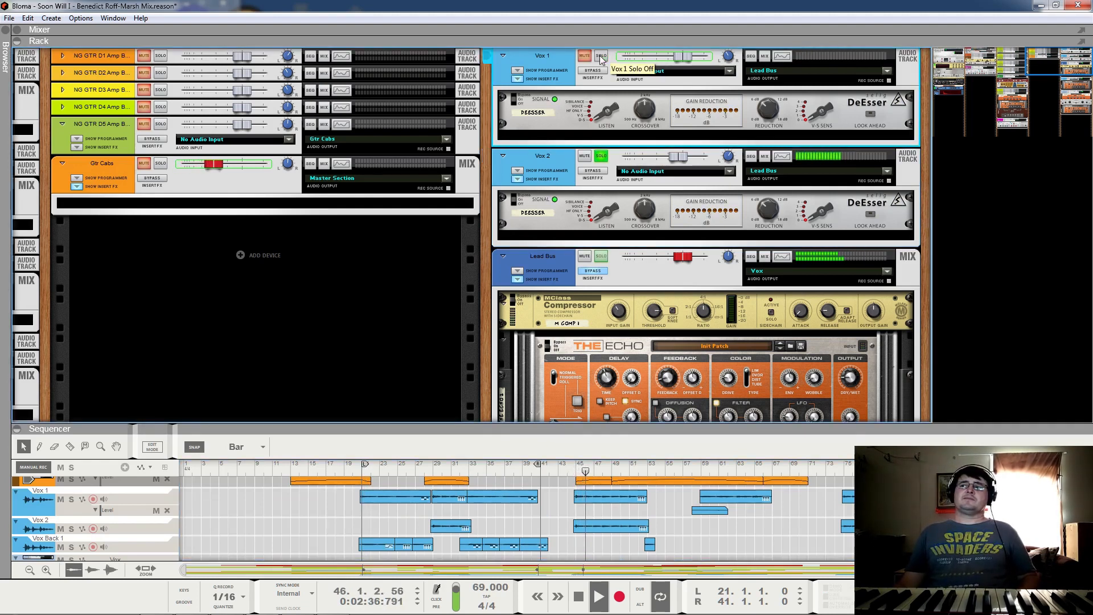
click(602, 56)
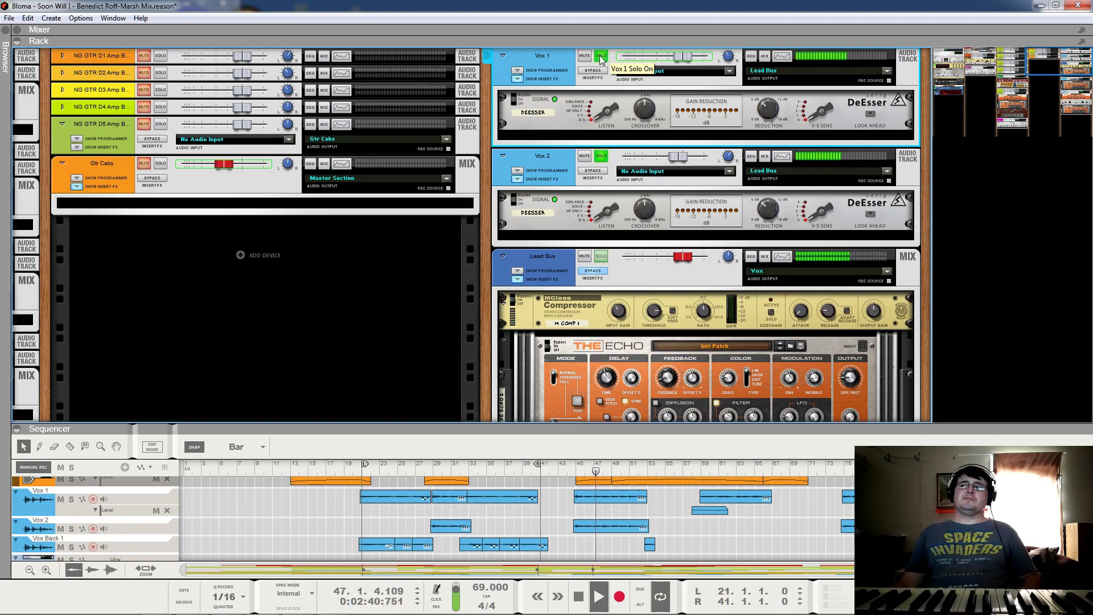
key(space)
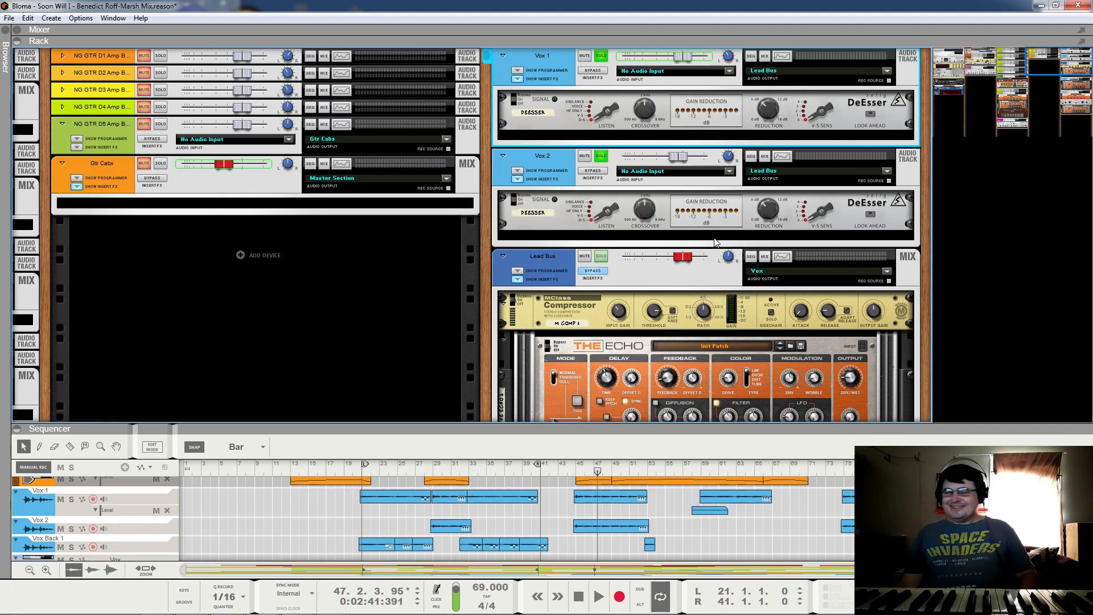
Step: Turn off the solo on Vox 2 and Vox 1
click(604, 158)
click(602, 57)
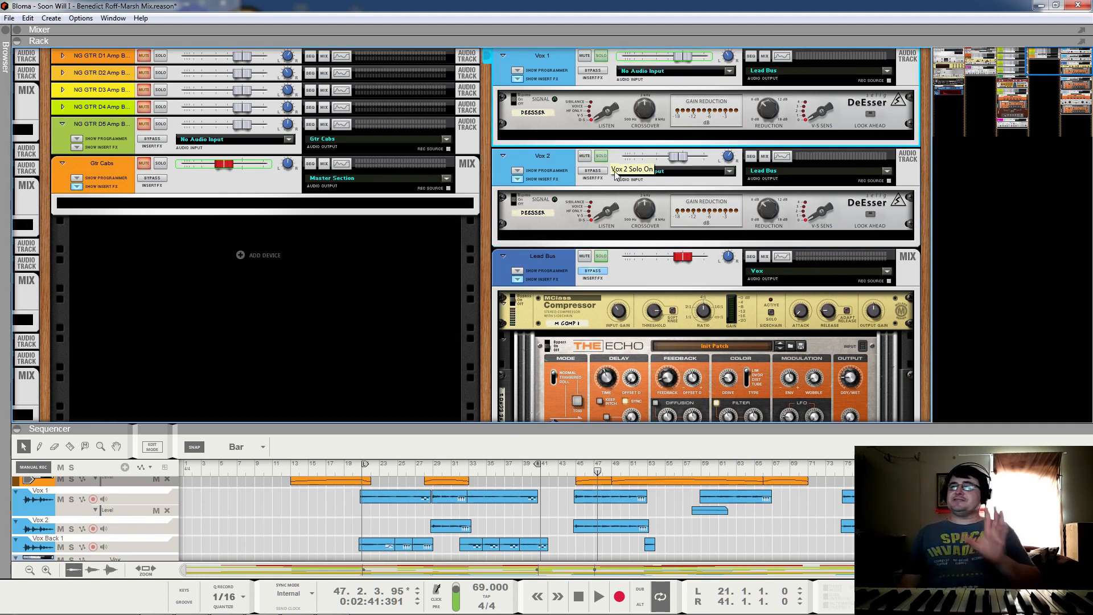
scroll(615, 173, down, 3)
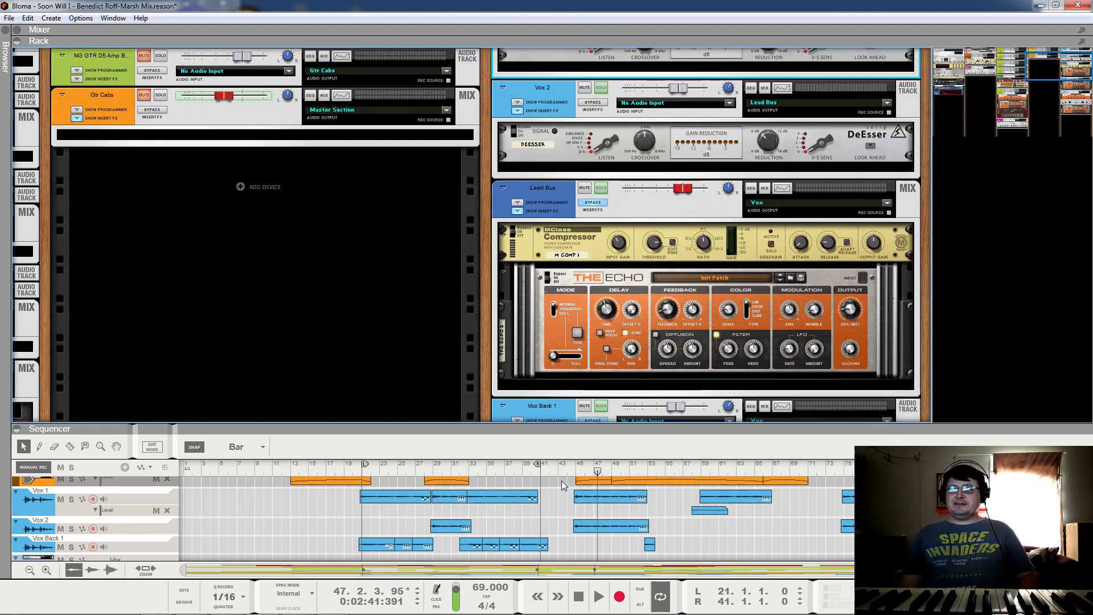
Step: Set the loop to run from bar 45 to bar 53 and start playback at bar 45
drag(538, 467, 644, 465)
alt+click(579, 467)
click(579, 467)
key(space)
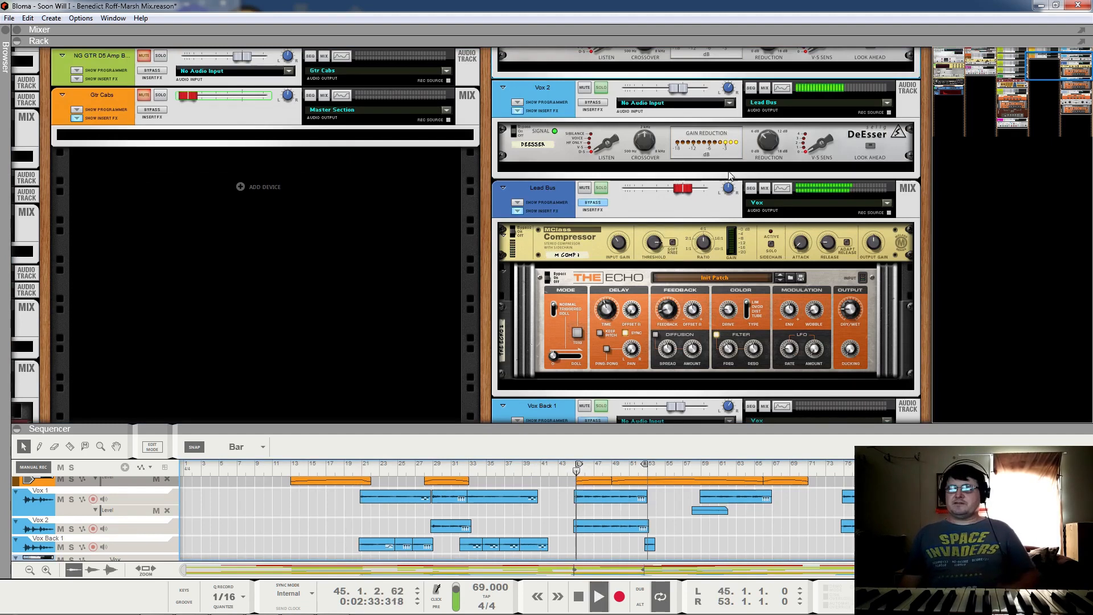
Step: Bypass the MClass Compressor and The Echo on the Lead Bus individually and re-enable the channel's insert effects
scroll(735, 177, down, 3)
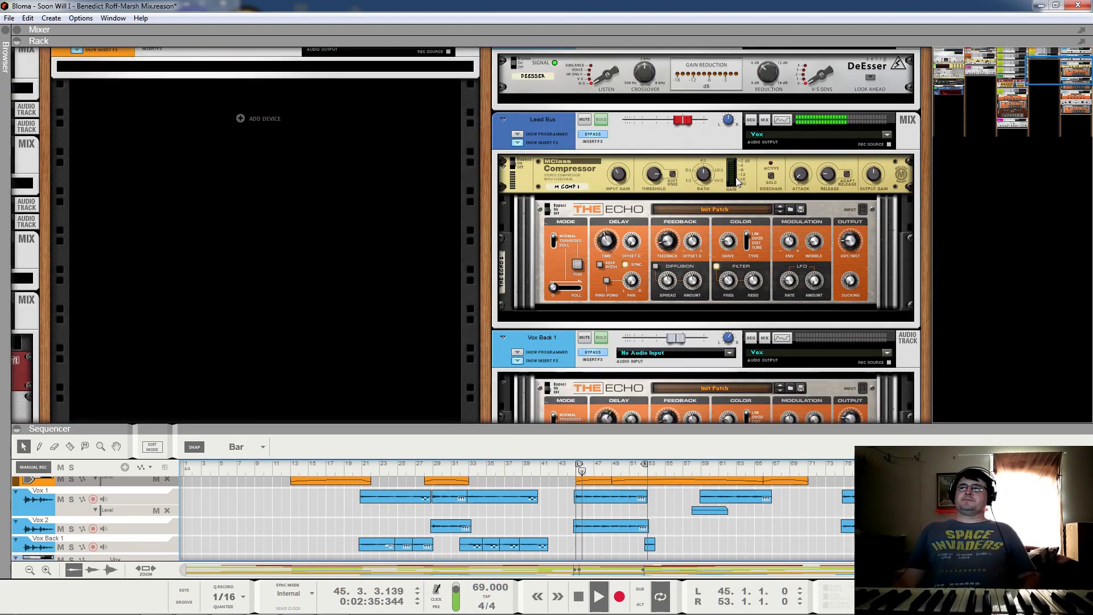
click(513, 160)
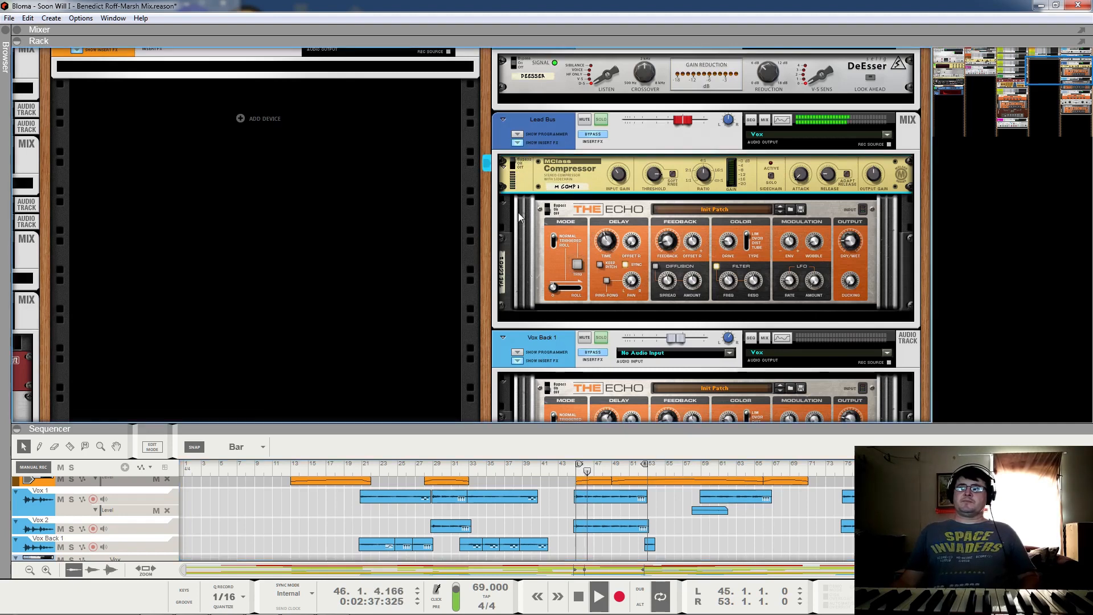
click(548, 207)
click(592, 135)
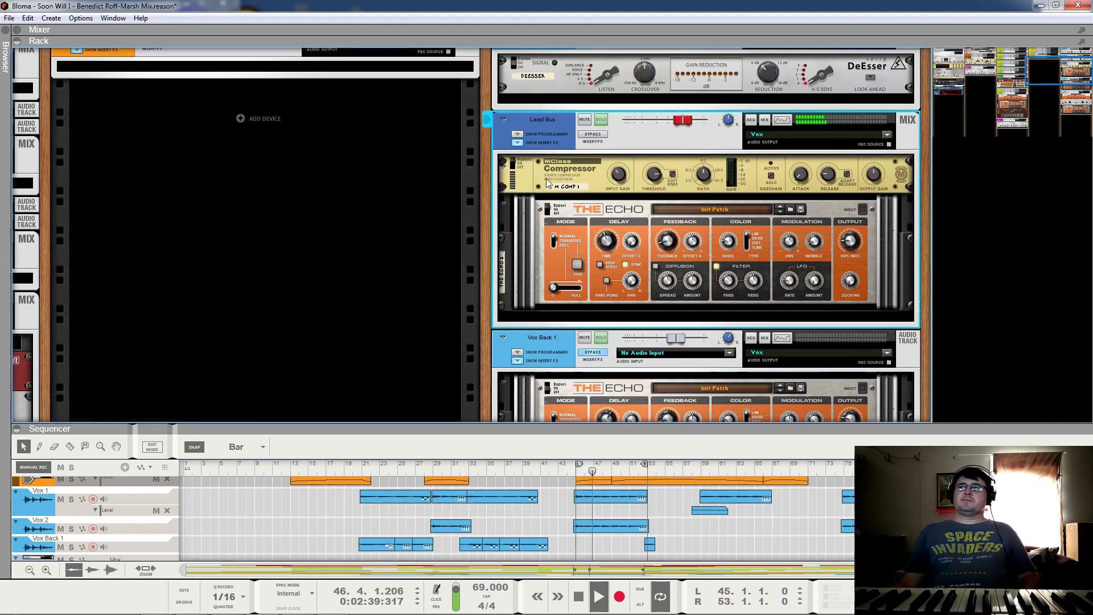
Step: Switch the Lead Bus compressor back on and replay the start of the loop from bar 45
click(513, 166)
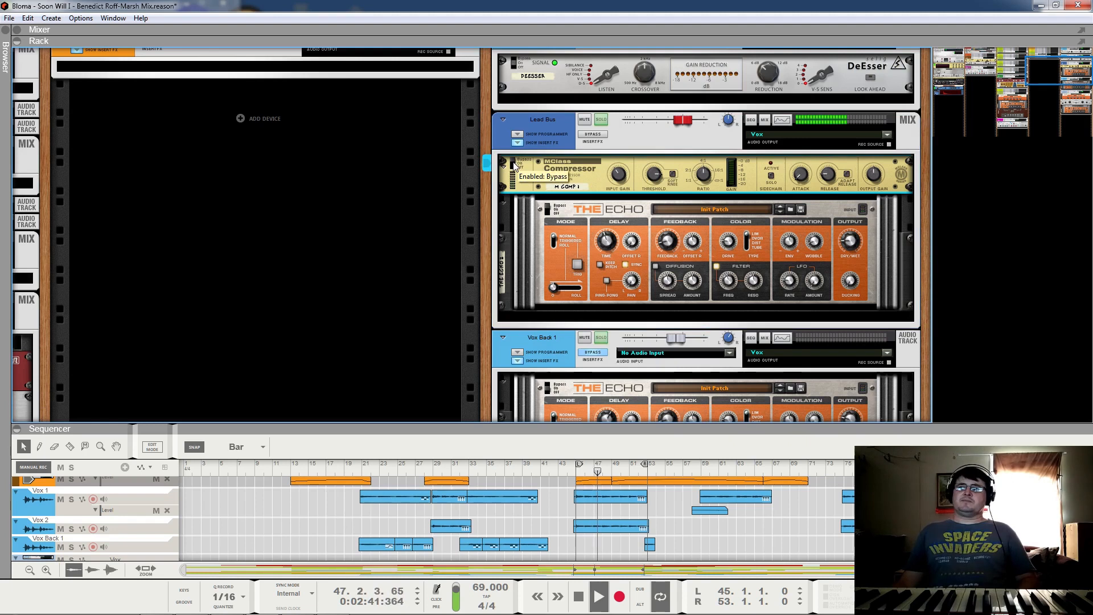
key(space)
click(573, 472)
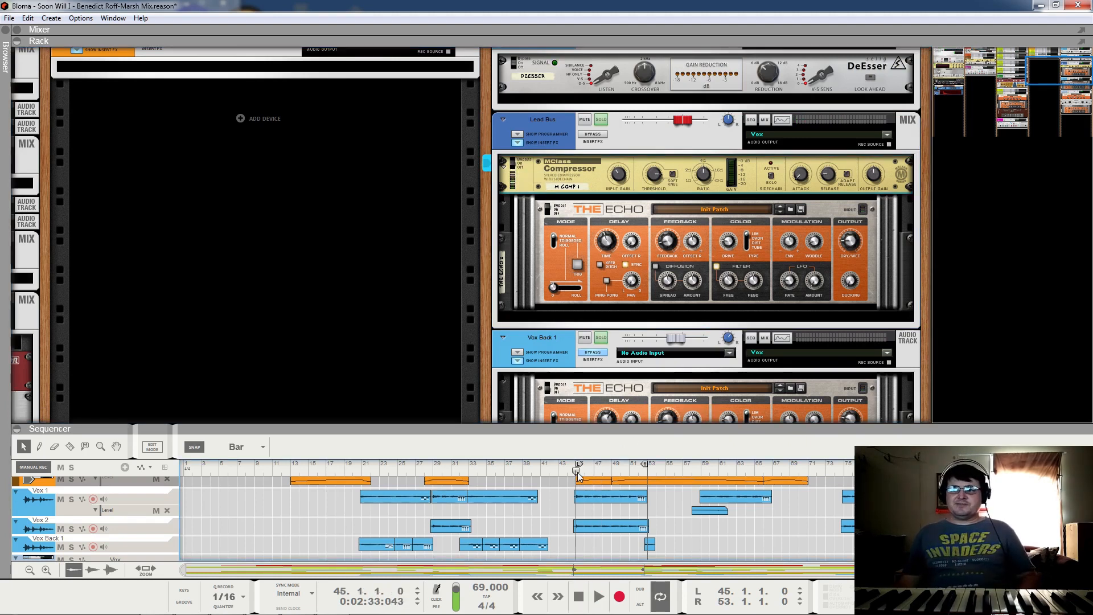
key(space)
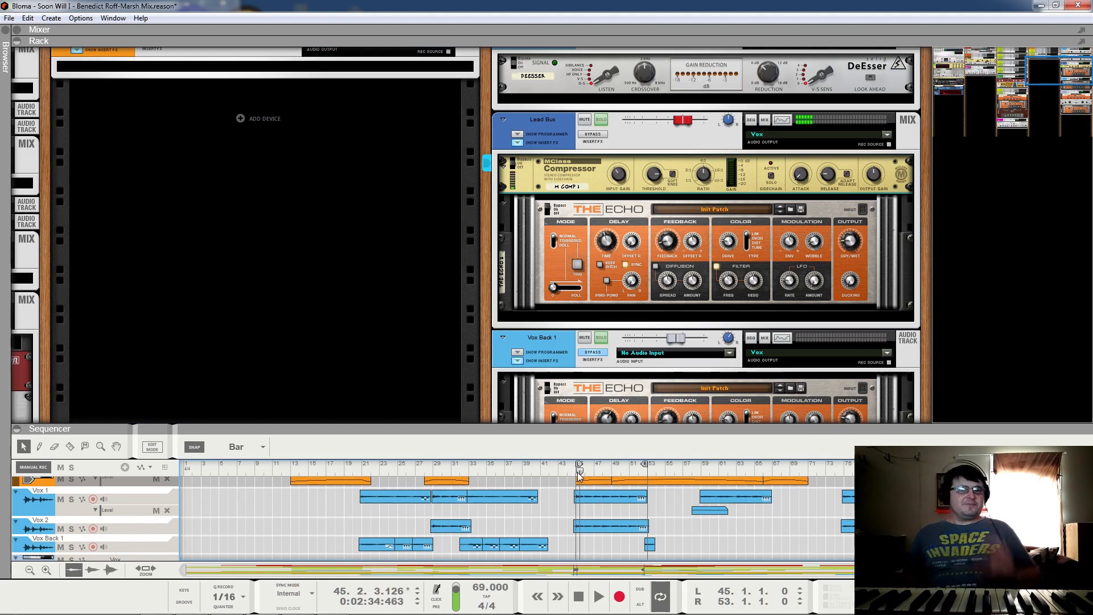
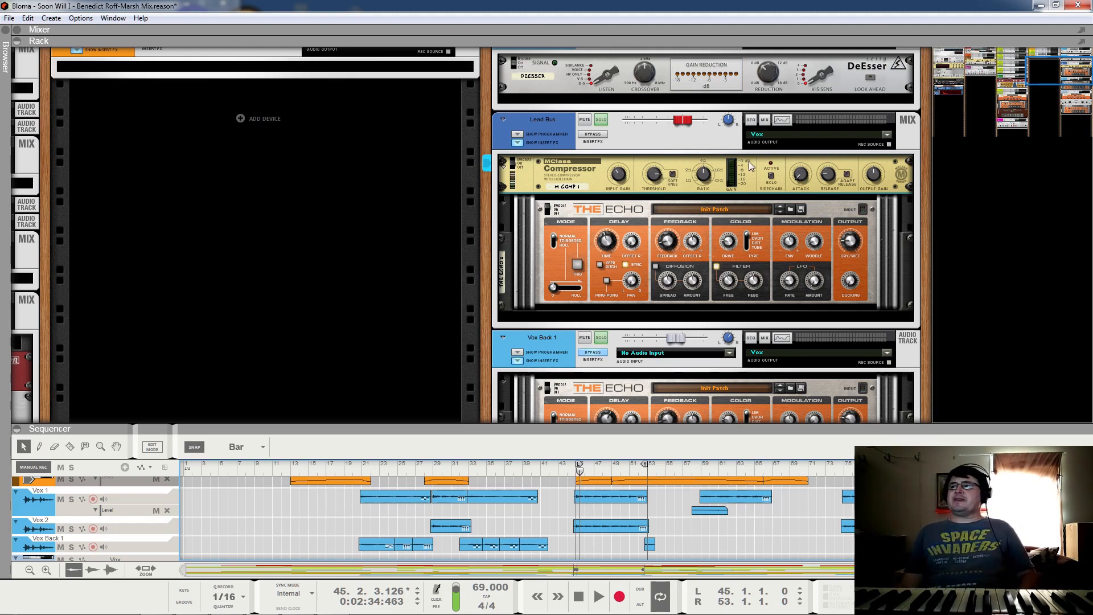
mouse_move(830, 178)
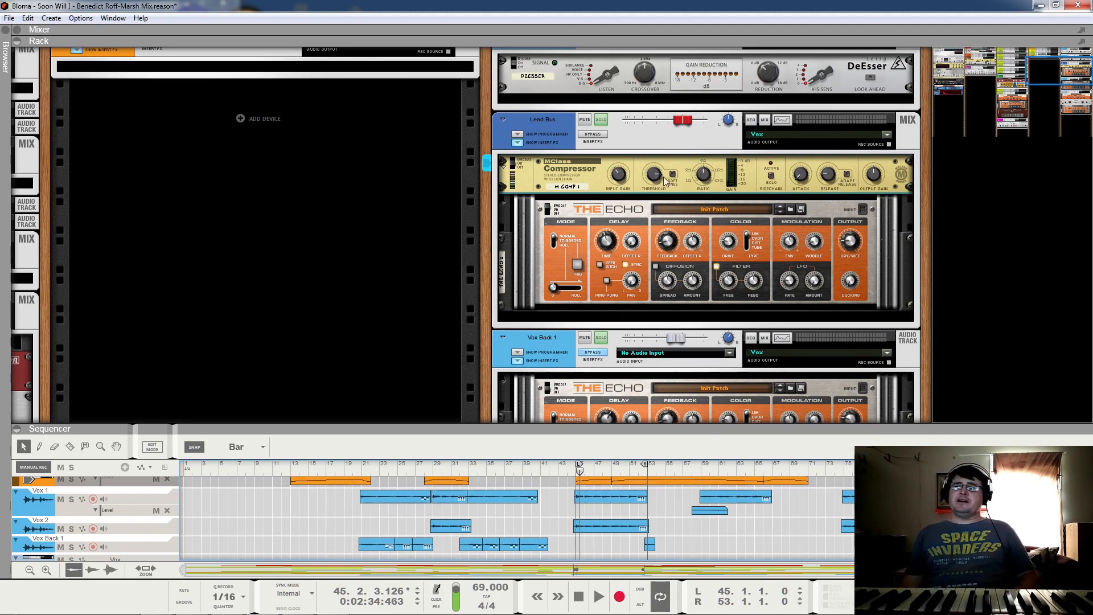
mouse_move(708, 182)
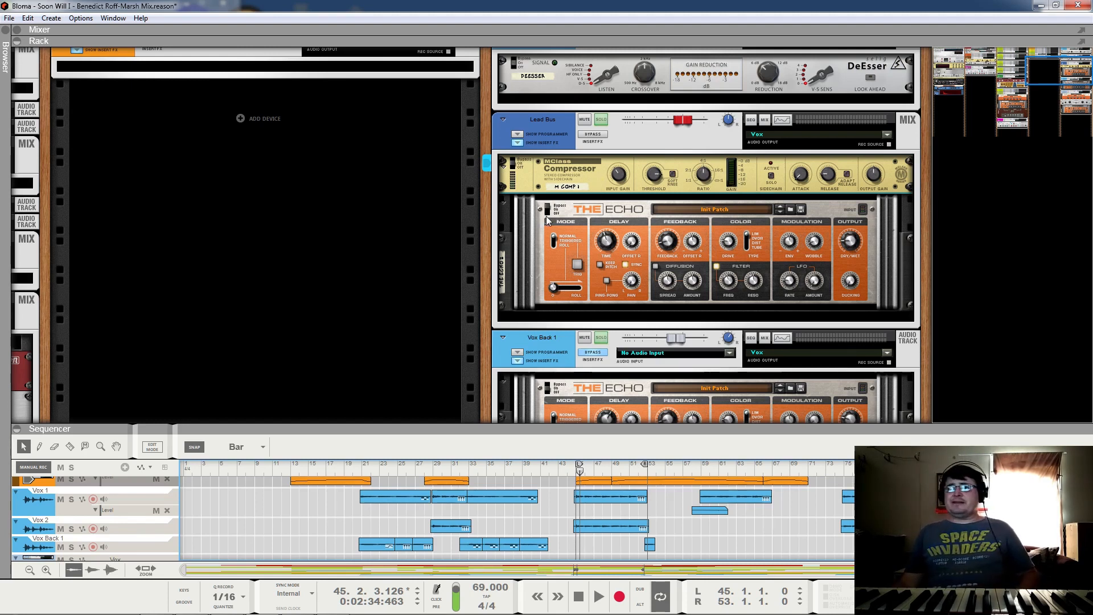
Step: Resume playback, switch on The Echo in the Lead Bus to hear it, and stop playback
key(space)
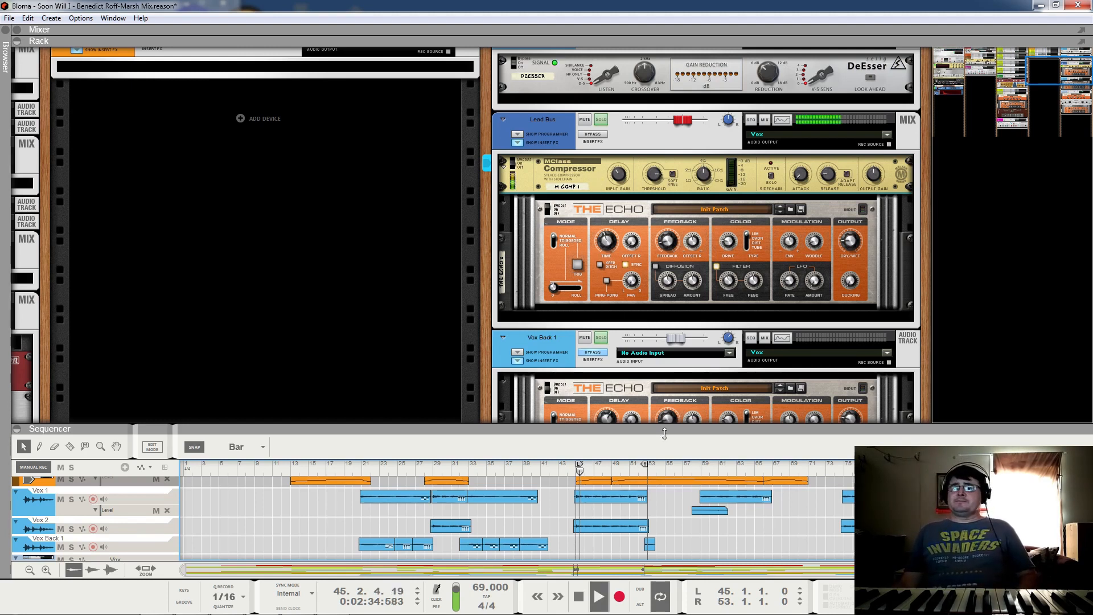
click(550, 214)
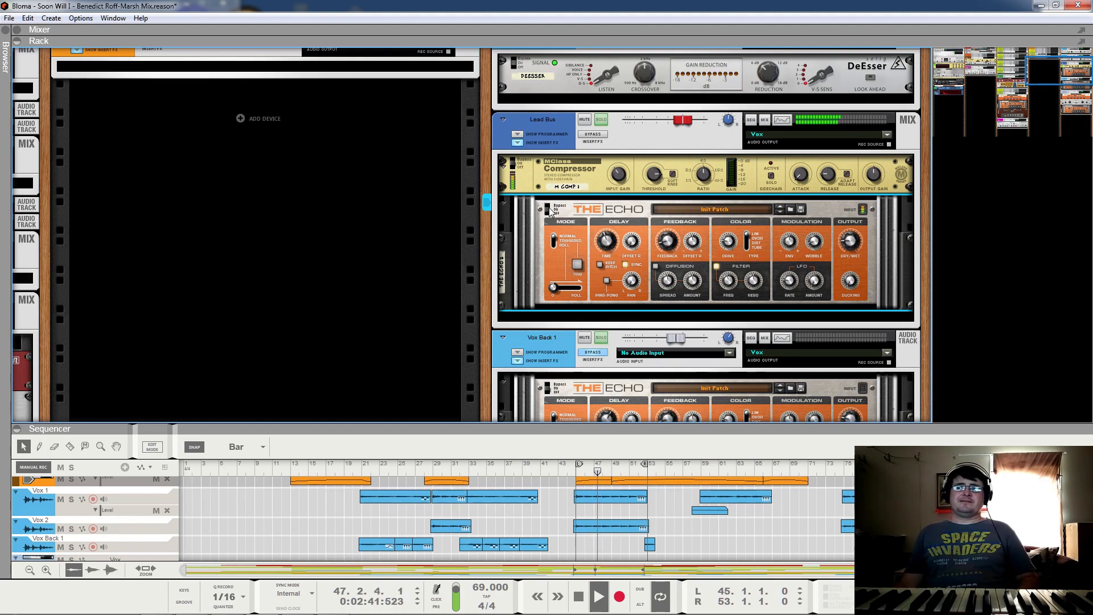
key(space)
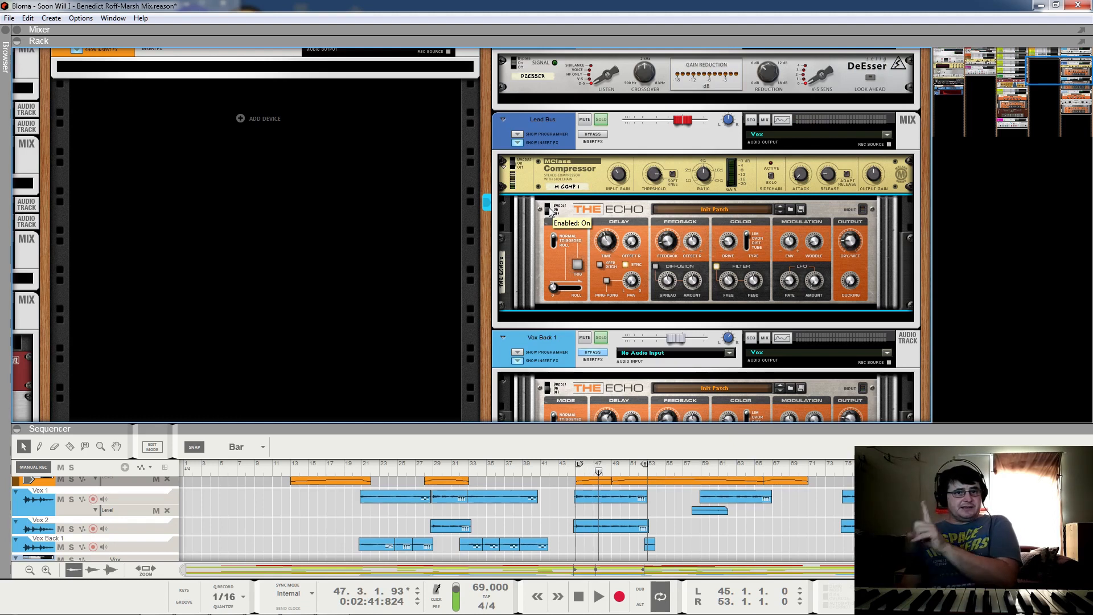
Step: Review the insert effects on Vox Back 1 and Vox, including the feedback setting of Vox Back 1's The Echo
scroll(549, 208, down, 4)
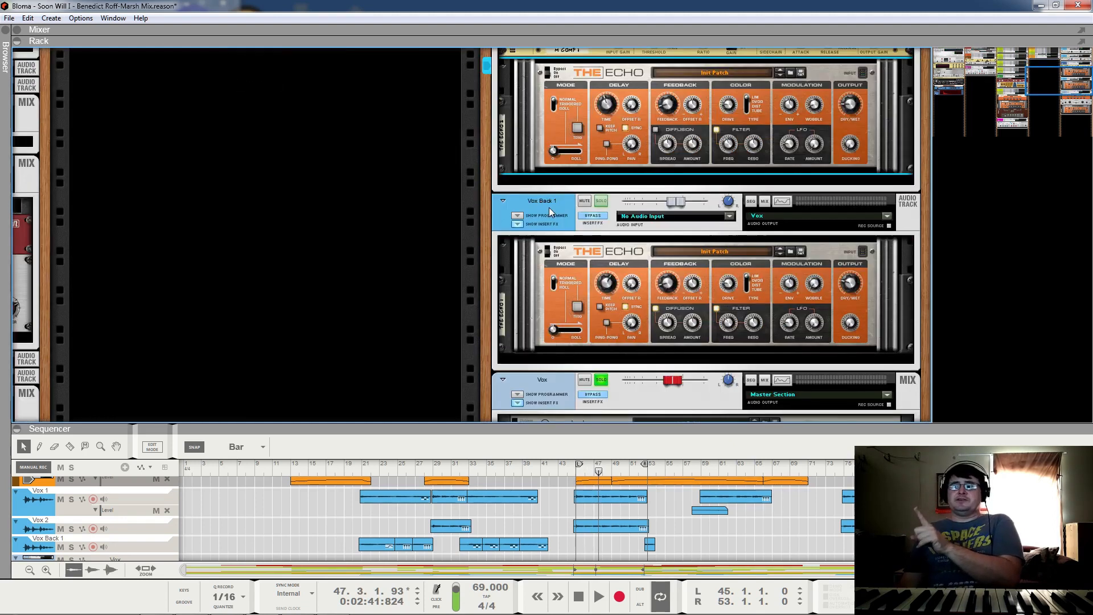
scroll(549, 207, down, 1)
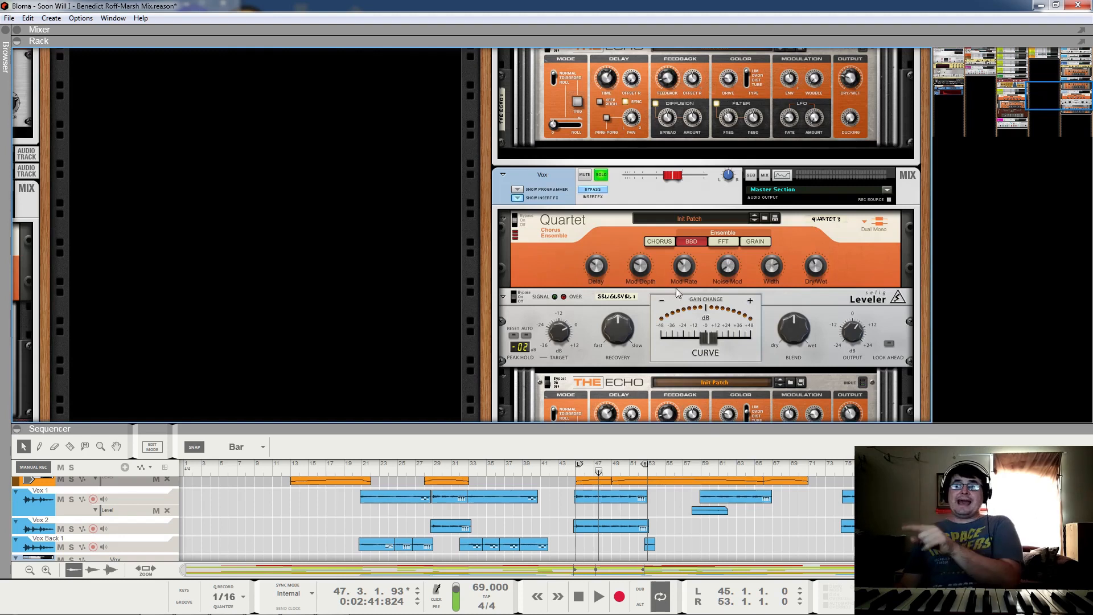
scroll(675, 288, down, 2)
scroll(666, 286, up, 5)
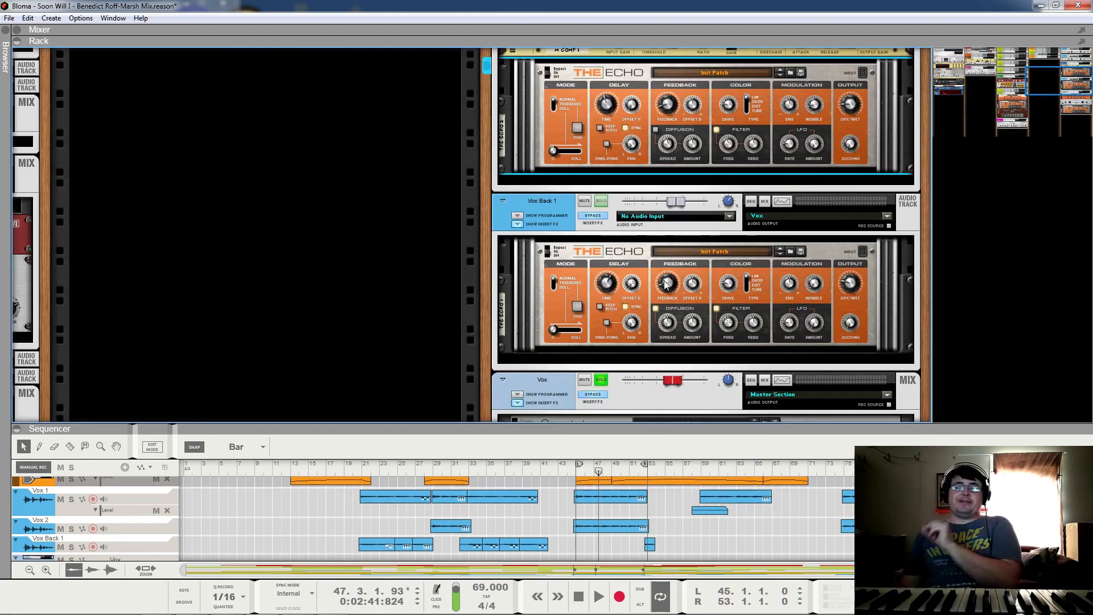
mouse_move(665, 285)
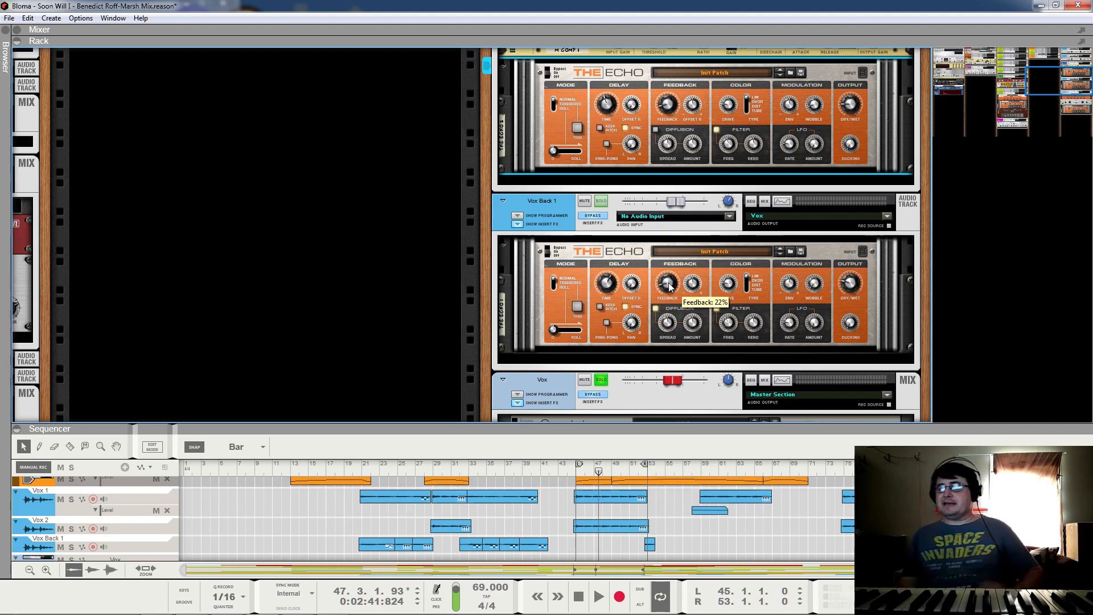
scroll(671, 287, up, 5)
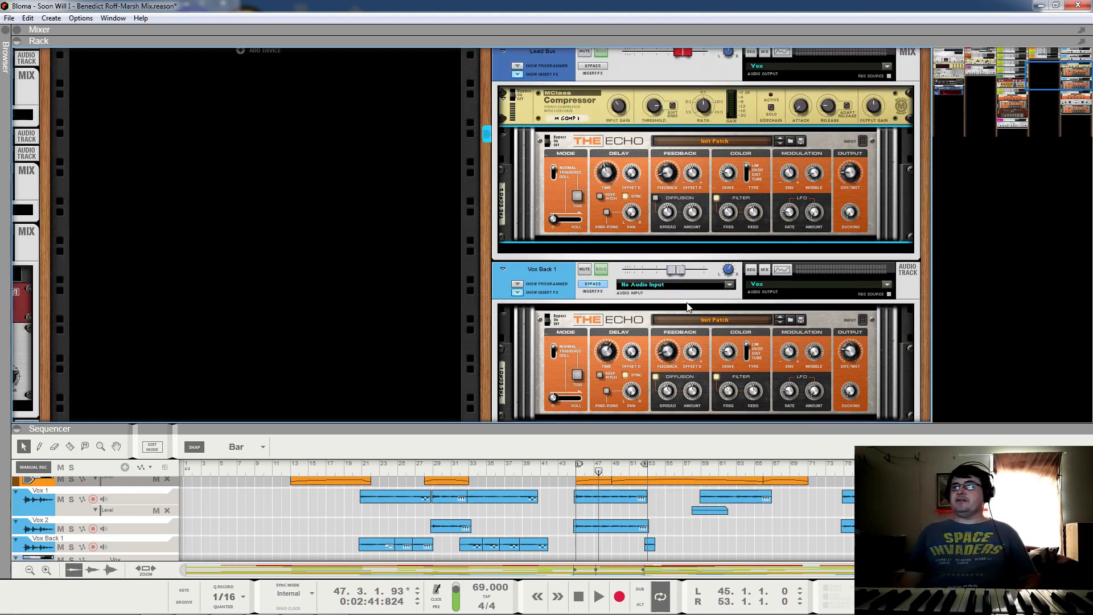
scroll(688, 305, up, 3)
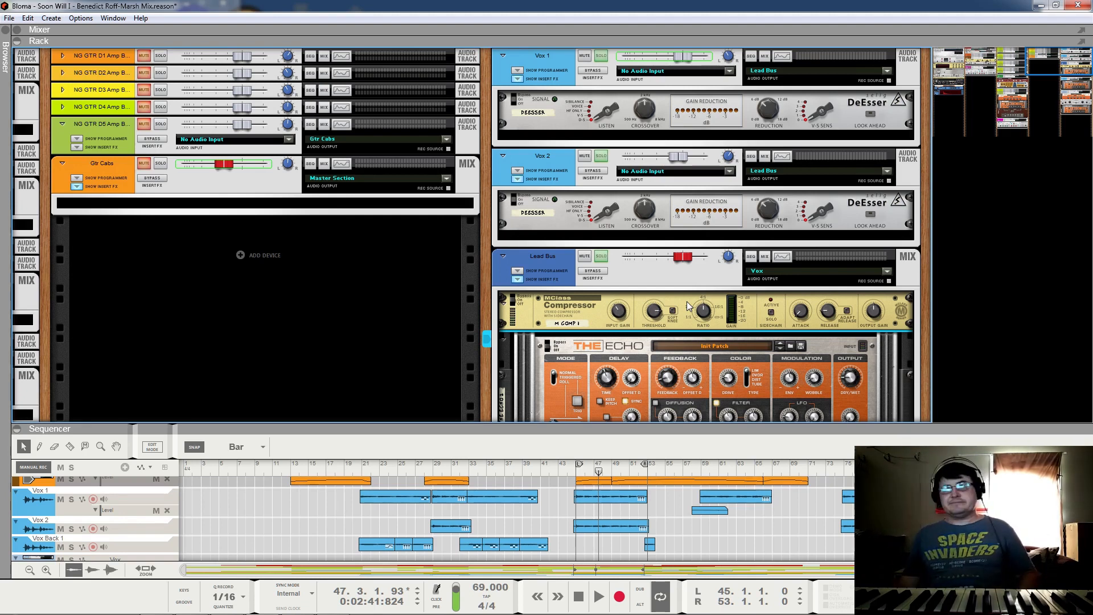
Step: Compare the delay time of The Echo on Vox Back 1 with that of The Echo on the Lead Bus
scroll(687, 306, down, 5)
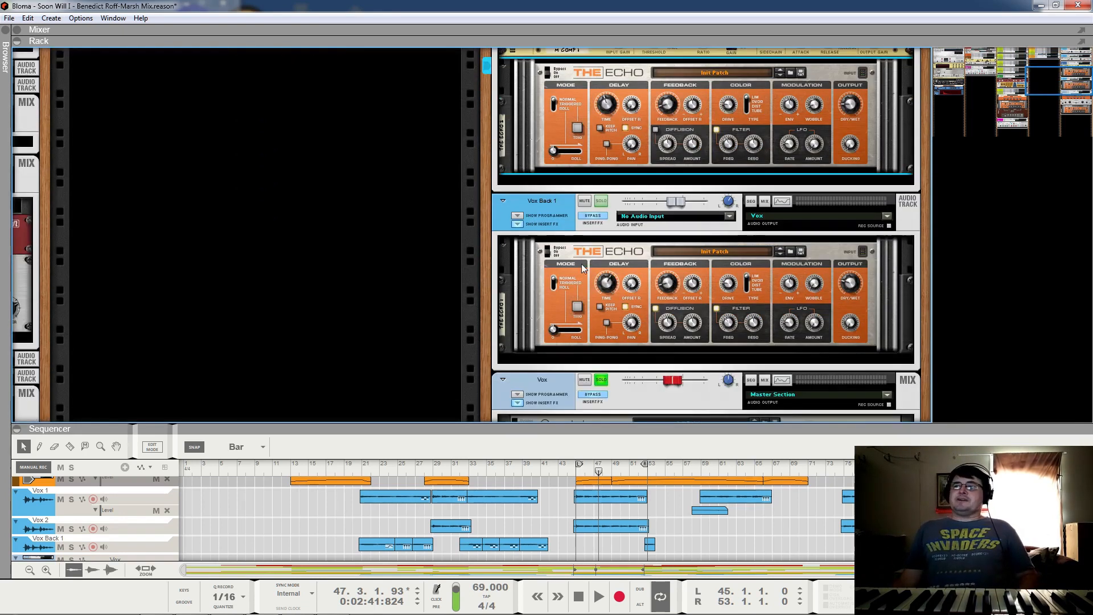
scroll(697, 313, up, 5)
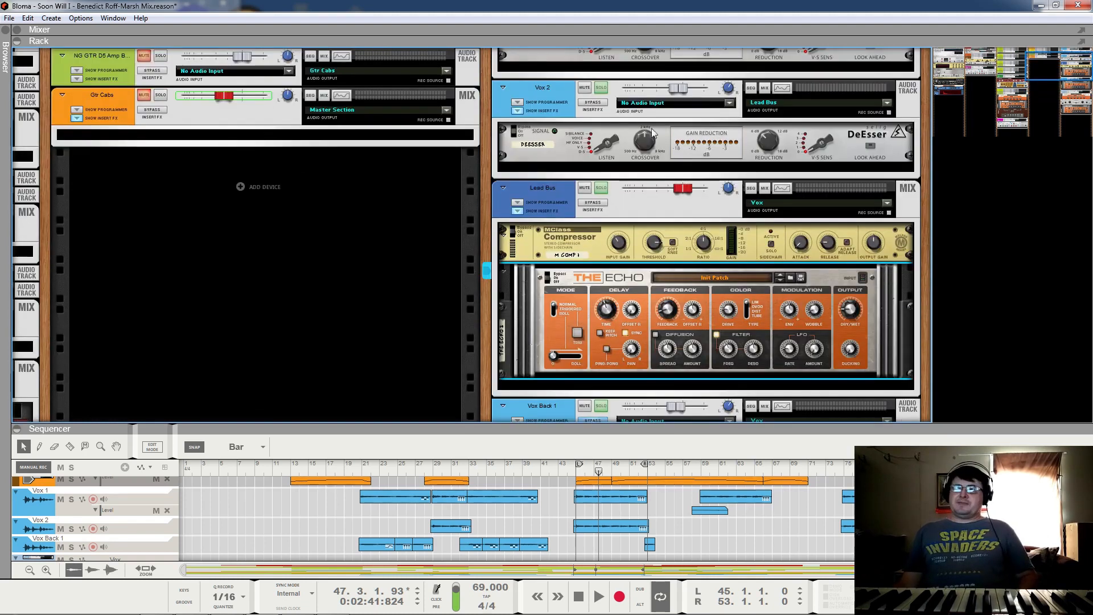
scroll(683, 311, down, 5)
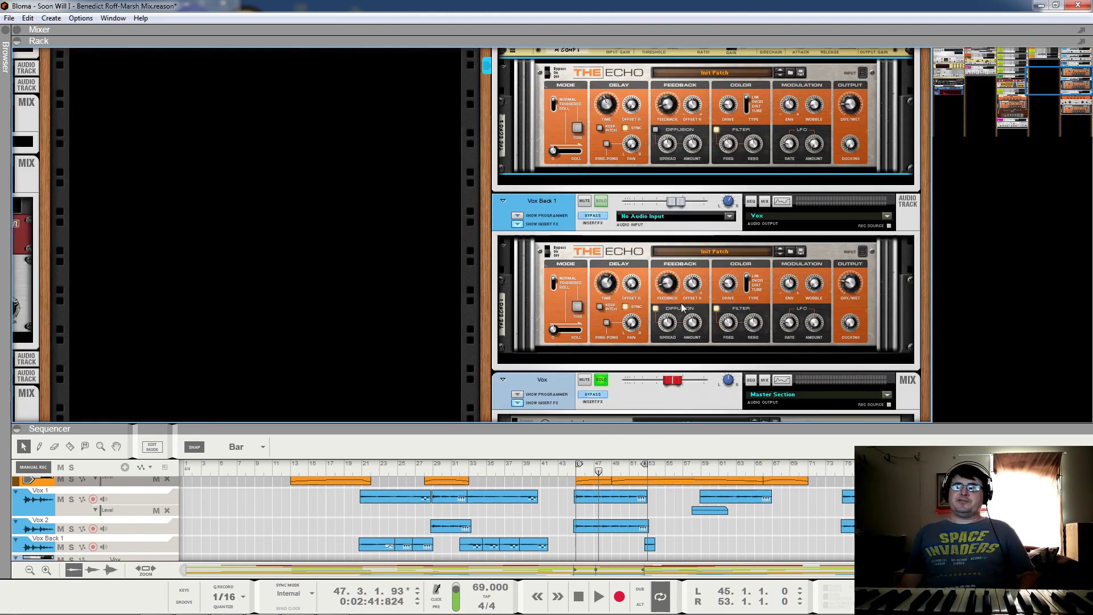
click(611, 290)
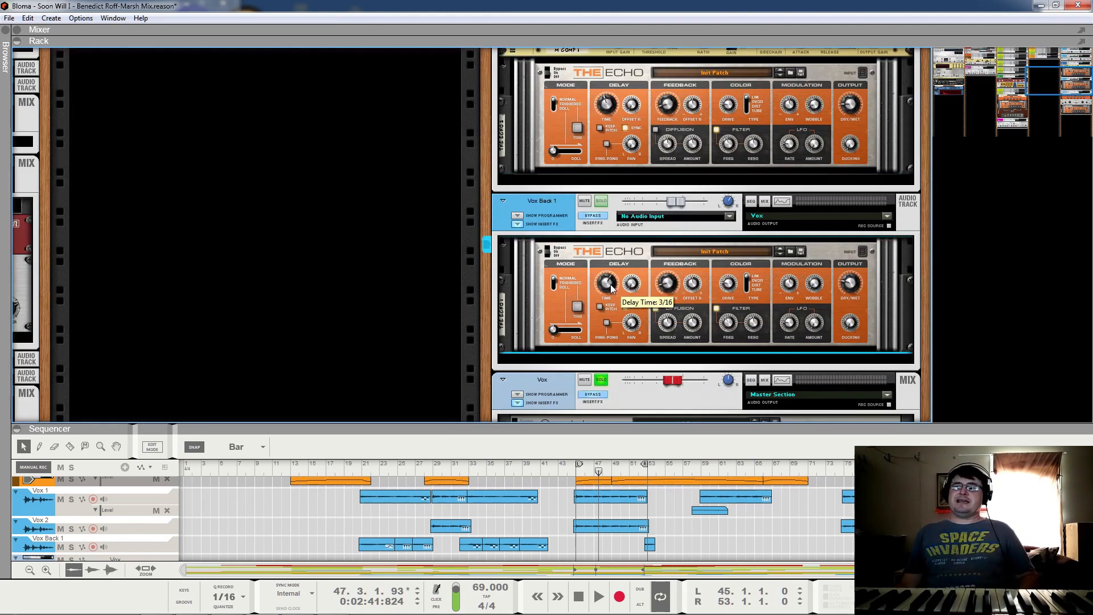
scroll(625, 323, up, 3)
click(608, 245)
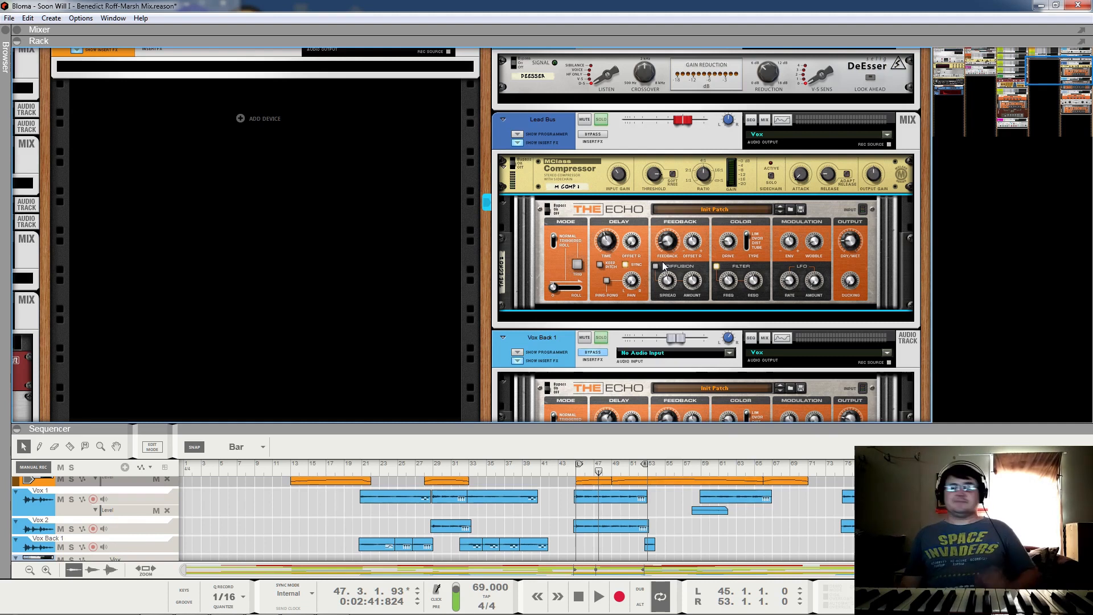
Step: Bypass the Lead Bus insert effects, play the loop, and compare by switching the bypass off and on again
scroll(662, 262, up, 2)
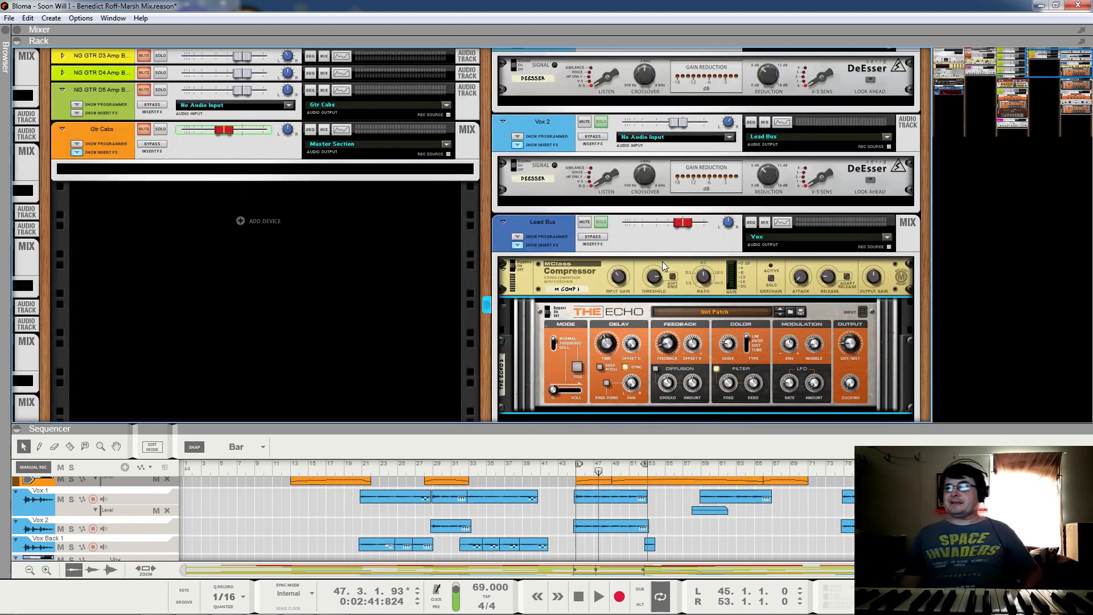
click(597, 241)
key(space)
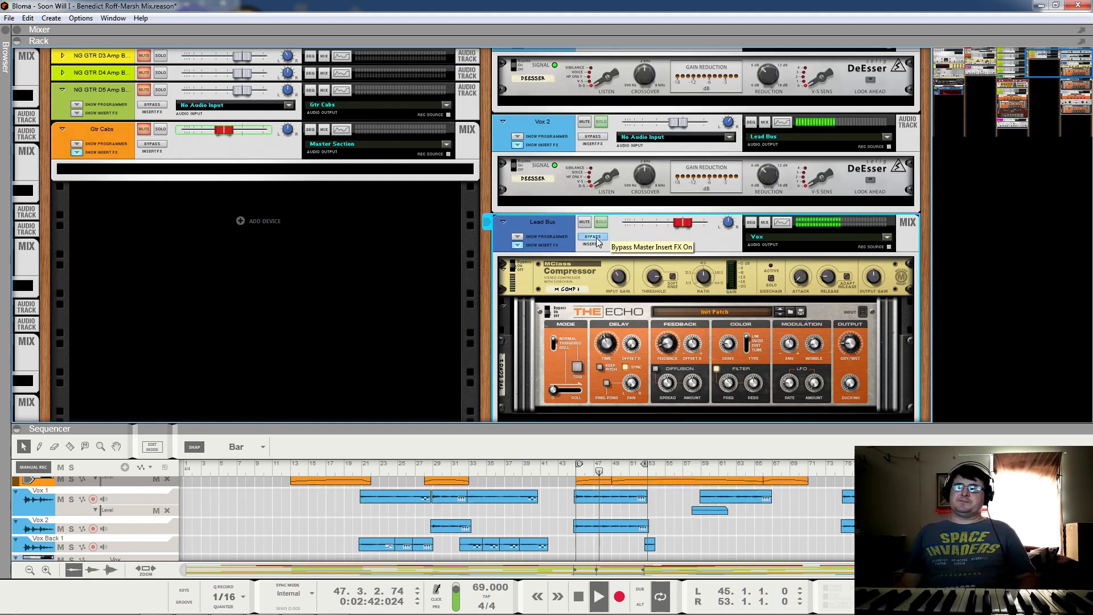
click(592, 237)
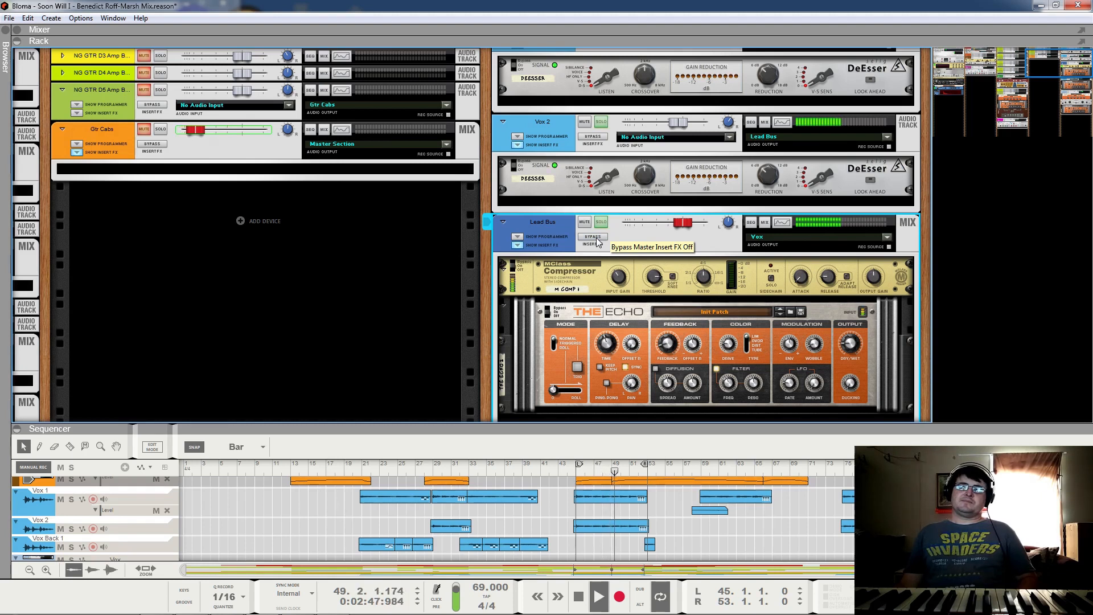
click(593, 237)
Step: Show the mixer above the rack during playback
scroll(643, 302, up, 1)
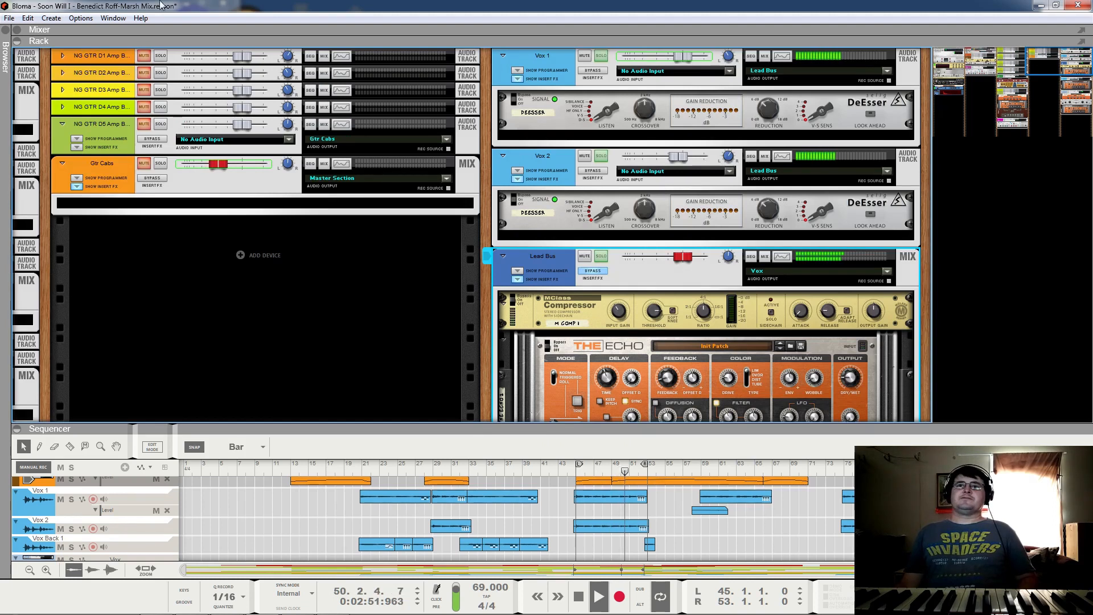
key(F5)
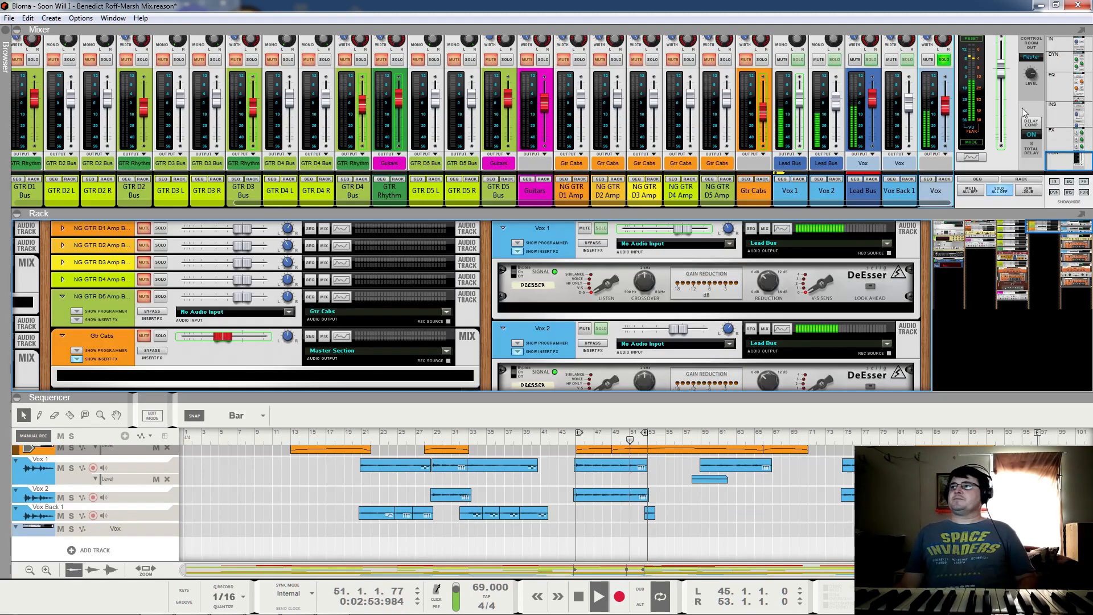
Step: Show the mixer's send section and toggle the Vox channel's FX1 send to the RV7000 for comparison during playback
scroll(917, 97, up, 3)
click(929, 52)
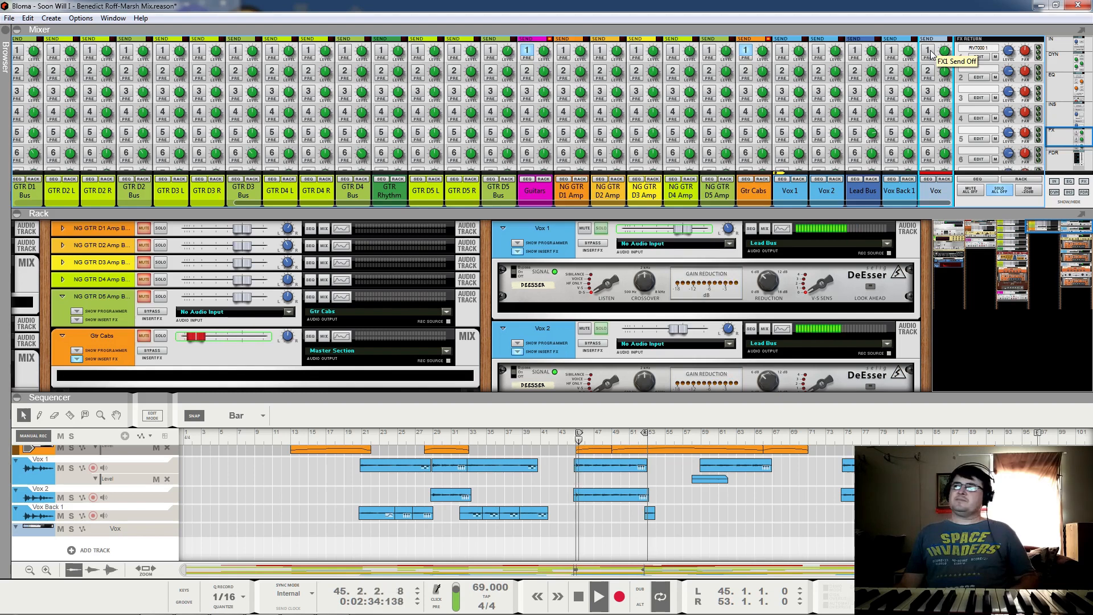
click(929, 52)
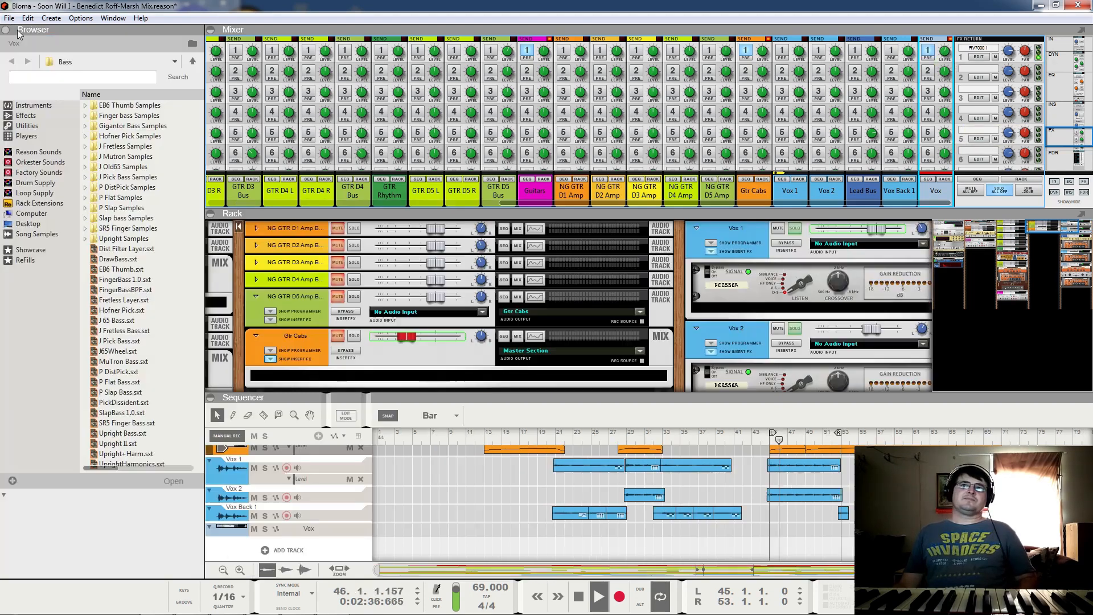
Step: Close the browser and collapse the mixer so that the rack gets its space
click(7, 35)
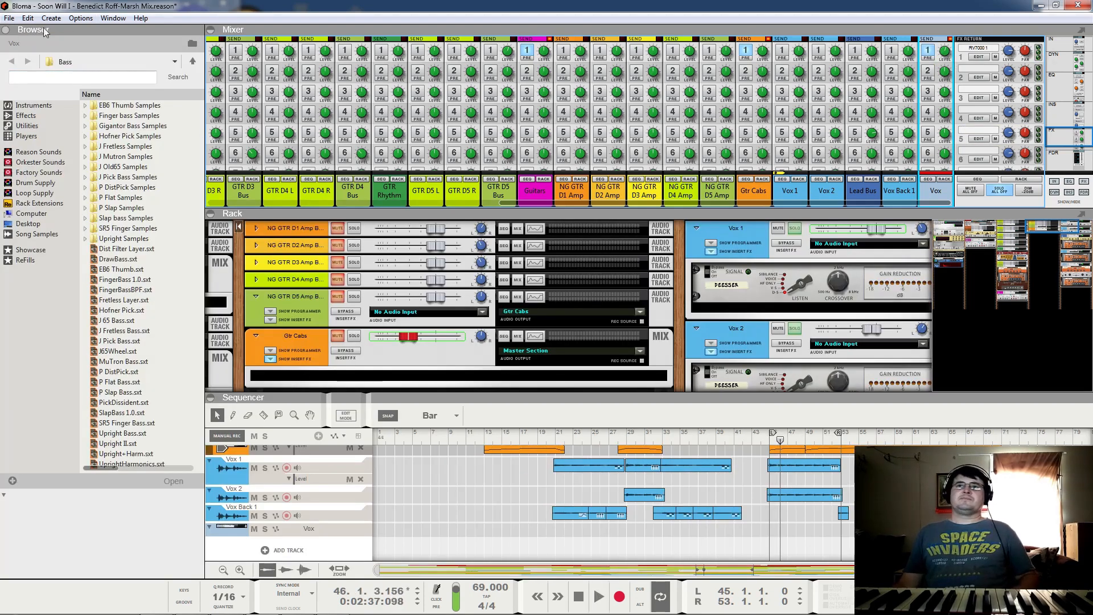
click(7, 31)
click(17, 30)
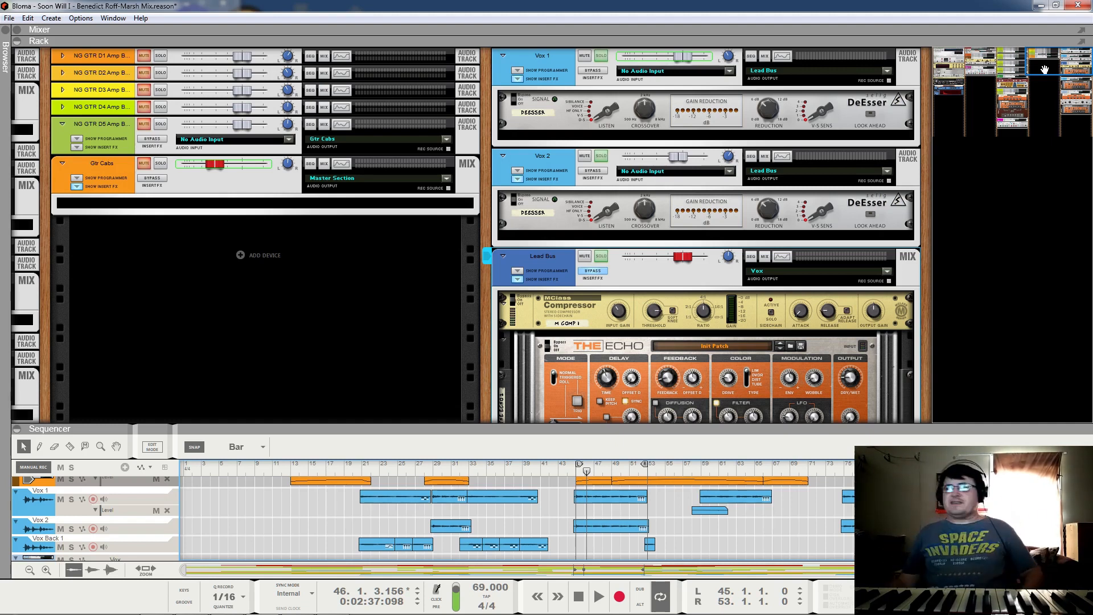
Step: Switch the Lead Bus insert effects back on and play the loop while showing Vox Back 1's Echo
click(594, 274)
key(space)
drag(1040, 70, 1063, 87)
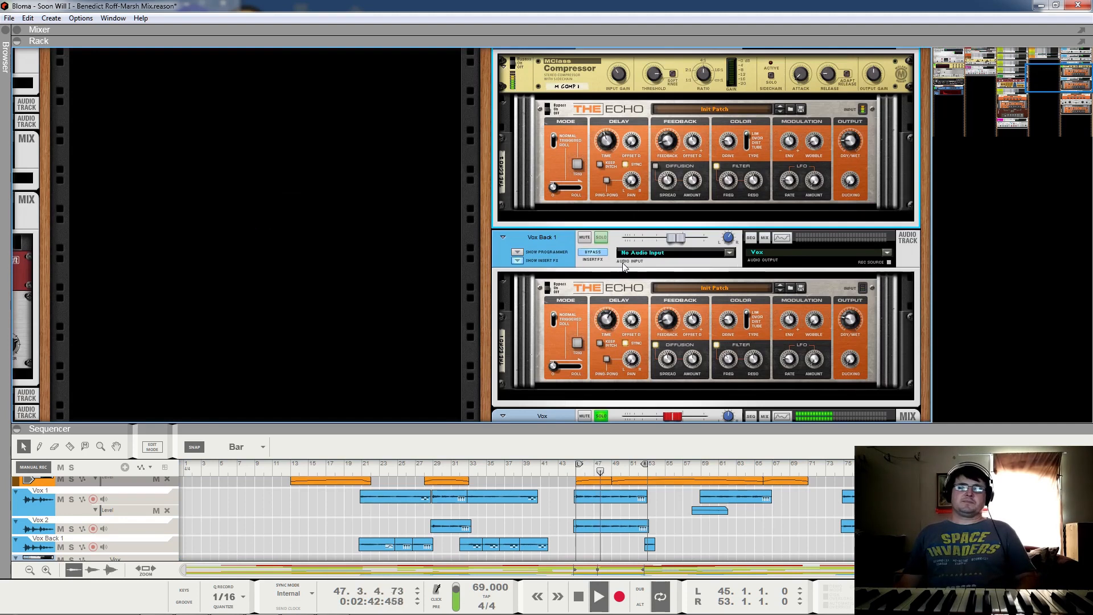
key(space)
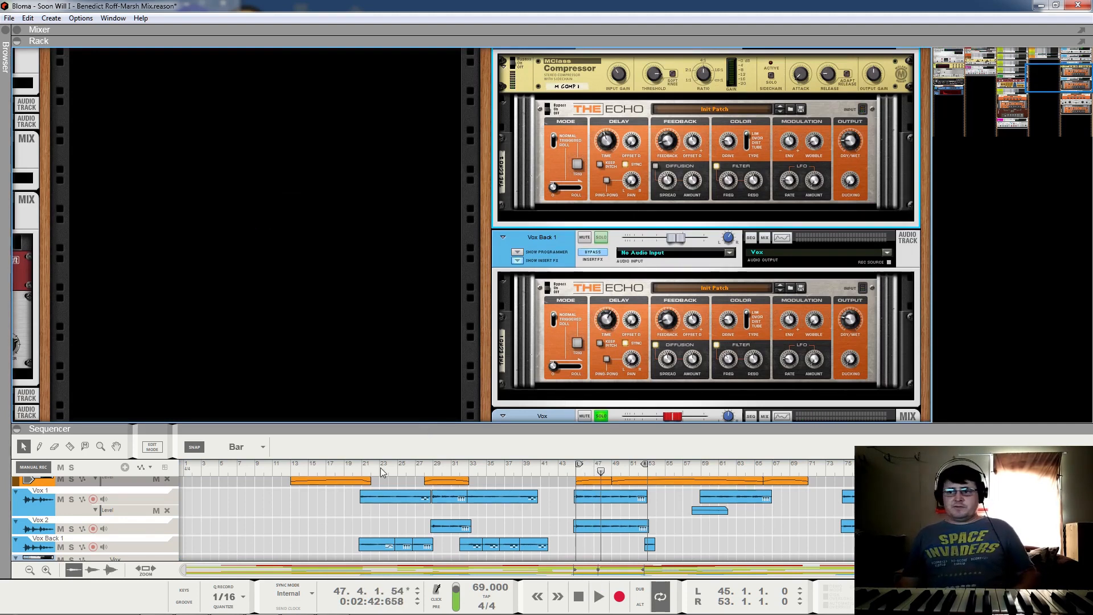
Step: Solo Vox Back 1, play from bar 21, and take its insert effects out of bypass before stopping
click(362, 471)
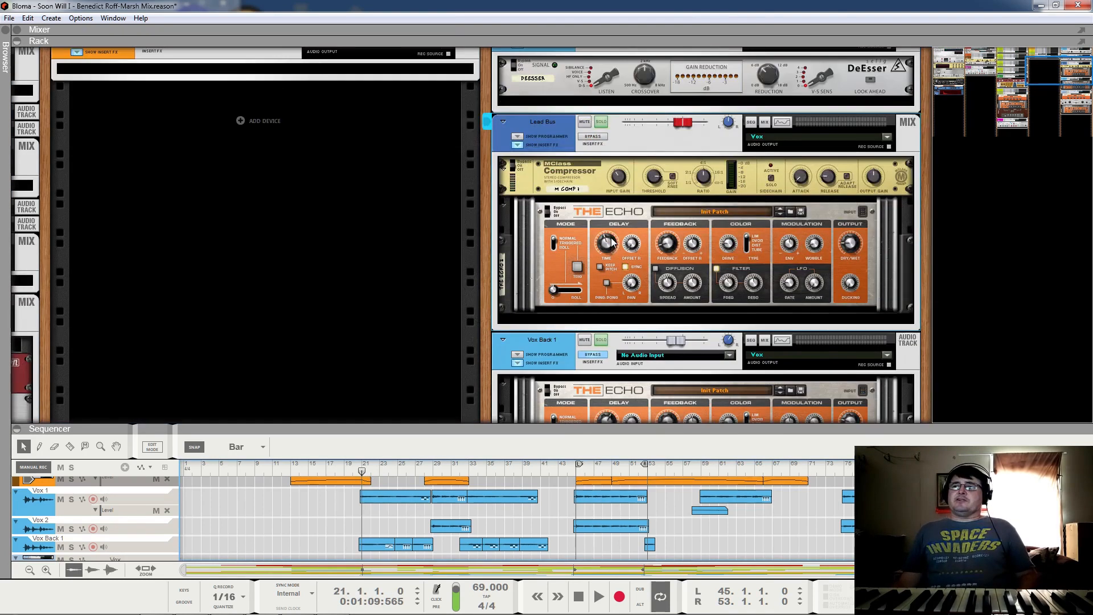
click(603, 238)
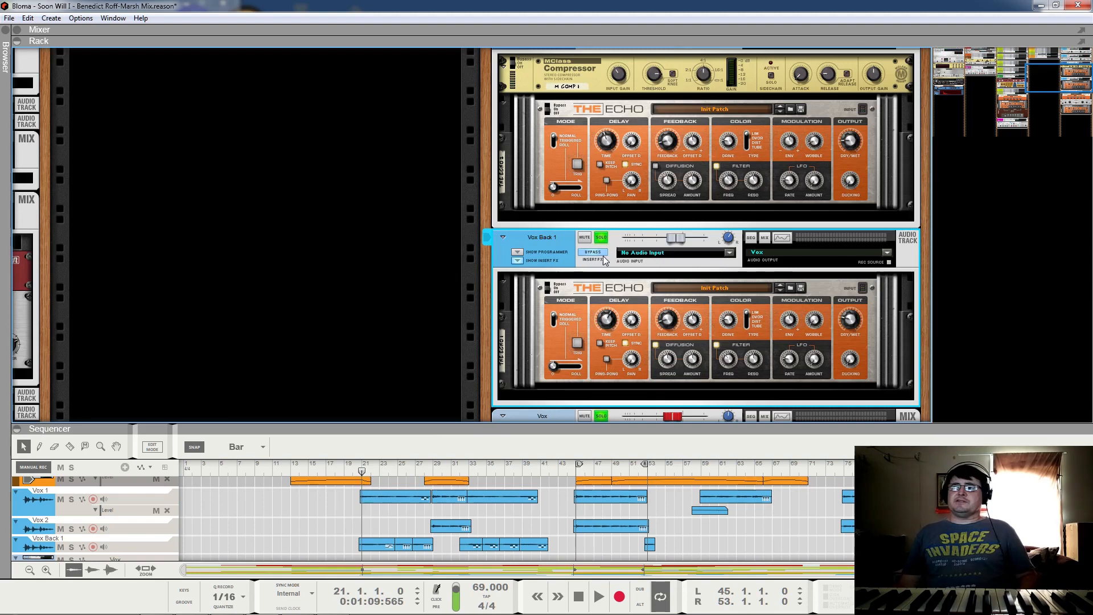
key(space)
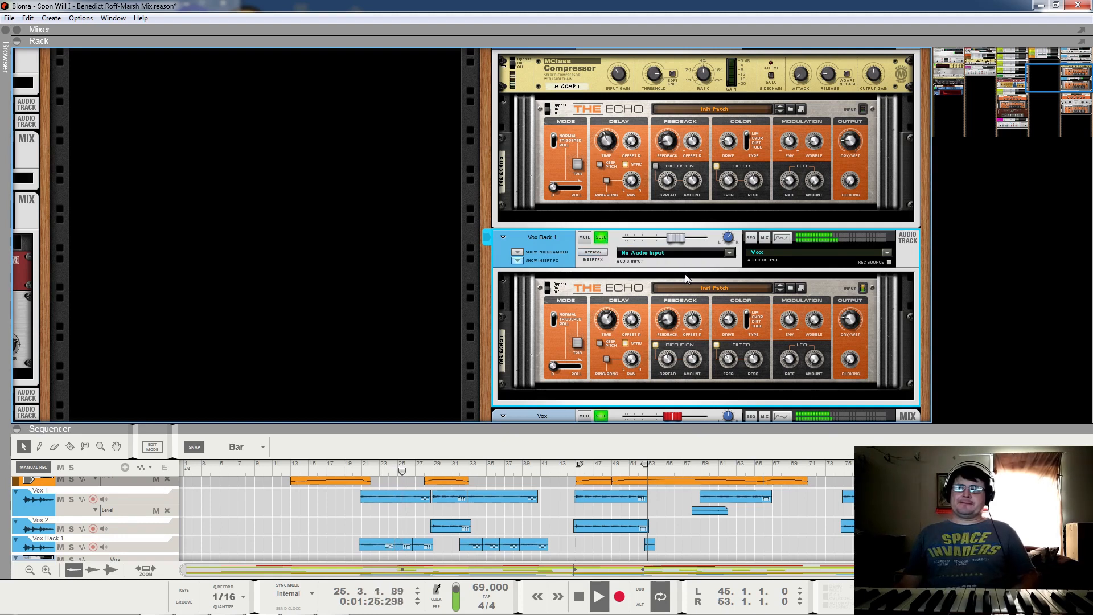
key(space)
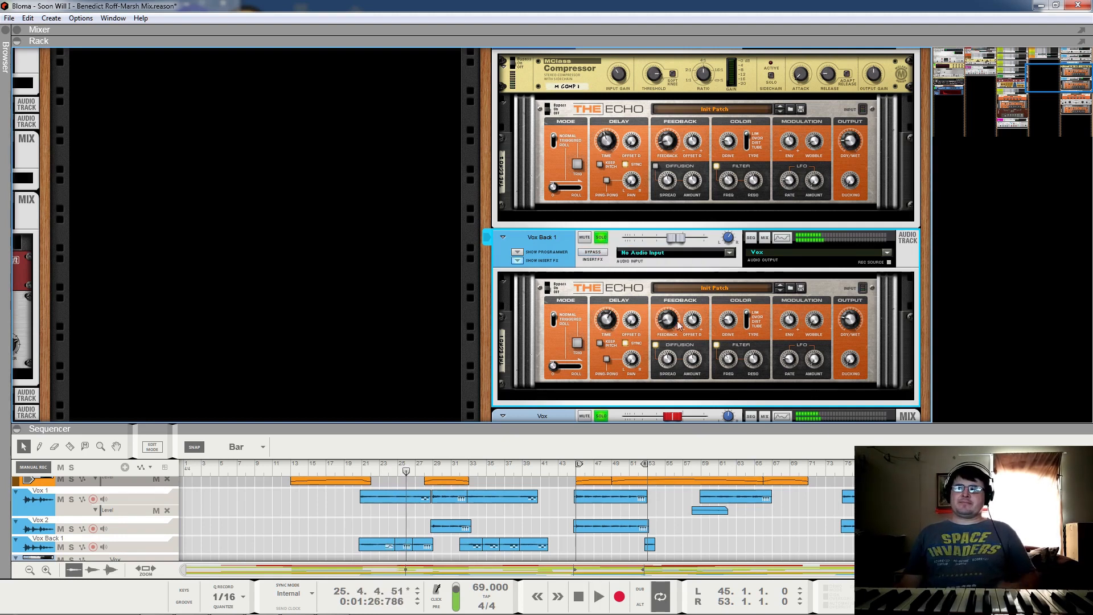
Step: Check the feedback of Vox Back 1's Echo and open the Spectrum EQ window, placed clear of the vocal devices
scroll(655, 316, up, 1)
scroll(655, 316, down, 1)
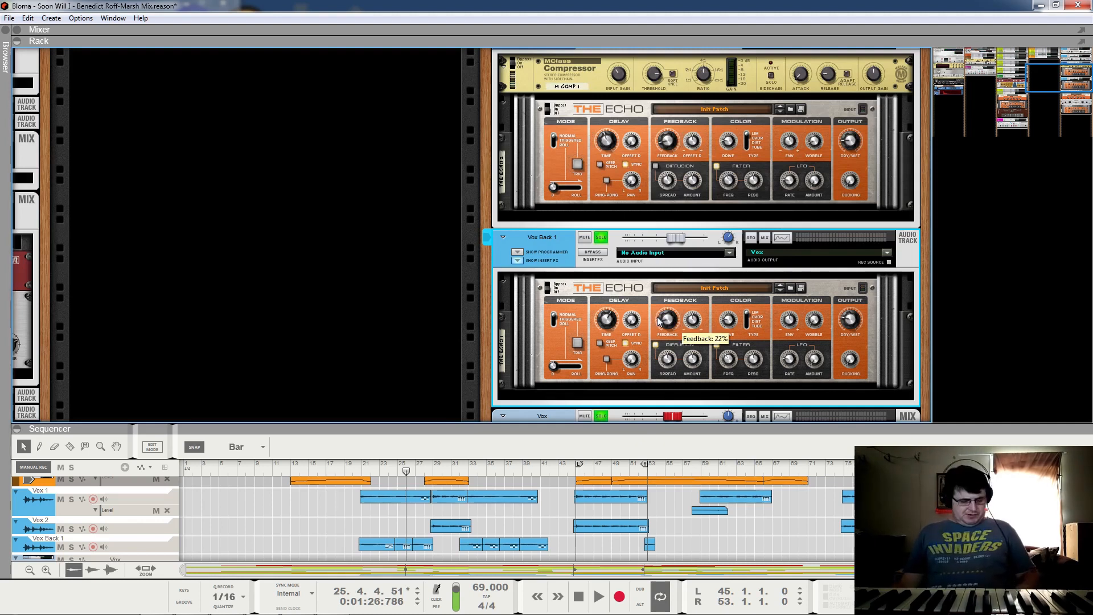
key(F2)
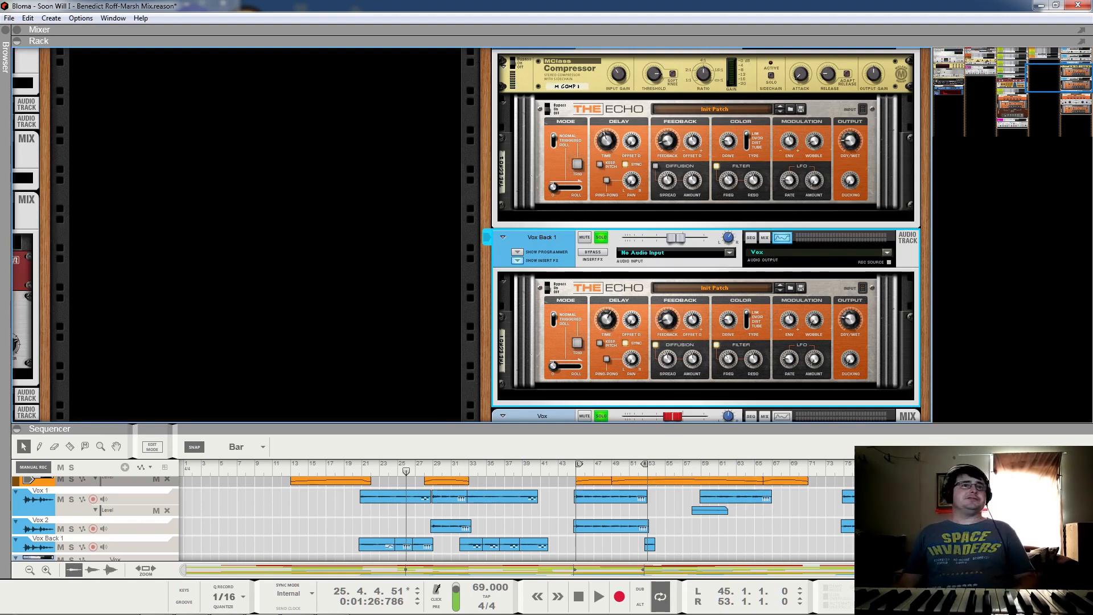
drag(178, 229, 274, 13)
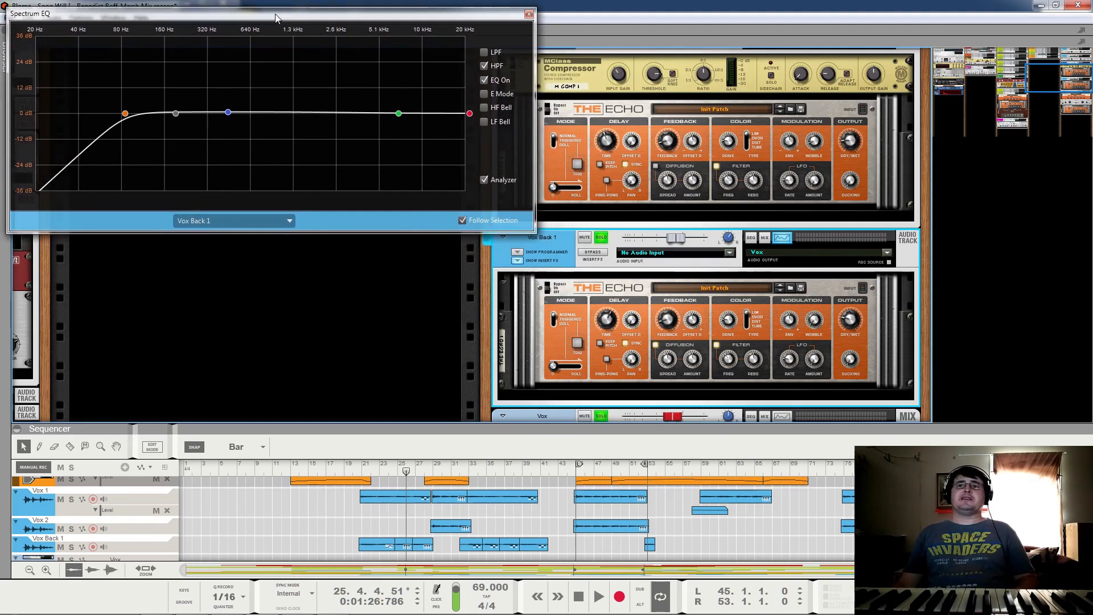
Step: Review the EQ curves of Vox 1, Vox 2 and the Lead Bus, including the Lead Bus high mid and high frequency bands
scroll(689, 288, up, 3)
scroll(689, 289, up, 4)
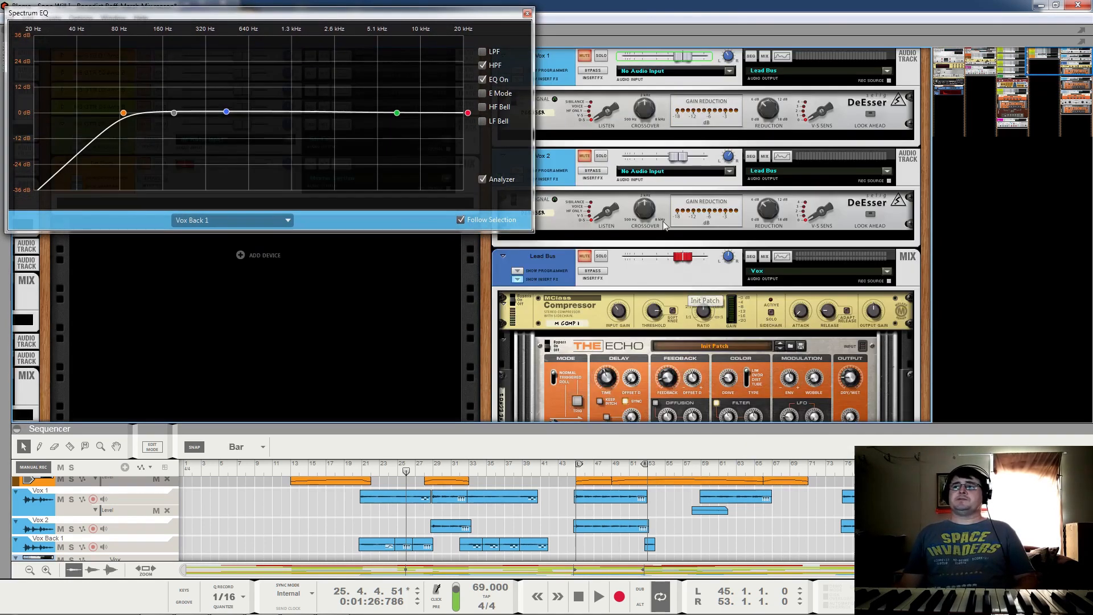
click(566, 61)
click(567, 165)
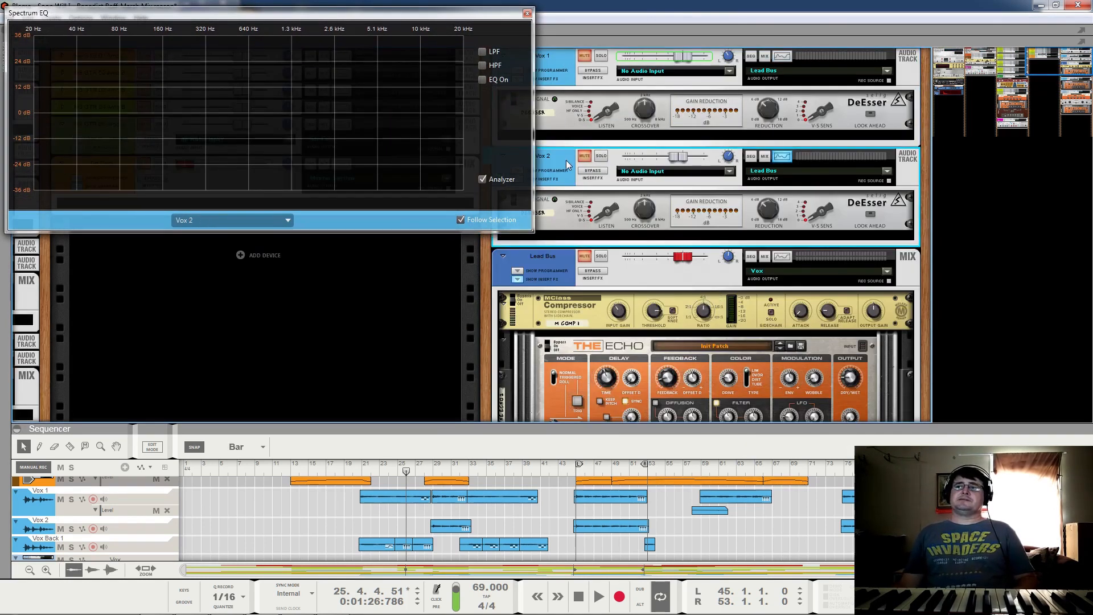
click(567, 258)
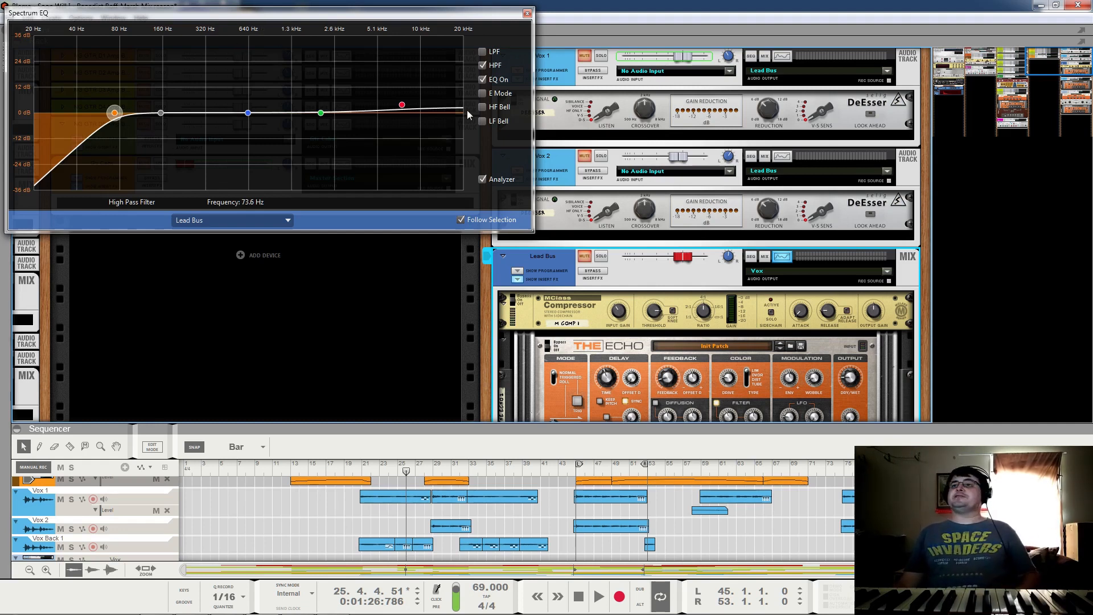
click(402, 106)
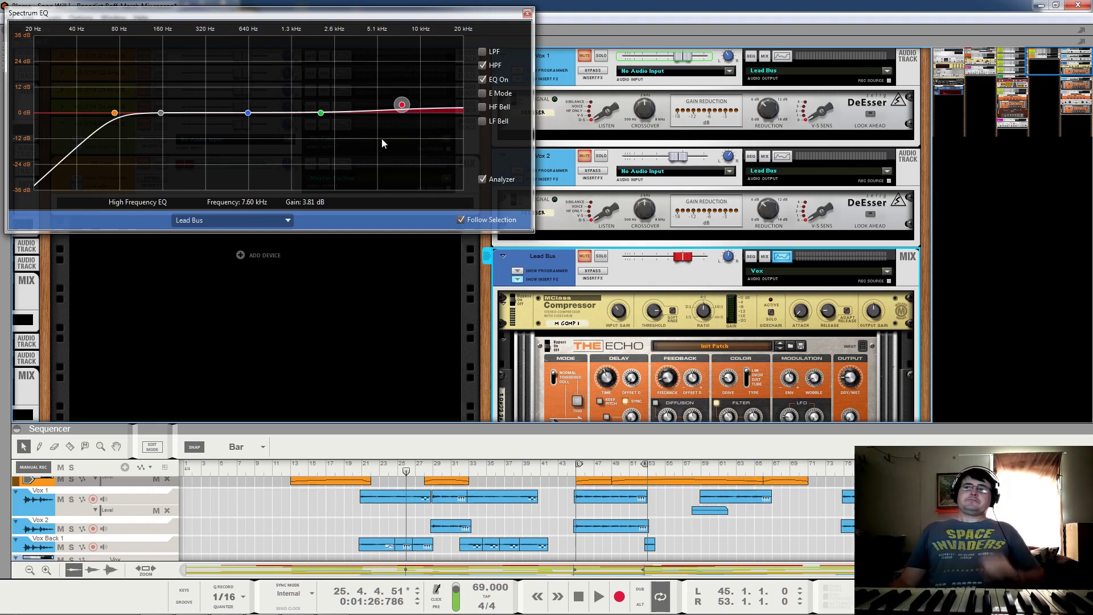
click(321, 113)
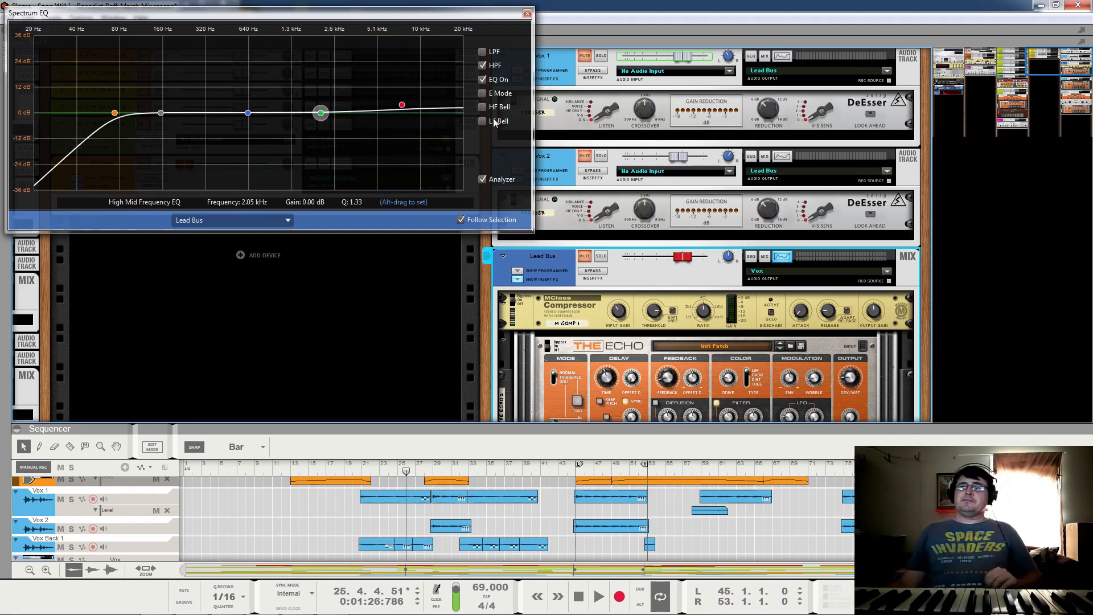
click(402, 106)
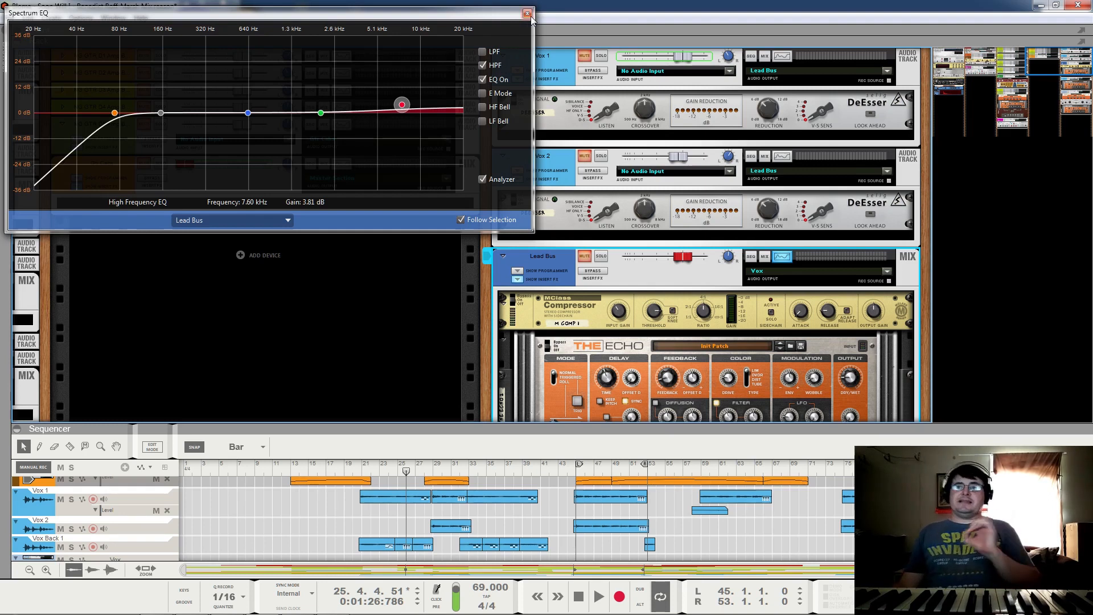
Step: Review Vox Back 1's EQ curve, including its low mid frequency band
scroll(555, 255, down, 3)
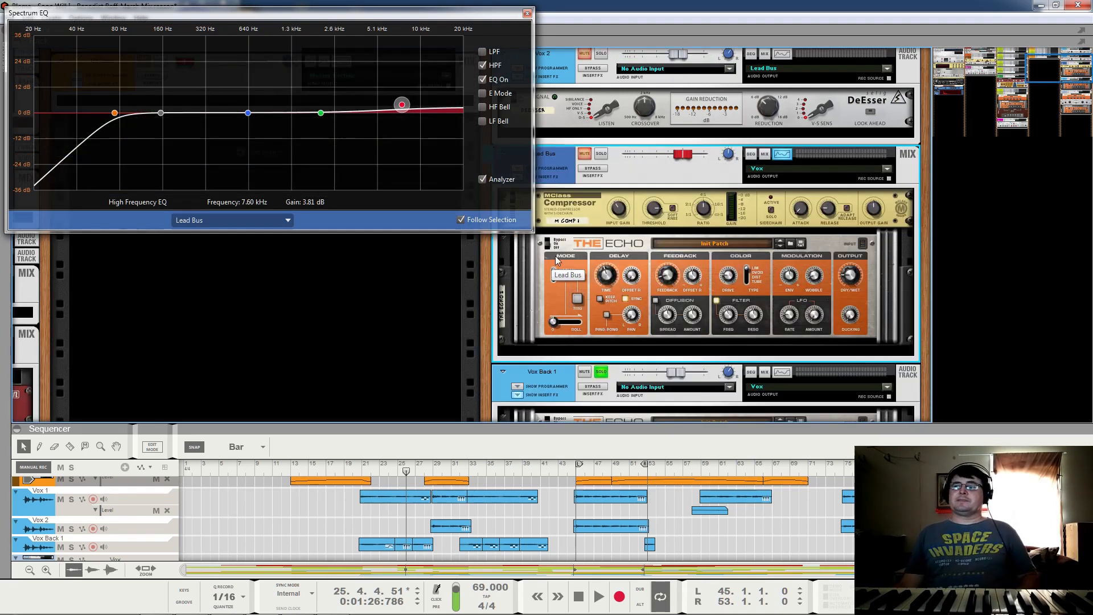
scroll(556, 255, down, 3)
click(568, 216)
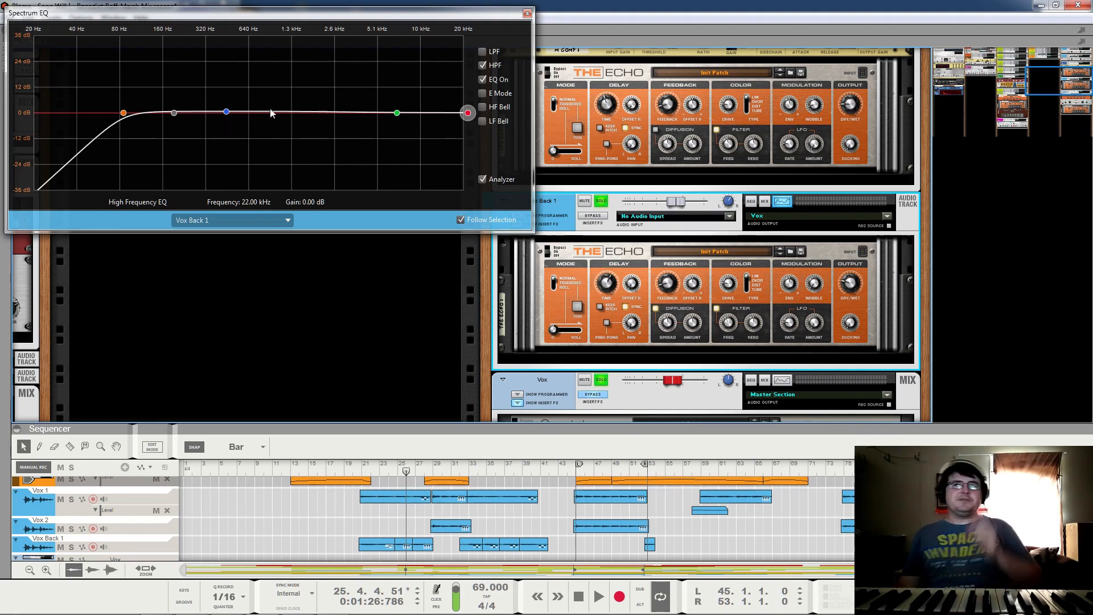
click(226, 113)
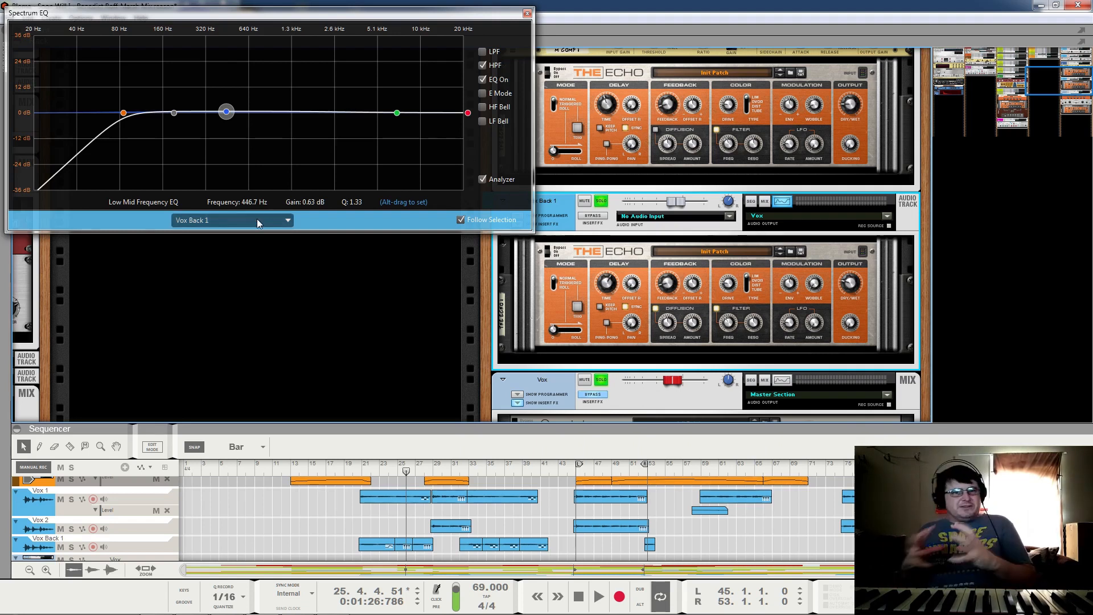
Step: Try a high frequency cut of -20.32 dB at 21.25 kHz on Vox Back 1 and undo it
drag(467, 113, 464, 217)
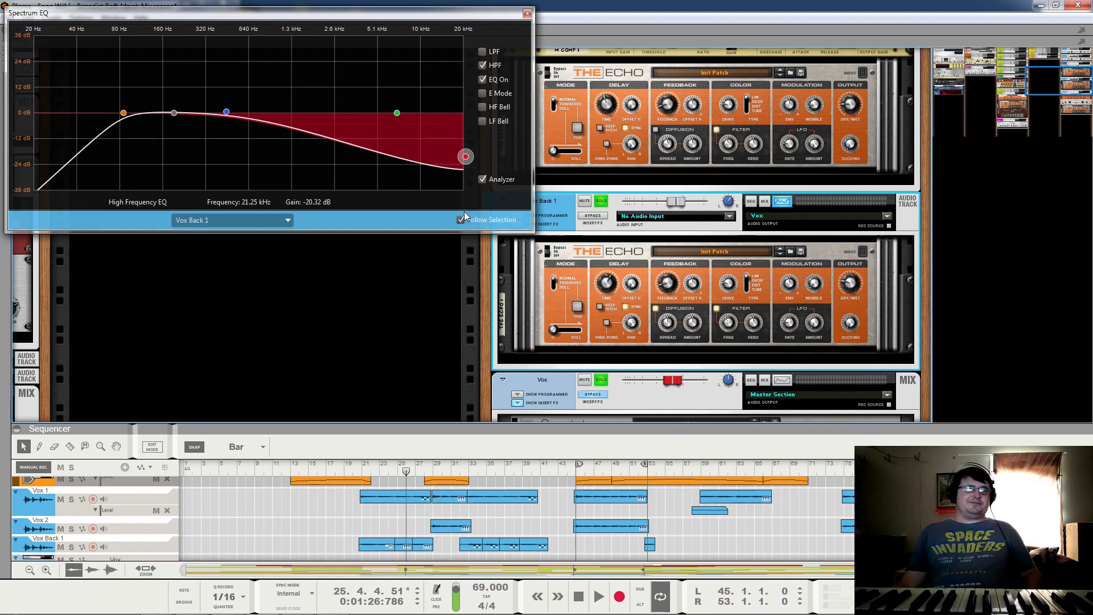
key(ctrl+z)
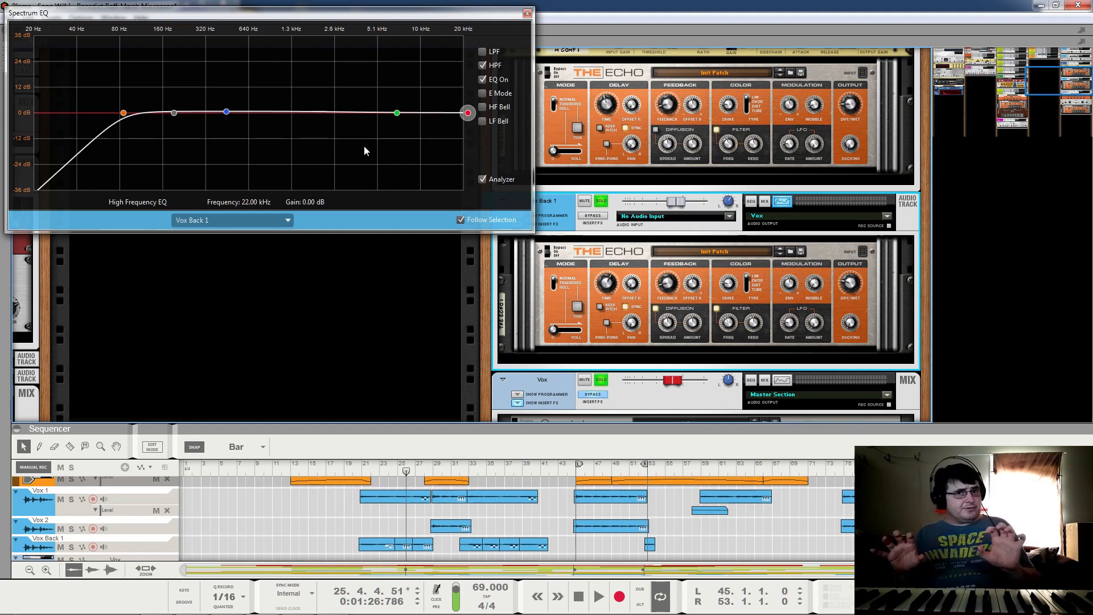
Step: Examine the low mid band on Vox Back 1 again and bring the track's Echo back into view
click(226, 112)
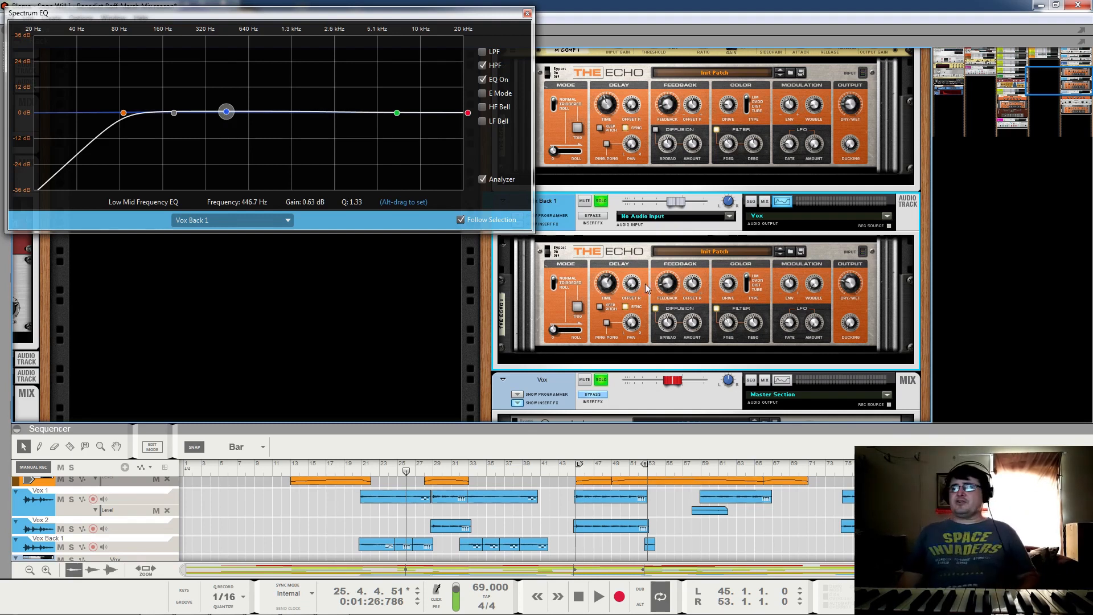
scroll(635, 308, down, 2)
scroll(635, 307, down, 2)
scroll(641, 332, up, 2)
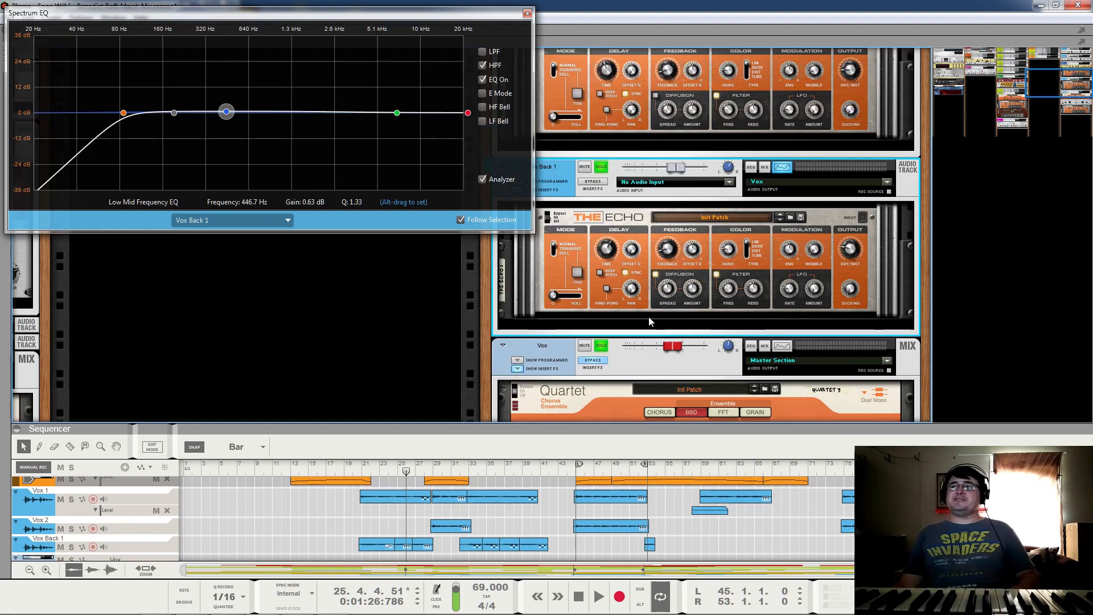
scroll(612, 227, up, 3)
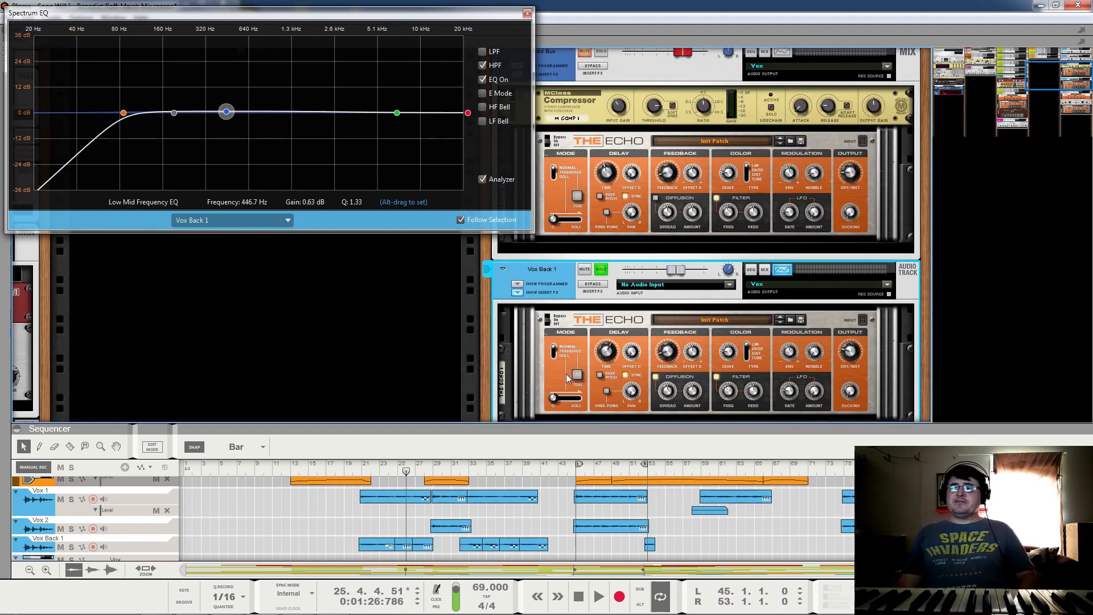
Step: Play Vox Back 1 and compare its sound with The Echo bypassed and switched back on, then stop playback
key(space)
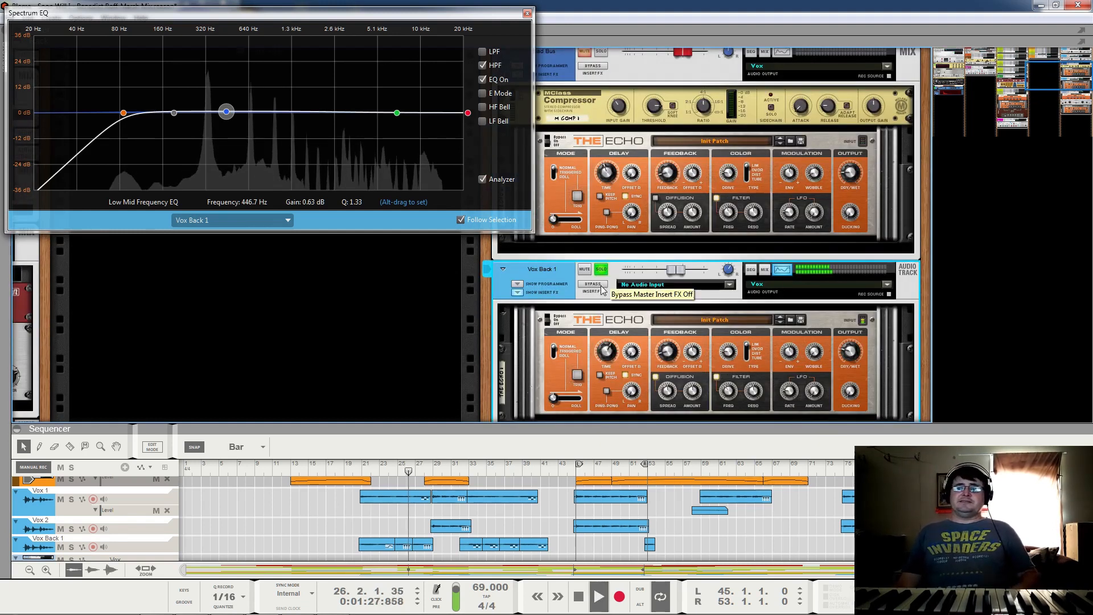
click(549, 320)
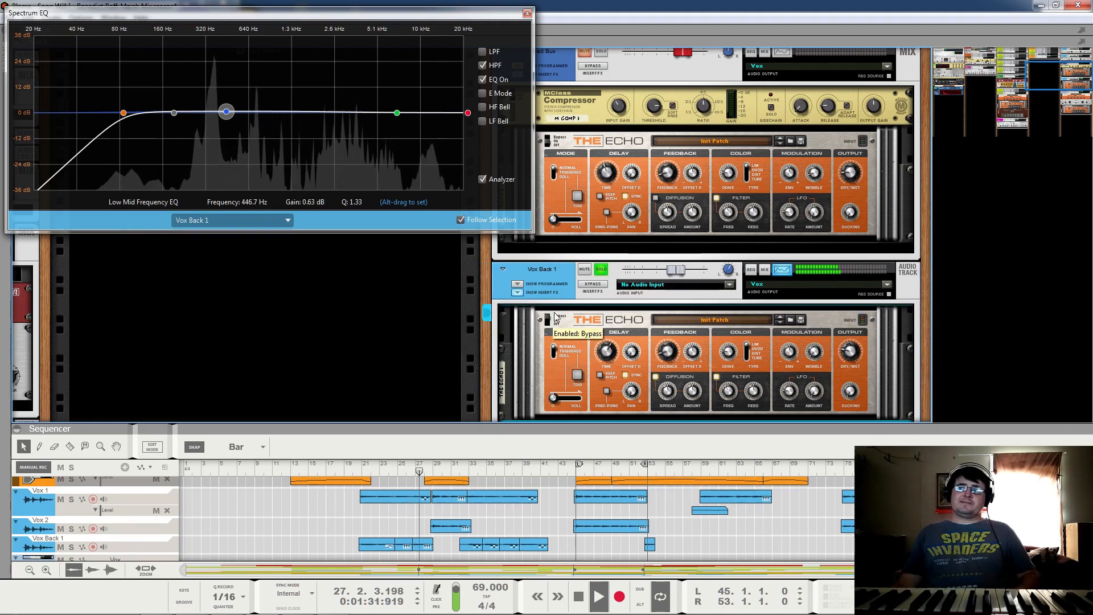
click(550, 319)
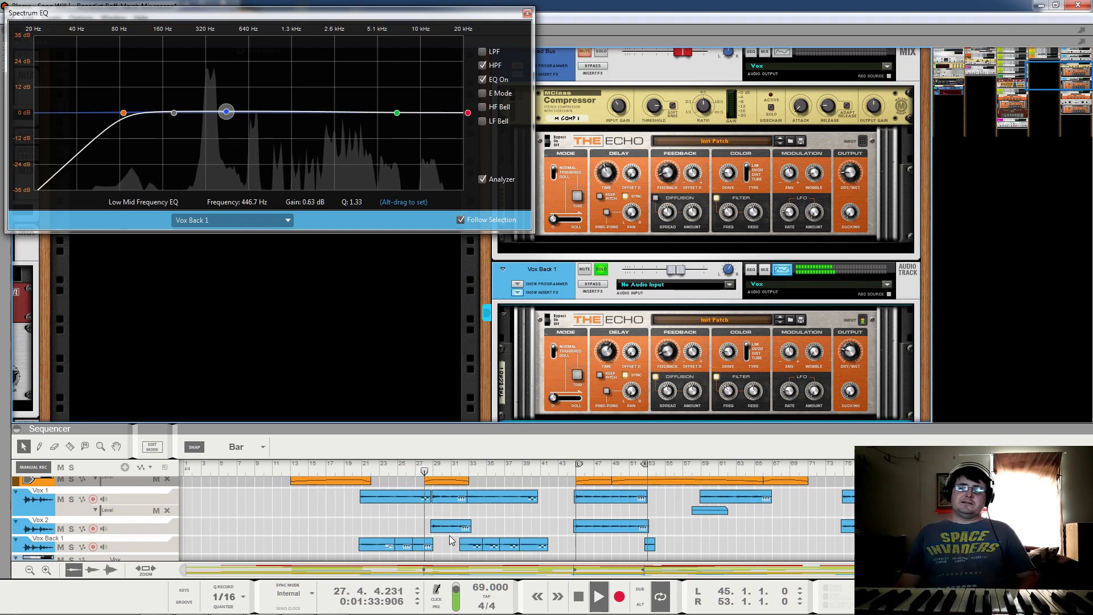
key(space)
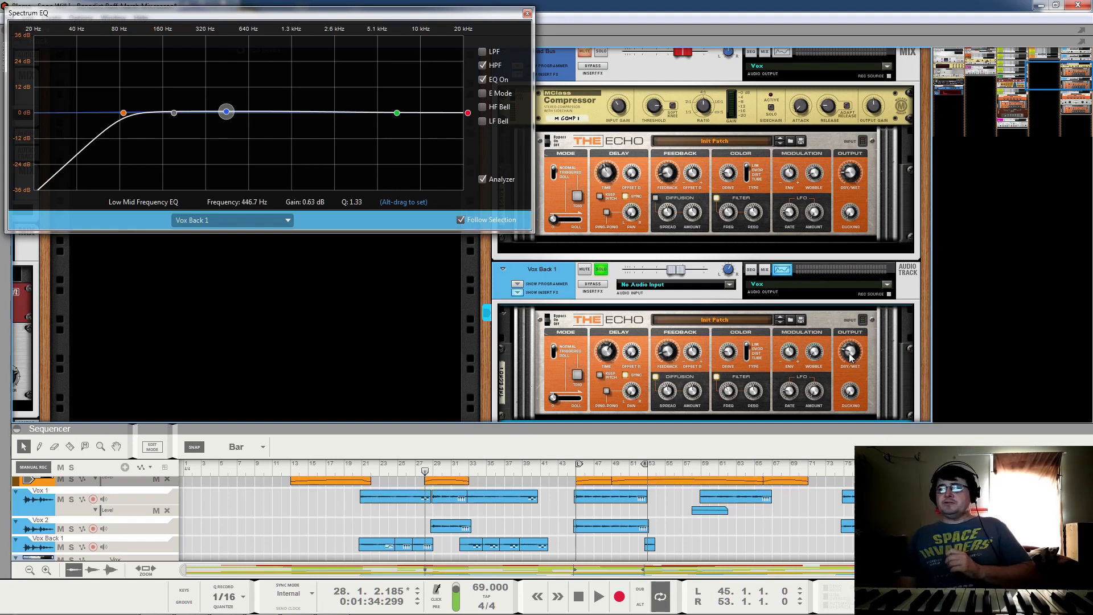
Step: Examine the dry/wet and filter frequency settings of Vox Back 1's Echo, and play a short passage from bar 28
mouse_move(852, 357)
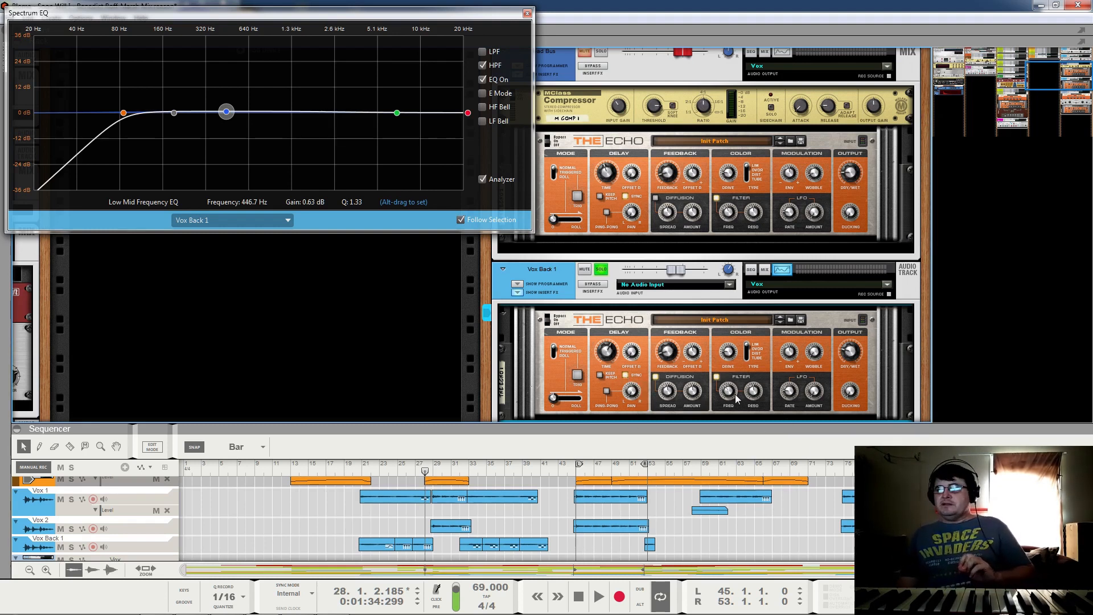
mouse_move(736, 395)
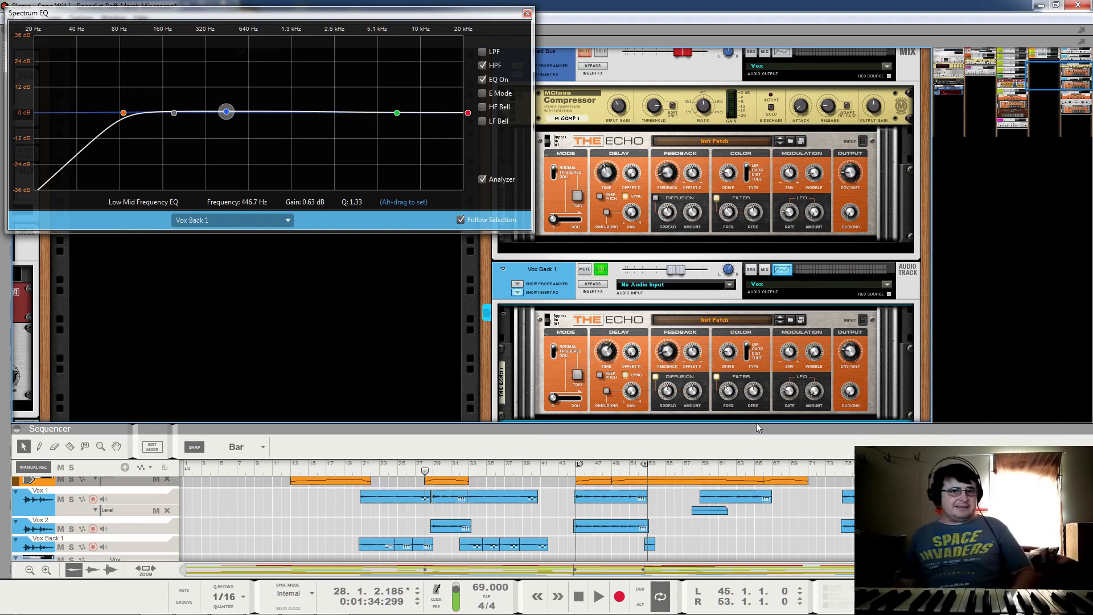
key(space)
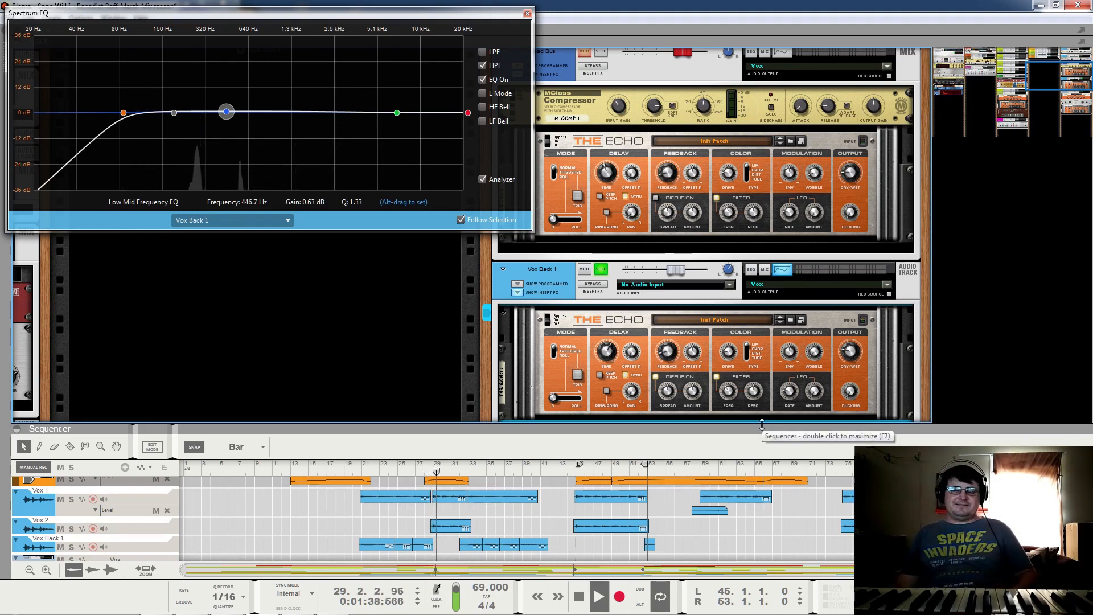
key(space)
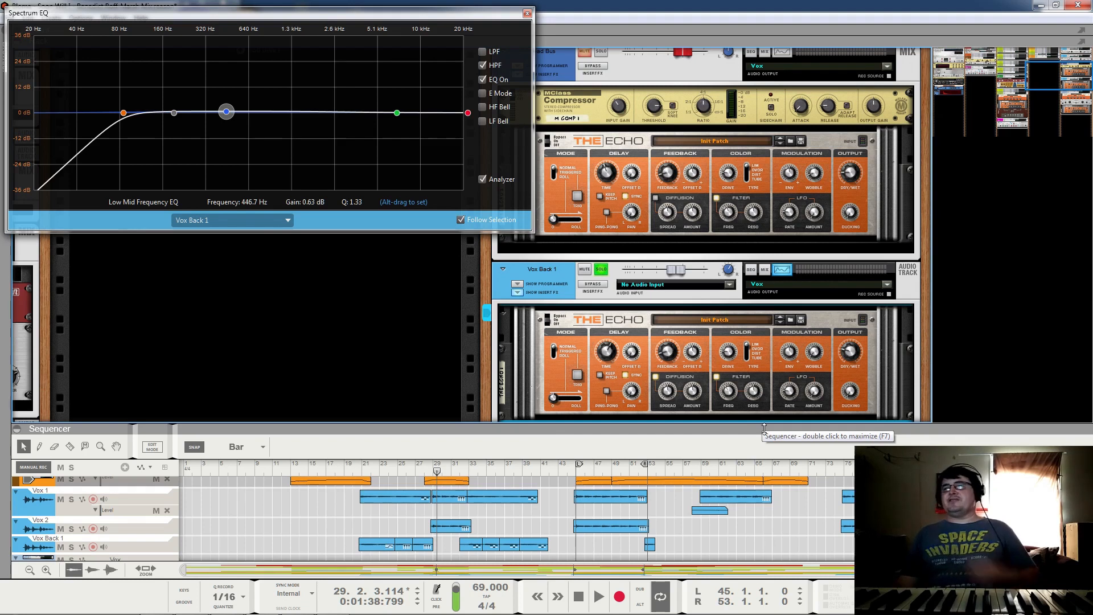
Step: Examine the Vox bus's insert effects chain of Quartet, Leveler and The Echo
scroll(652, 387, down, 3)
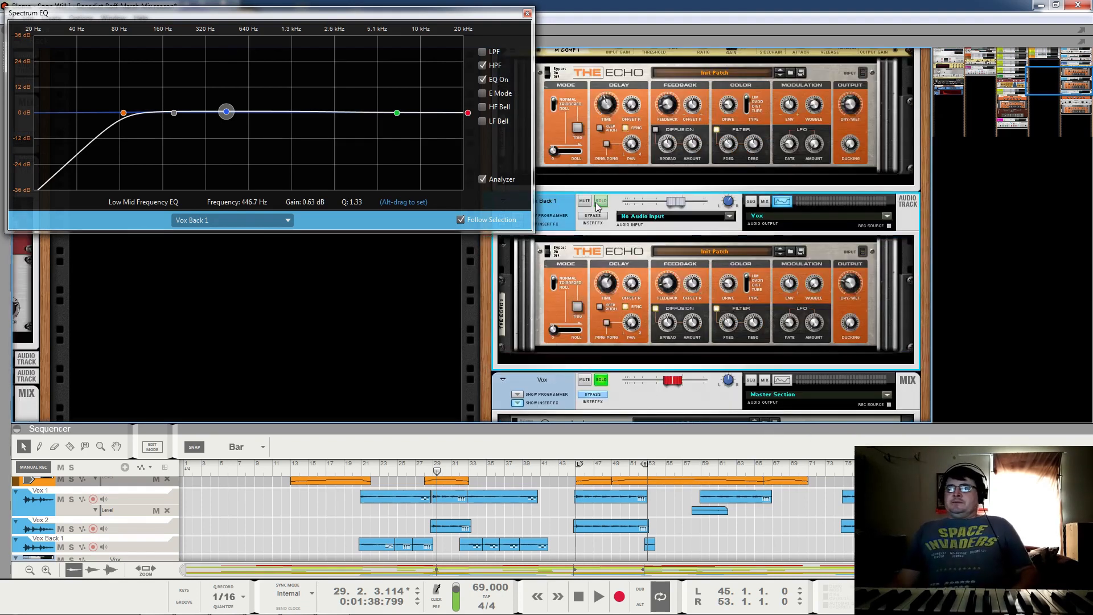
scroll(643, 273, down, 5)
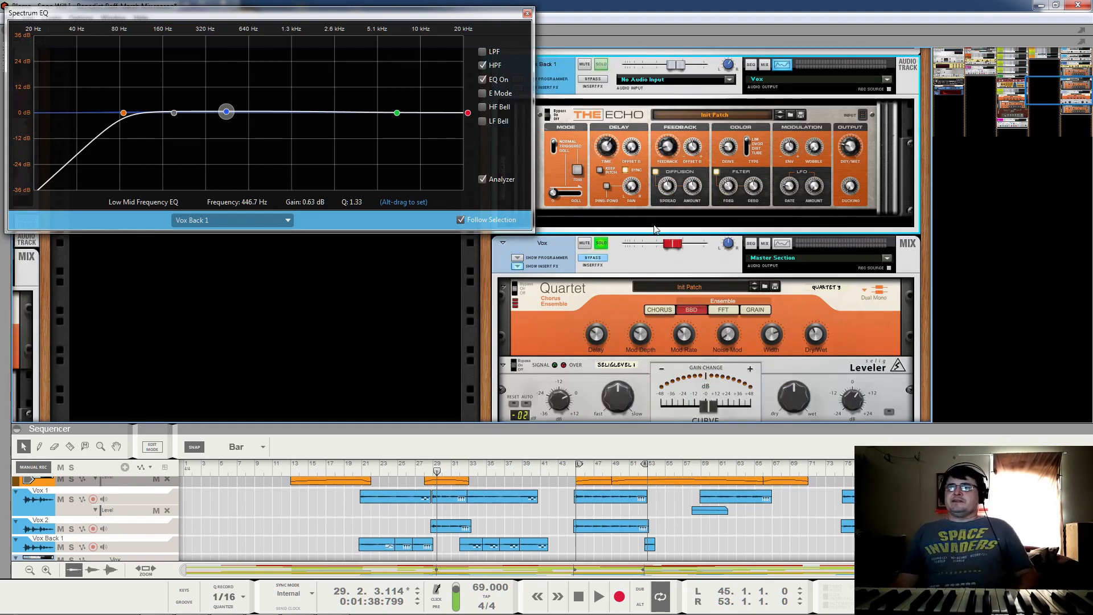
click(518, 340)
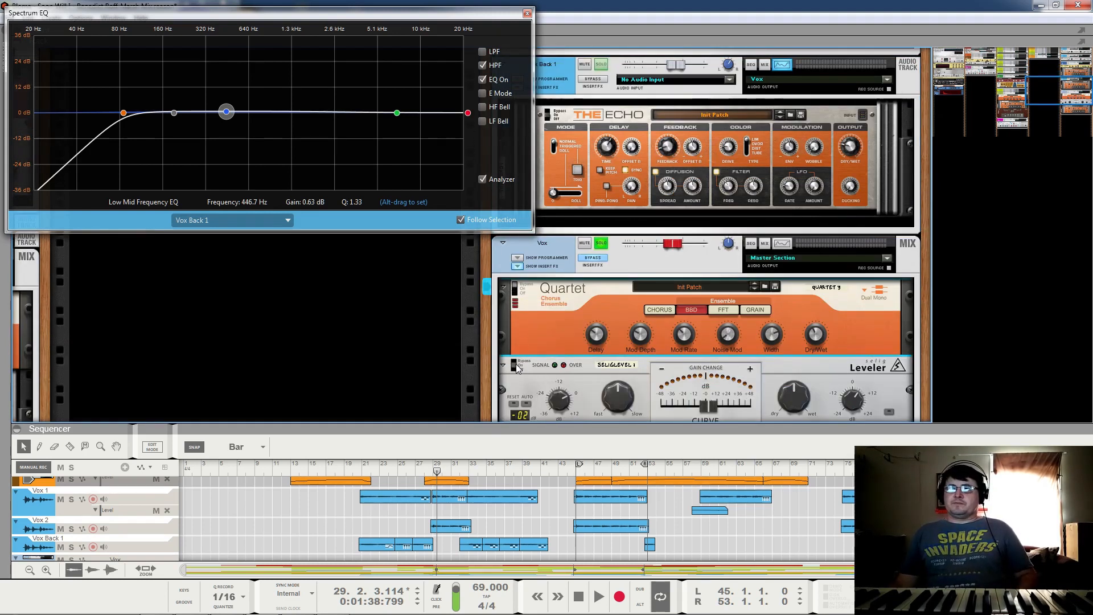
scroll(529, 347, down, 2)
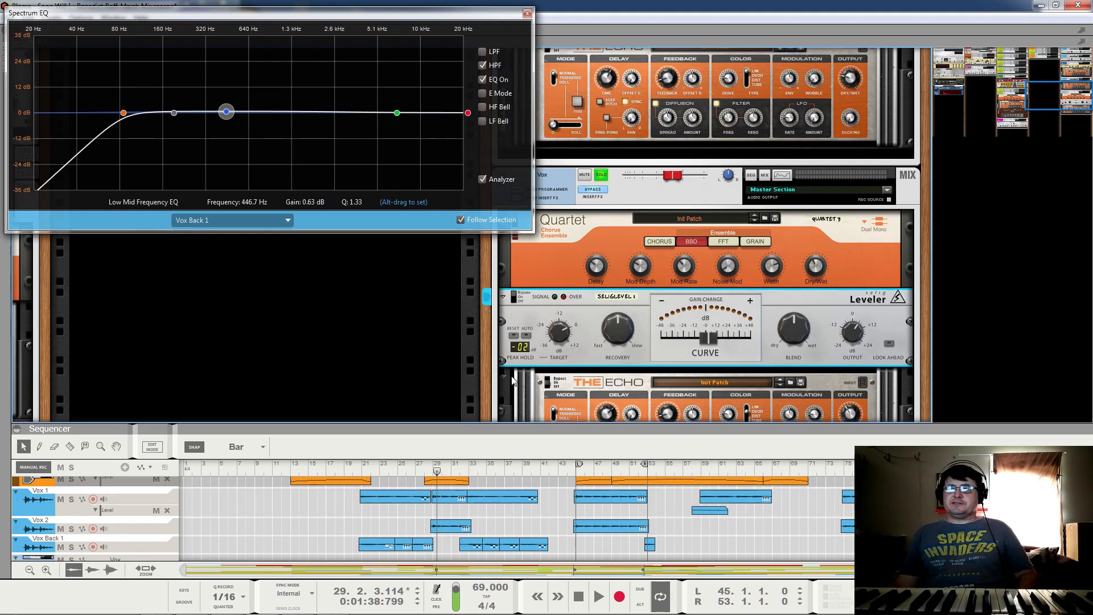
scroll(709, 298, up, 2)
scroll(709, 294, down, 5)
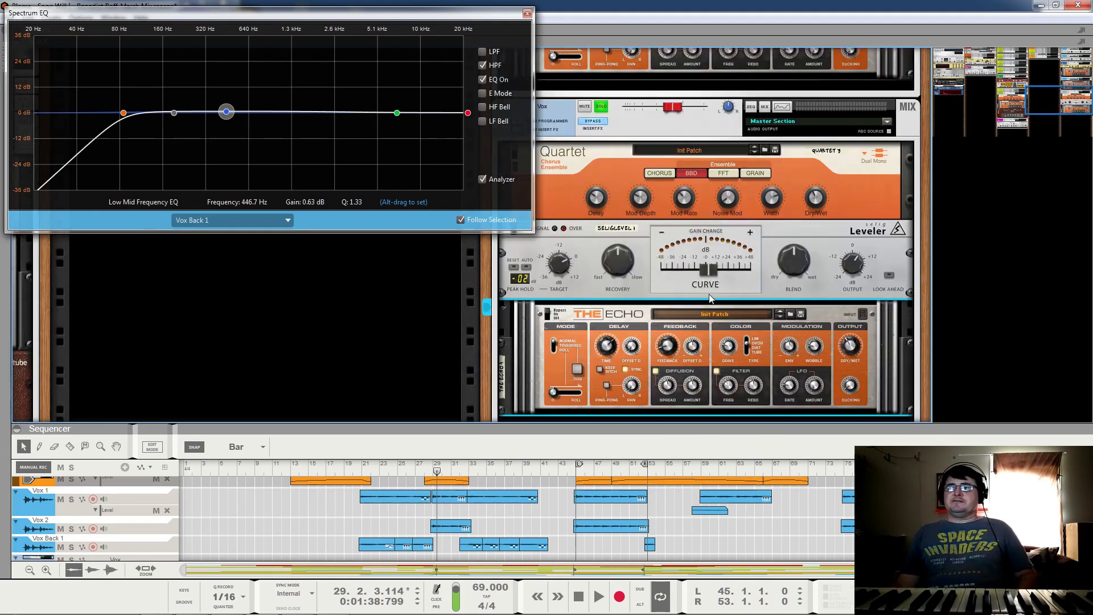
scroll(708, 294, up, 6)
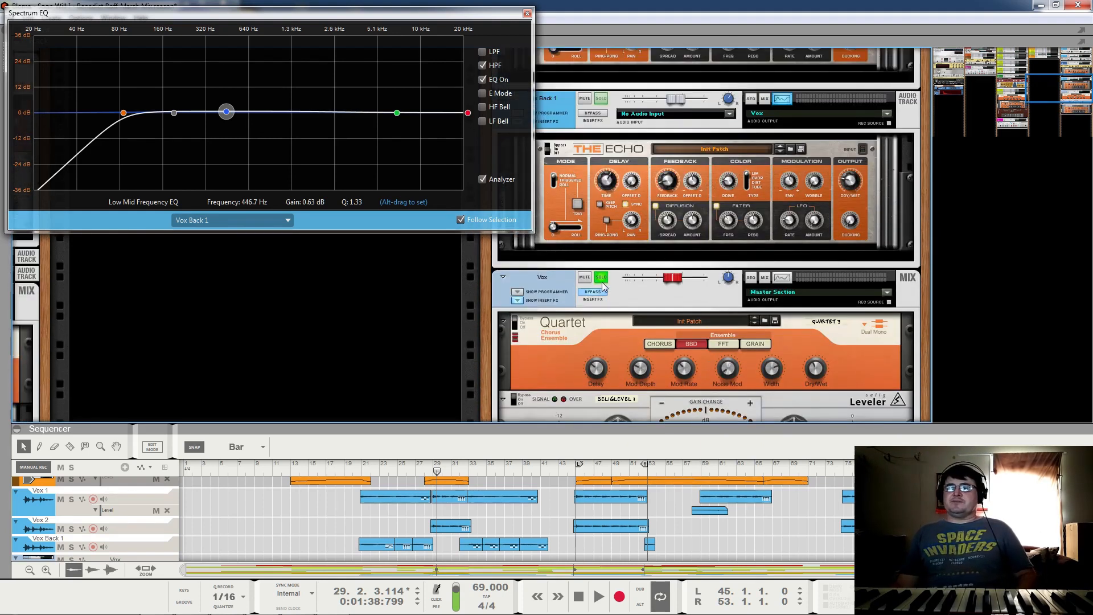
Step: Play the soloed Vox bus from bar 21 with its channel EQ on display, and stop after a short passage
click(364, 472)
key(space)
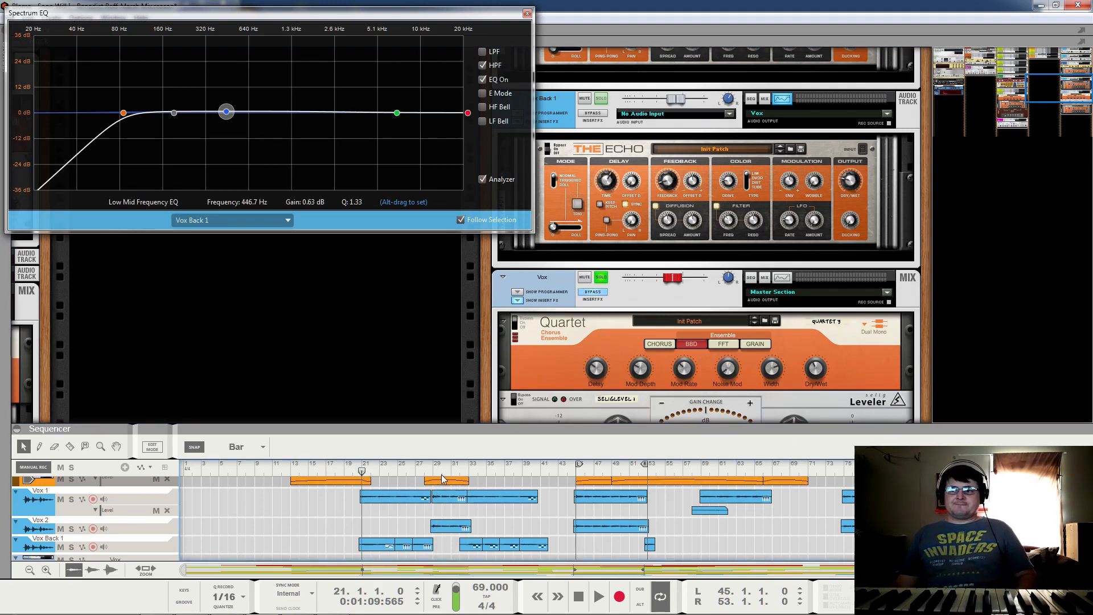
click(621, 292)
scroll(538, 353, down, 1)
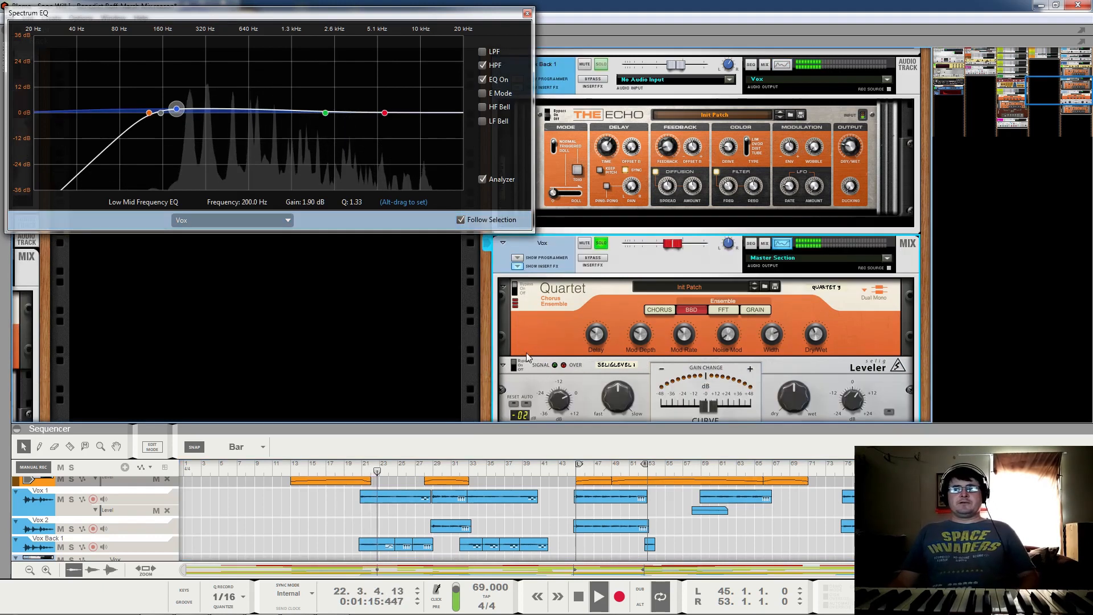
key(space)
Step: Play the Vox bus with its insert effects active and compare its sound with the Leveler bypassed and switched back on, stopping at the end
click(515, 366)
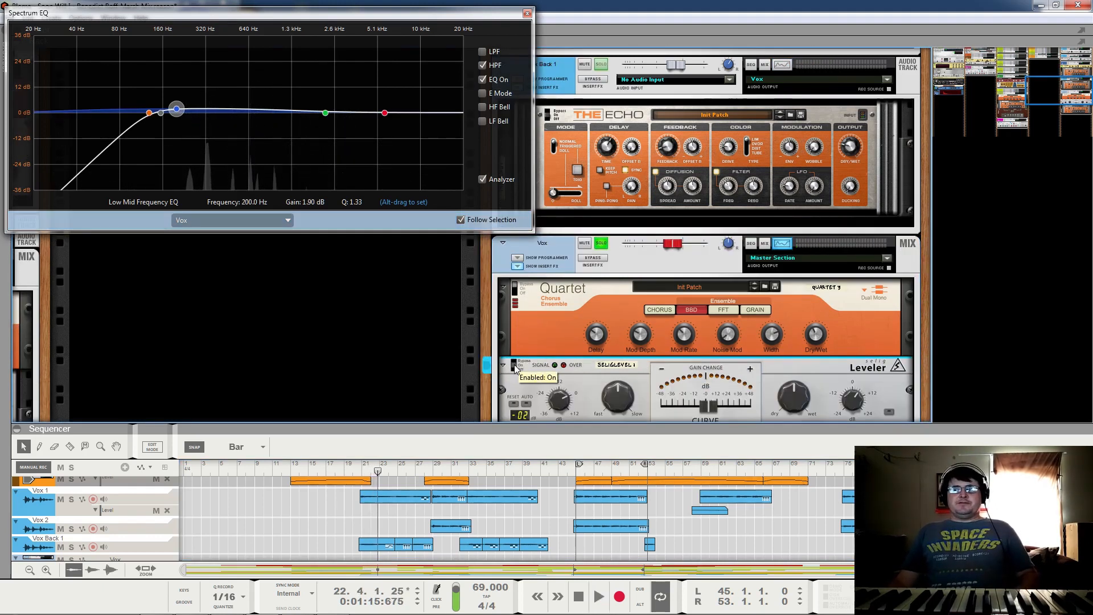
scroll(795, 334, down, 3)
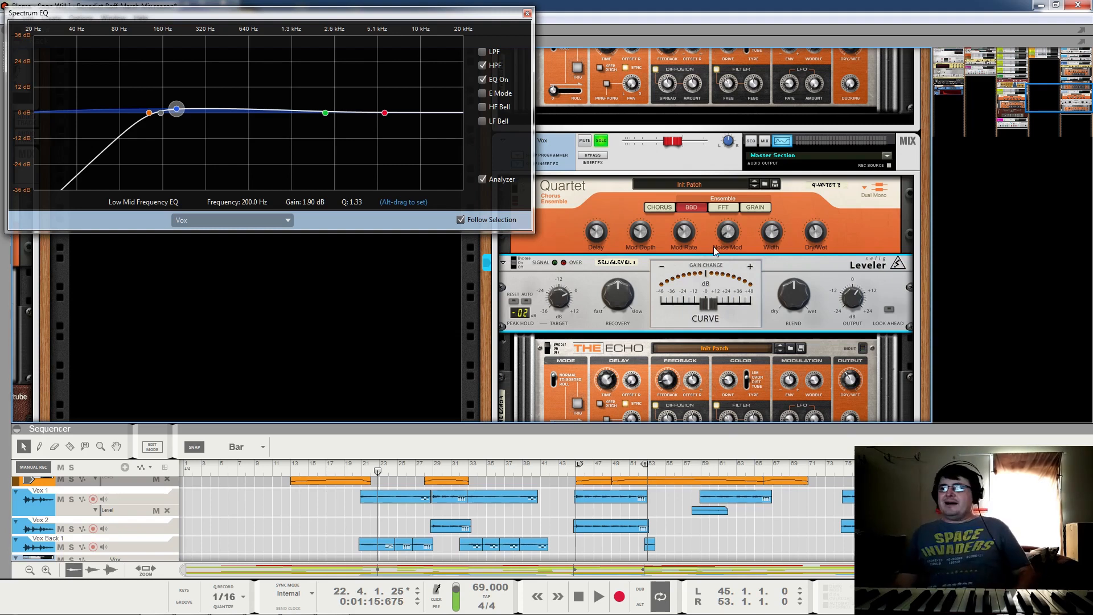
key(space)
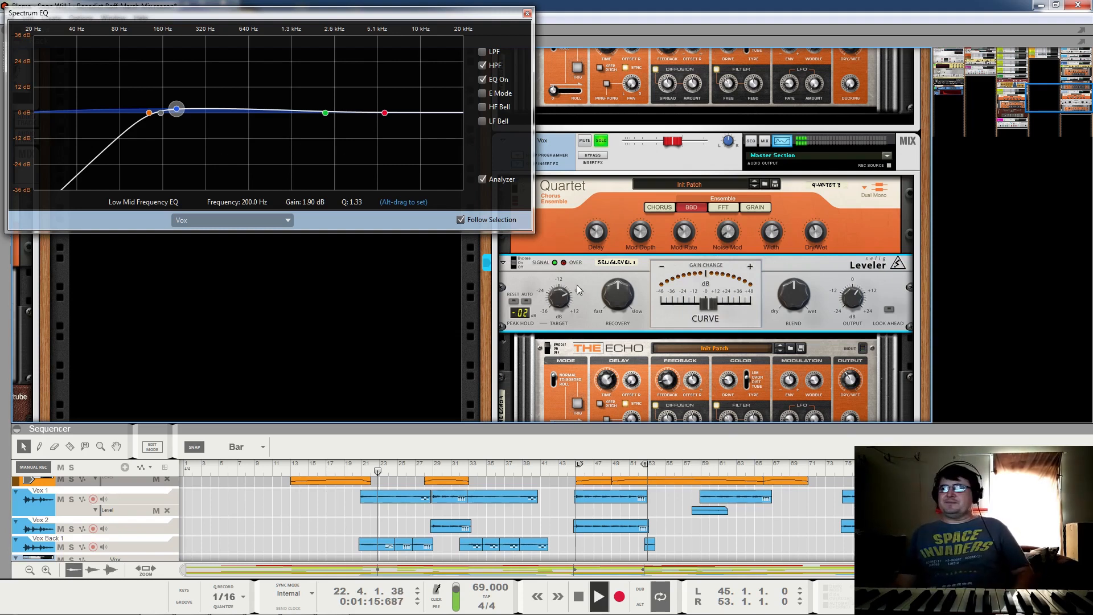
click(534, 263)
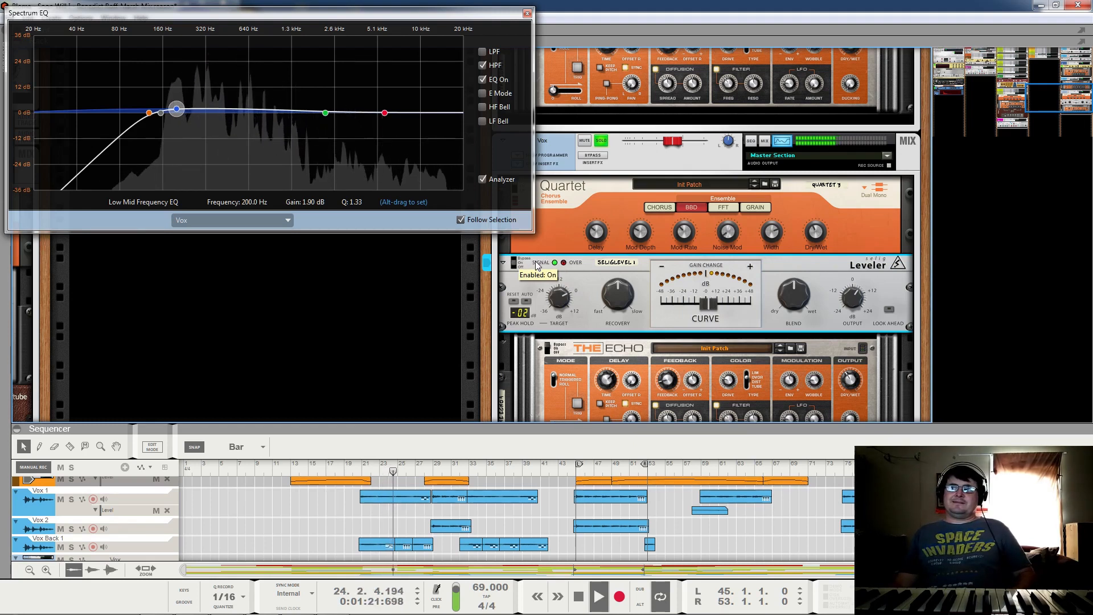
key(space)
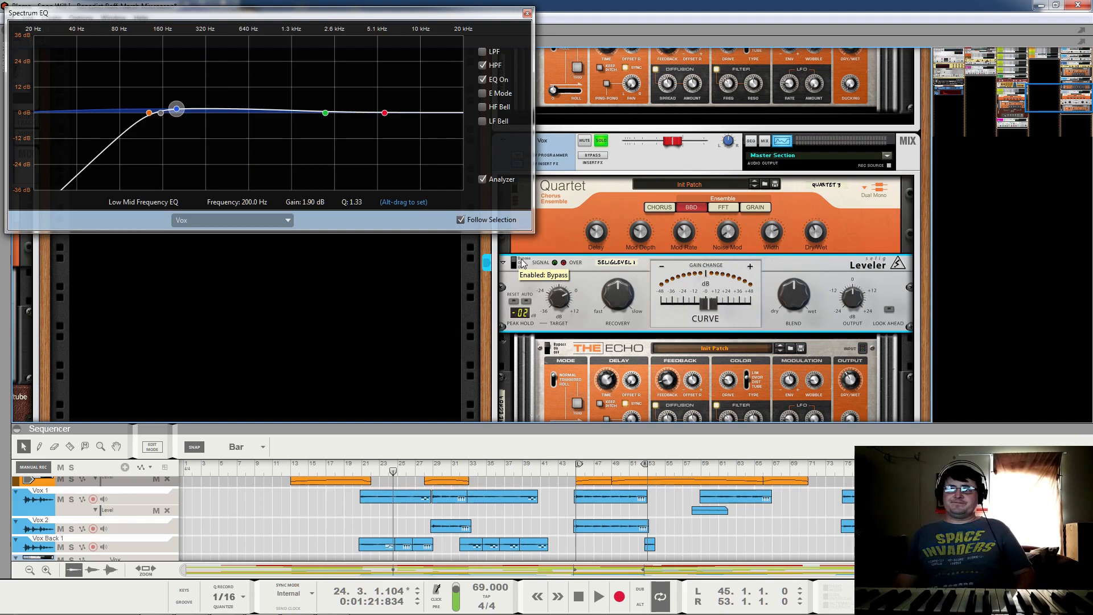
key(space)
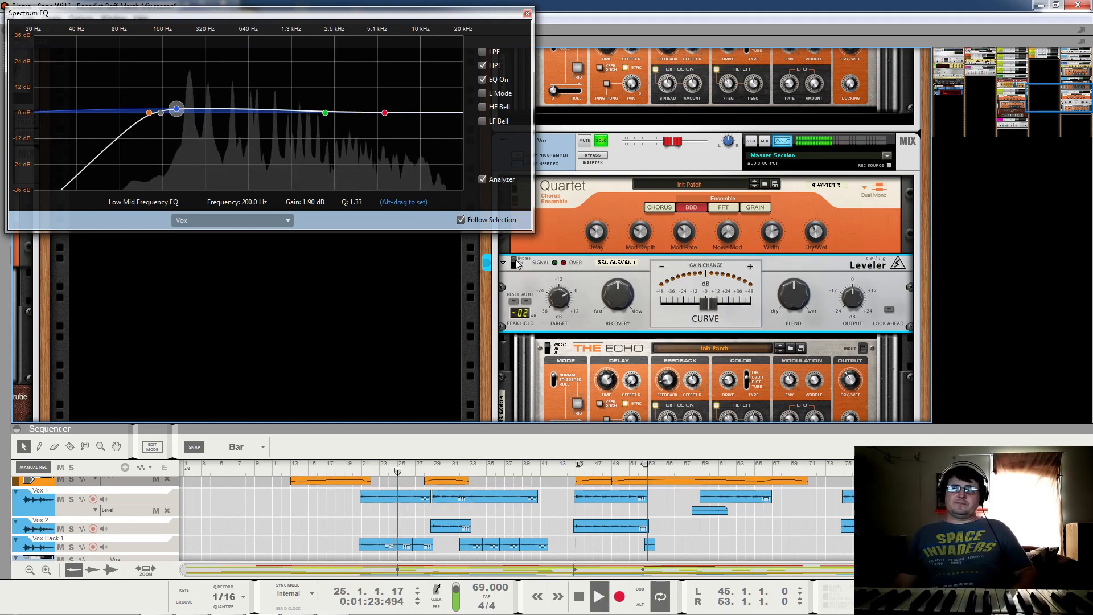
click(515, 262)
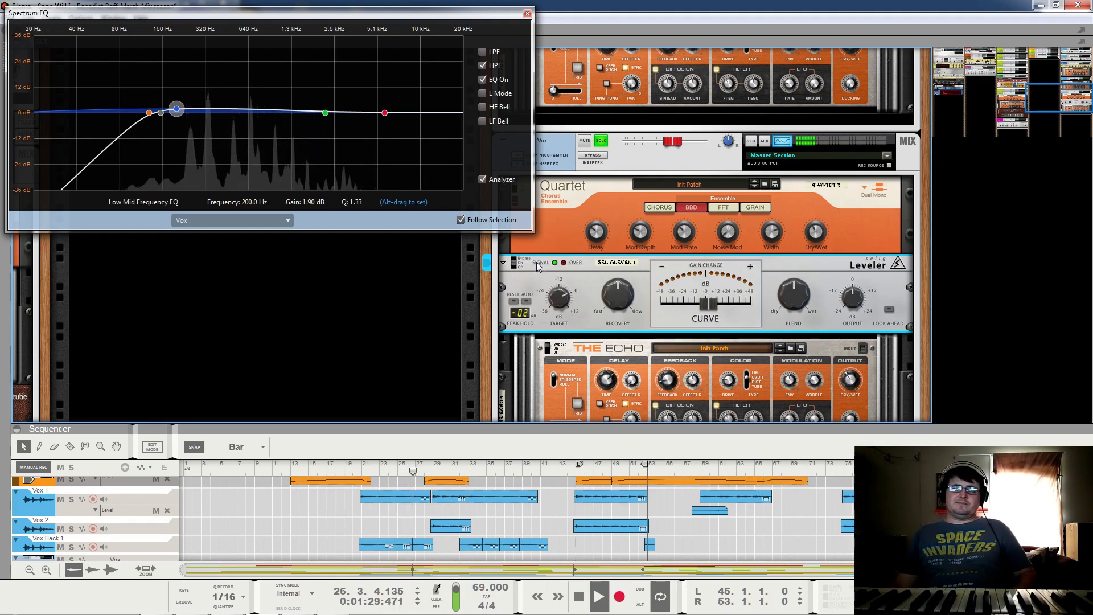
key(space)
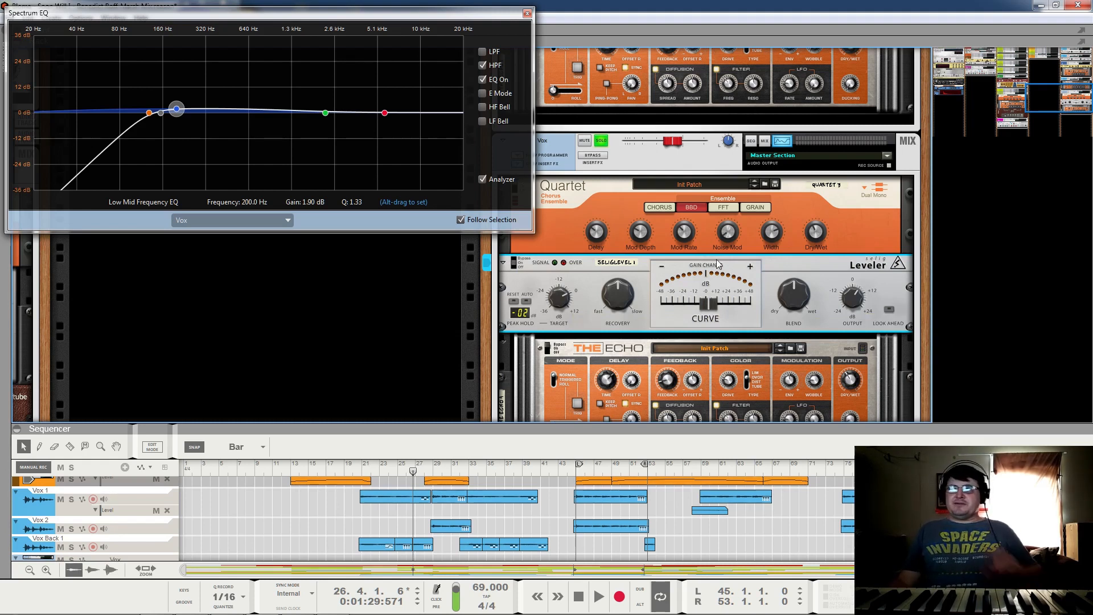
Step: Play a passage of the Vox bus from bar 45 and move the stopped song position back to bar 27
click(575, 470)
click(599, 597)
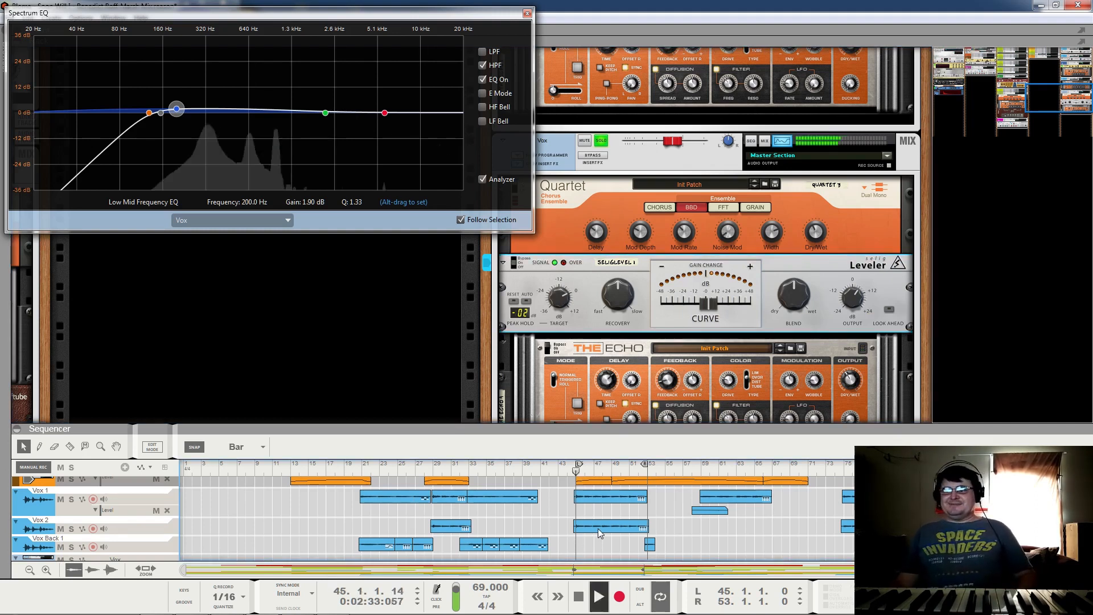
click(419, 471)
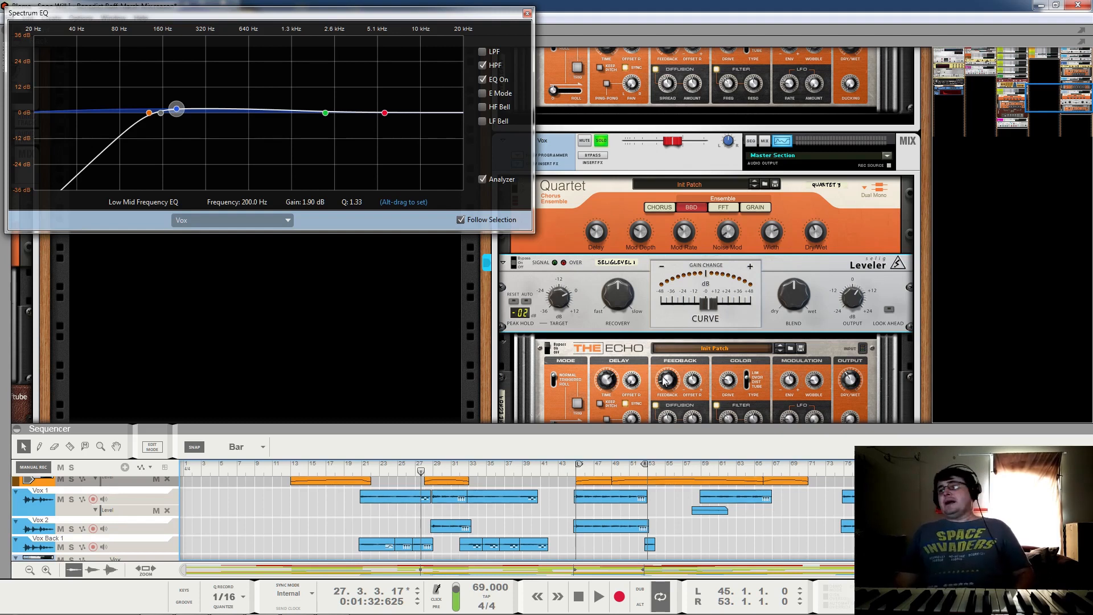
Step: Examine the rear cabling of the Vox insert effects, return to the rack's front and select The Echo
key(Tab)
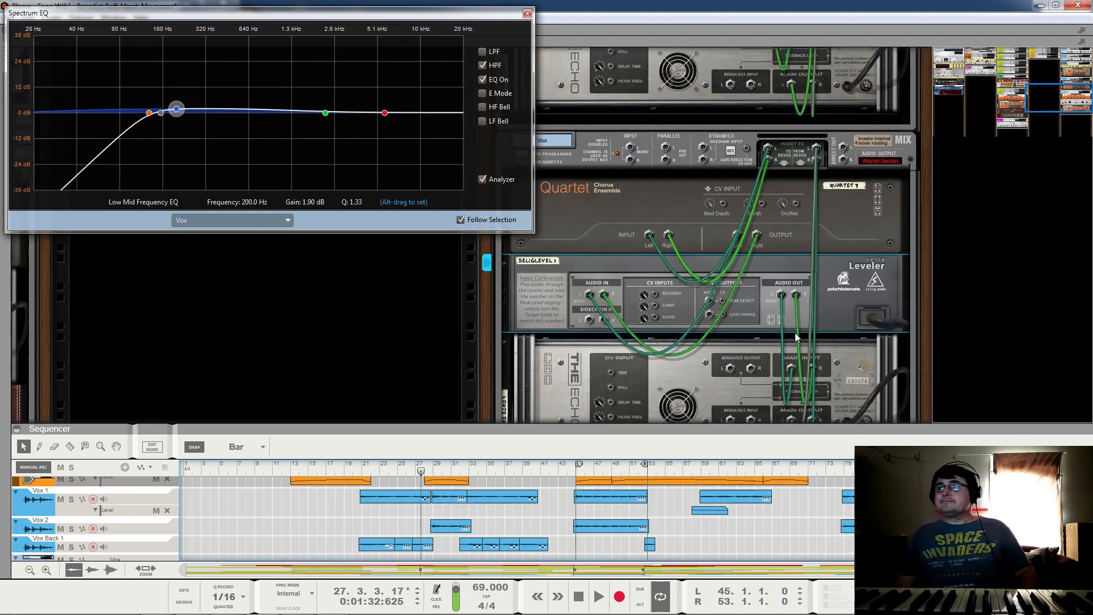
key(Tab)
mouse_move(847, 296)
click(550, 350)
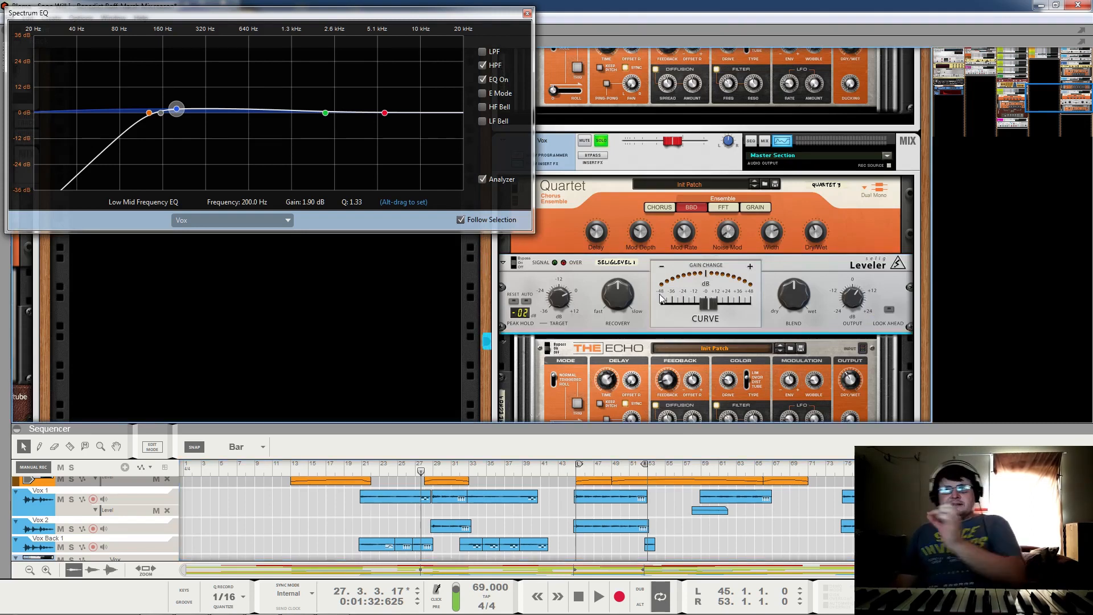
Step: Examine the Leveler's Curve setting and bring the whole Echo below it into view
mouse_move(665, 300)
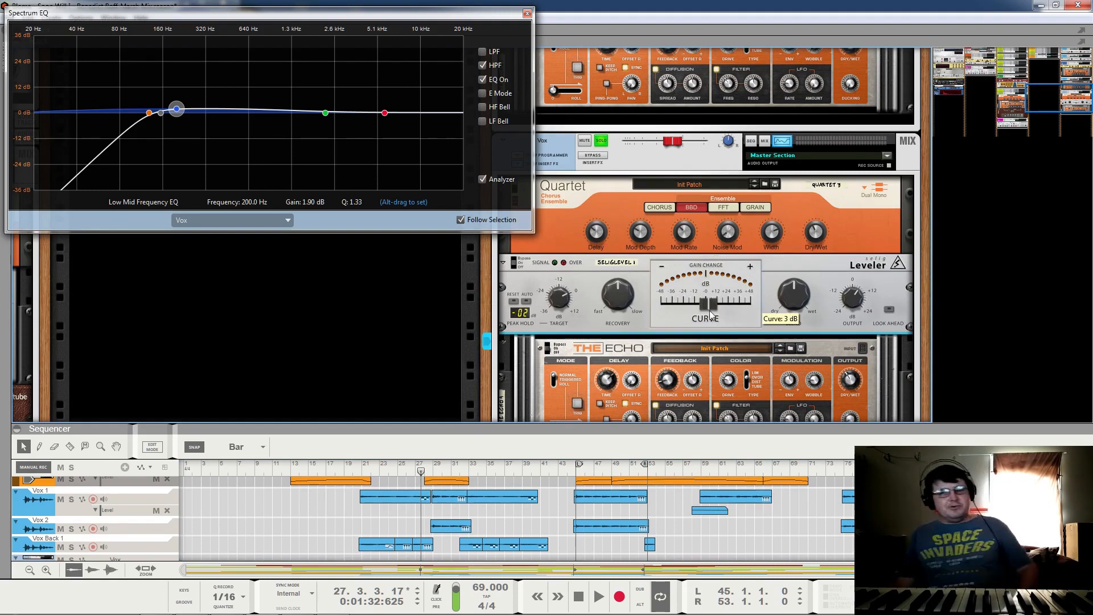
scroll(712, 310, down, 2)
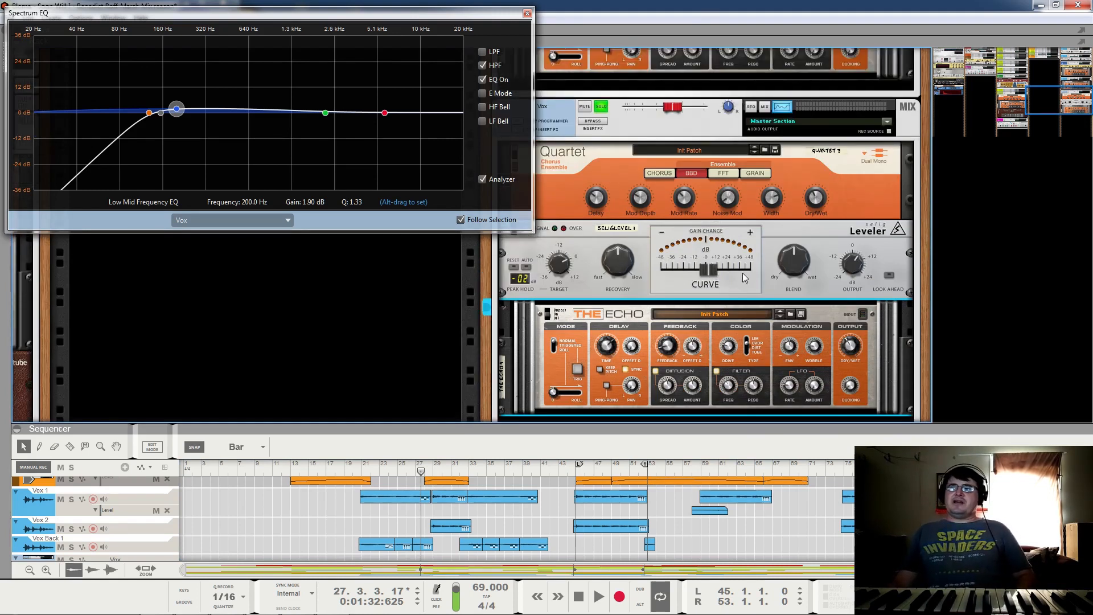
scroll(552, 236, up, 3)
scroll(552, 234, down, 3)
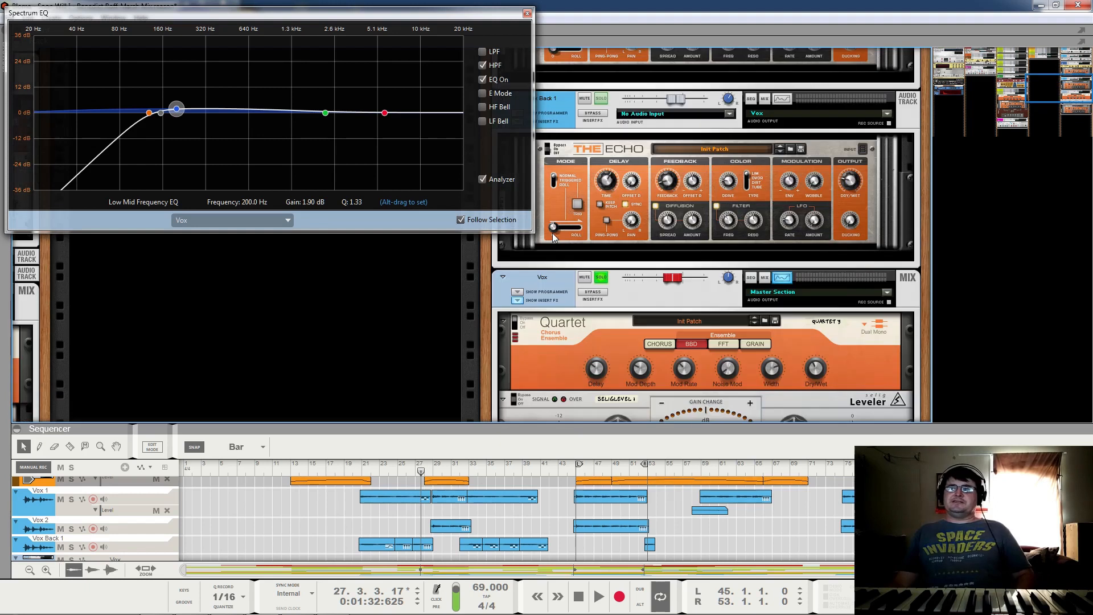
Step: Play the Vox bus and compare its sound with its Echo bypassed and switched back on, then stop playback
key(space)
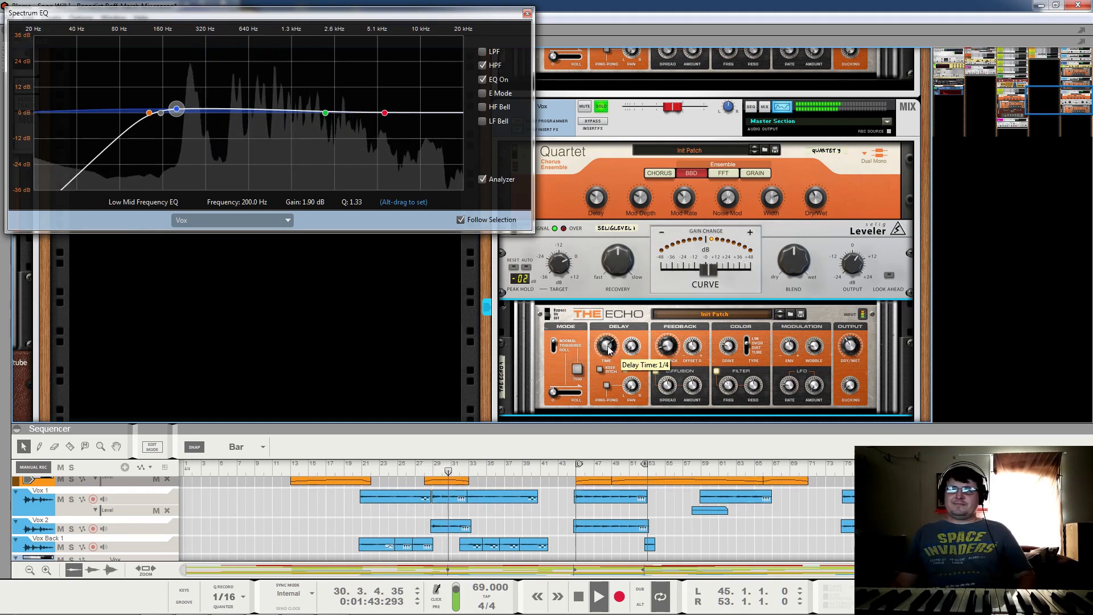
key(space)
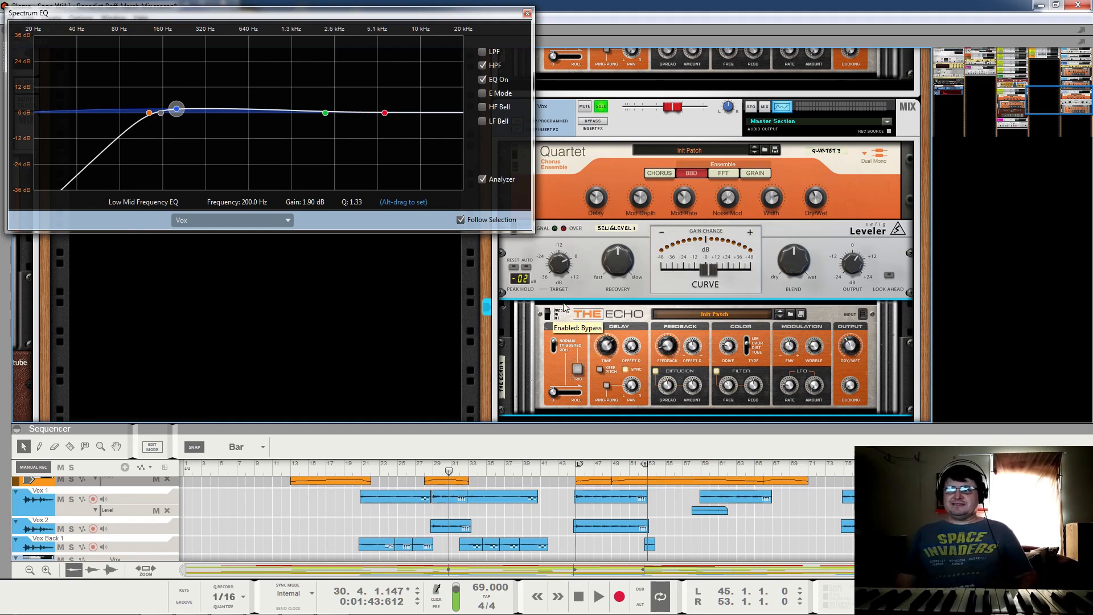
key(space)
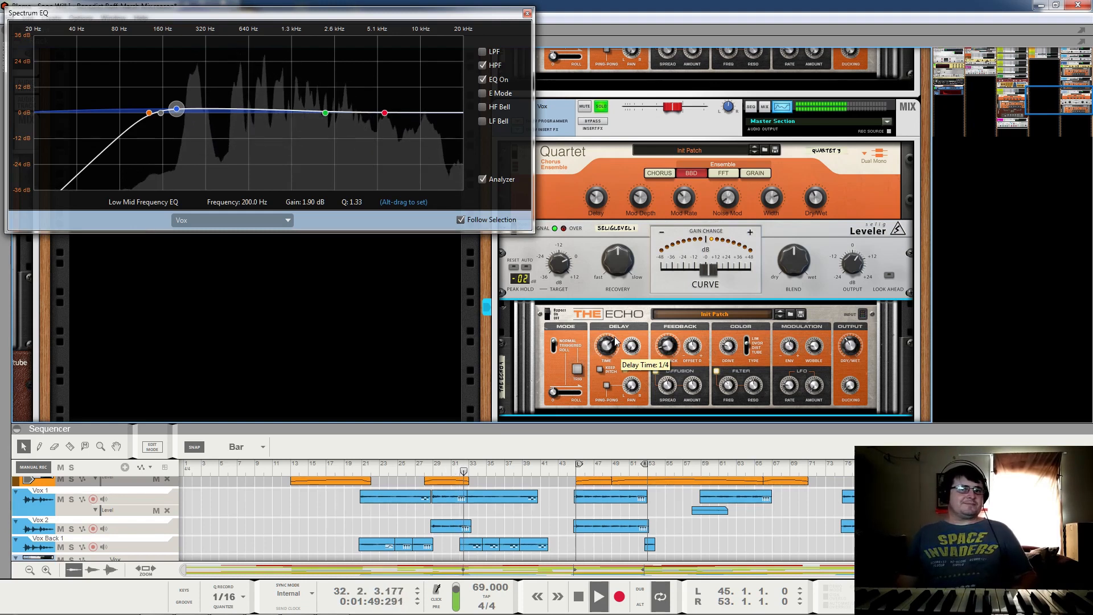
key(space)
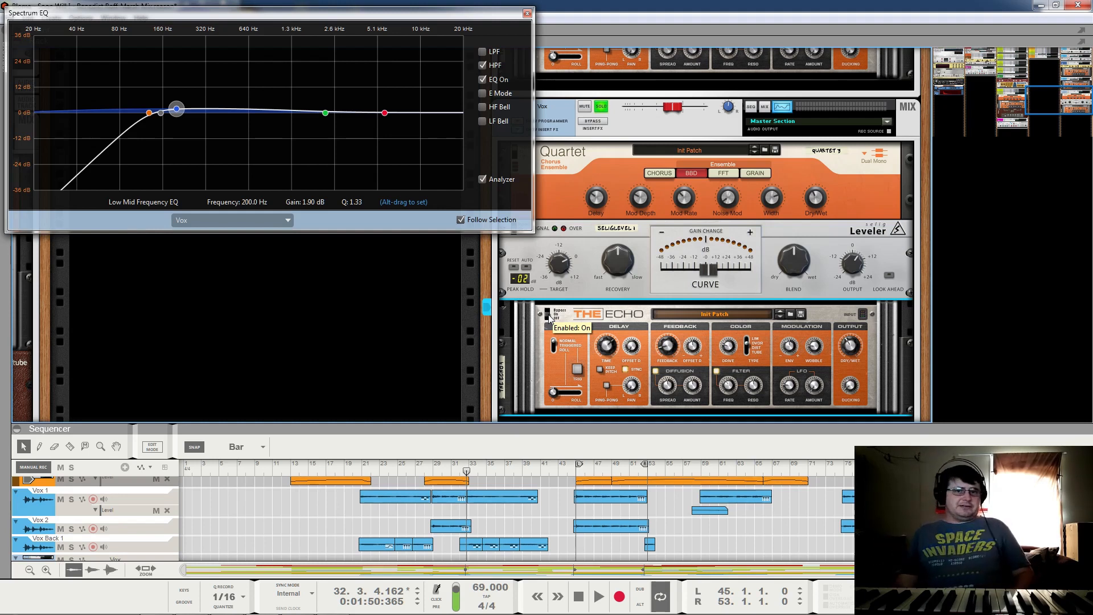
key(space)
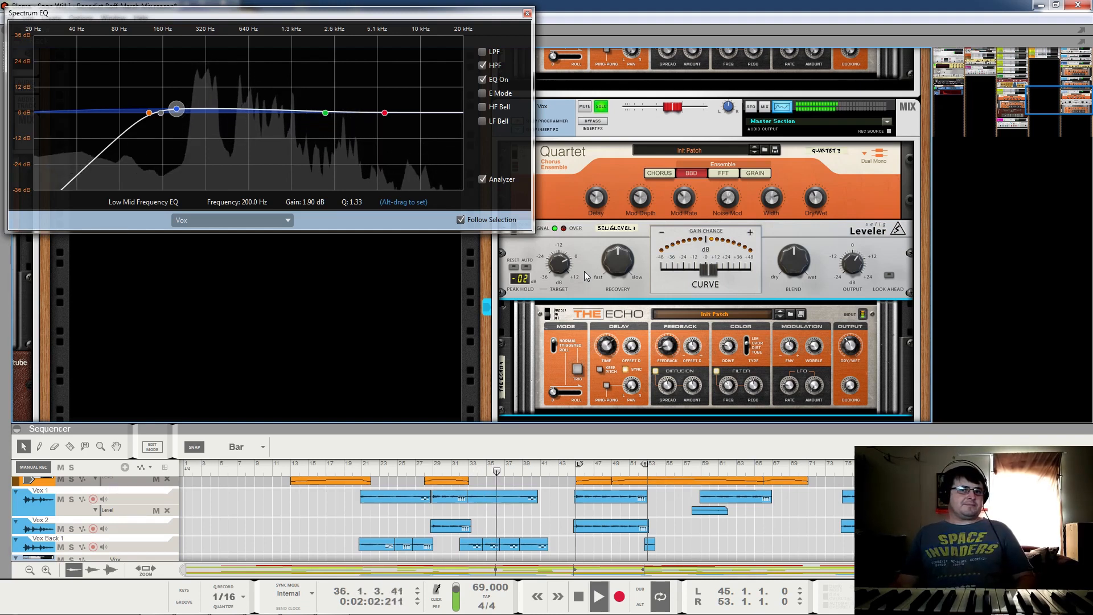
key(space)
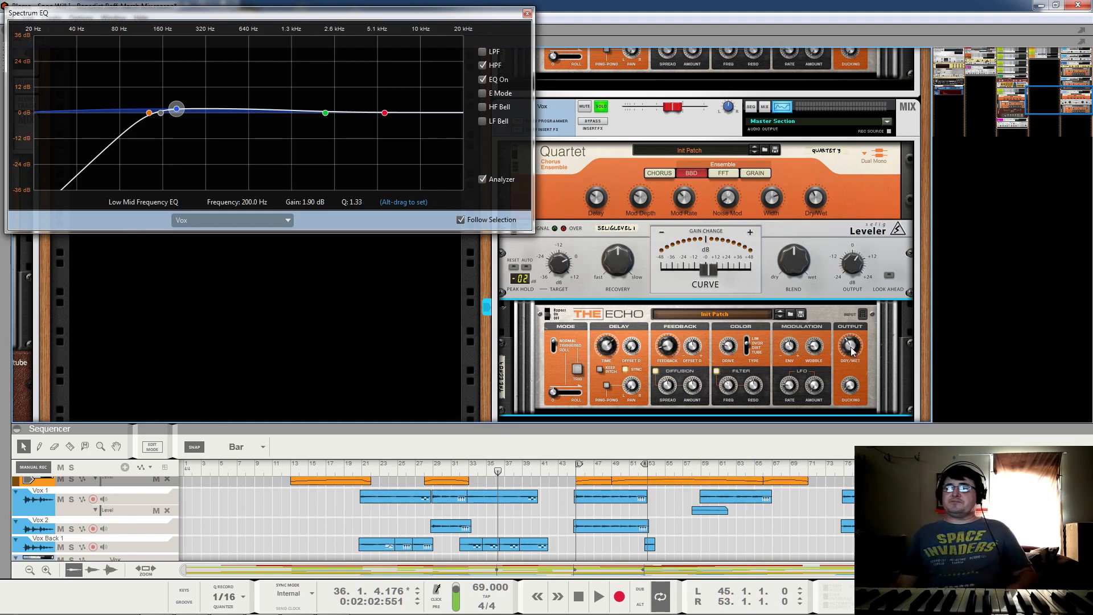
Step: Check the Ducking setting of the Vox bus's Echo and play a short passage from bar 36
mouse_move(852, 390)
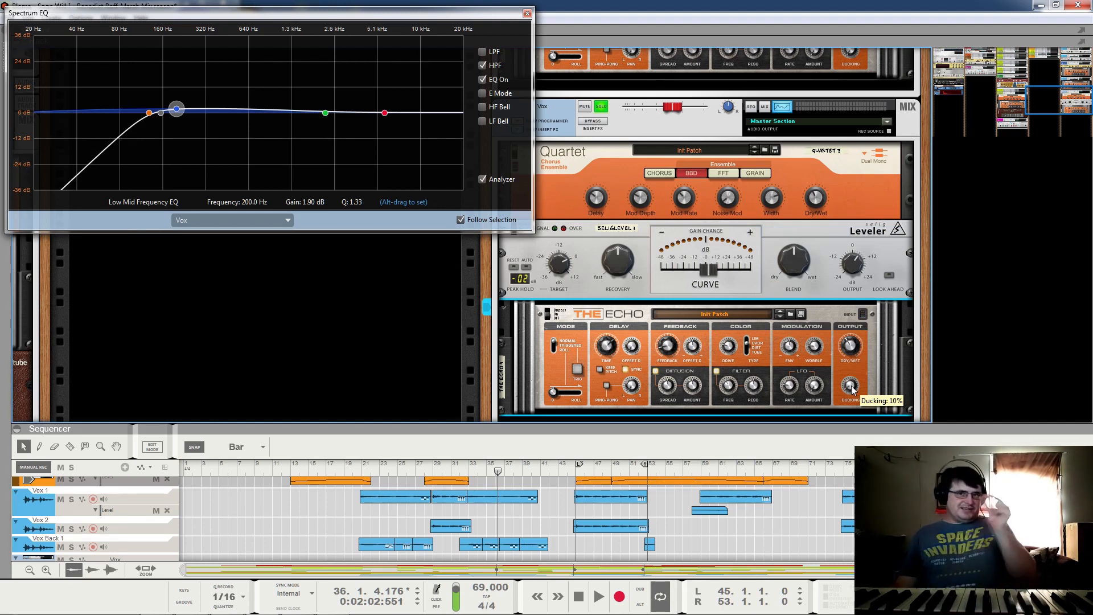
key(space)
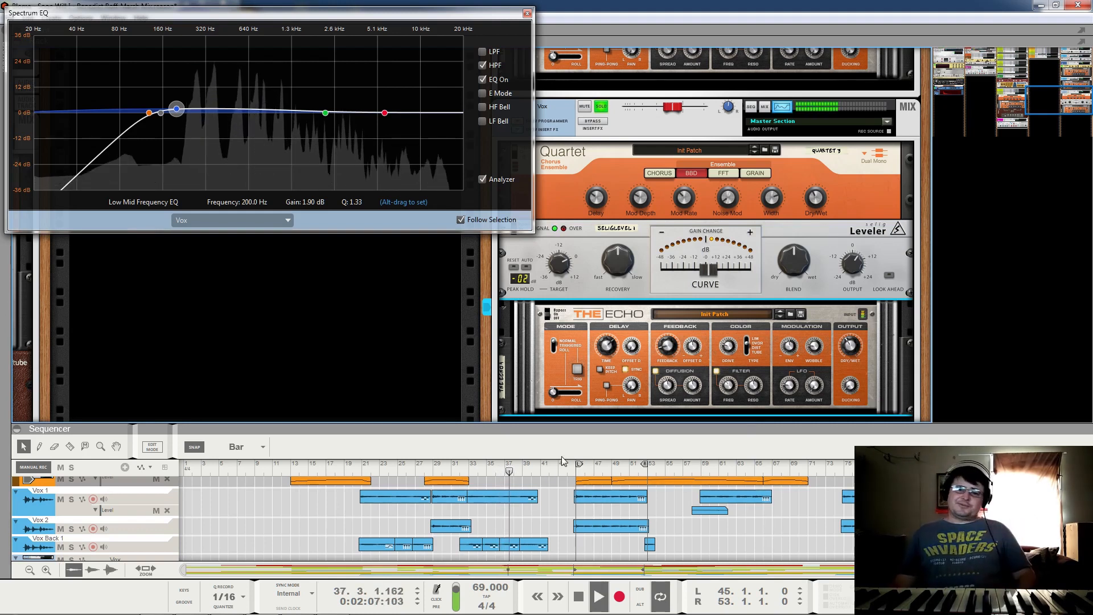
key(space)
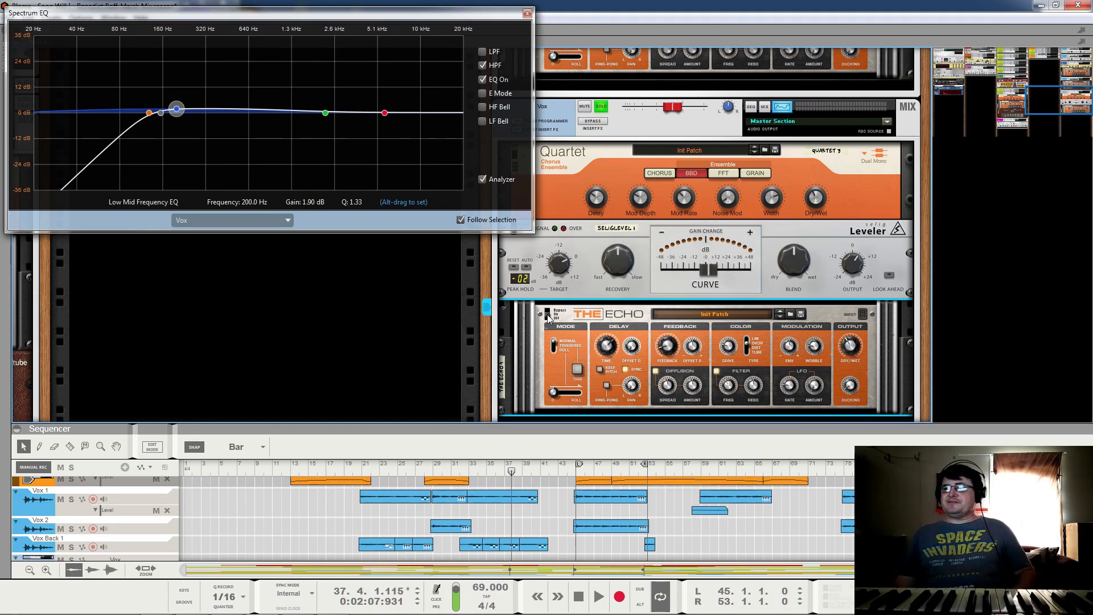
Step: Bring the Vox bus's Quartet chorus into view and switch it from bypass back to on
scroll(653, 302, up, 1)
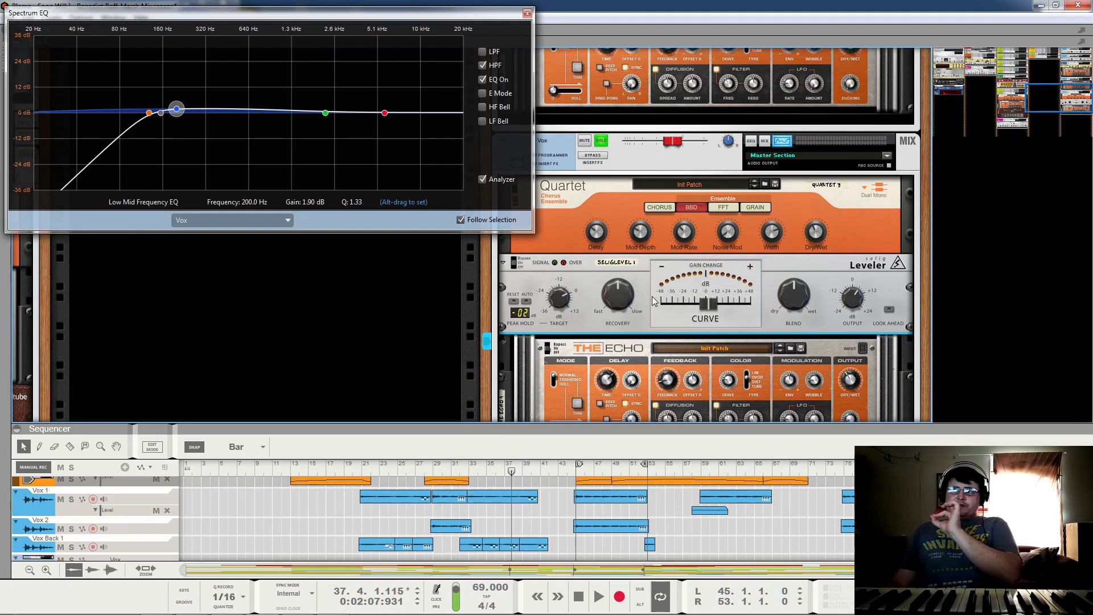
scroll(626, 293, up, 1)
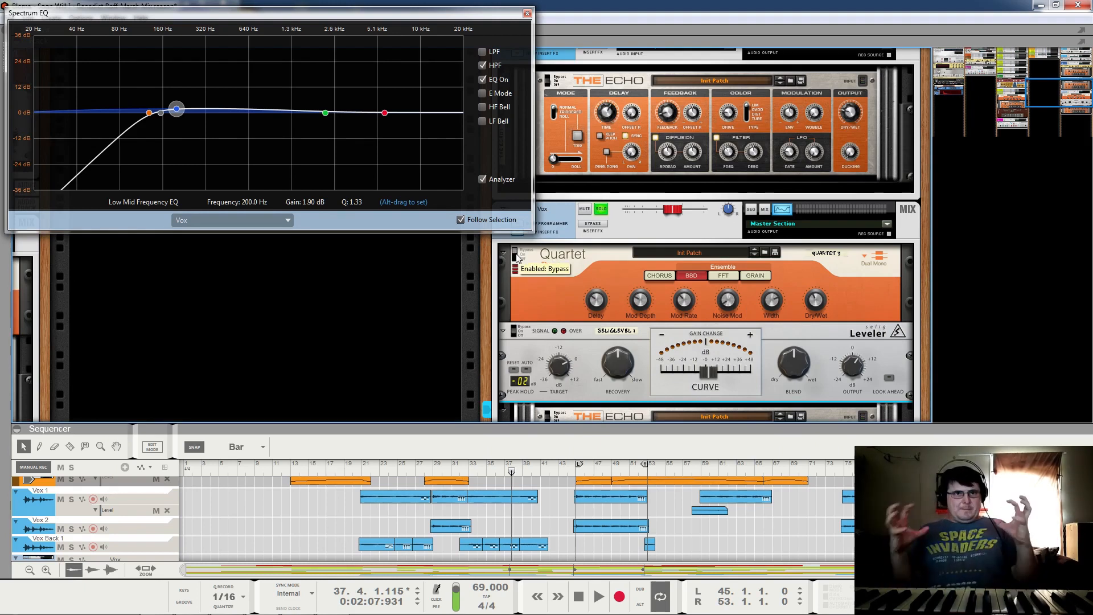
click(516, 257)
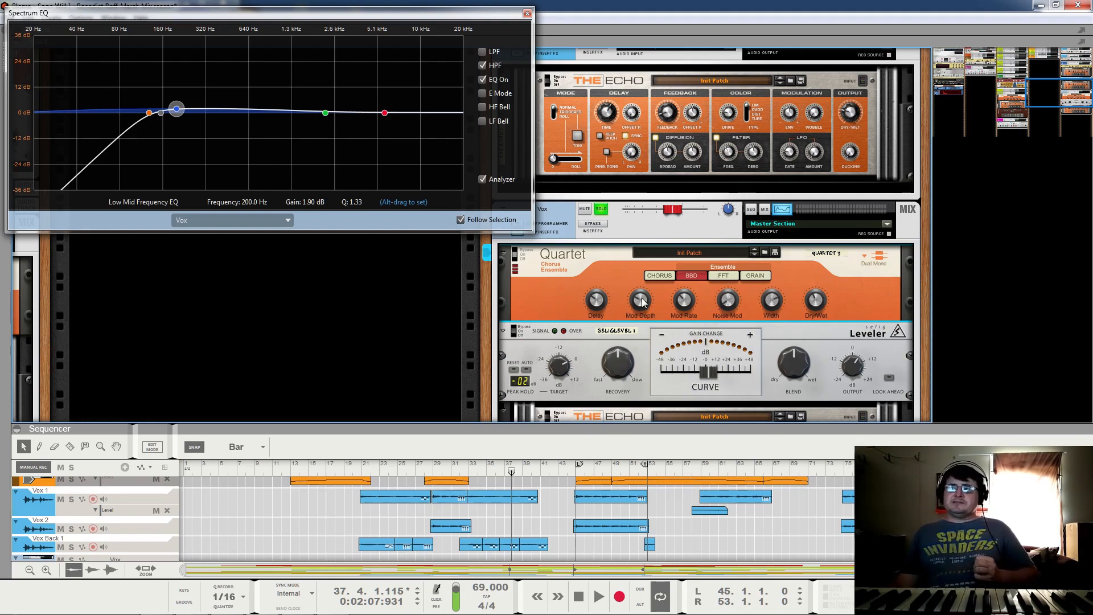
Step: Check the Mod Depth, Mod Rate, Noise Mod, Width and Dry/Wet settings of the Vox bus's Quartet
mouse_move(643, 302)
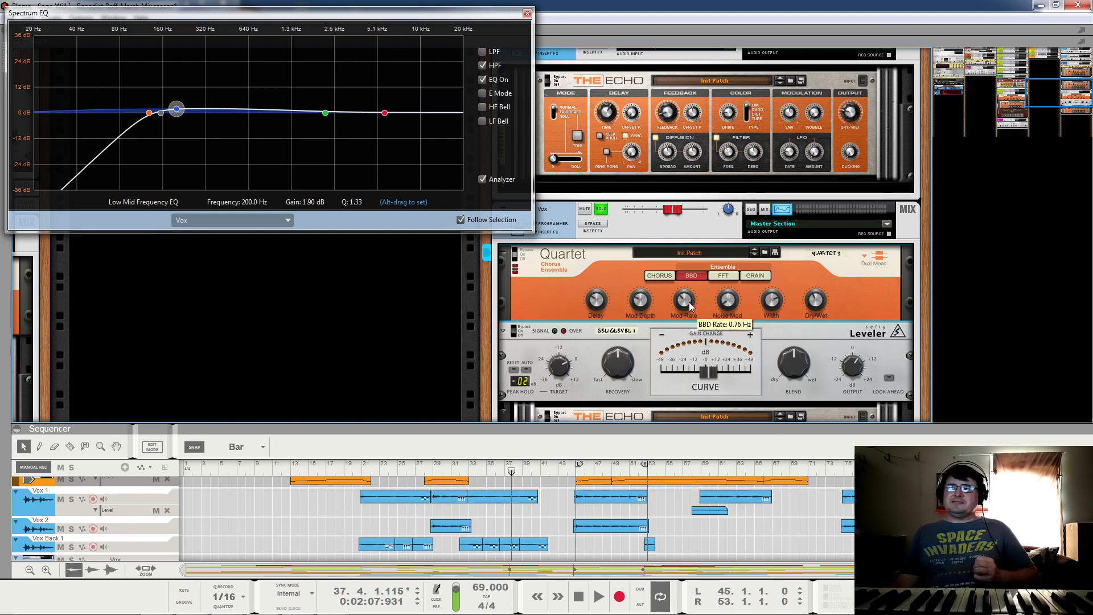
mouse_move(728, 309)
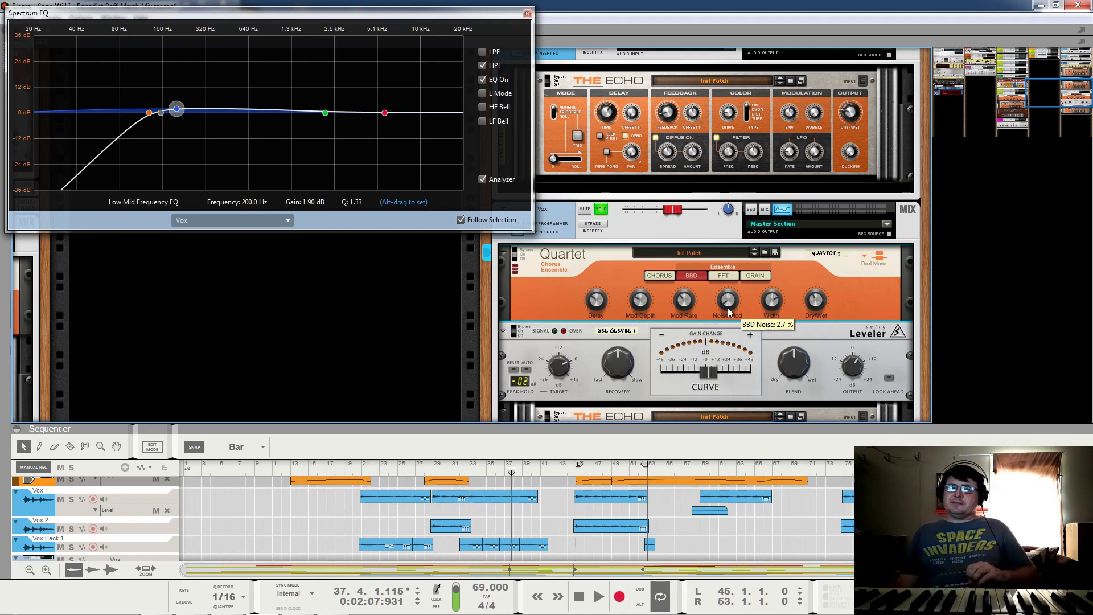
mouse_move(780, 300)
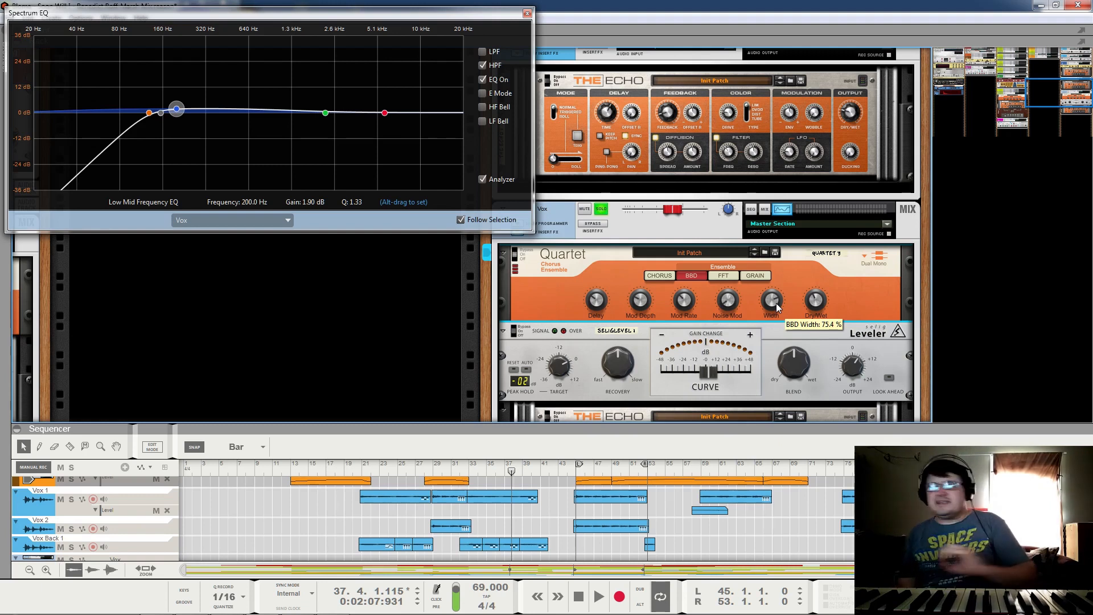
mouse_move(823, 297)
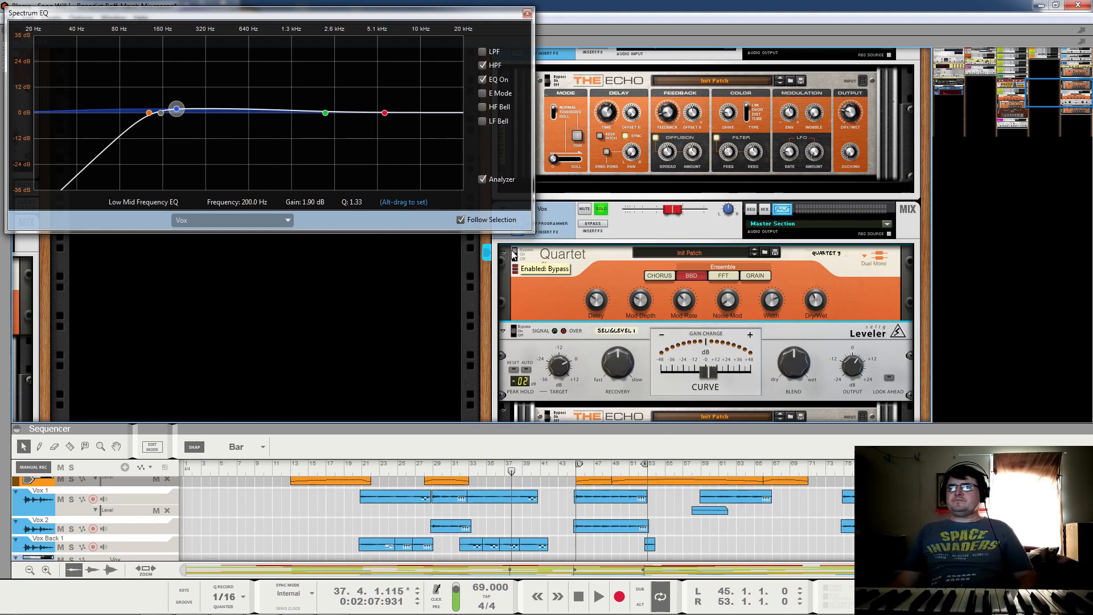
Step: Play the Vox bus from about bar 34 with its Quartet bypassed, switch the Quartet back on to compare, then stop playback
click(482, 467)
key(space)
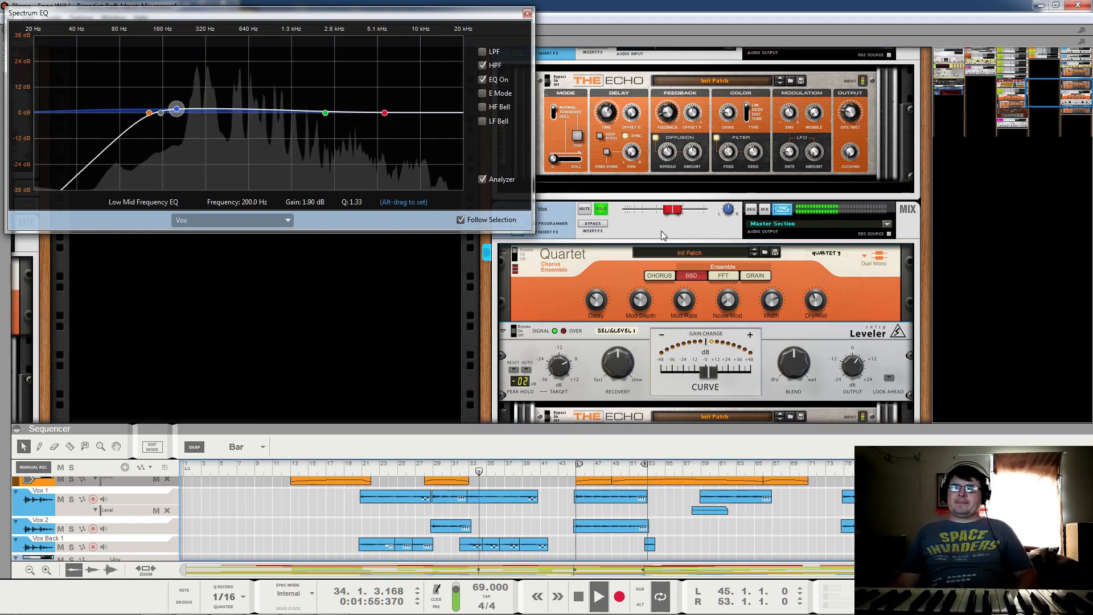
click(516, 251)
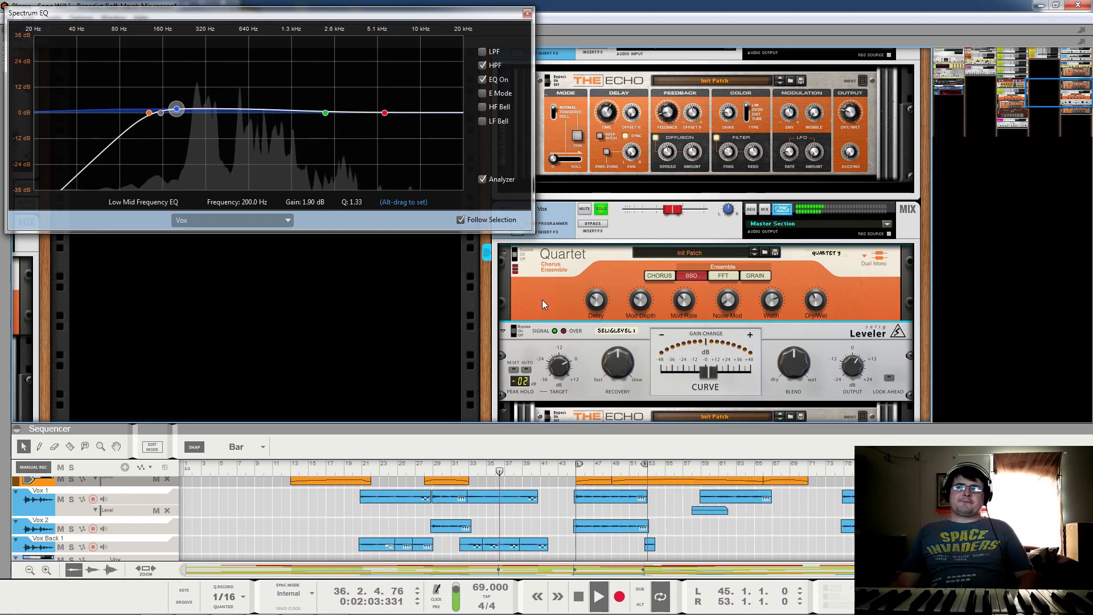
key(space)
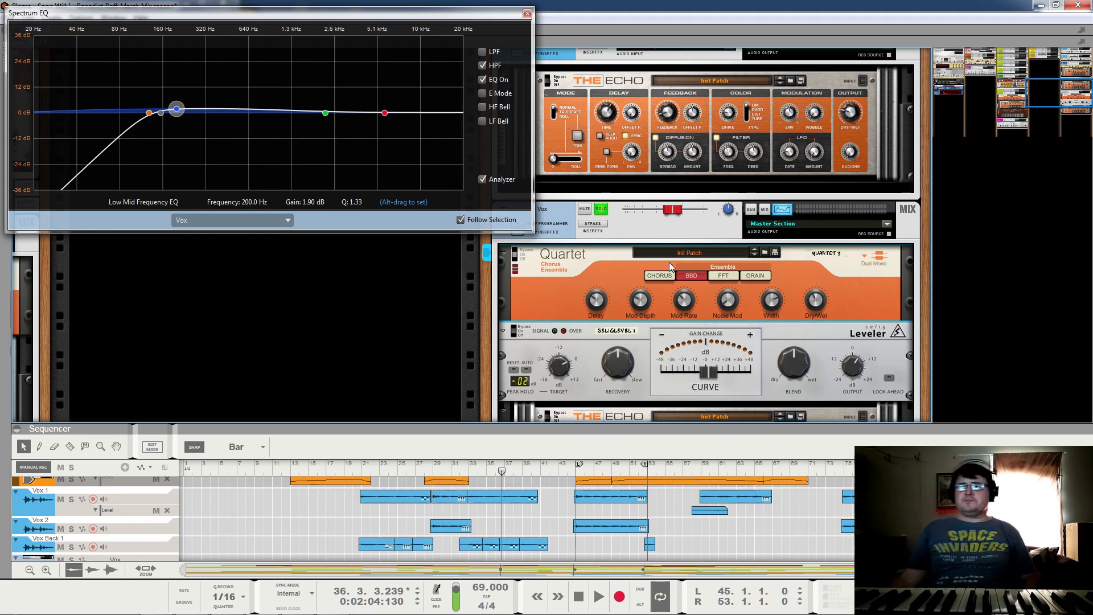
Step: Play two short passages of the soloed Vox bus starting from bar 82, stopping after each
click(601, 209)
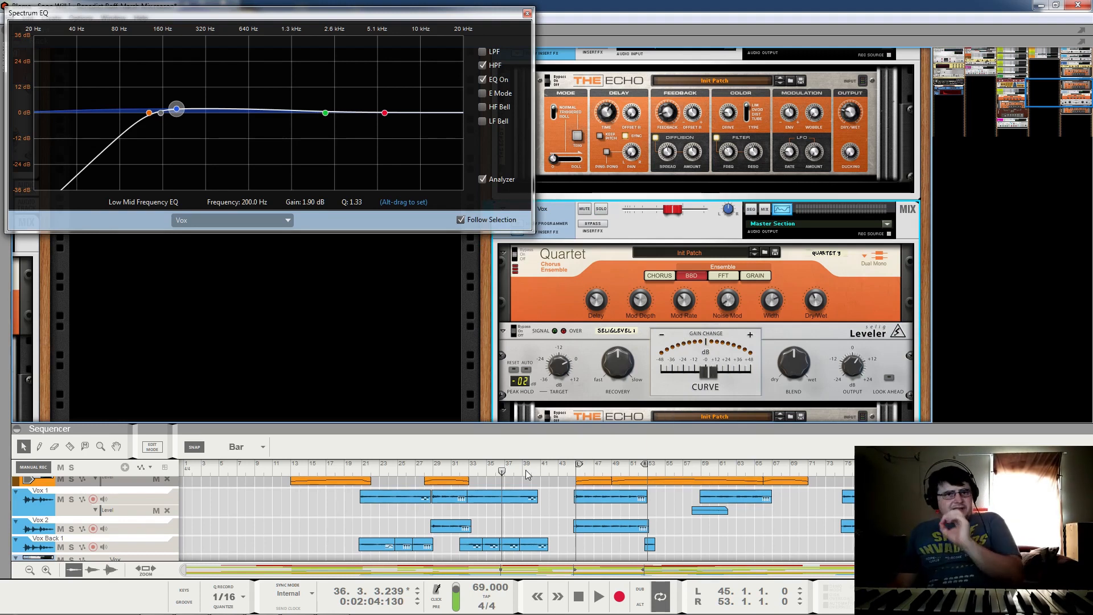
scroll(514, 519, down, 2)
scroll(518, 519, up, 2)
scroll(569, 516, down, 2)
scroll(741, 521, up, 2)
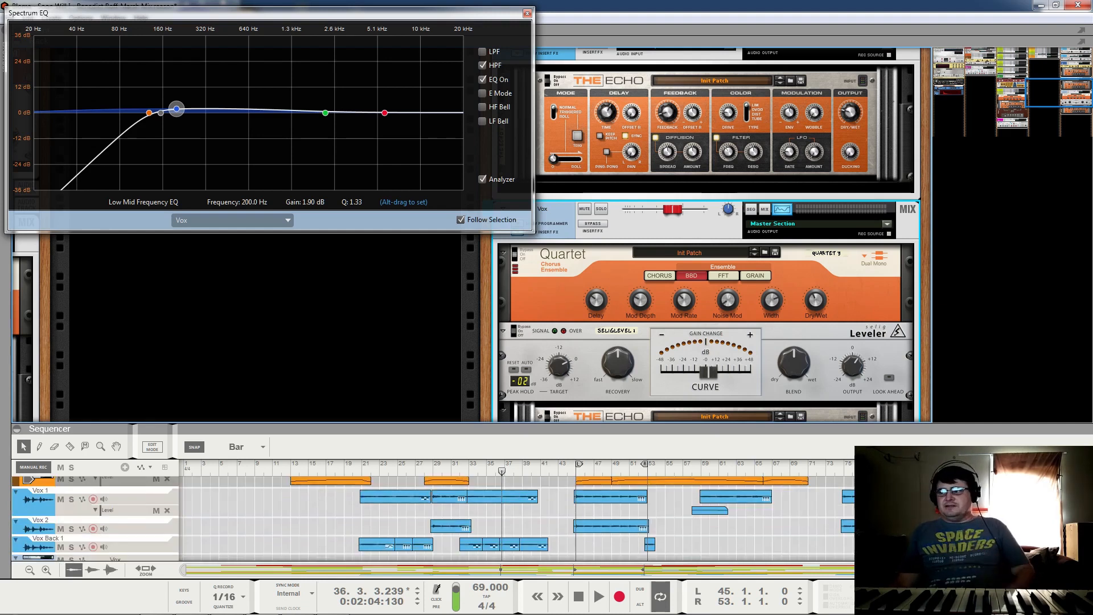
click(602, 211)
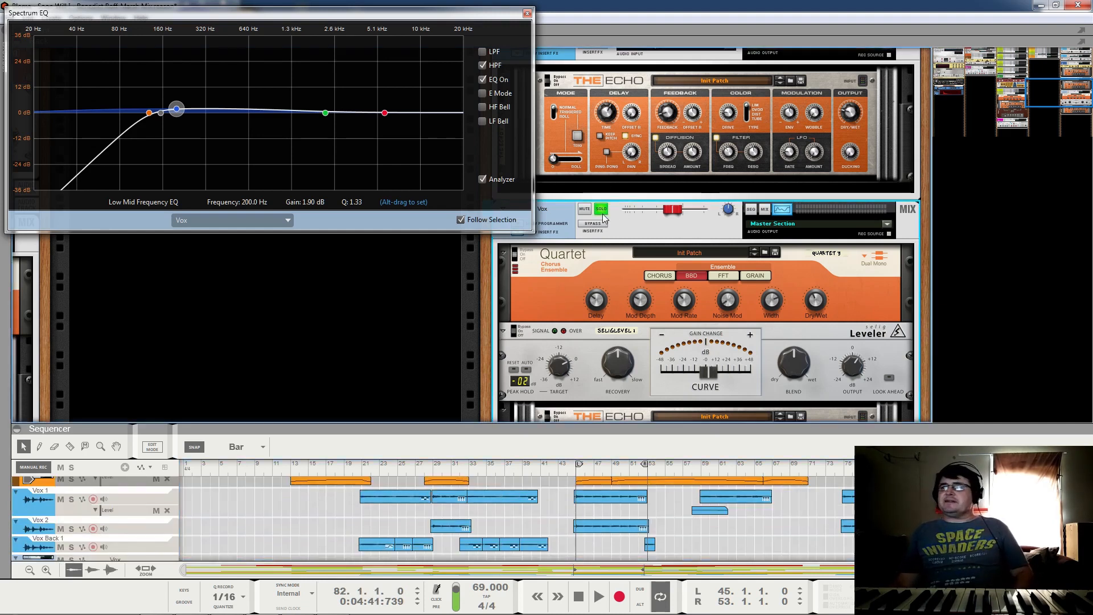
key(space)
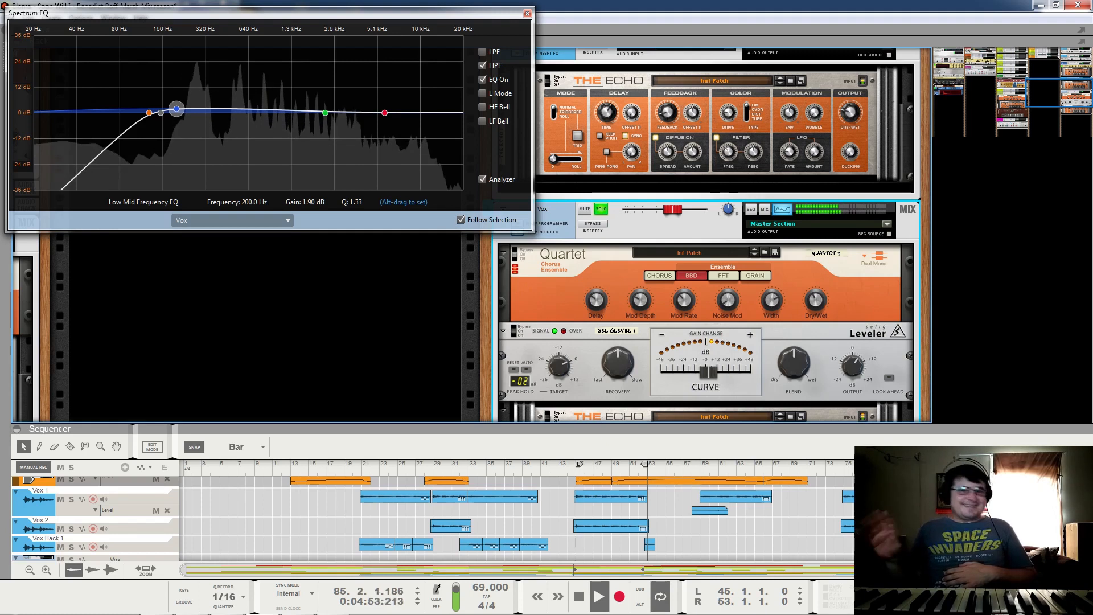
key(space)
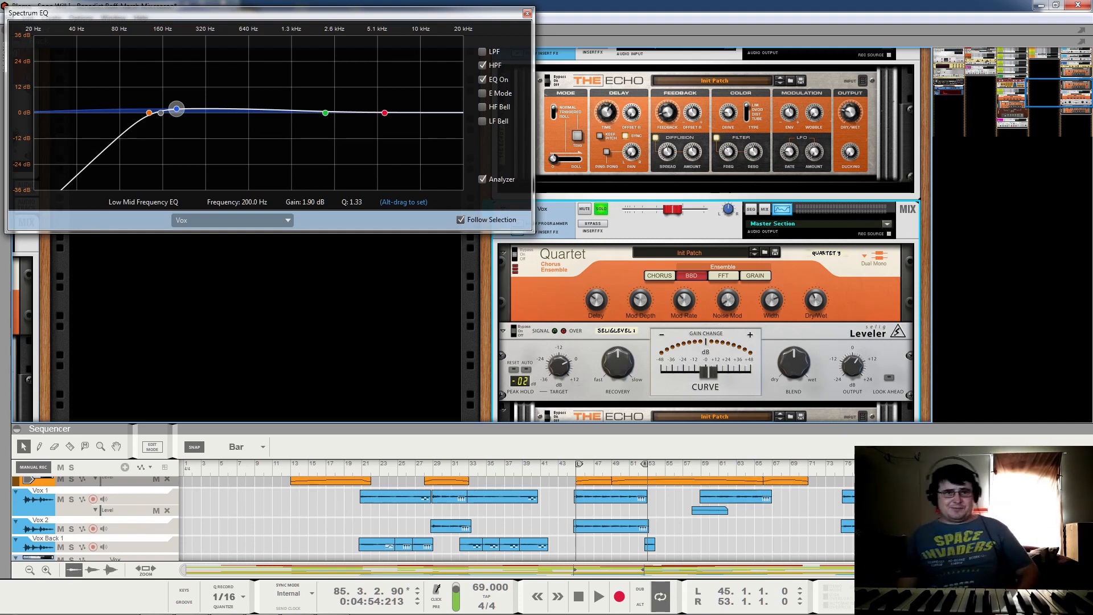
key(space)
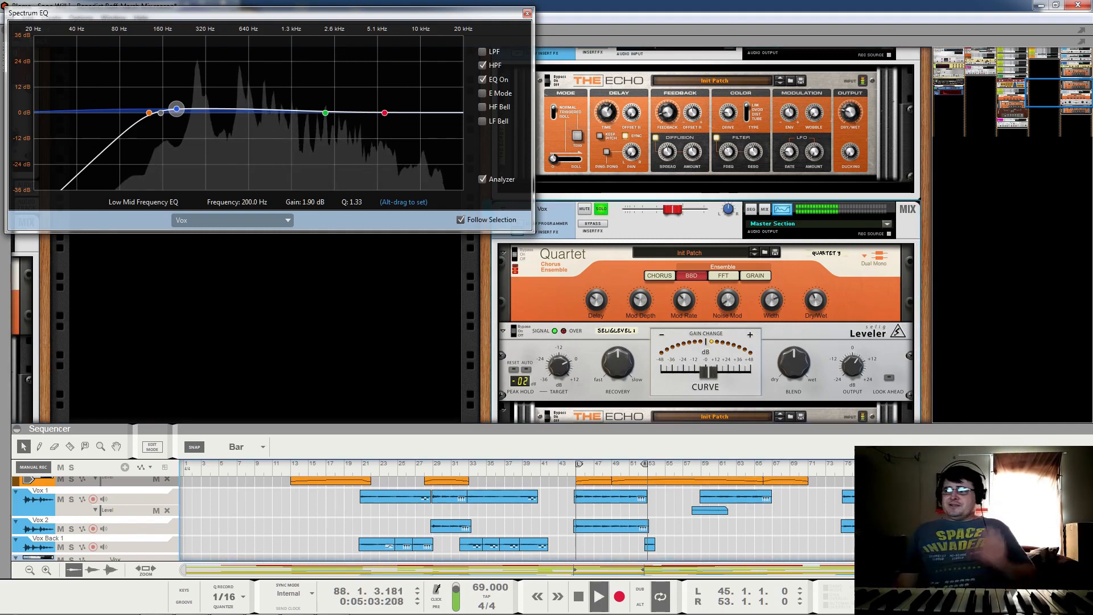
key(space)
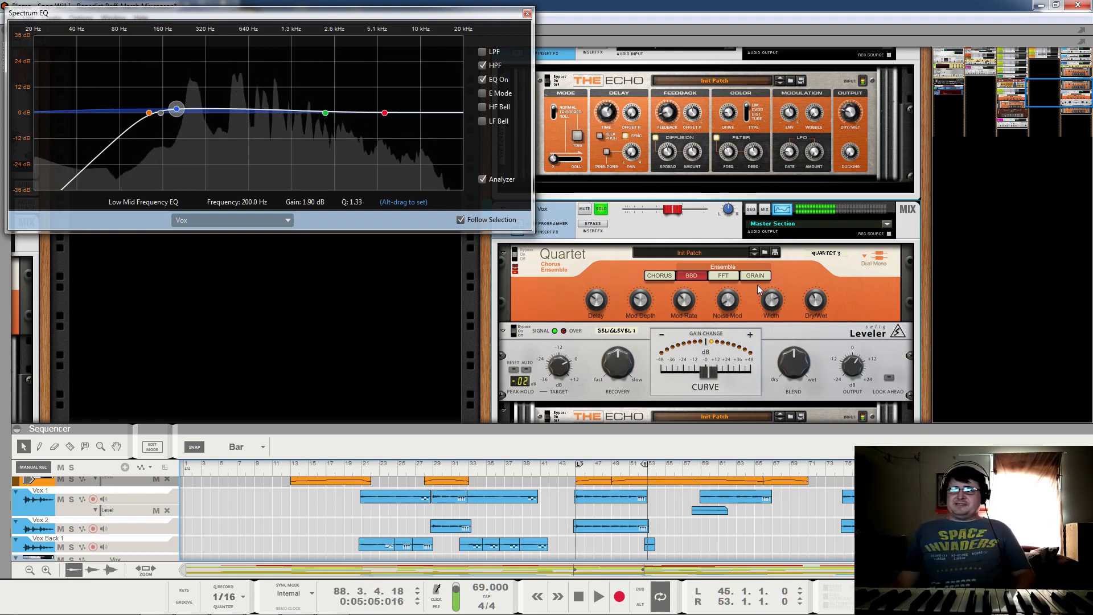
Step: Examine the pan settings of Vox 2, the Lead Bus and Vox Back 1, and how these channels feed the Vox bus
scroll(575, 307, up, 10)
scroll(585, 314, up, 5)
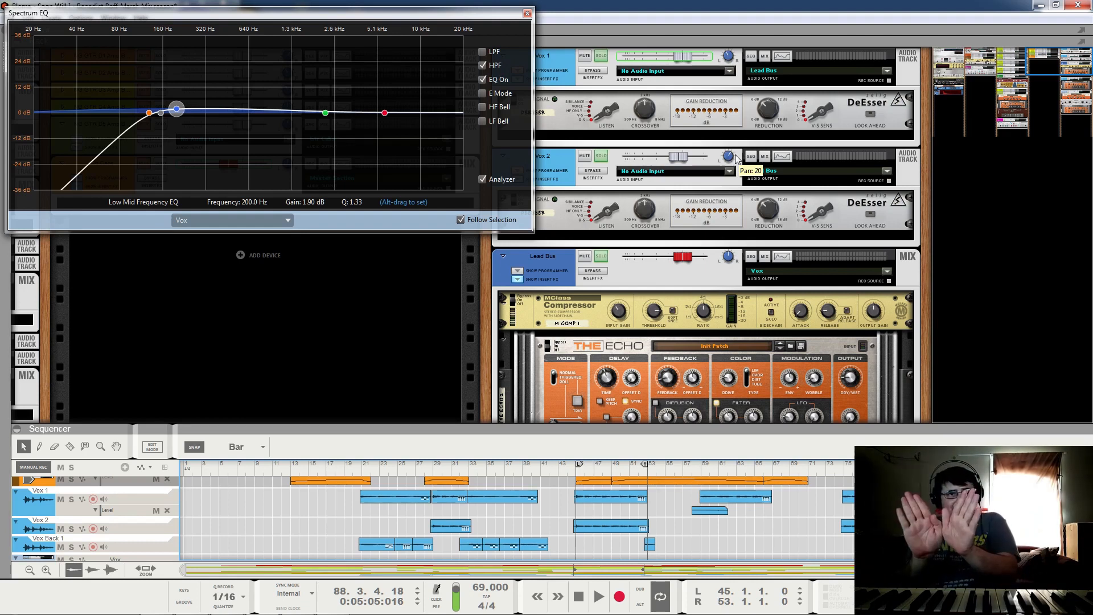
scroll(720, 292, down, 1)
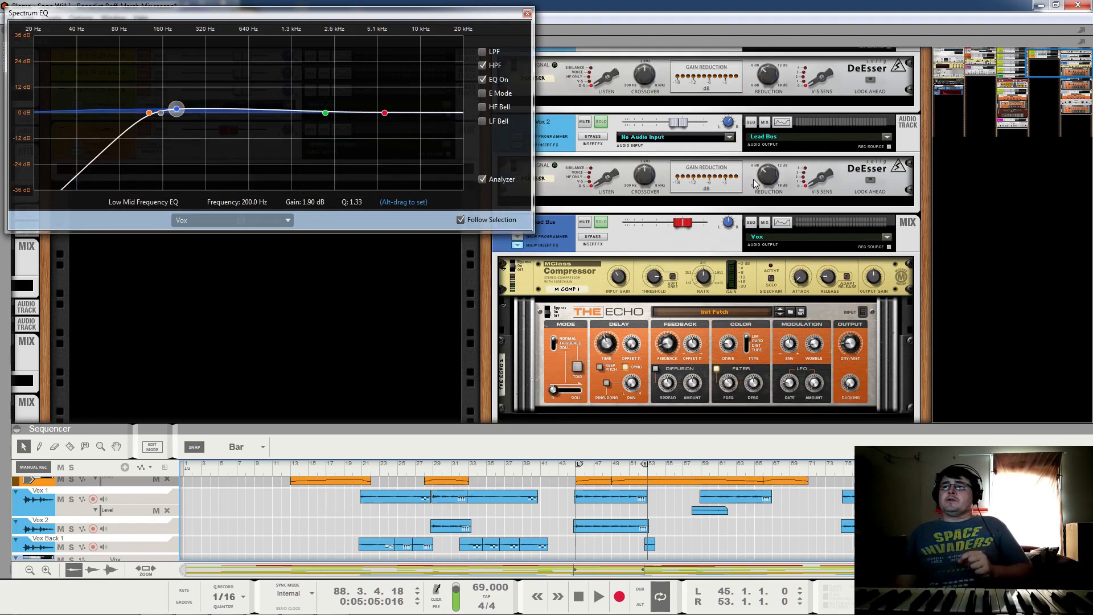
scroll(721, 292, up, 1)
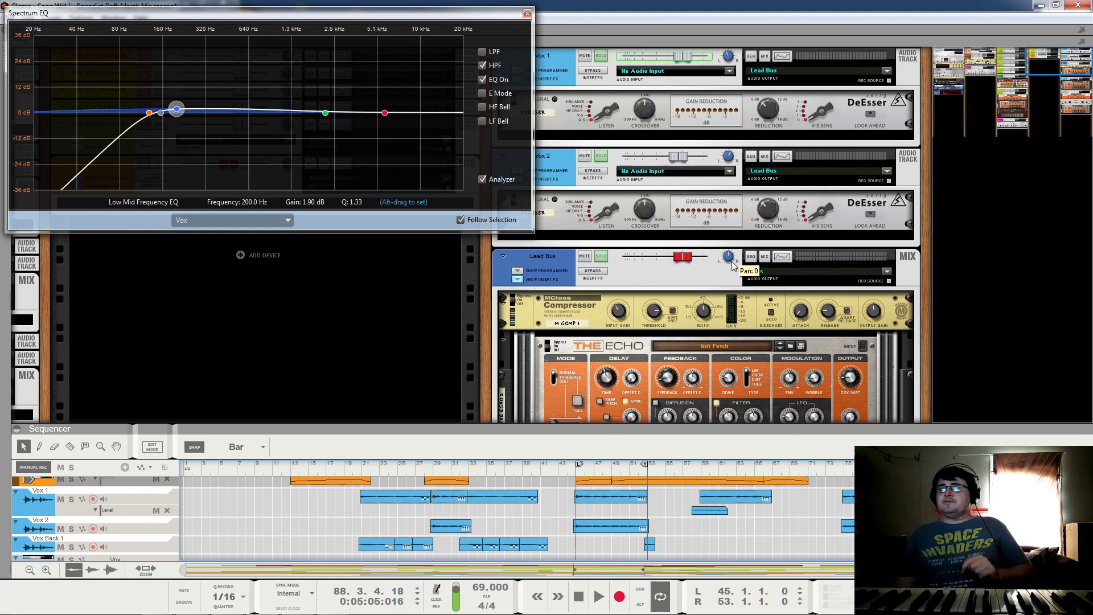
scroll(734, 266, down, 7)
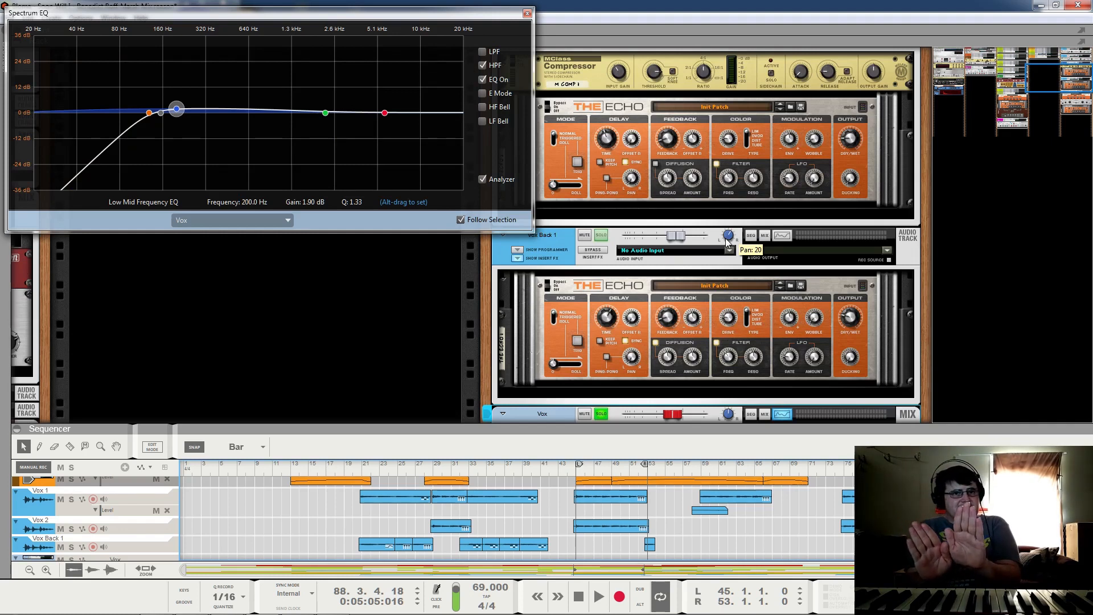
scroll(726, 242, up, 6)
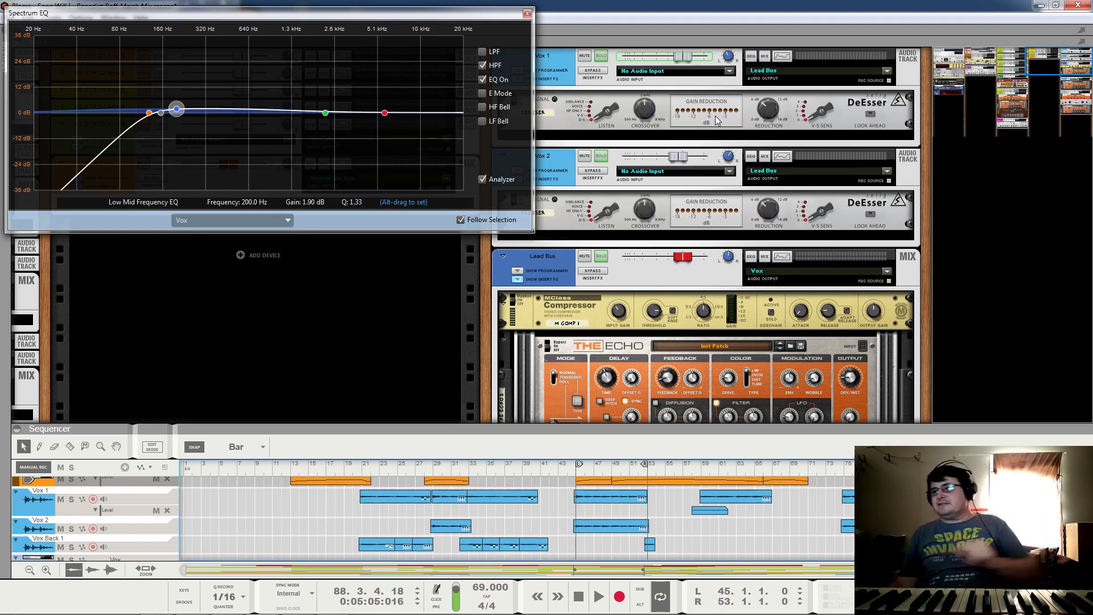
scroll(753, 243, down, 8)
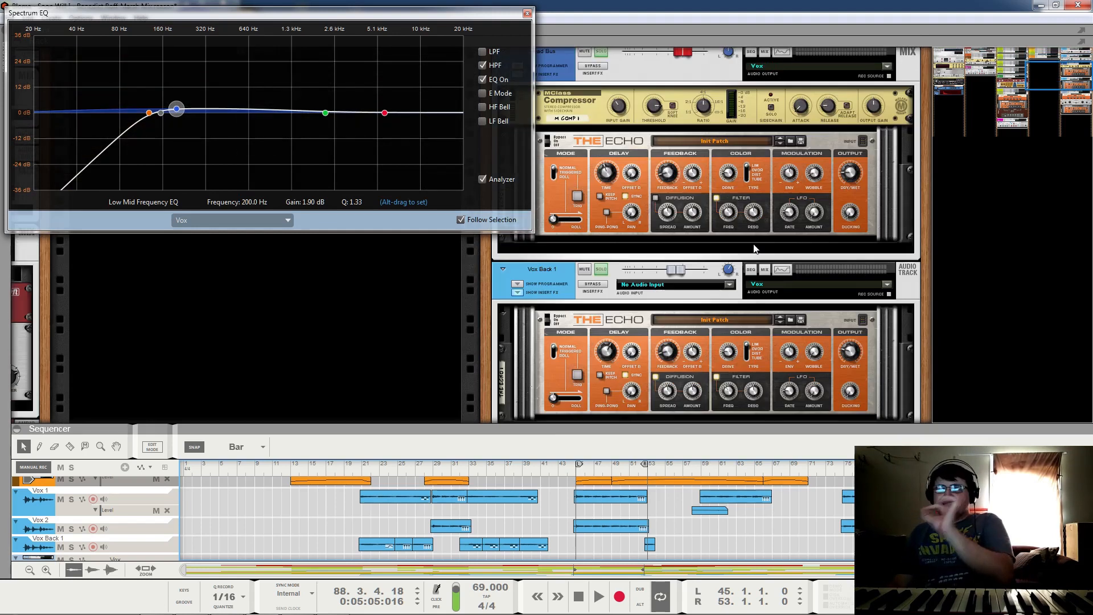
scroll(718, 198, down, 3)
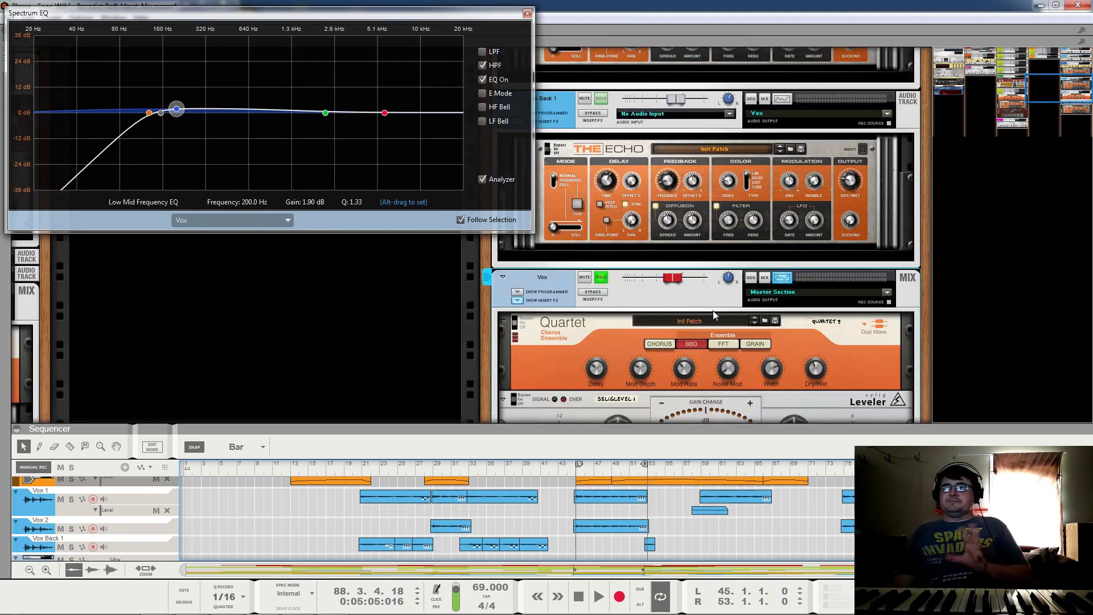
scroll(713, 309, up, 6)
Step: Bring the rhythm guitar tracks GTR D1 to D4 and their buses into view in the sequencer and the rack
scroll(455, 518, up, 2)
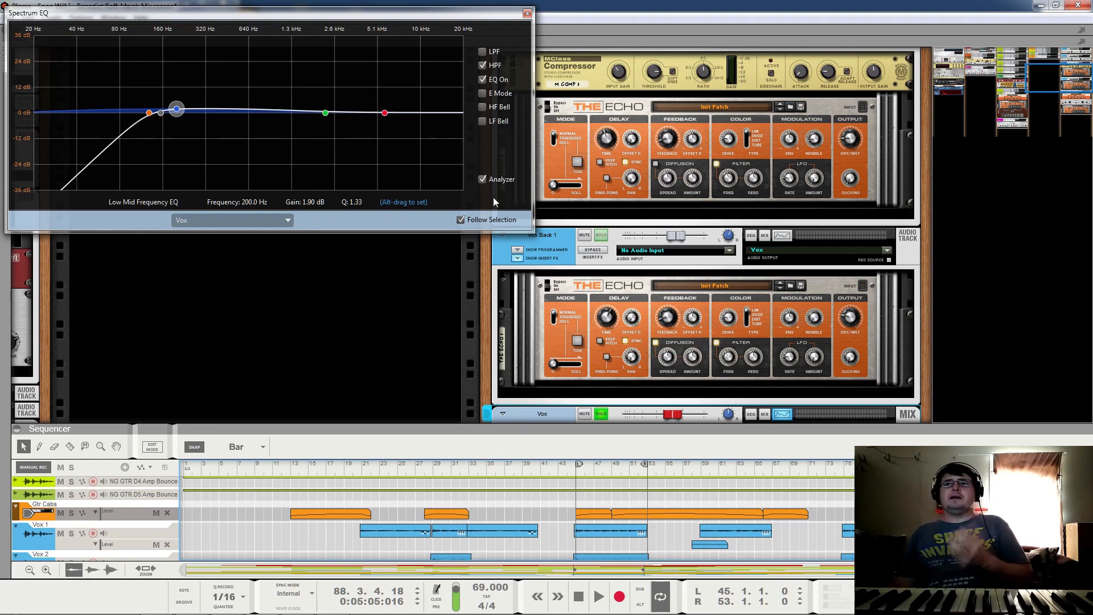
scroll(467, 489, up, 10)
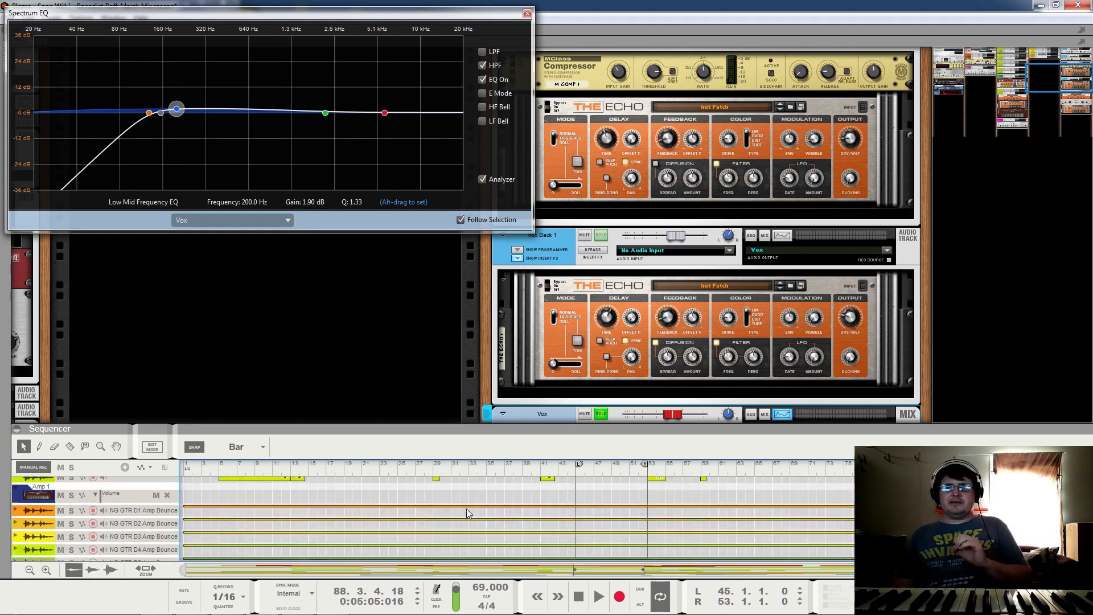
scroll(497, 508, up, 8)
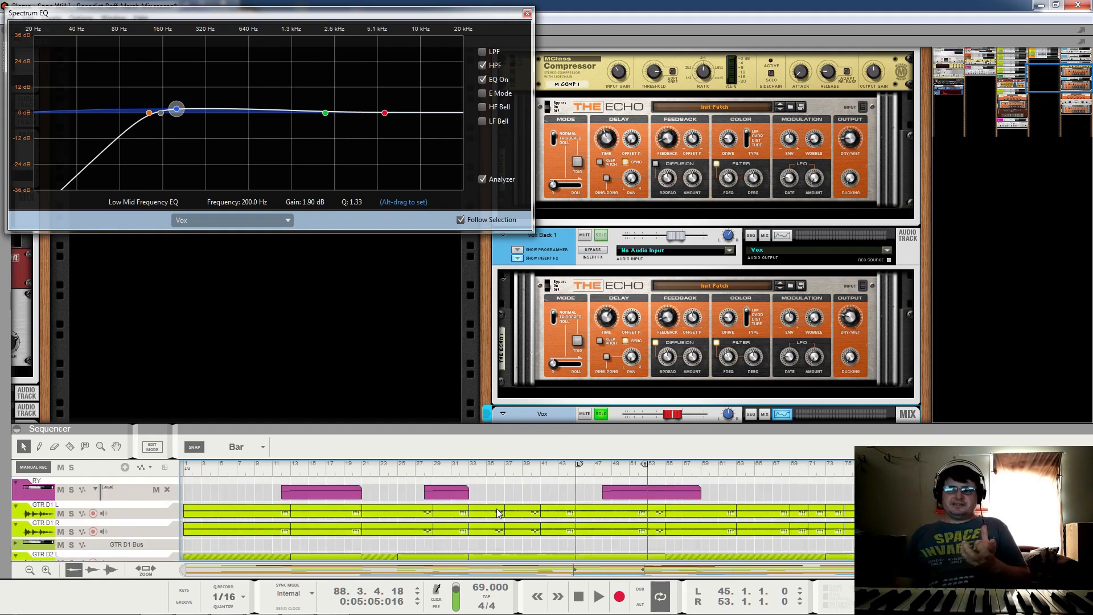
click(1049, 60)
drag(1046, 60, 987, 67)
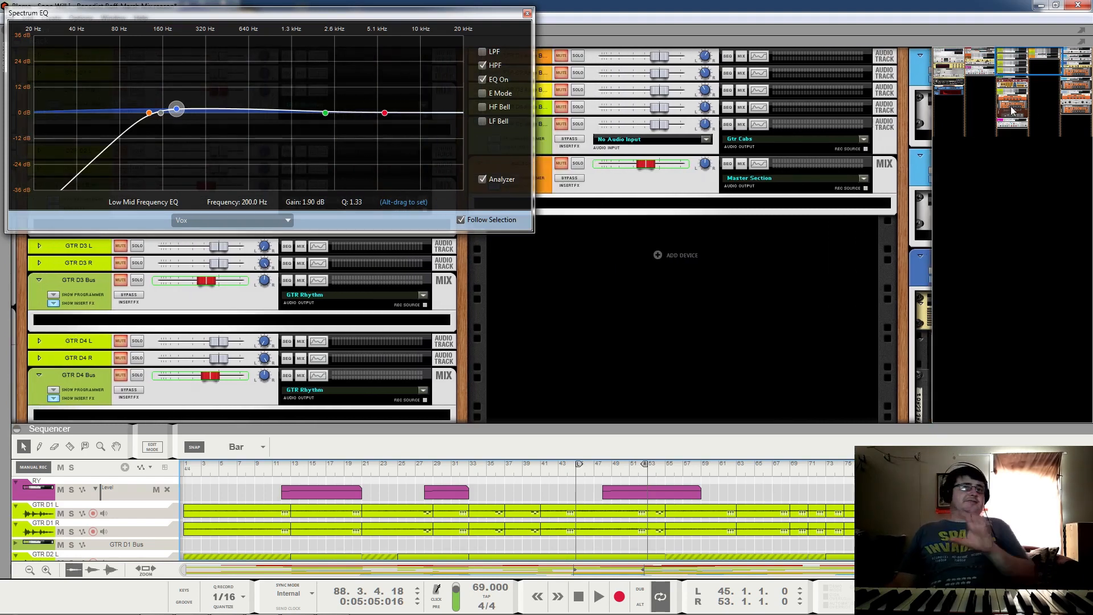
drag(1028, 60, 962, 105)
drag(1004, 62, 971, 61)
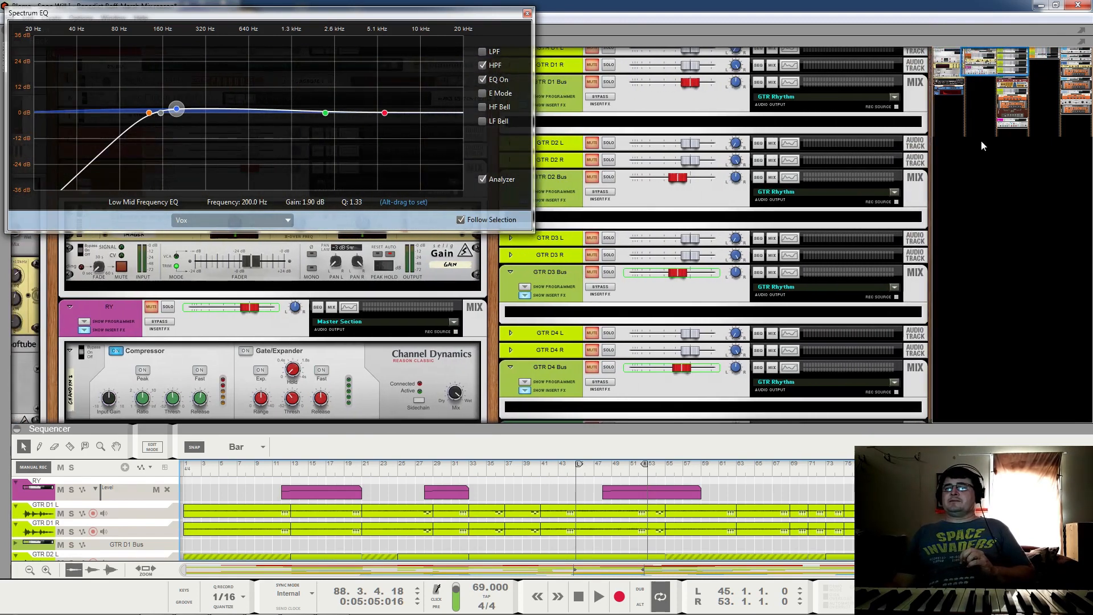
scroll(707, 201, up, 1)
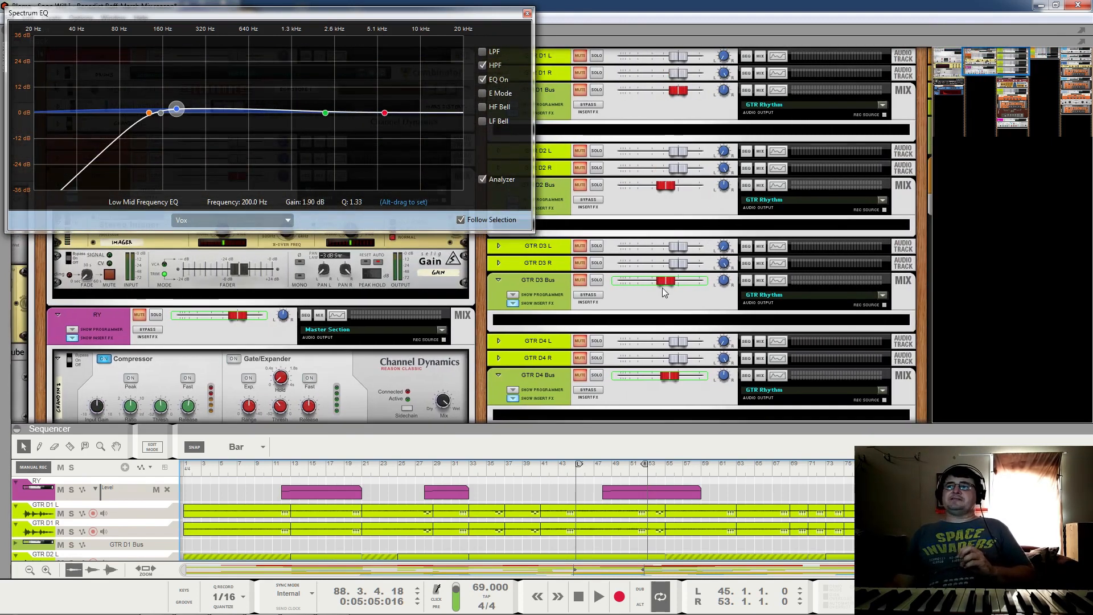
Step: Move and narrow the Spectrum EQ window so that it uncovers the GTR track names in the rack
mouse_move(491, 15)
mouse_down()
mouse_move(489, 37)
mouse_move(487, 7)
mouse_up()
drag(527, 224, 479, 249)
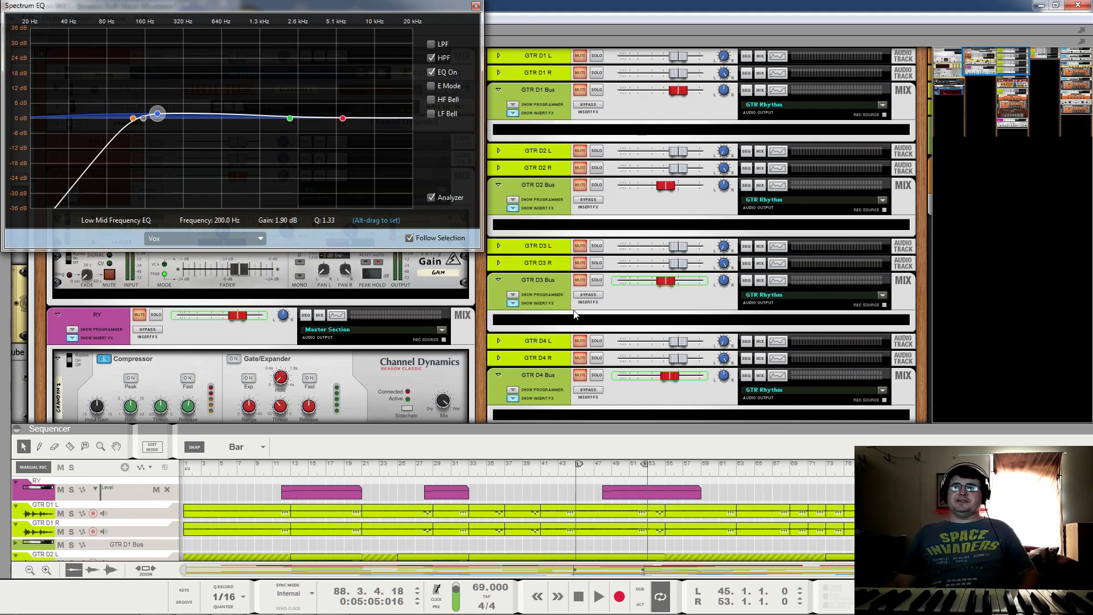
drag(923, 127, 927, 1)
scroll(828, 234, up, 5)
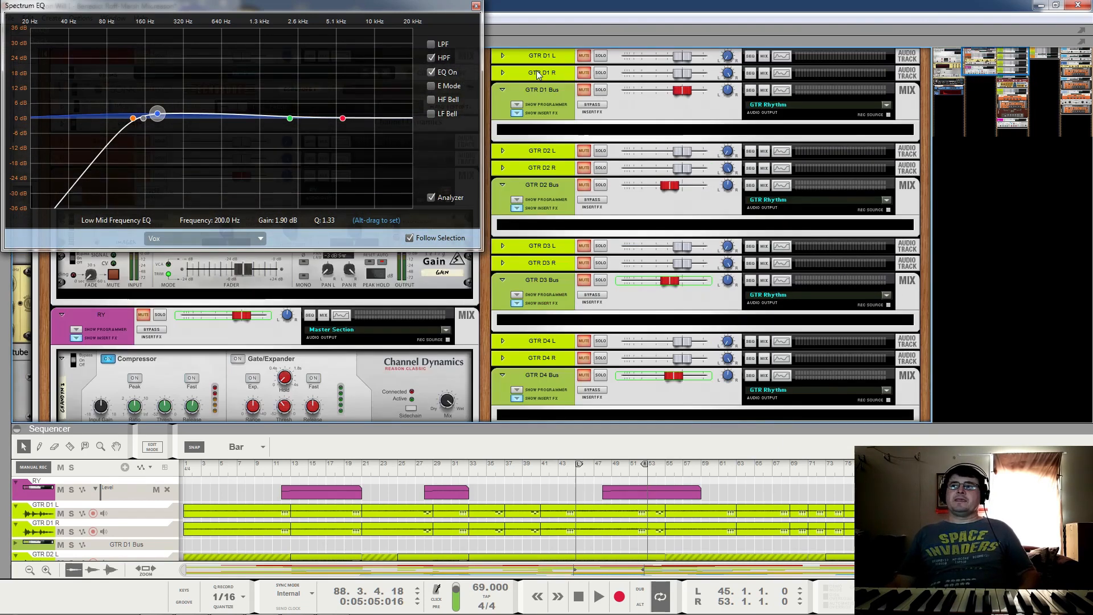
Step: Unfold the GTR D1 L track, show and hide its insert effects, and fold the track again
click(503, 56)
click(513, 79)
click(513, 79)
click(497, 56)
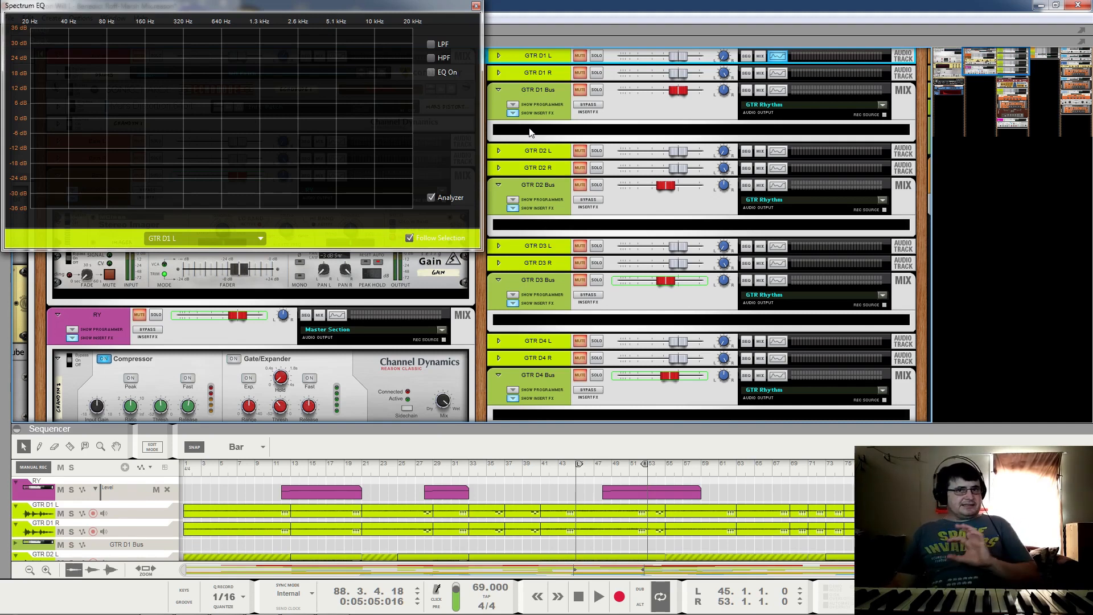
Step: Inspect the NG GTR D5 Amp Bounce track's insert effects and the unfolded NG GTR D4 Amp Bounce track, then fold both tracks
drag(968, 61, 999, 61)
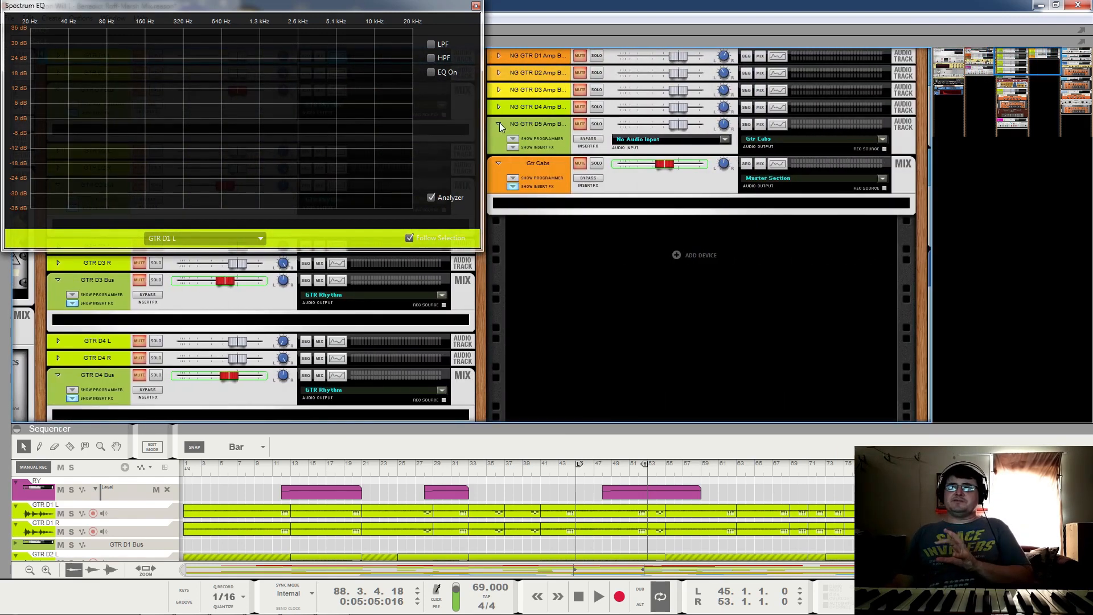
click(513, 148)
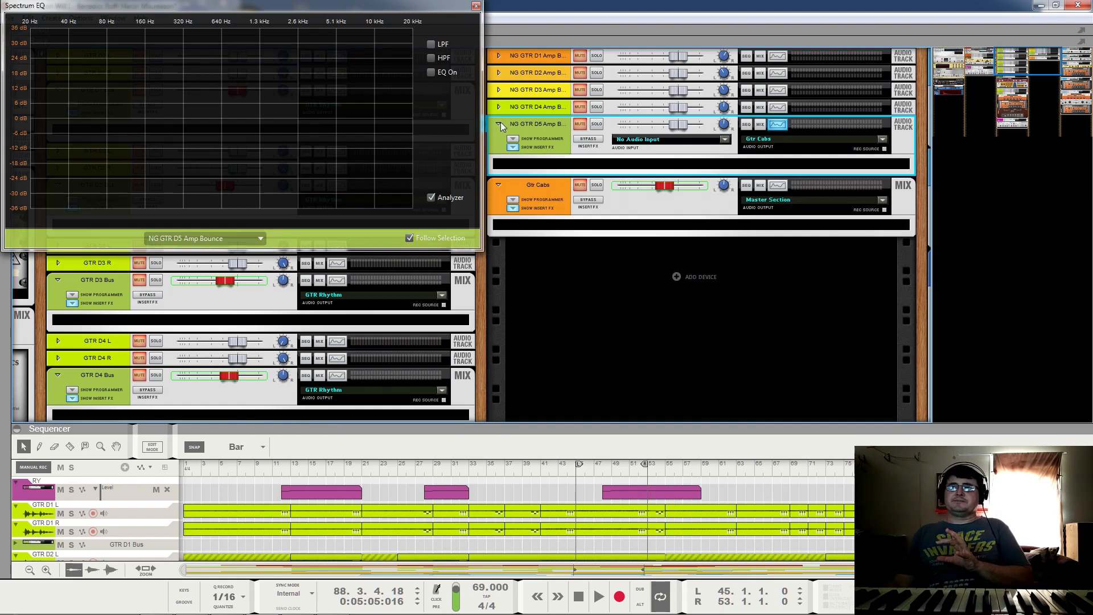
click(499, 107)
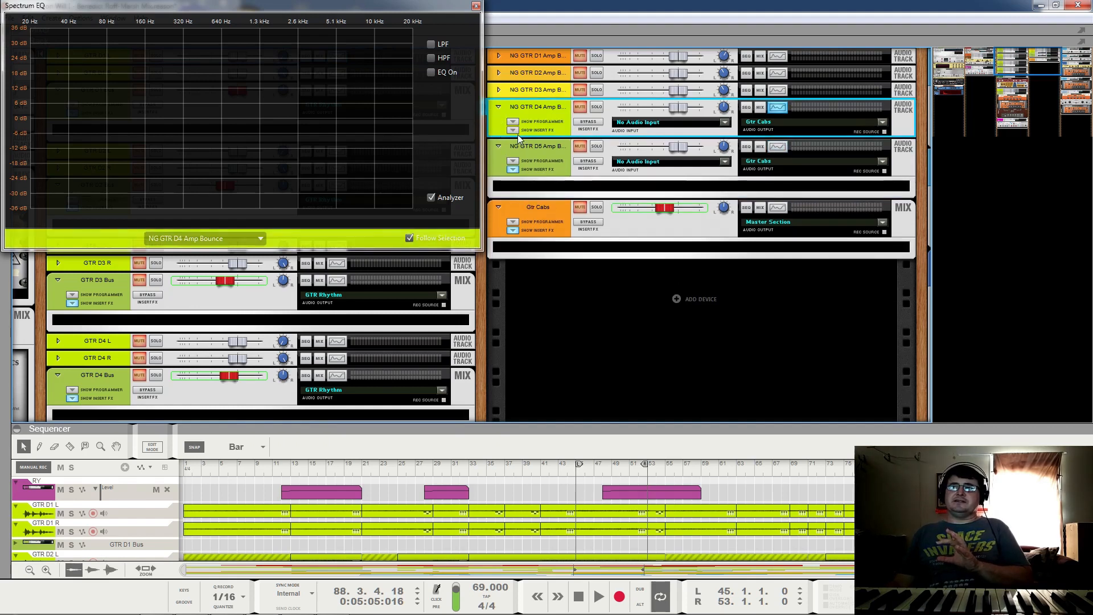
click(499, 107)
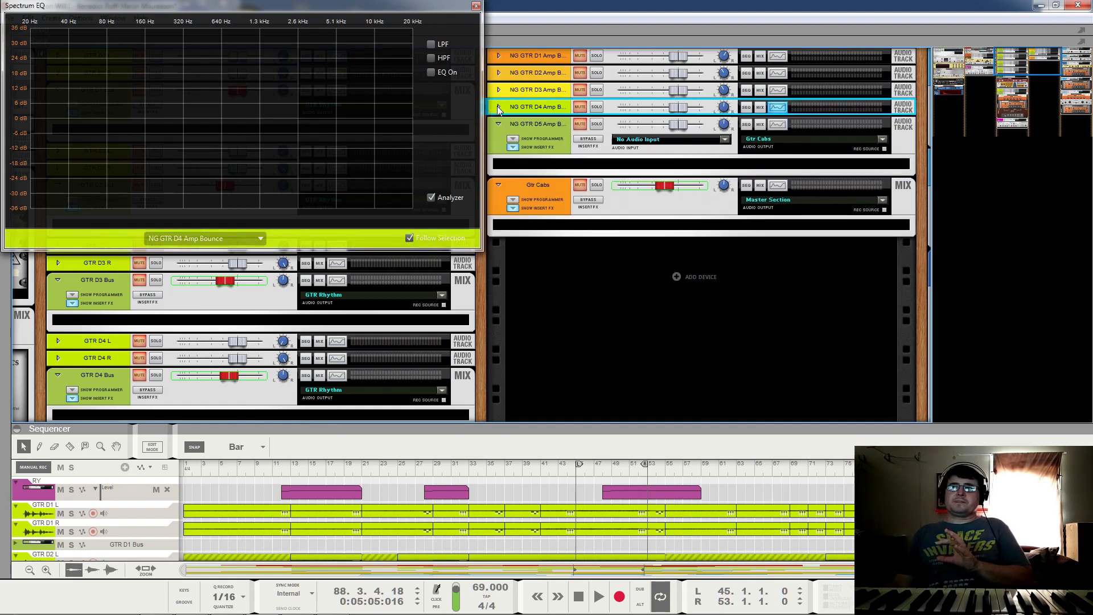
click(499, 124)
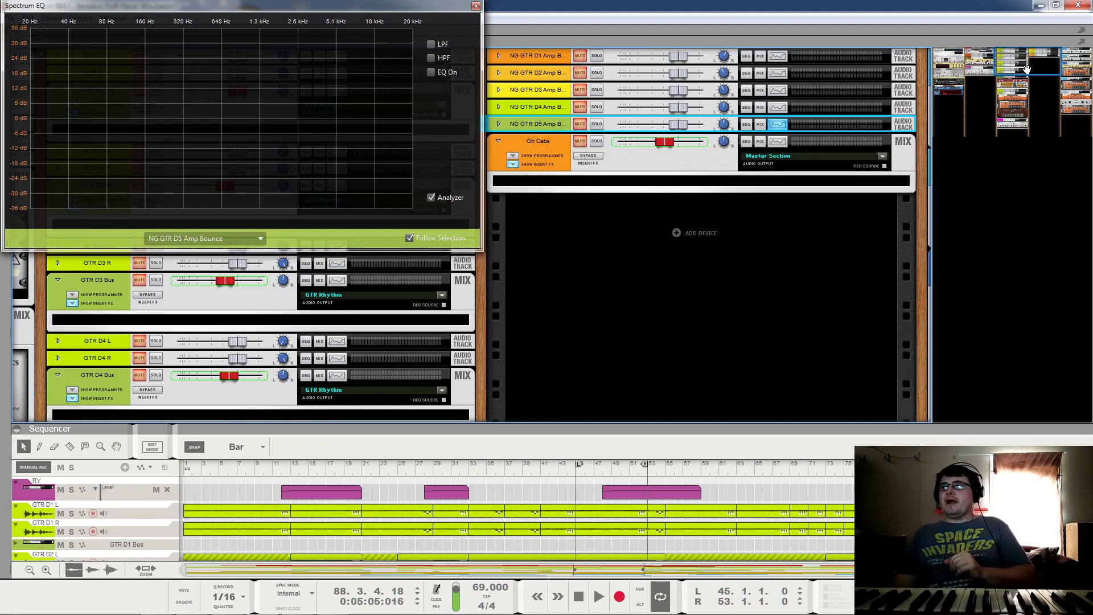
Step: Turn off solo on the Vox bus and solo the Guitars bus in the rack
drag(1028, 64, 1050, 58)
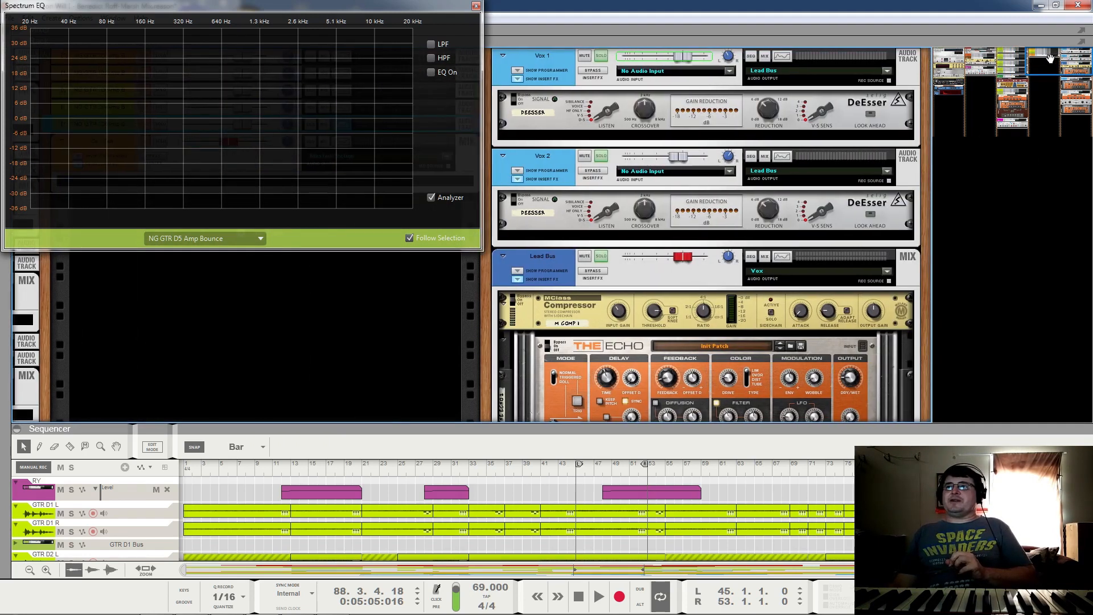
scroll(811, 293, down, 5)
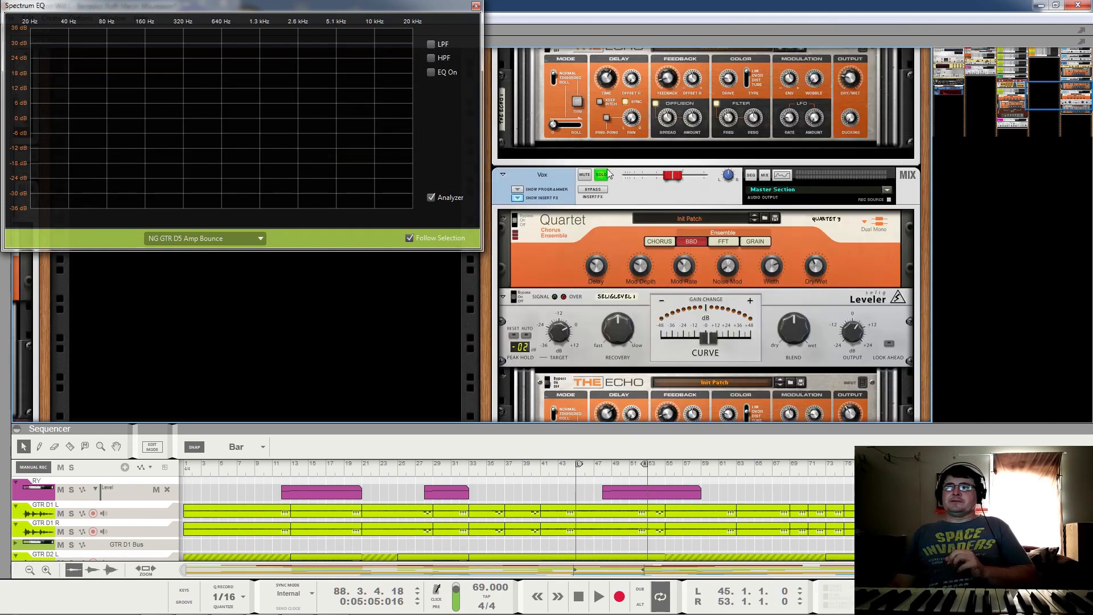
click(606, 173)
scroll(760, 271, down, 6)
drag(1051, 108, 991, 121)
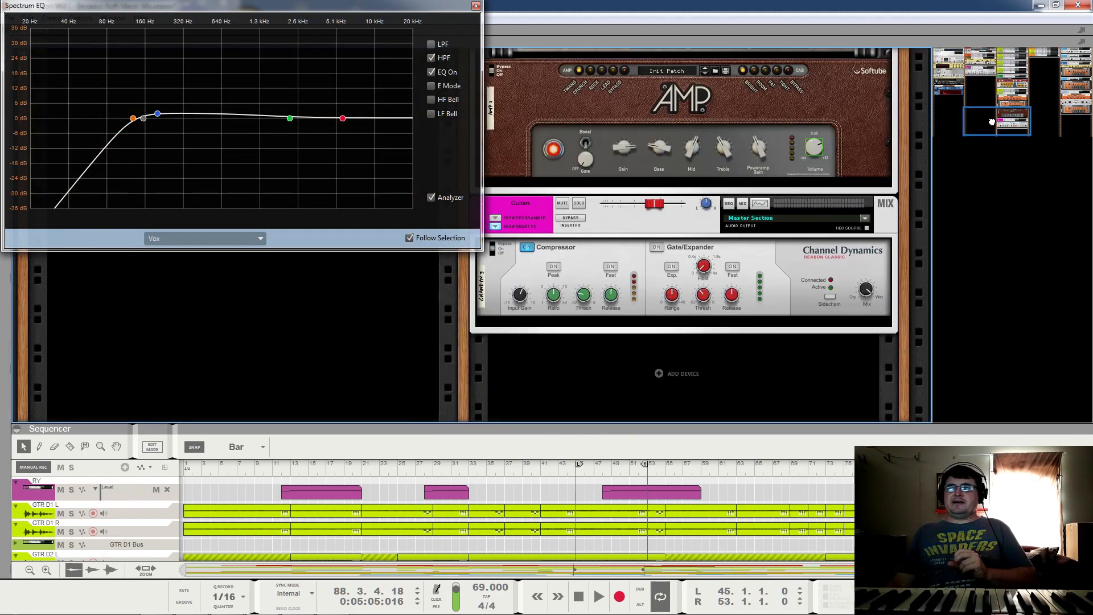
click(581, 203)
Step: Play the soloed guitars from bar 9 with their tracks in view in the rack
scroll(749, 262, up, 5)
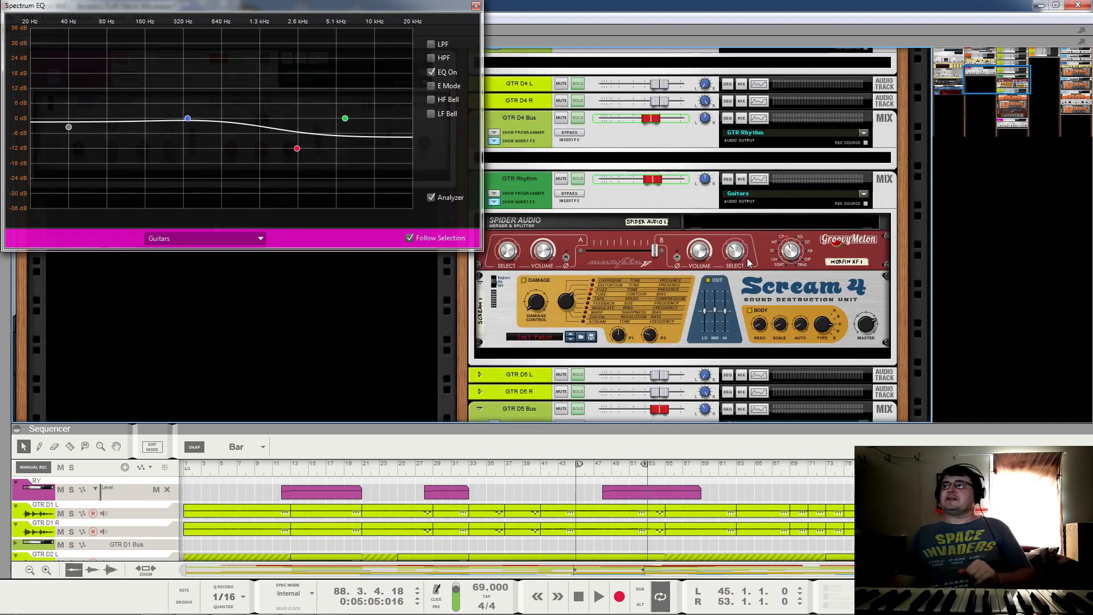
scroll(749, 262, up, 5)
click(254, 471)
key(space)
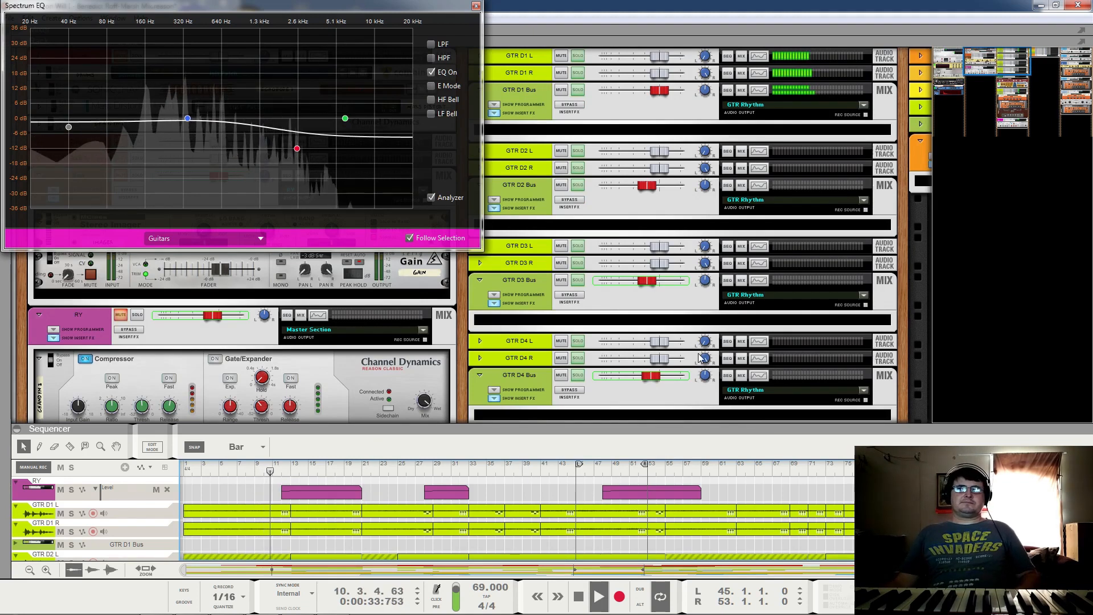
Step: Bypass Scream 4, Quartet, The Echo, Amp and the Guitars bus insert effect while the guitars play, and stop playback
scroll(598, 104, down, 6)
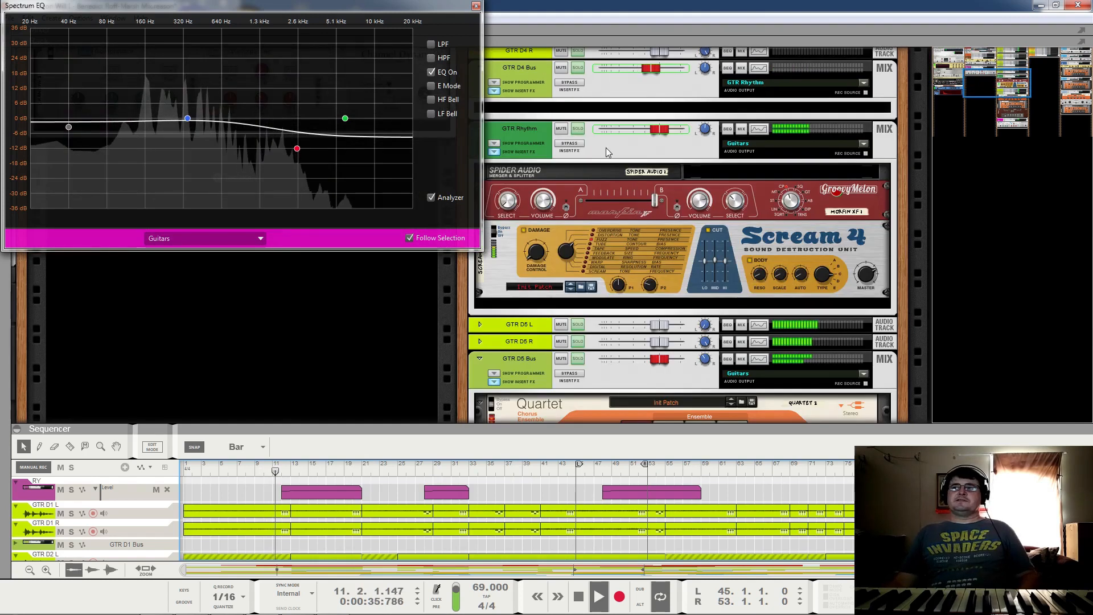
scroll(675, 239, down, 3)
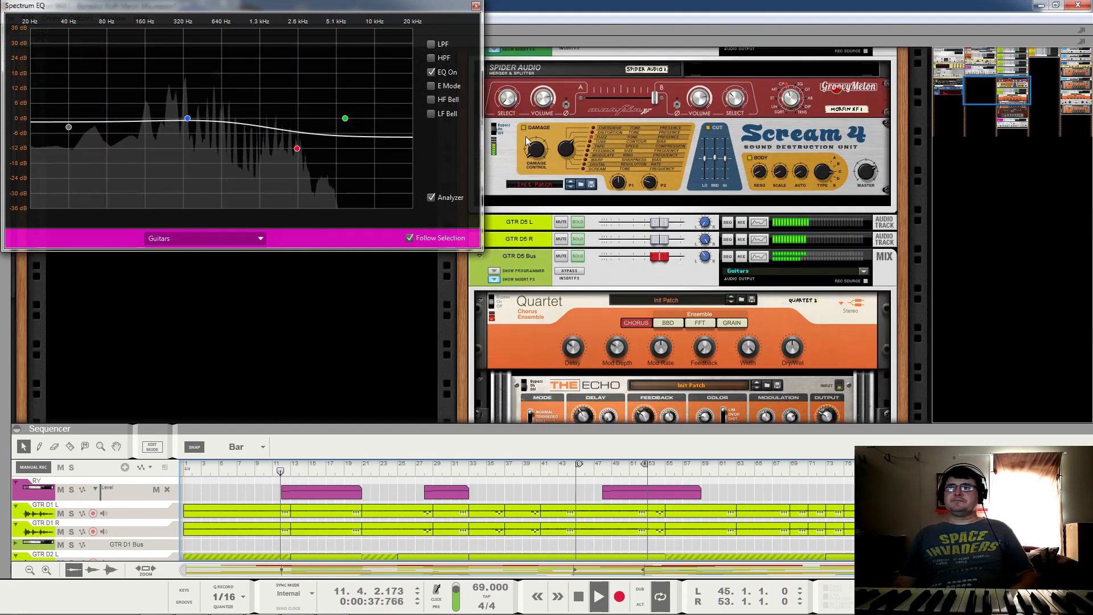
click(498, 132)
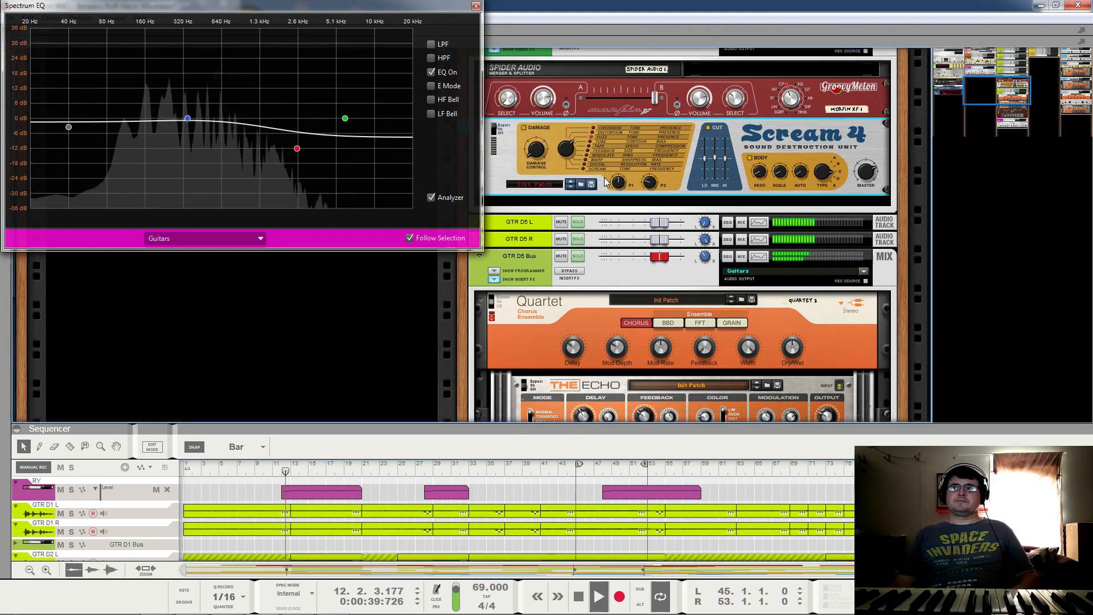
click(497, 302)
click(529, 392)
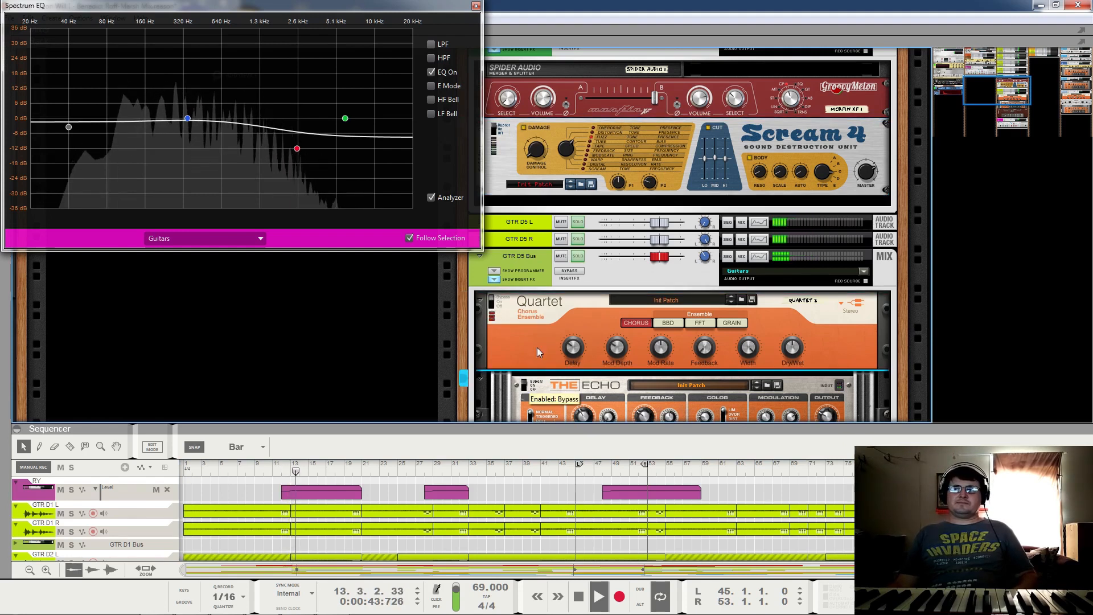
scroll(537, 347, down, 5)
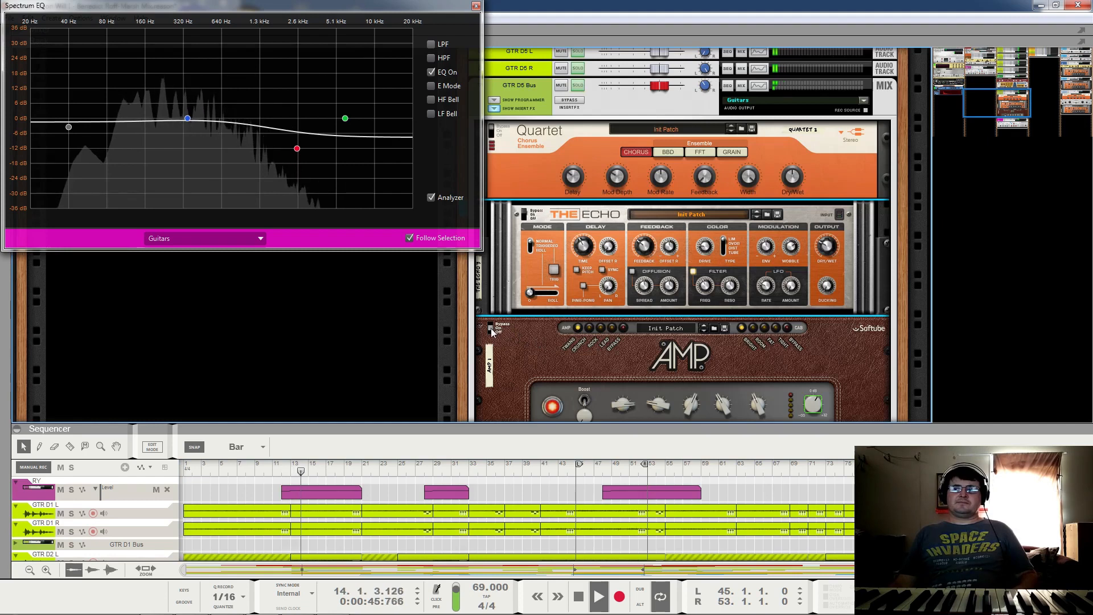
click(521, 324)
scroll(521, 321, down, 2)
scroll(521, 320, down, 4)
click(495, 298)
scroll(623, 319, up, 15)
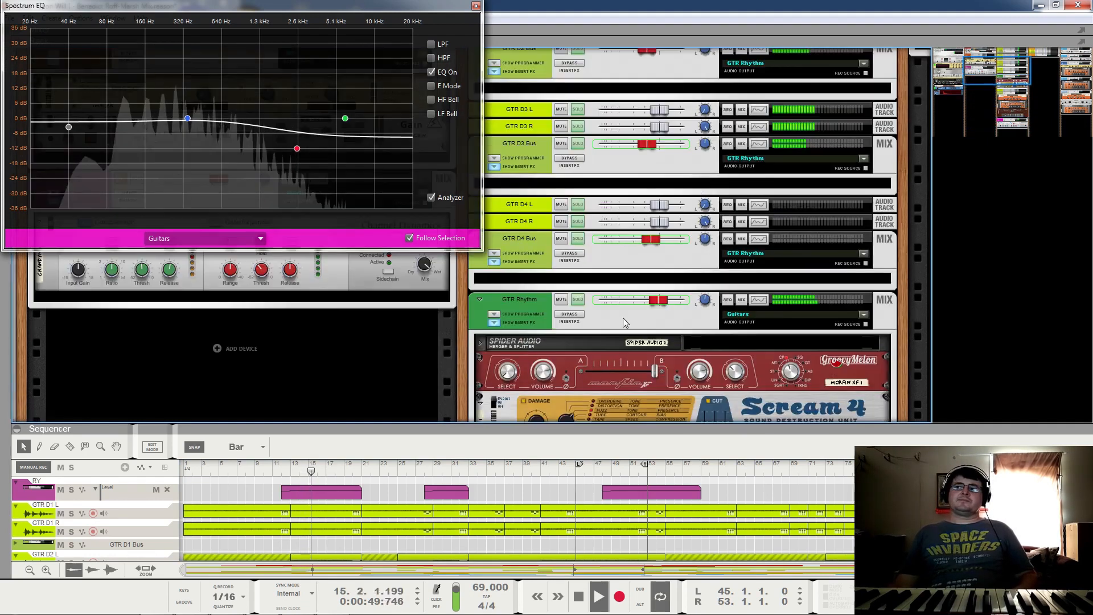
key(space)
Step: Look over the guitar tracks in the rack and sequencer and play the soloed guitars from about bar 5
mouse_move(613, 279)
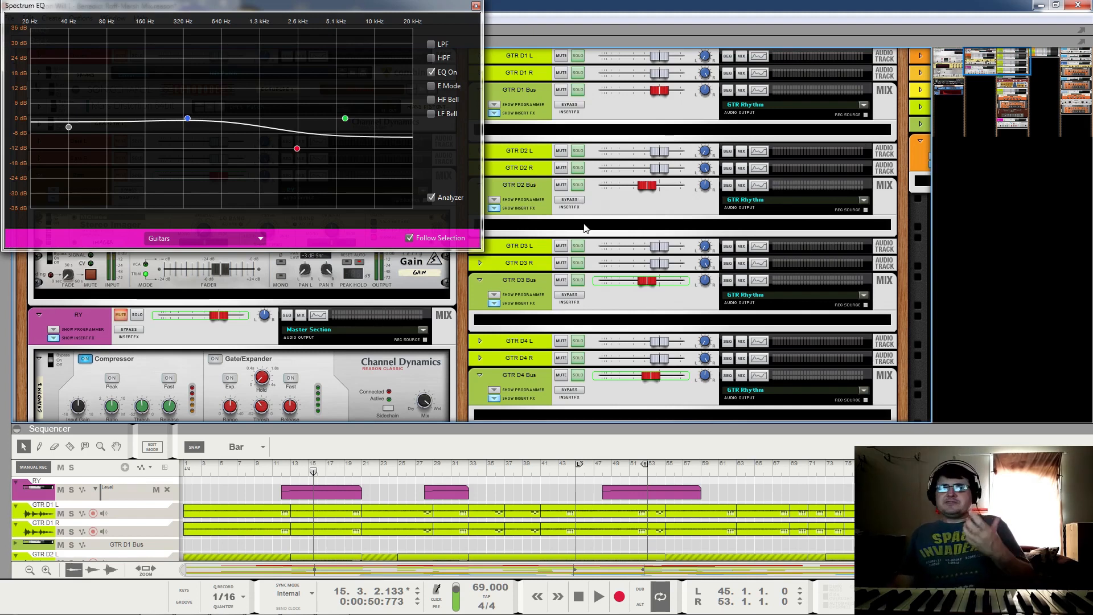
scroll(585, 228, down, 3)
scroll(585, 228, up, 3)
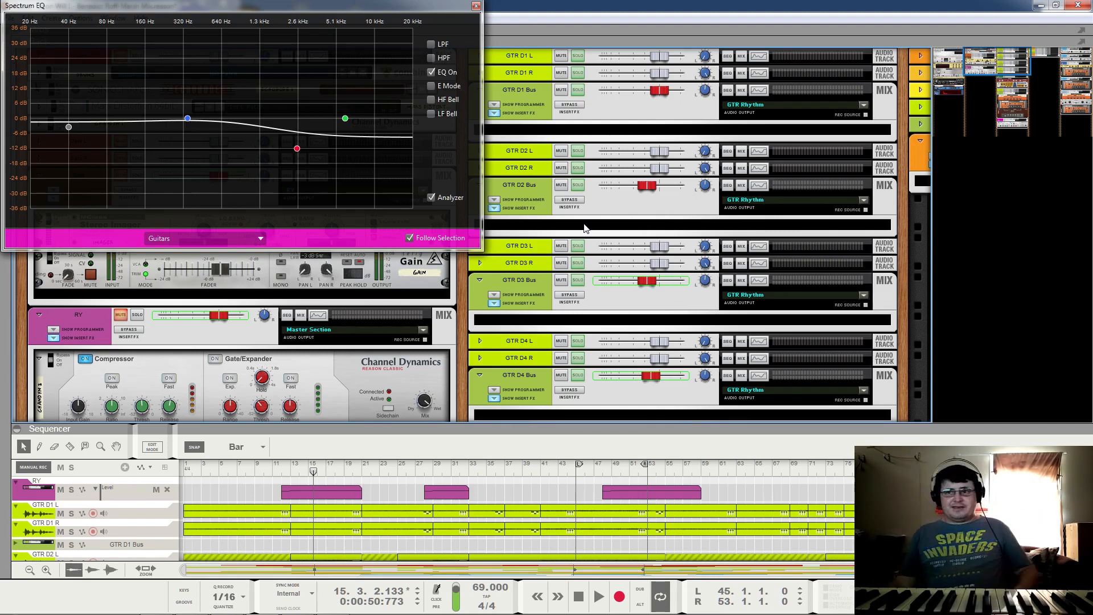
scroll(578, 239, down, 5)
scroll(255, 519, down, 5)
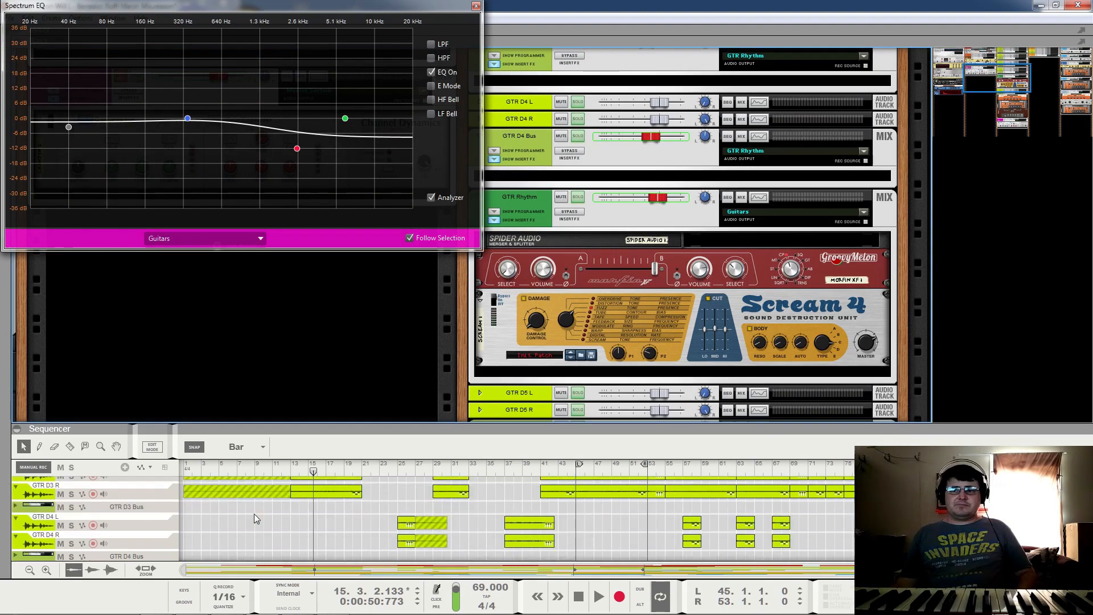
scroll(238, 490, up, 8)
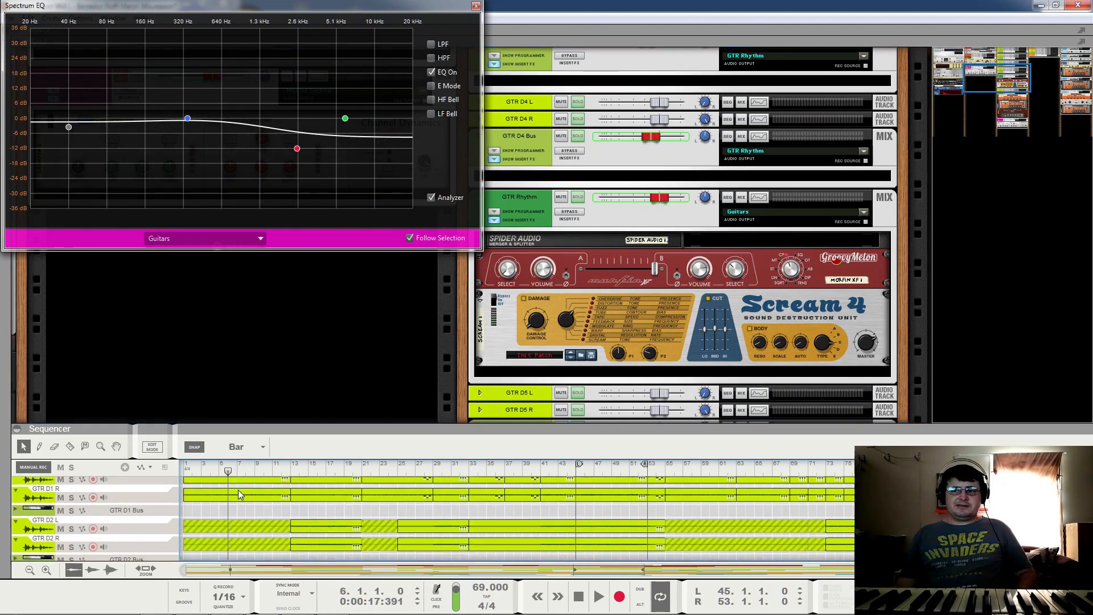
click(219, 470)
key(space)
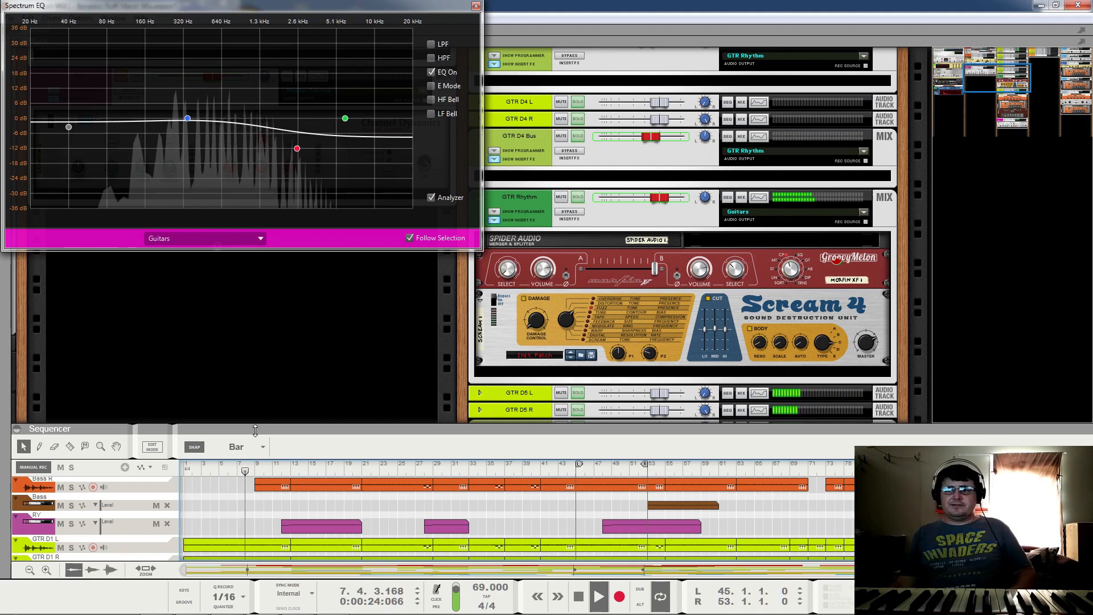
Step: Audition the guitars from bar 13 and again from bar 6, review the GTR D2 to D5 clips, and stop playback
click(291, 472)
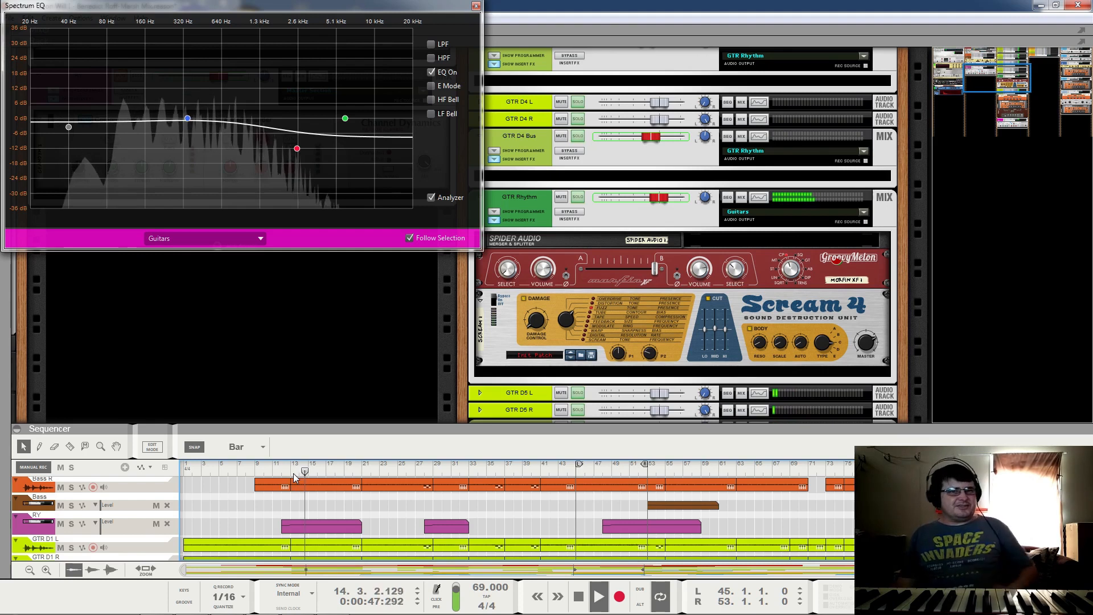
click(230, 472)
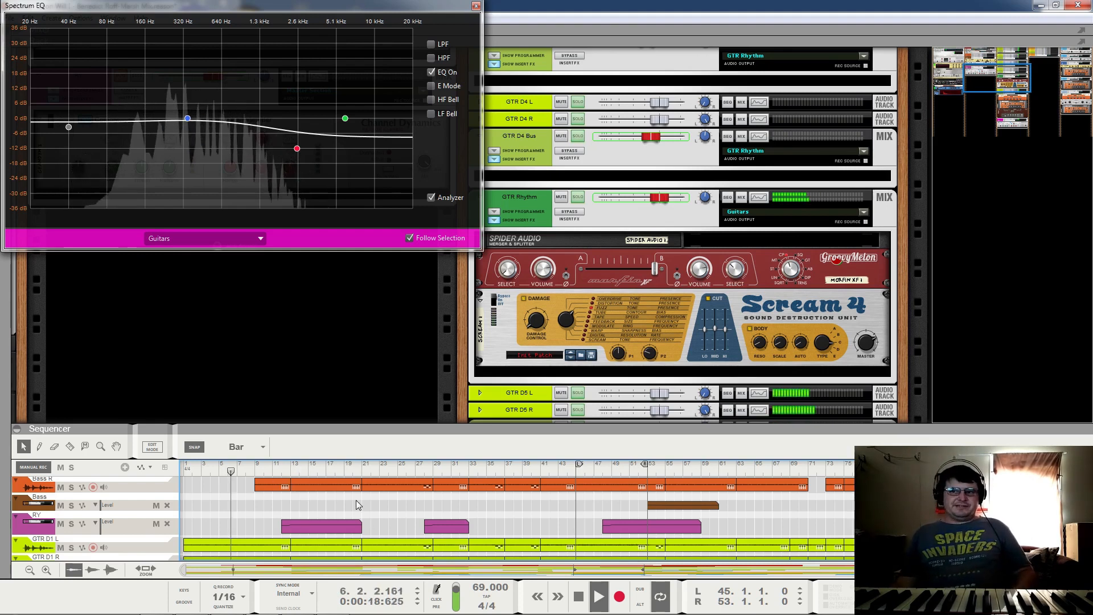
scroll(356, 500, down, 2)
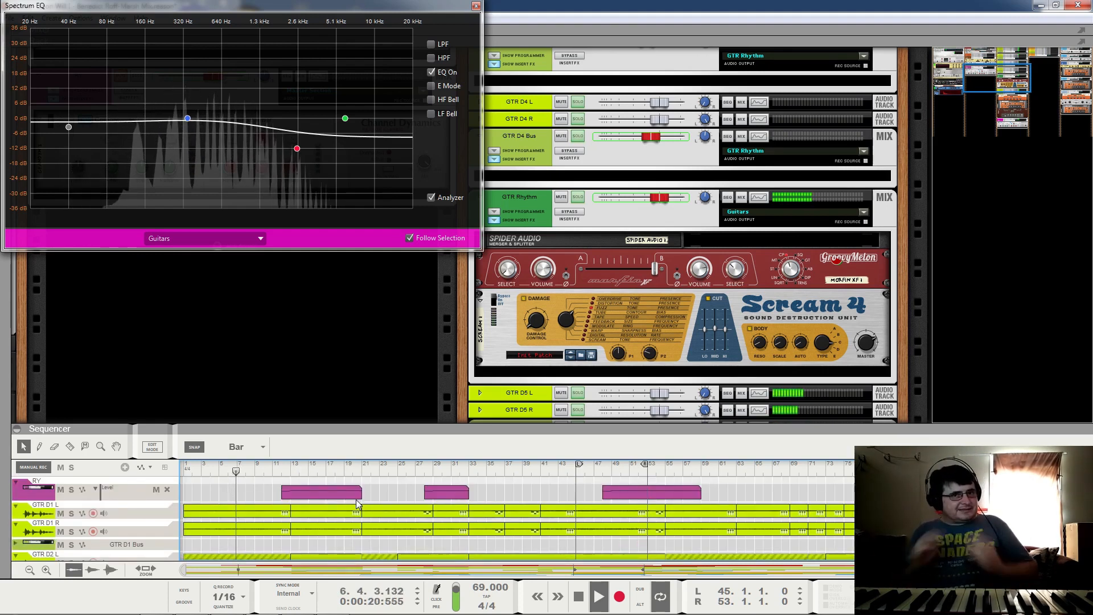
scroll(353, 512, down, 3)
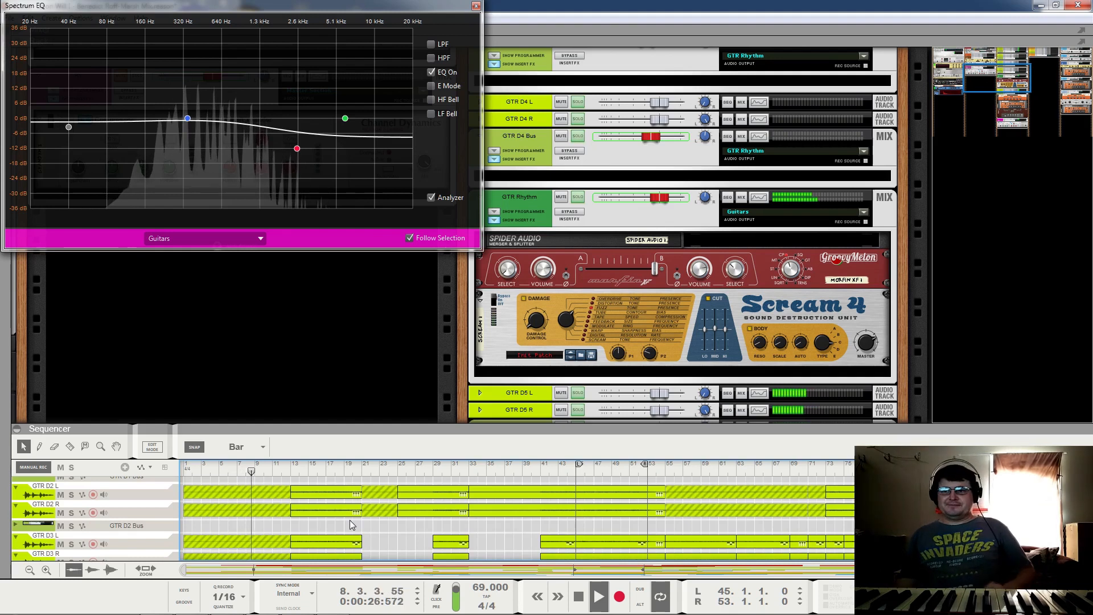
scroll(280, 482, down, 6)
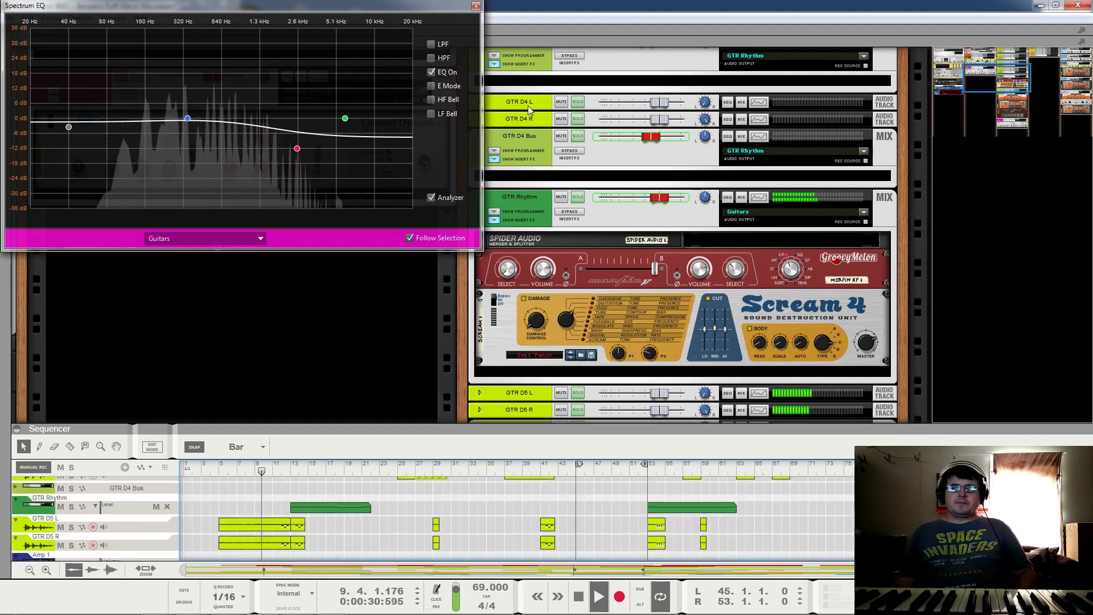
scroll(686, 305, up, 5)
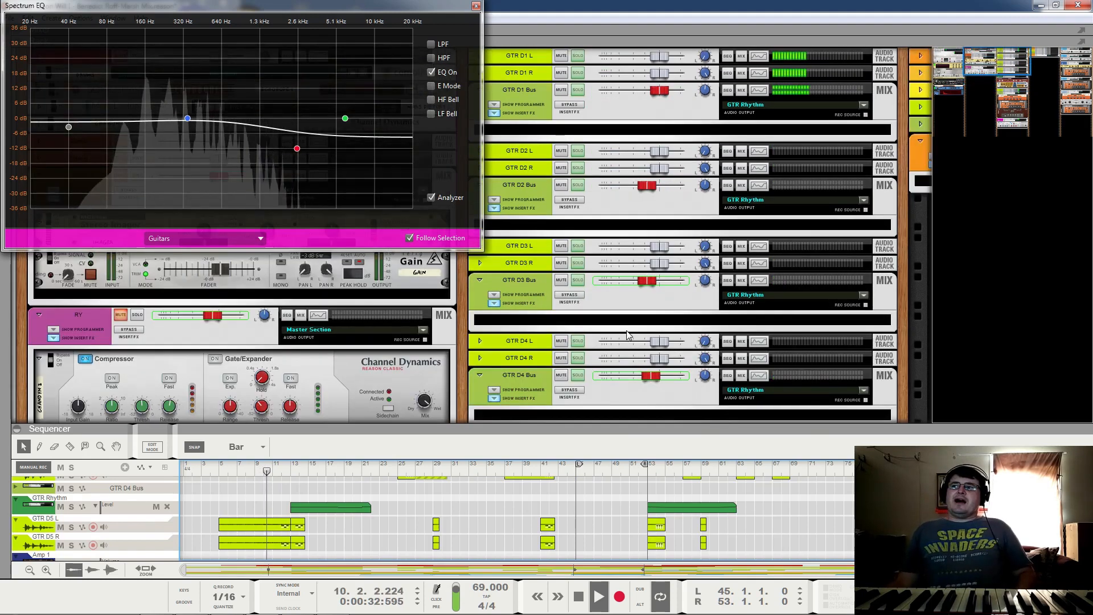
key(space)
Step: Solo the GTR D1 Bus, listen to its passage around bar 13, and stop playback
scroll(286, 517, up, 6)
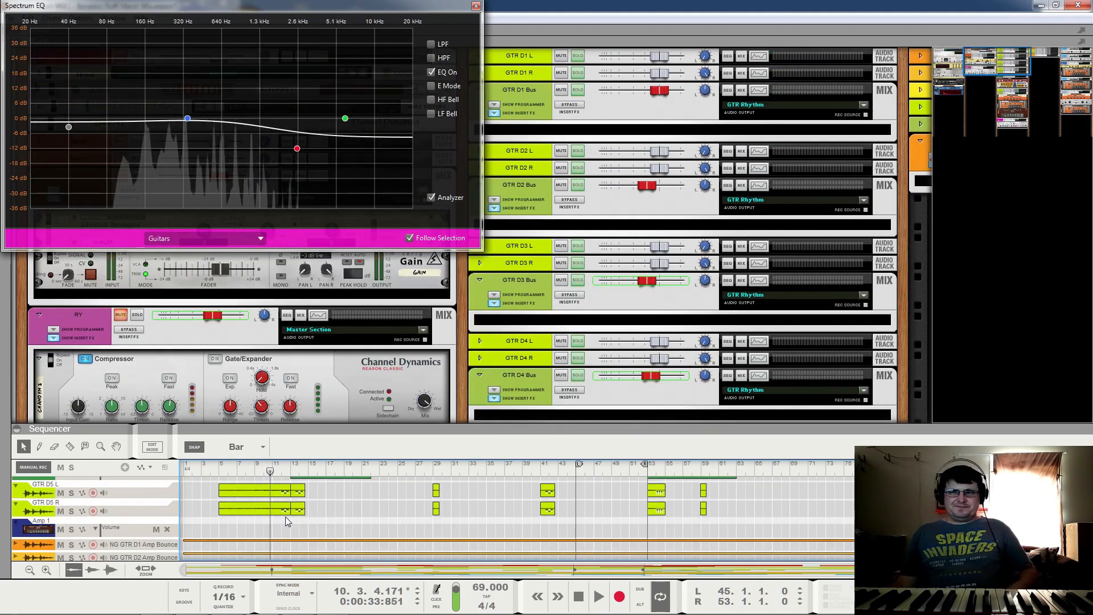
scroll(285, 514, up, 4)
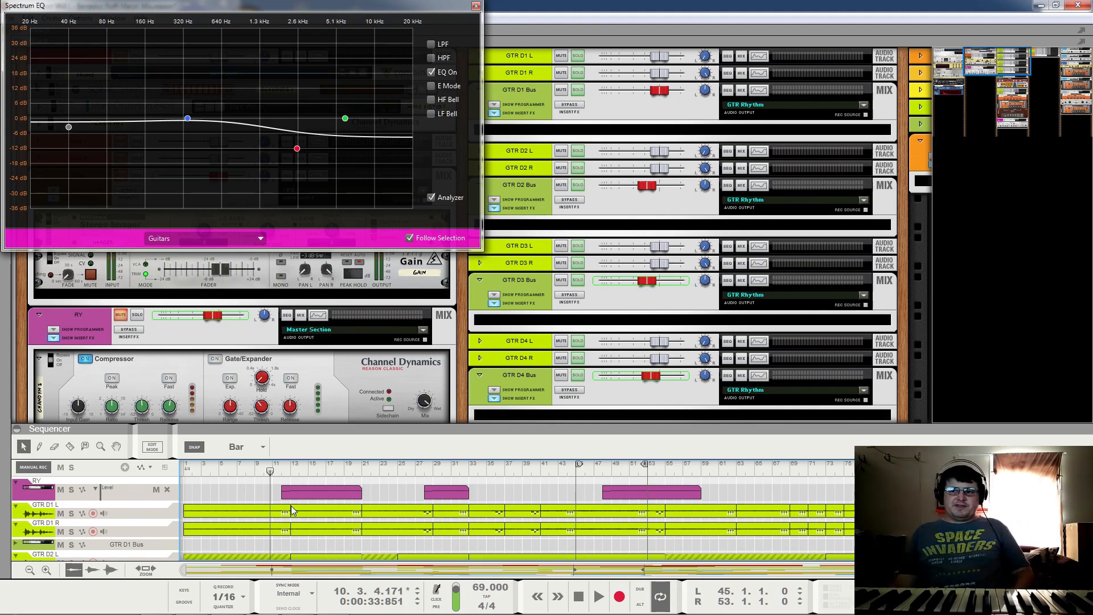
click(578, 90)
key(space)
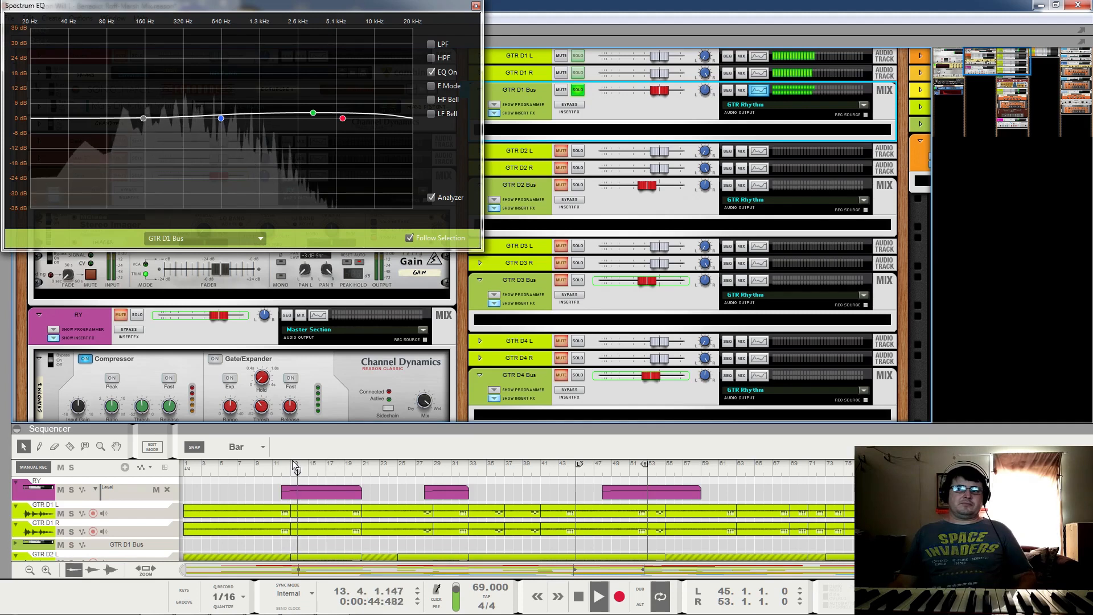
key(space)
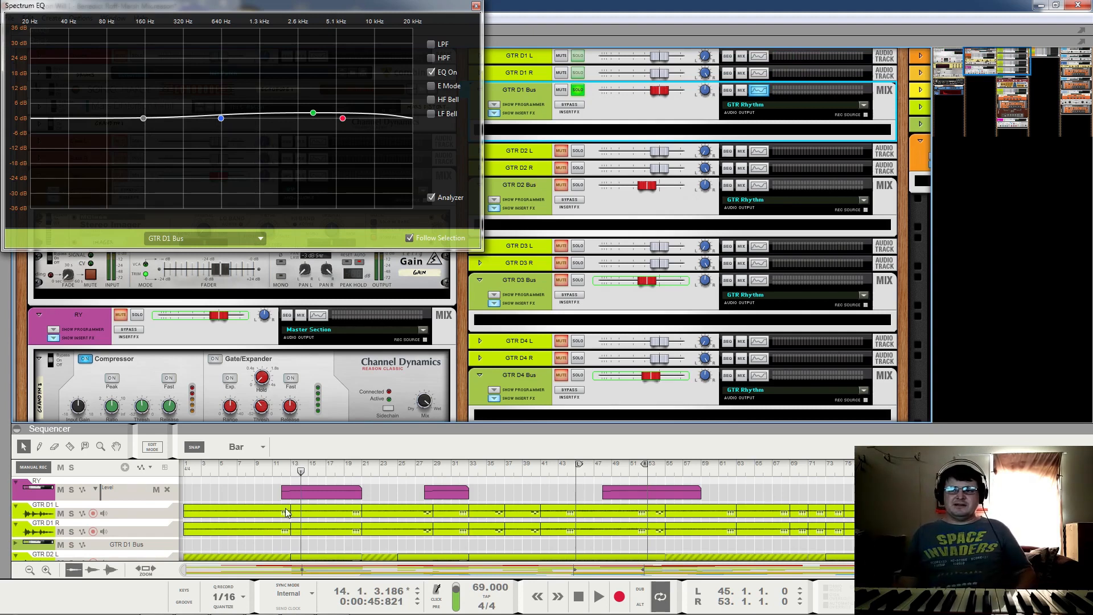
Step: Select the GTR D1 L clips starting at bars 1 and 13 in turn to inspect their clip levels
click(303, 515)
click(275, 512)
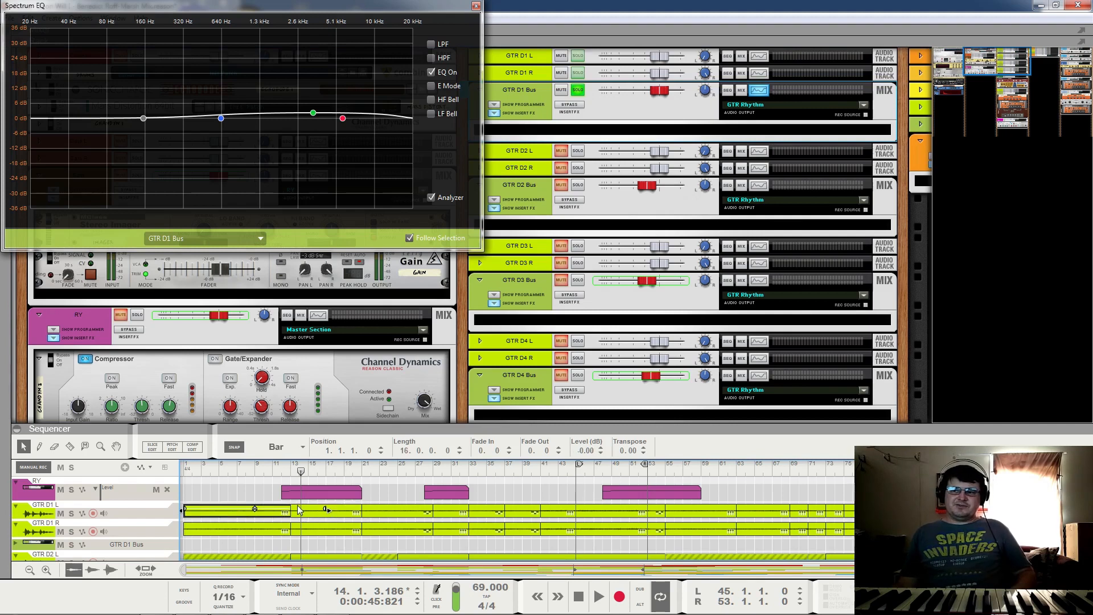
click(335, 514)
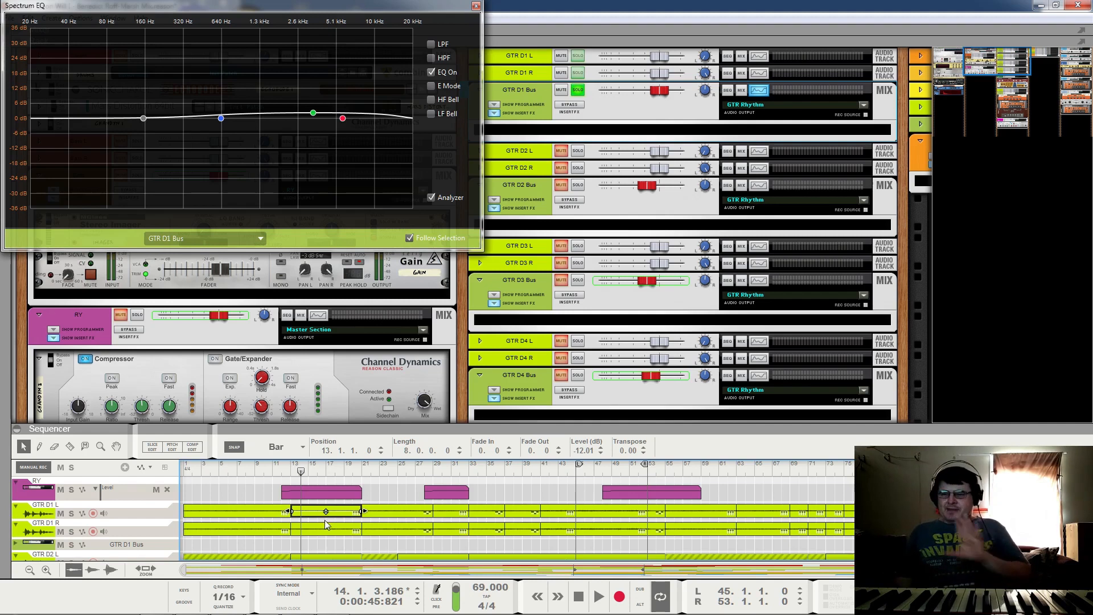
Step: Play from bar 12, switch the solo from GTR D1 Bus to GTR D2 Bus, and show the GTR D2 clips
click(283, 474)
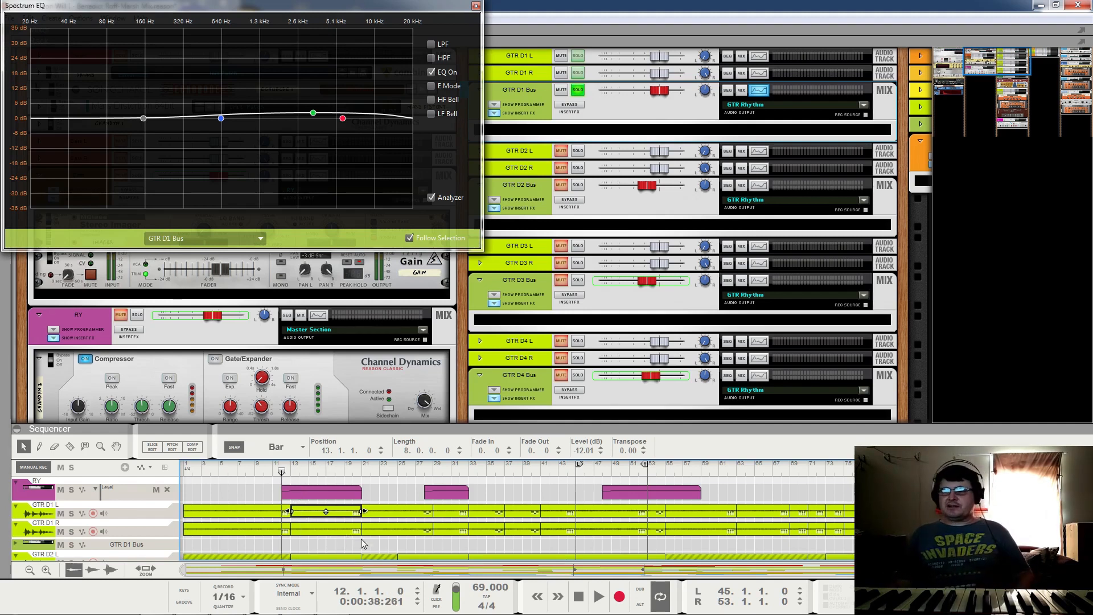
key(space)
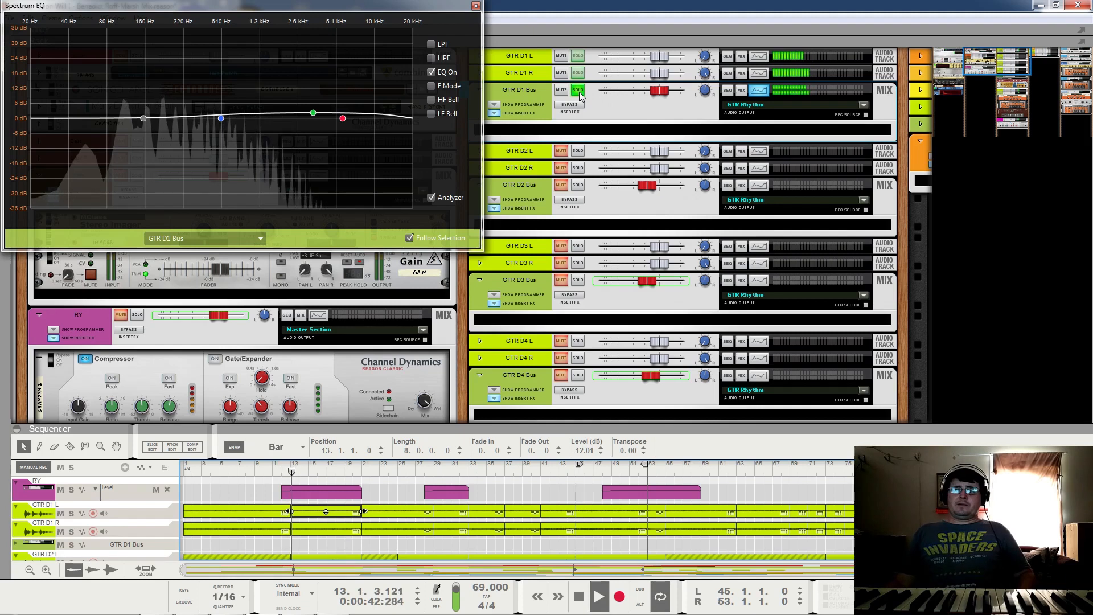
click(578, 186)
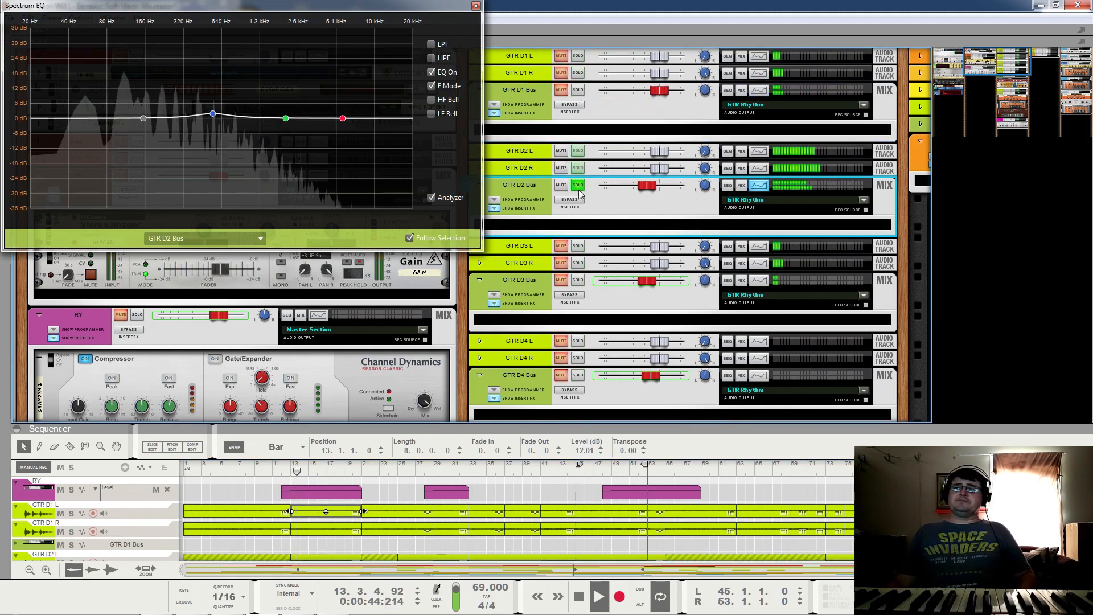
scroll(454, 489, down, 2)
scroll(454, 490, down, 2)
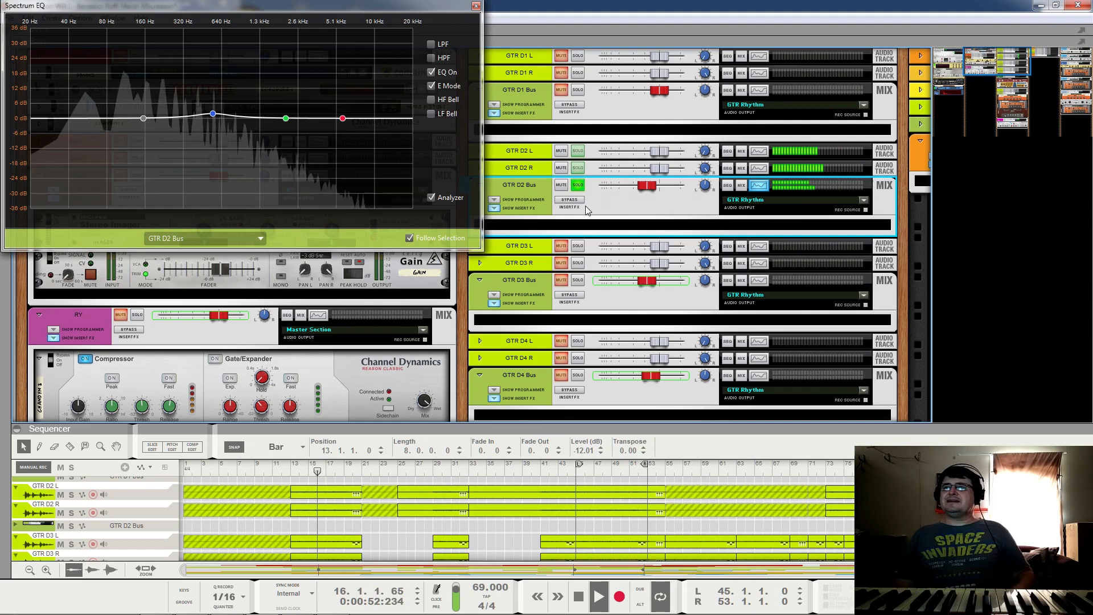
Step: Switch the solo from GTR D2 Bus to GTR D3 Bus, listen to it during playback, and turn its solo off
click(578, 184)
click(578, 279)
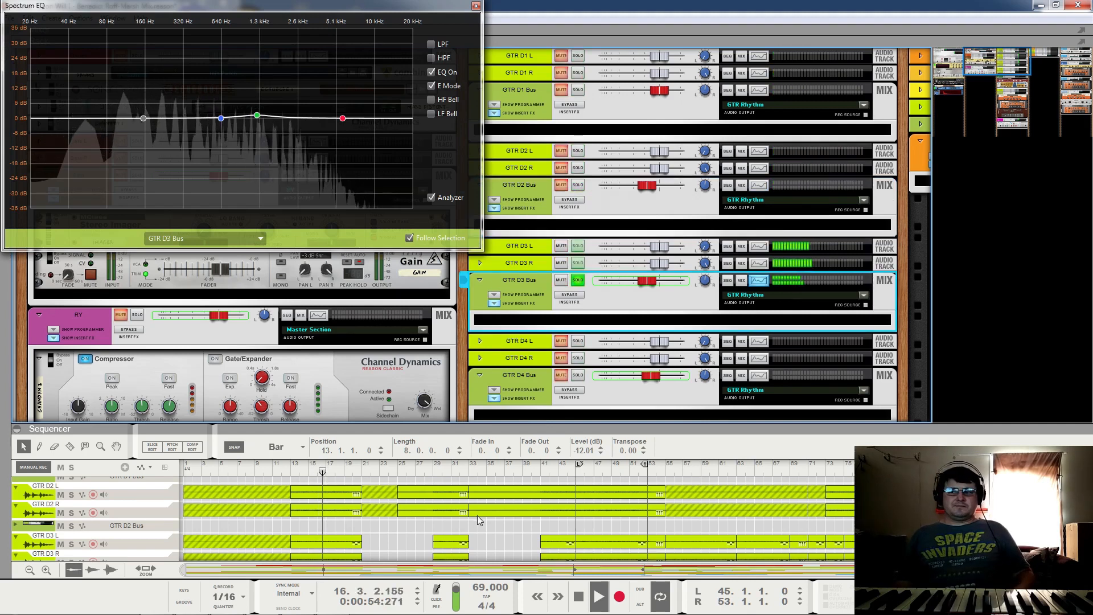
scroll(477, 515, down, 3)
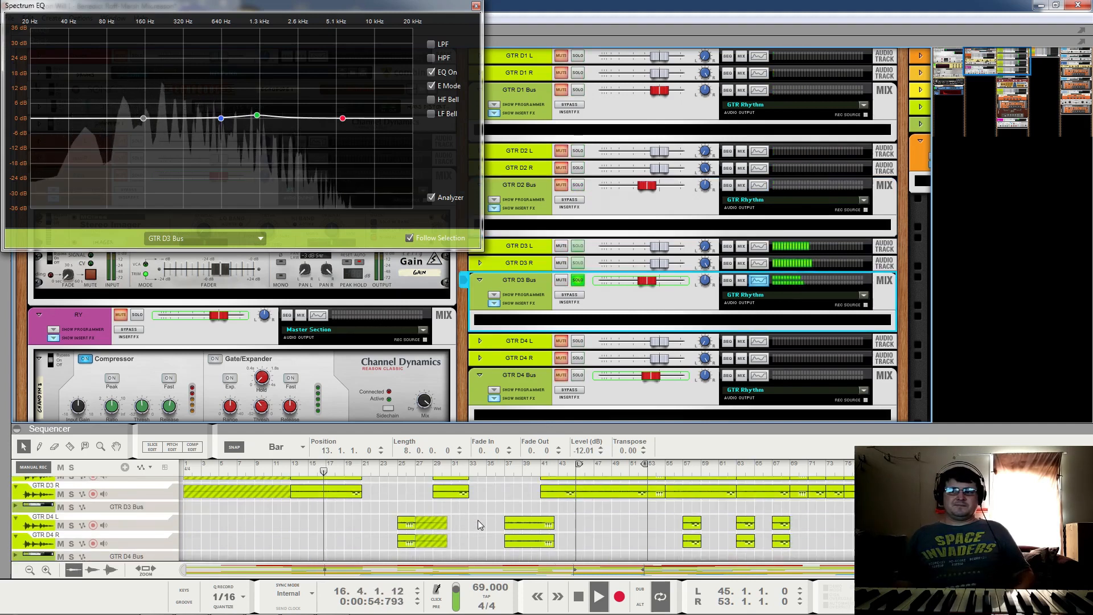
click(579, 280)
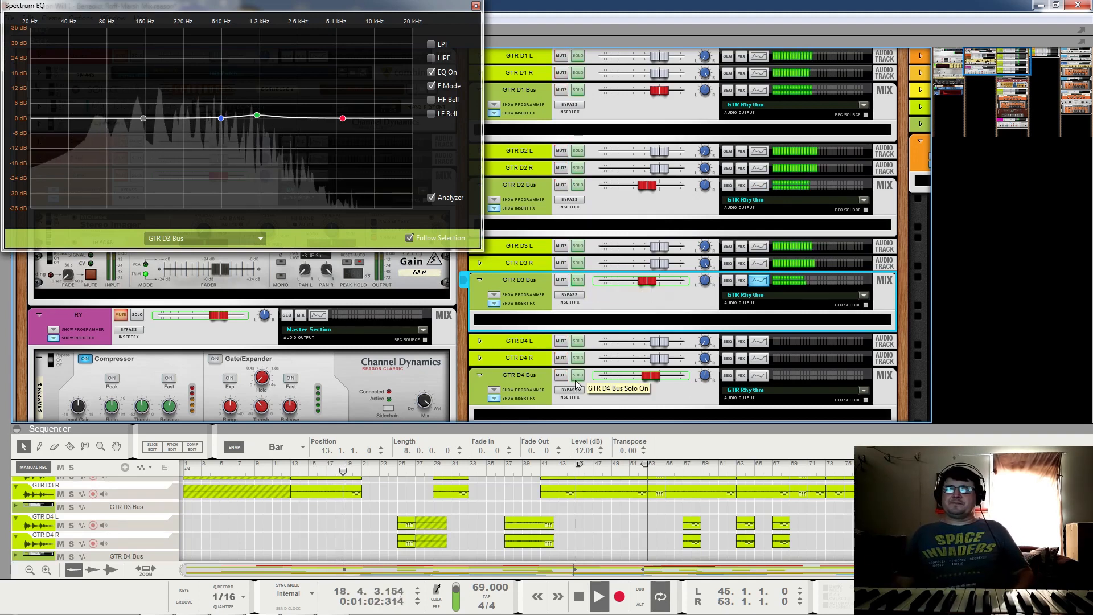
Step: Solo the GTR D4 Bus during playback, move playback to about bar 9, and turn its solo off
click(578, 376)
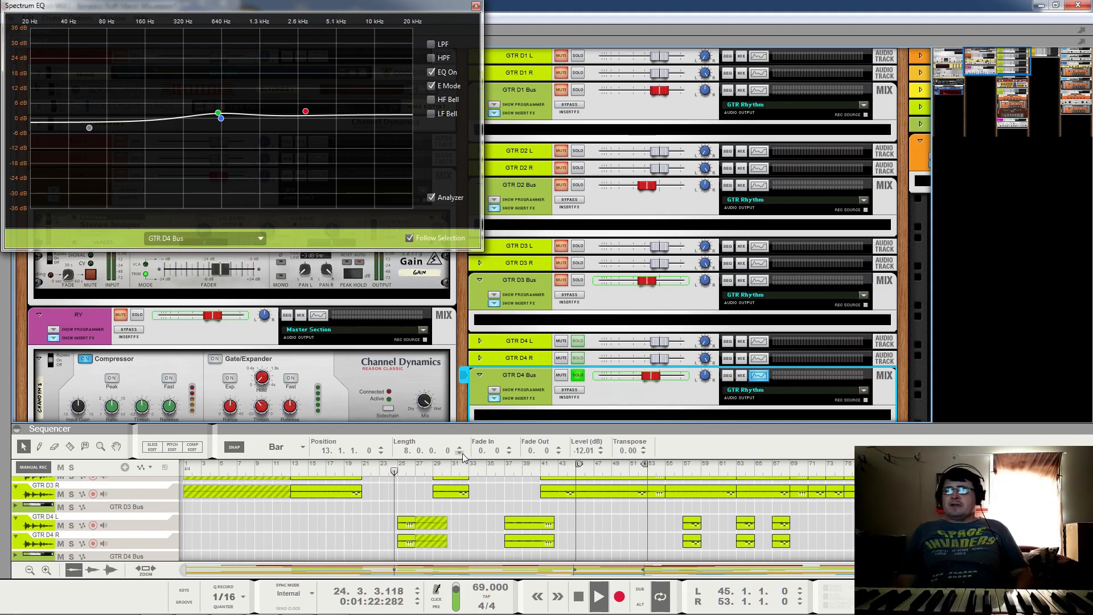
scroll(428, 470, down, 4)
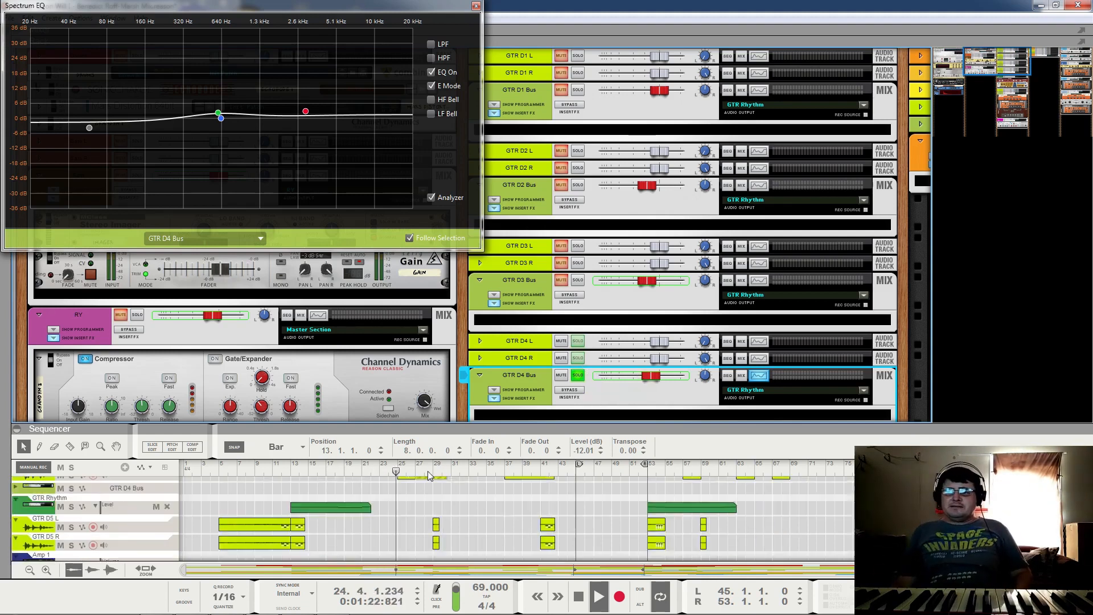
click(255, 464)
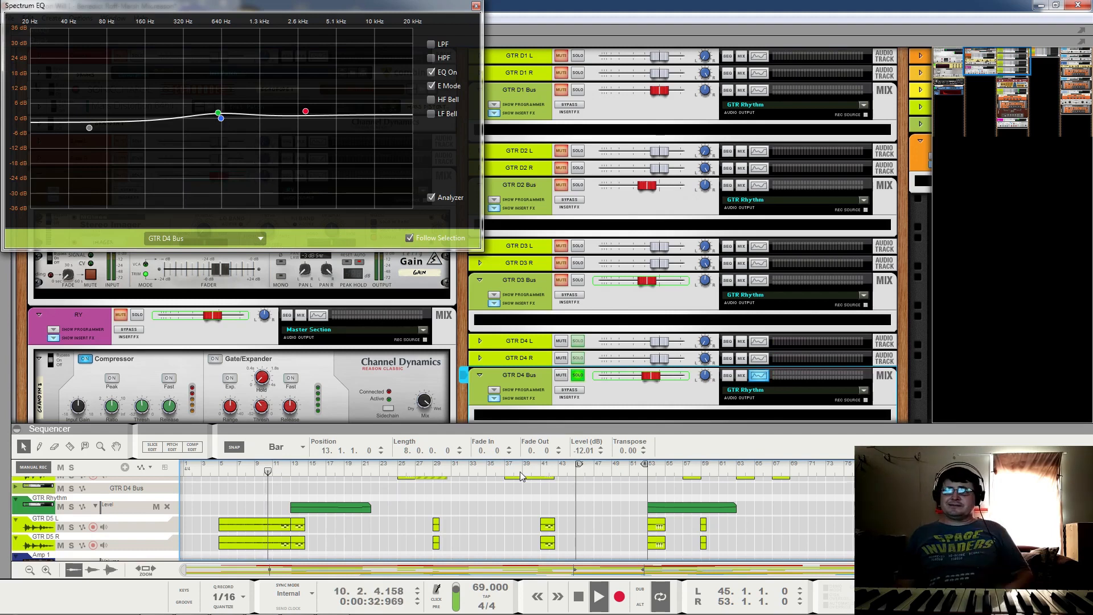
scroll(570, 399, down, 1)
scroll(626, 284, down, 1)
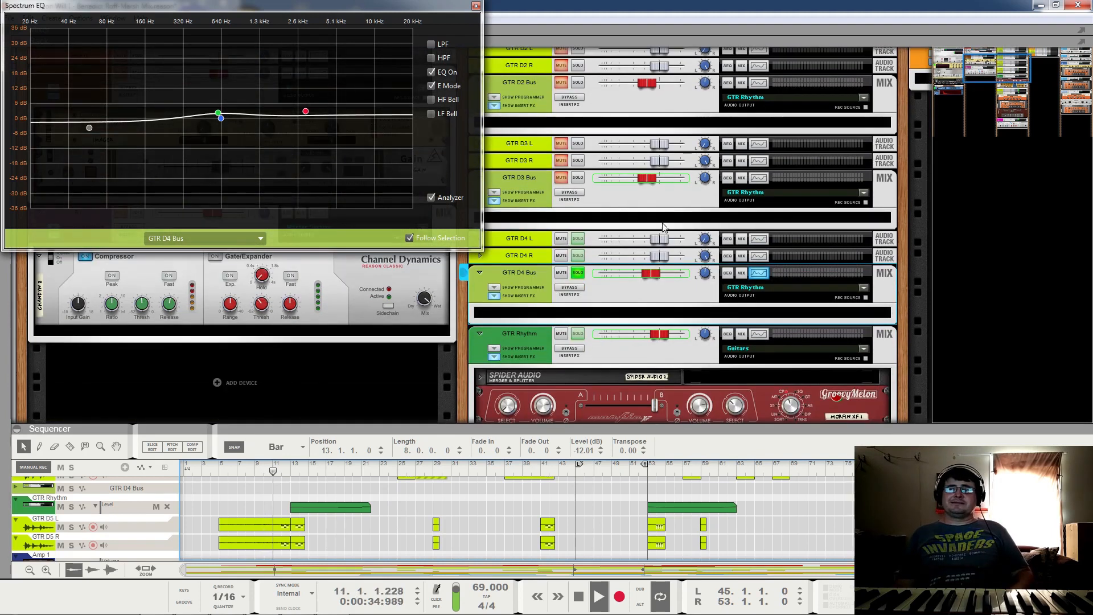
click(578, 273)
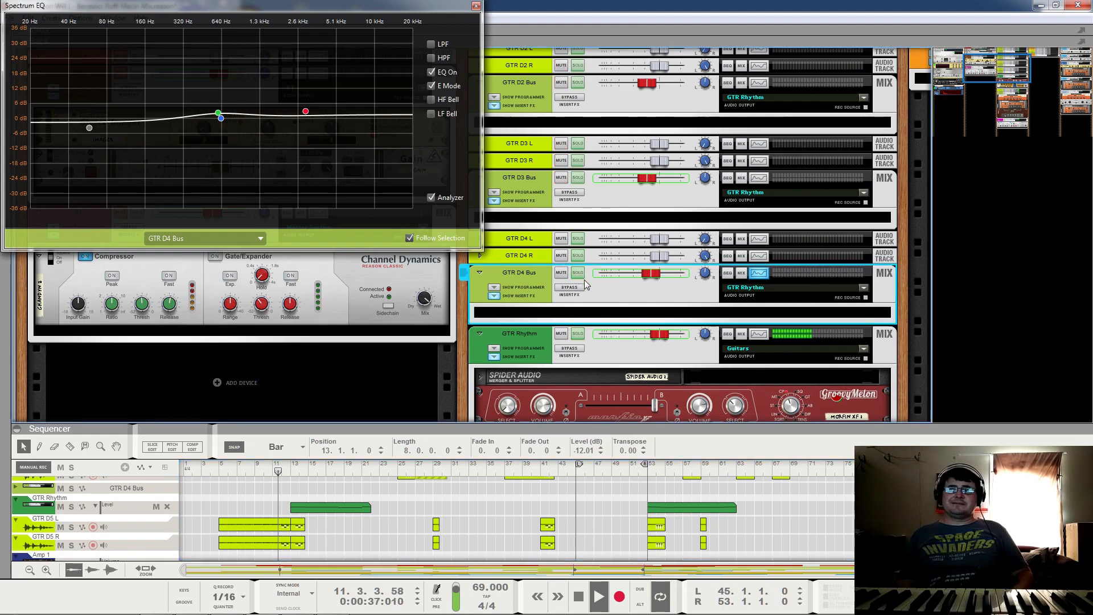
Step: Solo the GTR D5 Bus during playback, show its clips in the sequencer, and turn its solo off
scroll(587, 284, down, 1)
scroll(579, 330, down, 1)
click(578, 290)
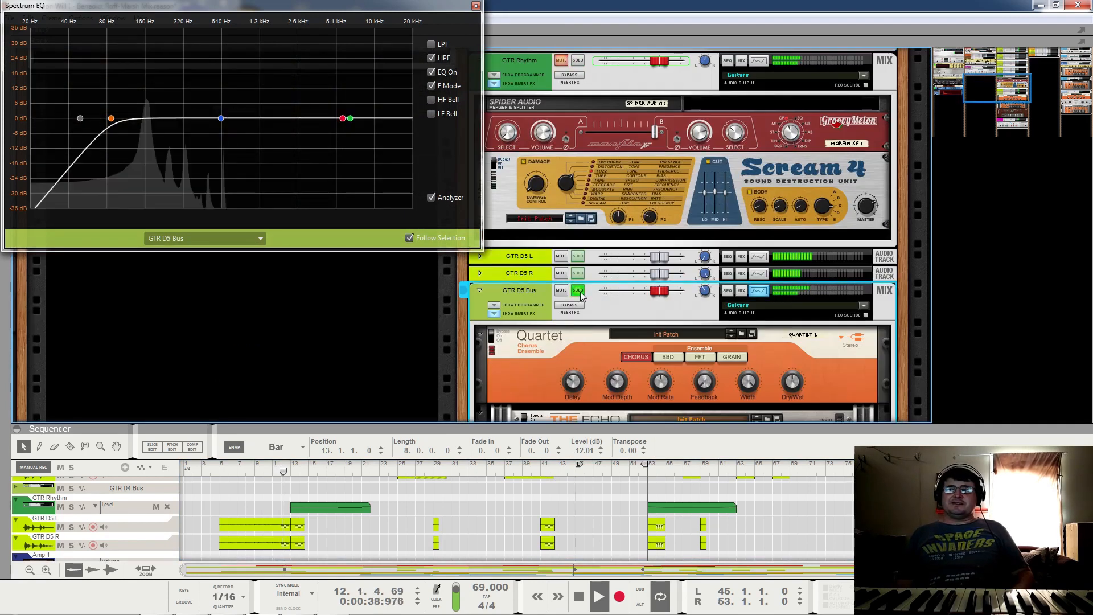
scroll(414, 502, down, 2)
scroll(414, 505, down, 3)
scroll(411, 501, up, 4)
scroll(411, 499, down, 3)
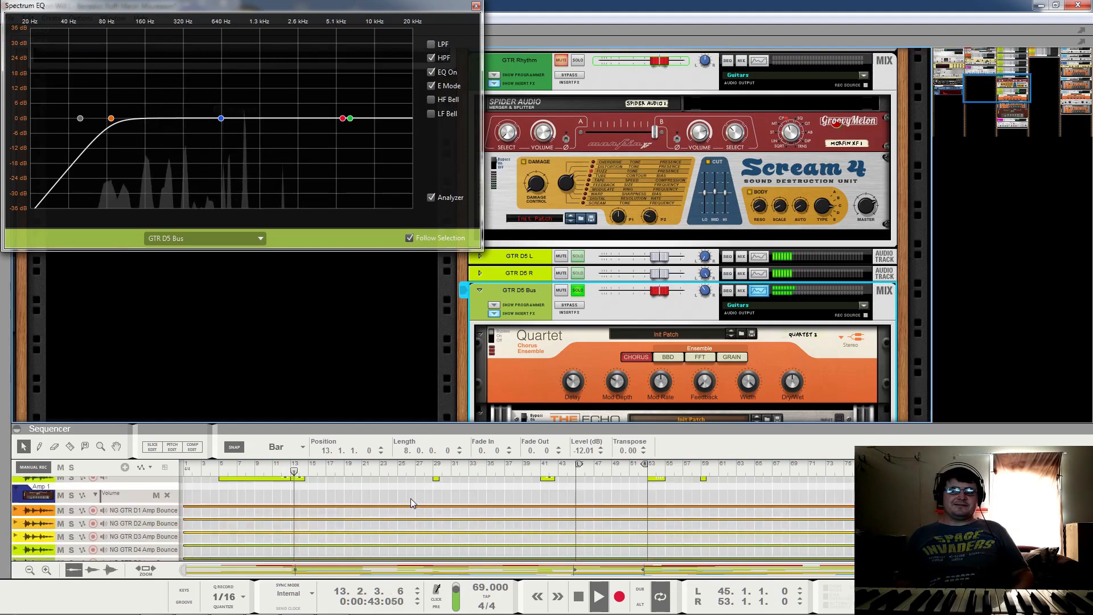
scroll(411, 497, up, 2)
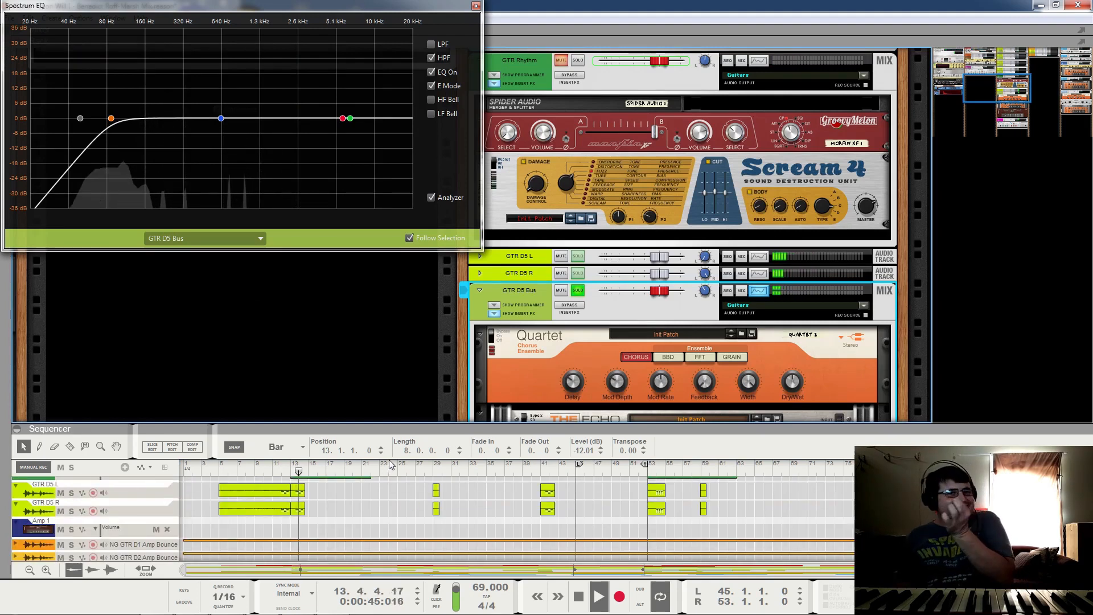
click(578, 291)
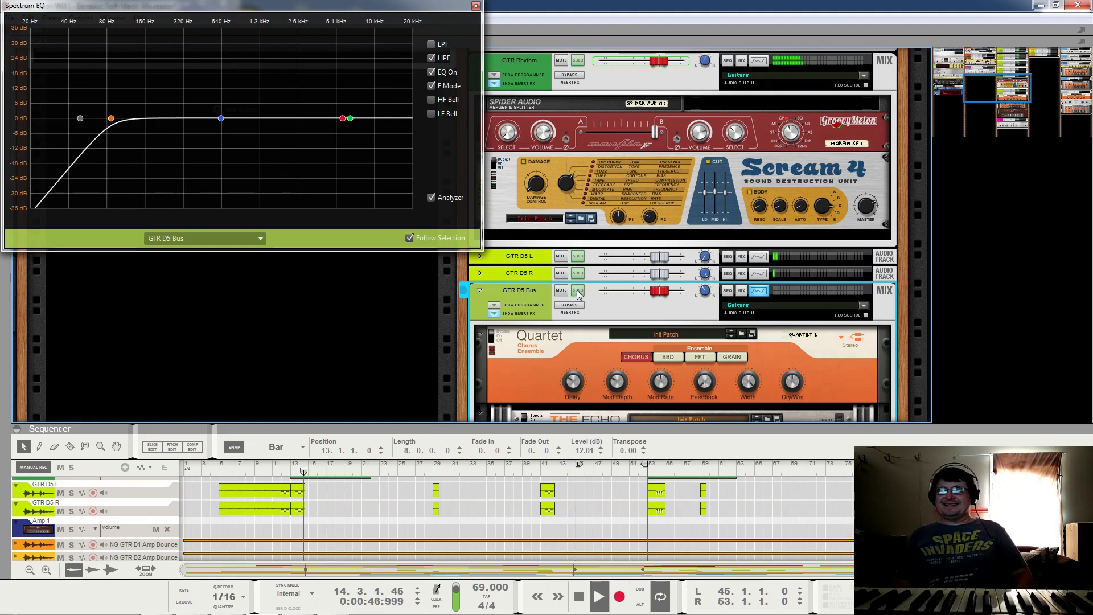
Step: Select the GTR D1, D2 and D3 buses in turn to view their EQ curves
scroll(675, 327, up, 6)
scroll(675, 303, down, 3)
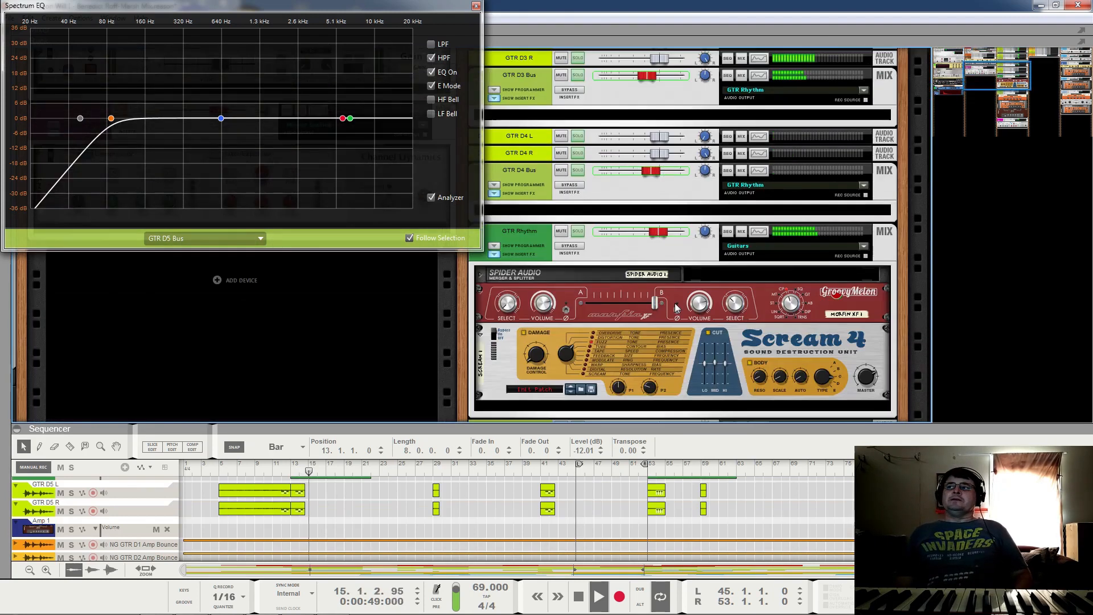
scroll(674, 303, down, 3)
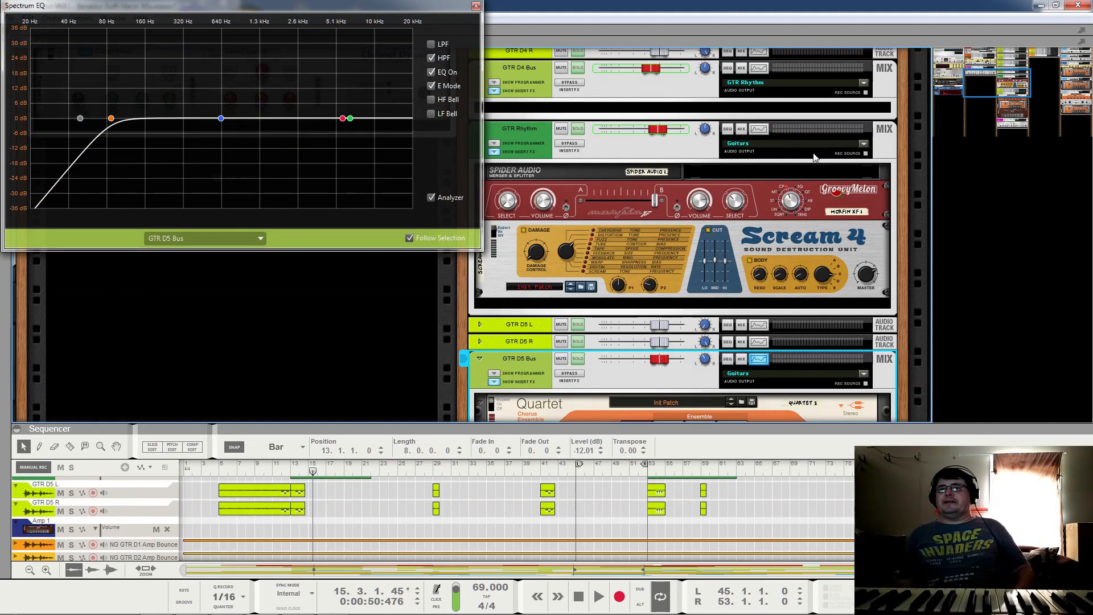
scroll(695, 245, up, 10)
click(532, 60)
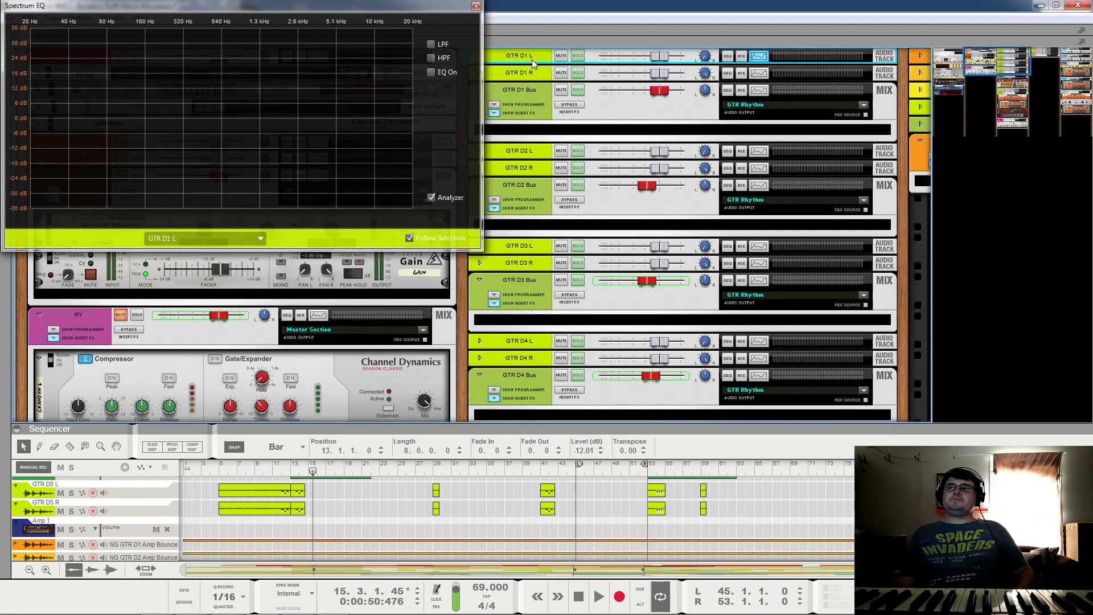
click(532, 88)
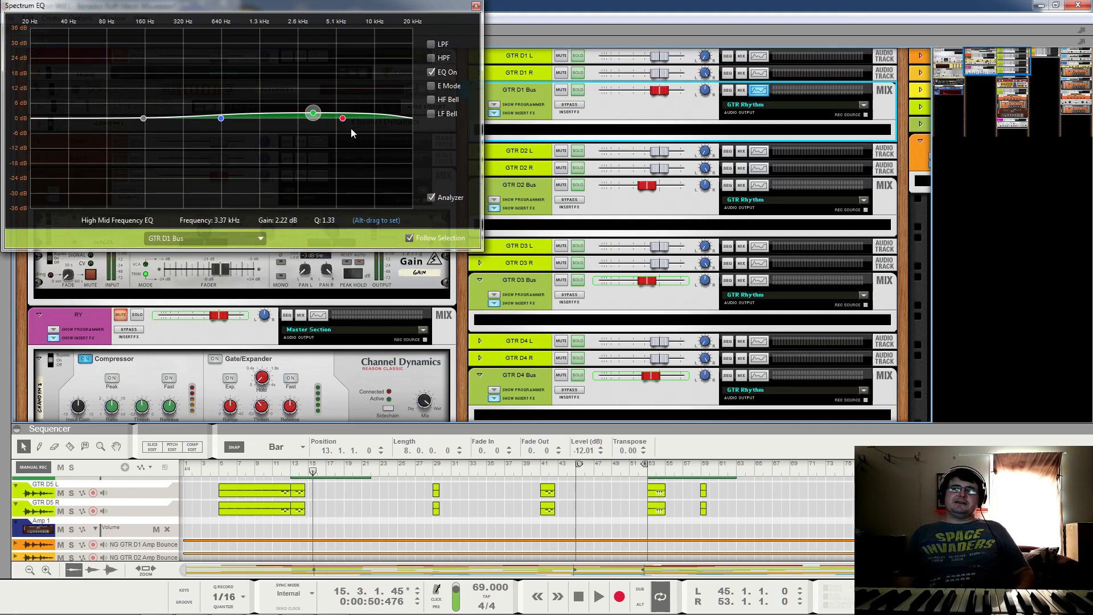
click(524, 203)
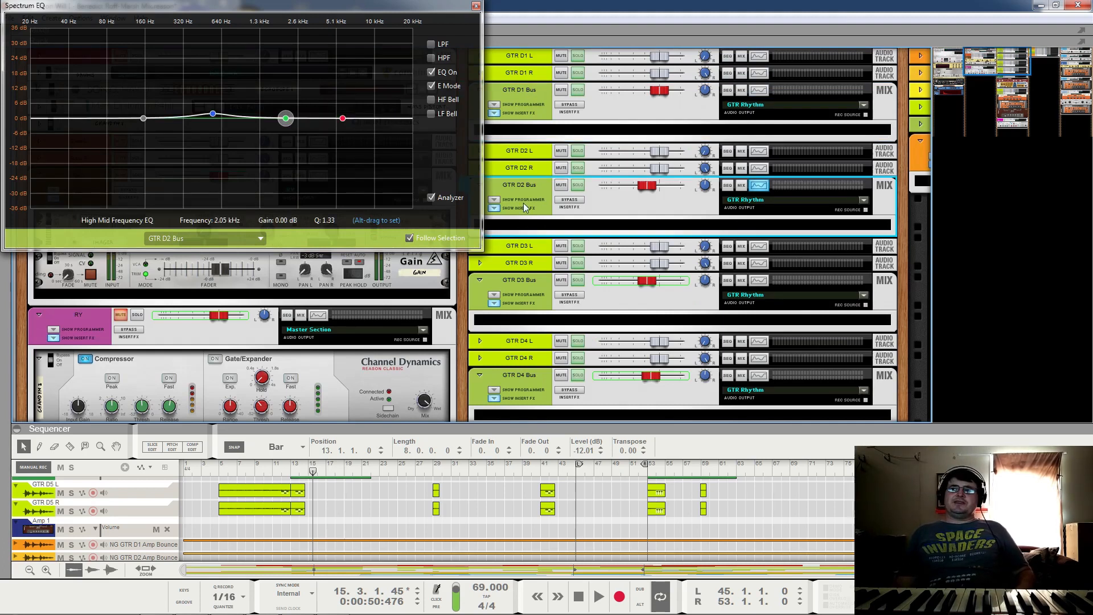
click(535, 279)
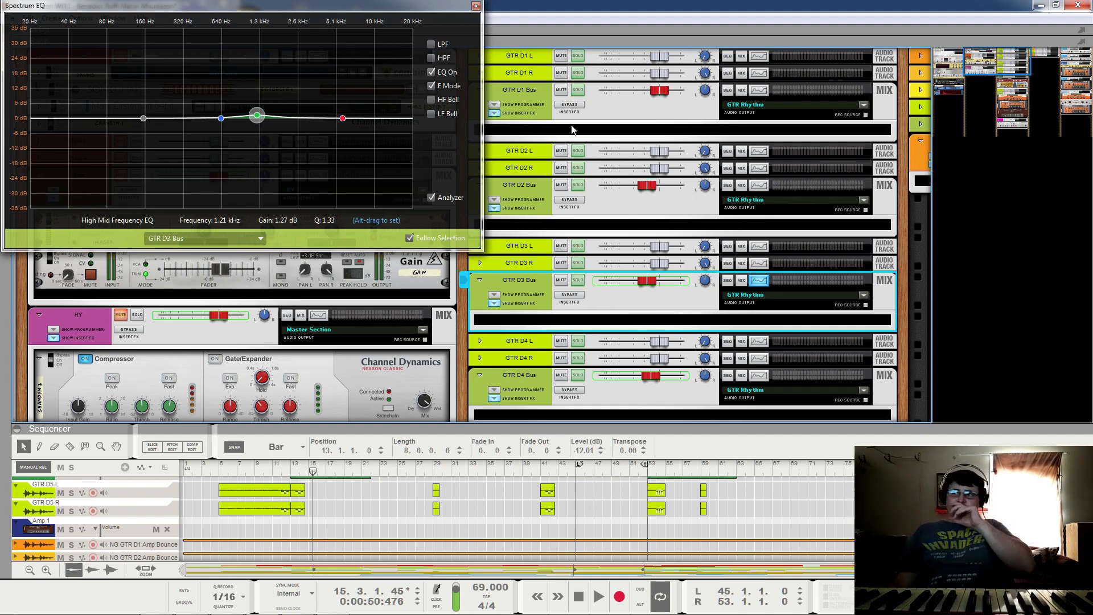
Step: Compare the EQ of the GTR D1 to D4 buses, inspecting D2's low mid band and D3's high mid band
click(601, 108)
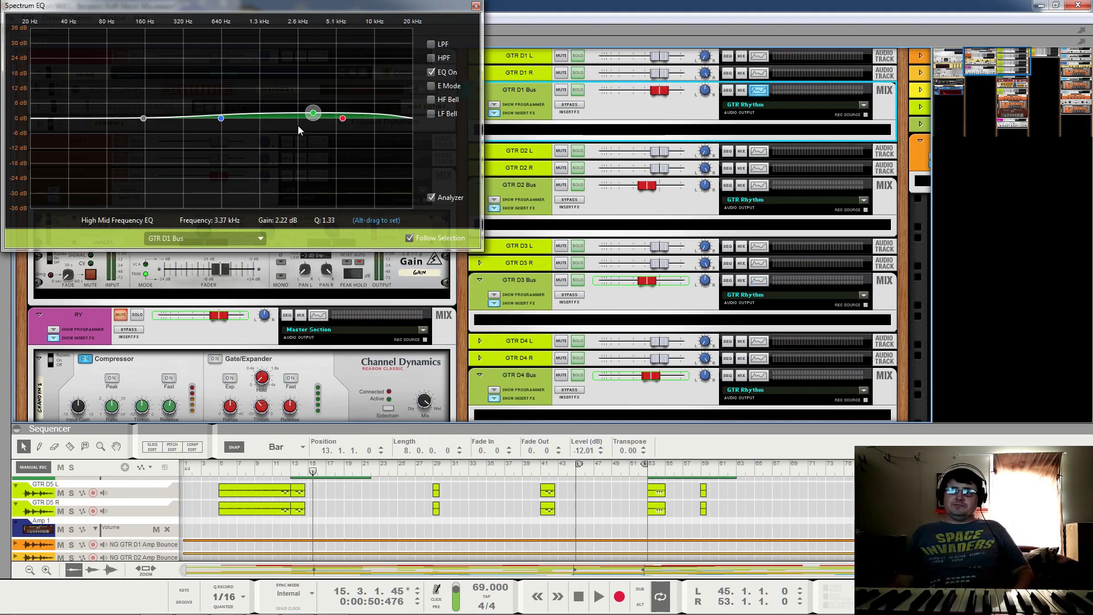
click(608, 212)
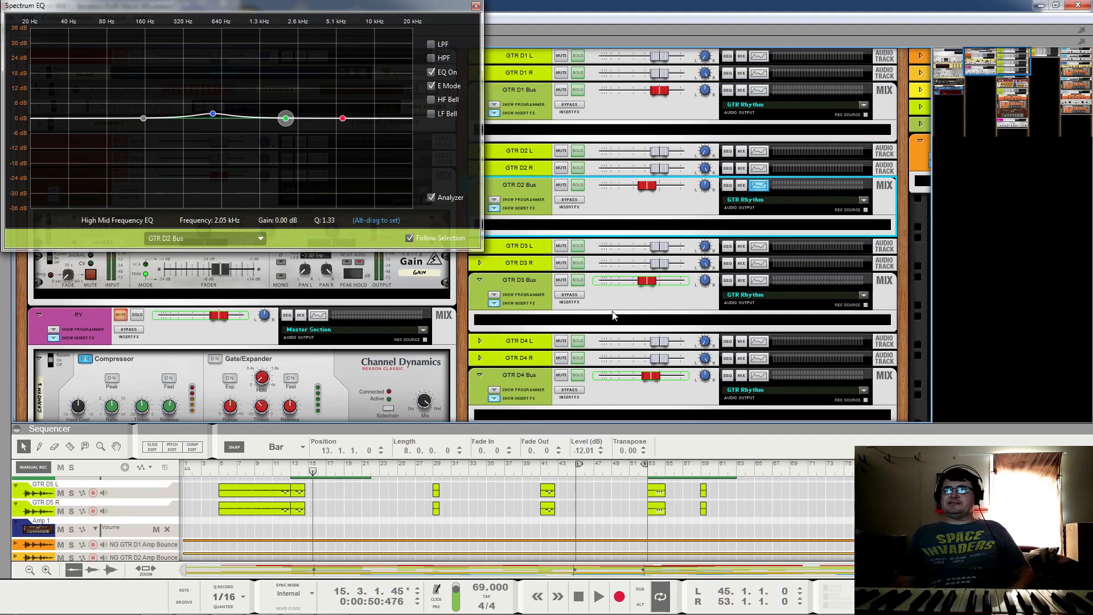
click(214, 115)
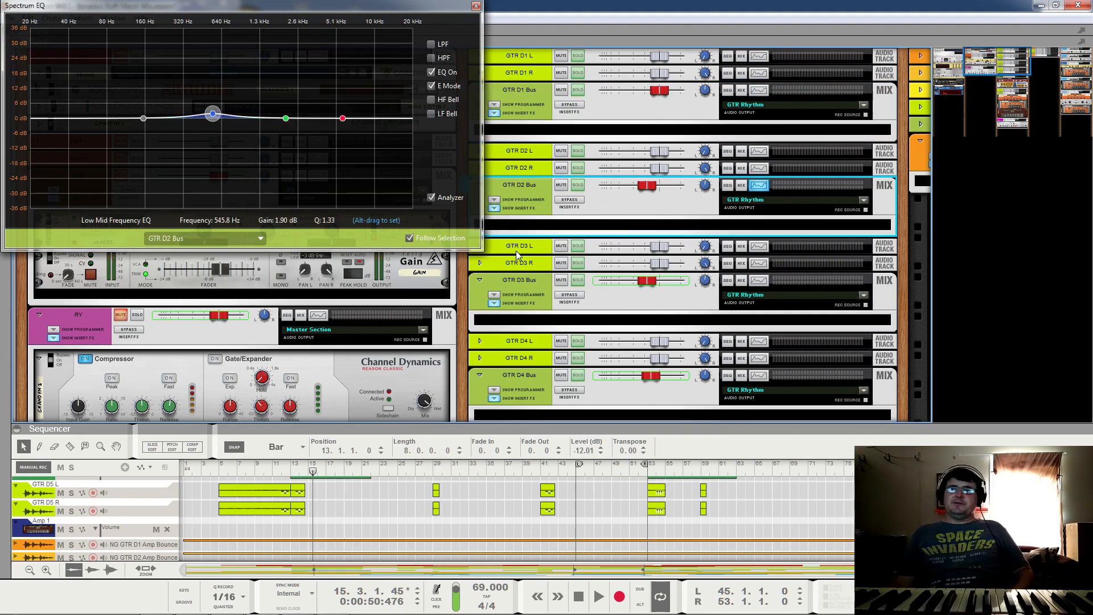
click(607, 310)
click(256, 117)
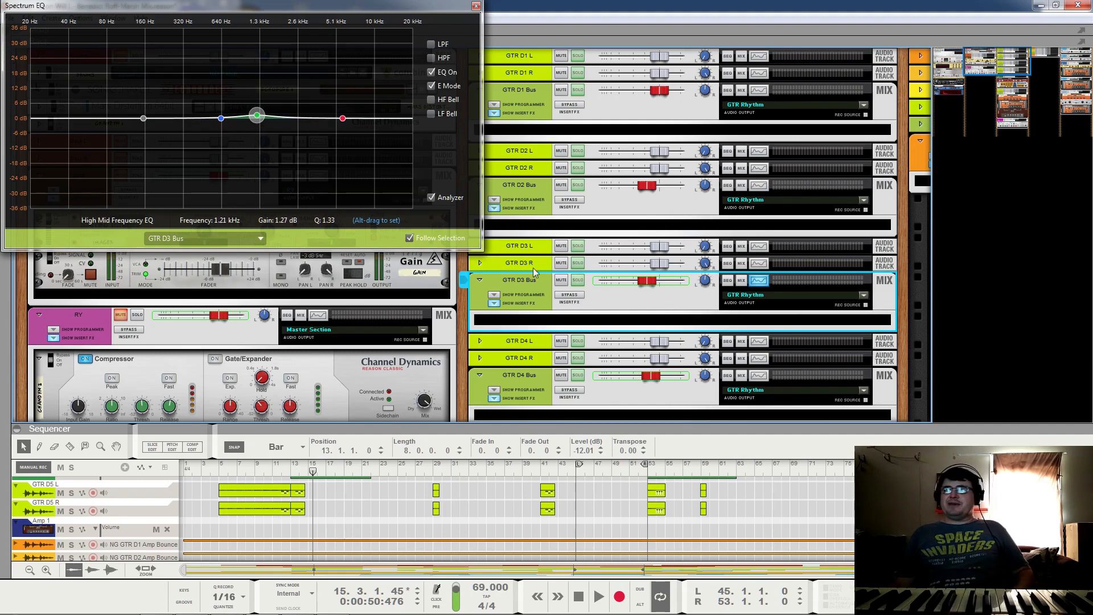
click(615, 398)
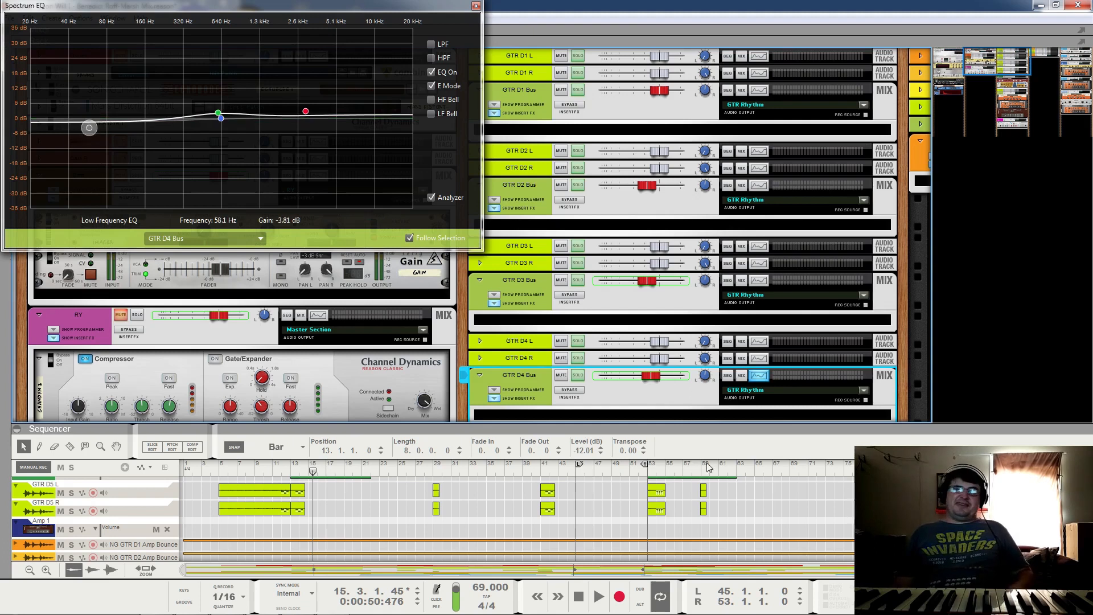
Step: Solo the GTR D4 Bus and play its clips from about bar 37
click(578, 375)
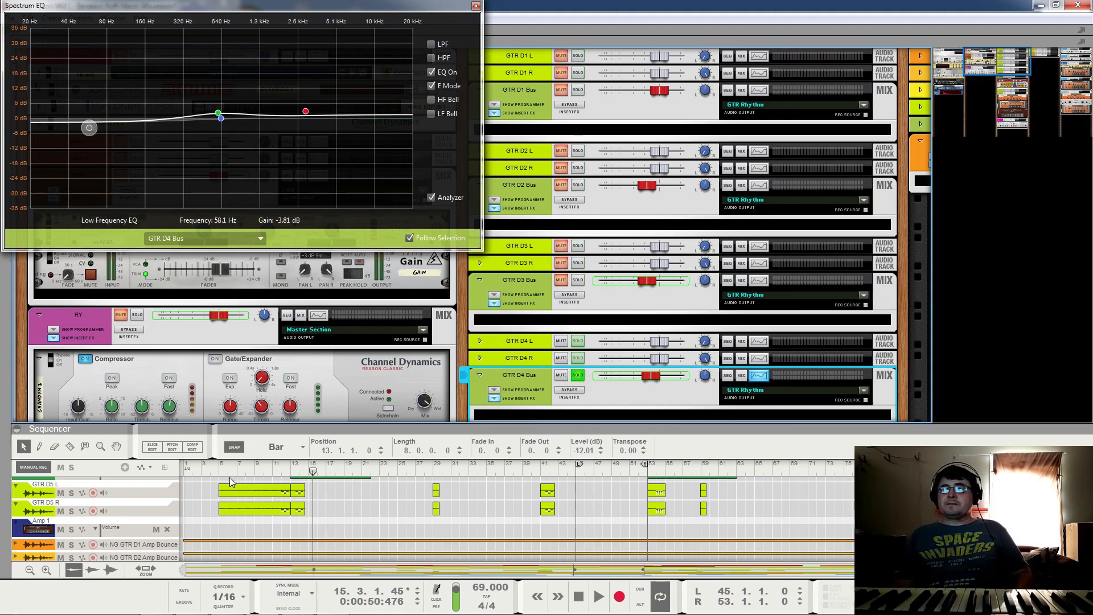
scroll(259, 504, up, 2)
scroll(218, 489, up, 2)
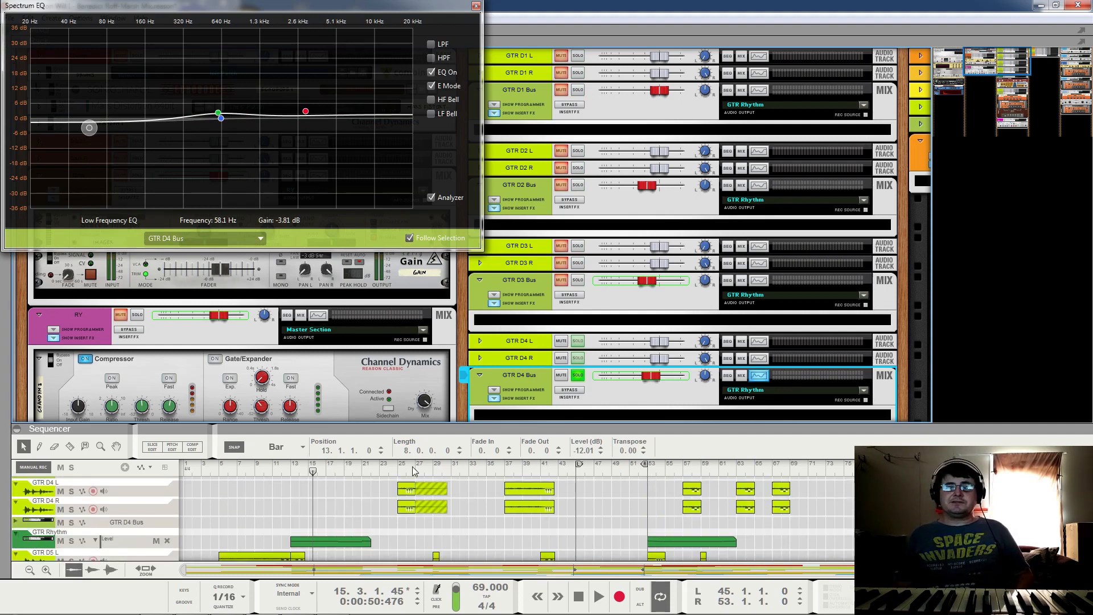
click(506, 470)
key(space)
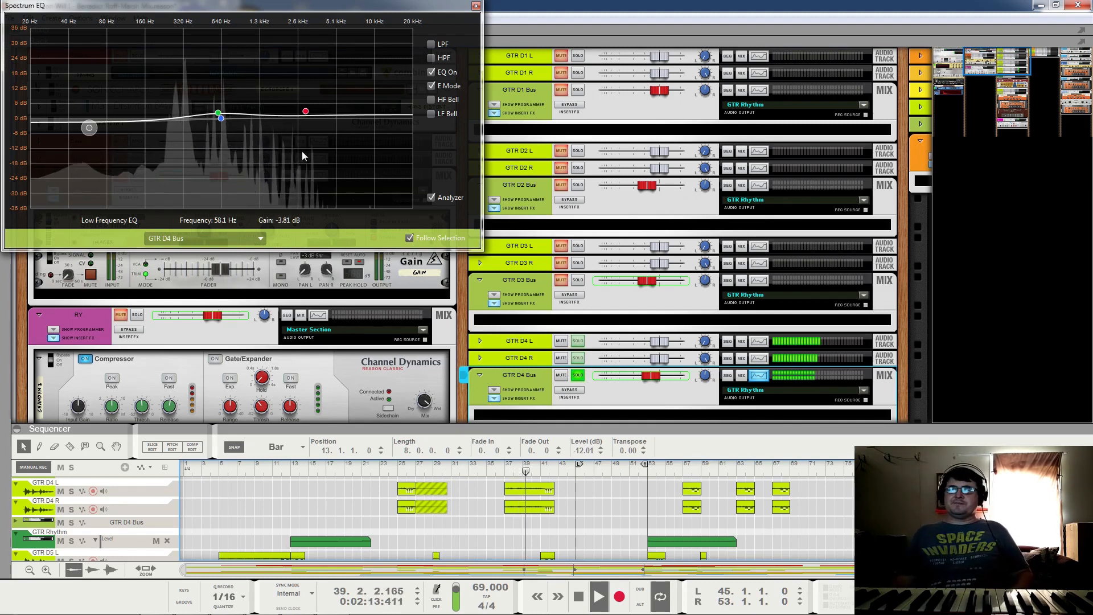
Step: Audition the GTR D4 Bus with its EQ off and back on, and turn its solo off
click(430, 74)
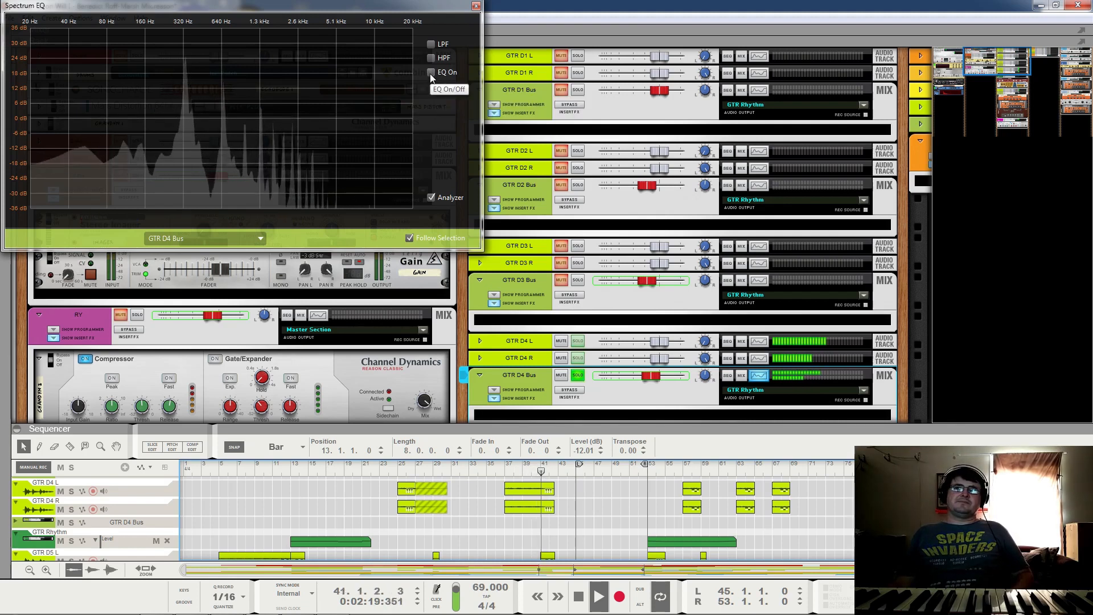
click(430, 74)
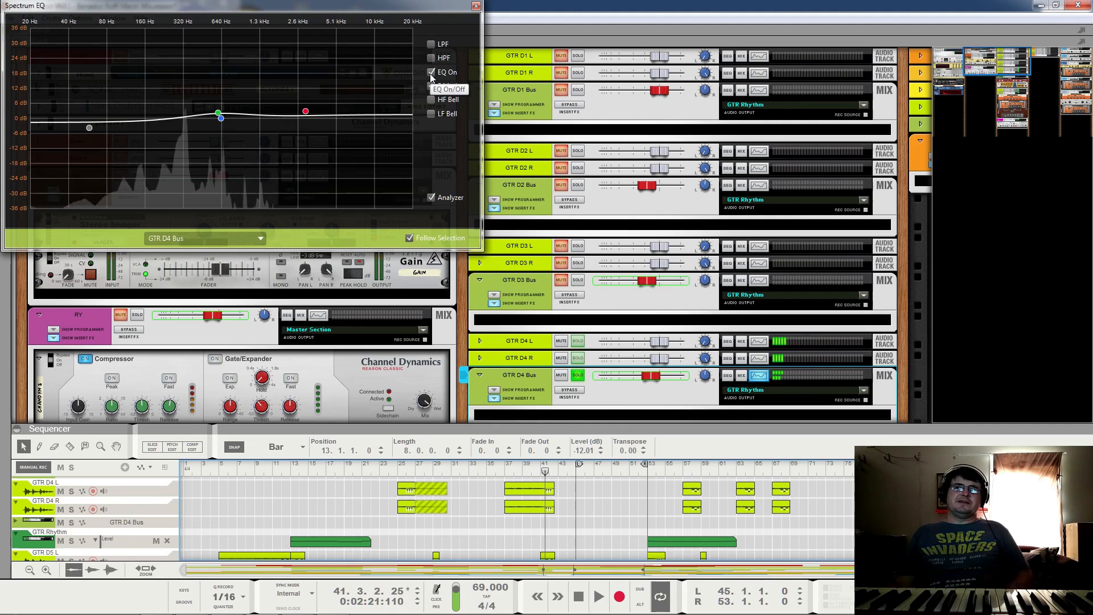
click(578, 376)
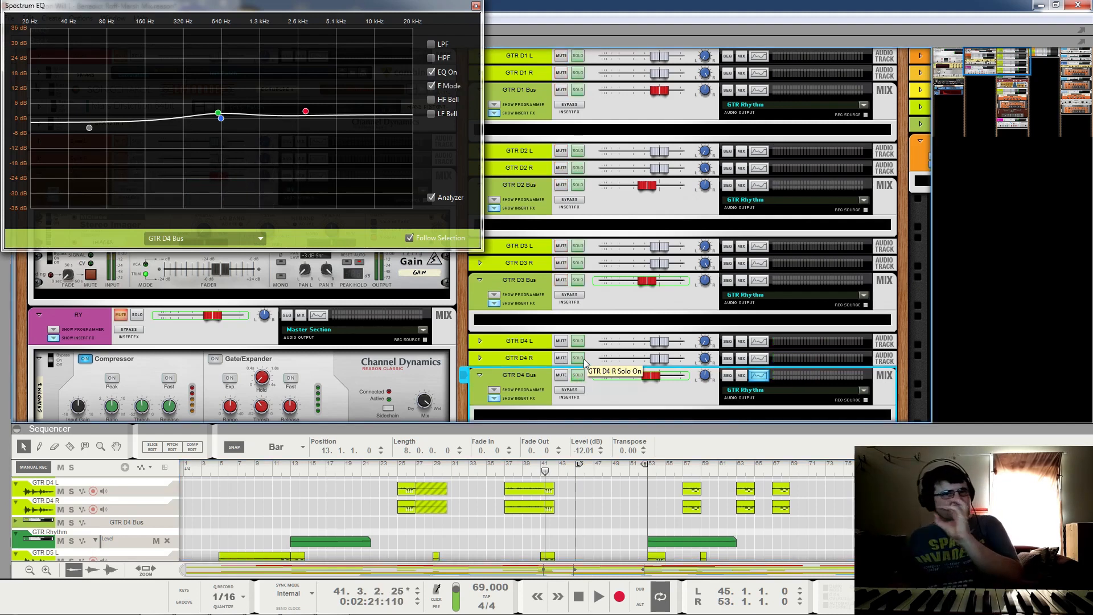
Step: Solo the GTR Rhythm bus, play the song from just before bar 5, and stop playback
scroll(584, 363, down, 8)
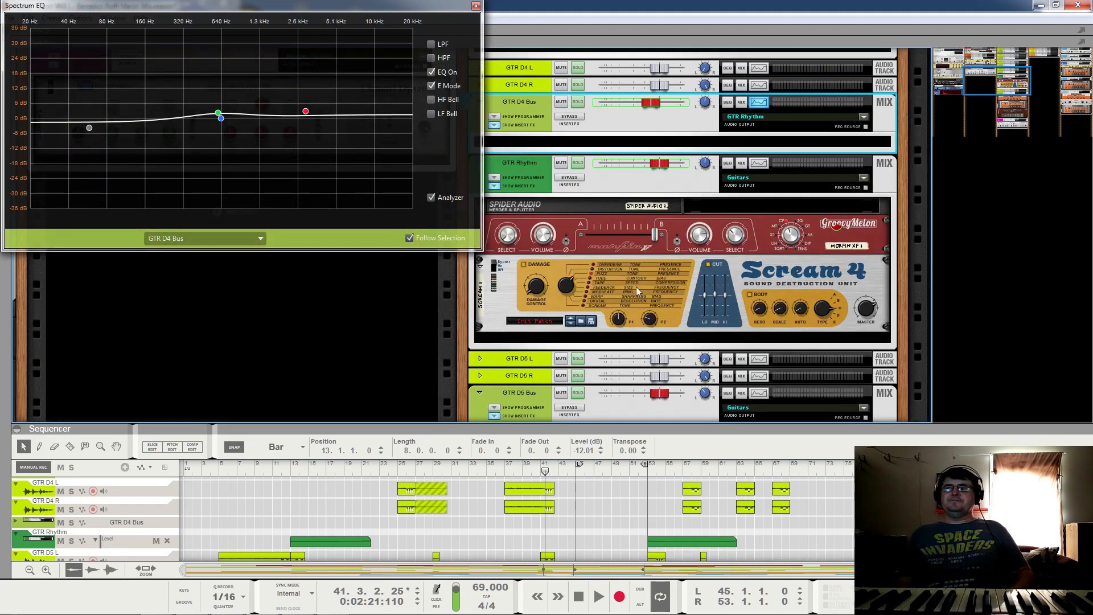
click(578, 163)
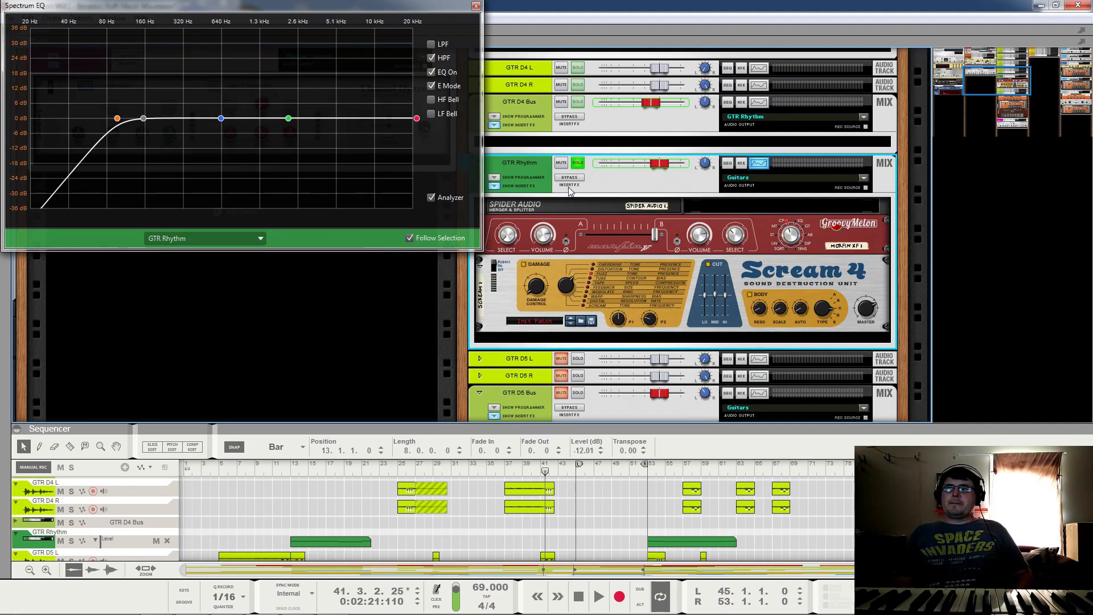
click(229, 471)
drag(229, 472, 212, 471)
key(space)
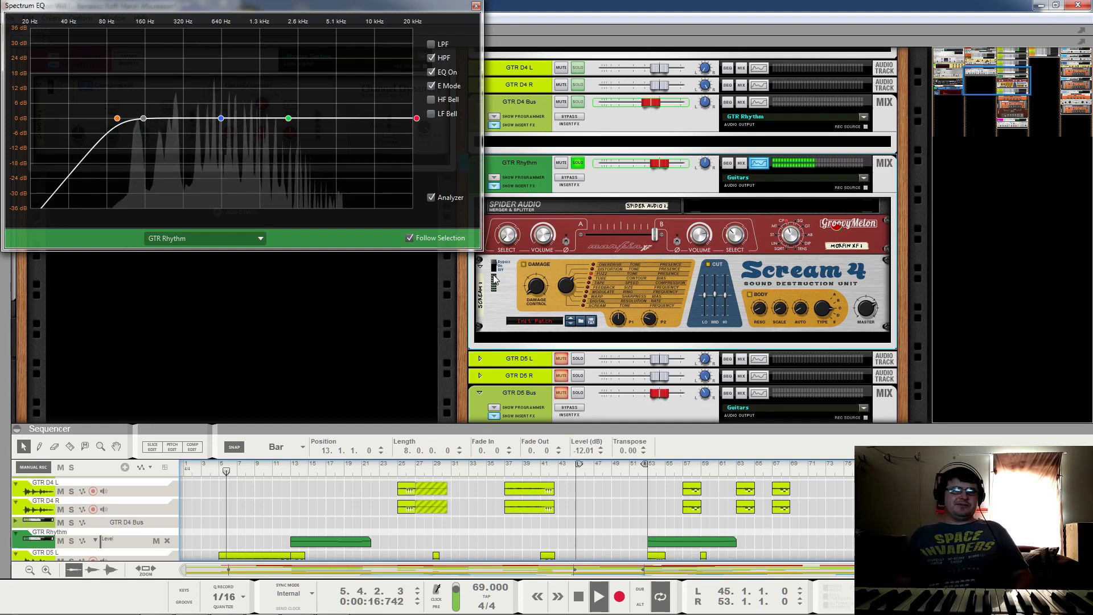
key(space)
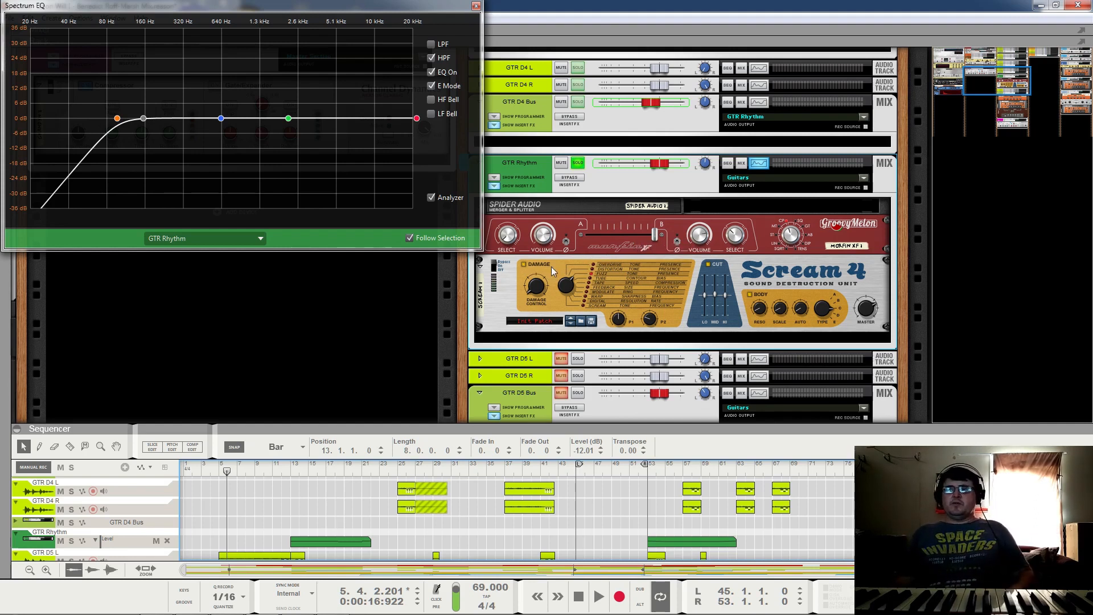
Step: Switch the GTR Rhythm bus's Scream 4 on, move the Morfin XF 1 crossfader fully to A, and listen to the result
drag(494, 264, 495, 270)
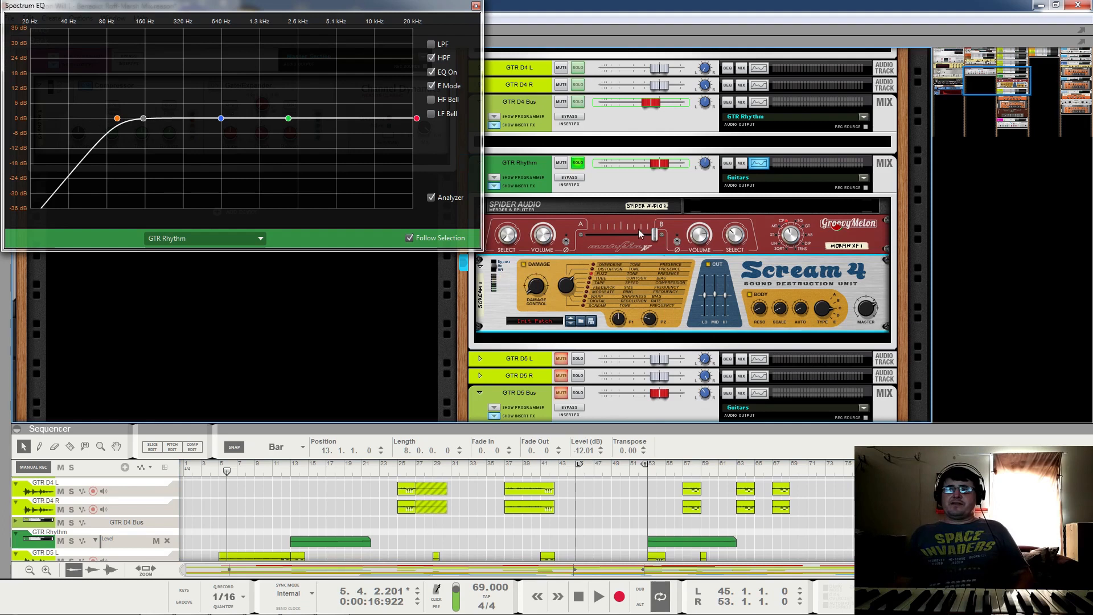
drag(636, 230, 587, 234)
key(space)
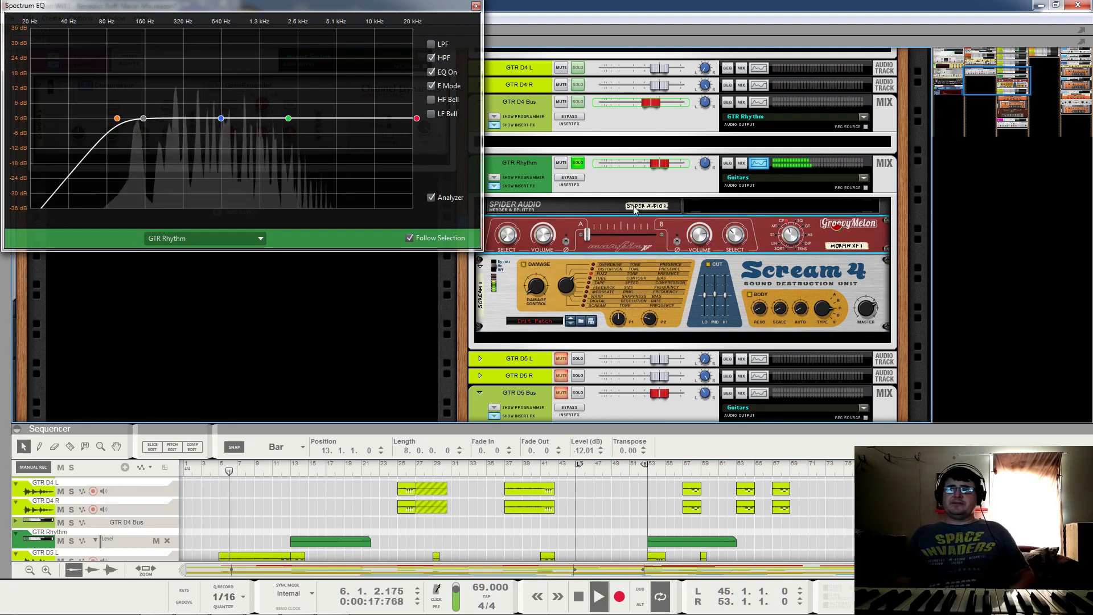
mouse_move(587, 236)
mouse_down()
mouse_move(638, 243)
mouse_move(644, 233)
mouse_move(603, 246)
mouse_up()
key(space)
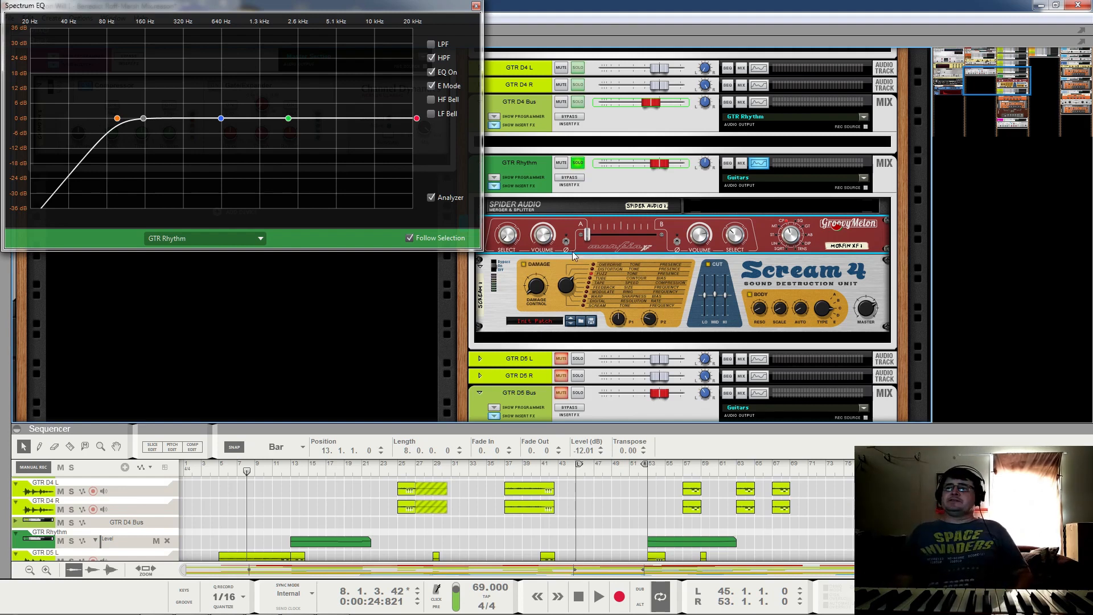
Step: Move the Morfin XF1 crossfader in the GTR Rhythm inserts fully to B and audition the result
key(space)
drag(589, 237, 655, 242)
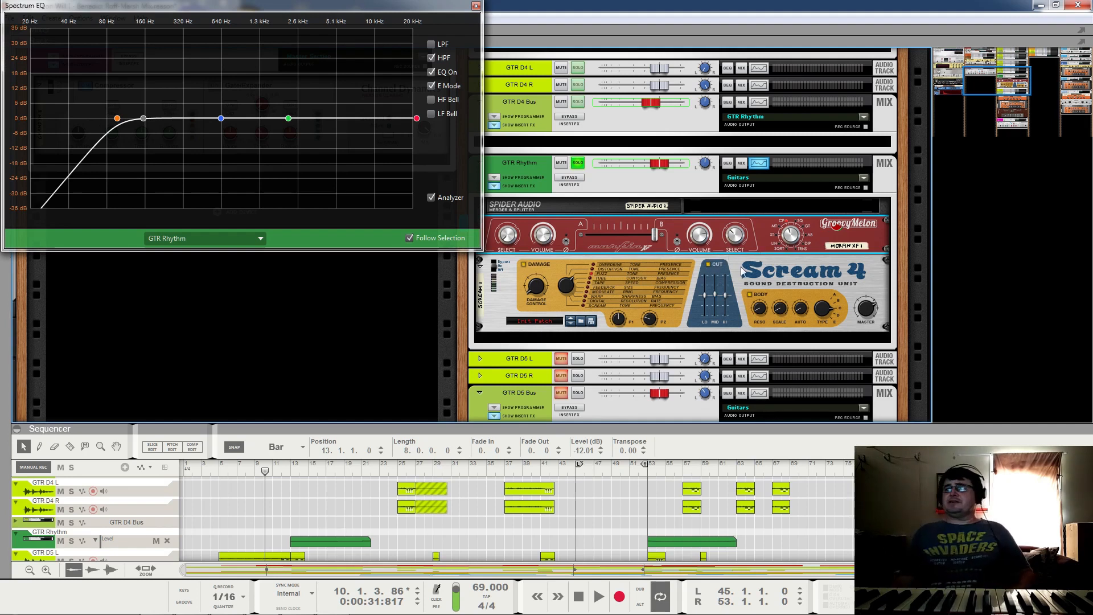
key(space)
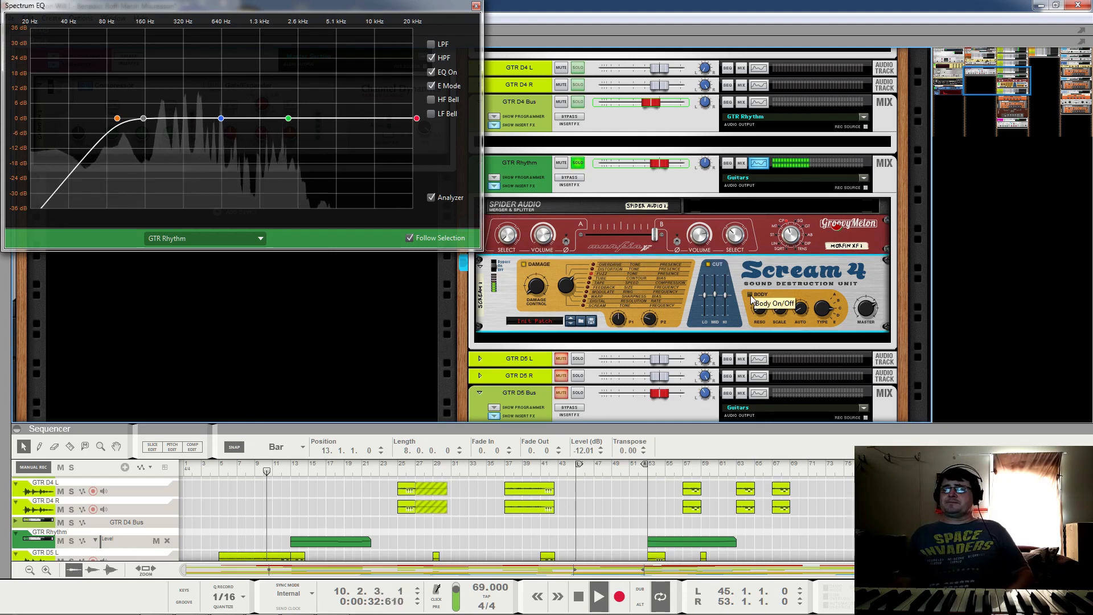
Step: Compare the GTR Rhythm sound during playback with the Scream 4 Cut section switched off and back on
click(708, 264)
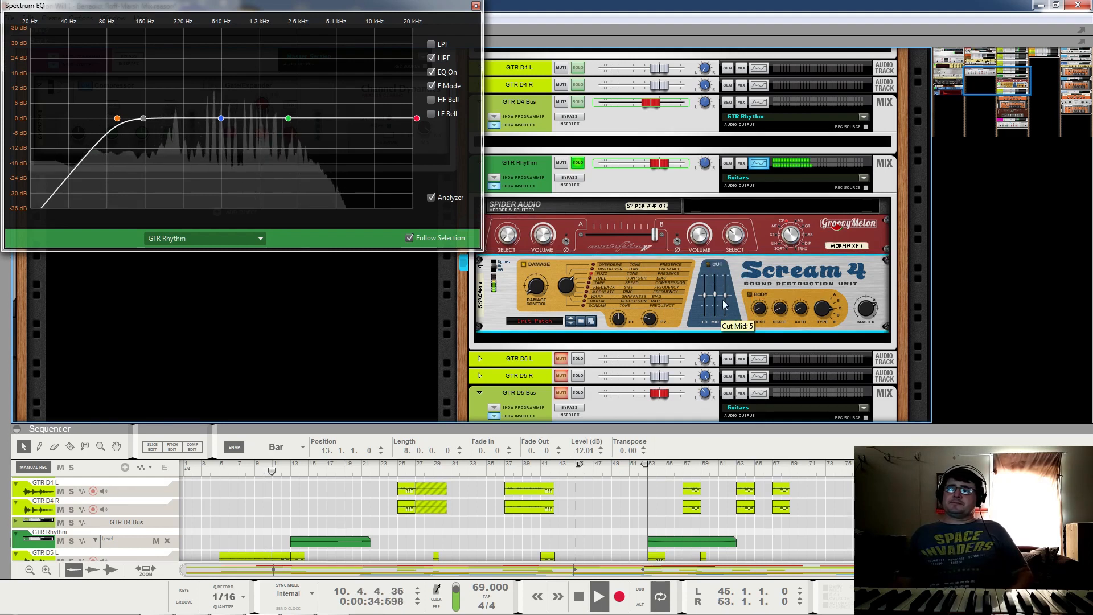
click(709, 268)
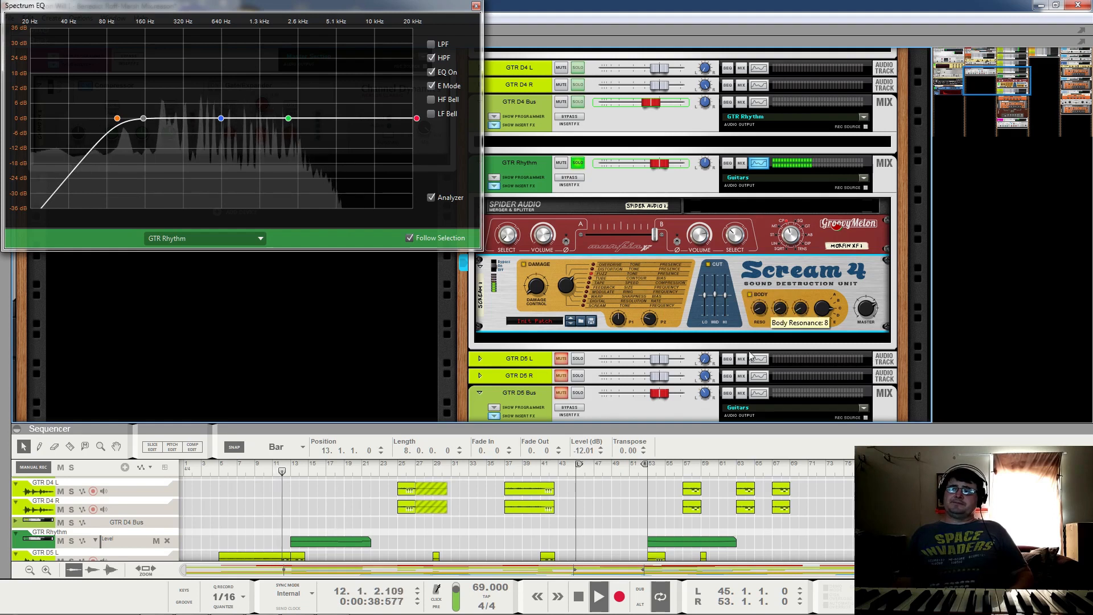
key(space)
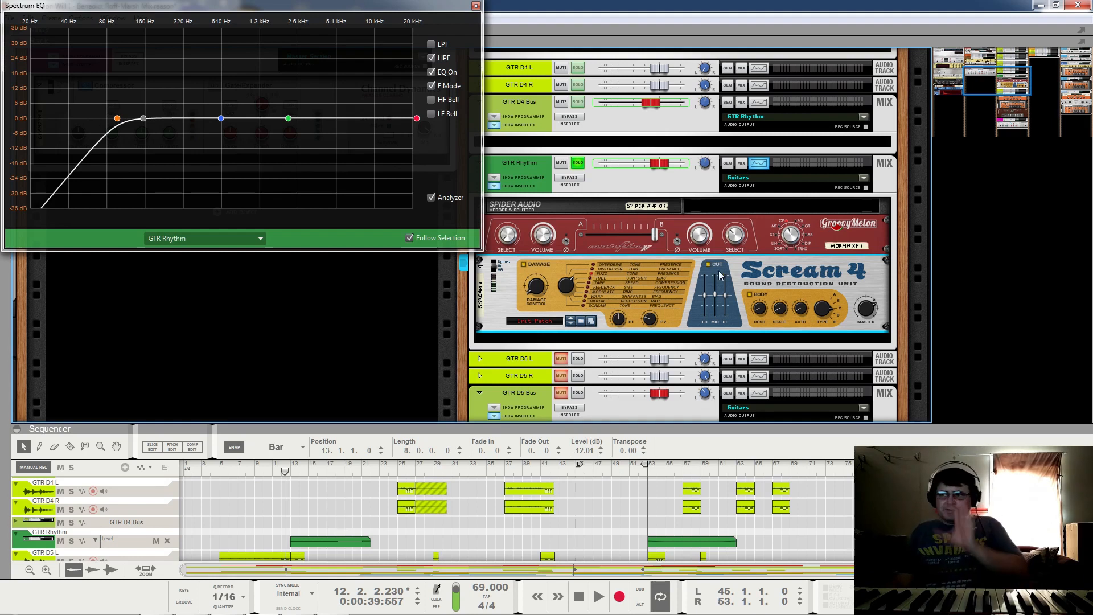
key(space)
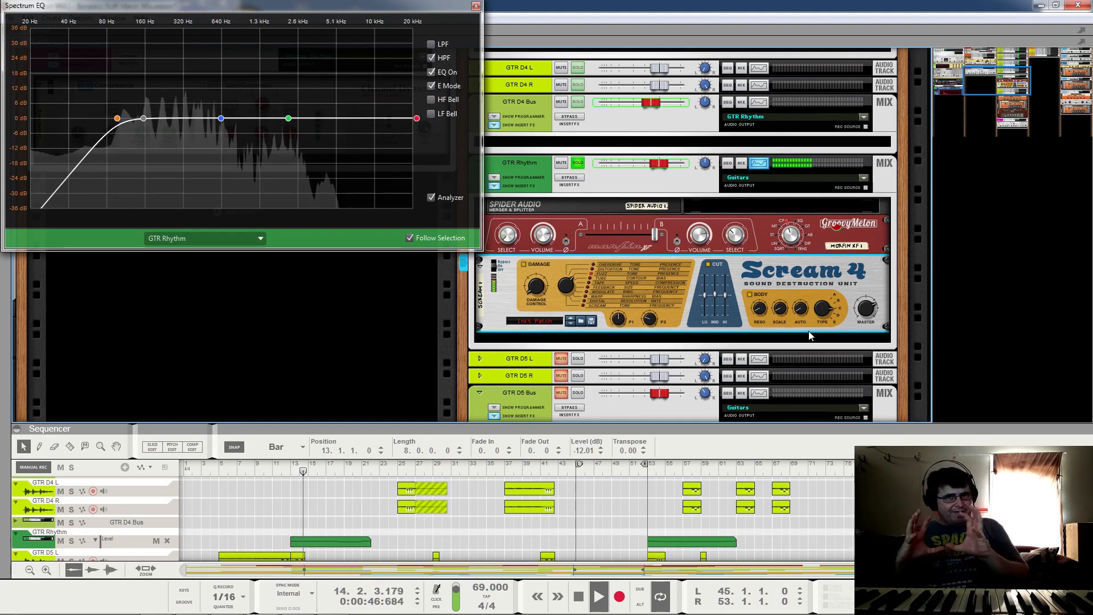
key(space)
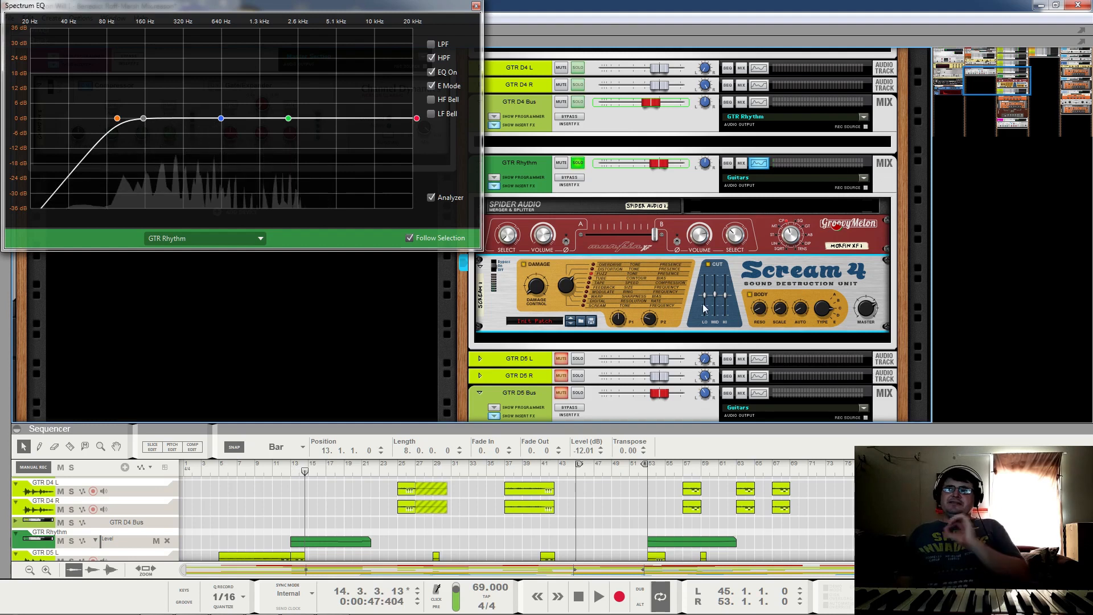
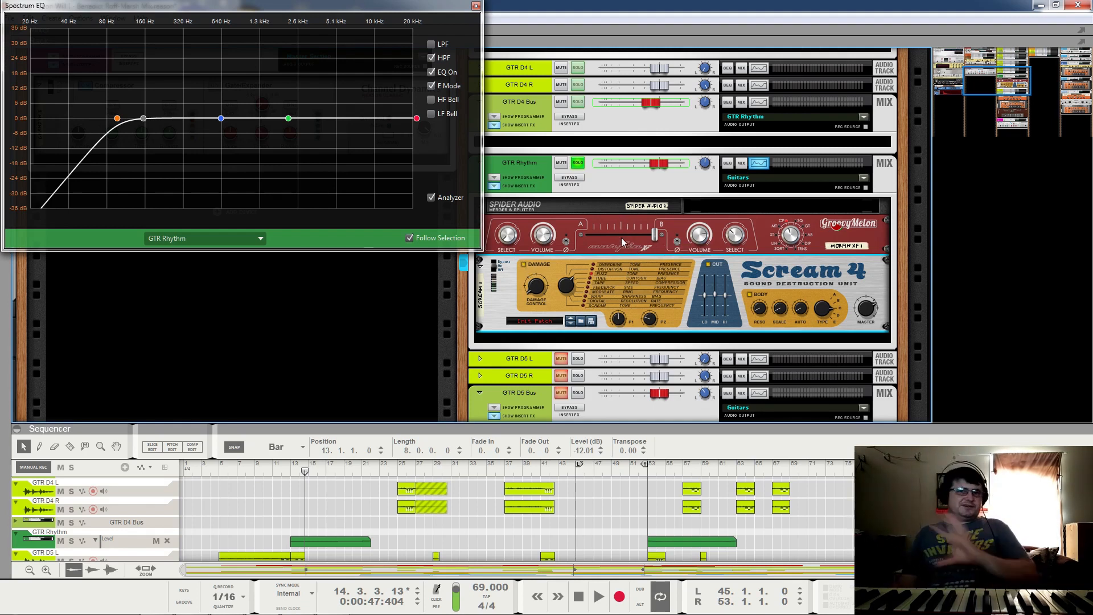
mouse_move(620, 238)
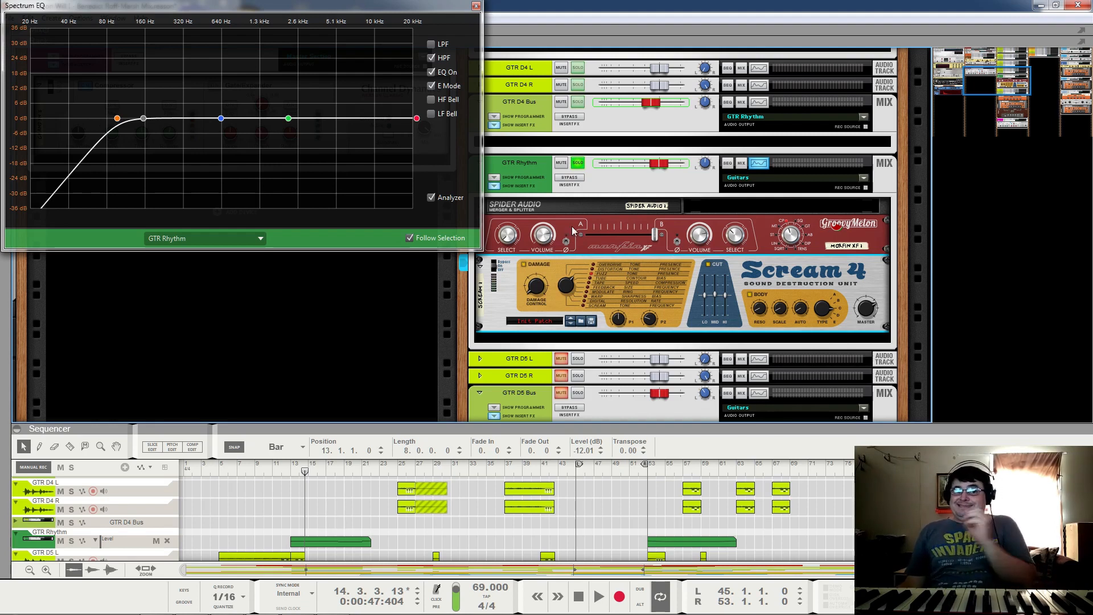
Step: Move the solo from GTR Rhythm to GTR D5 Bus and play the song from bar 6
click(577, 164)
scroll(584, 388, down, 3)
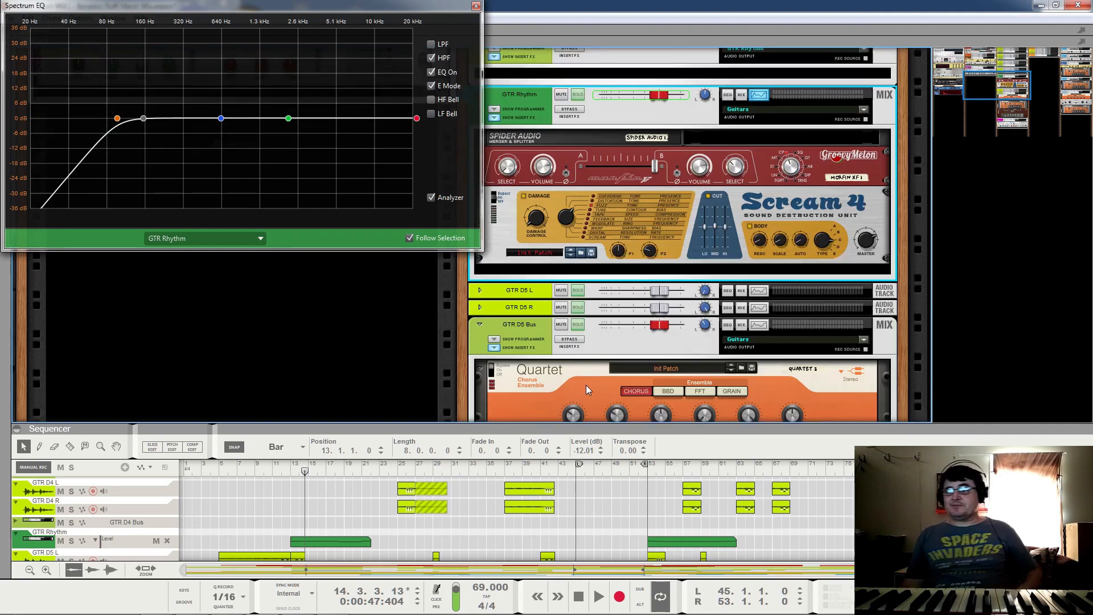
click(578, 291)
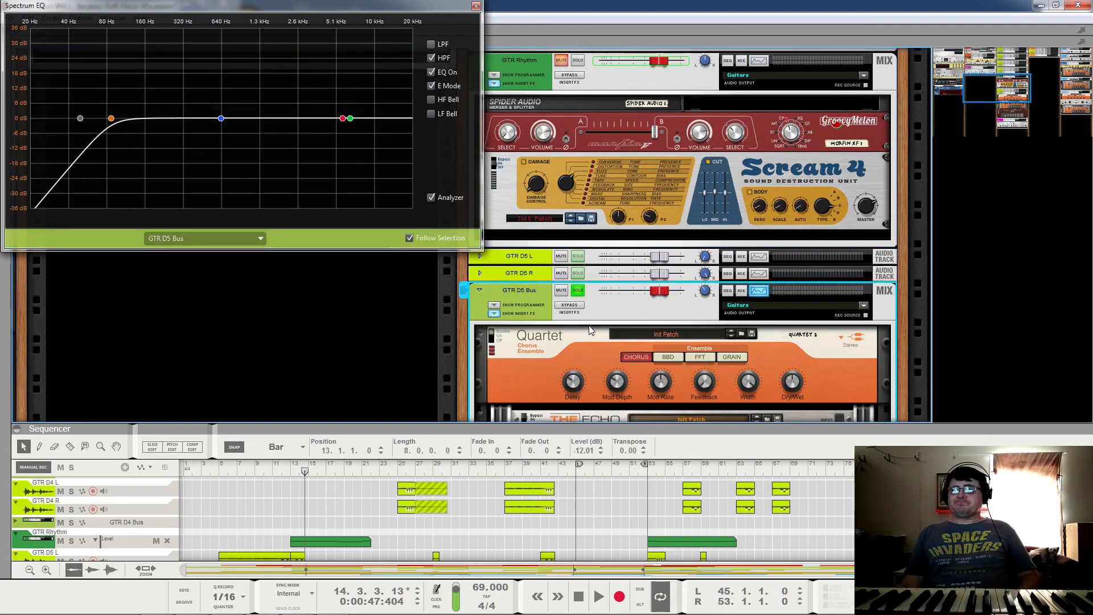
key(space)
click(229, 470)
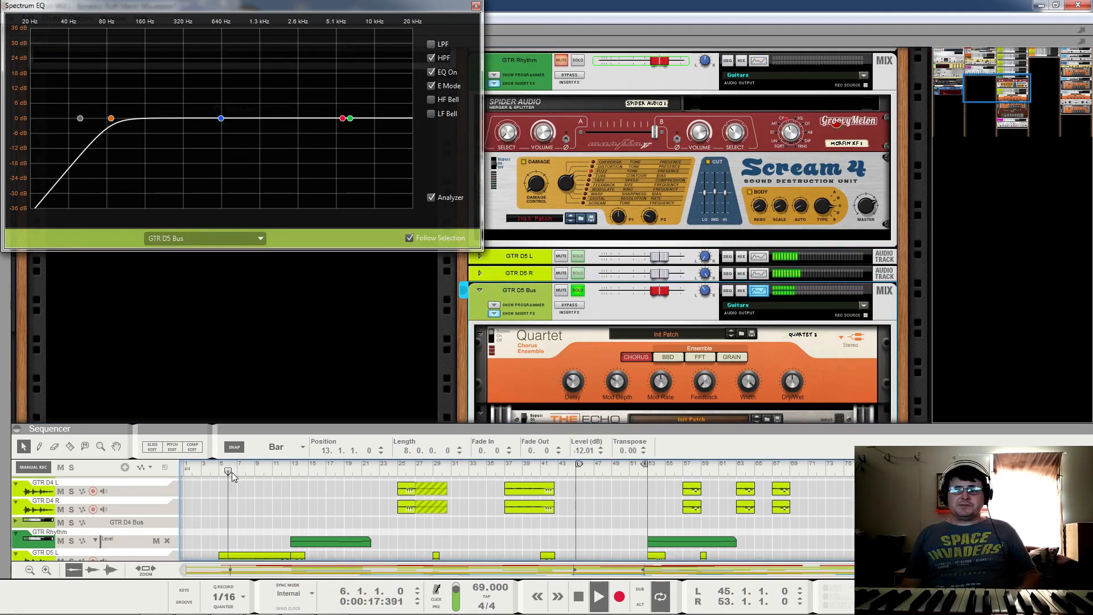
scroll(424, 492, down, 3)
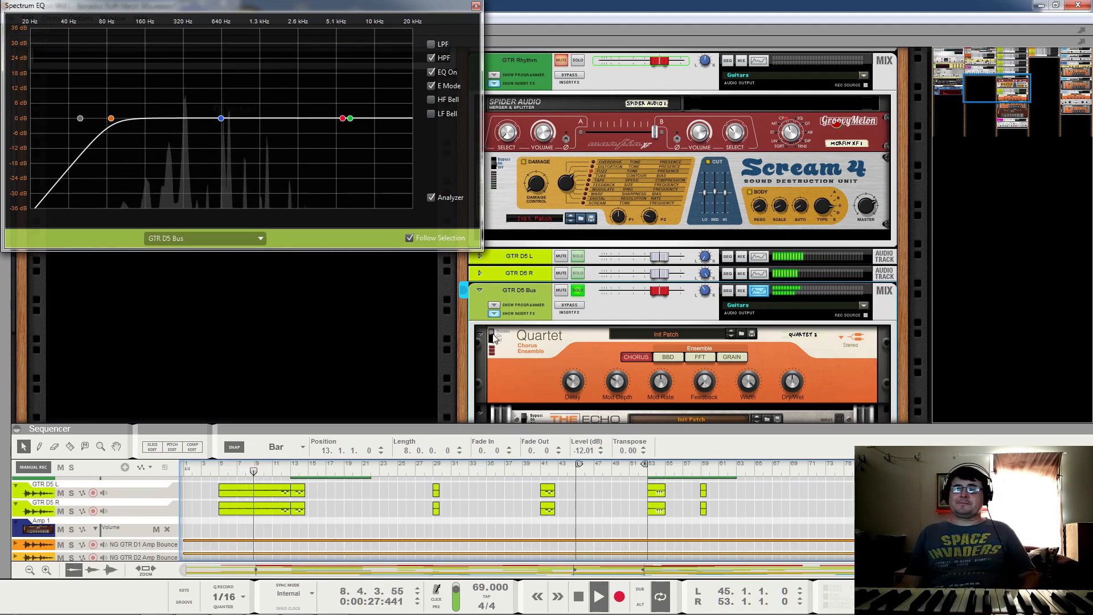
Step: Switch on the Quartet chorus and The Echo on the GTR D5 Bus while listening, and stop playback
click(623, 312)
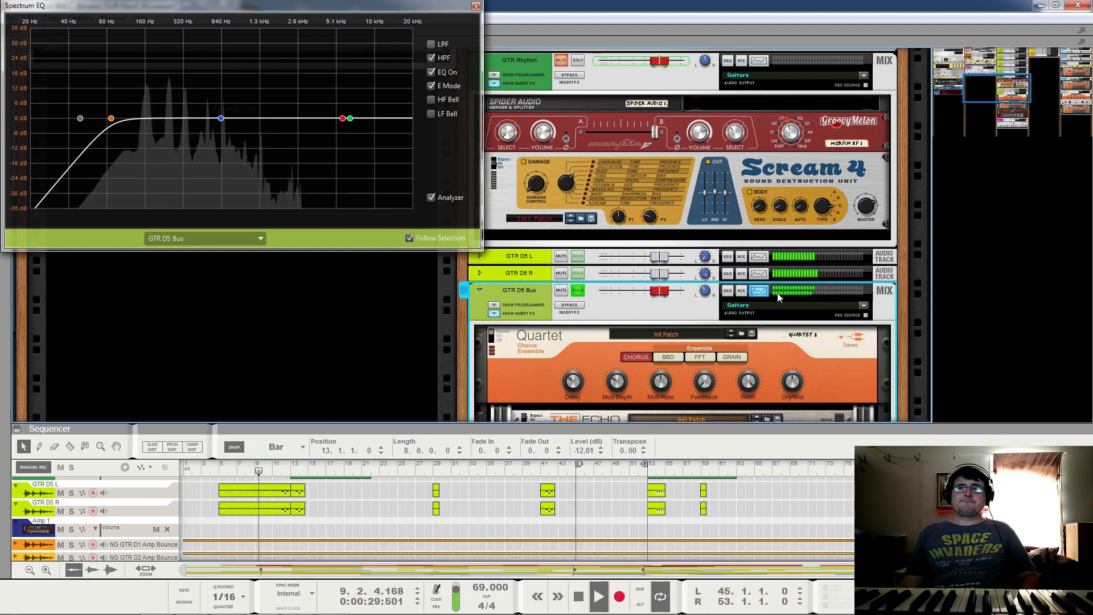
click(499, 328)
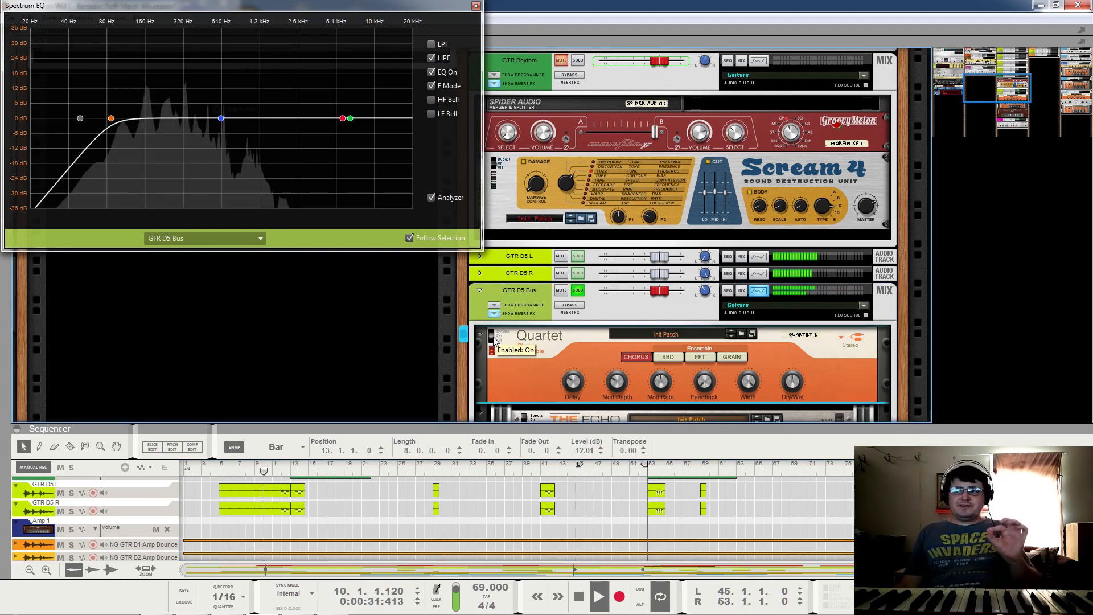
scroll(502, 340, down, 3)
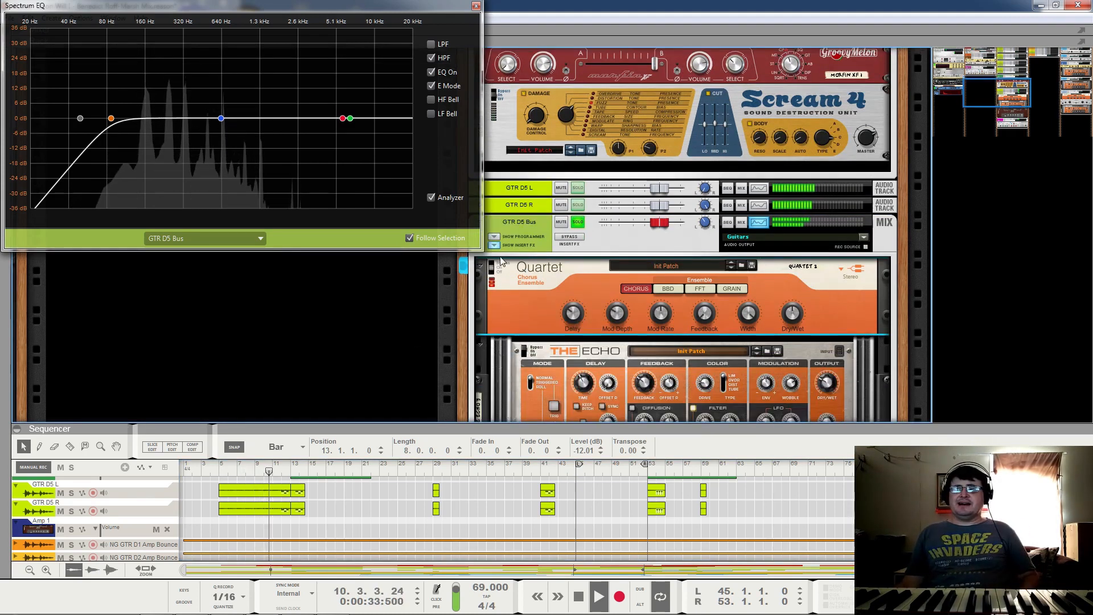
click(526, 350)
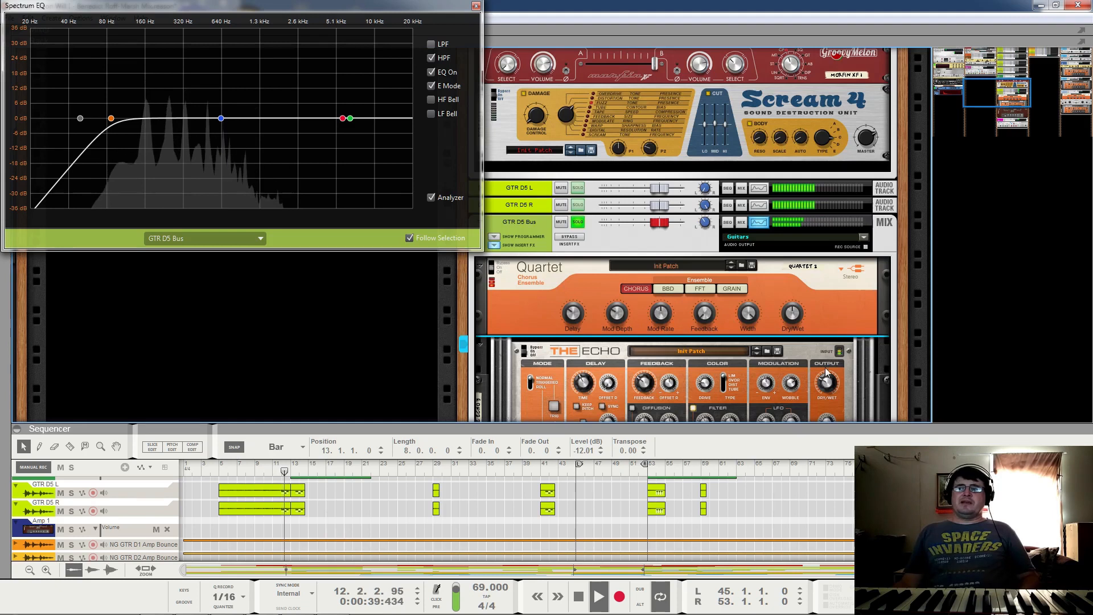
scroll(851, 392, down, 2)
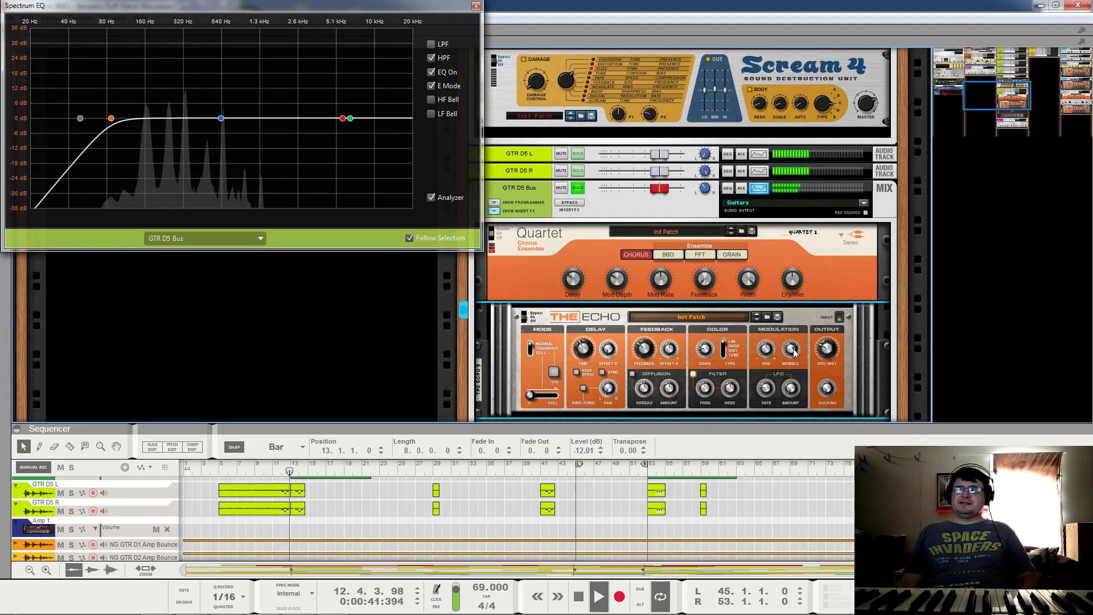
mouse_move(795, 353)
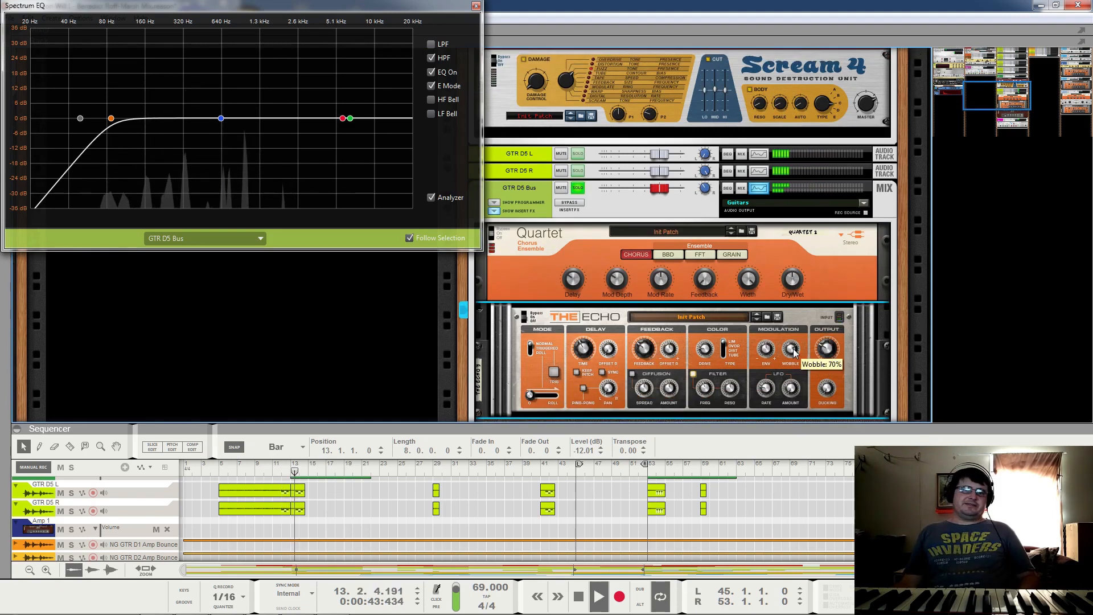
key(space)
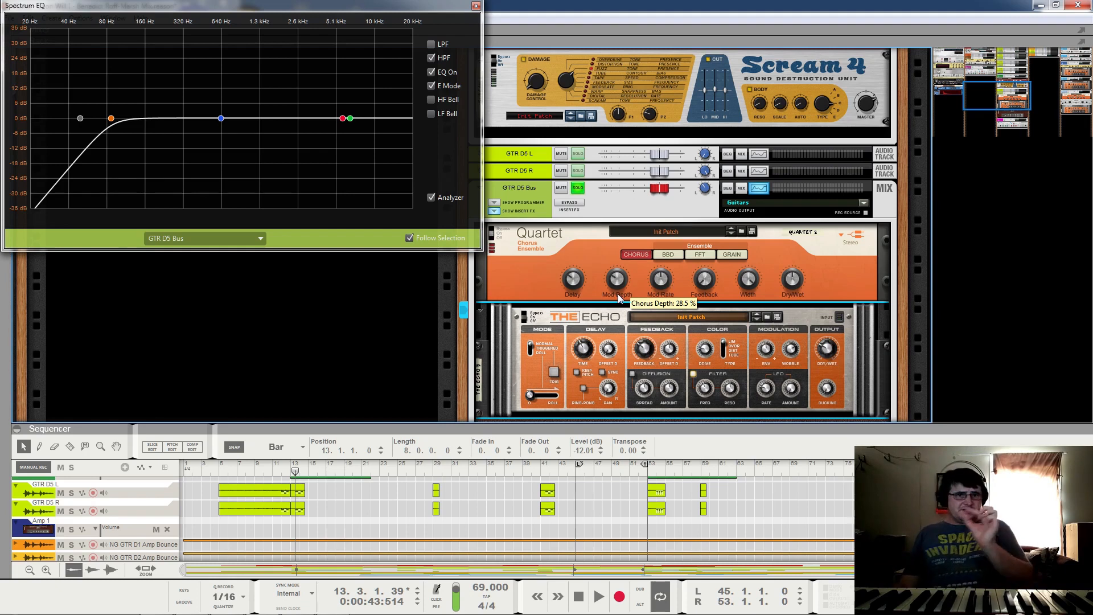
Step: Audition the soloed GTR D5 Bus clips from bars 8, 29, 41 and 53
click(246, 470)
key(space)
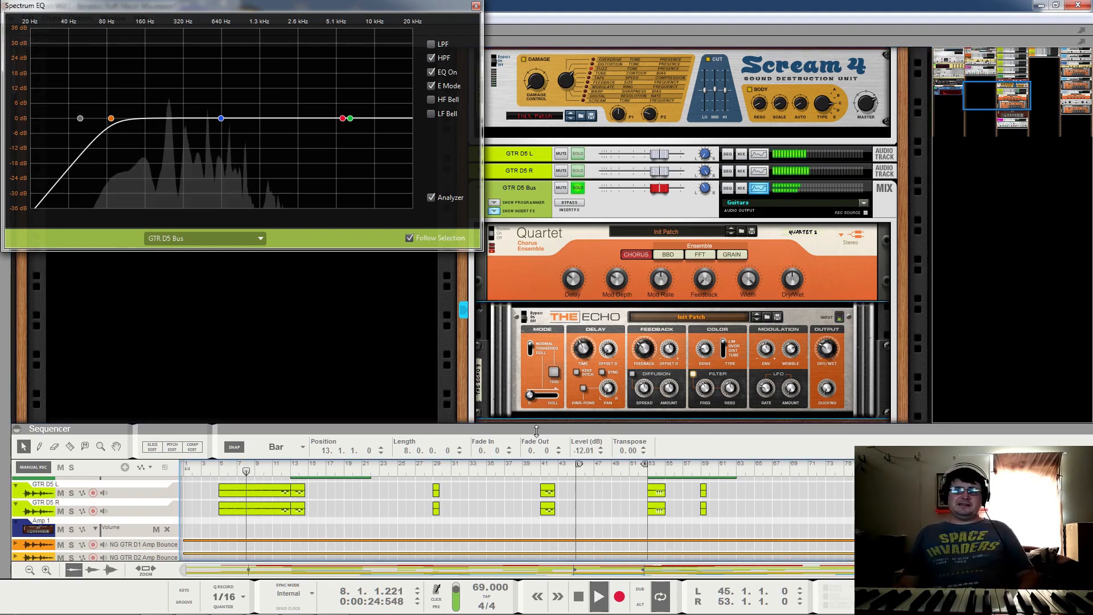
click(435, 470)
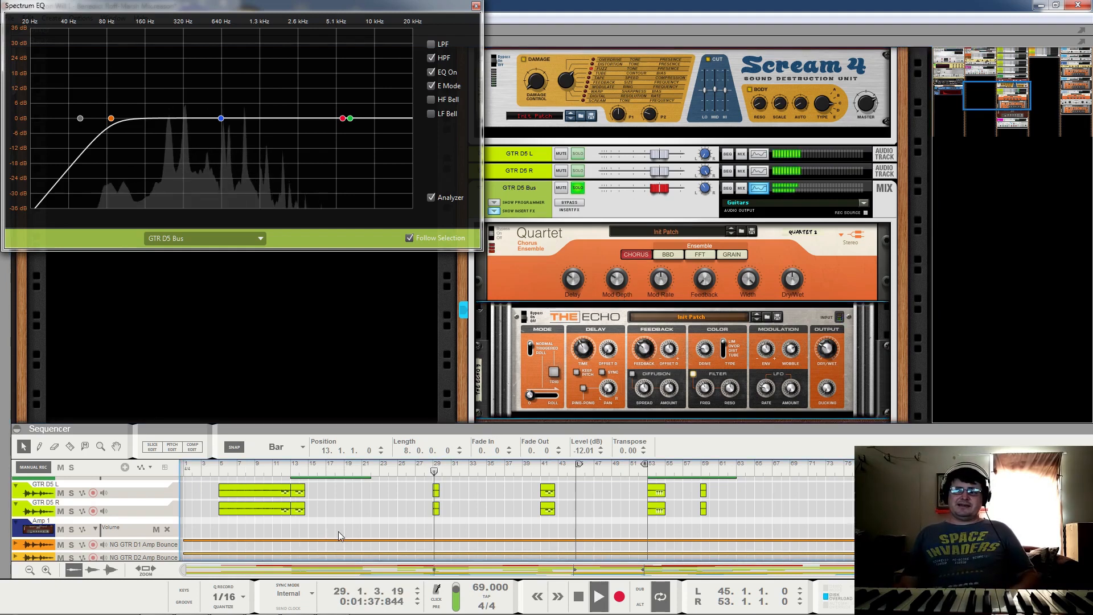
click(536, 471)
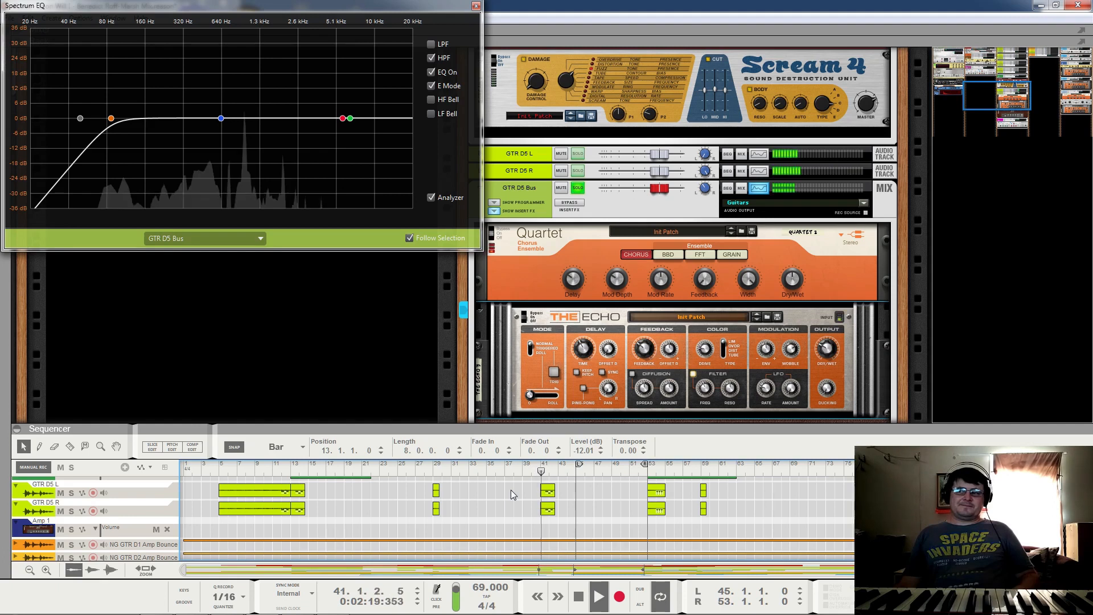
click(647, 471)
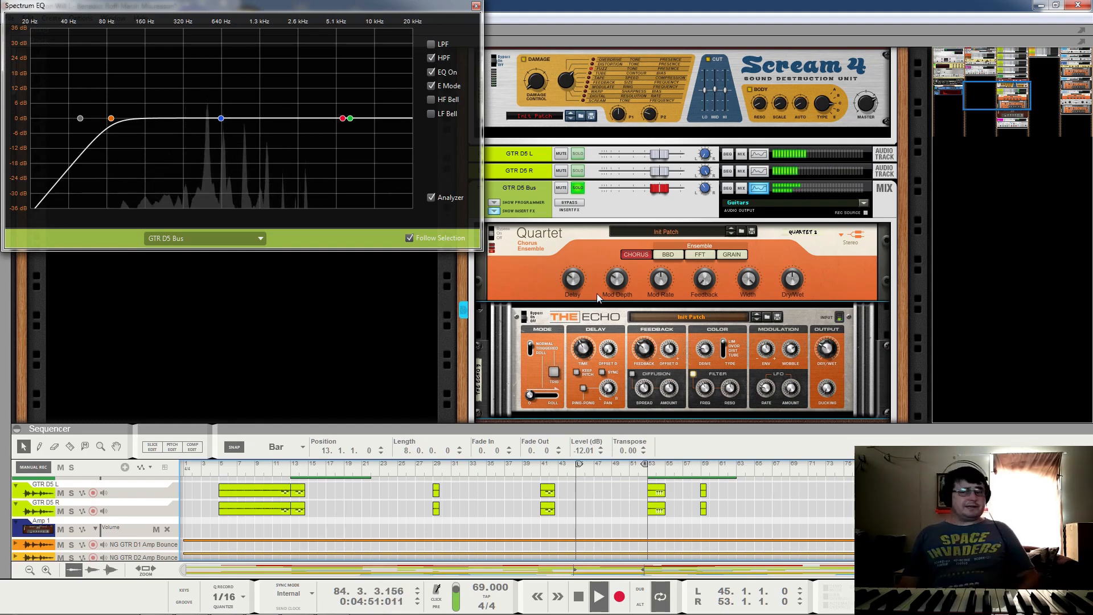
key(space)
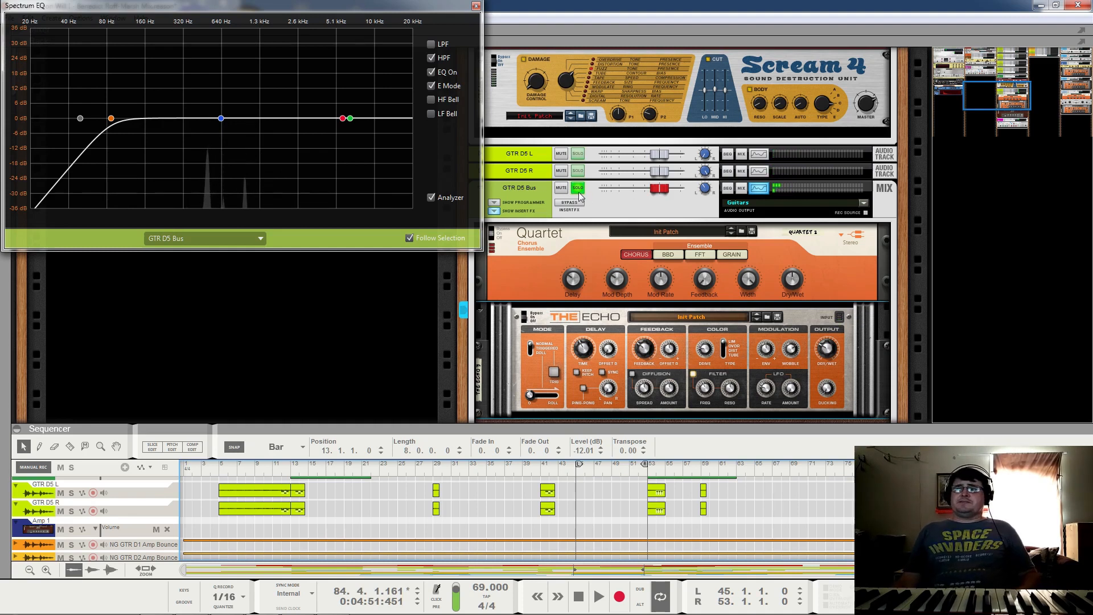
Step: Unsolo the GTR D5 Bus and switch on the Softube Amp in its insert chain, with the song position at bar 7
click(578, 188)
scroll(584, 227, down, 3)
scroll(605, 194, down, 2)
scroll(632, 194, up, 2)
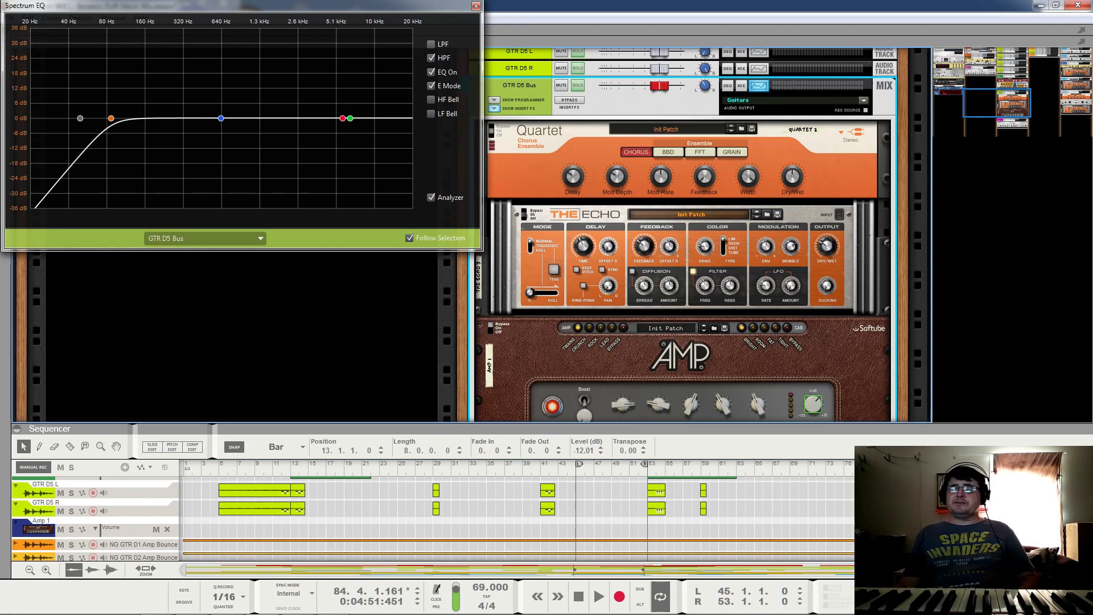
click(237, 472)
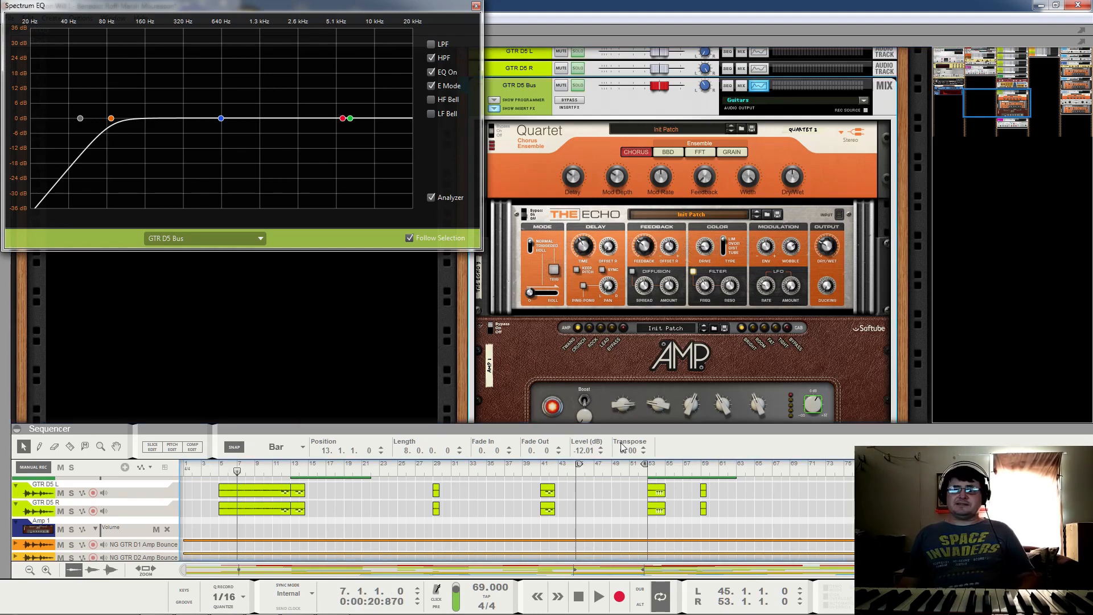
click(498, 330)
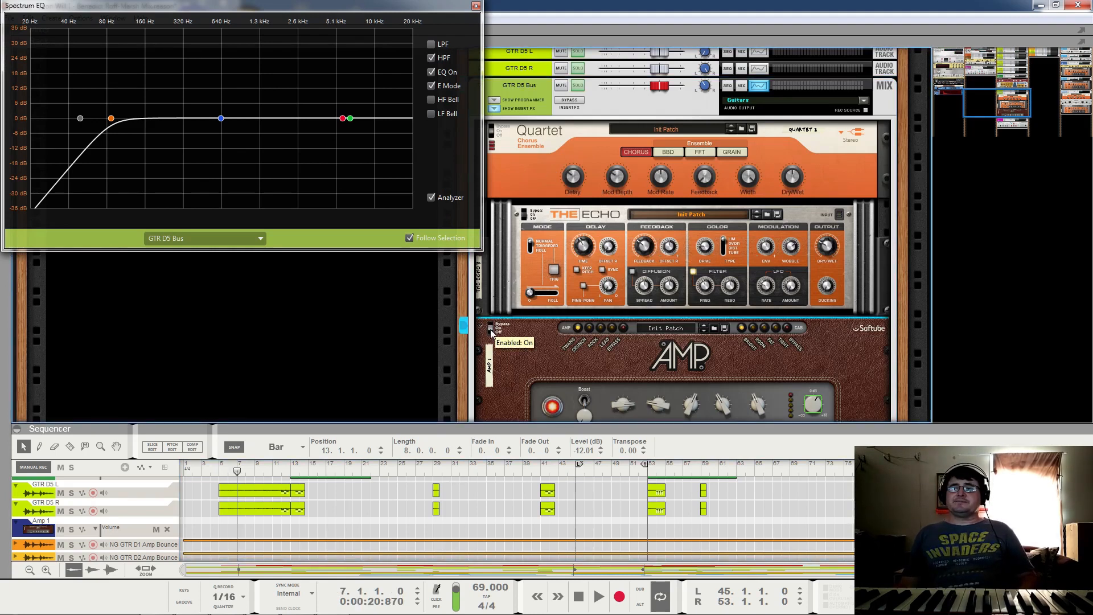
scroll(727, 368, down, 1)
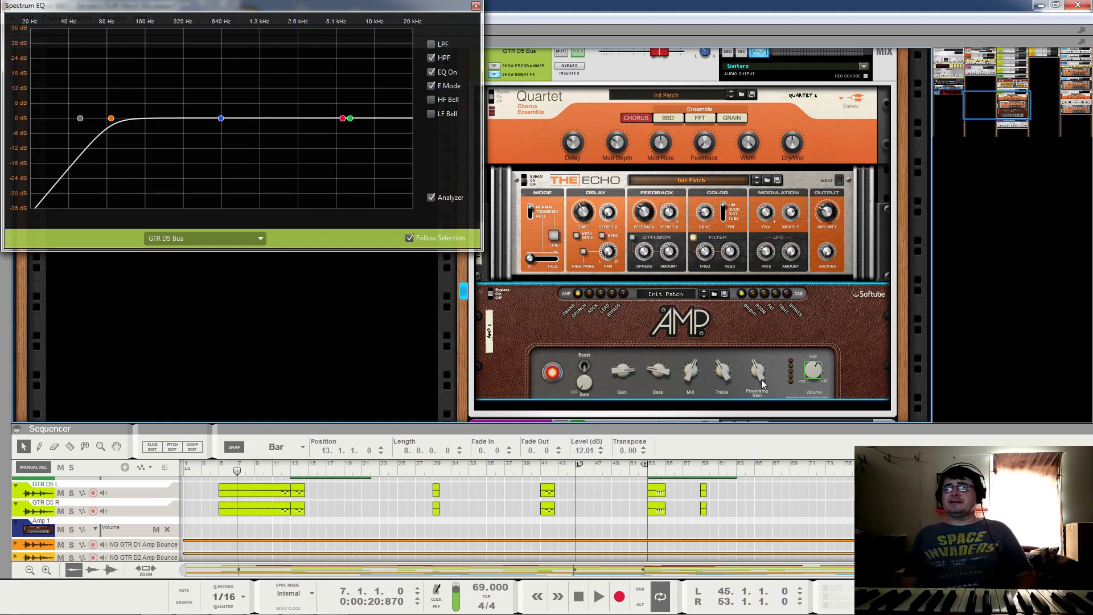
Step: Solo the GTR D5 Bus during playback from bar 7 to audition its sound through the Amp
key(space)
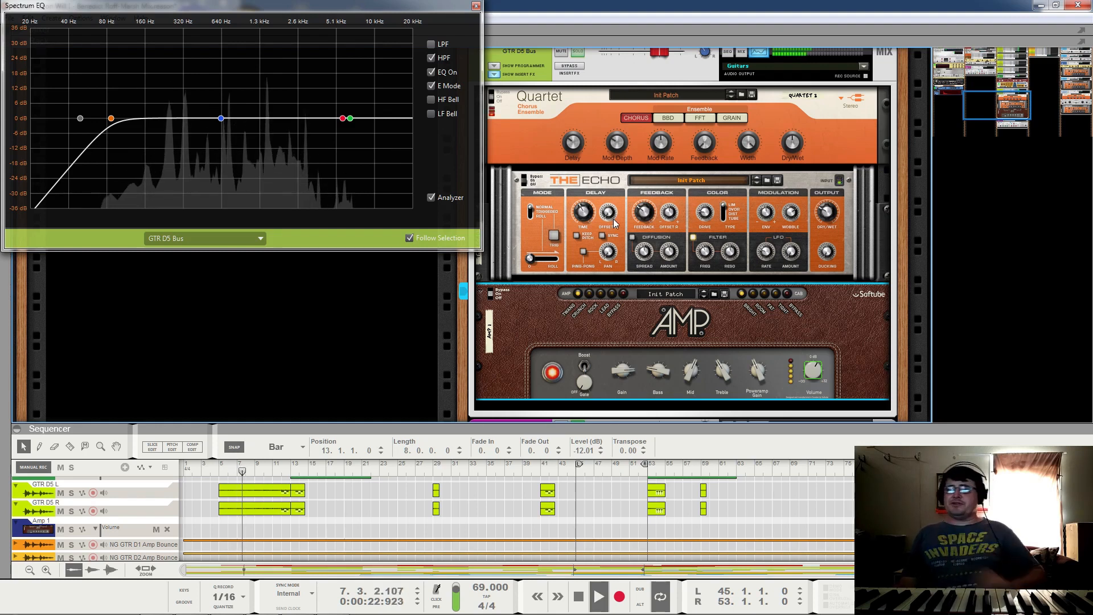
click(579, 68)
click(577, 53)
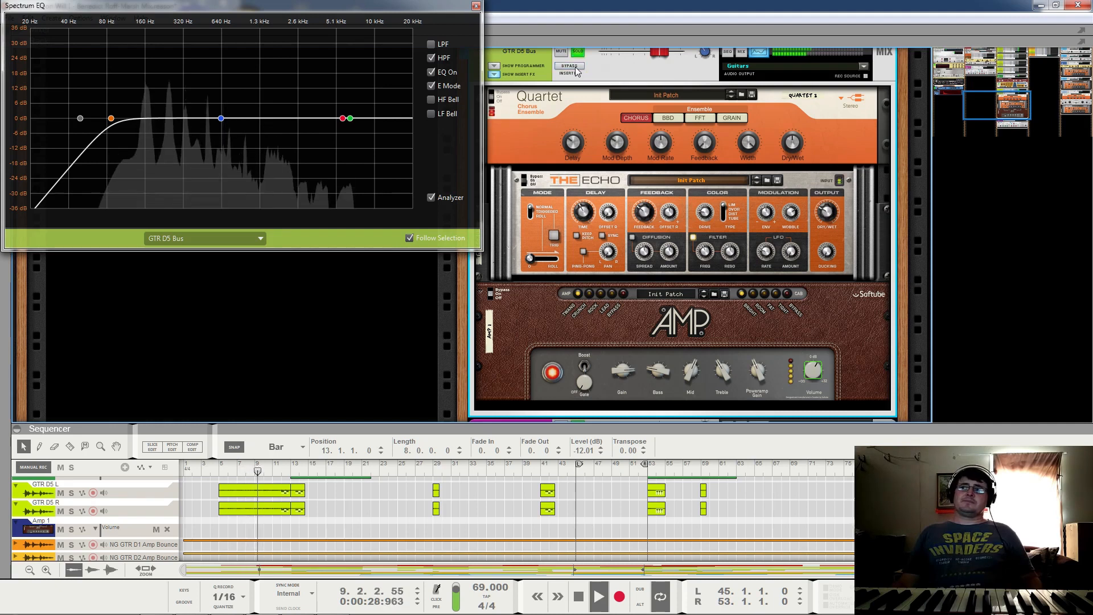
click(576, 68)
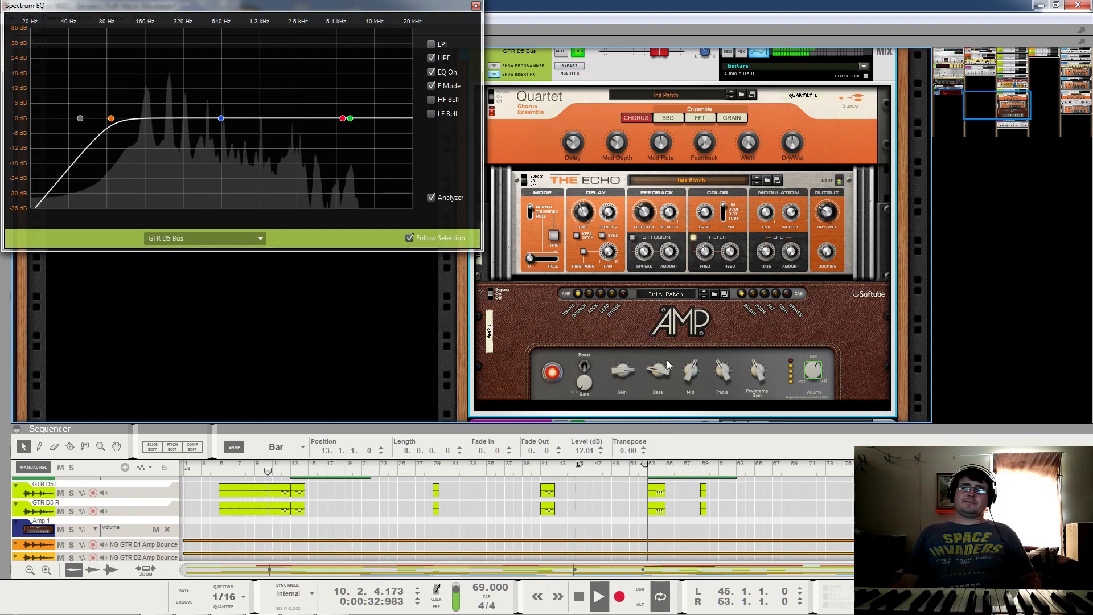
key(space)
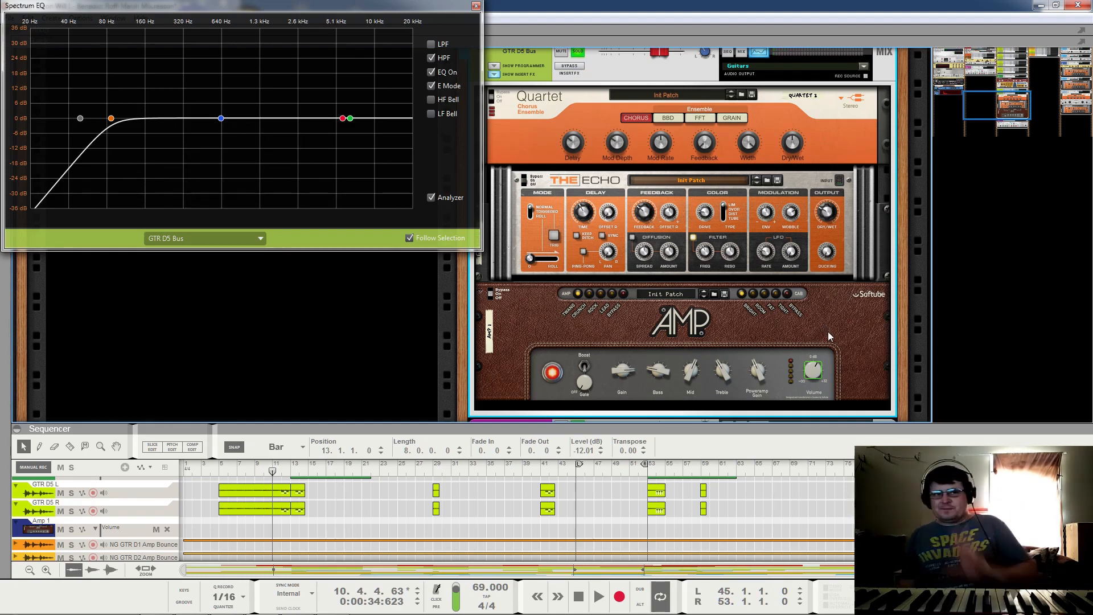
scroll(849, 331, down, 3)
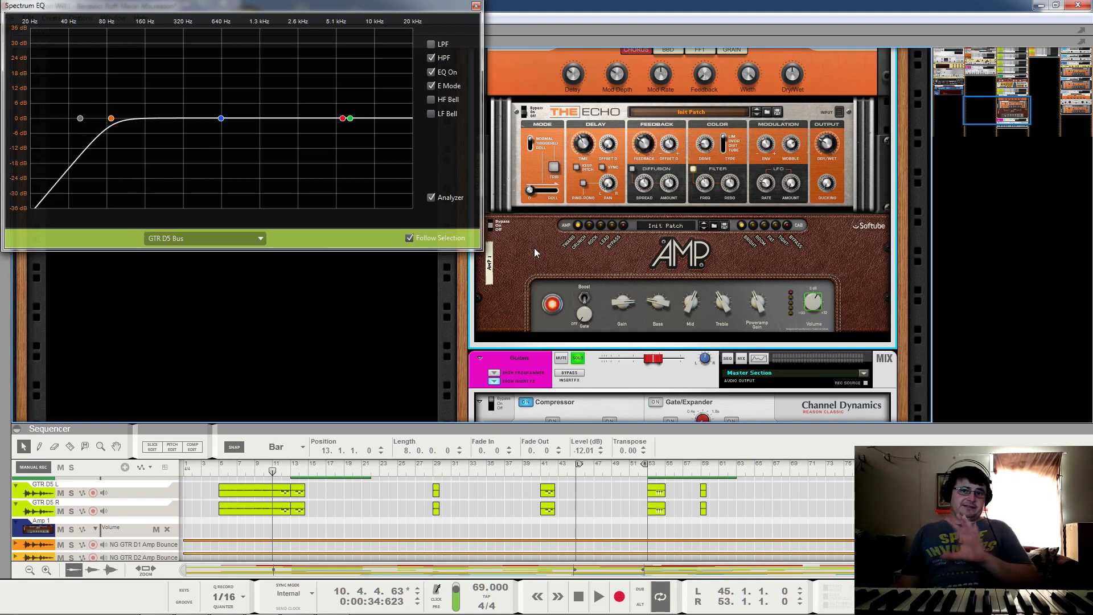
scroll(540, 229, up, 9)
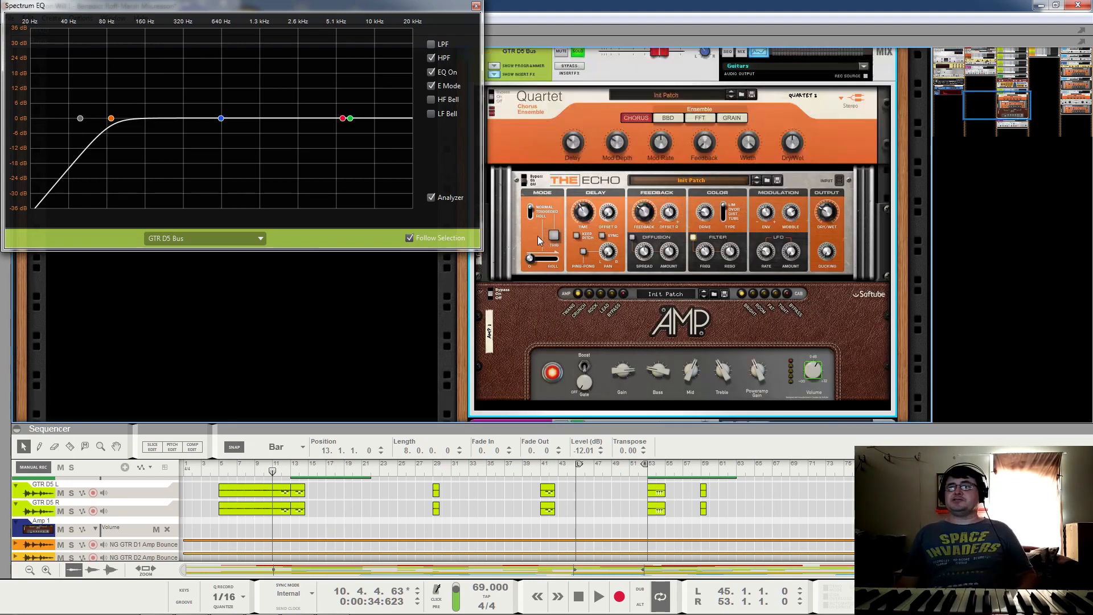
Step: Switch the solo from the GTR D5 Bus to the Guitars bus and audition its Channel Dynamics compressor from bar 10
click(578, 187)
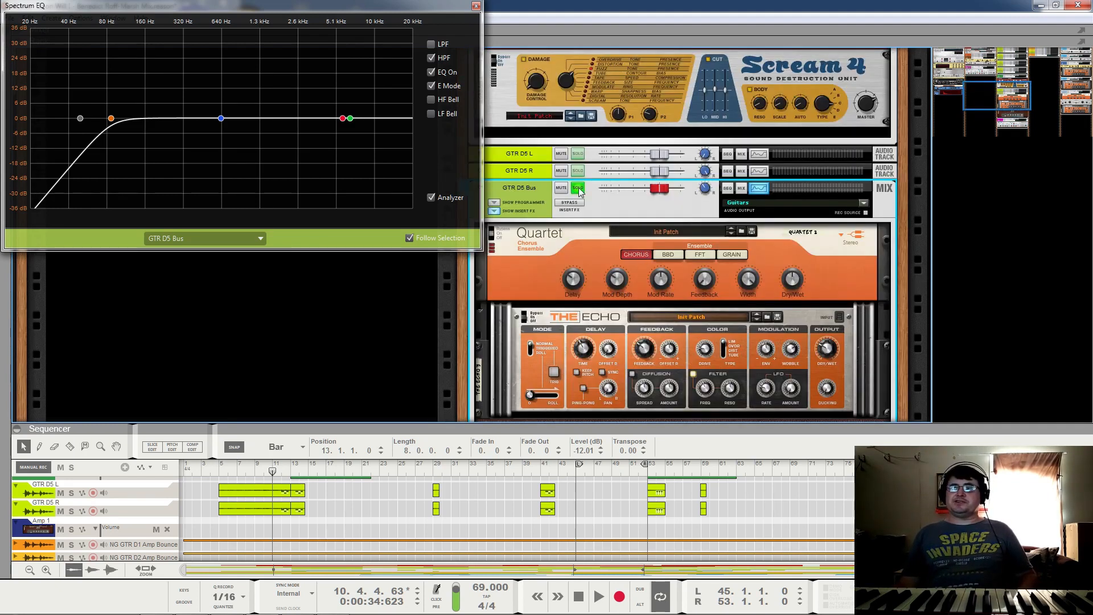
scroll(605, 214, down, 15)
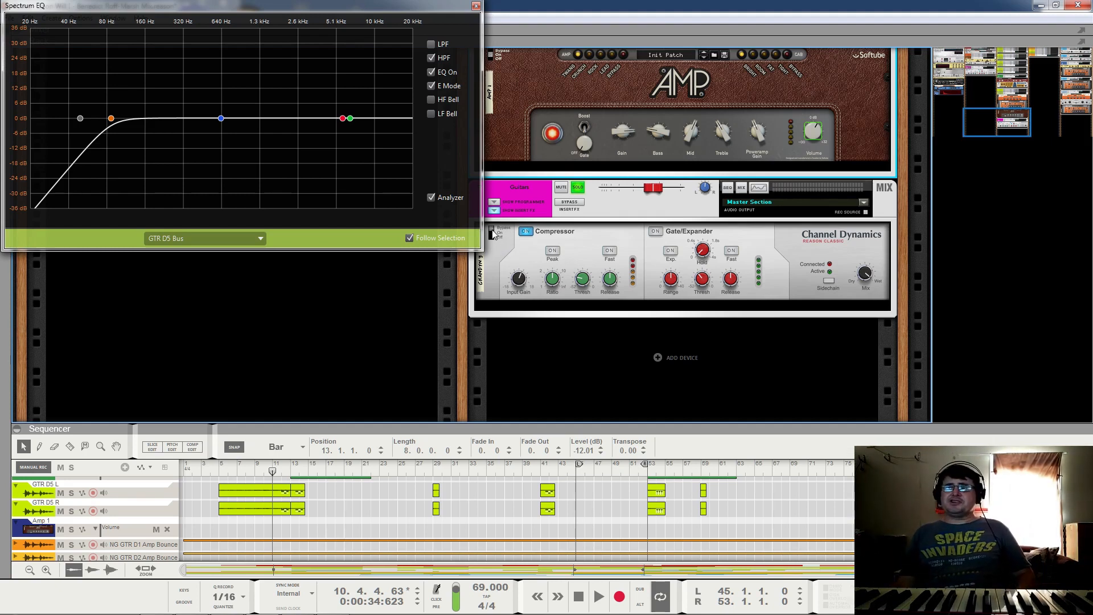
key(space)
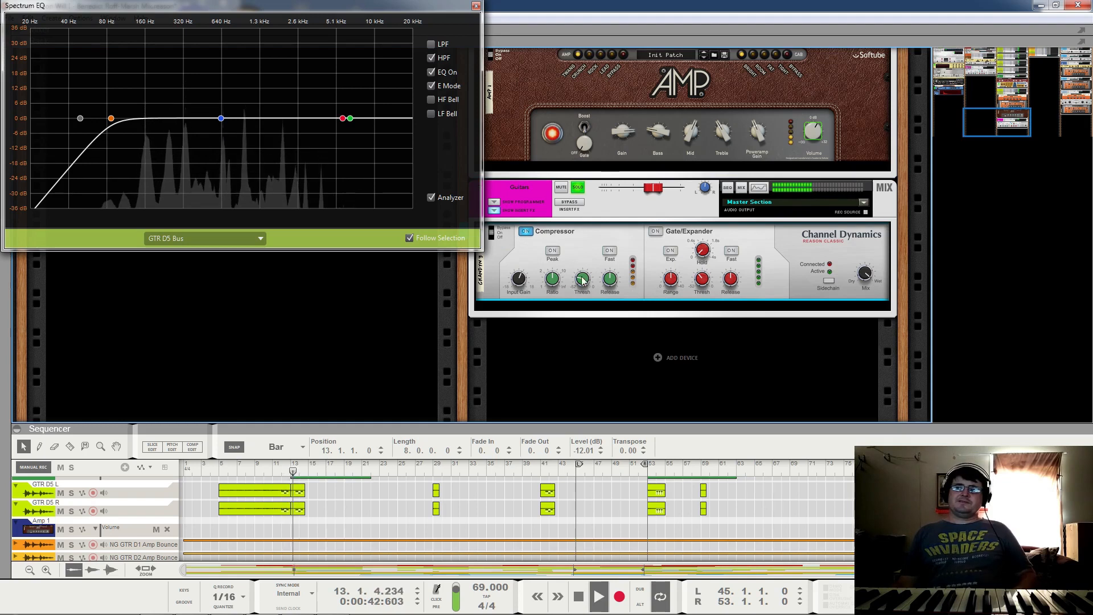
mouse_move(519, 285)
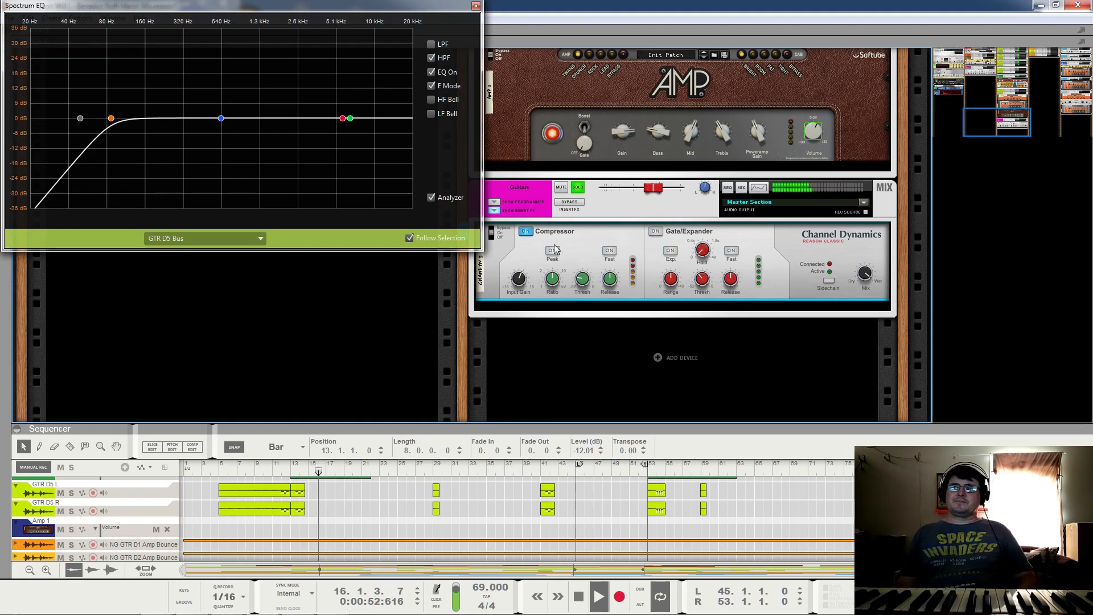
key(space)
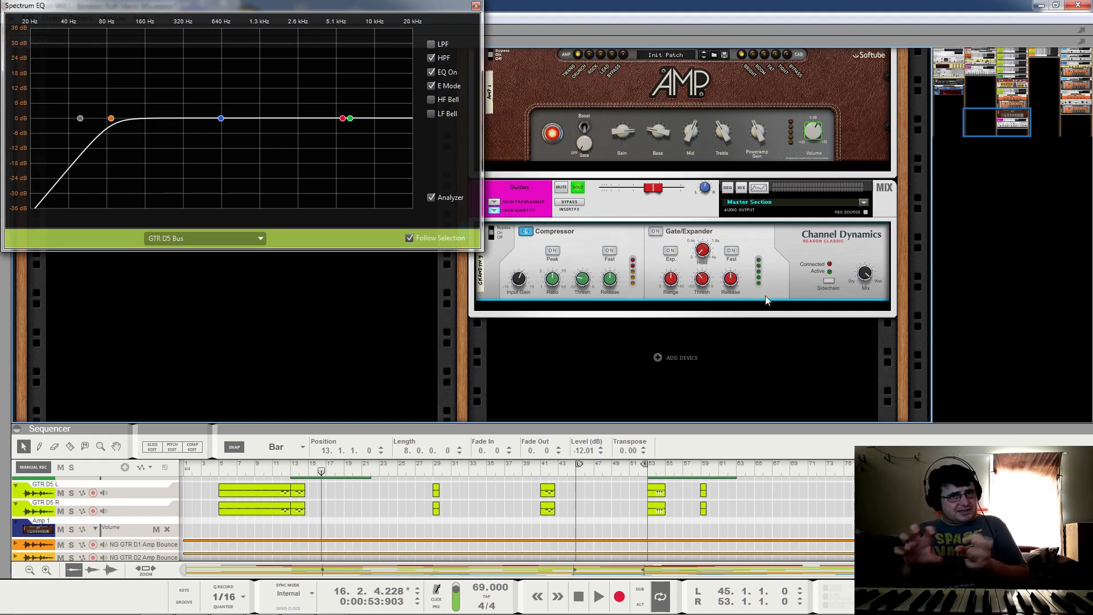
Step: Unsolo the Guitars bus, then solo the Gtr Cabs mix channel and audition it from bar 16
scroll(765, 295, up, 10)
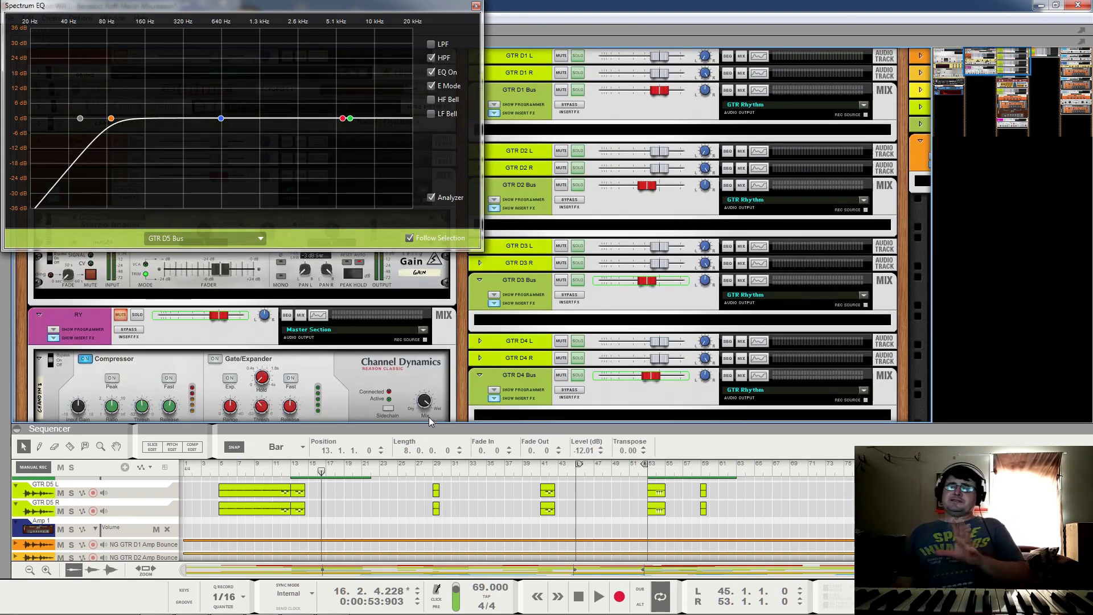
scroll(476, 520, down, 2)
scroll(476, 519, down, 3)
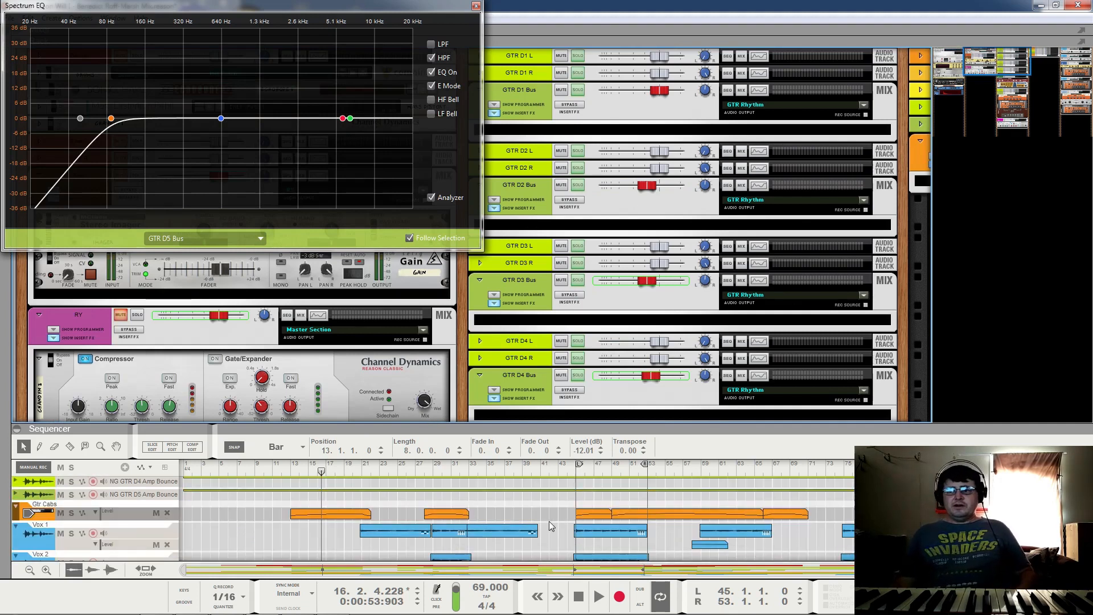
scroll(549, 521, up, 3)
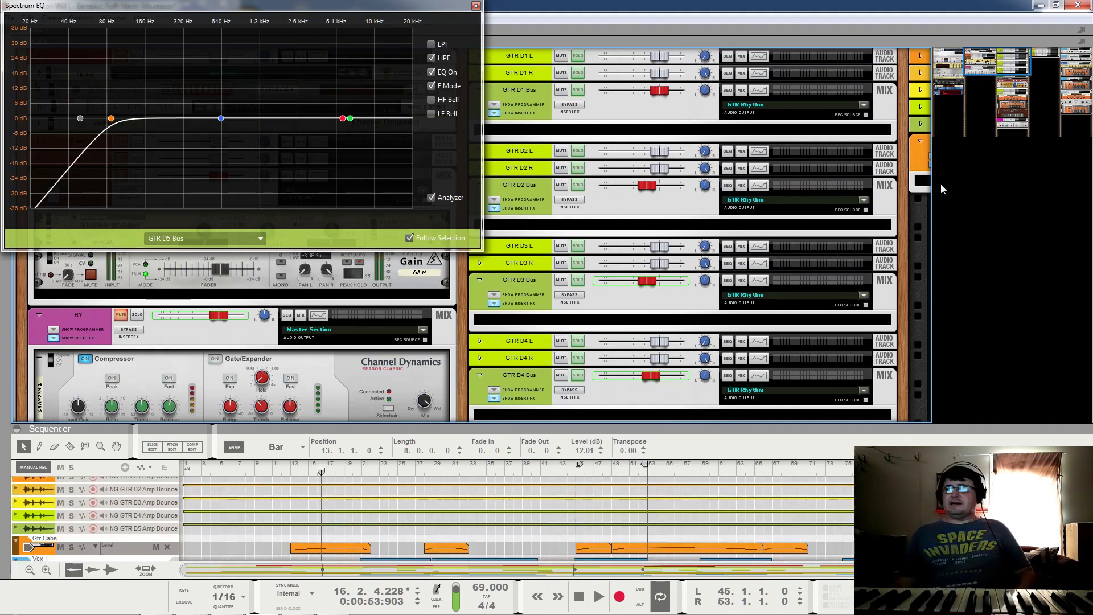
drag(1000, 54, 1028, 41)
click(578, 182)
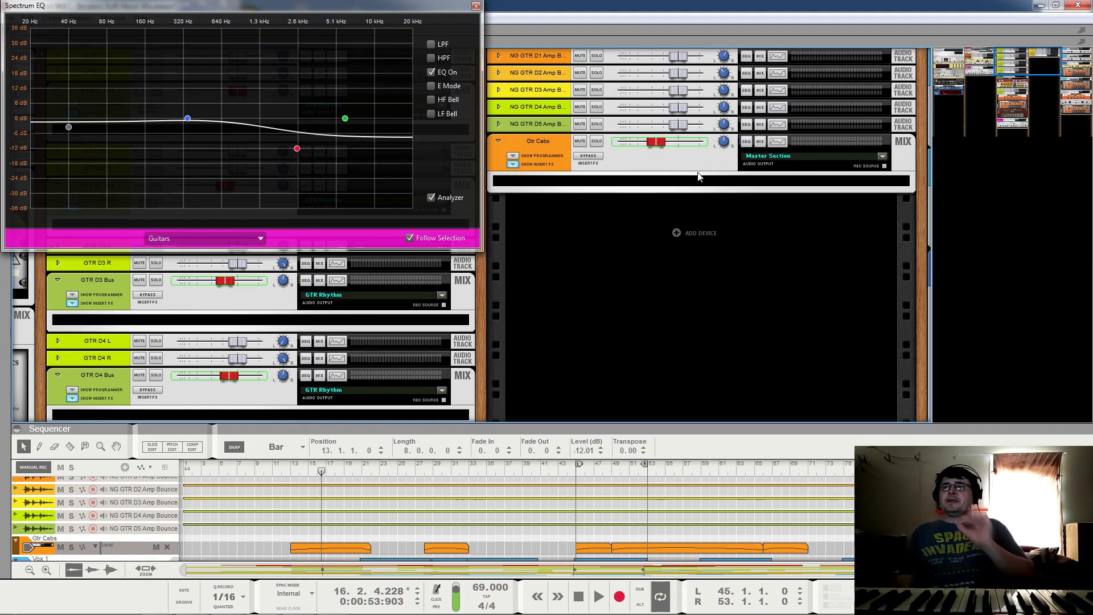
click(596, 140)
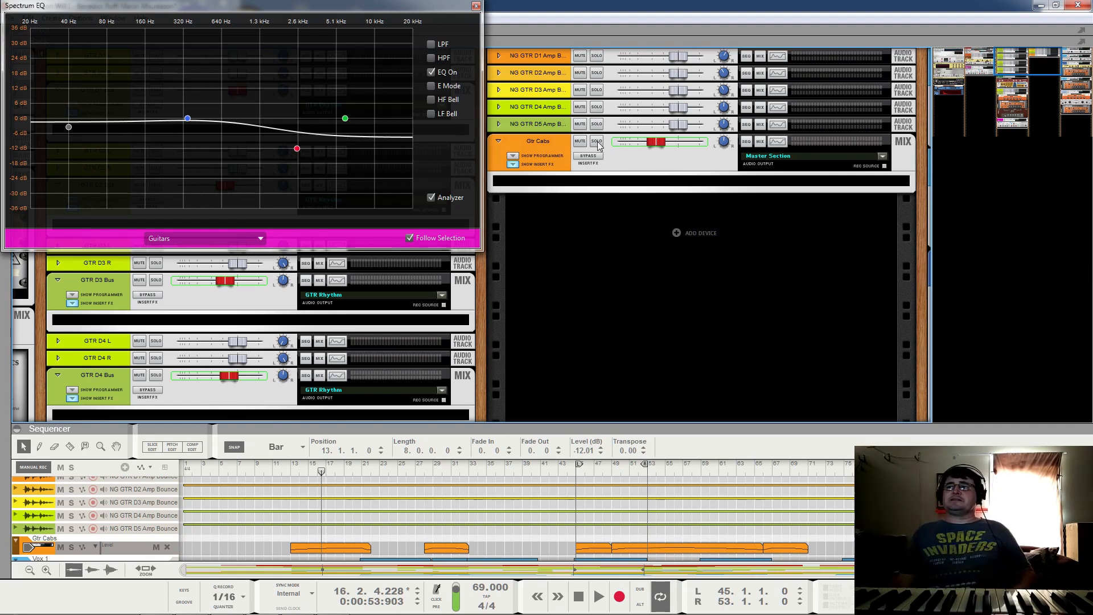
key(space)
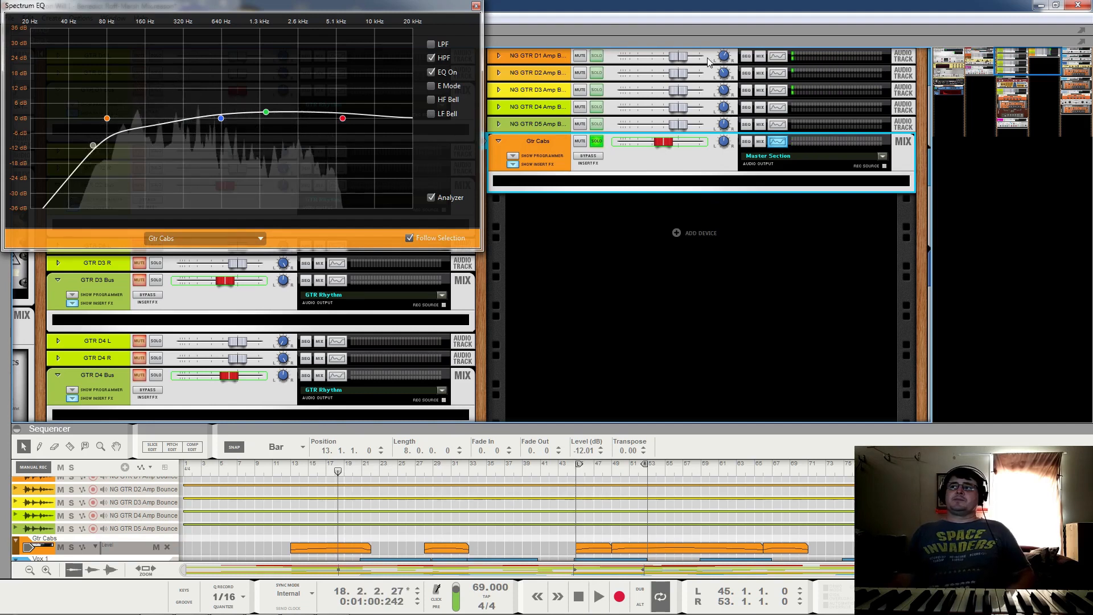
Step: Go through the NG GTR D2 to D5 Amp Bounce tracks and the Gtr Cabs channel to review the guitar cabinet routing
click(552, 72)
click(548, 92)
click(545, 108)
click(545, 121)
click(547, 142)
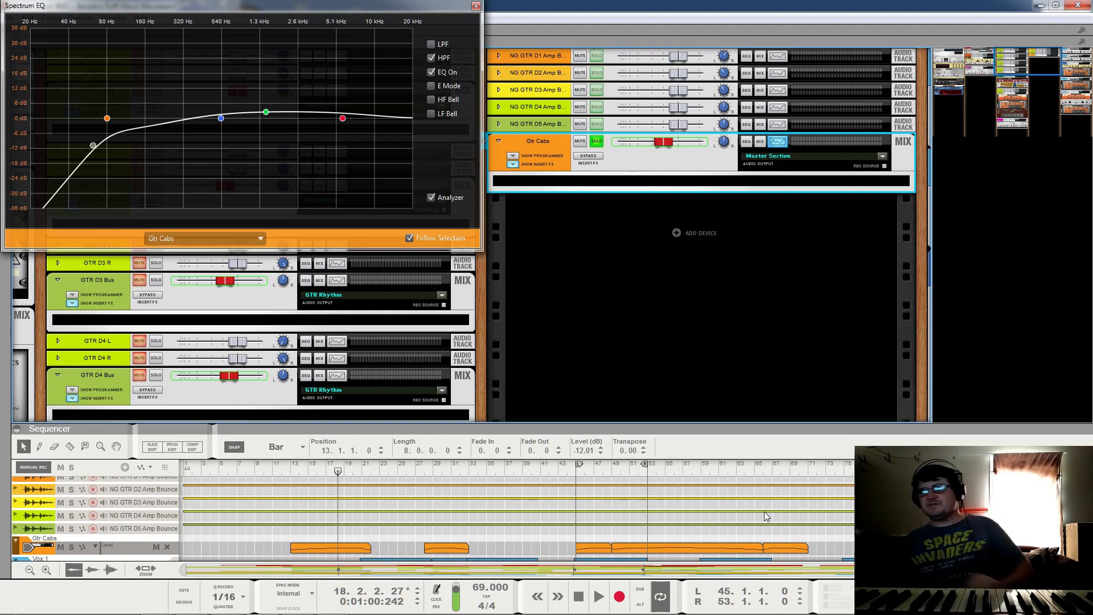
click(597, 142)
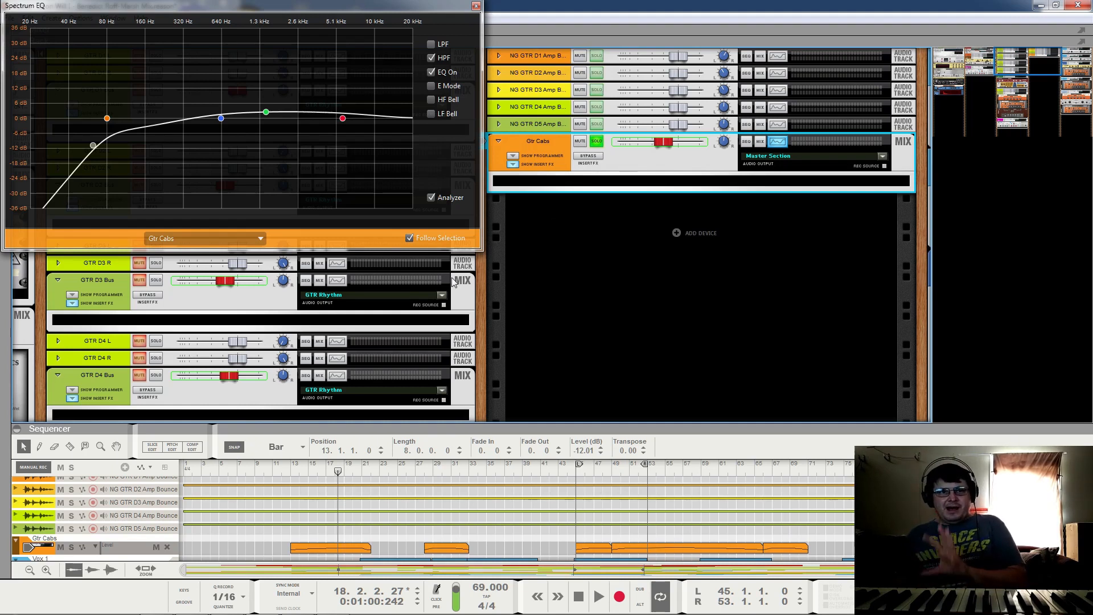
Step: Enlarge the sequencer area upward and show the track list from the Transport track down
scroll(374, 500, down, 3)
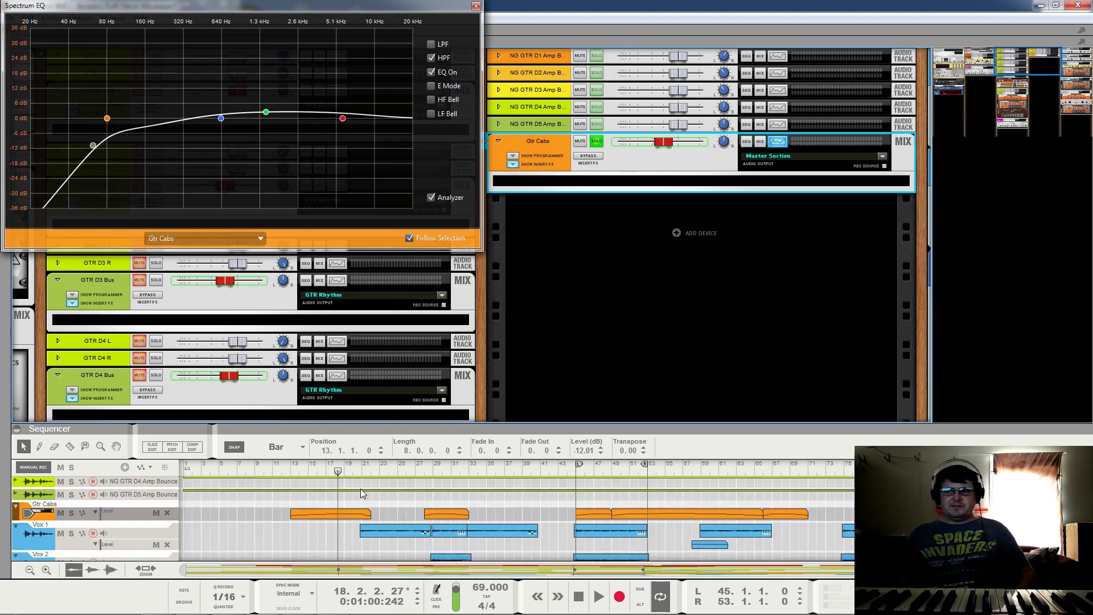
drag(107, 428, 168, 212)
scroll(497, 462, up, 10)
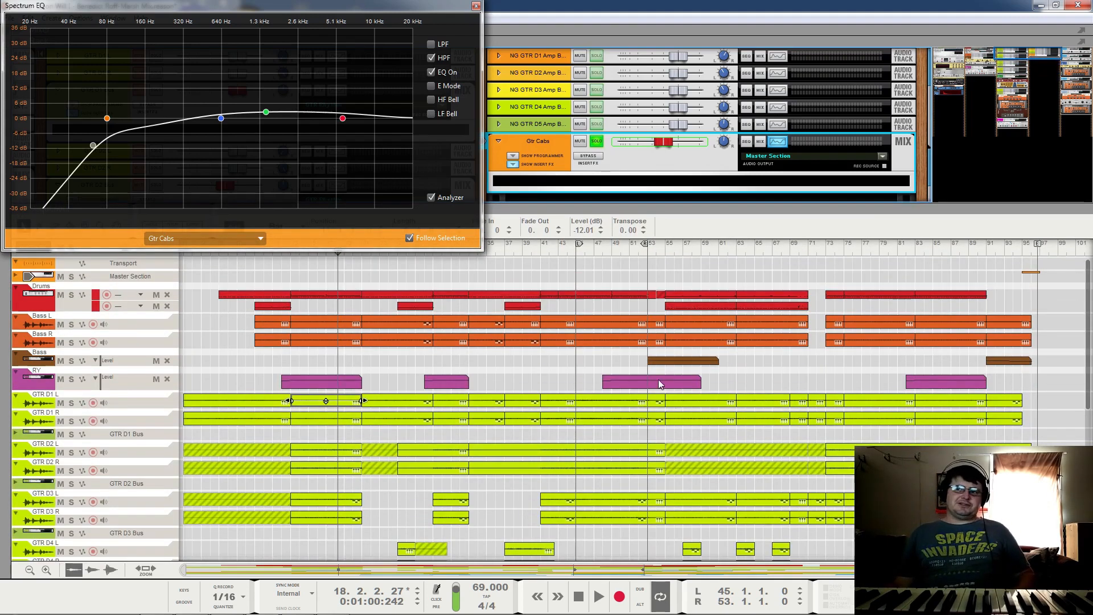
Step: Audition the soloed Gtr Cabs channel from about bar 4 and unsolo it
click(214, 255)
key(space)
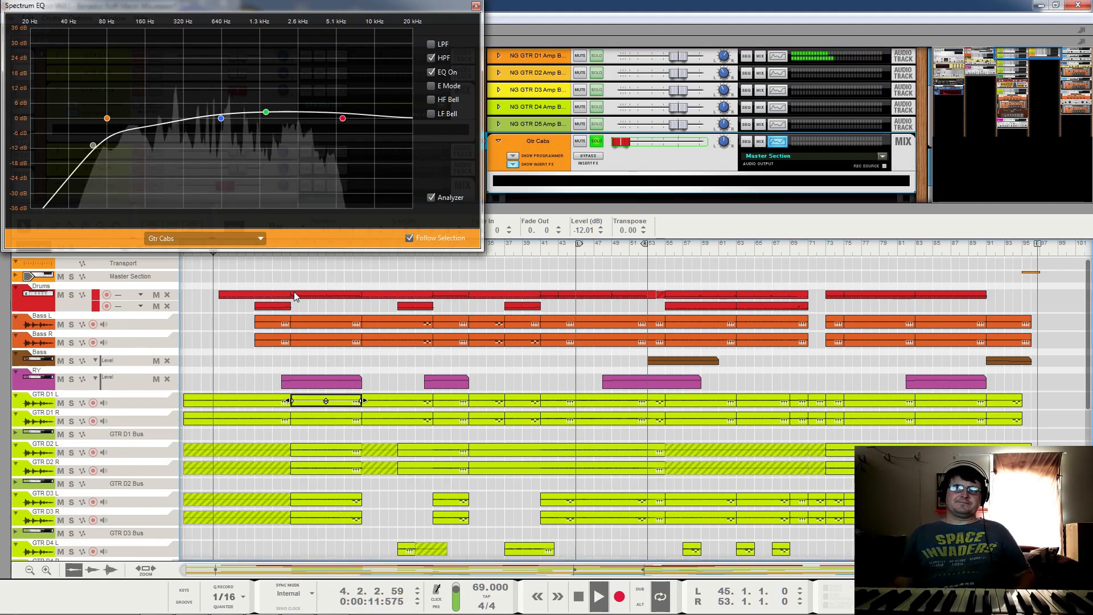
click(597, 141)
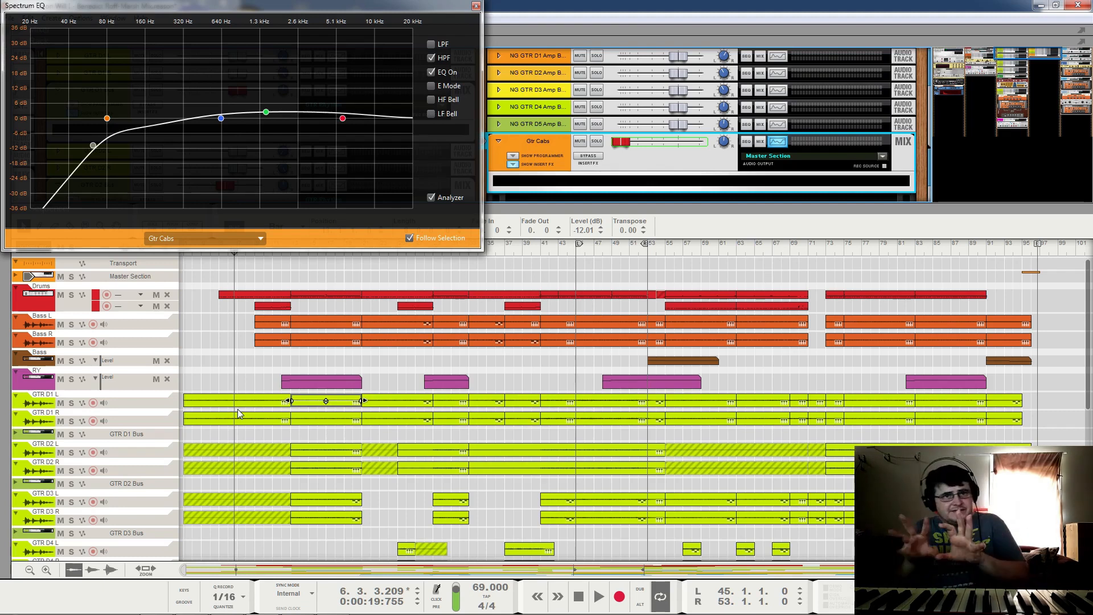
Step: Play the full mix from bar 13 to hear the guitar cabs in context, and stop playback
click(290, 254)
key(space)
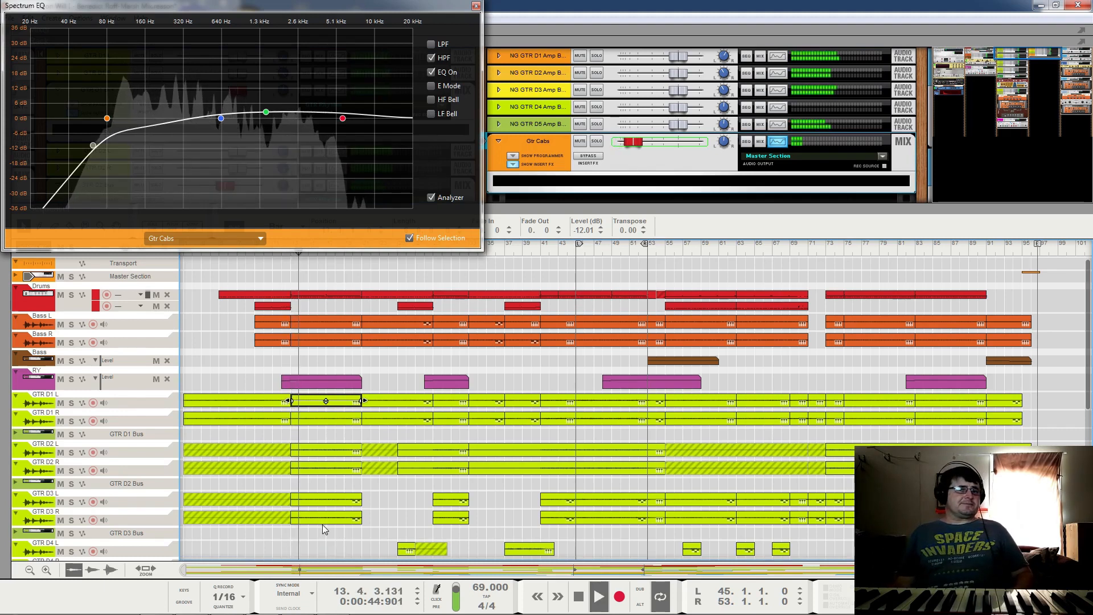
key(space)
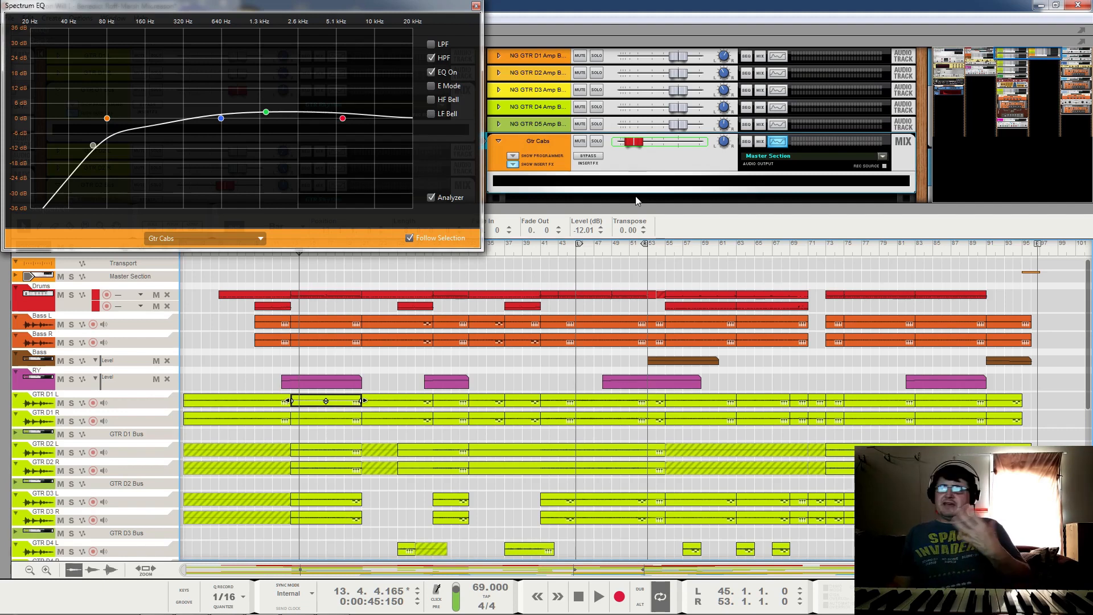
Step: Audition the soloed Gtr Cabs with its level fader raised manually, then unsolo it and reset the automation override
click(596, 142)
key(space)
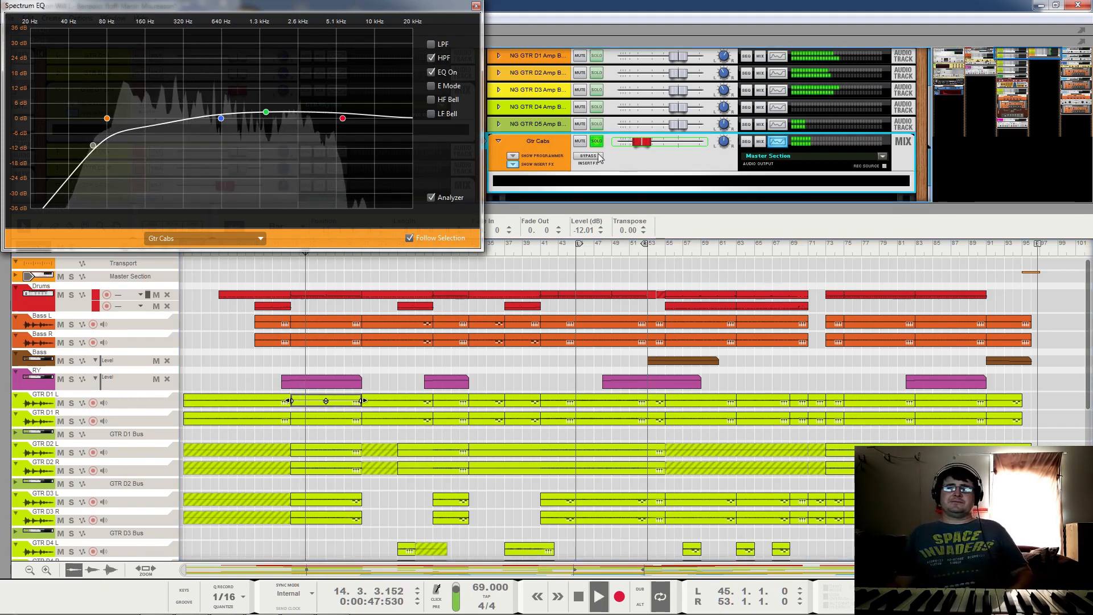
click(679, 141)
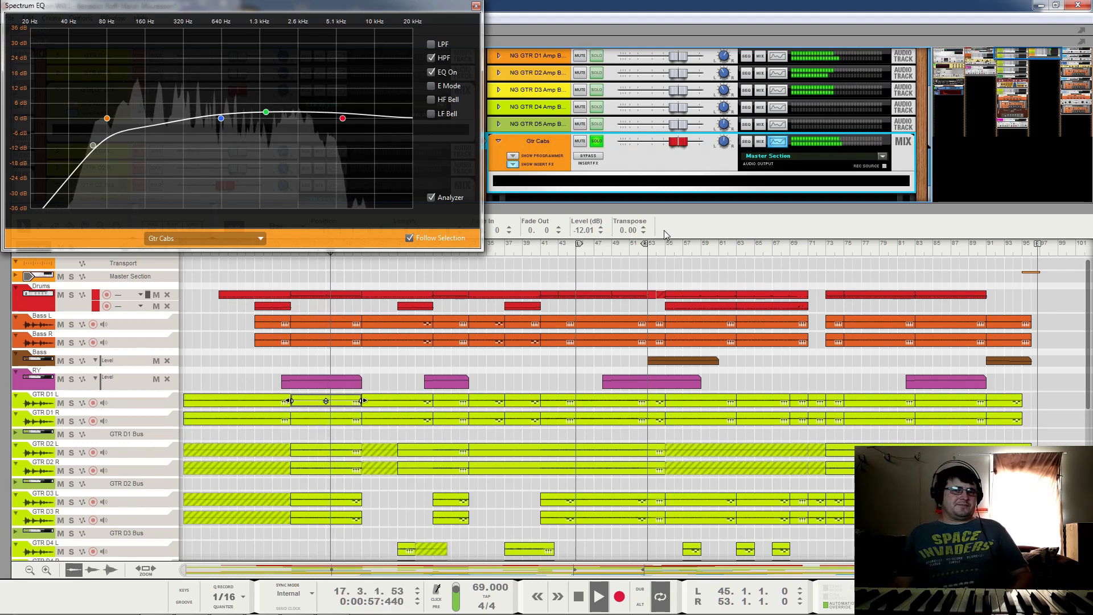
key(space)
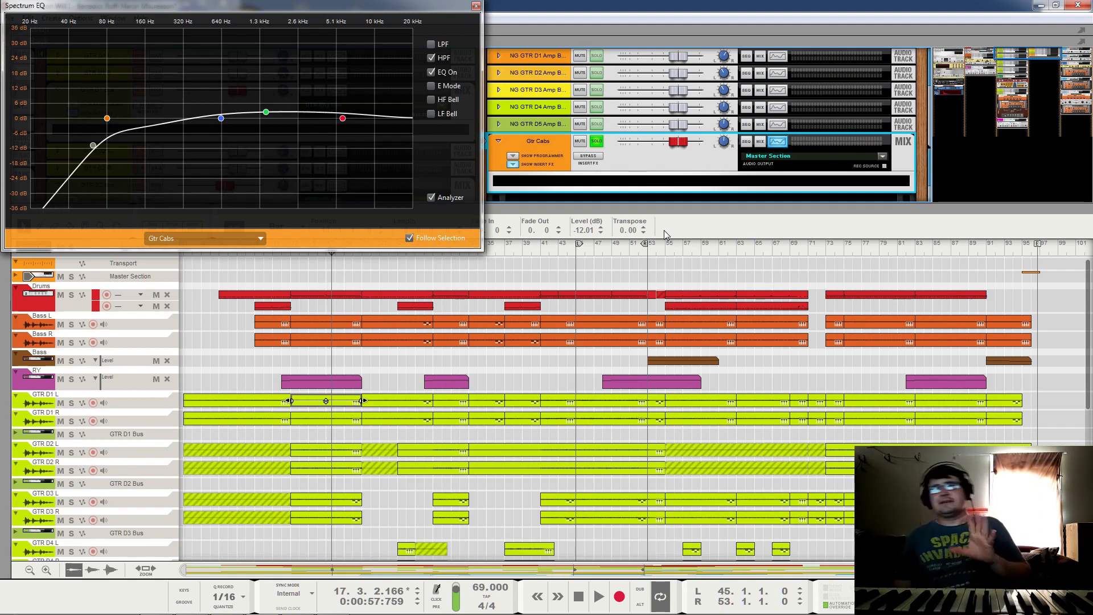
click(597, 141)
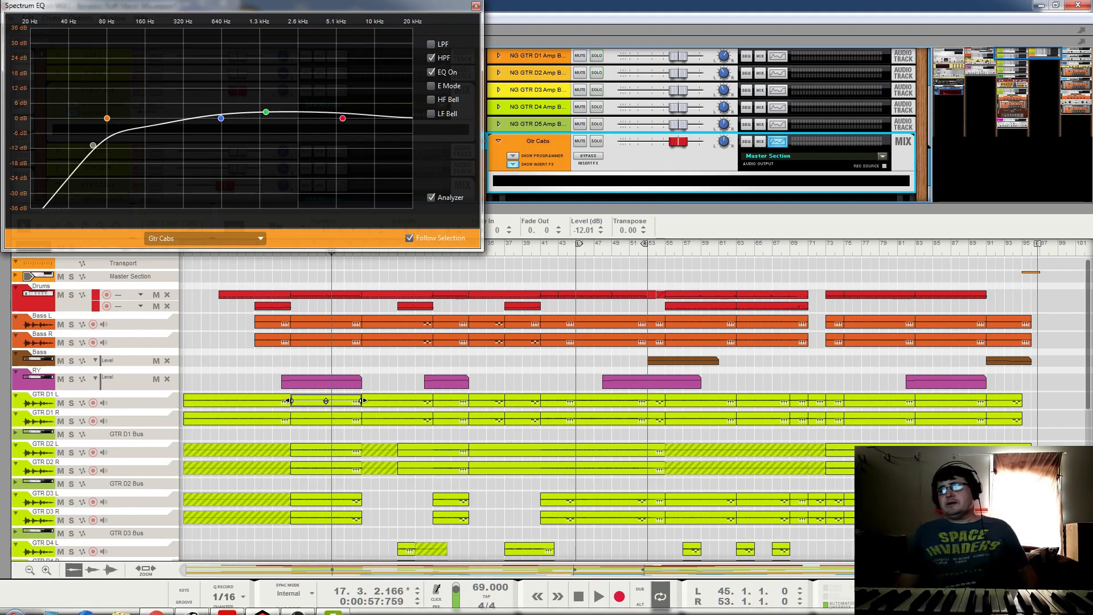
click(829, 607)
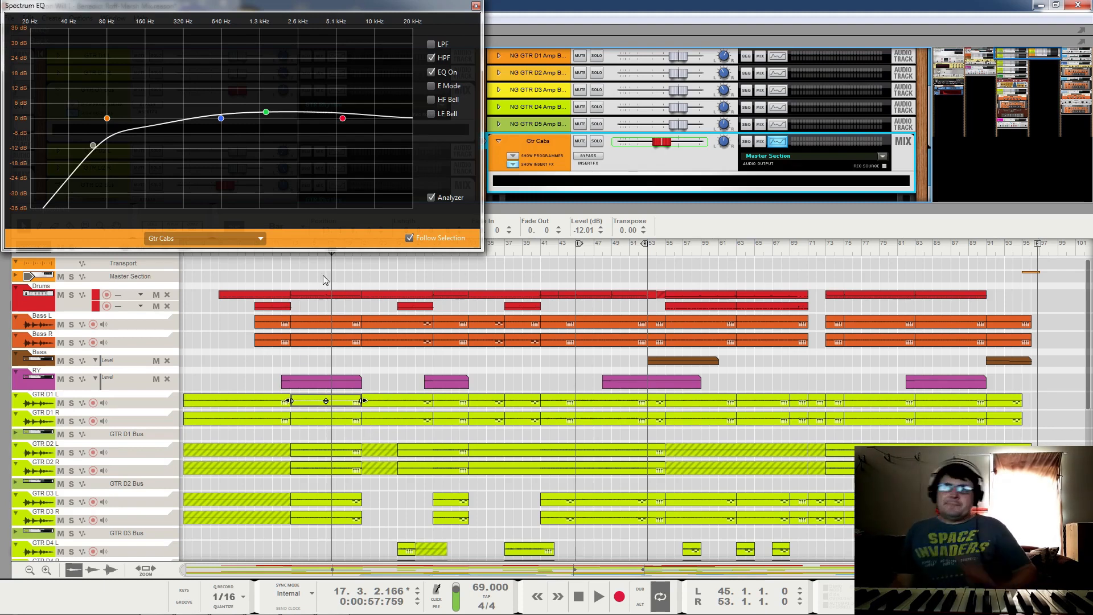
Step: Play the mix from bar 15 while examining the Gtr Cabs level automation clip that starts at bar 13
click(307, 254)
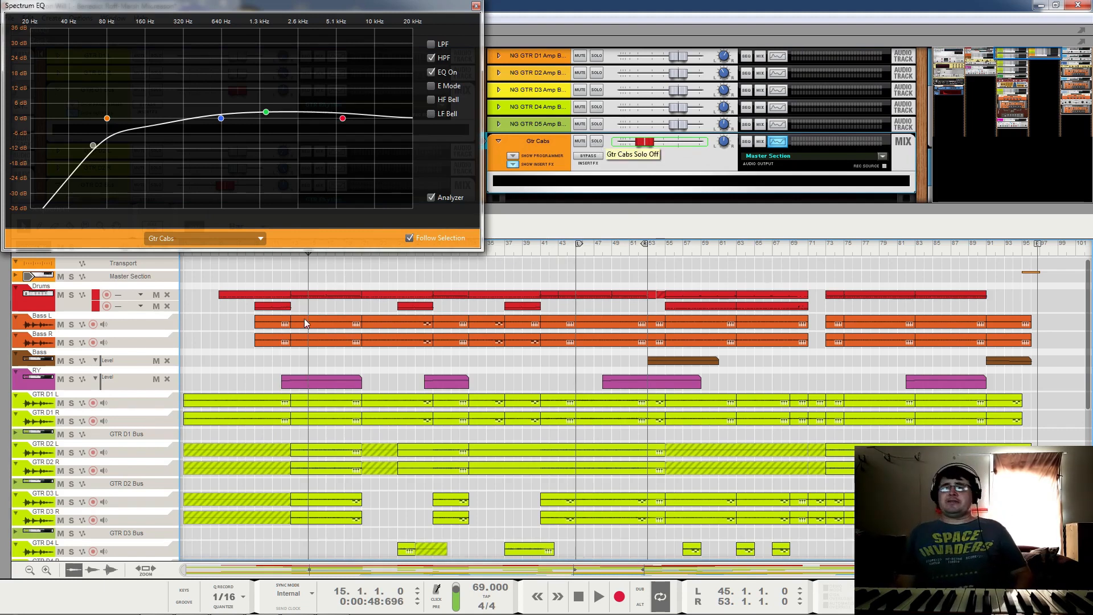
key(space)
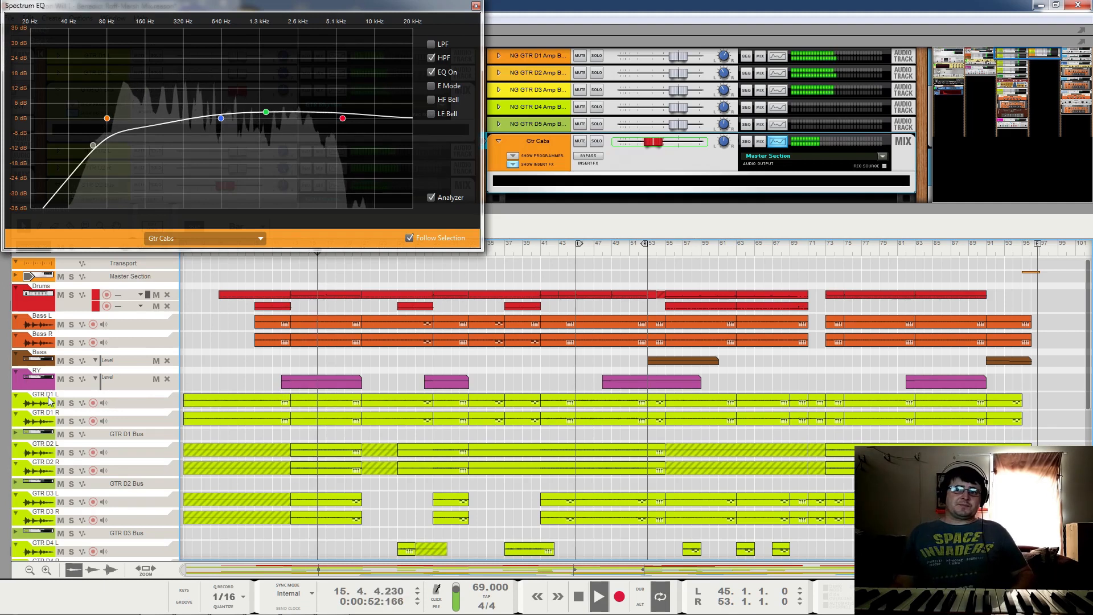
scroll(302, 475, down, 2)
scroll(309, 531, down, 6)
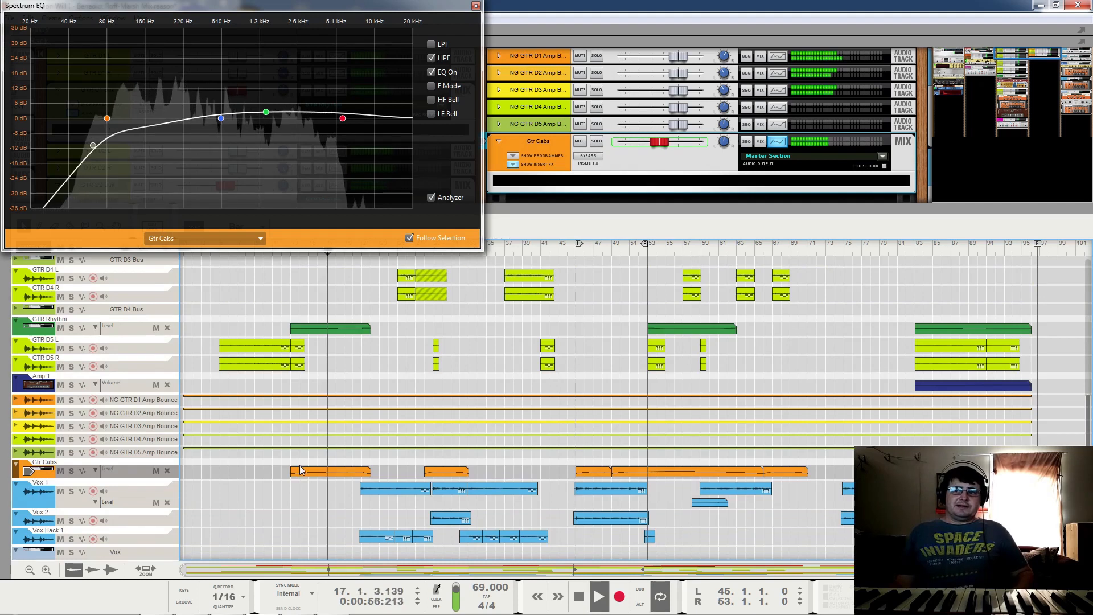
click(333, 473)
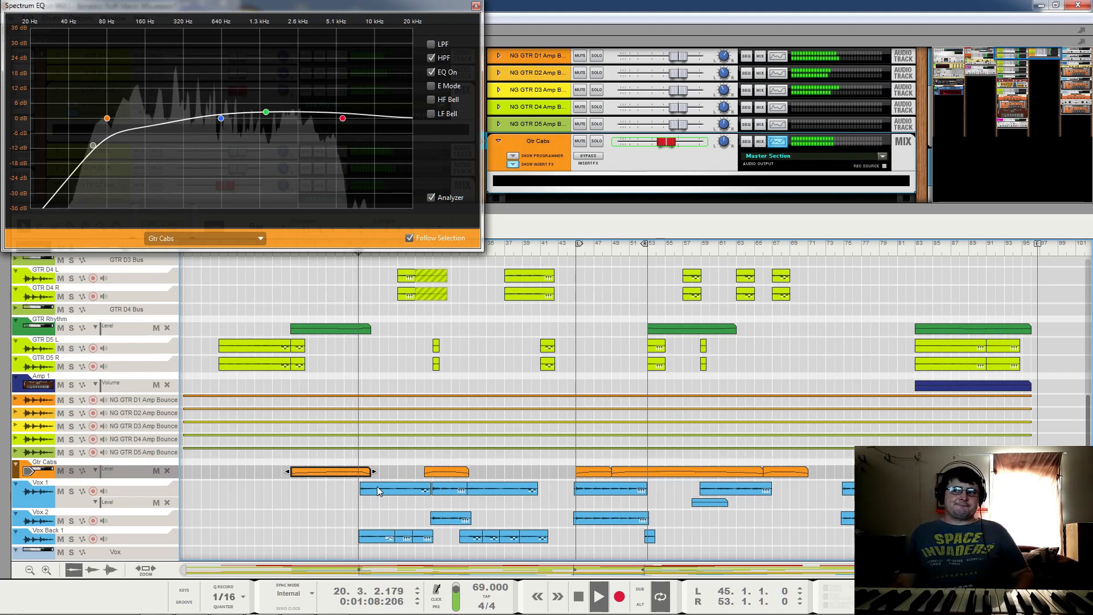
key(space)
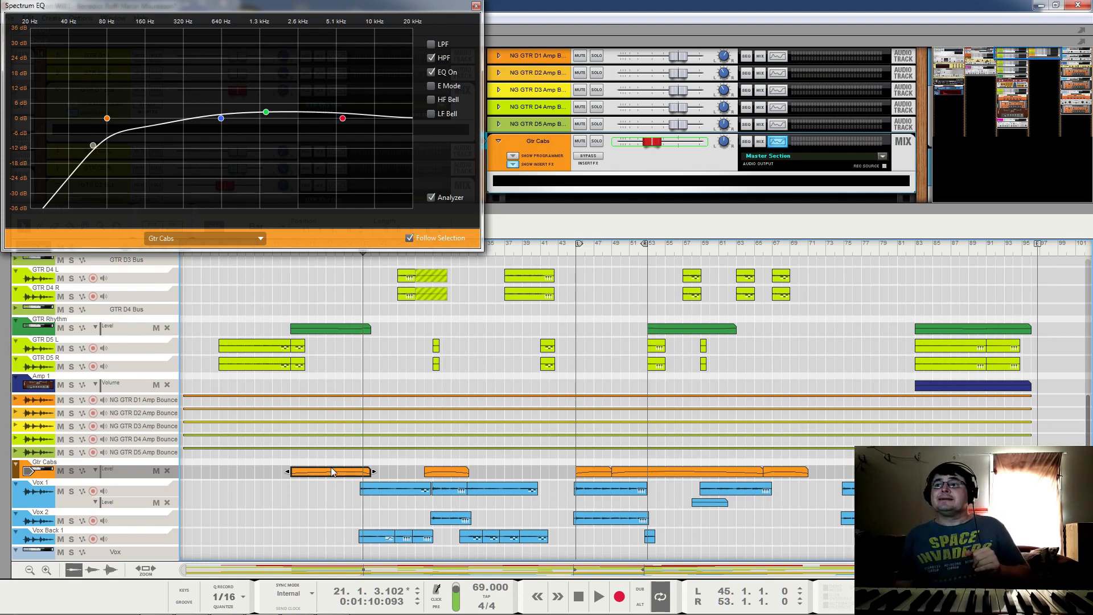
Step: Adjust the Spectrum EQ window's placement and scrub the song position back to bar 13 to check the Gtr Cabs level automation
mouse_move(370, 6)
mouse_down()
mouse_move(532, 328)
mouse_move(527, 279)
mouse_move(357, 31)
mouse_move(377, 17)
mouse_move(367, 10)
mouse_up()
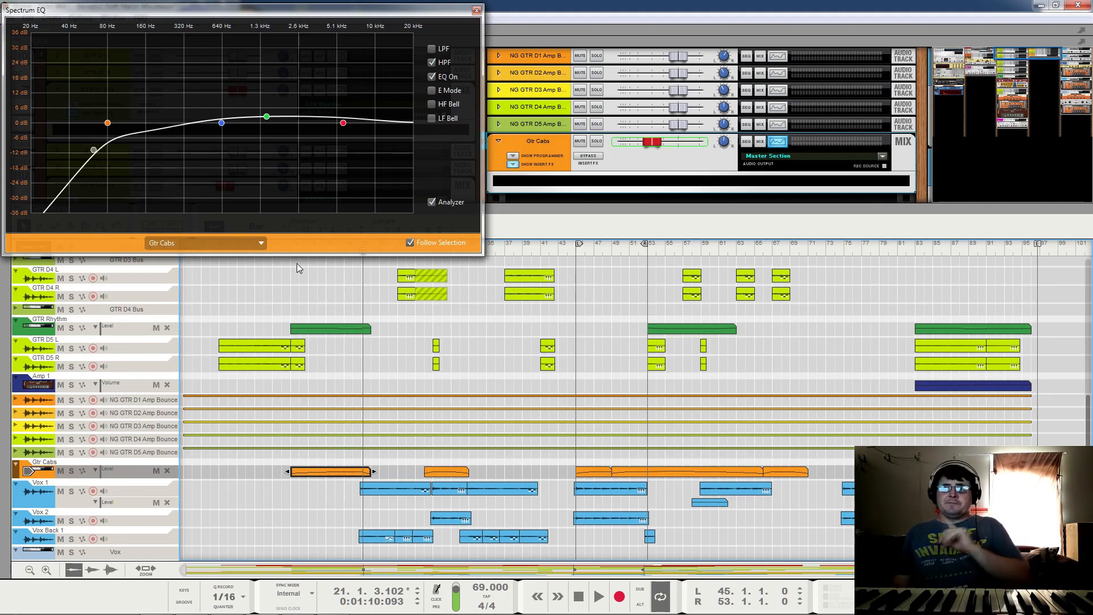
drag(351, 16, 352, 10)
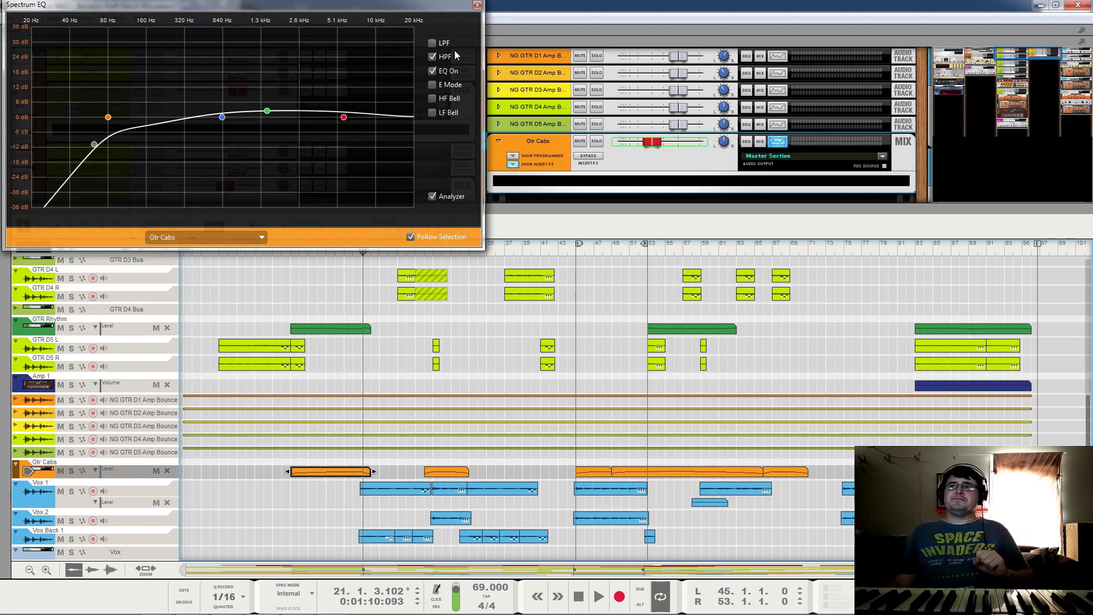
drag(361, 253, 292, 254)
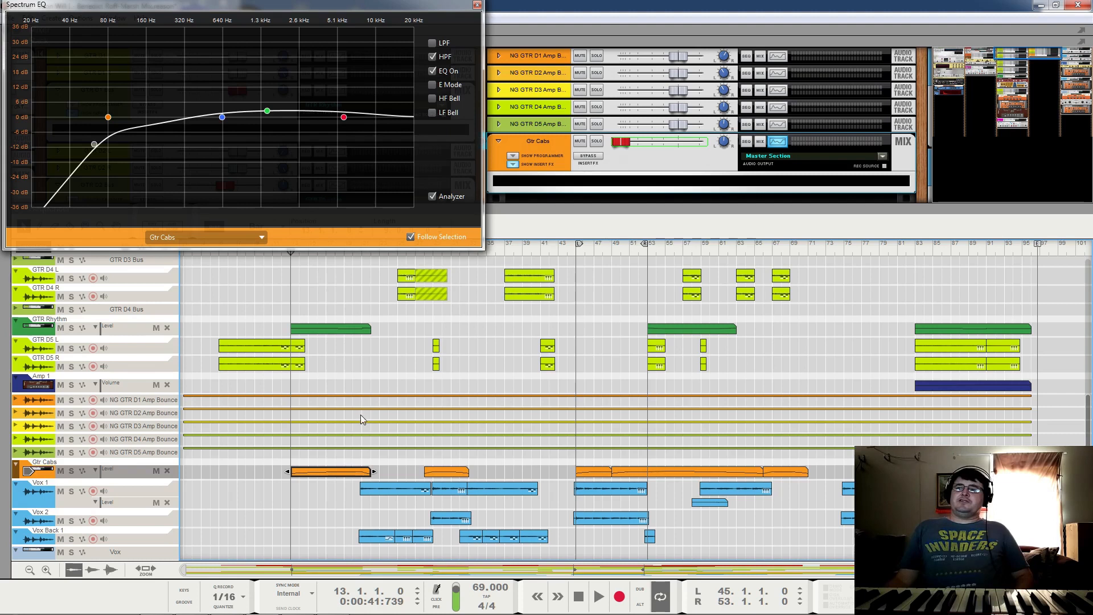
Step: Play the mix from around bar 18 while toggling the Gtr Cabs EQ and high-pass filter off and back on to compare
click(340, 255)
key(space)
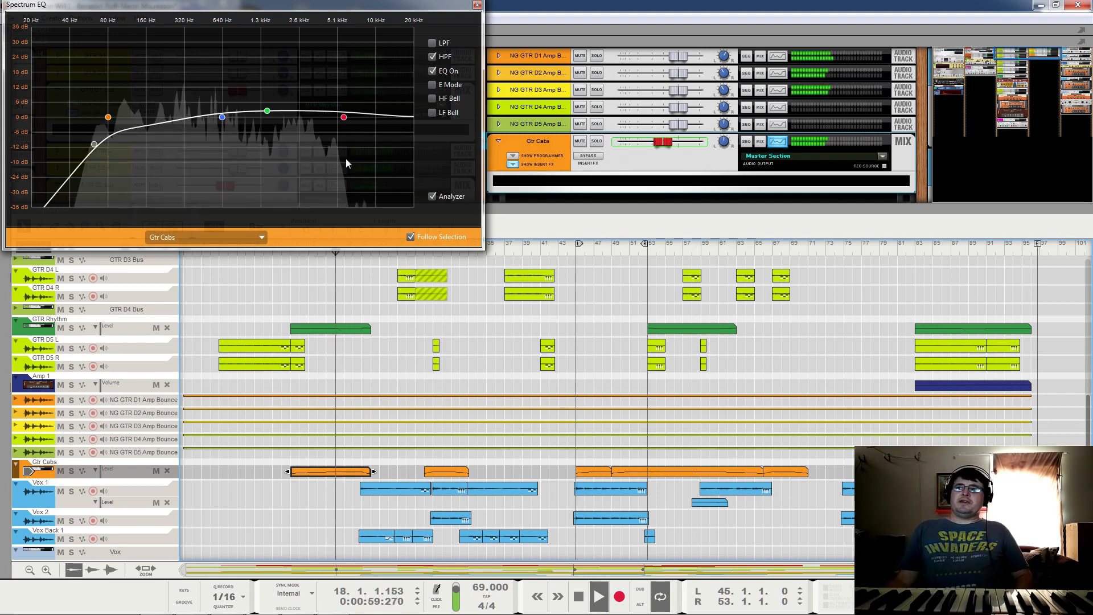
click(432, 70)
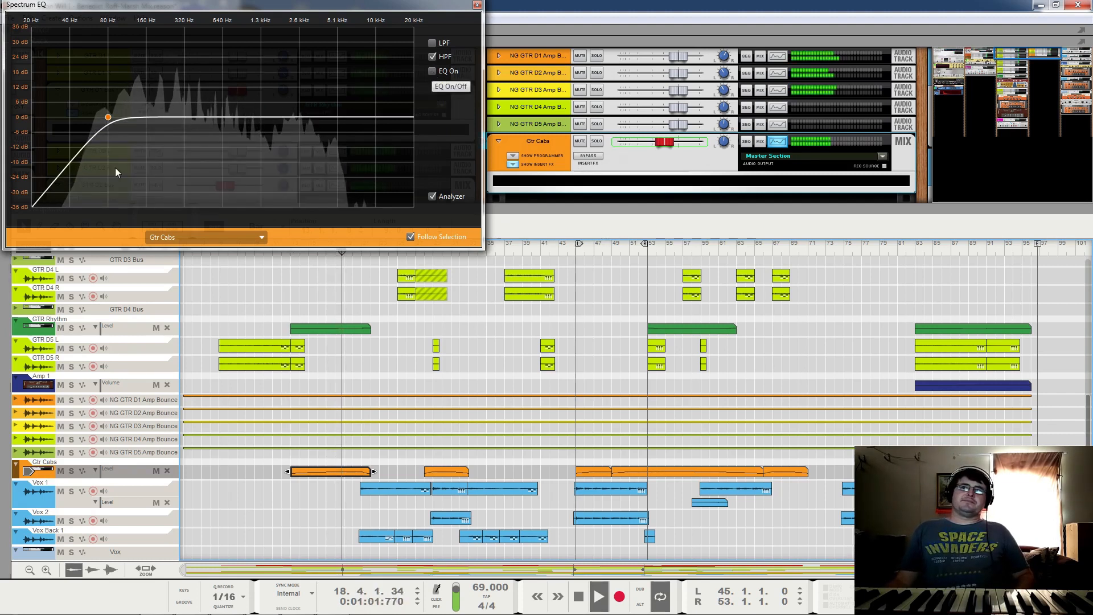
click(432, 57)
click(431, 57)
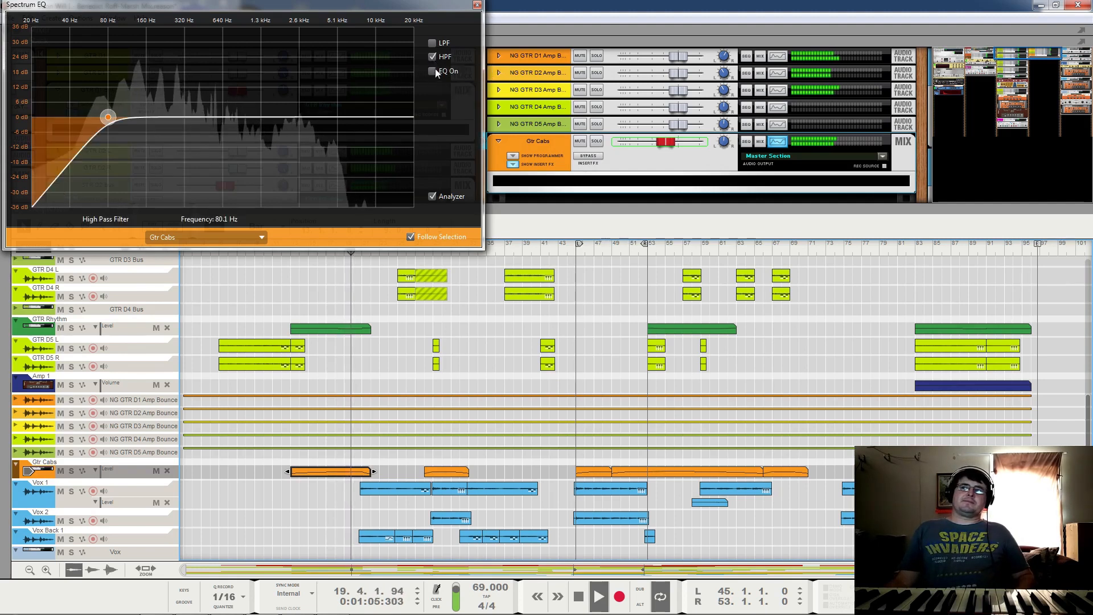
click(432, 71)
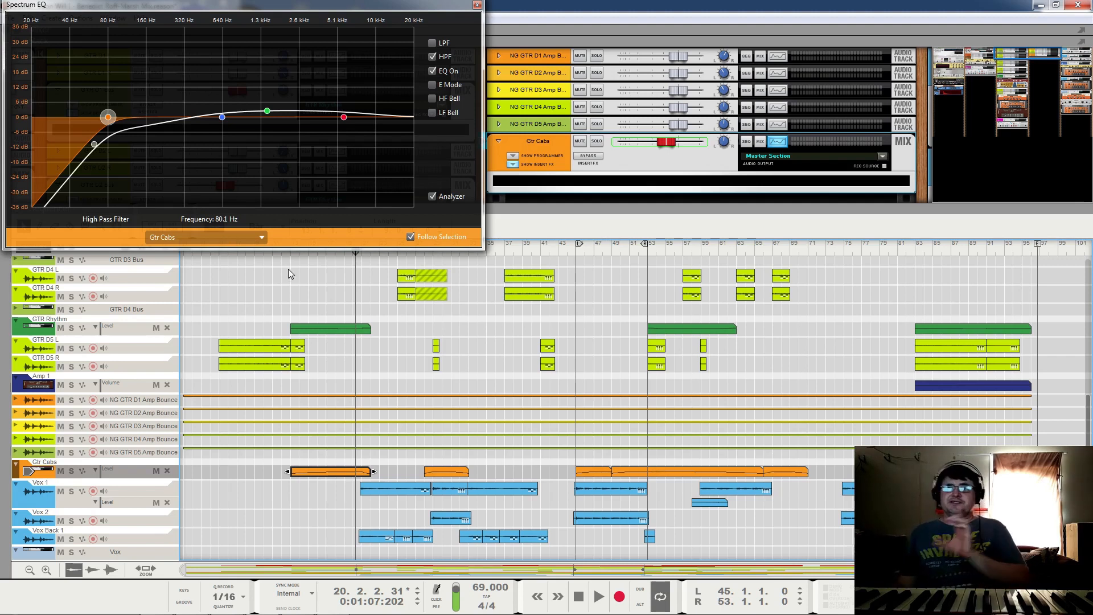
Step: Play the mix toward the end of the first Gtr Cabs level automation clip, stopping in bar 21
click(292, 254)
key(space)
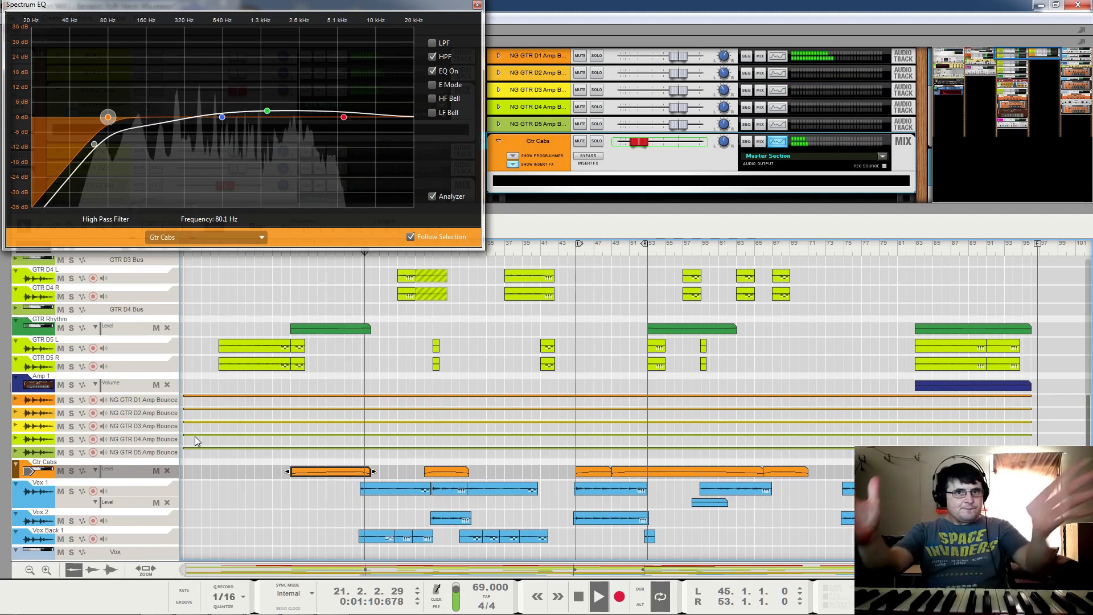
key(space)
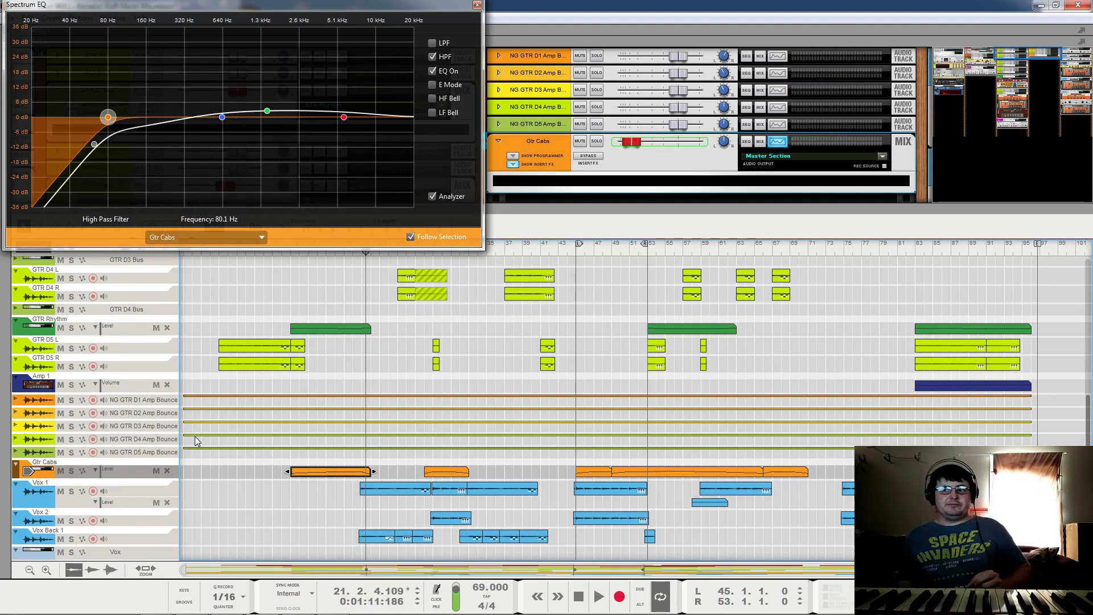
Step: Open the first Gtr Cabs level automation clip to view its curve and play past its end to bar 24
double_click(362, 476)
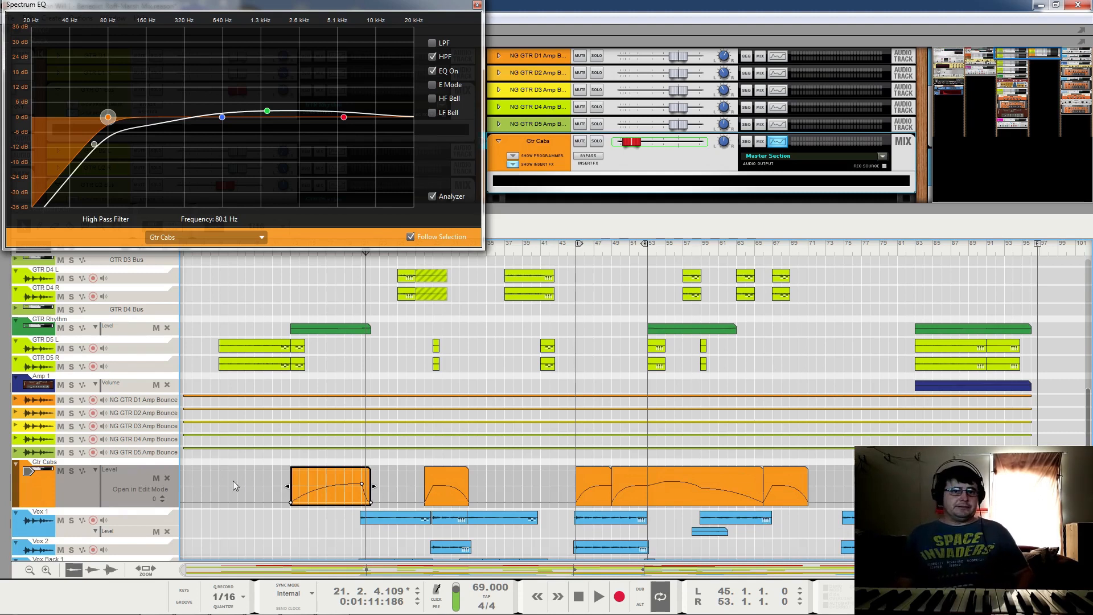
scroll(409, 411, down, 3)
key(space)
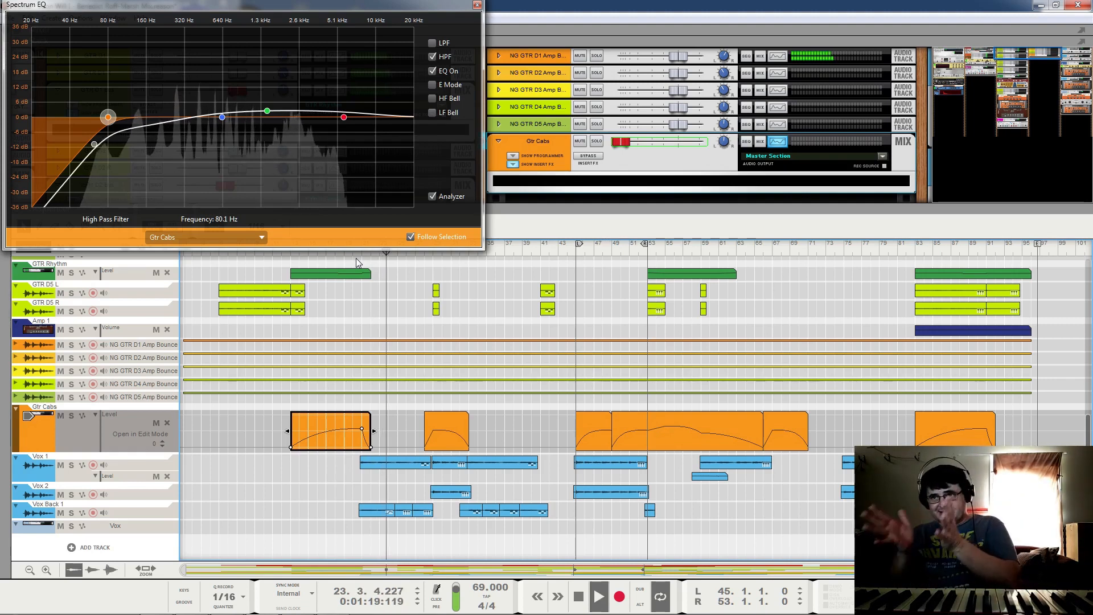
key(space)
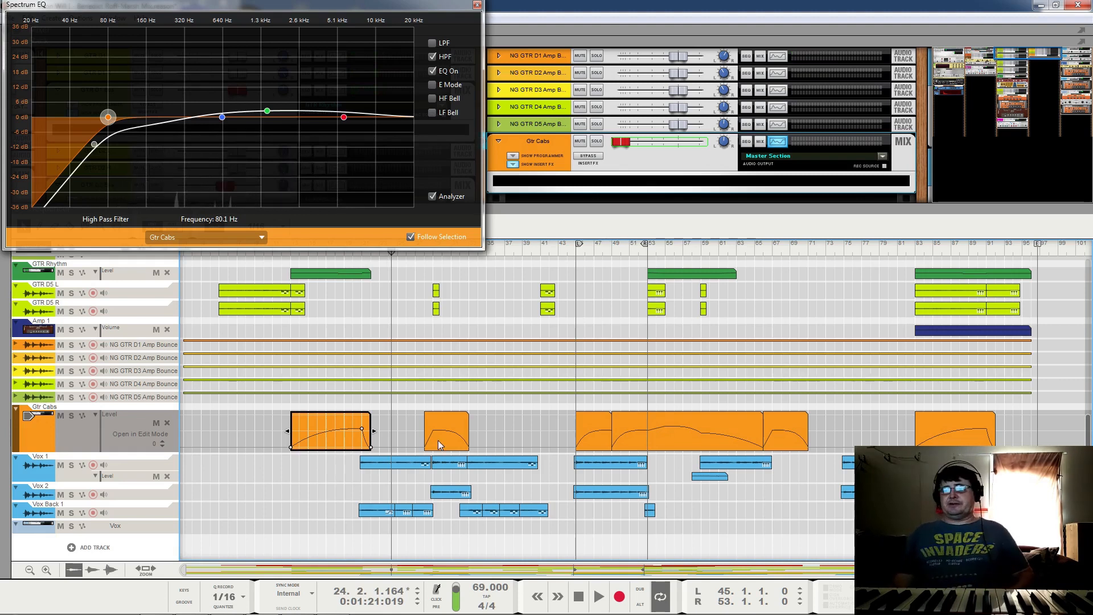
Step: Play the second Gtr Cabs level automation section from about bar 28 to bar 30, stop, and select its clip
click(423, 251)
key(space)
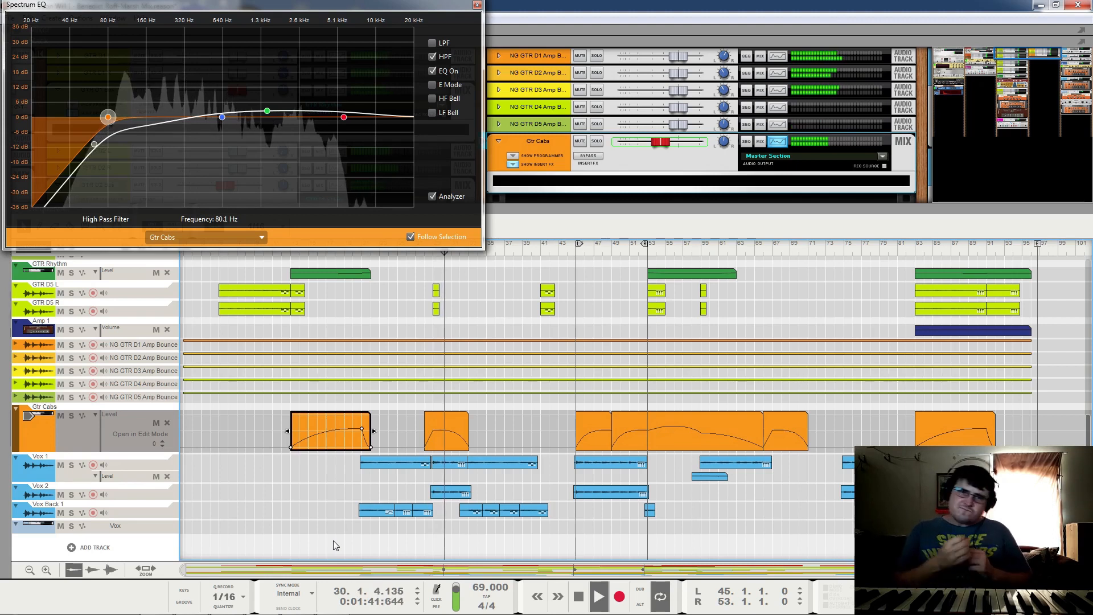
key(space)
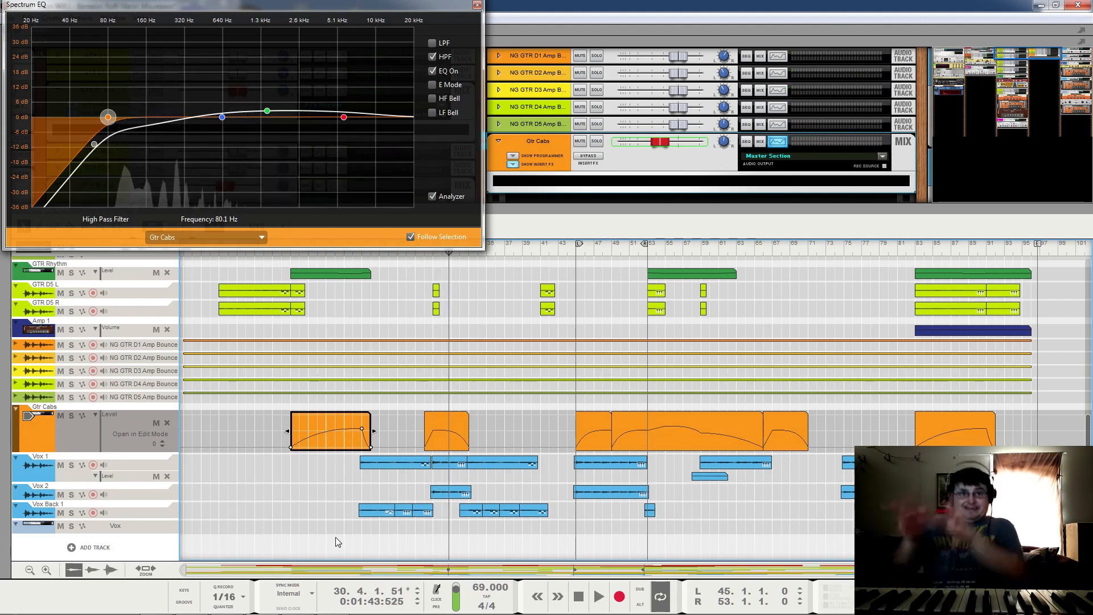
click(446, 442)
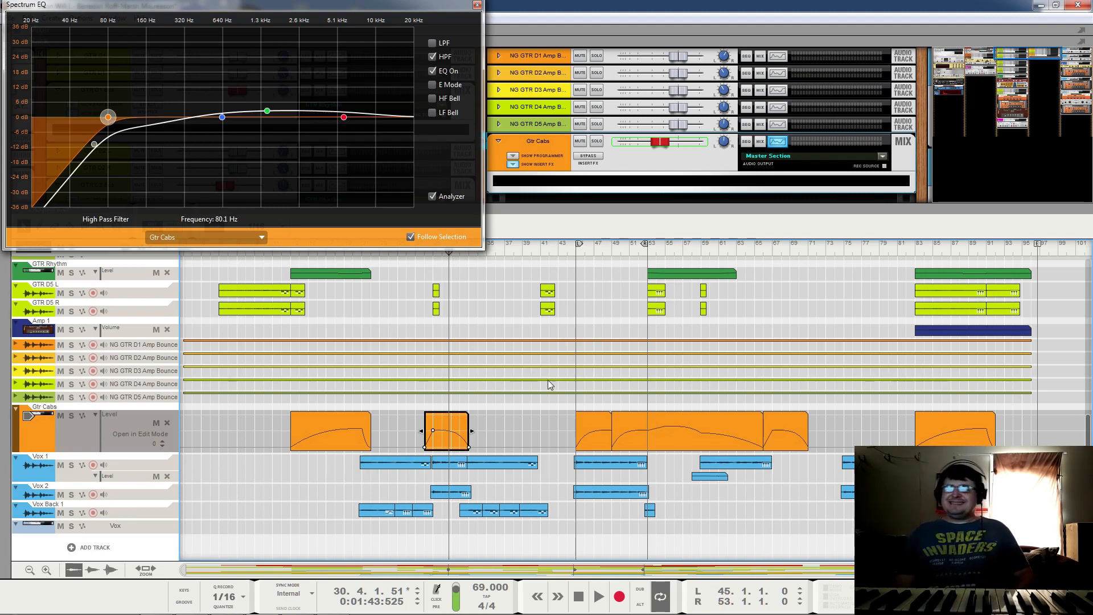
Step: Audition the section from bar 27 with Gtr Cabs muted, unmute it to compare, and stop in bar 31
click(417, 252)
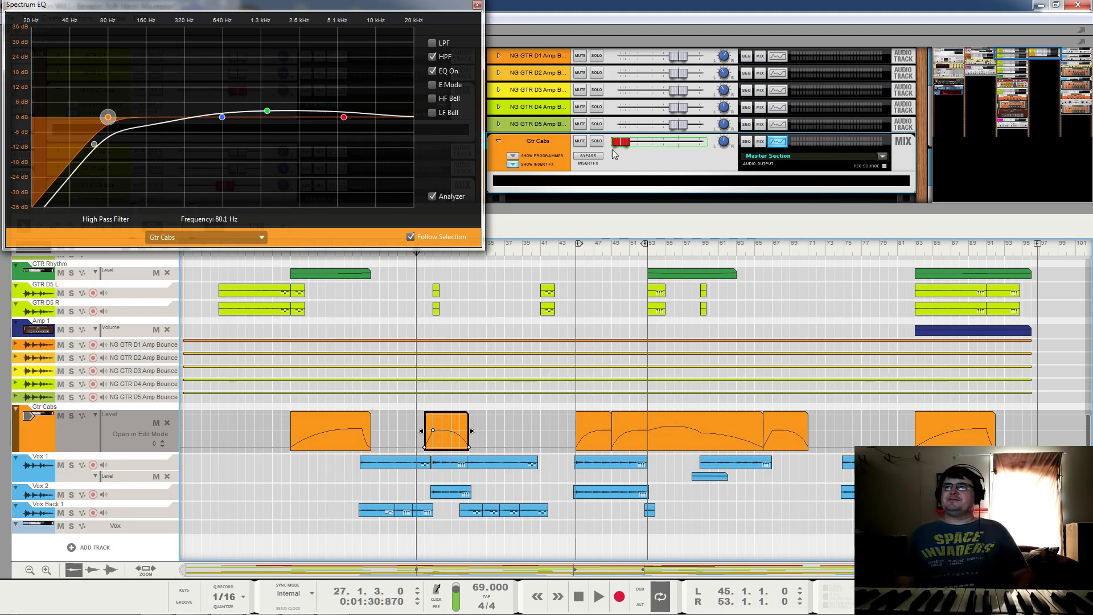
click(580, 142)
key(space)
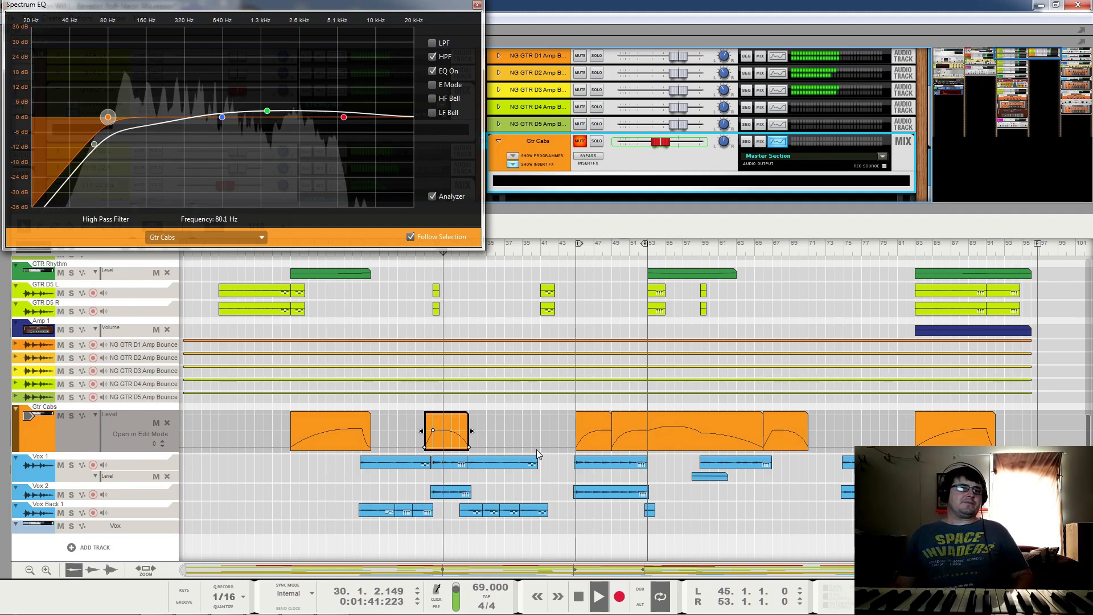
click(580, 141)
key(space)
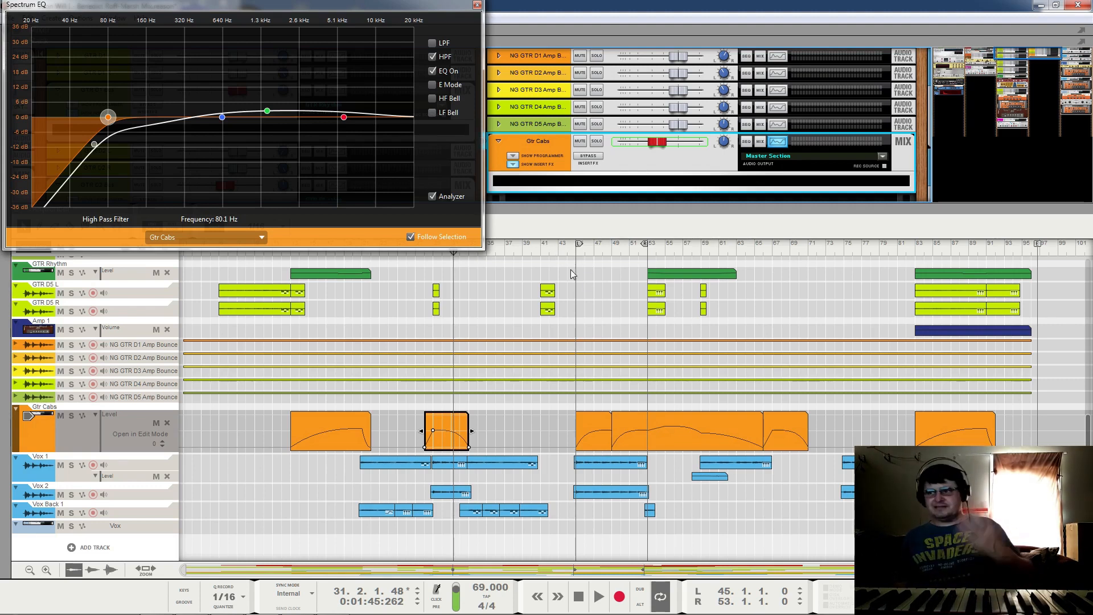
Step: Play the Gtr Cabs level automation from bar 44 to bar 49, and audition the transition into bar 53
click(567, 251)
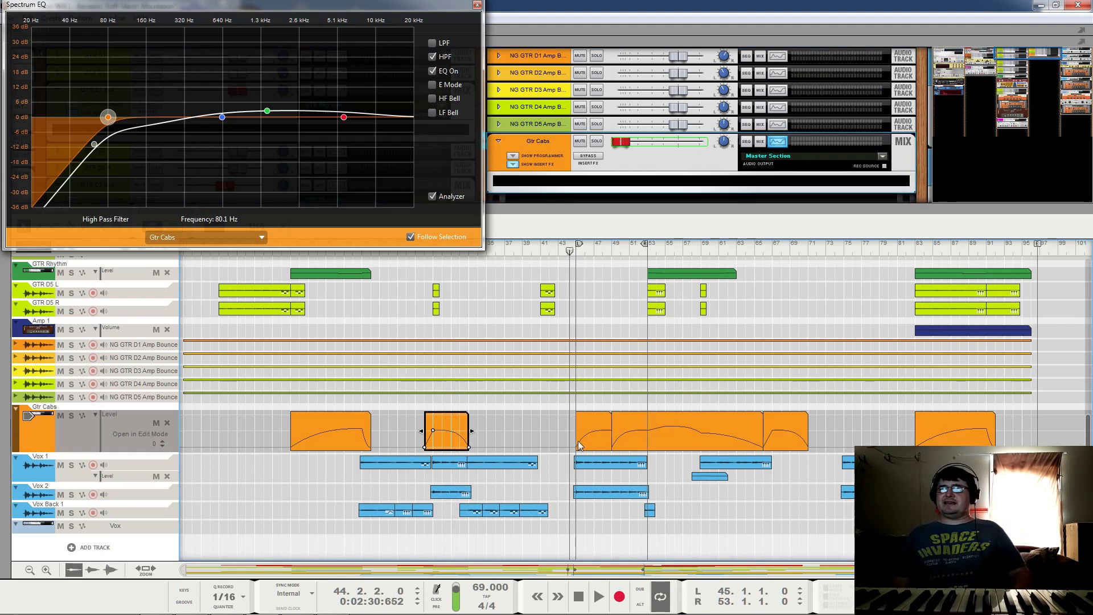
key(space)
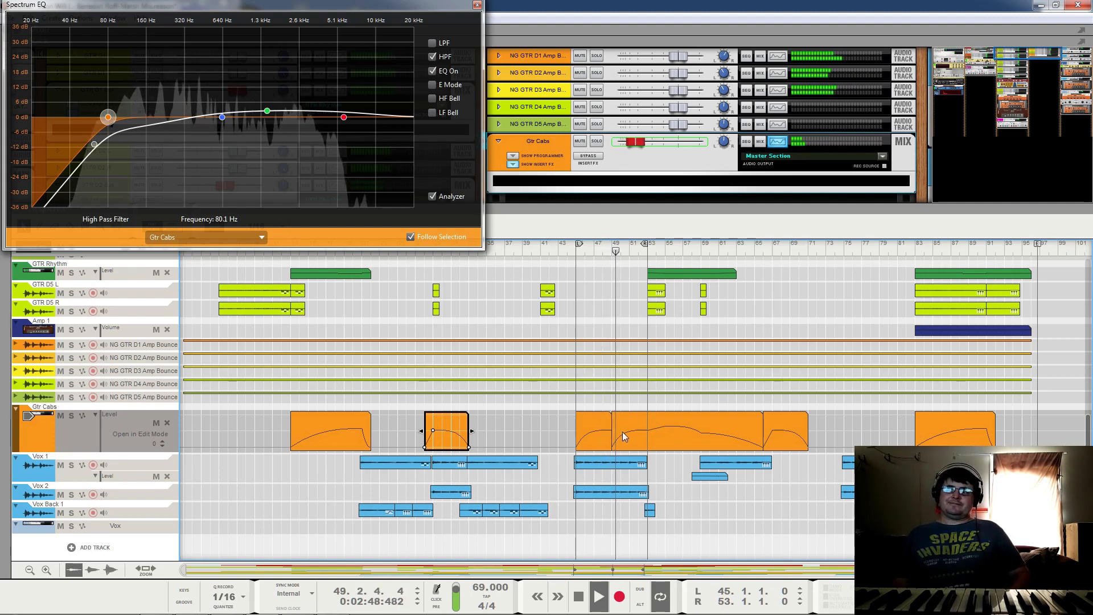
key(space)
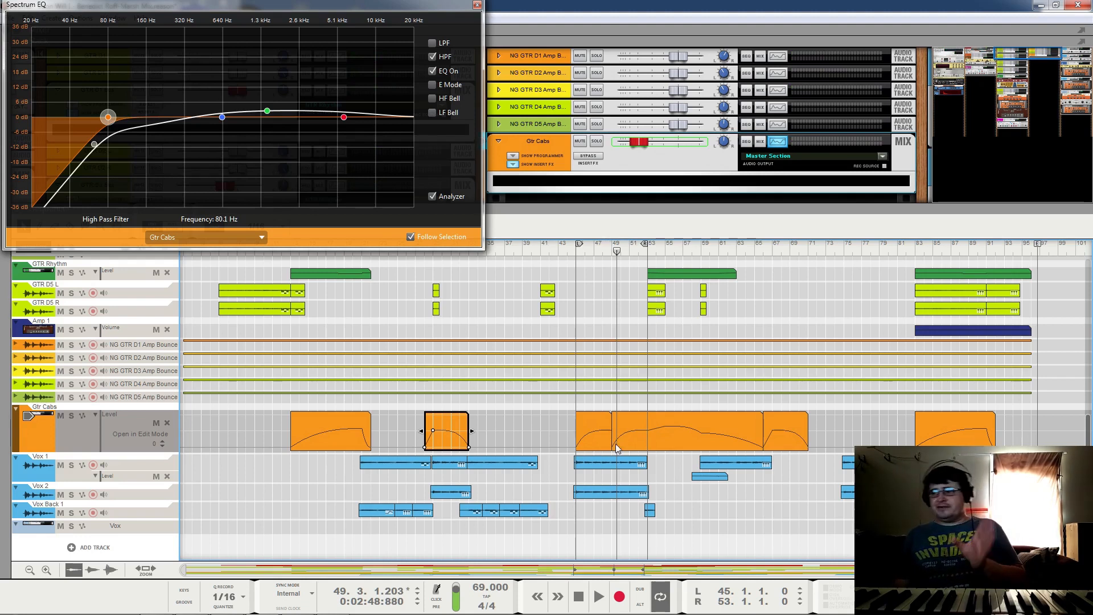
click(643, 251)
key(space)
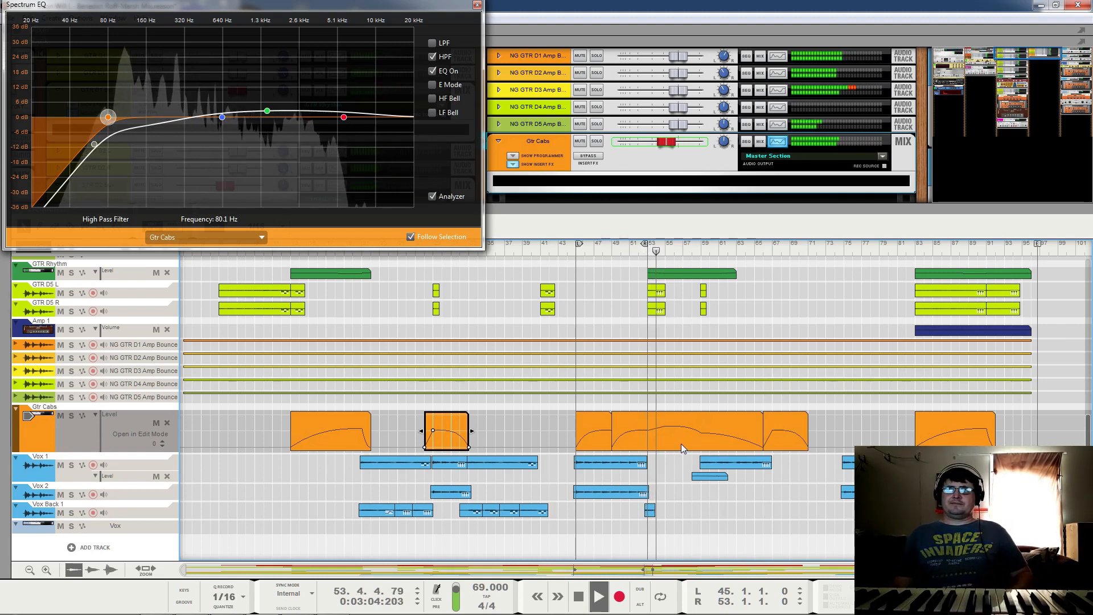
key(space)
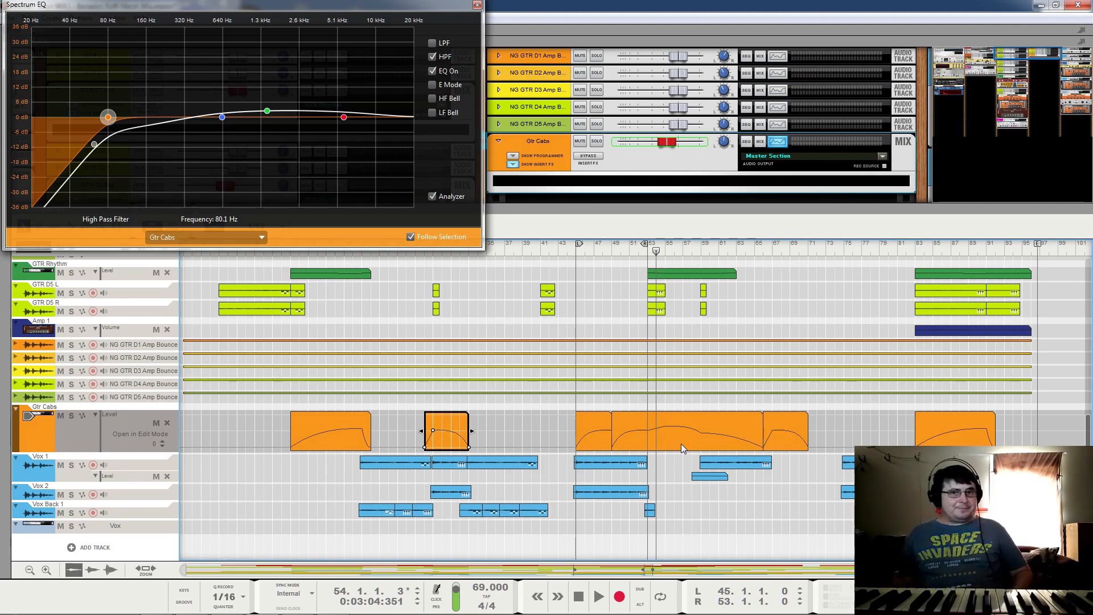
Step: Replay from just before bar 53, compare with Gtr Cabs muted around bars 57 to 58, then stop and unmute it
click(639, 252)
key(space)
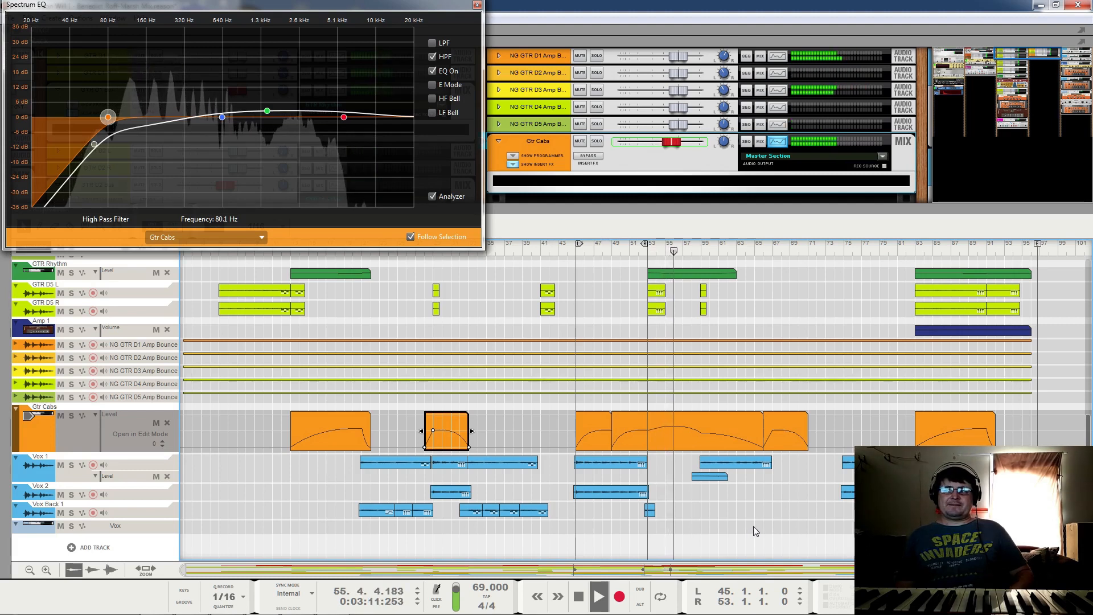
click(579, 141)
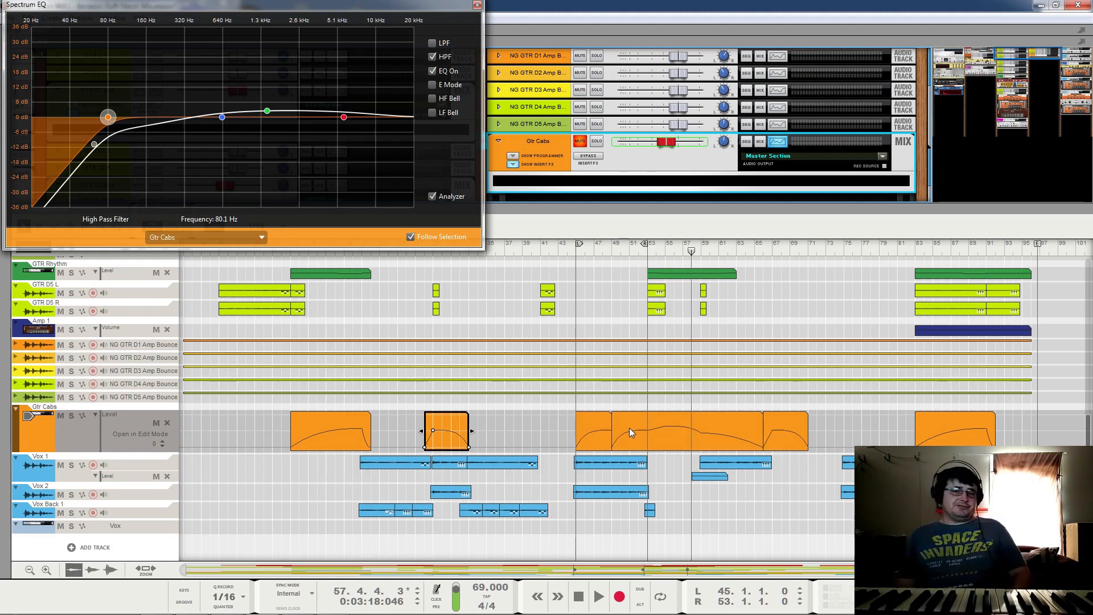
key(space)
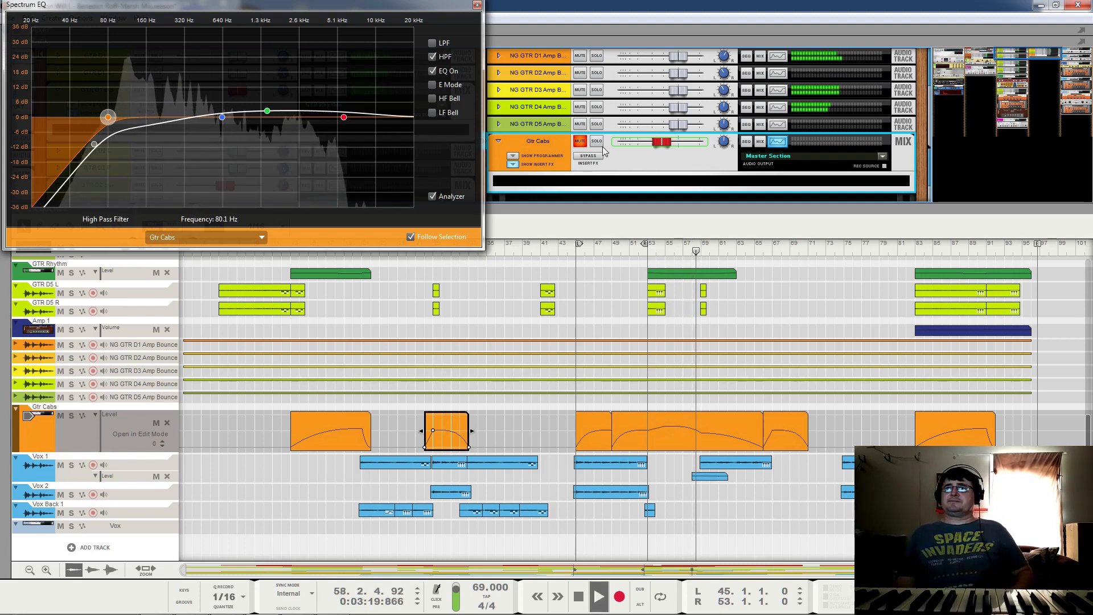
key(space)
click(581, 141)
Step: Play from bar 57 to bar 60 and replay from bar 58 to check the Gtr Cabs level dip under the vocal entry
click(688, 252)
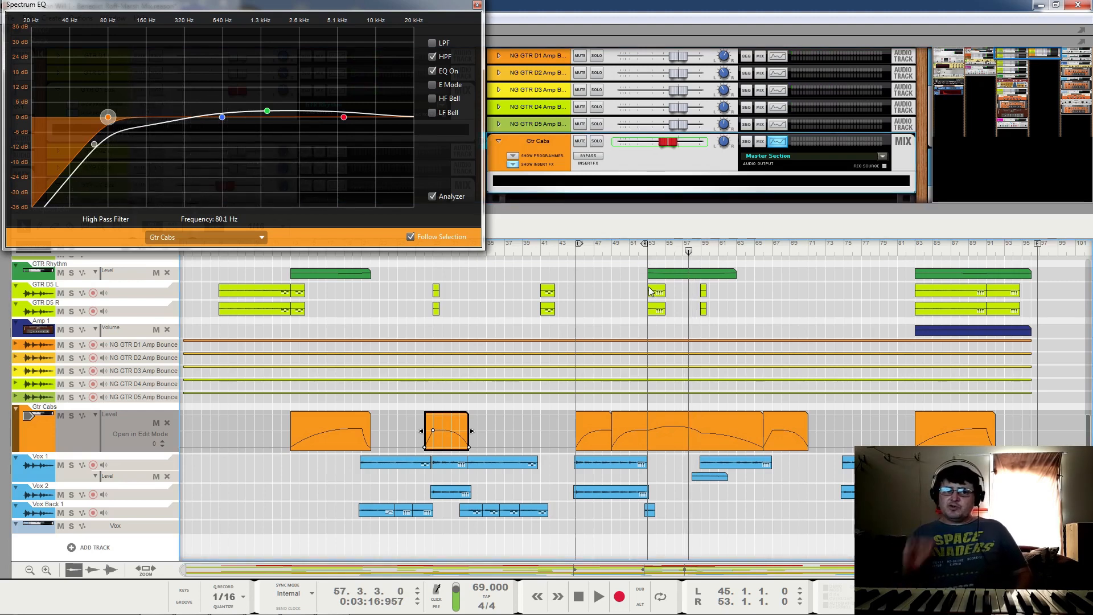
key(space)
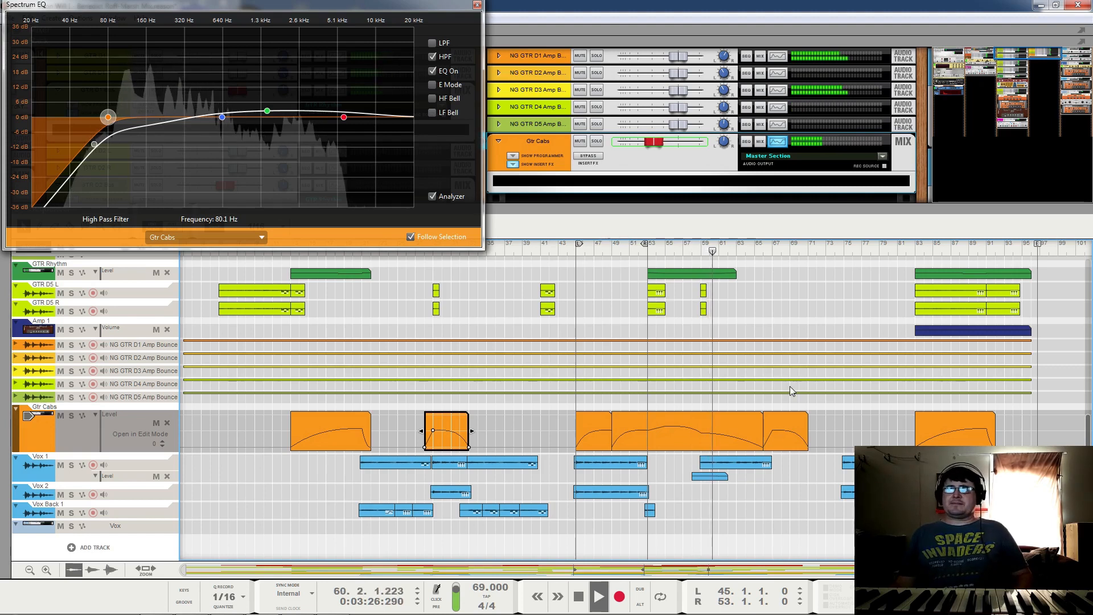
key(space)
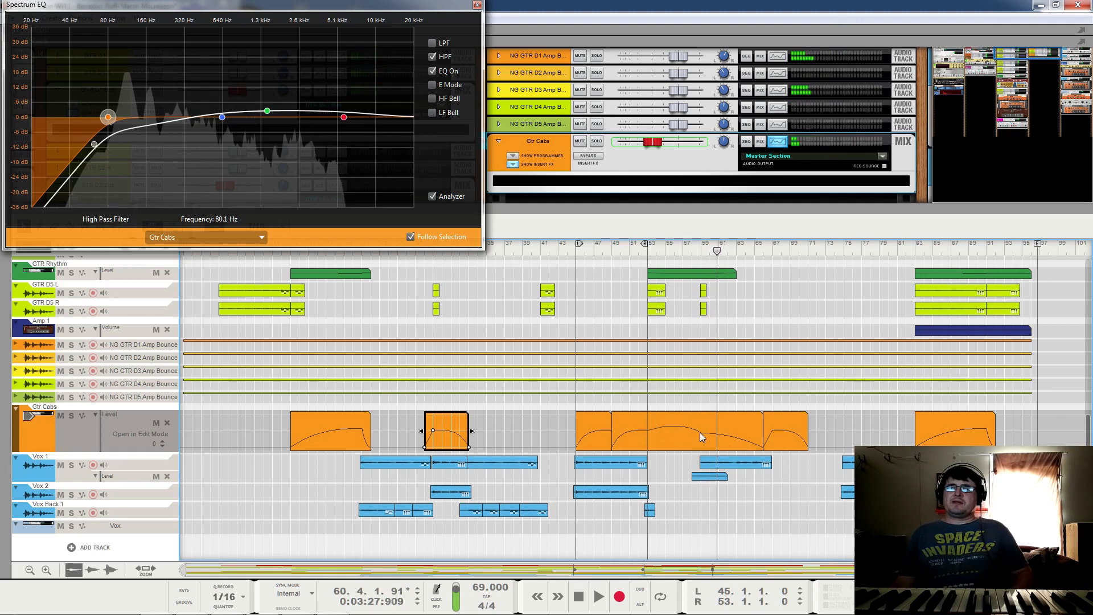
mouse_move(707, 253)
mouse_down()
mouse_move(683, 253)
mouse_move(719, 253)
mouse_move(682, 254)
mouse_move(706, 253)
mouse_move(686, 254)
mouse_move(697, 258)
mouse_up()
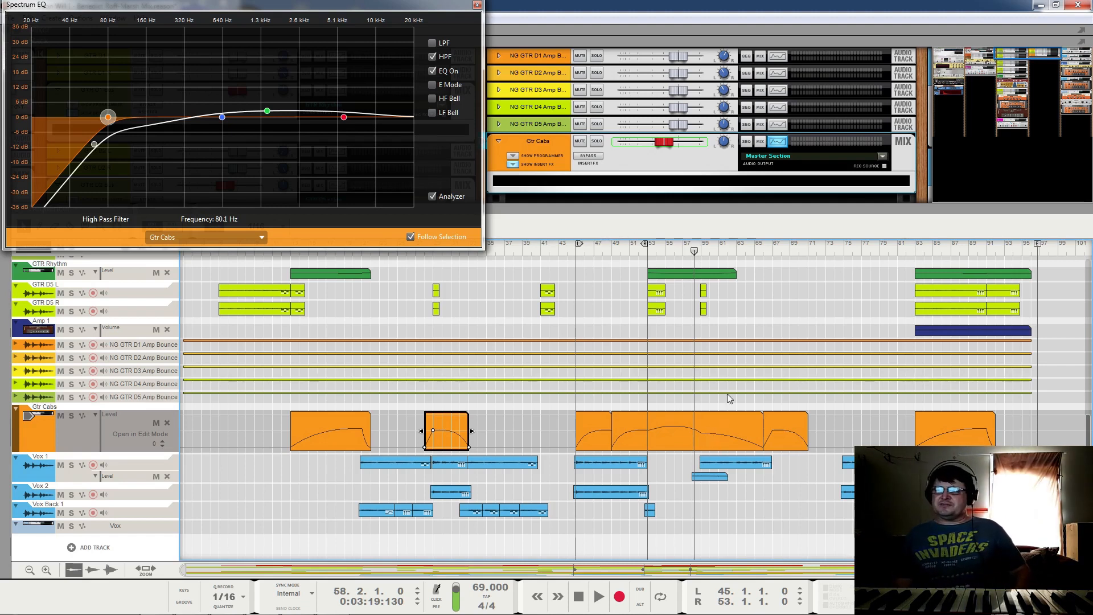
key(space)
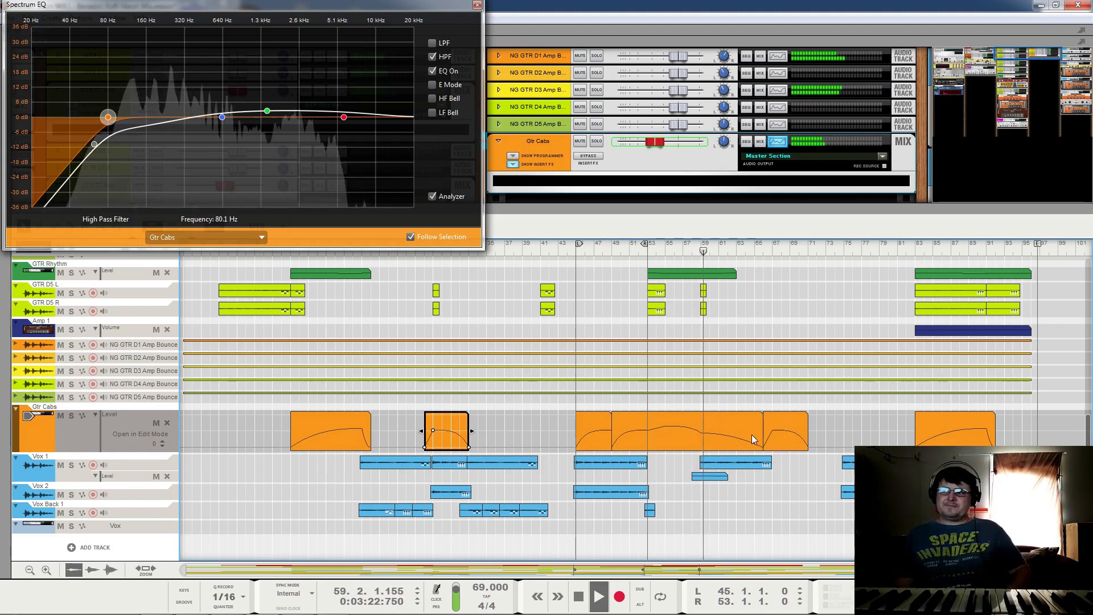
key(space)
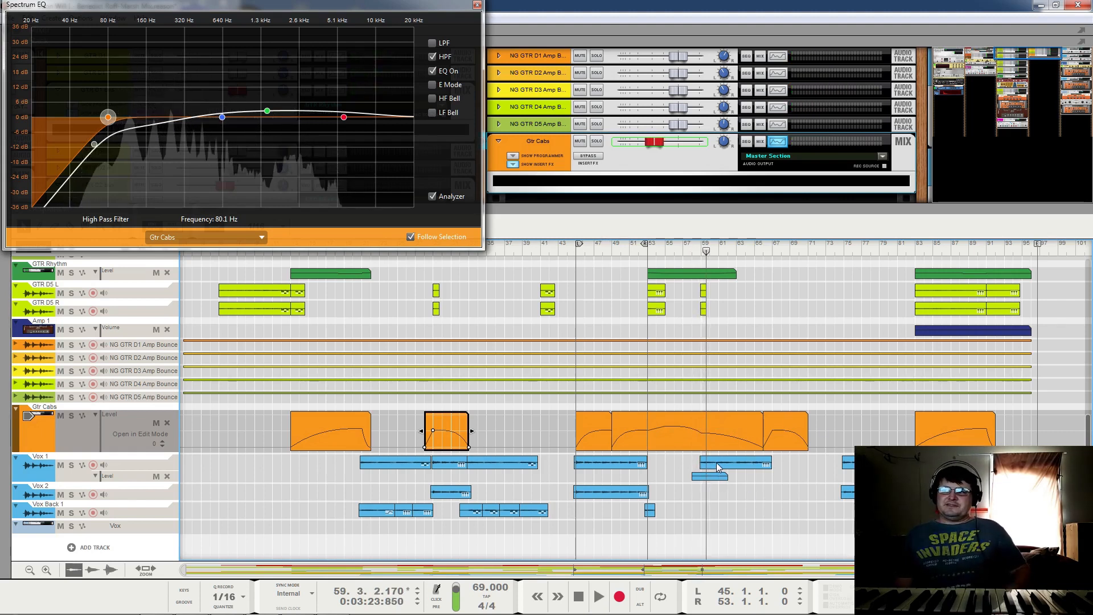
Step: Open the Vox 1 level automation clip near bar 58 and play the vocal entry from the end of bar 58
click(718, 476)
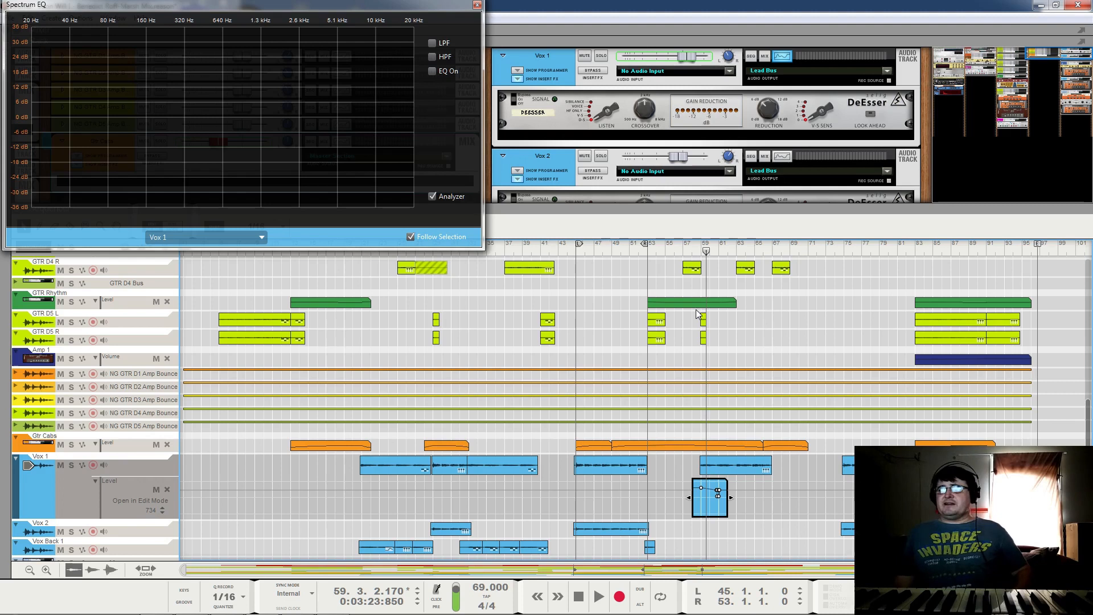
click(699, 251)
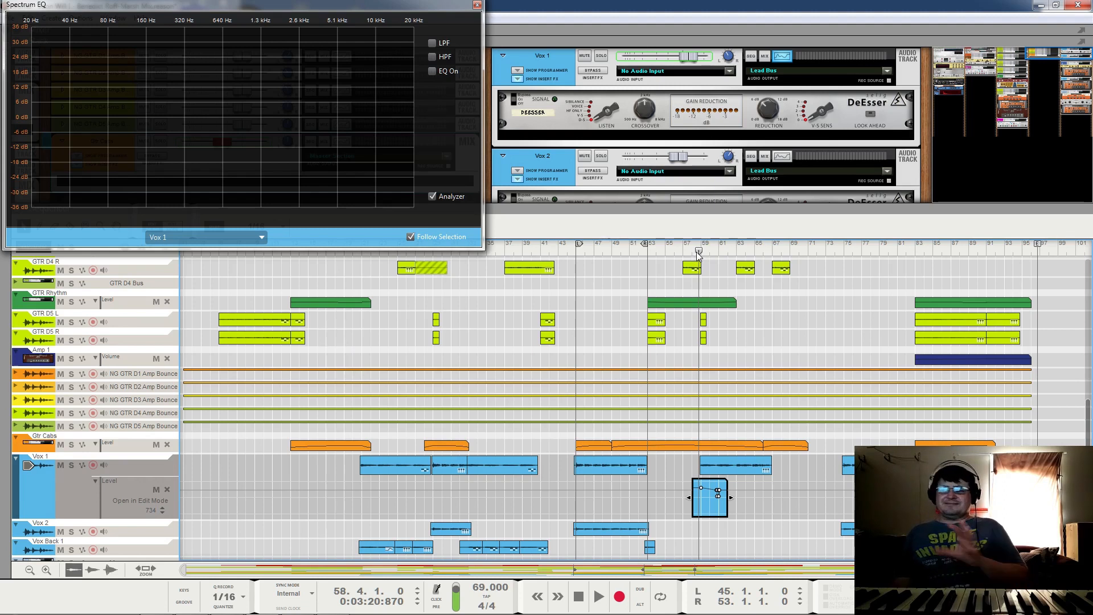
key(space)
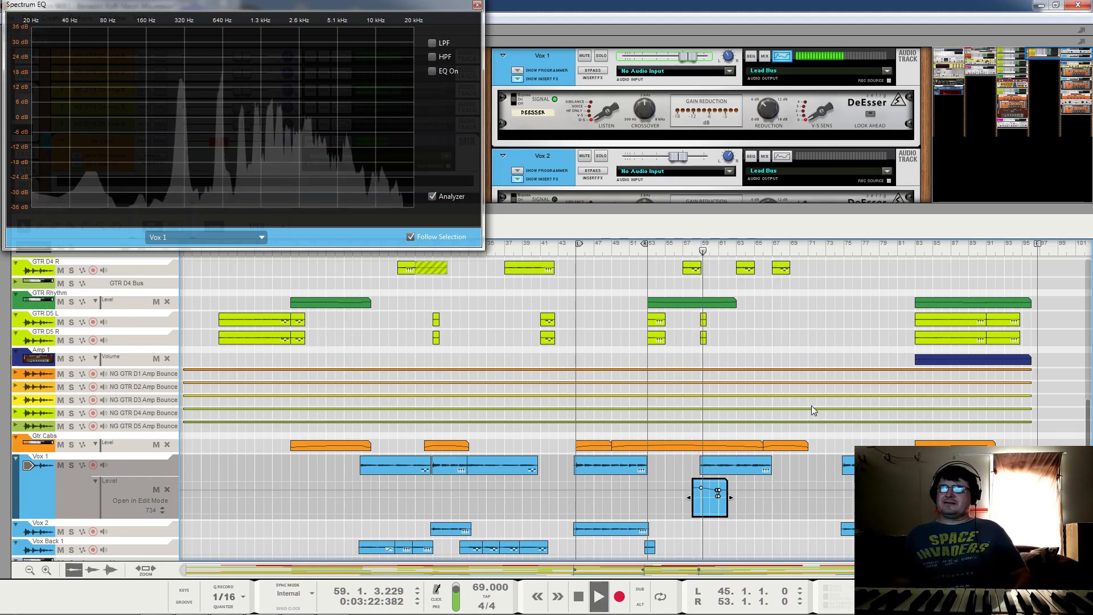
key(space)
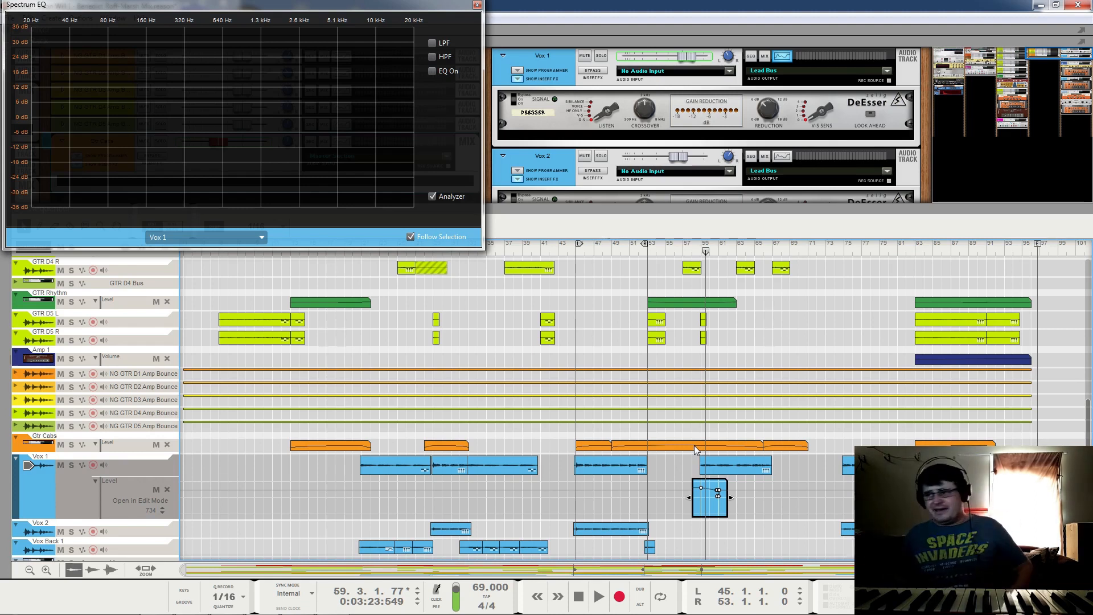
Step: Deselect the Vox 1 automation clip and open the Gtr Cabs level automation clip that starts at bar 49
click(719, 413)
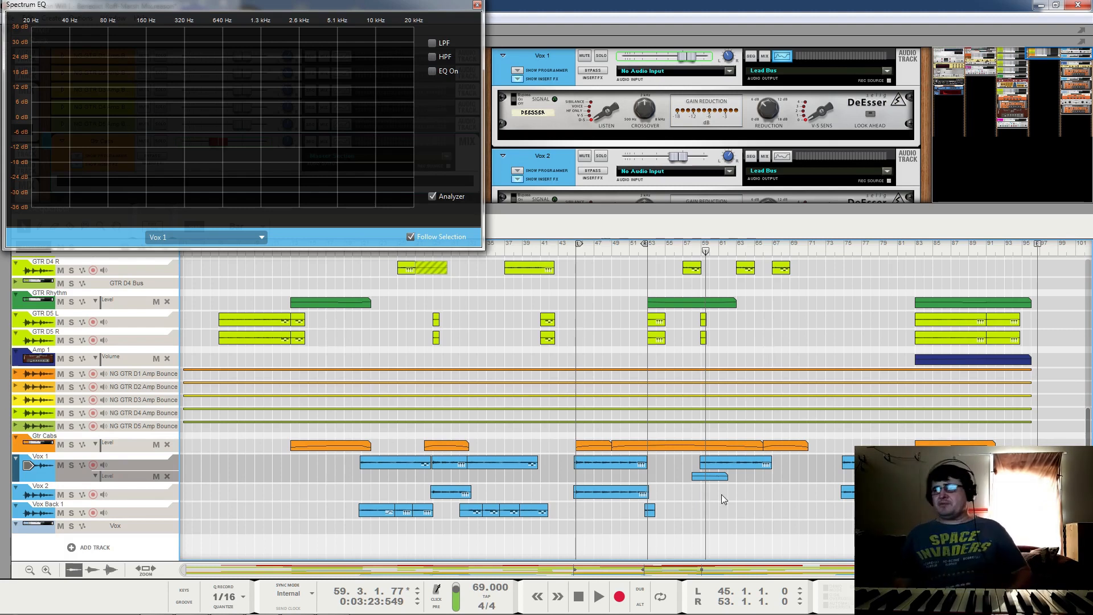
click(716, 446)
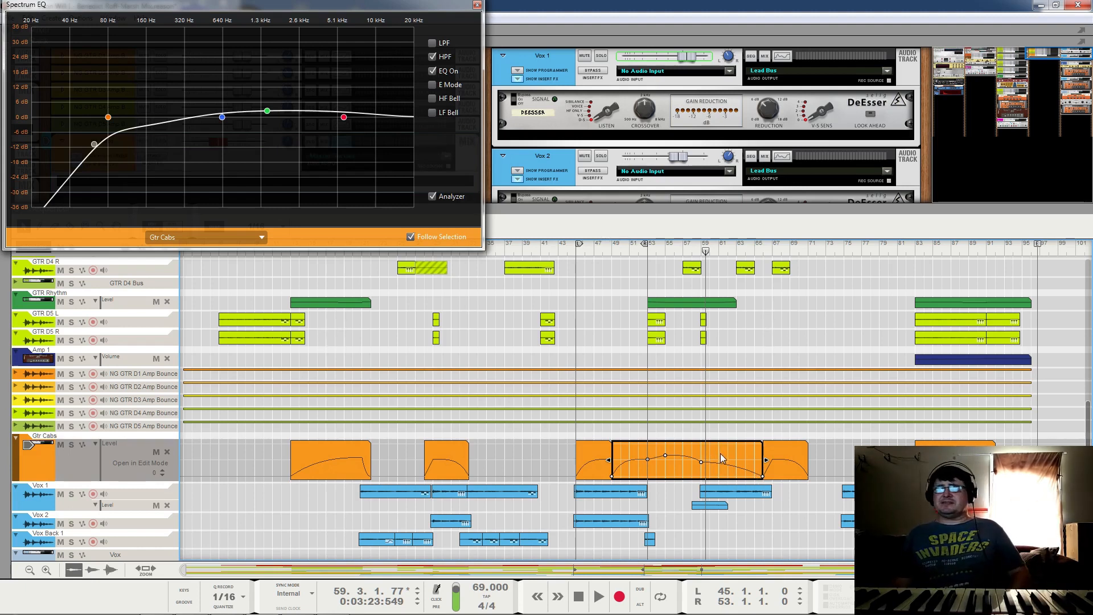
Step: Play the vocal section from bar 59 to bar 64 against the Gtr Cabs level automation, deselect the clip and stop playback
key(space)
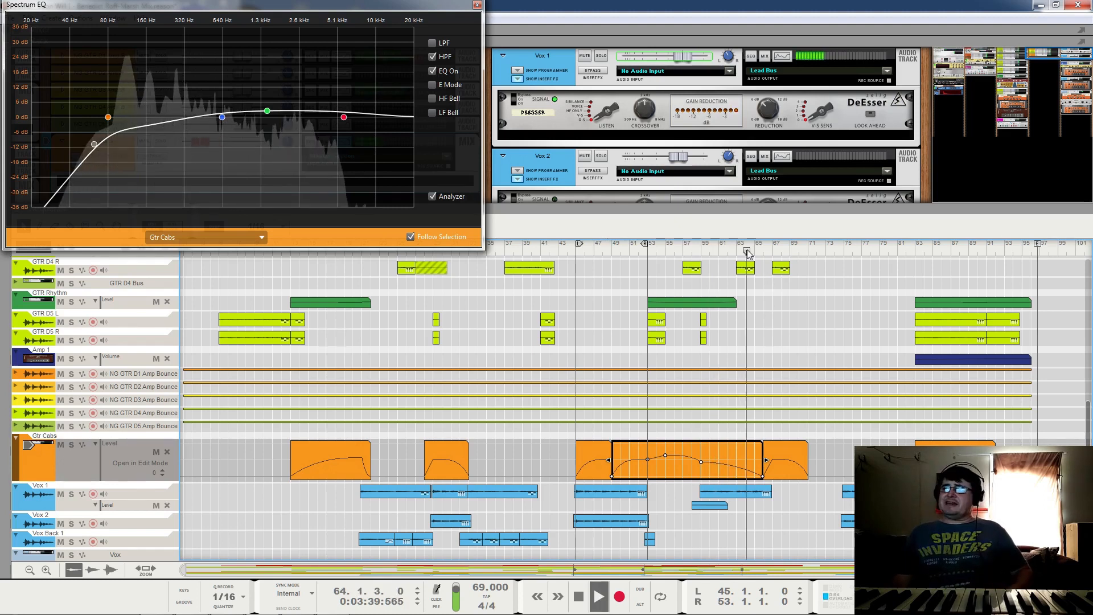
click(831, 344)
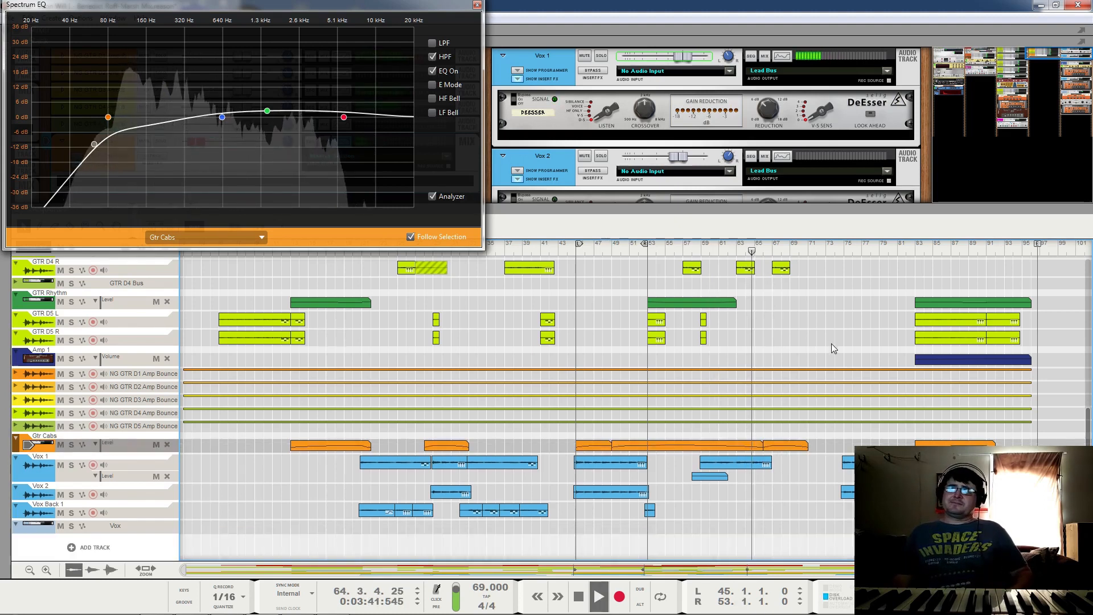
key(space)
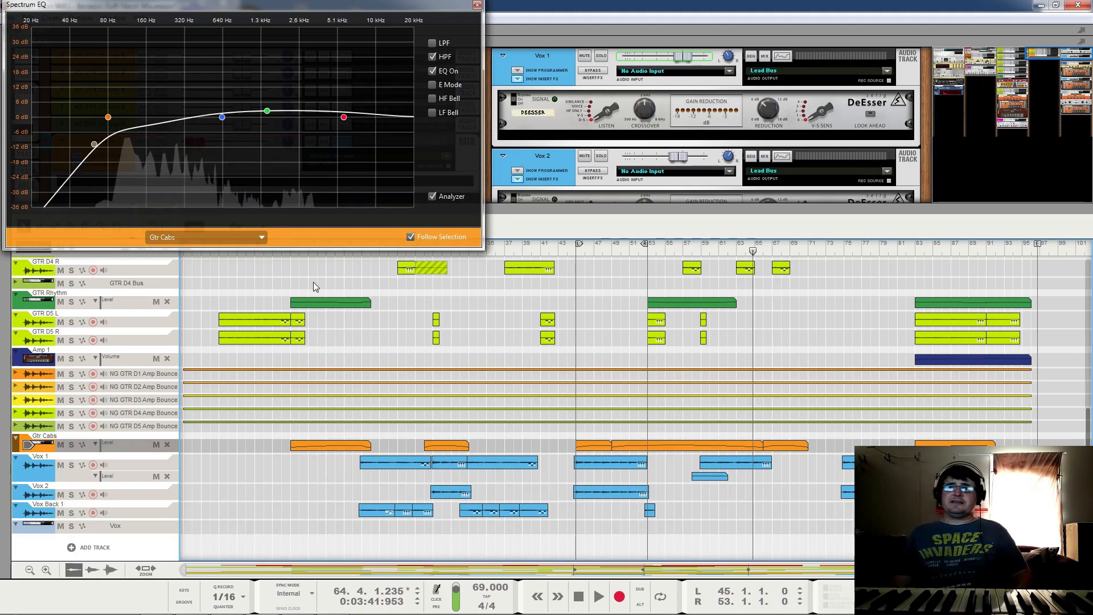
Step: Compare the GTR Rhythm level automation clips at bars 13 and 53 with the Gtr Cabs clip that starts at bar 49
click(318, 303)
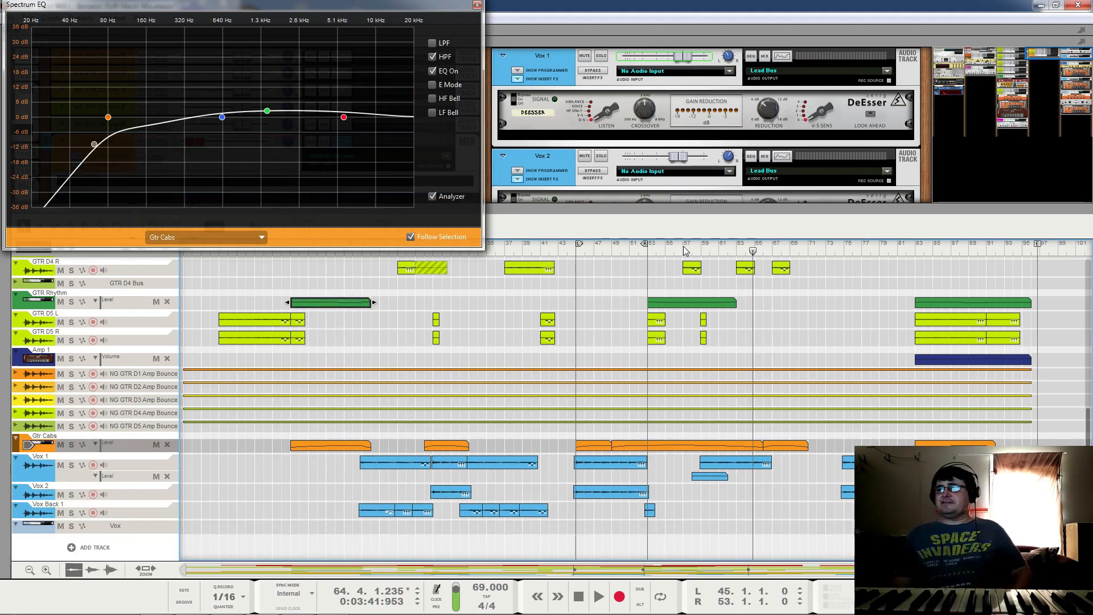
click(680, 307)
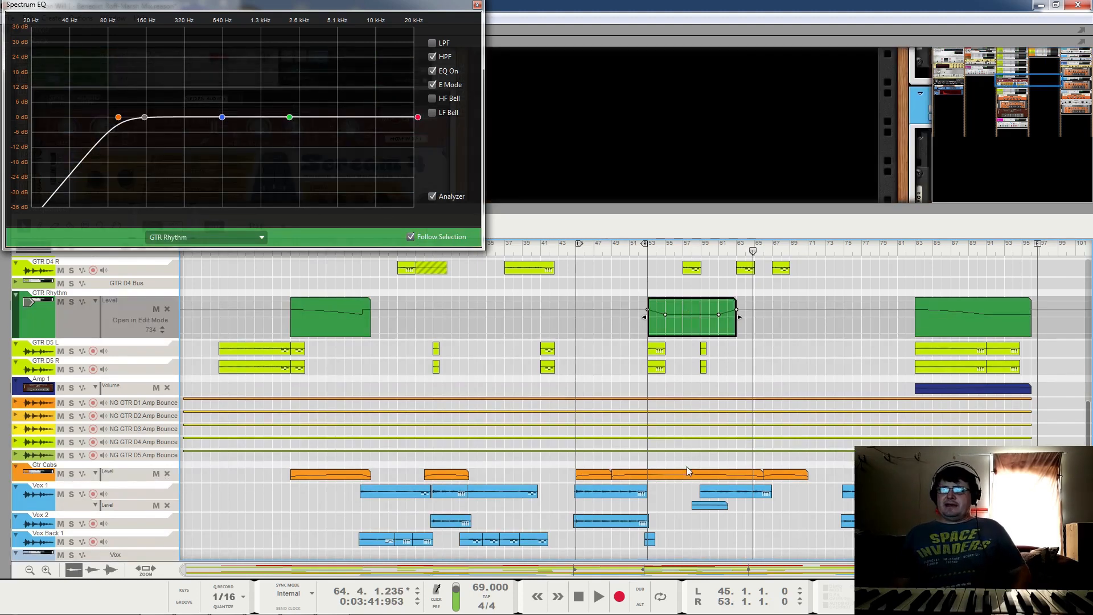
click(692, 505)
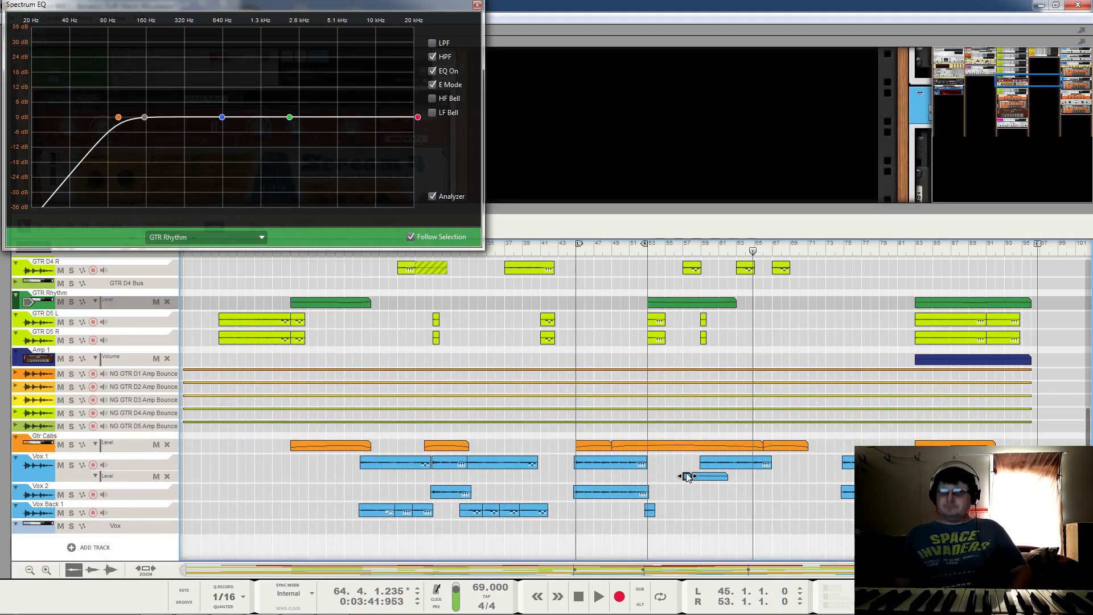
click(680, 445)
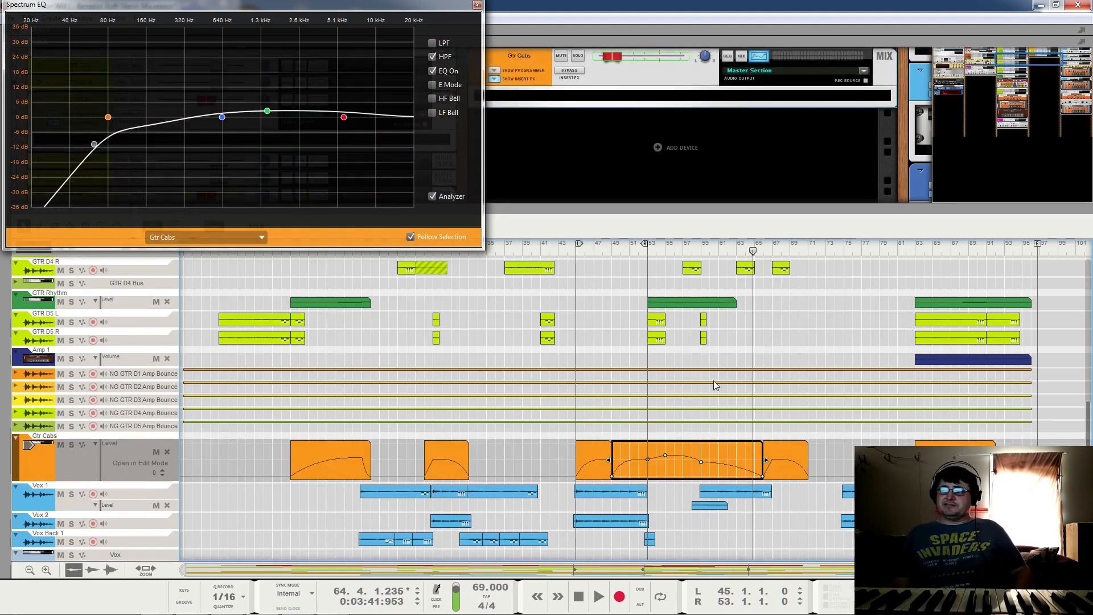
click(695, 305)
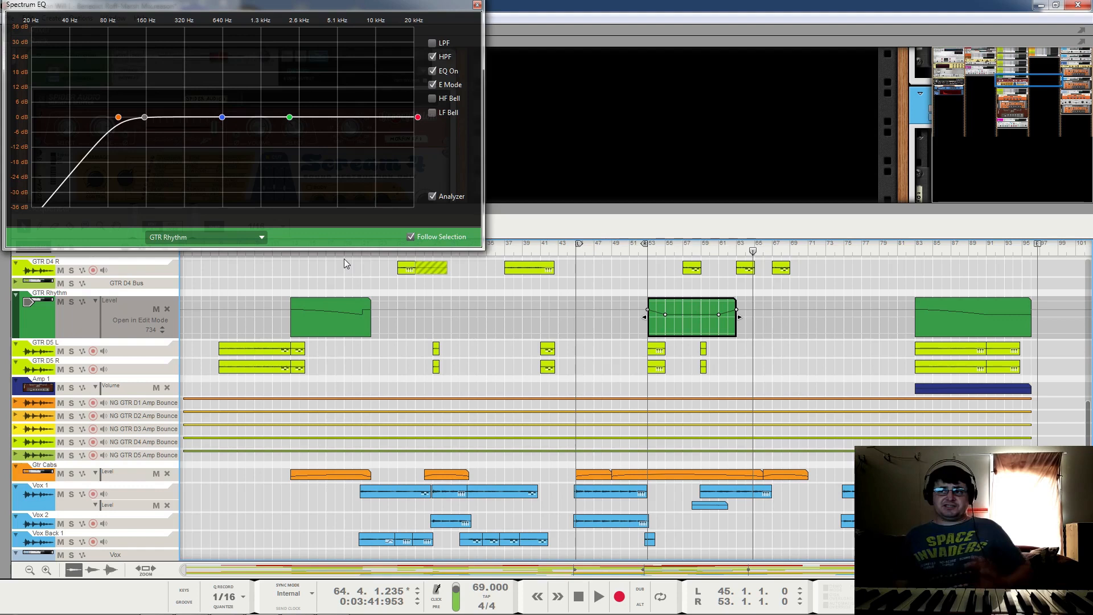
Step: Play from around bar 60 to bar 66 to hear the GTR Rhythm level automation, deselecting its clip before stopping
click(709, 251)
key(space)
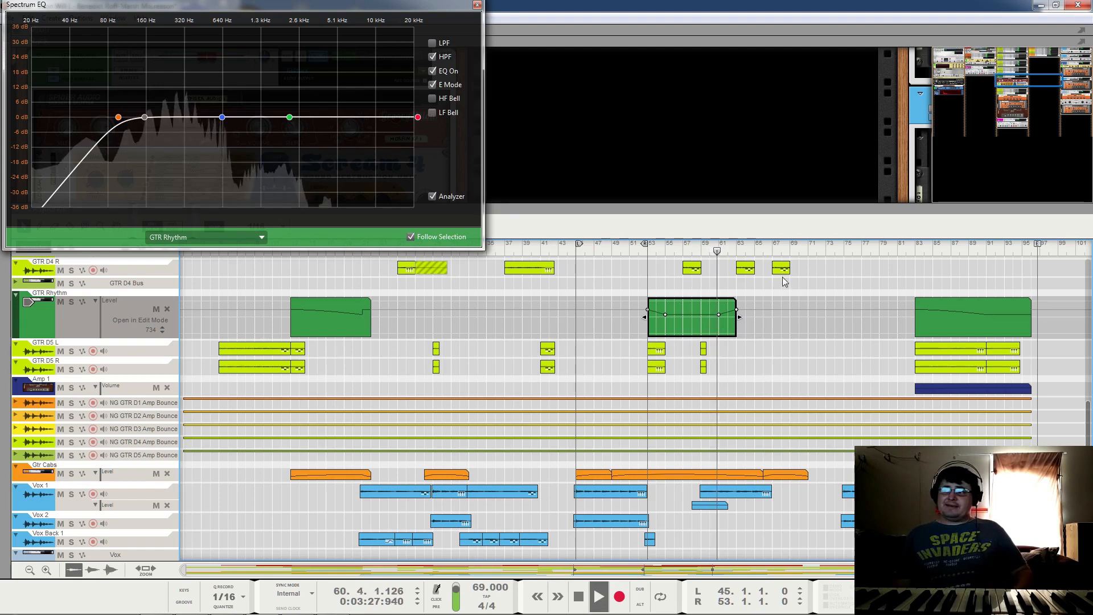
click(754, 374)
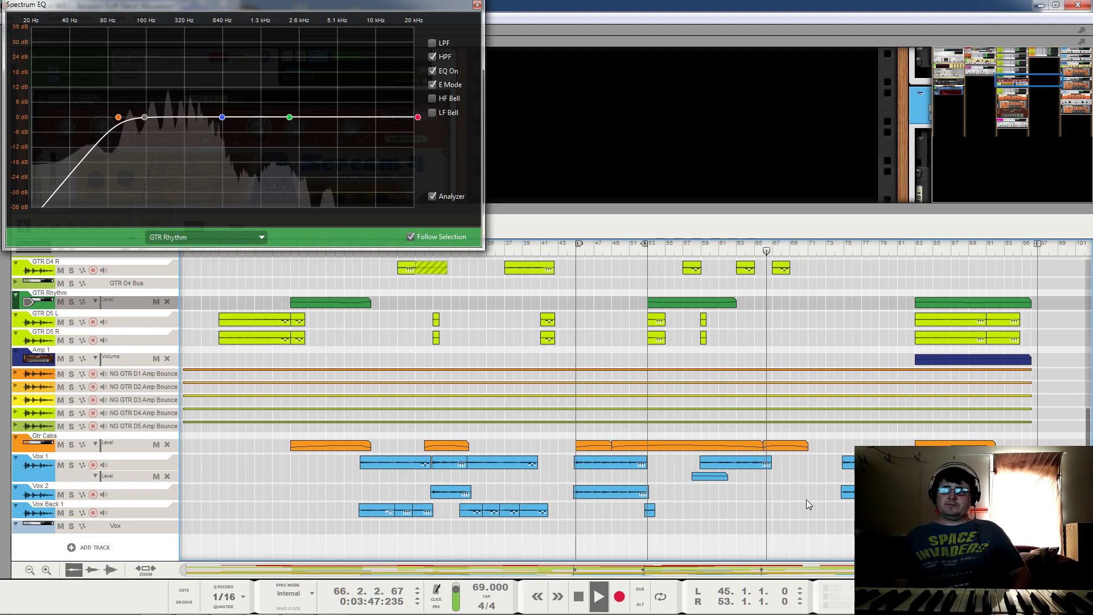
key(space)
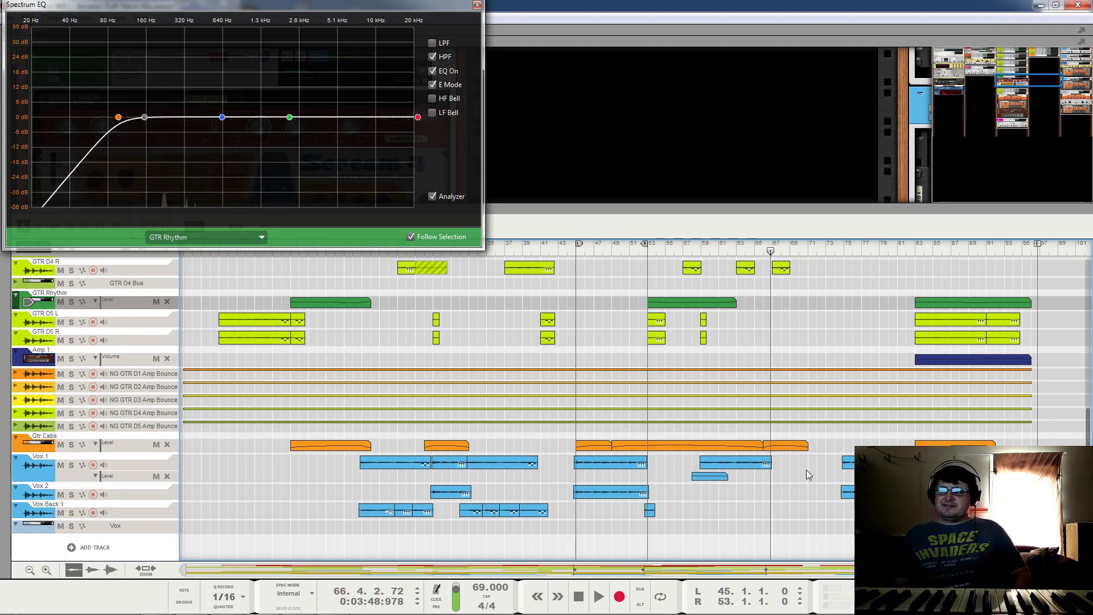
Step: Resume playback from bar 66 to bar 69 and look over the doubled guitar tracks that play in this section
key(space)
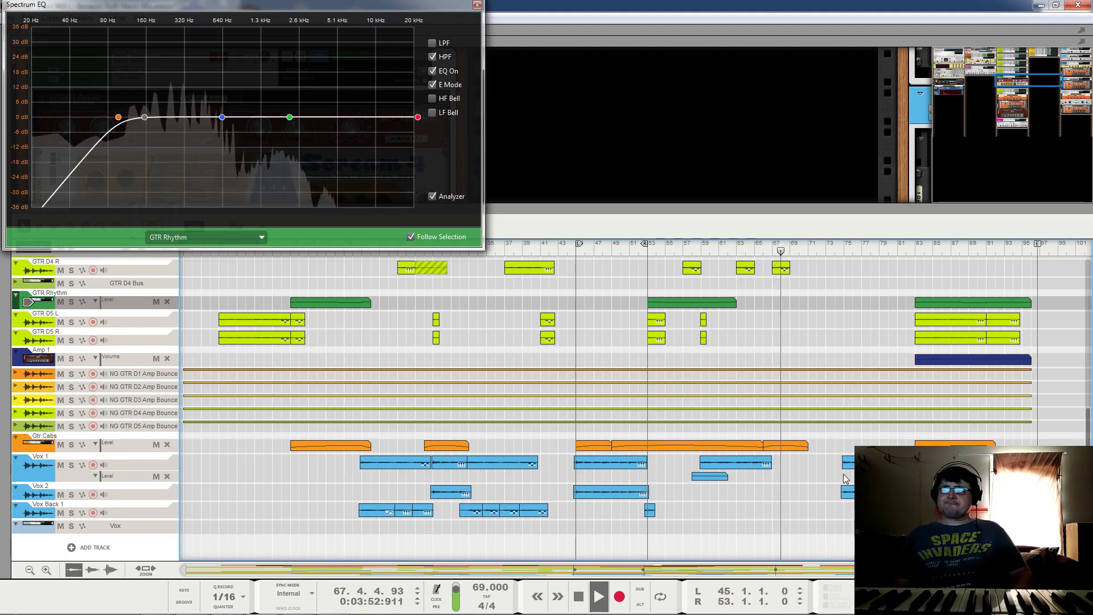
scroll(837, 490, up, 10)
scroll(831, 495, down, 6)
scroll(830, 496, up, 3)
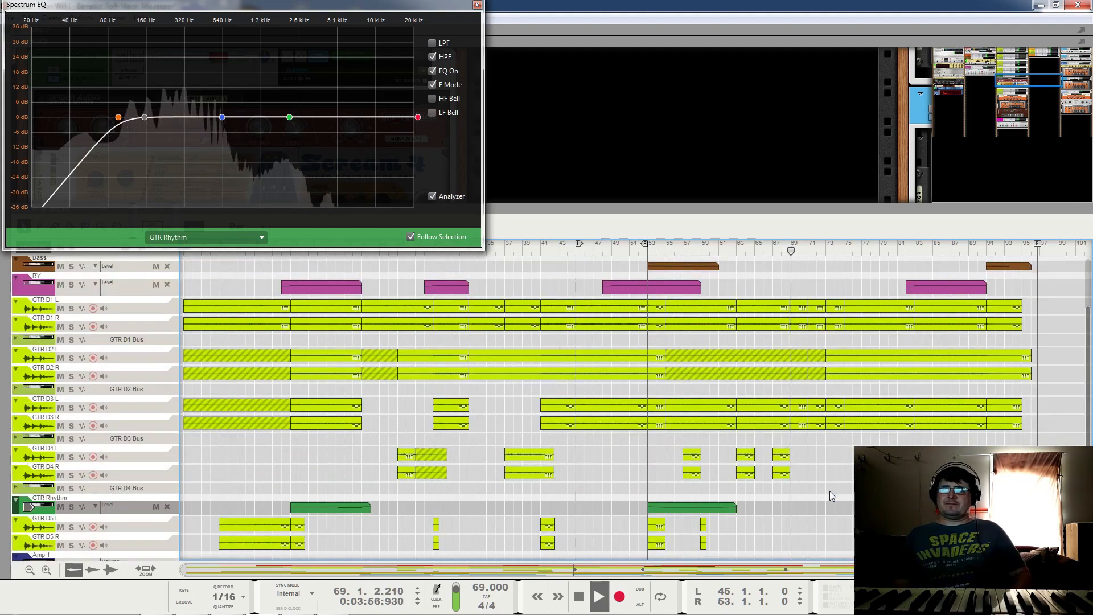
scroll(829, 491, down, 4)
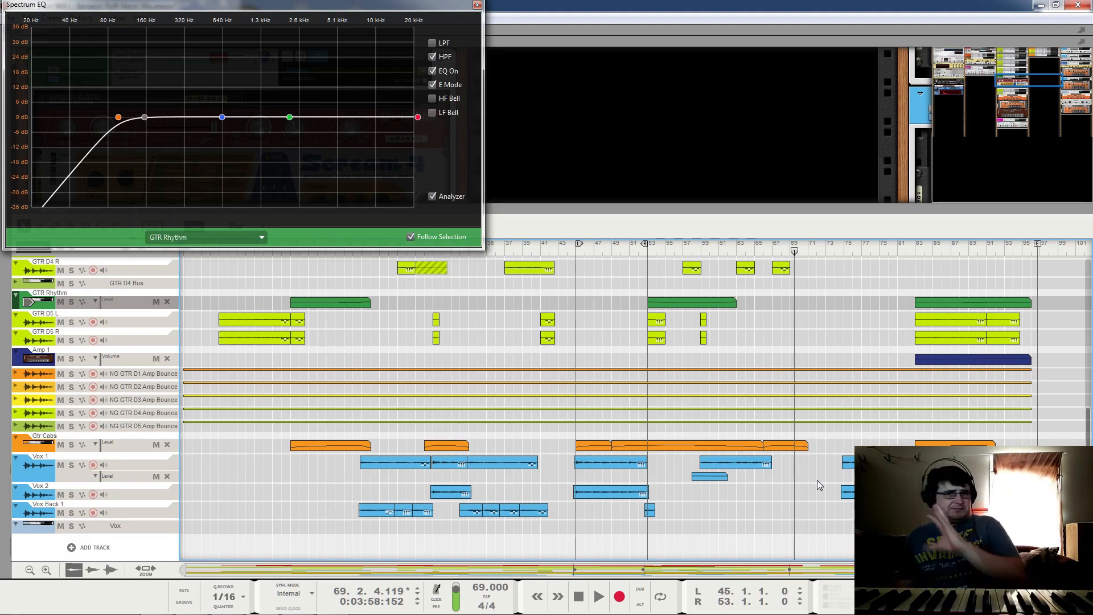
scroll(811, 479, up, 3)
scroll(794, 461, down, 2)
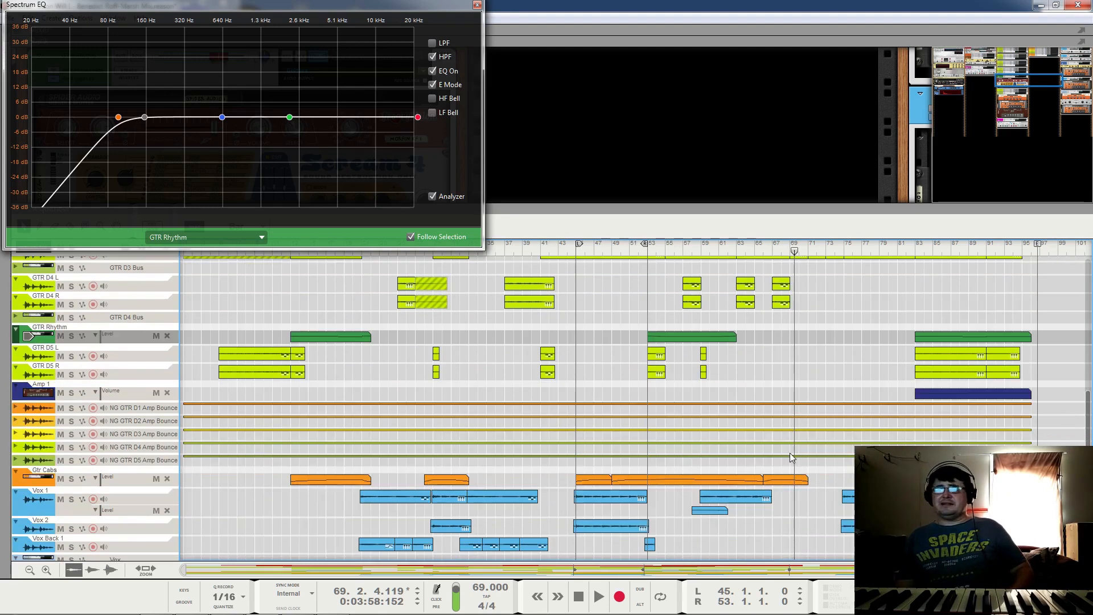
Step: Play the early guitar part from bar 10 through bar 11 and stop
click(263, 252)
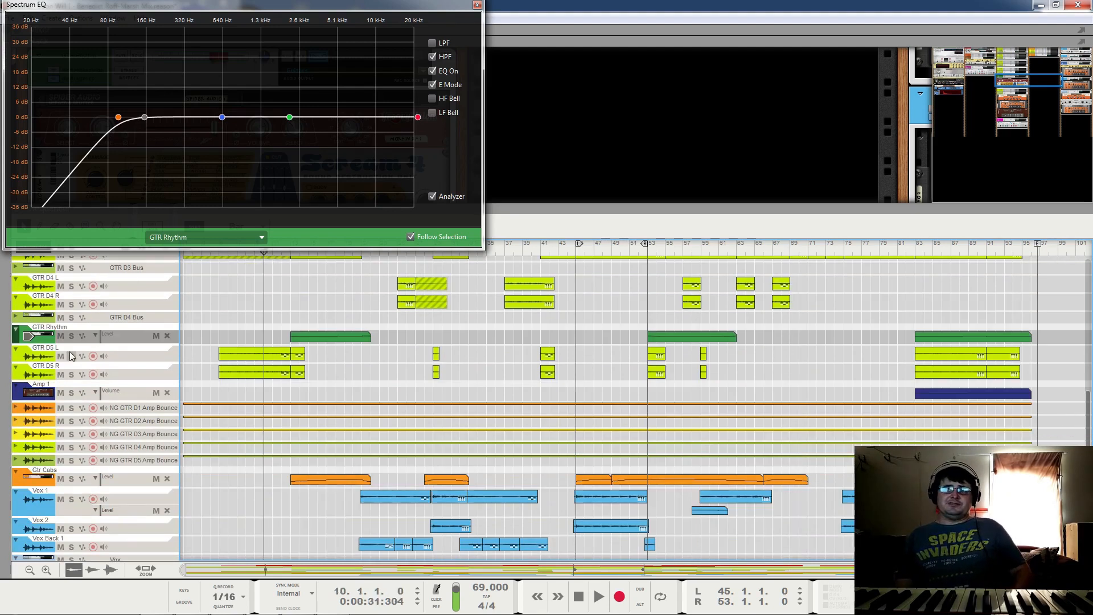
key(space)
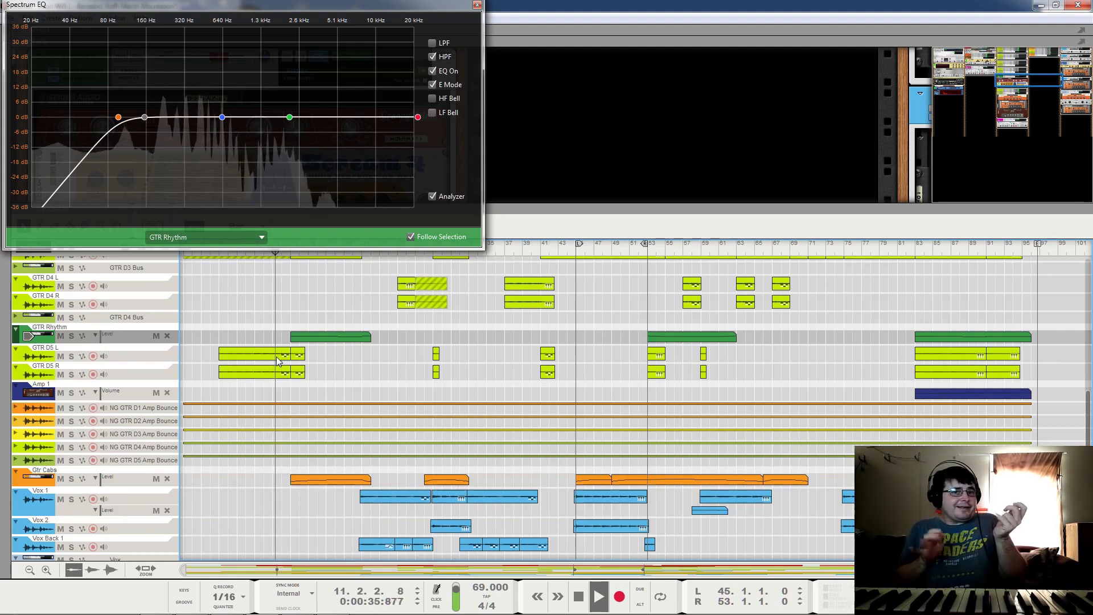
key(space)
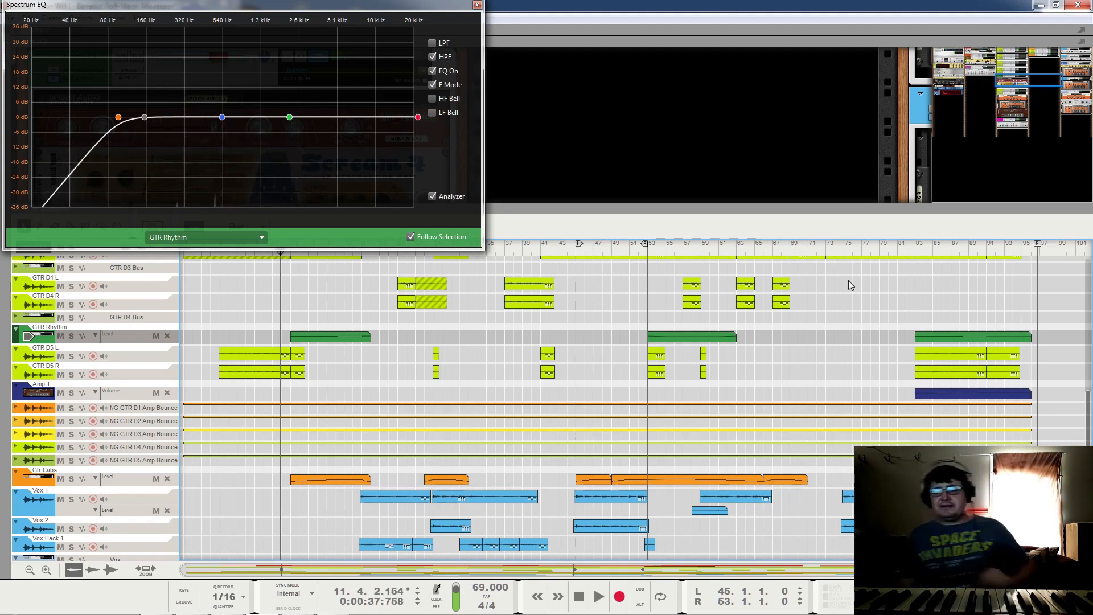
Step: Play from bar 74, then skip ahead to around bar 82 to hear the entry of the last GTR Rhythm section
click(827, 246)
click(835, 251)
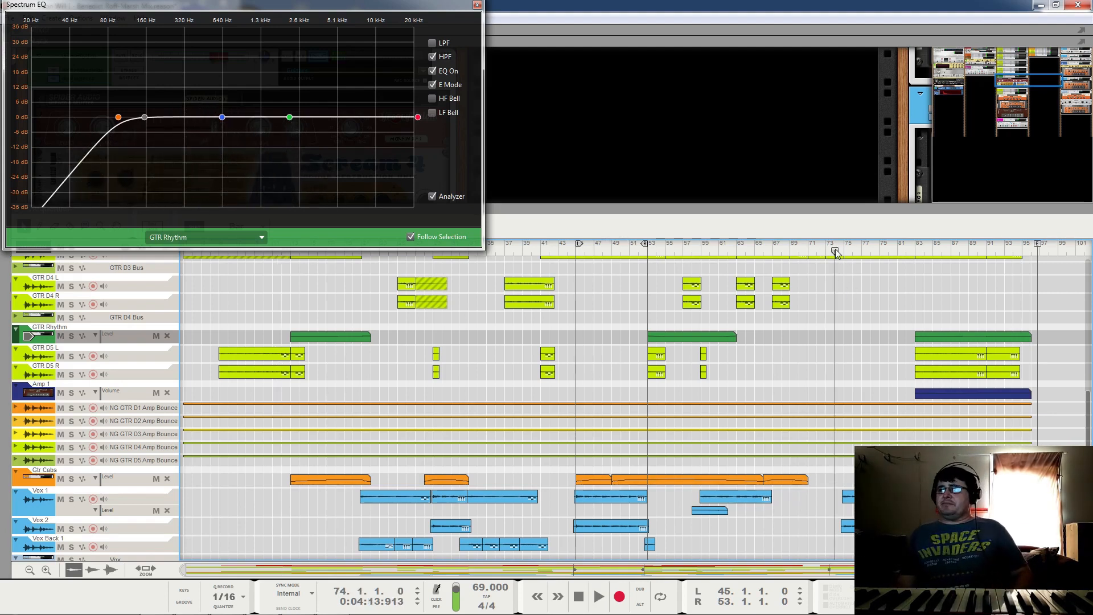
key(space)
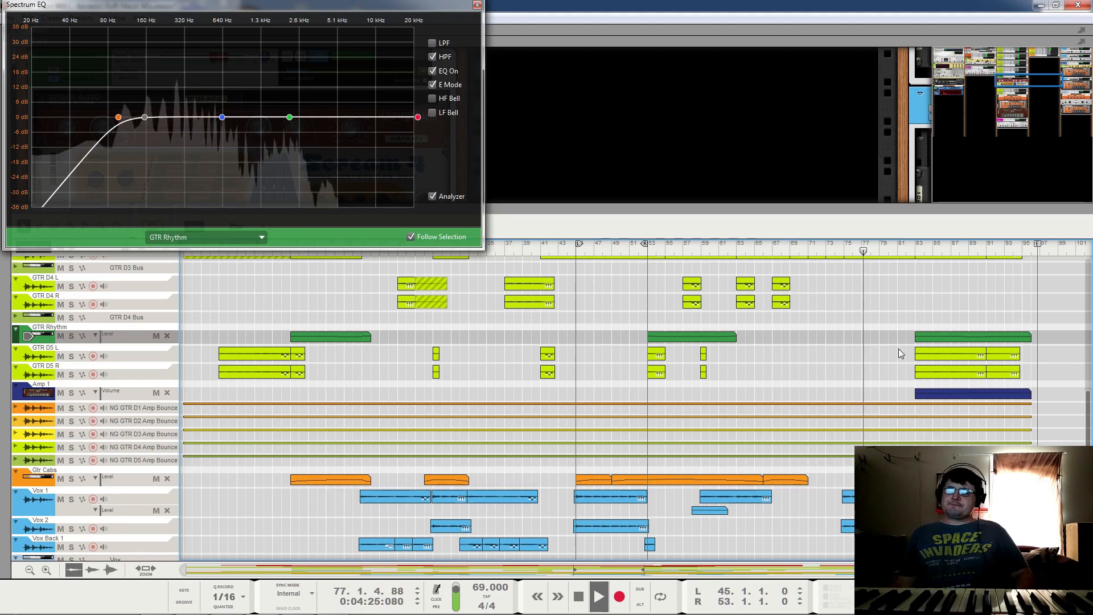
scroll(889, 410, down, 2)
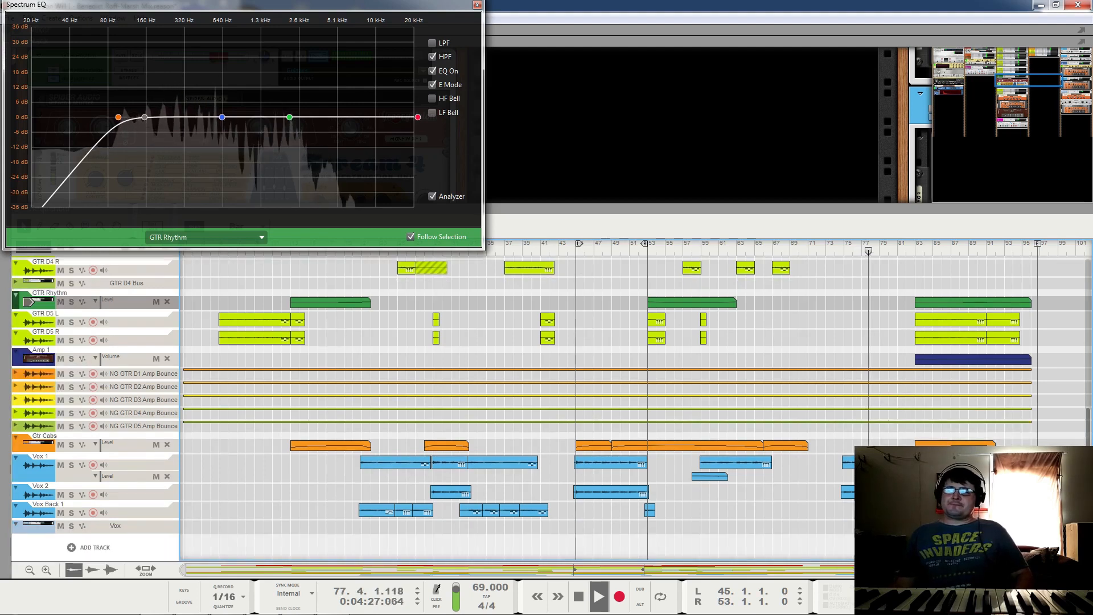
click(909, 255)
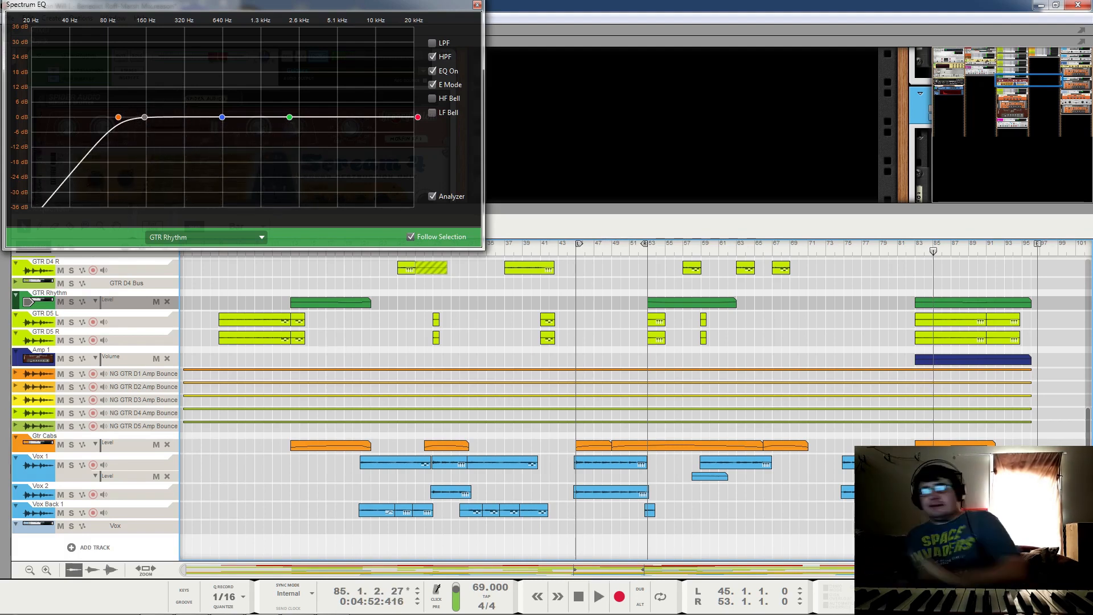
Step: Play the end of the song from around bar 89 and stop in bar 94
click(972, 253)
key(space)
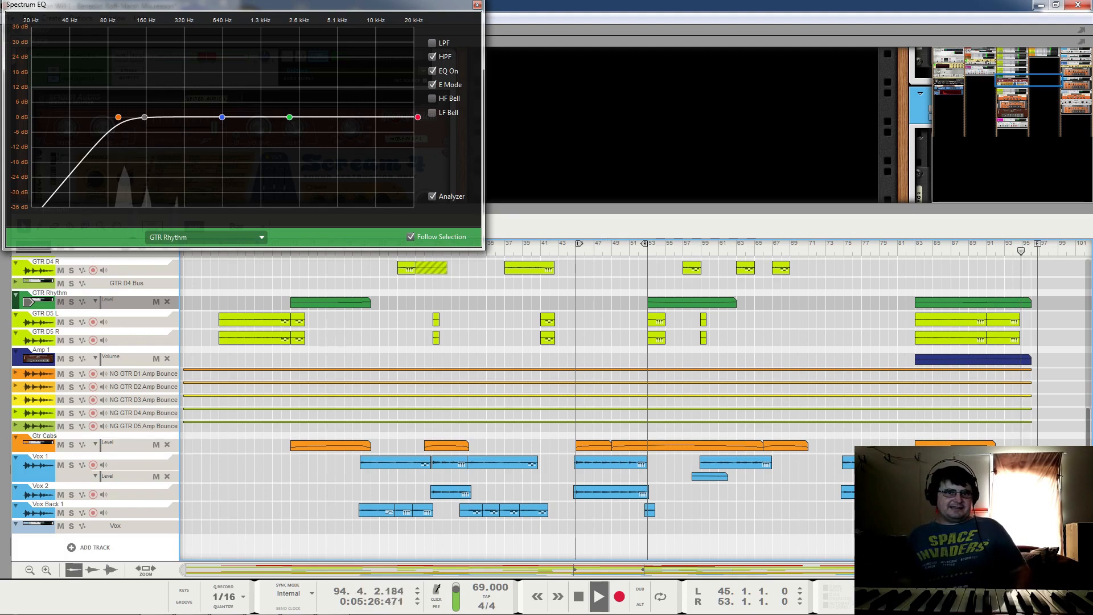
key(space)
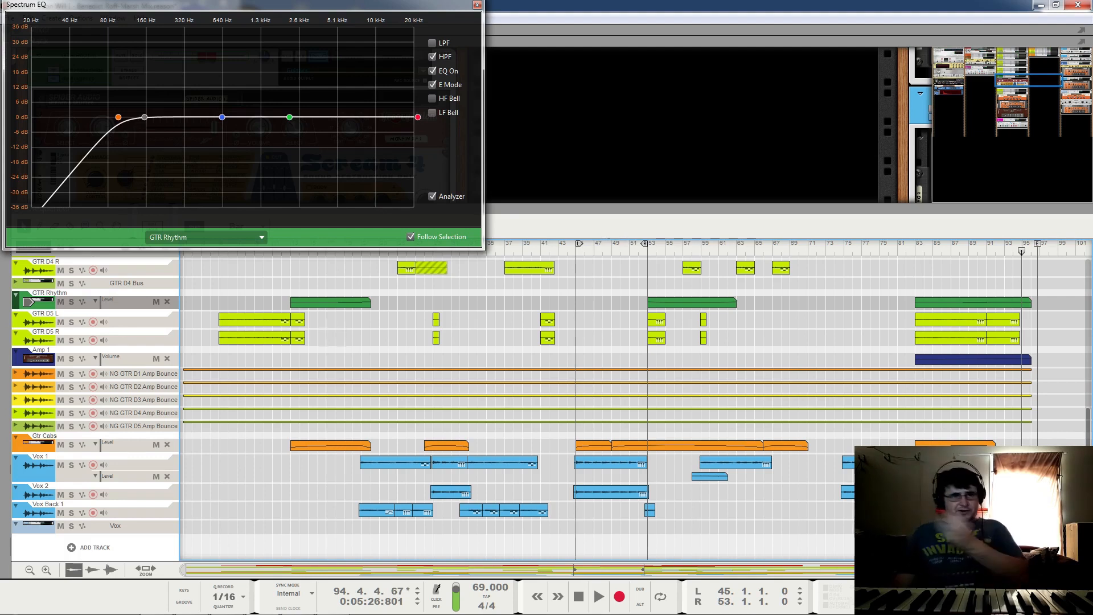
Step: Select the Drums track in the sequencer and bring its mix channel and effect devices into view in the rack
scroll(546, 407, up, 10)
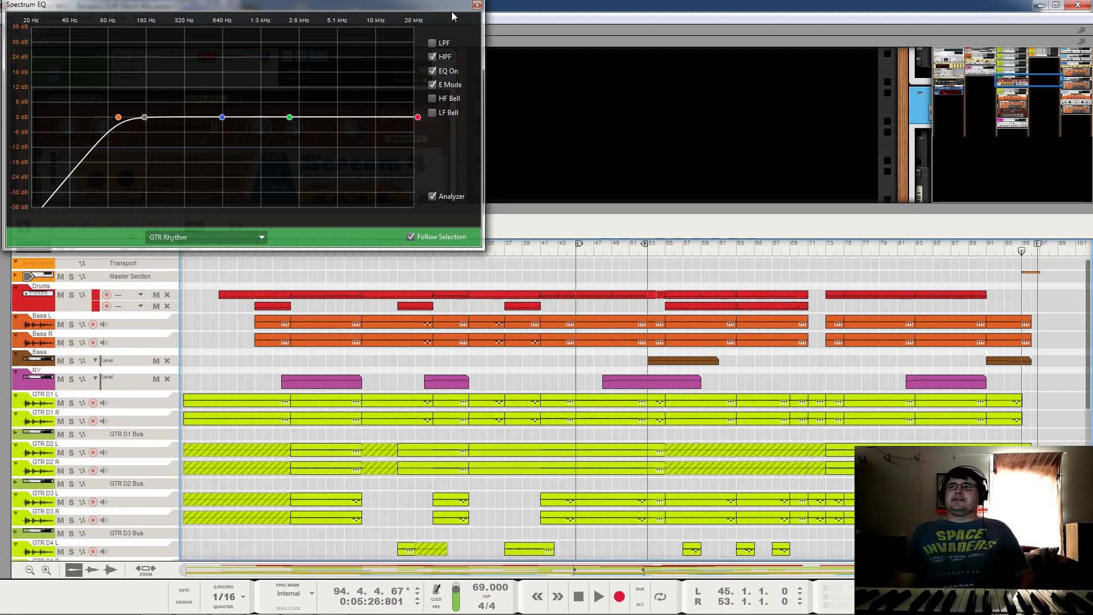
scroll(335, 442, down, 8)
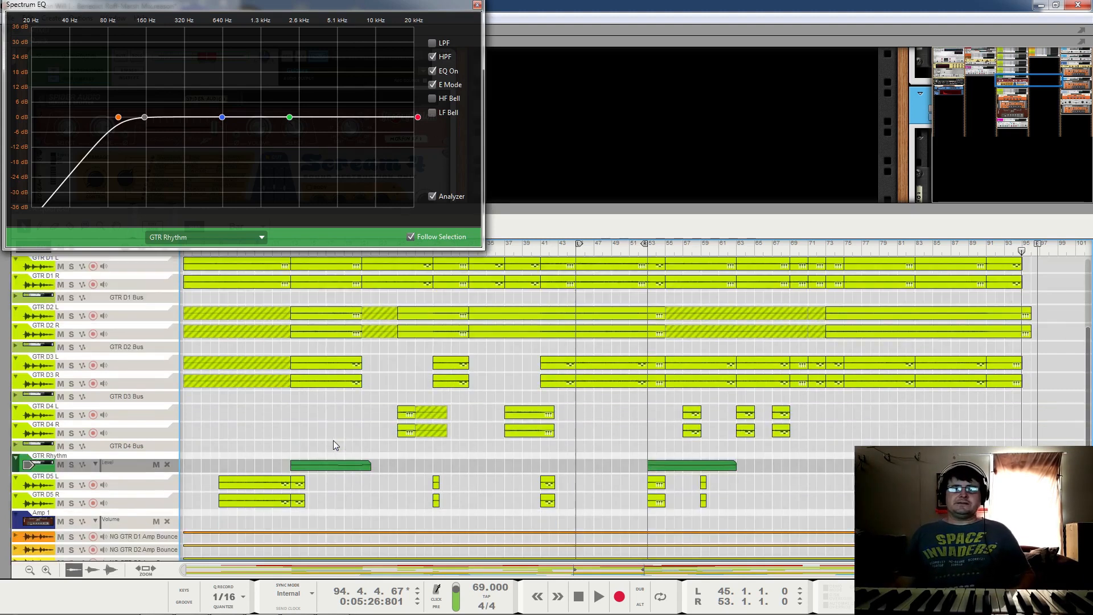
scroll(430, 415, up, 8)
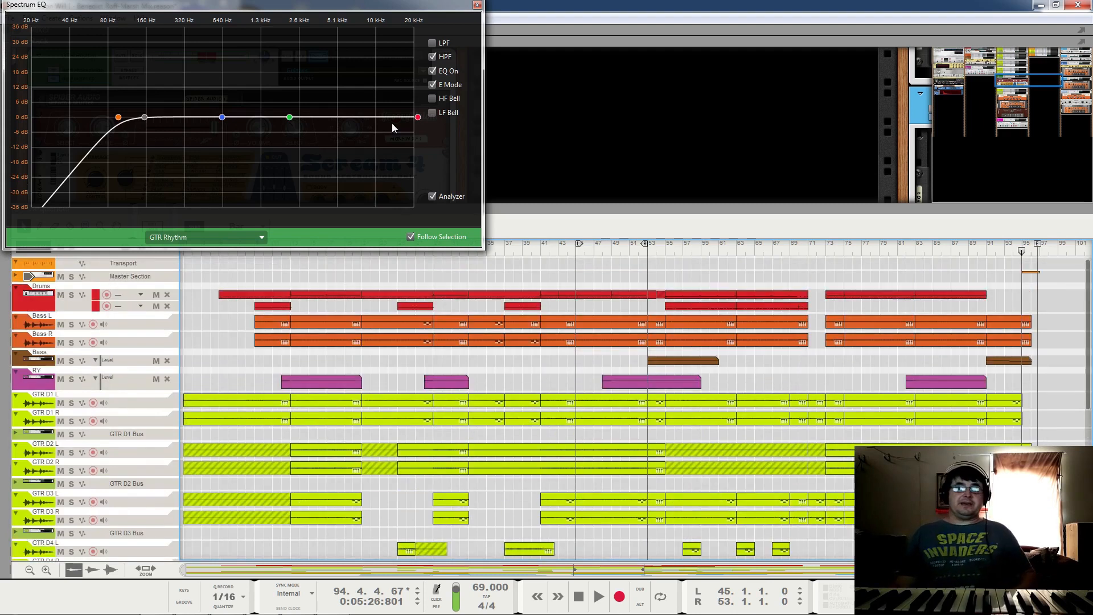
click(43, 304)
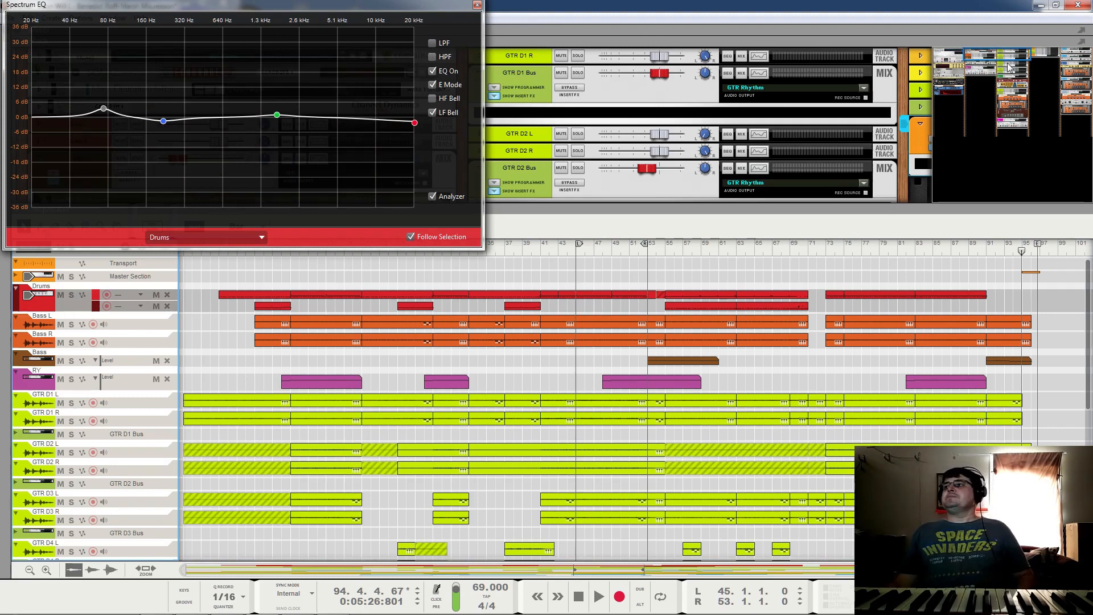
drag(1004, 53, 927, 41)
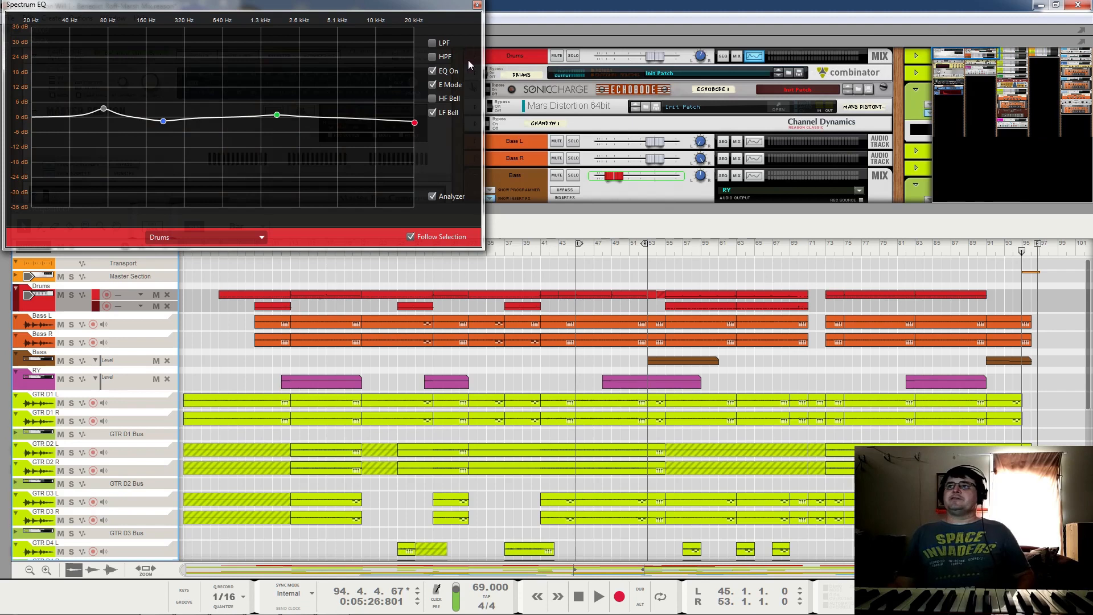
Step: Narrow the Spectrum EQ window, unfold the Drums Combinator and enlarge the rack area above the sequencer
drag(483, 20, 450, 29)
click(518, 67)
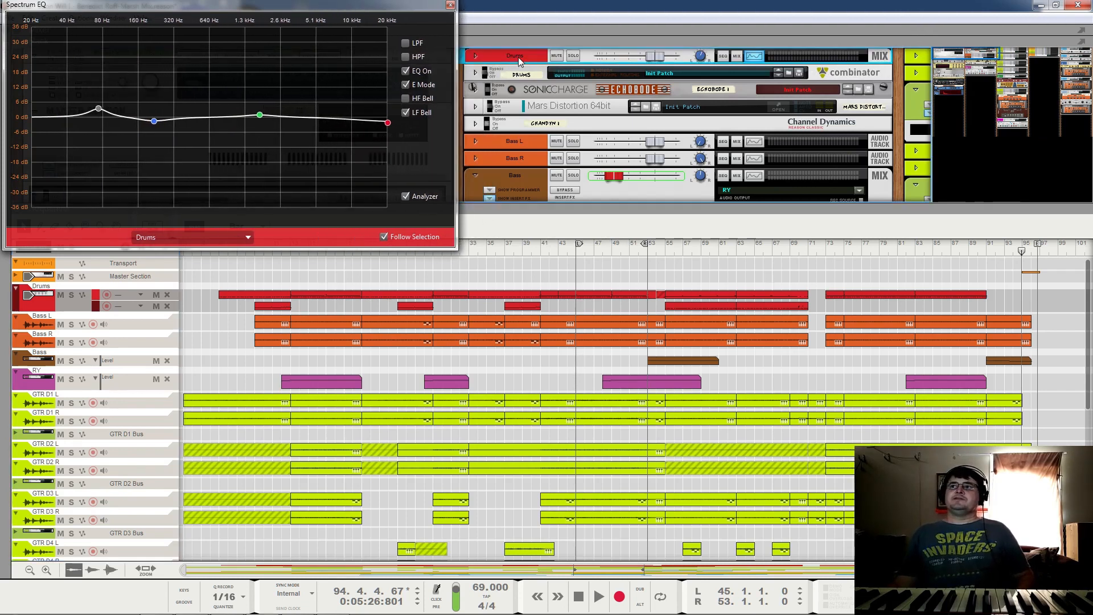
click(476, 73)
drag(505, 211, 520, 489)
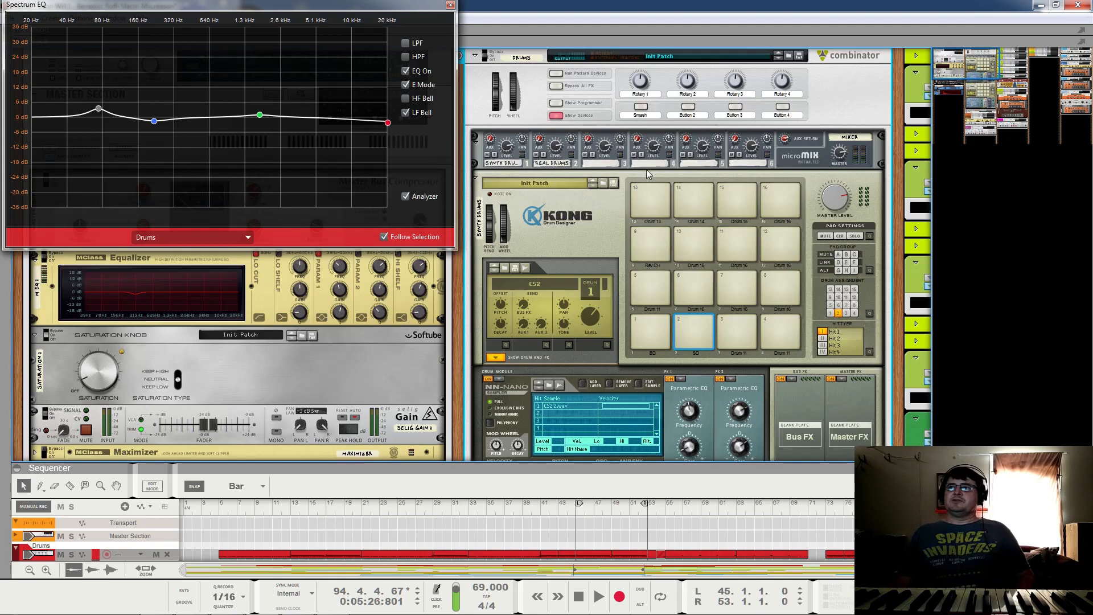
Step: Disable the Echobode, Mars Distortion and Channel Dynamics devices below the drum Kongs, plus the compressor on the RY channel
scroll(647, 169, down, 5)
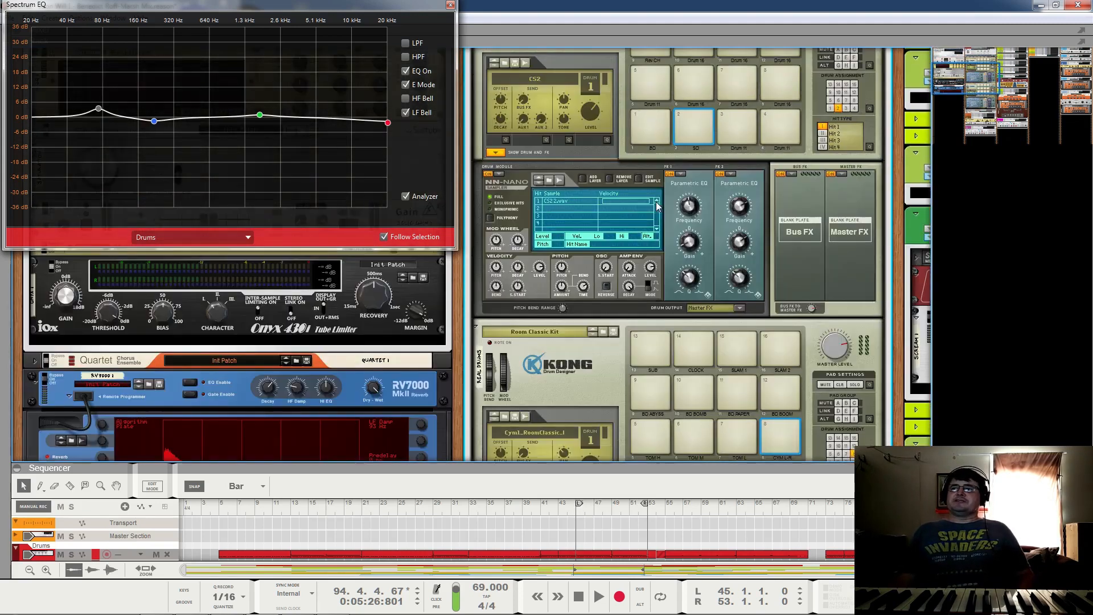
scroll(656, 201, down, 5)
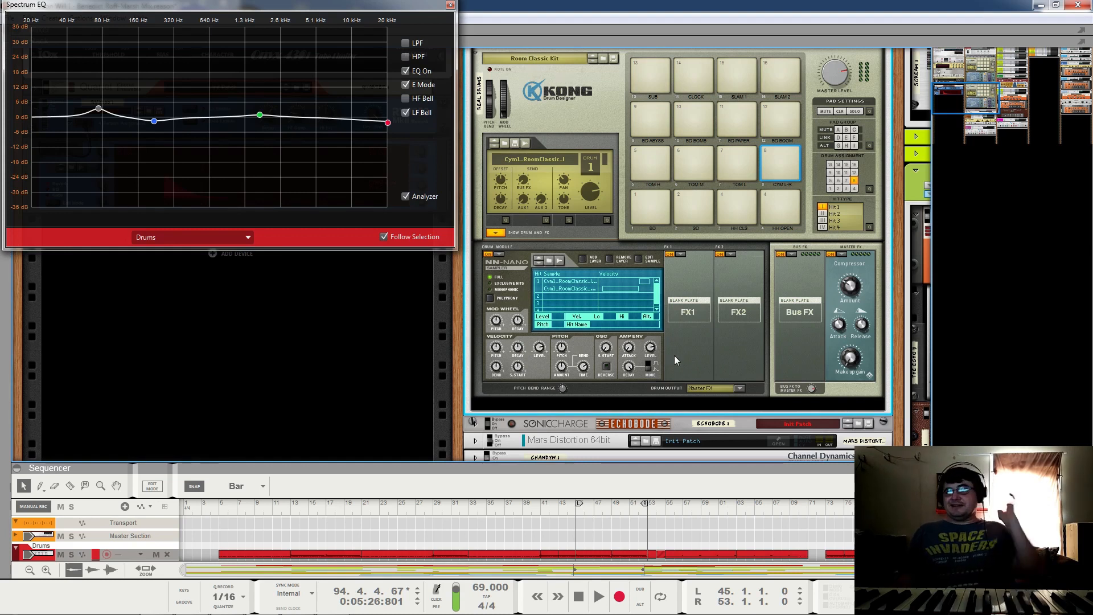
click(494, 435)
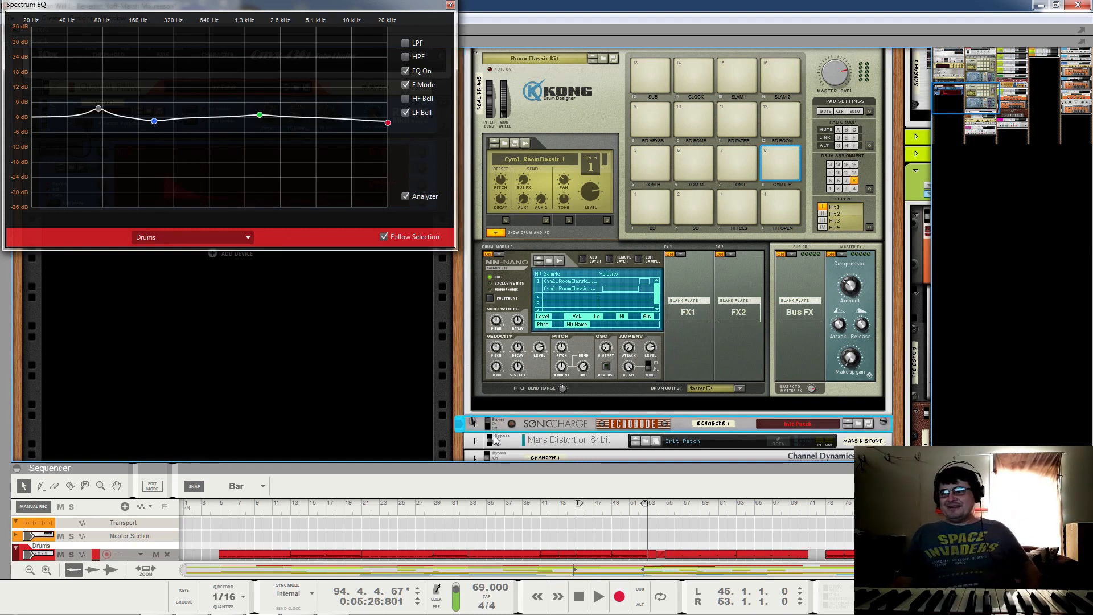
scroll(496, 426, down, 3)
click(487, 363)
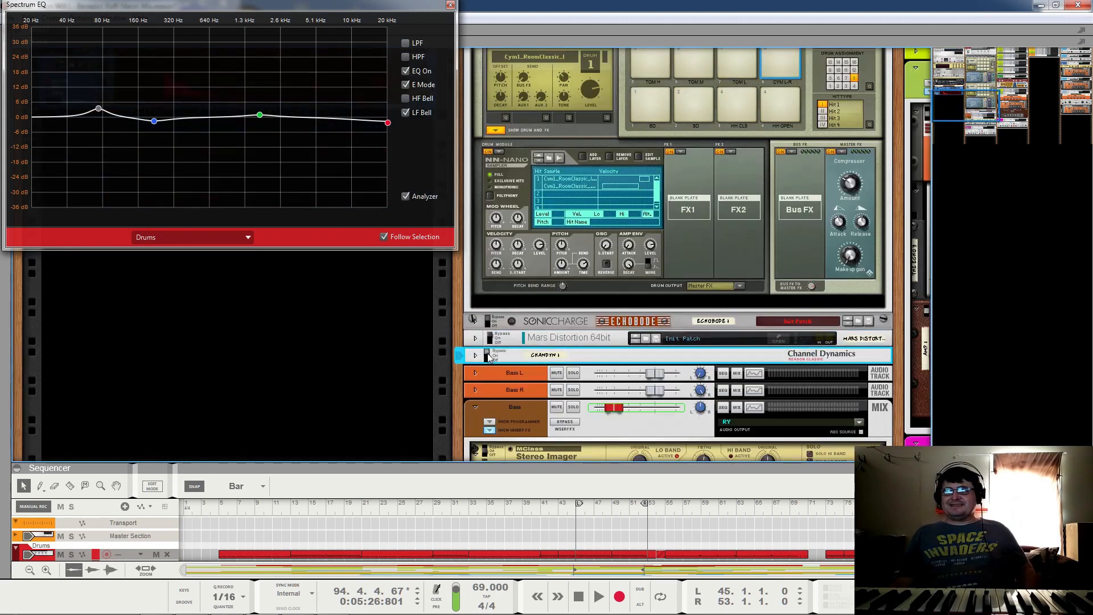
scroll(519, 340, down, 1)
scroll(540, 330, down, 2)
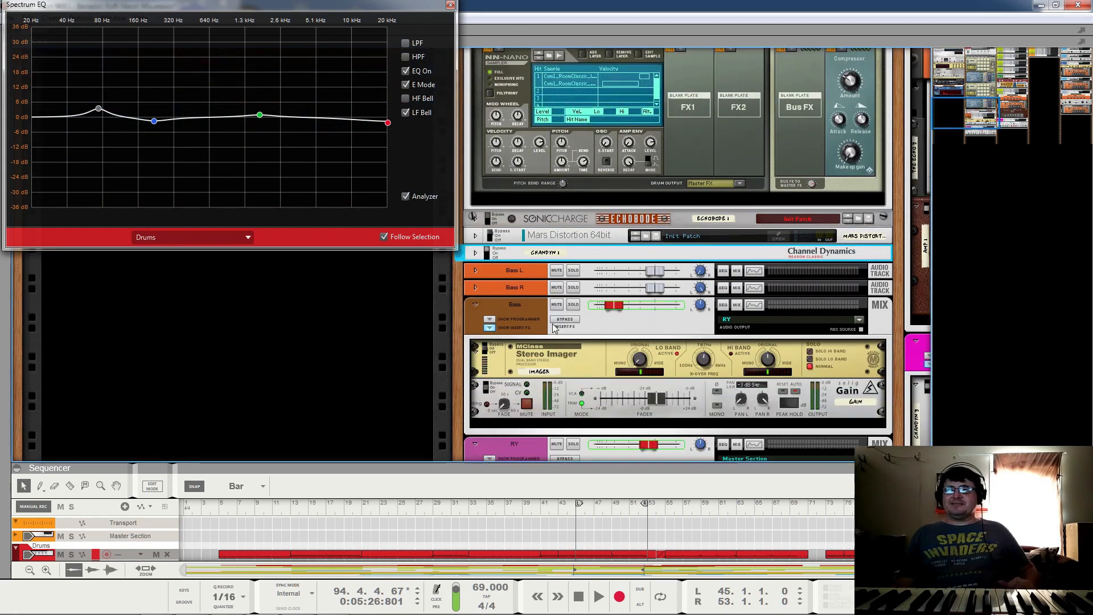
scroll(521, 347, down, 3)
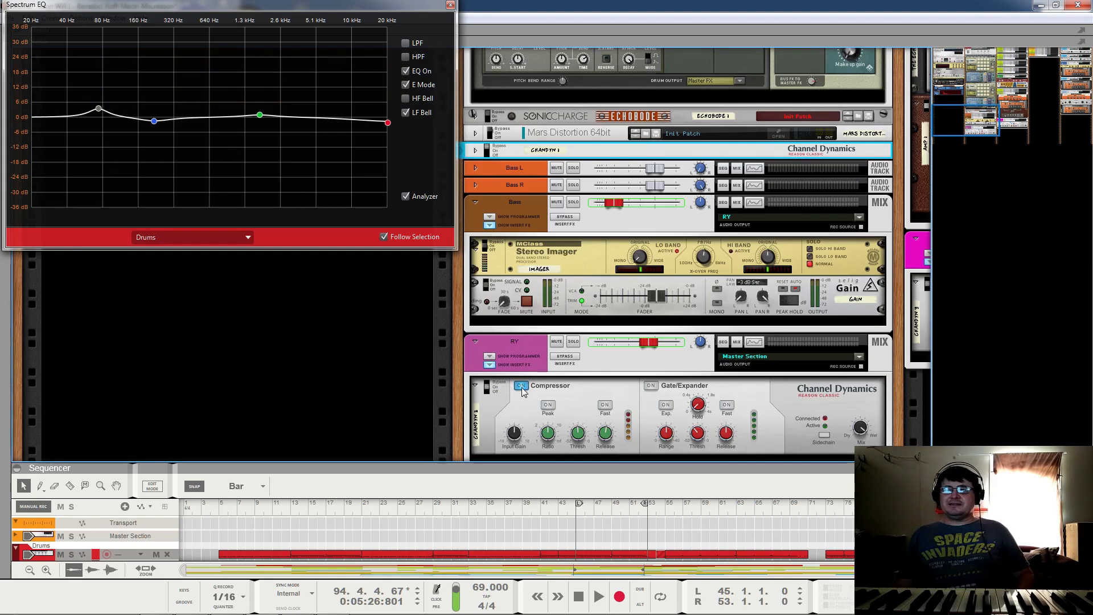
Step: Solo the Real Drums channel in the Drums Combinator's micromix and play the song from bar 5
scroll(641, 238, up, 8)
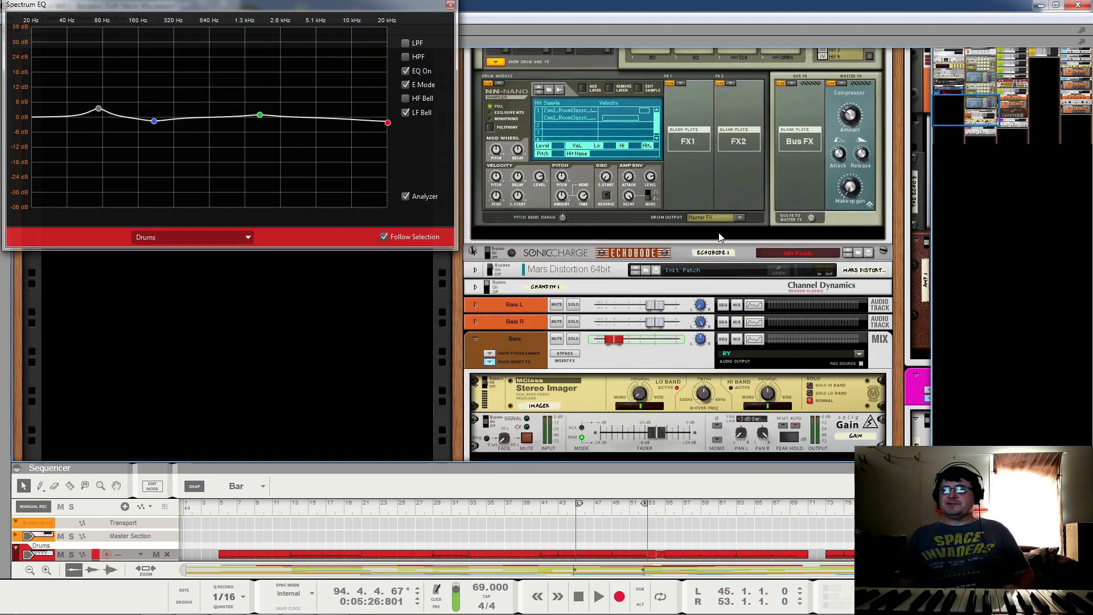
scroll(544, 159, up, 6)
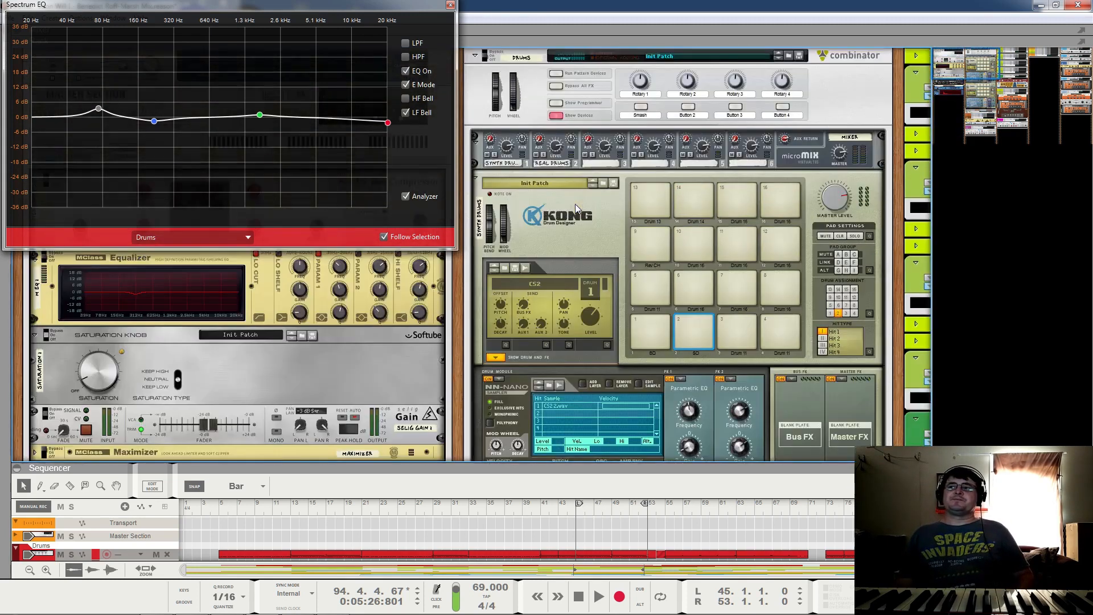
click(543, 171)
key(space)
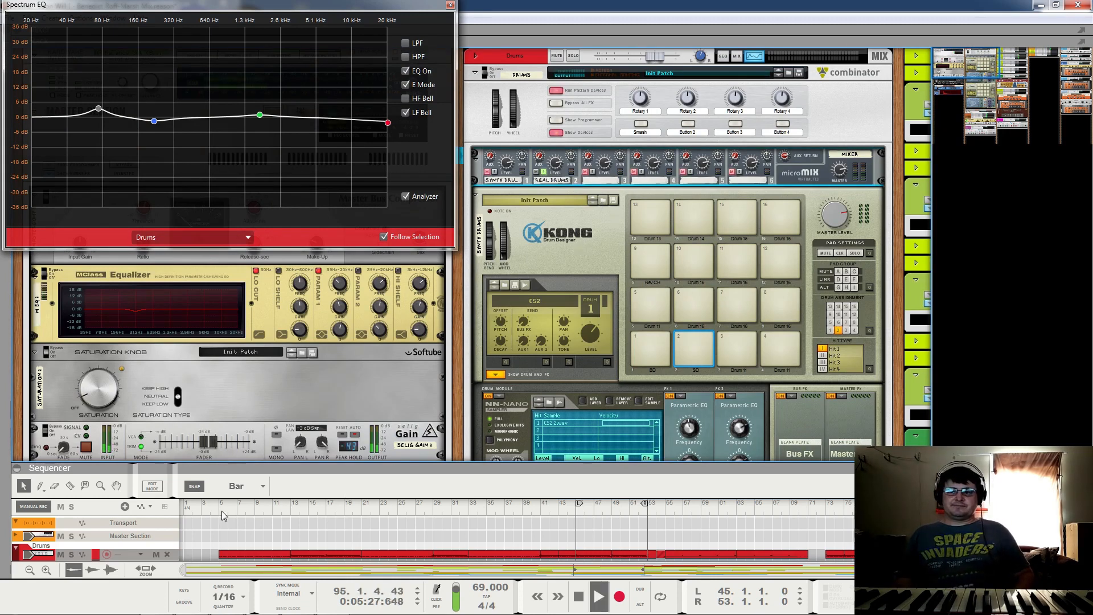
click(224, 515)
Step: Solo the RY mix channel while the song plays
scroll(623, 244, down, 2)
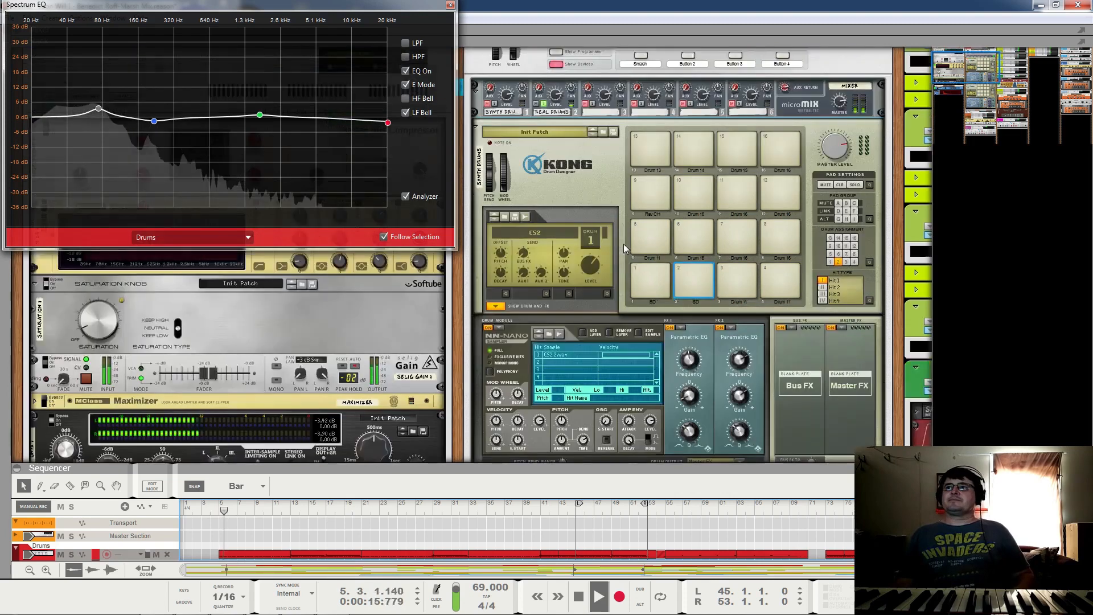
scroll(626, 241, down, 10)
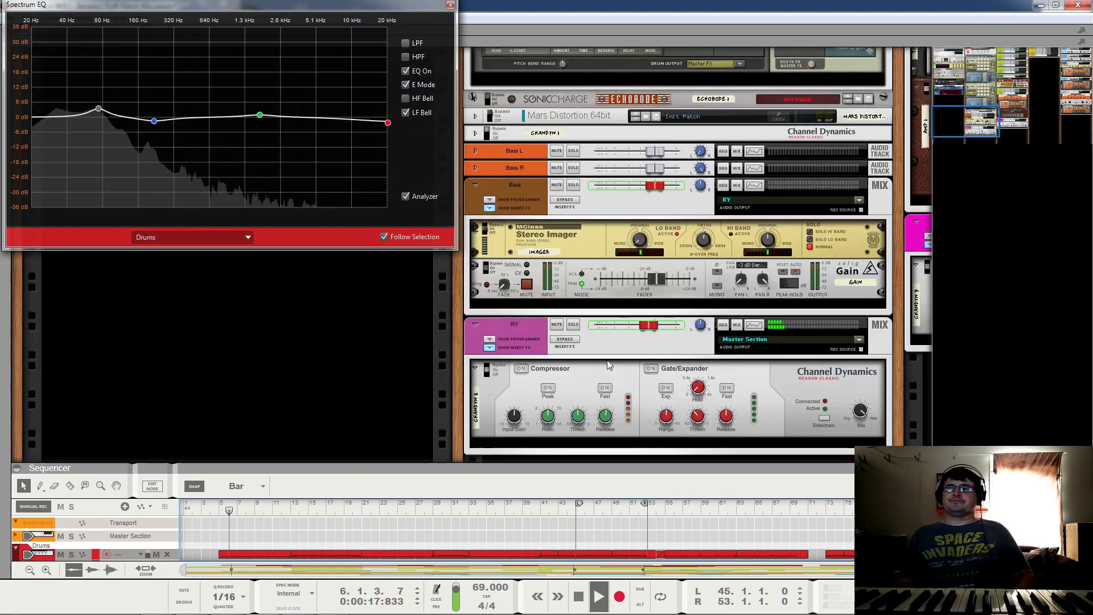
click(573, 326)
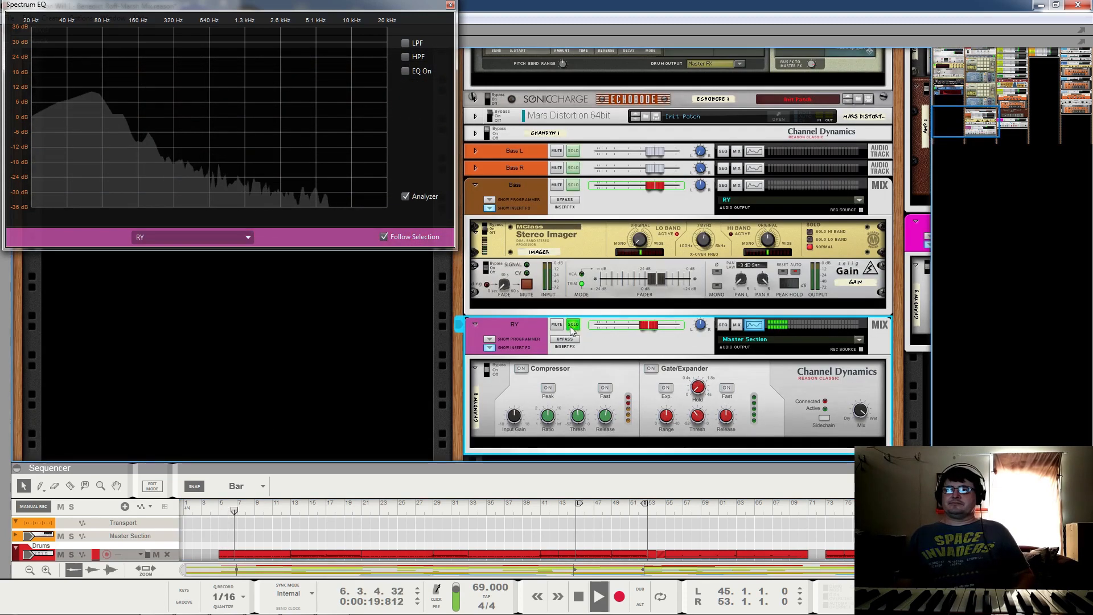
Step: Mute the Bass mix channel so only the drums feed the soloed RY bus
scroll(646, 248, up, 10)
scroll(647, 241, up, 5)
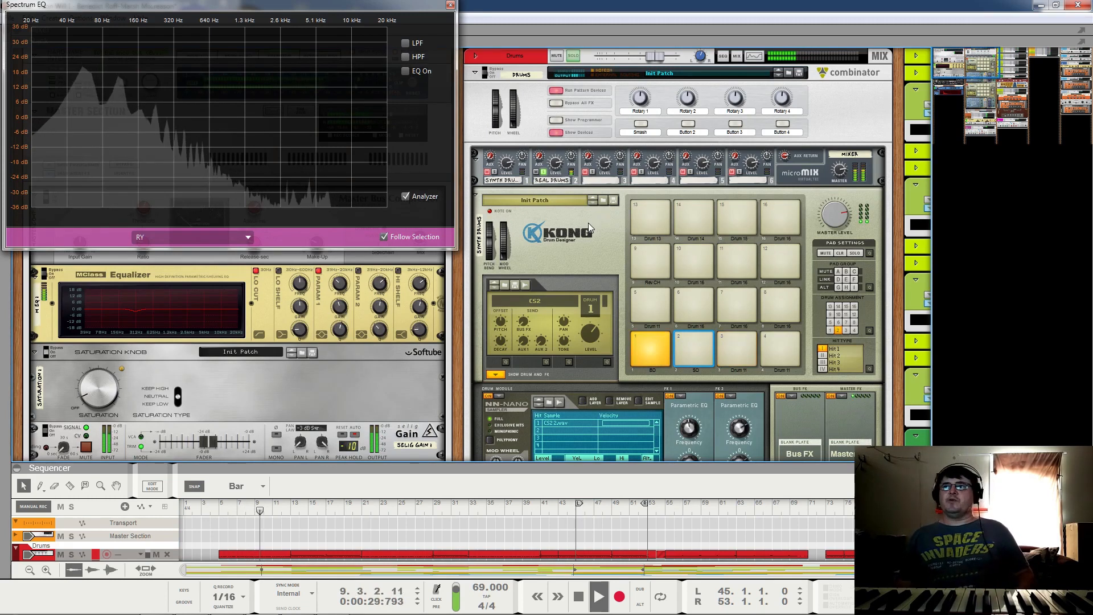
scroll(589, 223, down, 3)
scroll(589, 224, down, 6)
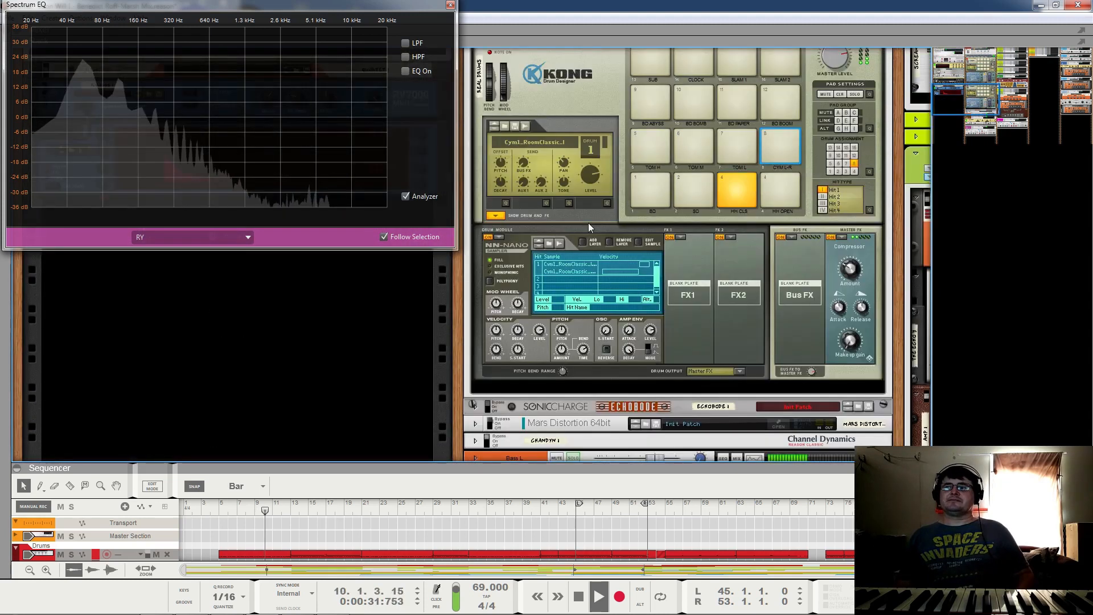
scroll(589, 223, down, 2)
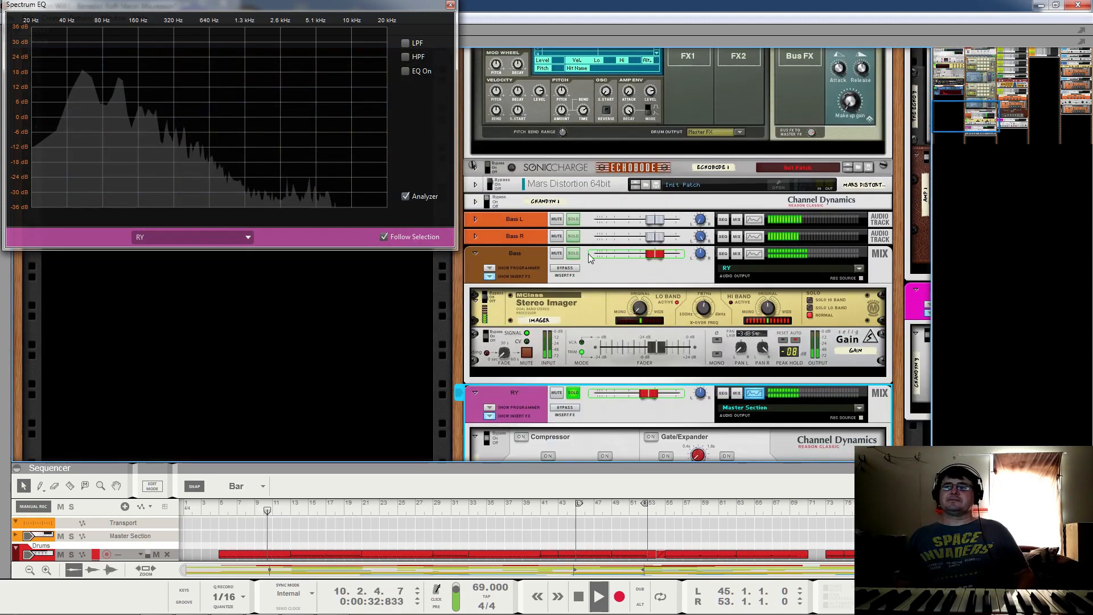
click(557, 253)
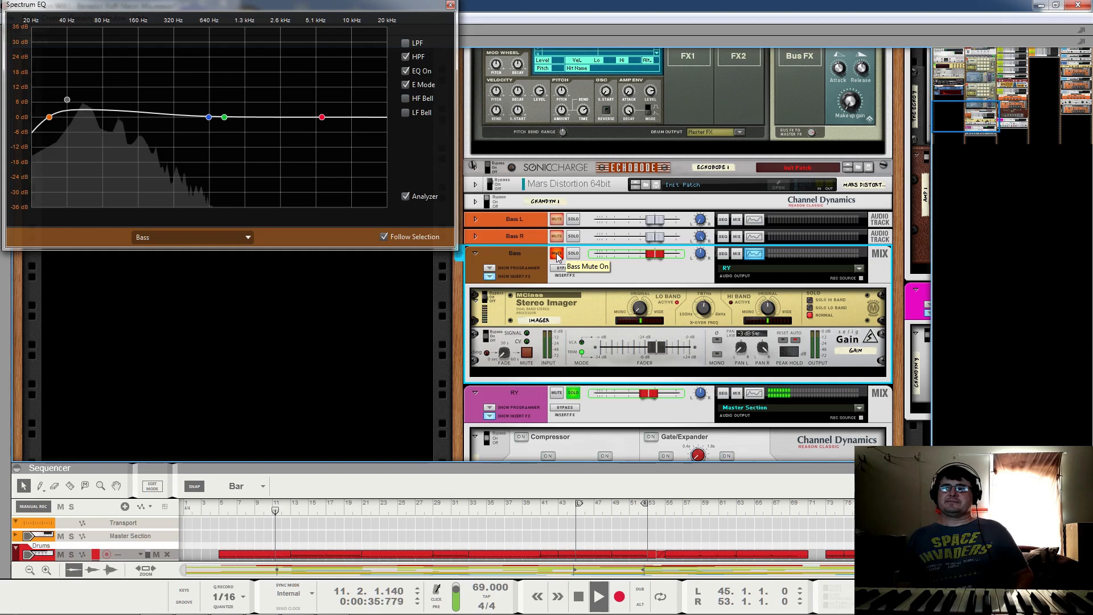
Step: Toggle the RY channel's solo to compare the real drums with and without the rest of the mix
scroll(555, 252, up, 10)
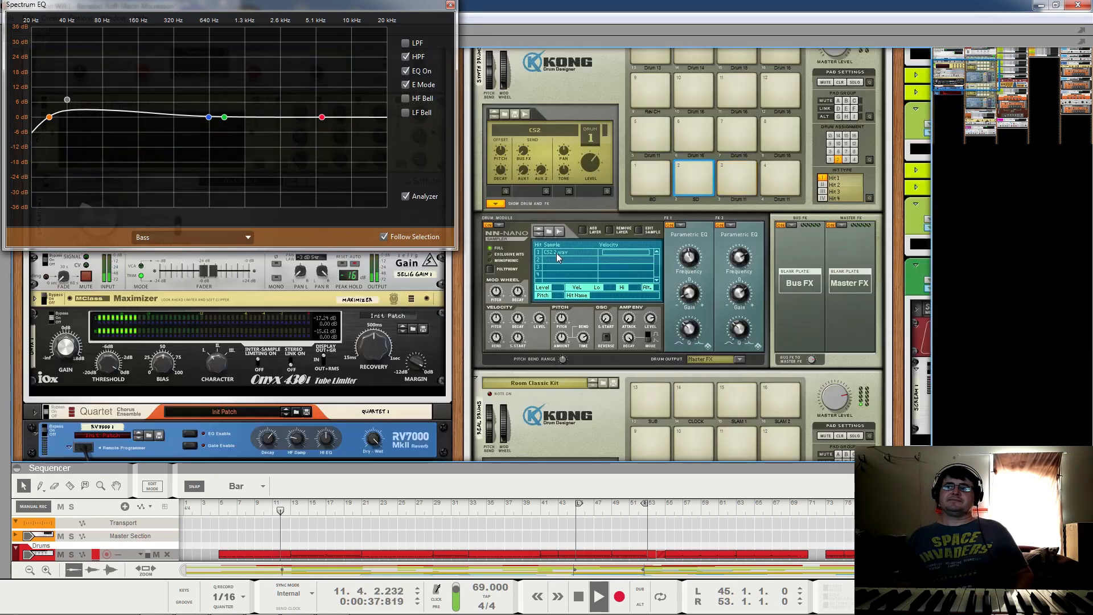
scroll(556, 252, down, 7)
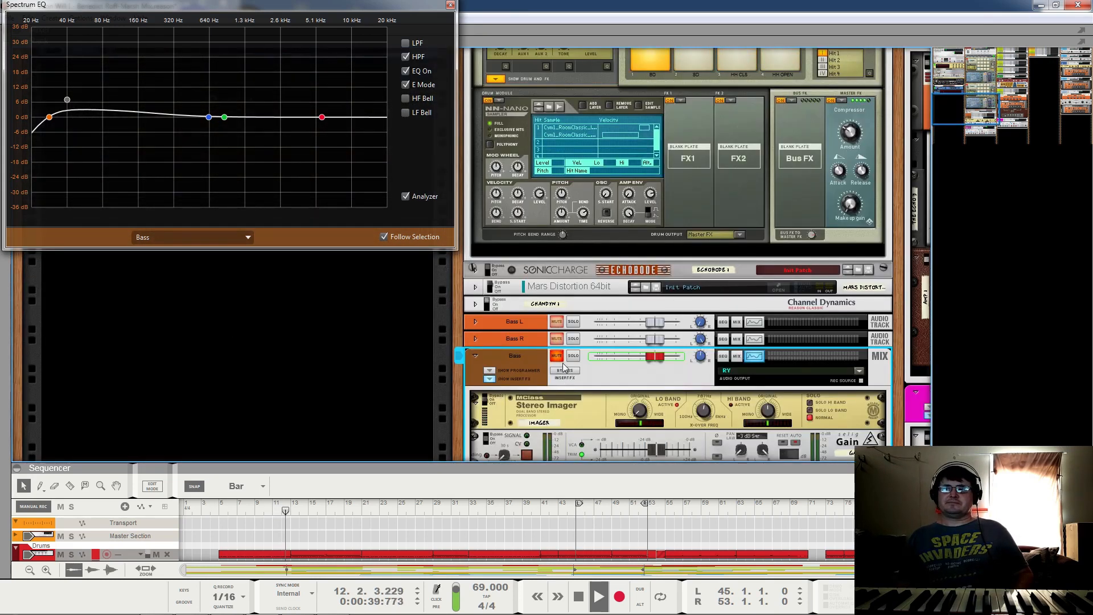
scroll(584, 316, down, 6)
click(573, 220)
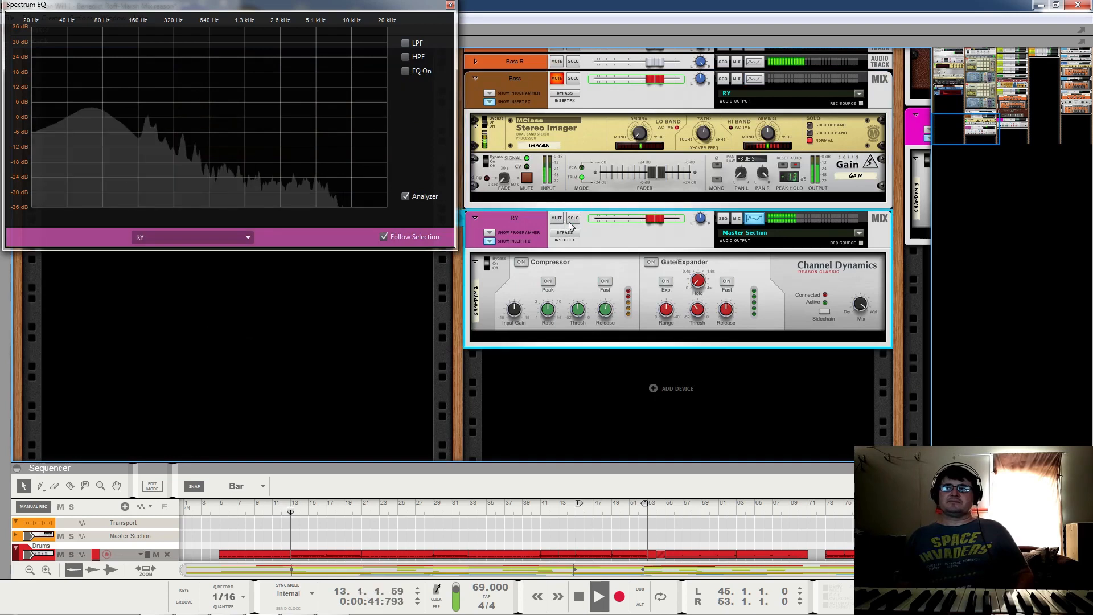
Step: Solo the Synth Drums channel instead of Real Drums in the Combinator's micromix and listen to its Kong
scroll(564, 228, up, 10)
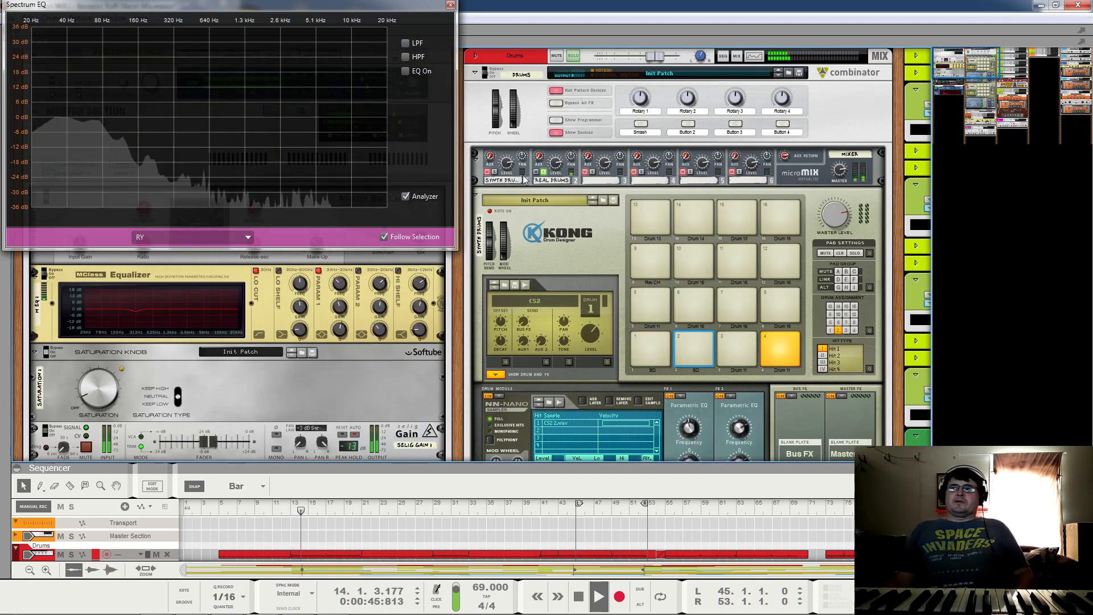
click(543, 172)
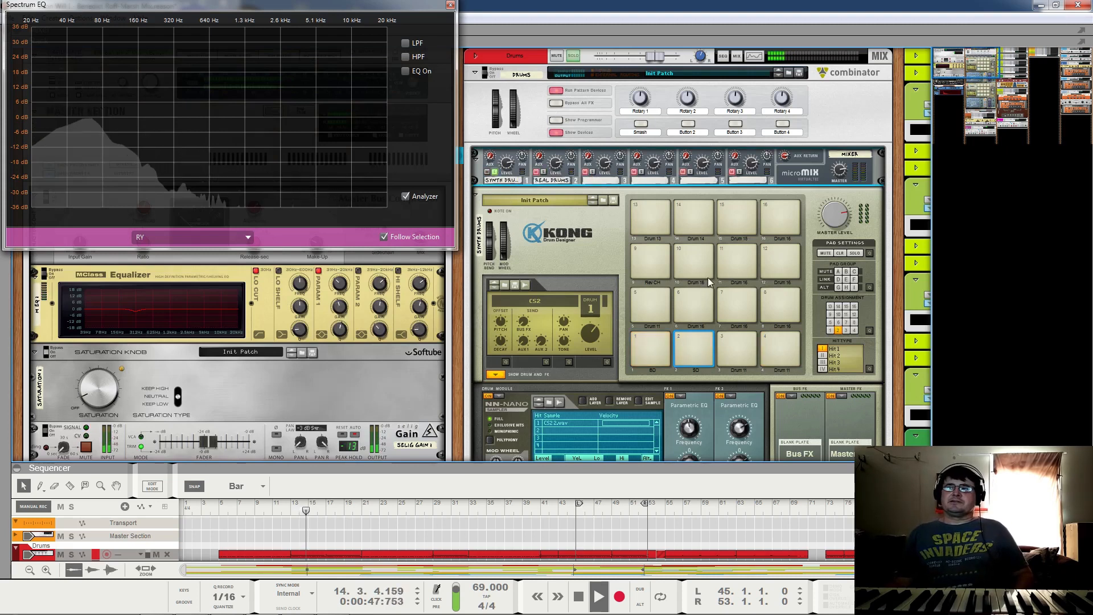
scroll(718, 234, down, 6)
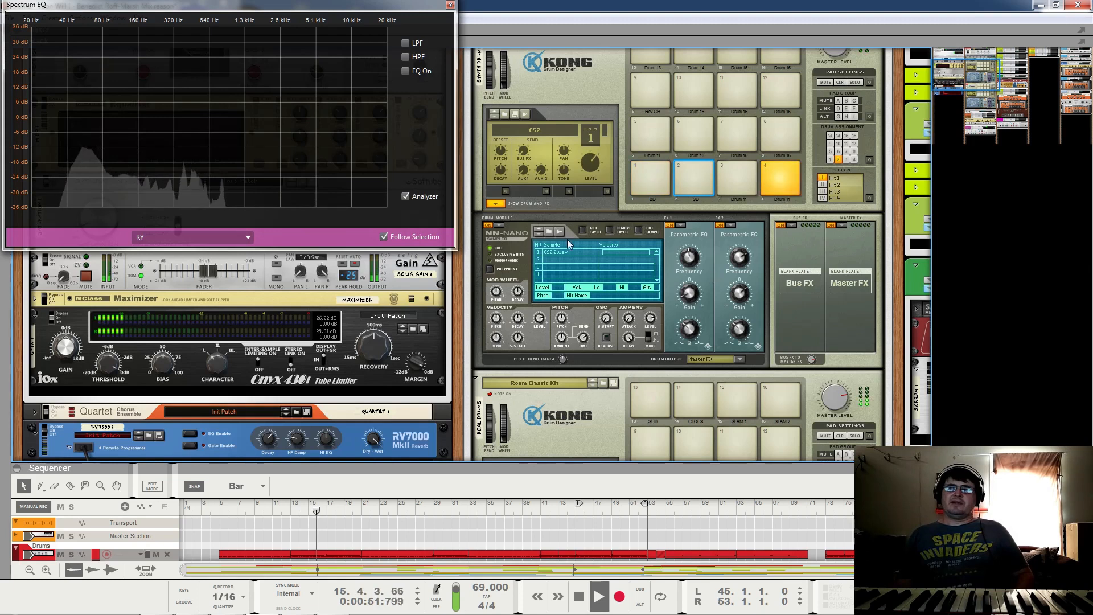
scroll(568, 240, up, 6)
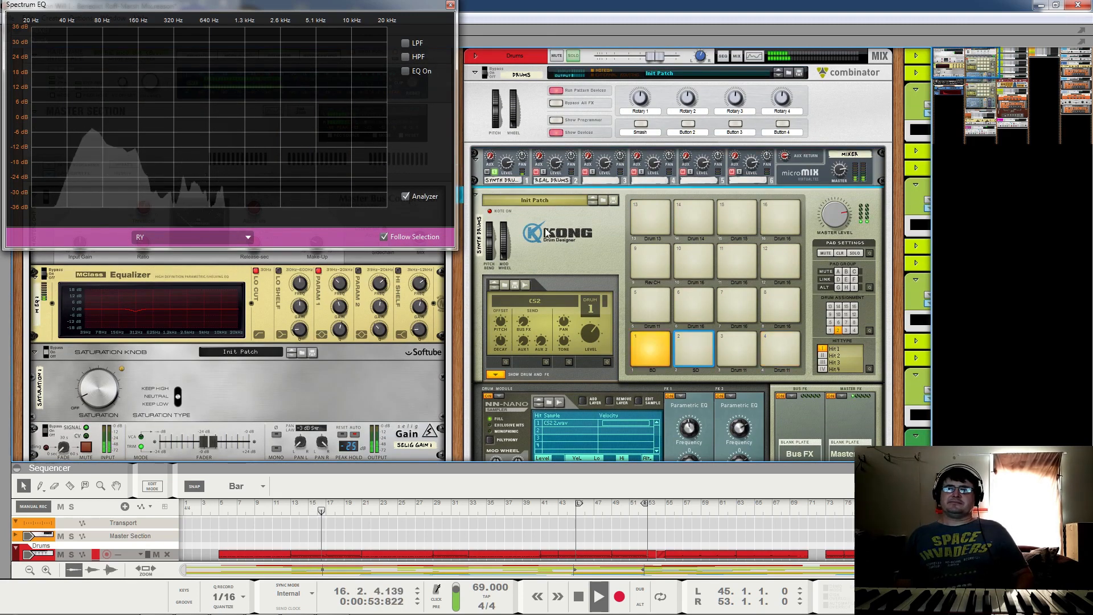
Step: Clear the micromix solos to hear both drum kits together, and stop playback in bar 22
scroll(558, 262, down, 5)
scroll(580, 298, up, 5)
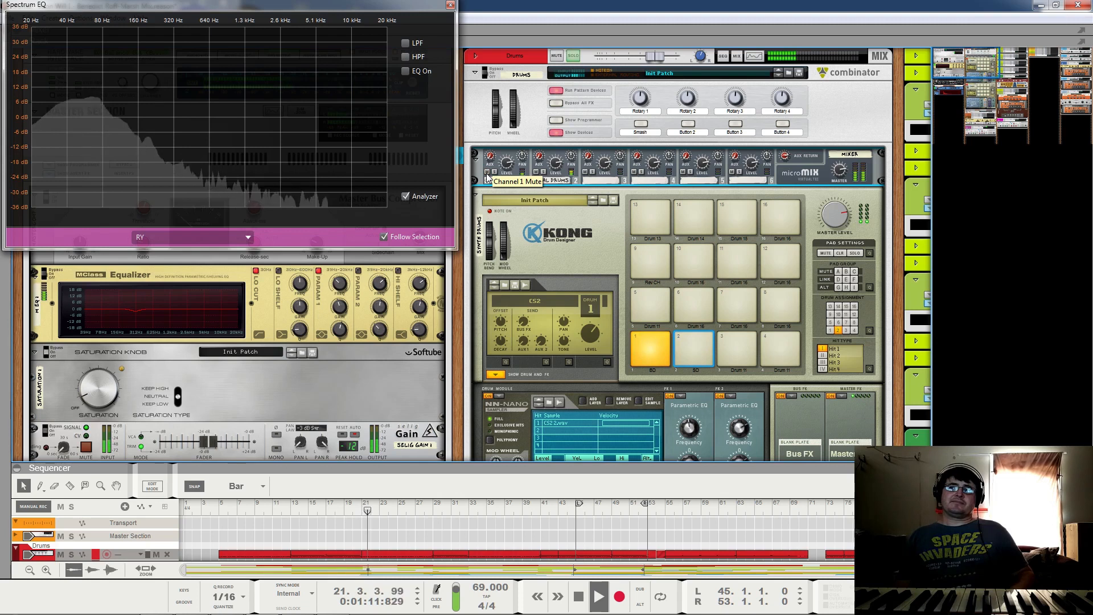
key(space)
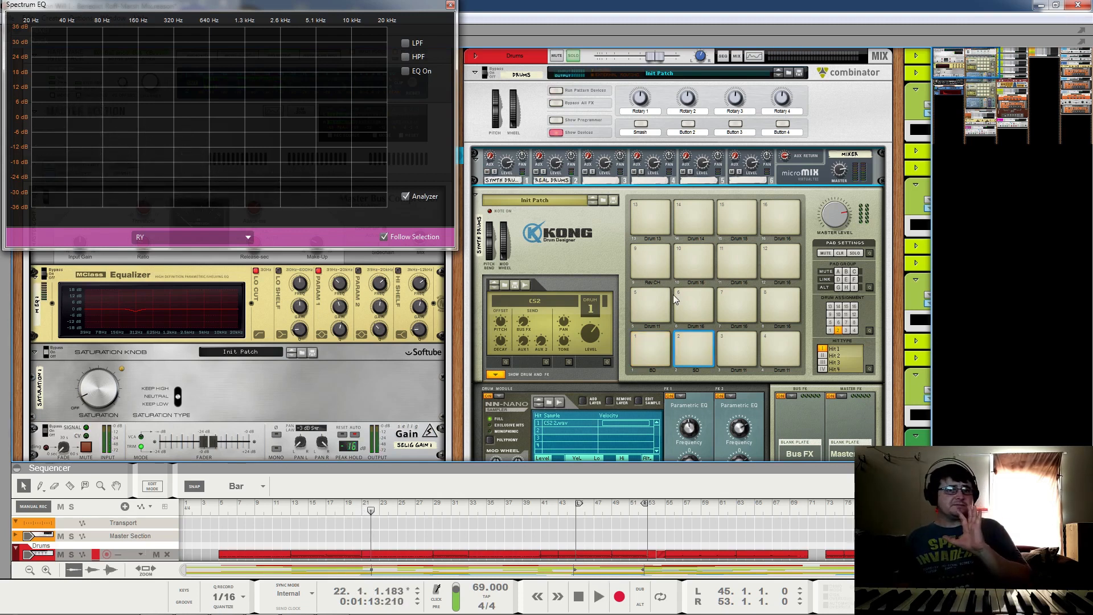
Step: Audition the BD pad of the Room Classic Kit Kong and show its sampler layers and parametric EQs
scroll(675, 299, down, 10)
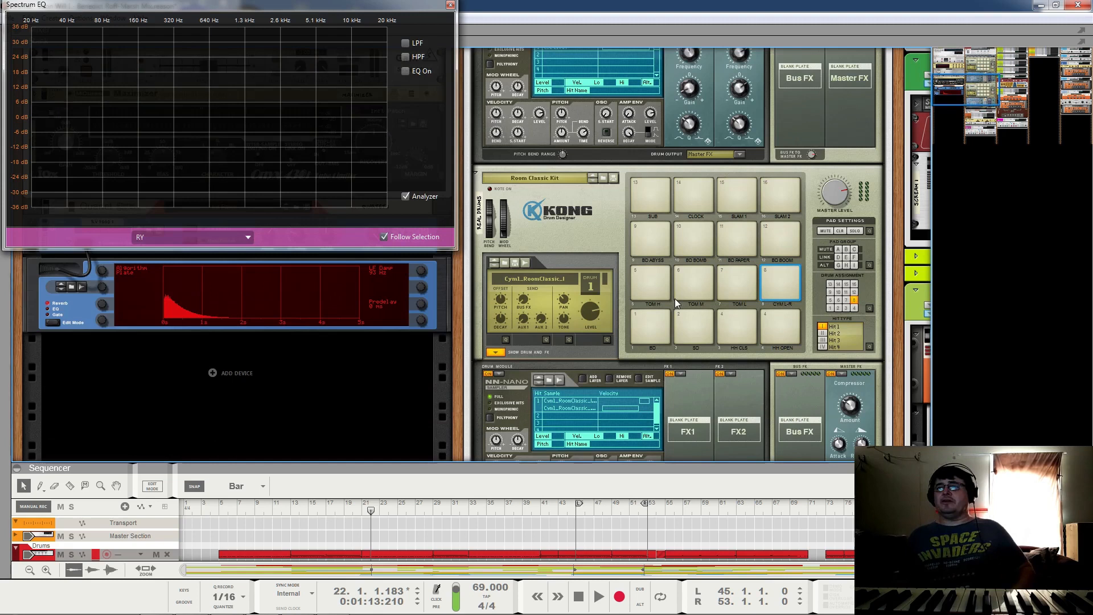
scroll(678, 308, down, 1)
scroll(678, 316, down, 2)
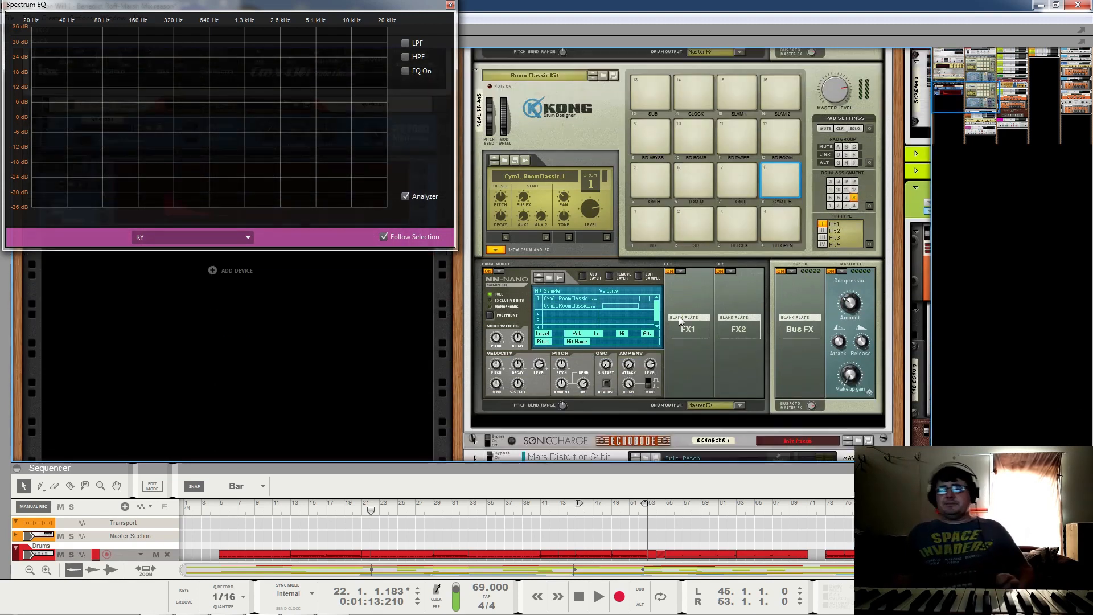
scroll(679, 316, down, 1)
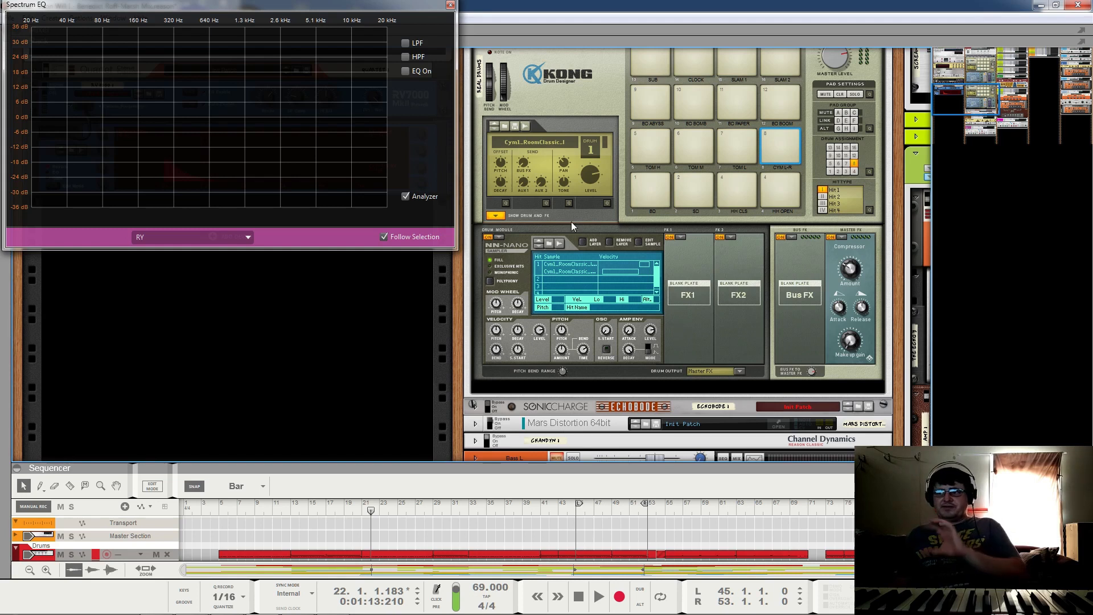
scroll(678, 243, up, 1)
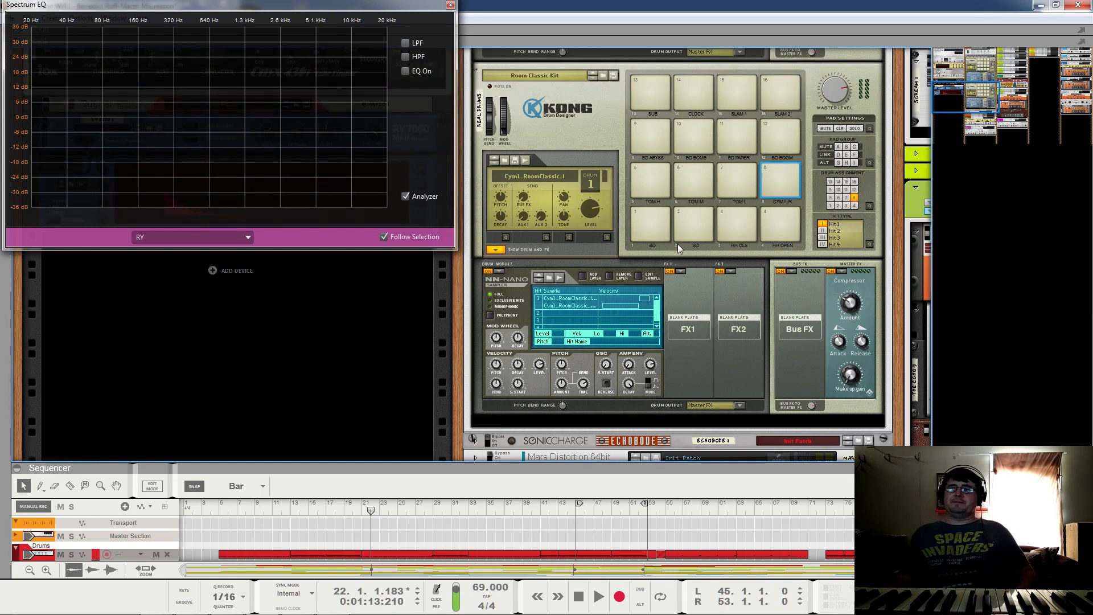
click(646, 229)
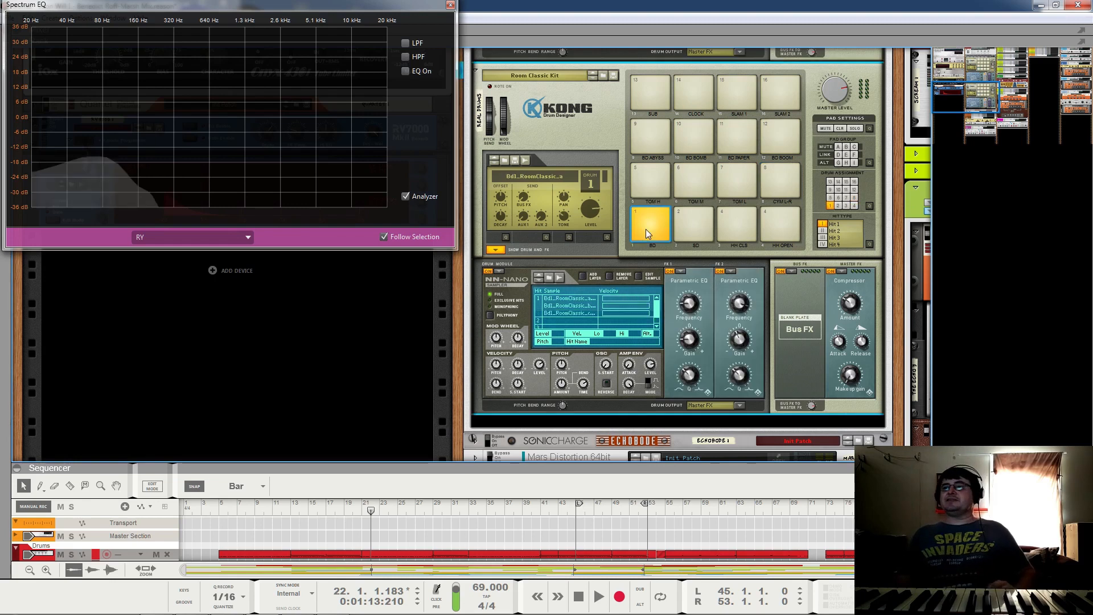
Step: Review the devices below the Room Classic Kit and check the Drums mix channel's pan setting
scroll(688, 342, down, 1)
scroll(690, 341, down, 3)
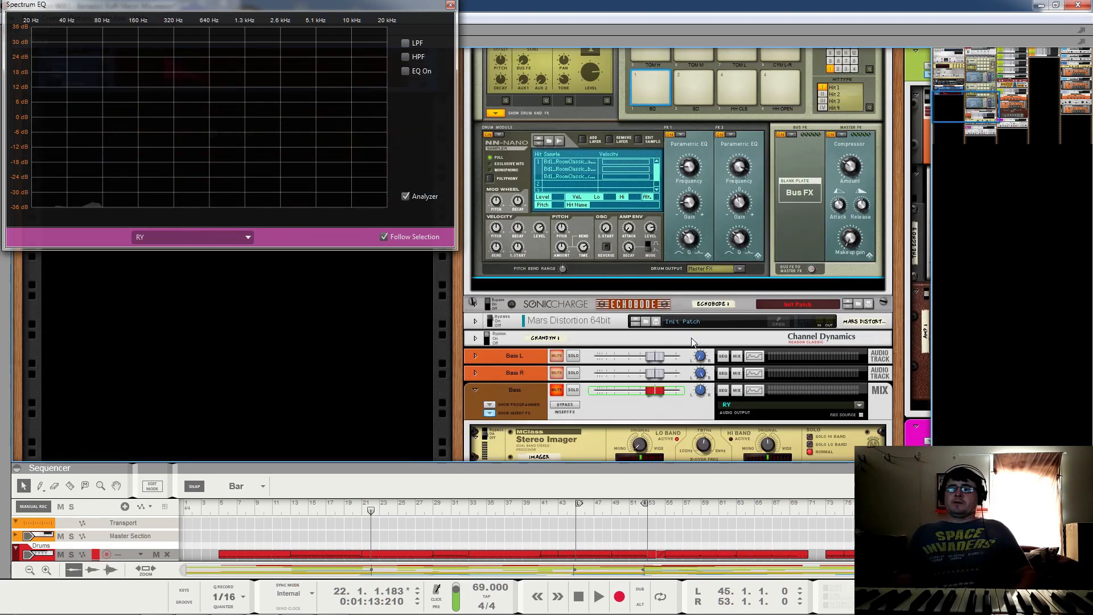
scroll(721, 348, up, 10)
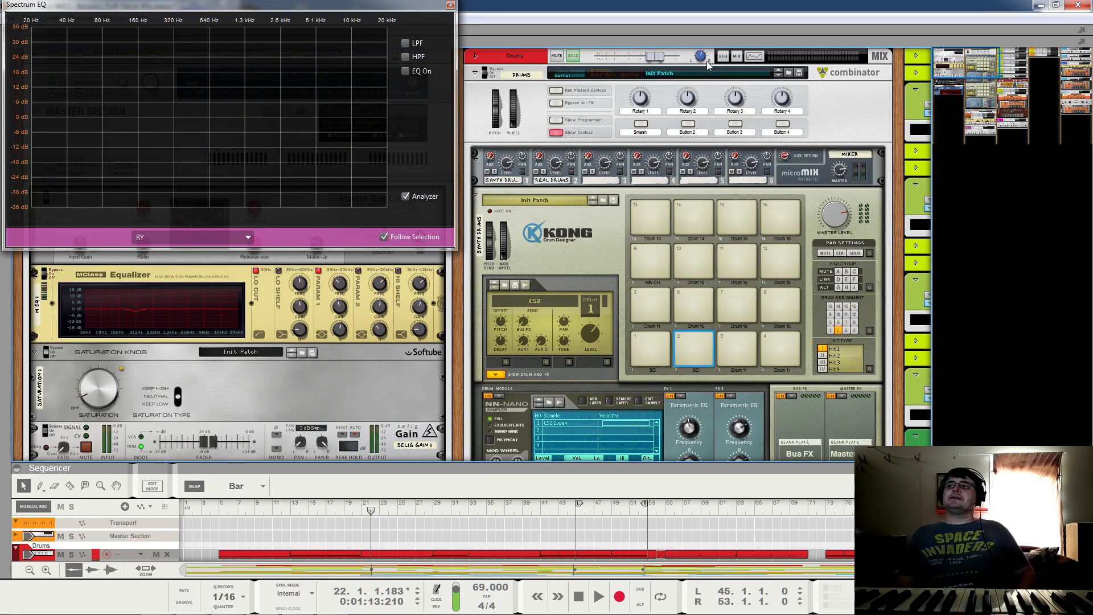
mouse_move(701, 63)
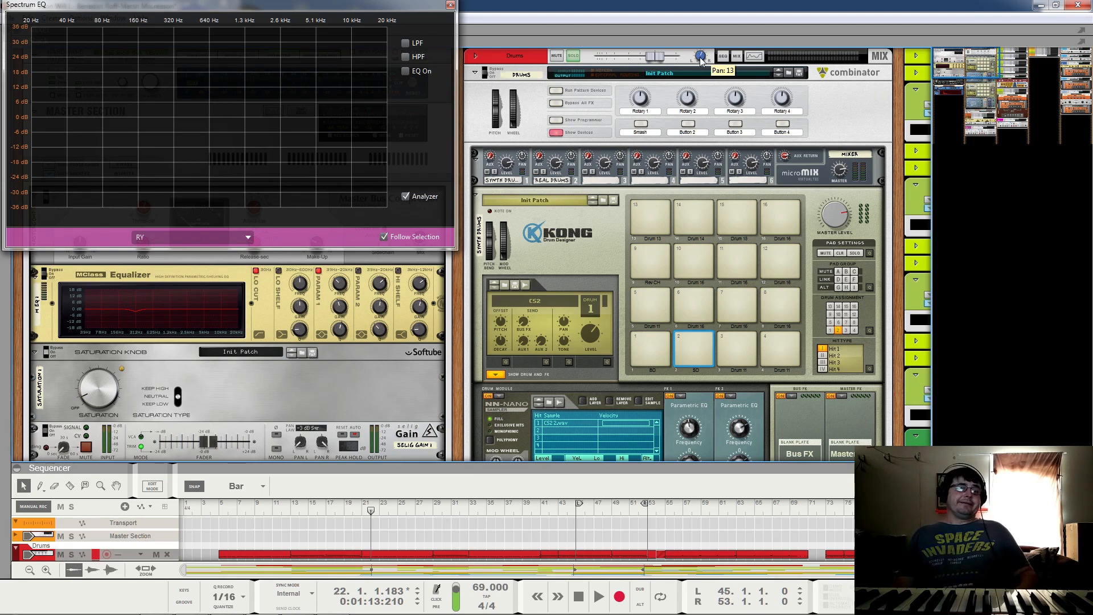
Step: Audition pads 1 and 2 of the Synth Drums Kong
scroll(726, 301, down, 10)
scroll(725, 301, up, 5)
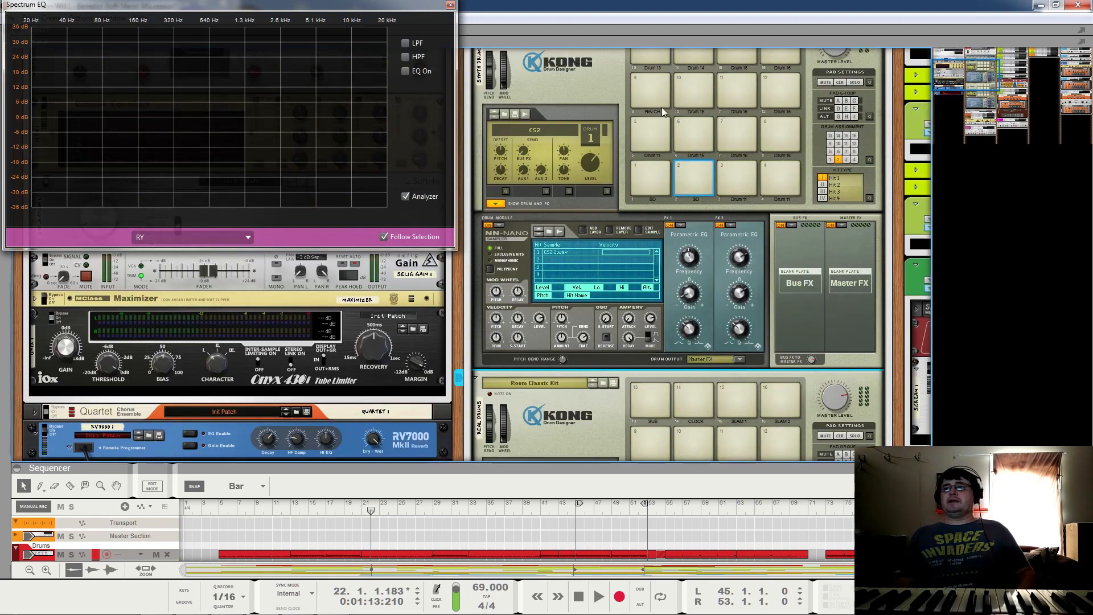
click(652, 173)
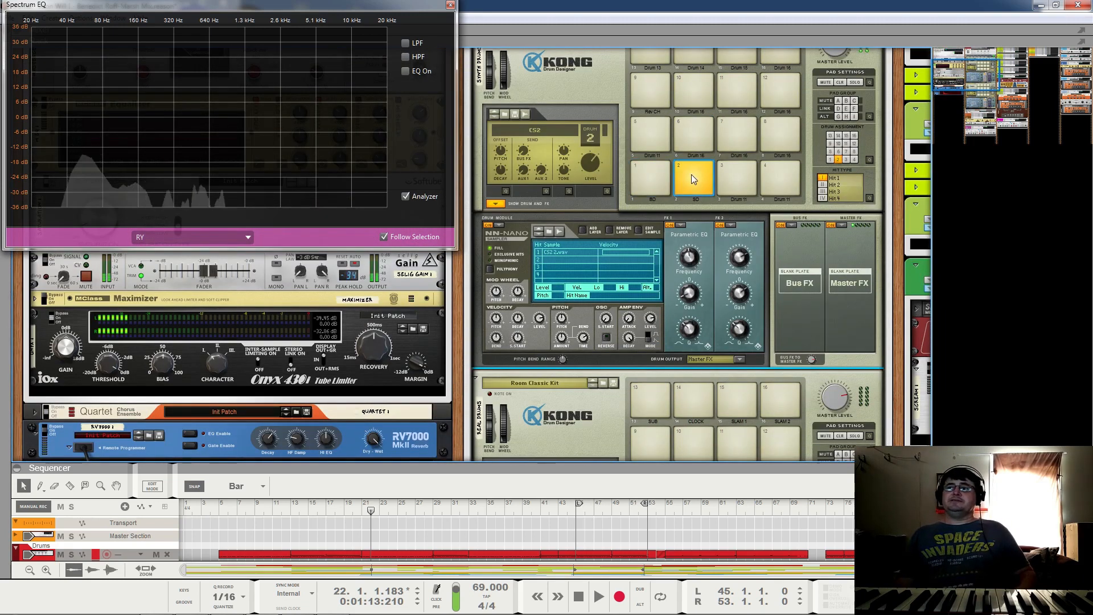
Step: Fold the Synth Drums Kong and bring the Room Classic Kit Kong into view
scroll(636, 165, up, 3)
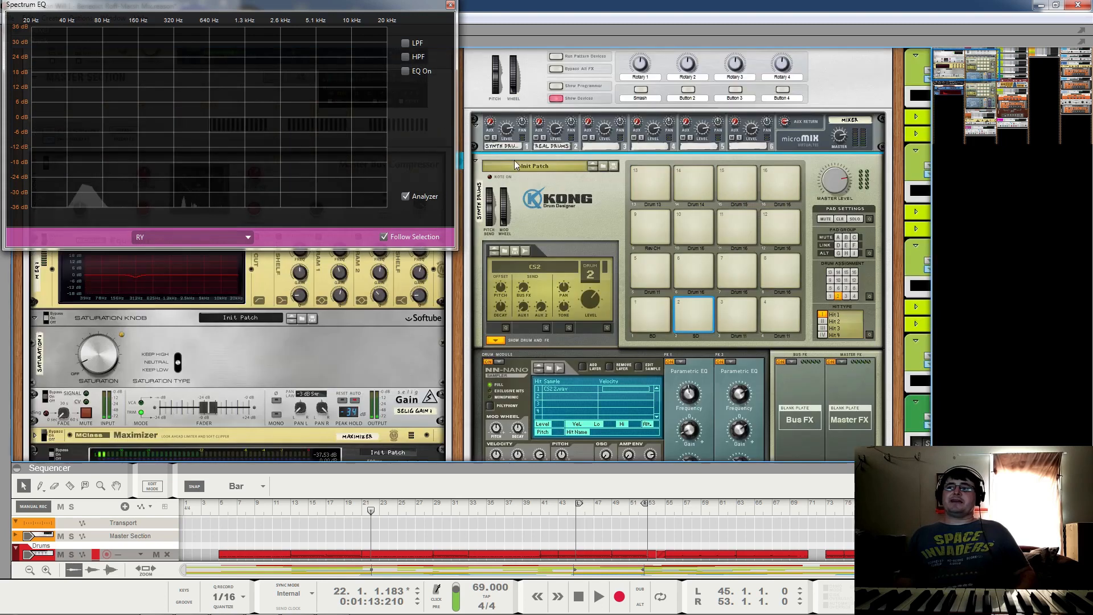
click(477, 160)
scroll(680, 234, down, 8)
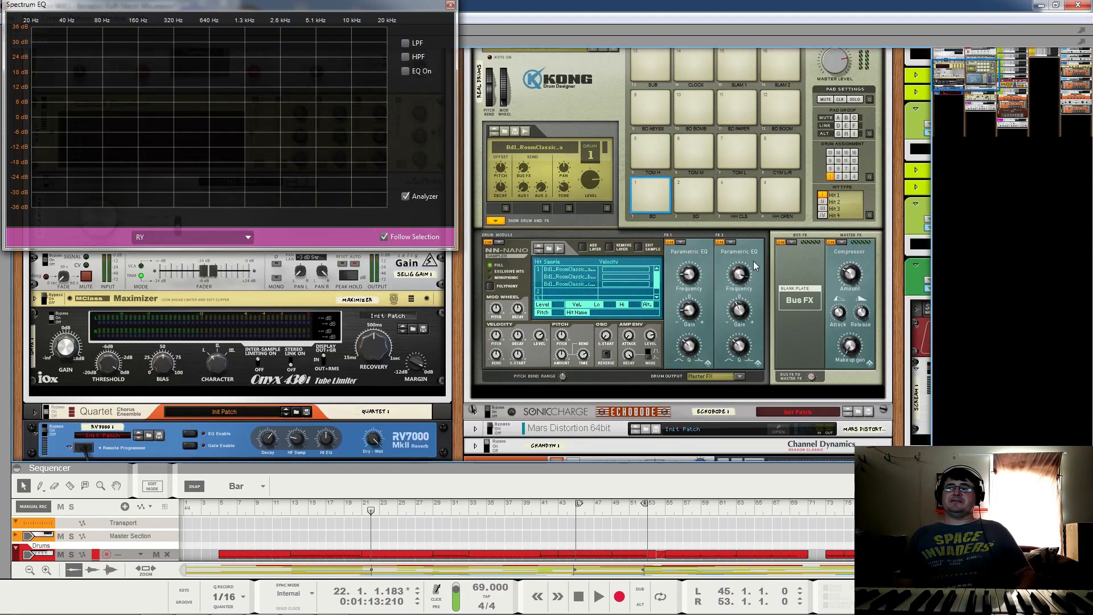
Step: Audition and compare pads 1 and 2 of the Room Classic Kit Kong, showing their sampler layers and effects
scroll(678, 225, up, 3)
click(644, 162)
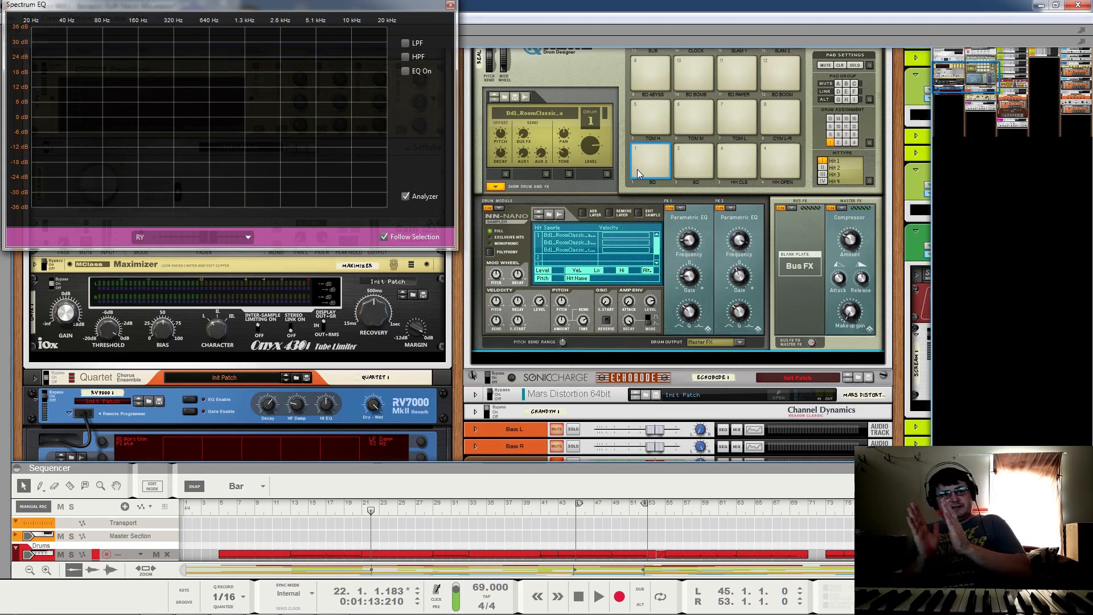
click(688, 163)
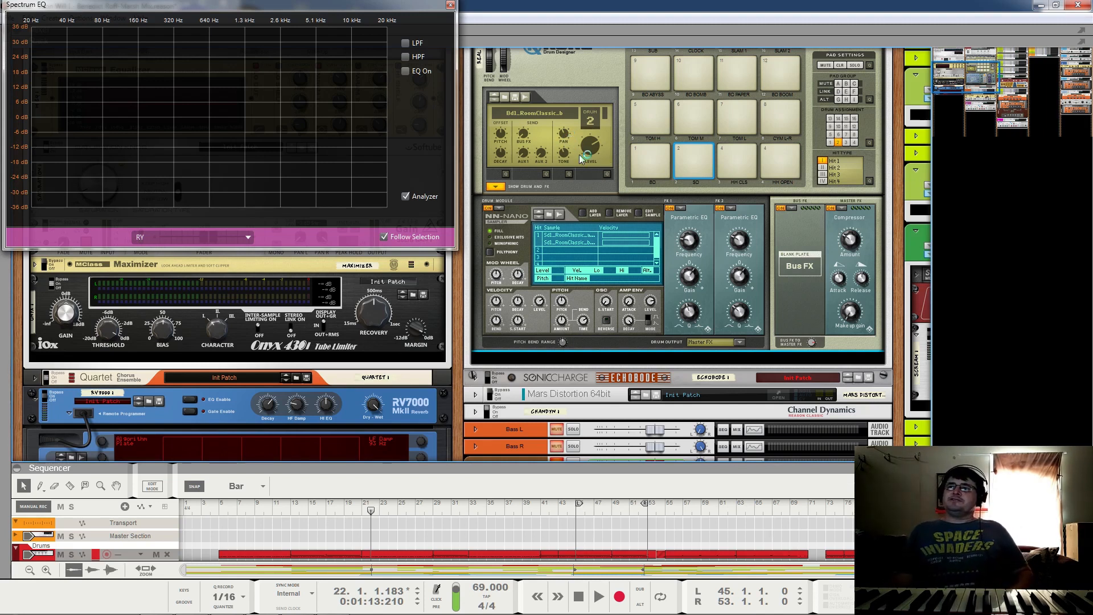
click(650, 167)
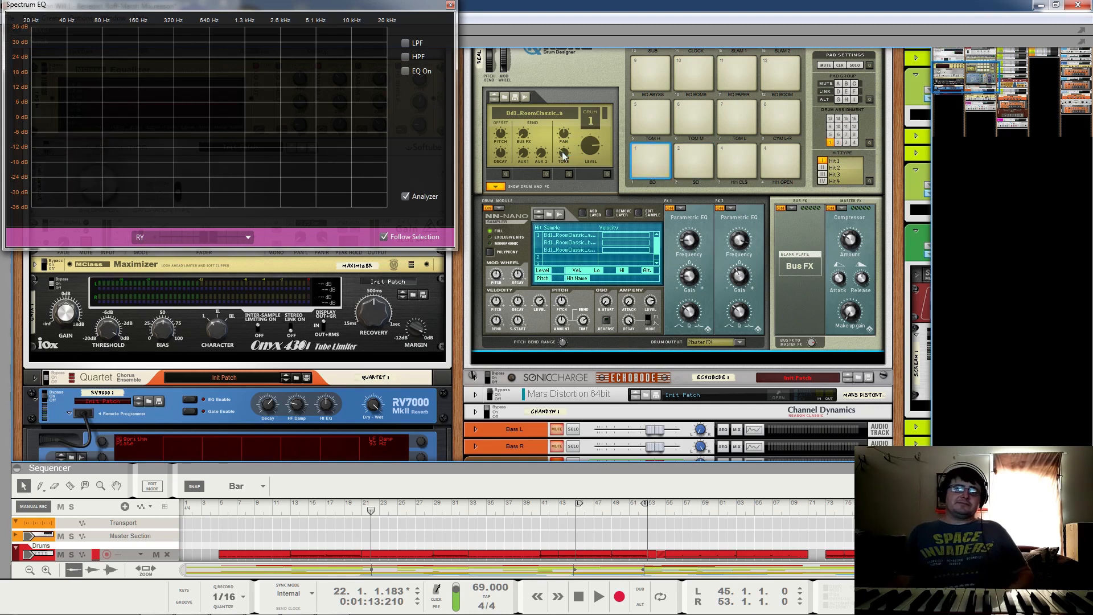
click(688, 157)
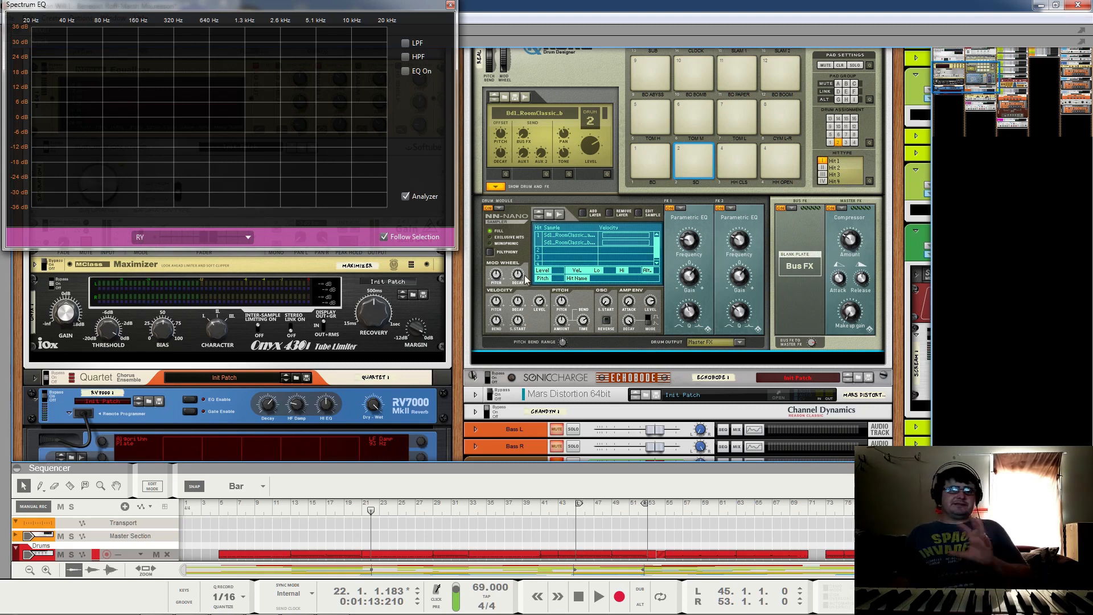
Step: Audition the Room Classic Kit's closed hi-hat, high, mid and low tom, and cymbal pads
click(736, 154)
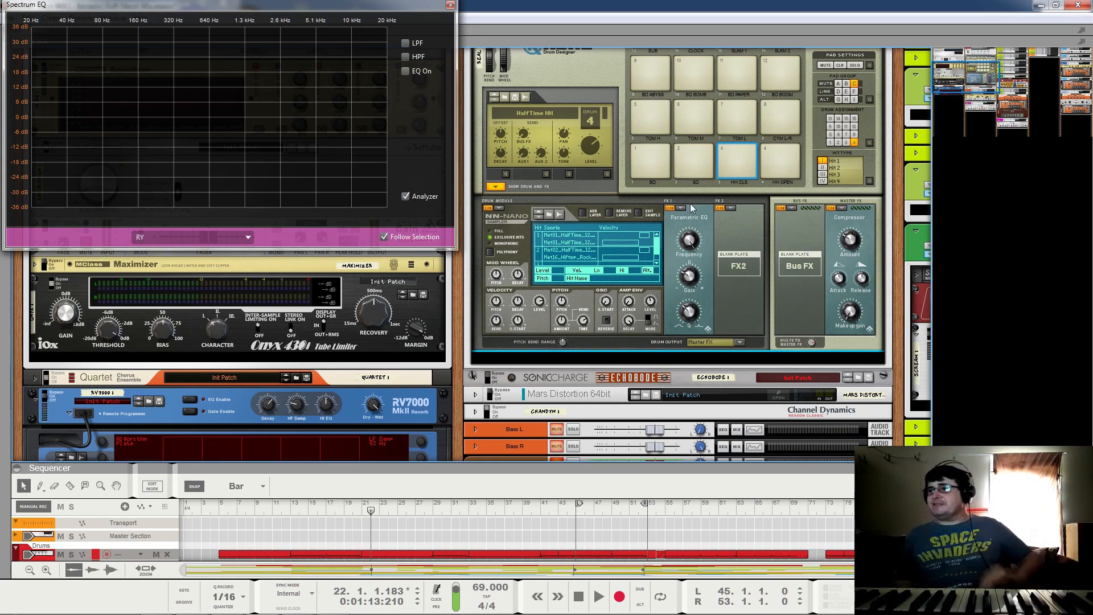
click(641, 121)
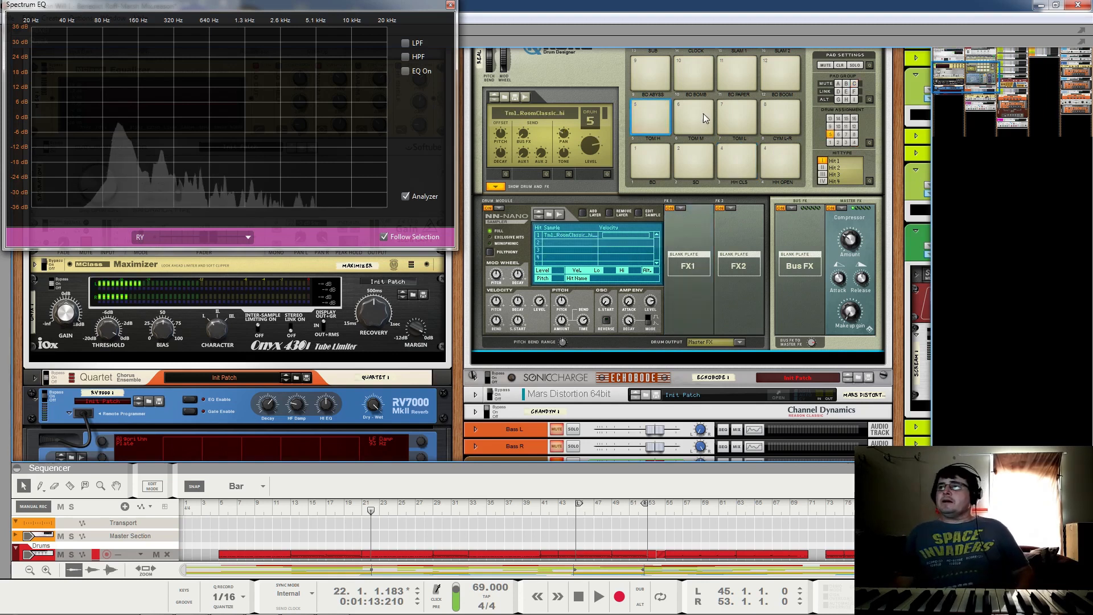
click(703, 114)
click(743, 116)
click(787, 115)
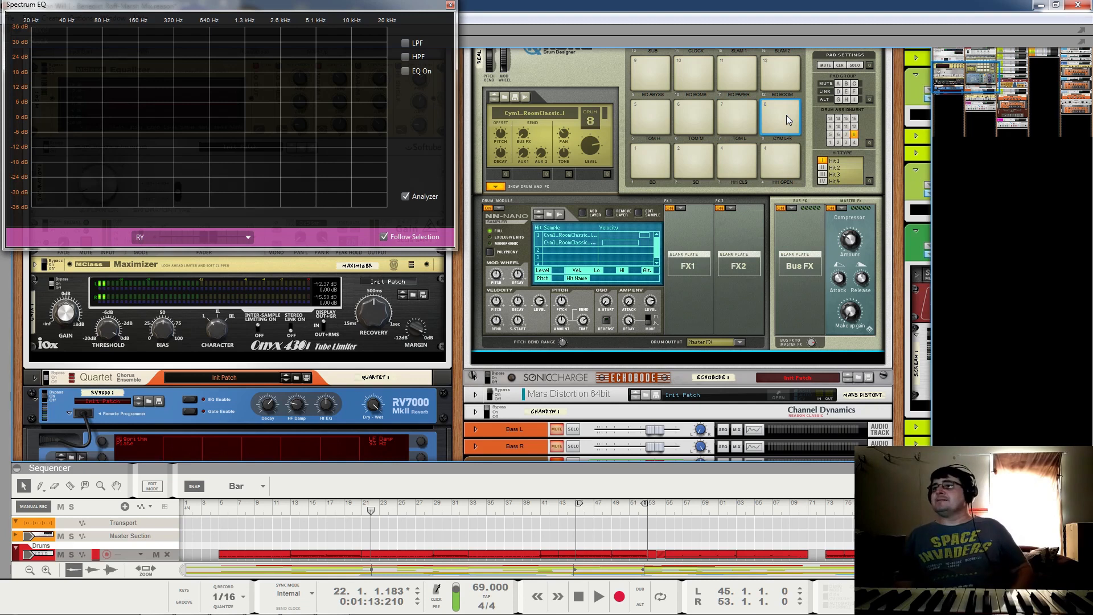
click(784, 121)
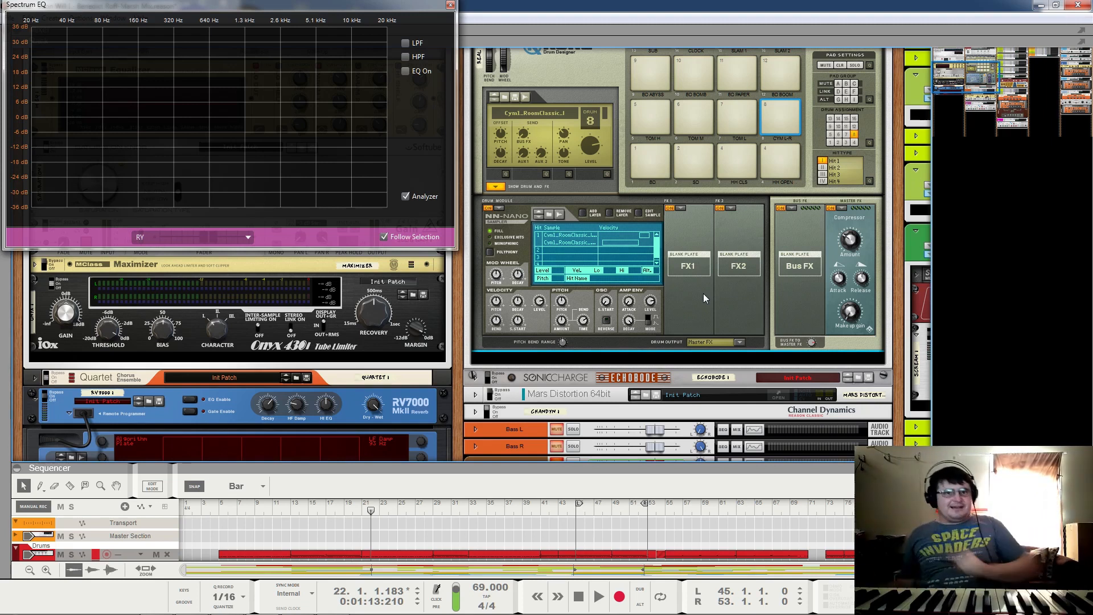
Step: Hide the devices inside the Drums Combinator
scroll(650, 203, up, 2)
scroll(650, 203, up, 4)
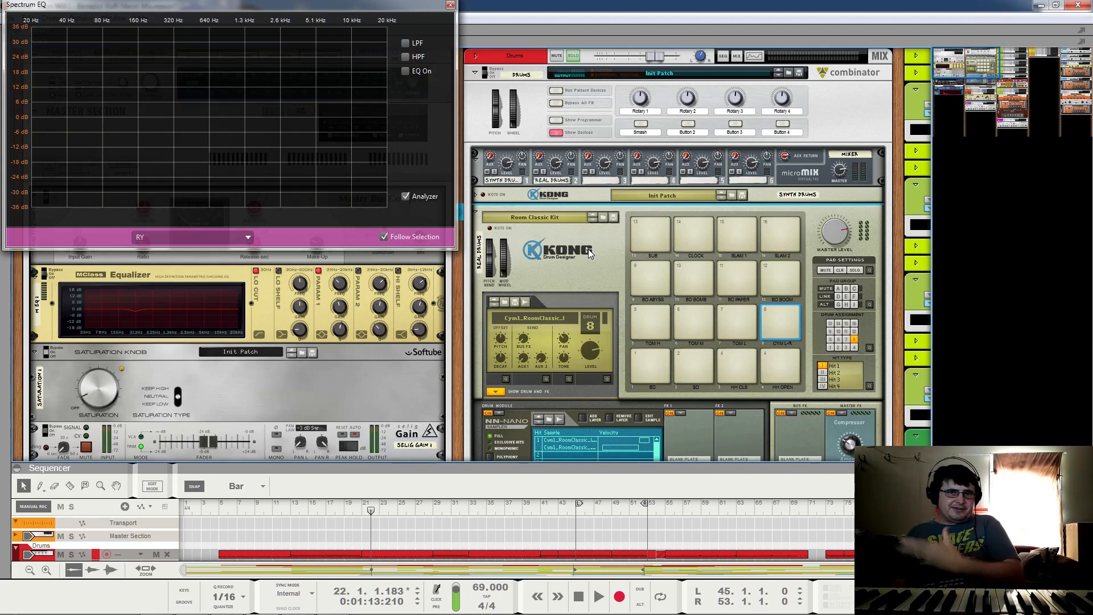
scroll(582, 238, down, 7)
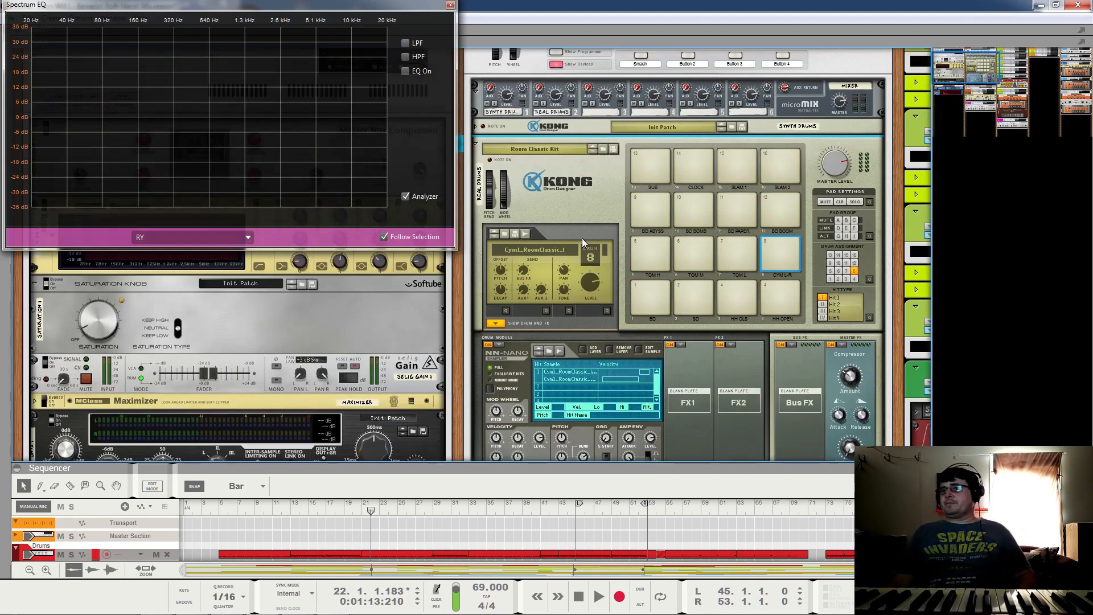
scroll(689, 281, up, 5)
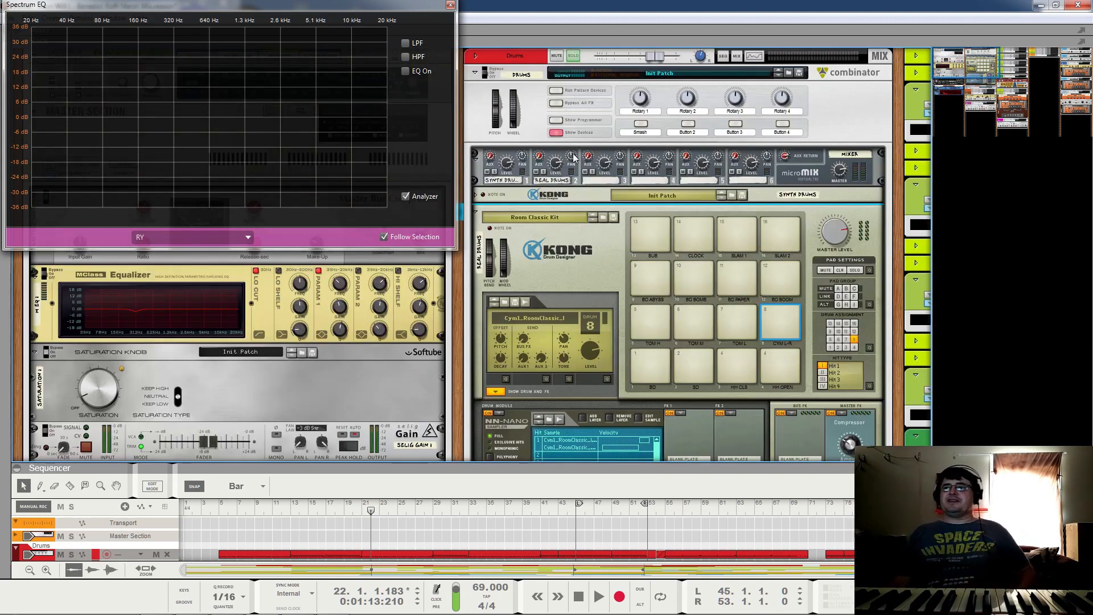
click(558, 136)
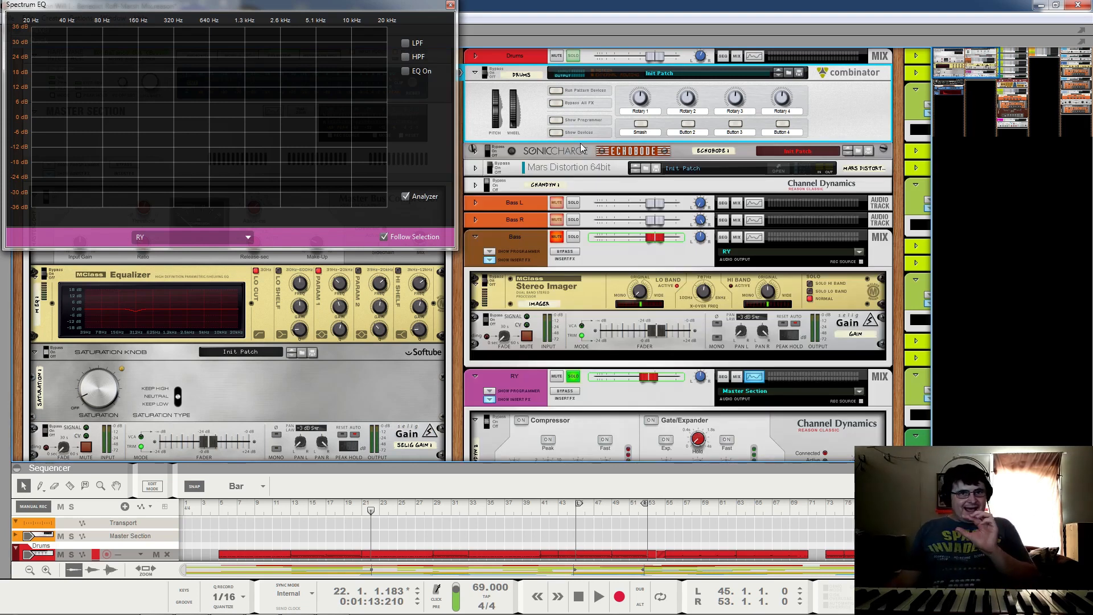
Step: Play the drums from bar 13 and toggle the Echobode's bypass switch
key(space)
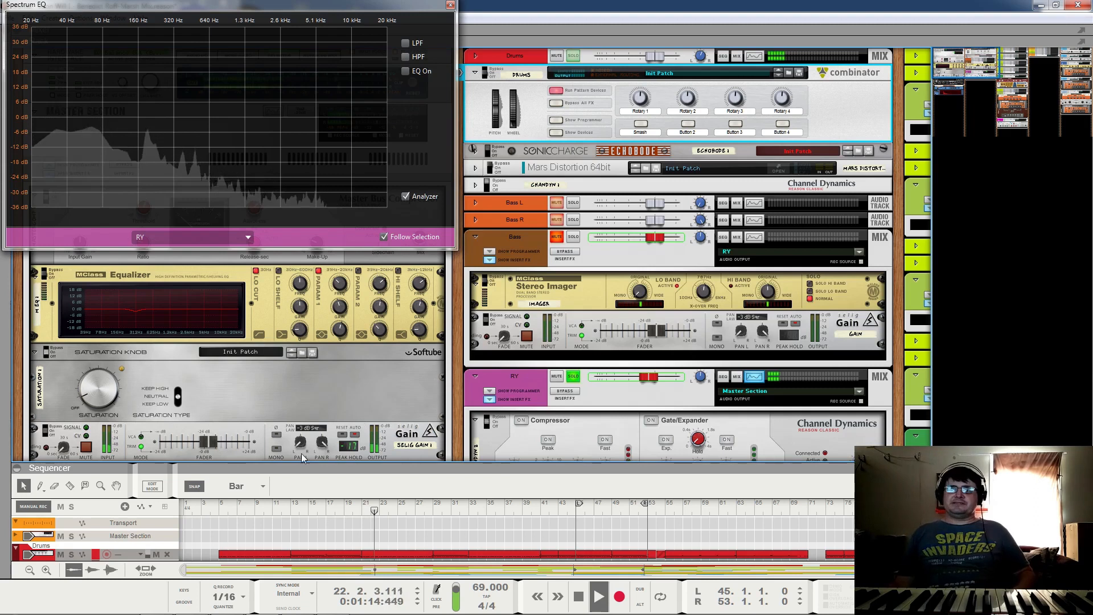
click(289, 517)
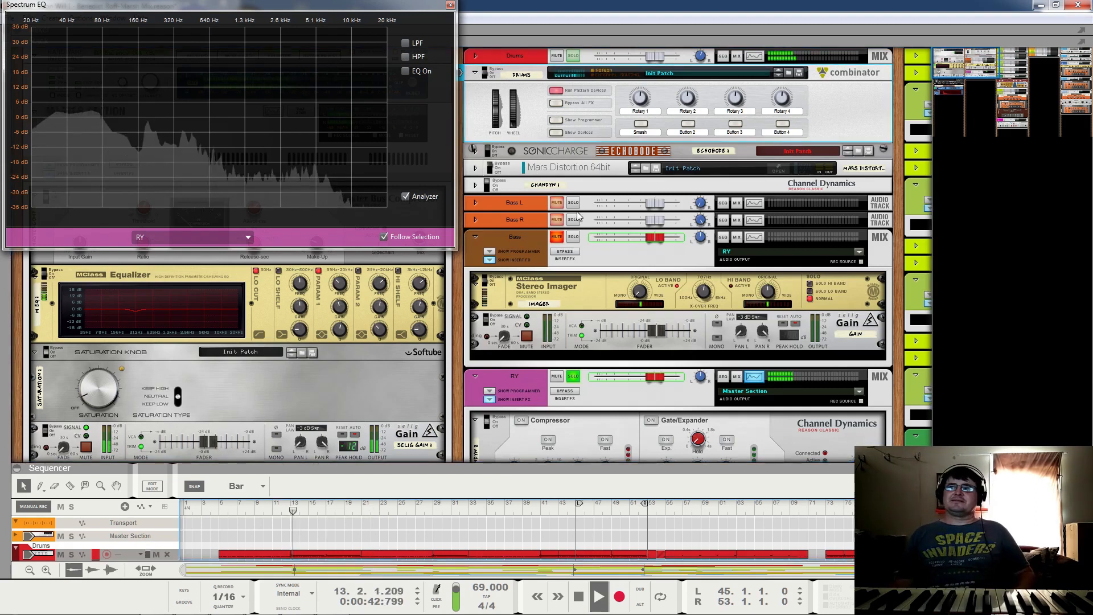
scroll(544, 148, down, 3)
scroll(545, 148, up, 3)
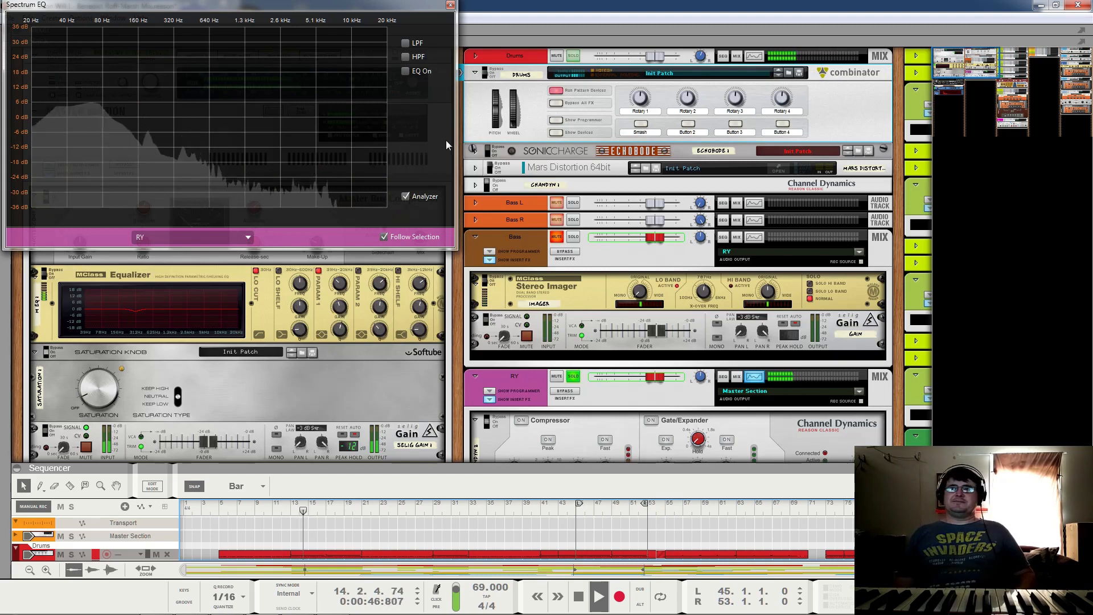
click(487, 152)
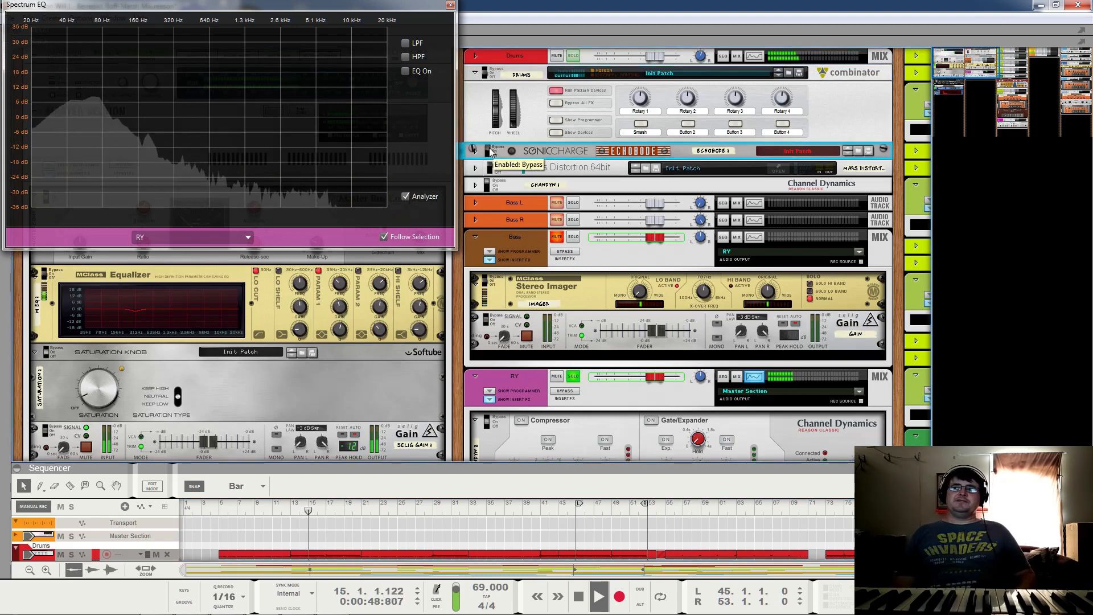
Step: Unfold the Echobode, try out its frequency, range and wet mix controls during playback, and fold it again
click(473, 149)
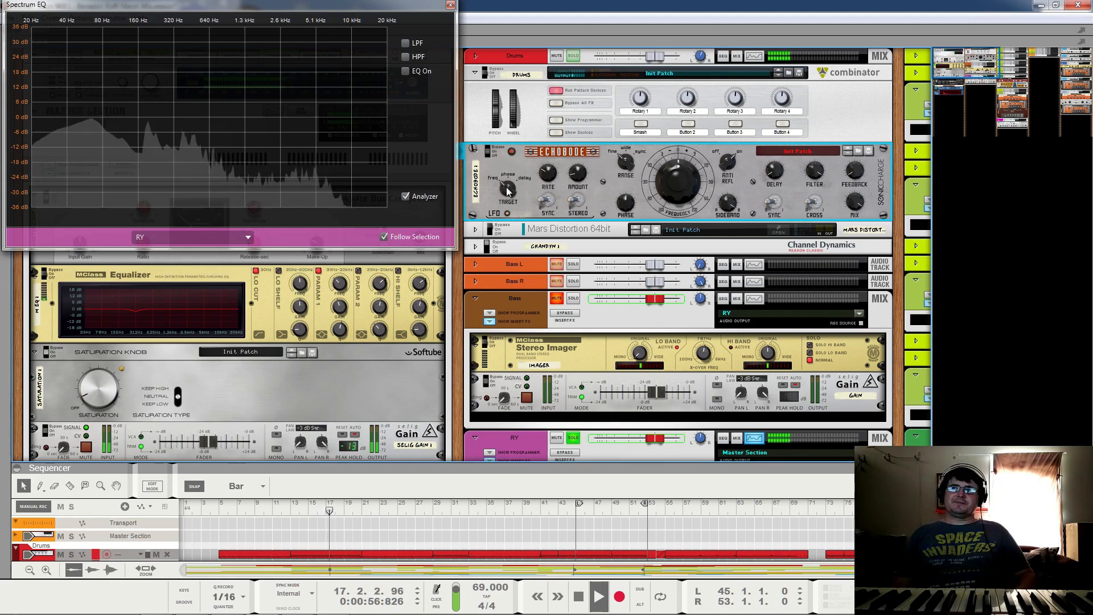
mouse_move(574, 169)
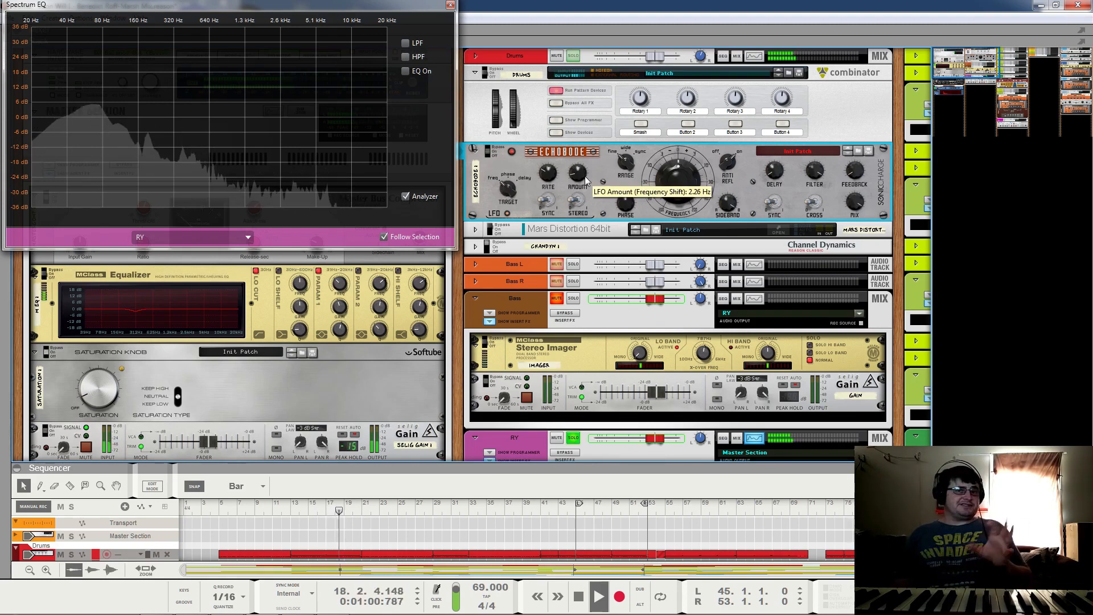
mouse_move(683, 186)
drag(683, 186, 708, 361)
ctrl+click(686, 187)
drag(627, 163, 628, 152)
mouse_move(684, 179)
mouse_down()
mouse_move(688, 128)
mouse_move(685, 173)
mouse_move(686, 164)
mouse_up()
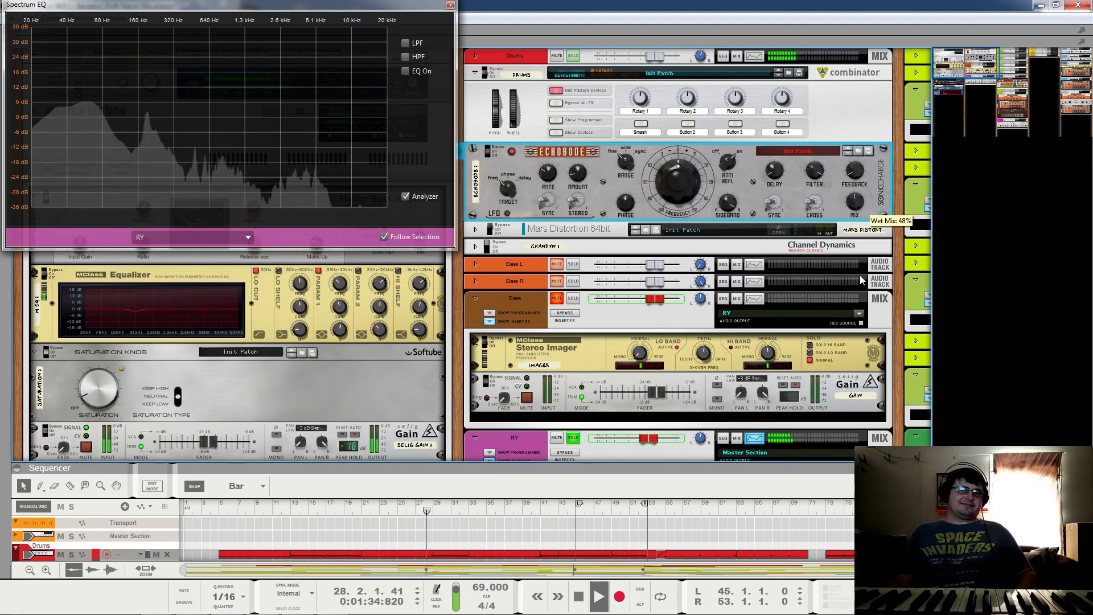
drag(861, 280, 862, 172)
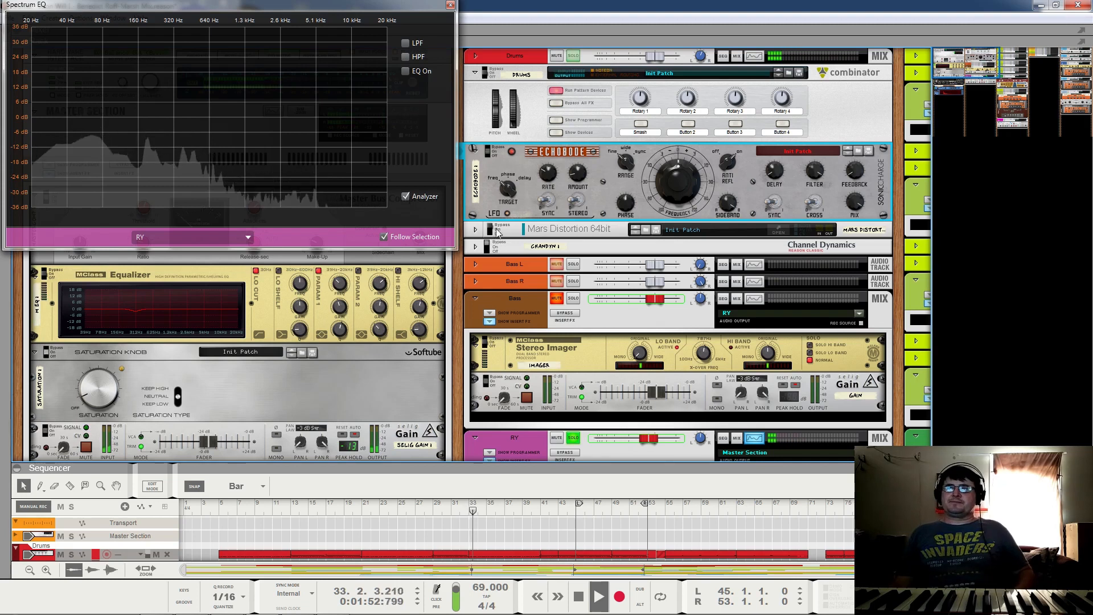
click(473, 150)
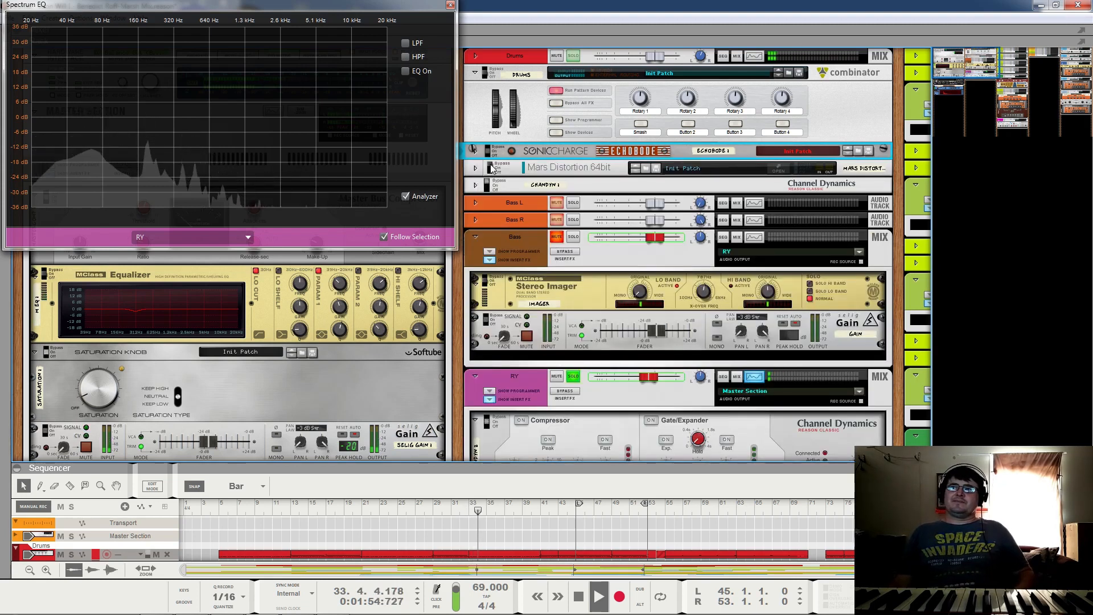
Step: Switch on the Mars Distortion, open its plug-in window and place it beside the Spectrum EQ
click(491, 168)
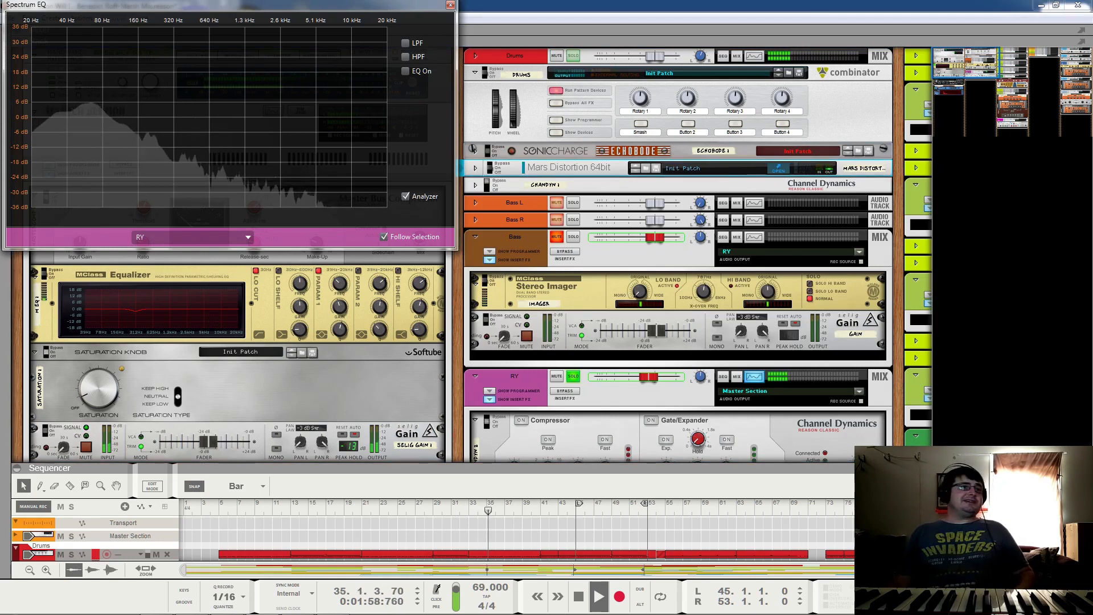
click(778, 169)
drag(296, 204, 533, 143)
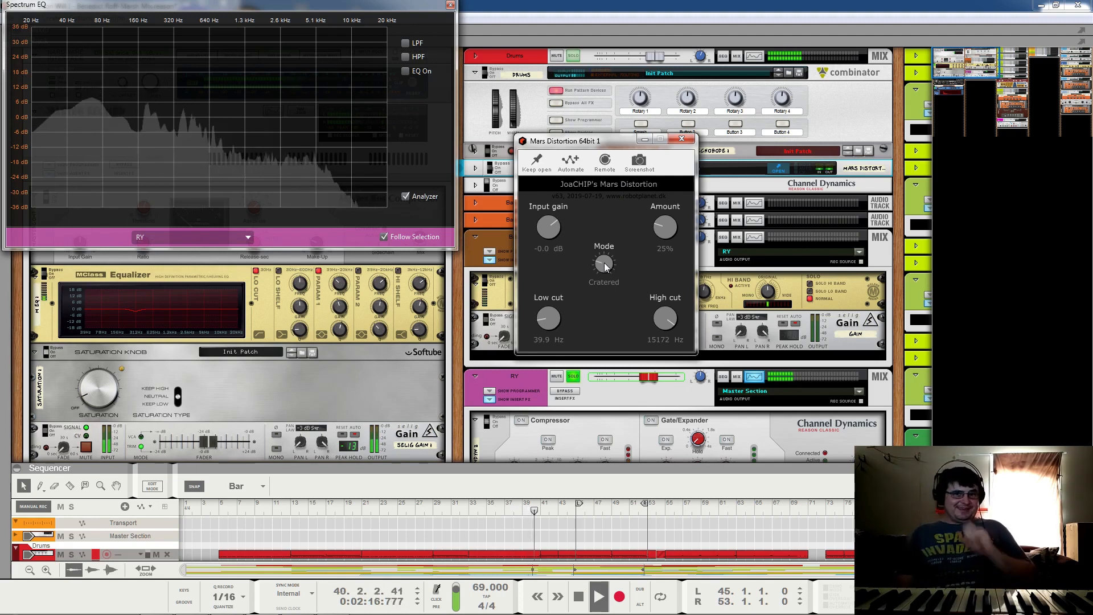
Step: Try out the Mars Distortion's Mode and its Amount at 55% and 32%, and return to Cratered and 25%
mouse_move(607, 269)
mouse_down()
mouse_move(618, 319)
mouse_move(598, 139)
mouse_move(587, 268)
mouse_up()
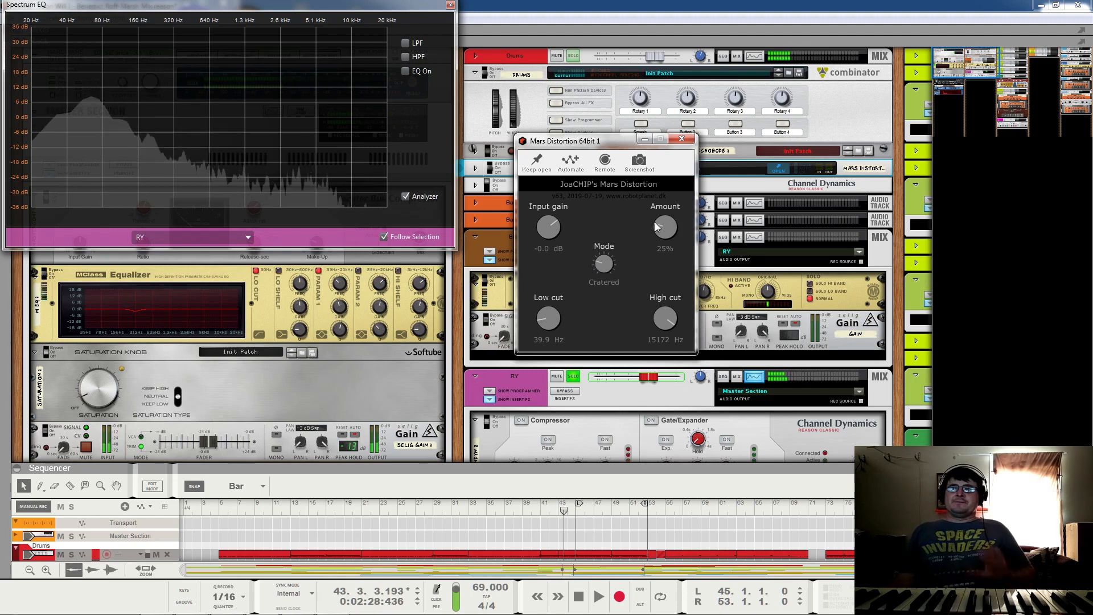
drag(666, 231, 670, 188)
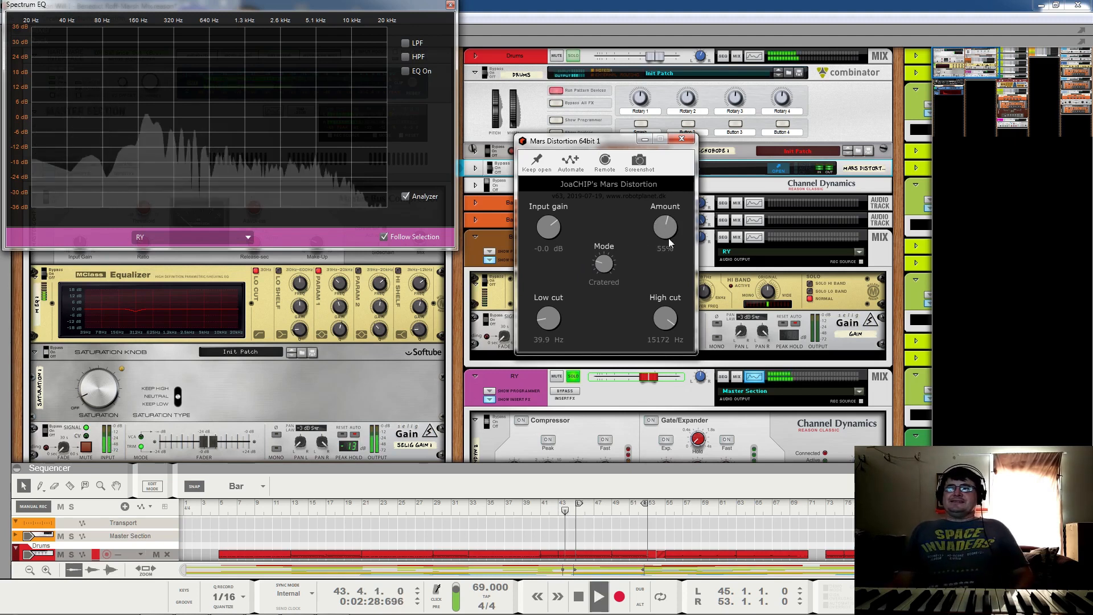
mouse_move(668, 228)
mouse_down()
mouse_move(664, 259)
mouse_move(664, 226)
mouse_up()
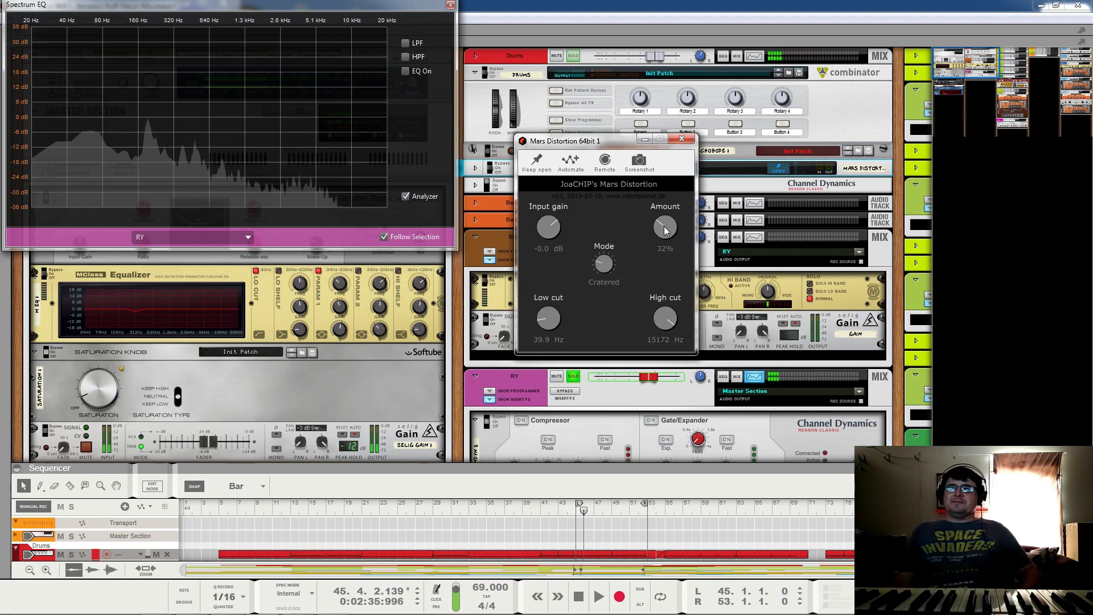
drag(665, 229, 669, 245)
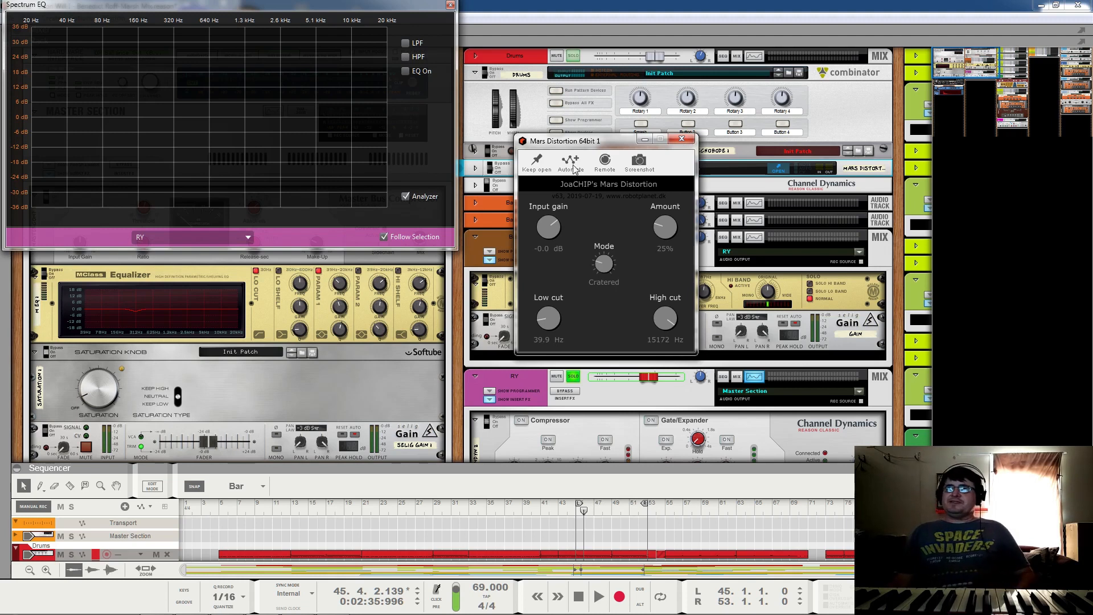
Step: Resume playback, move the Mars Distortion window off its rack device, and toggle the device's bypass switch to compare the sound
key(space)
drag(611, 142, 676, 221)
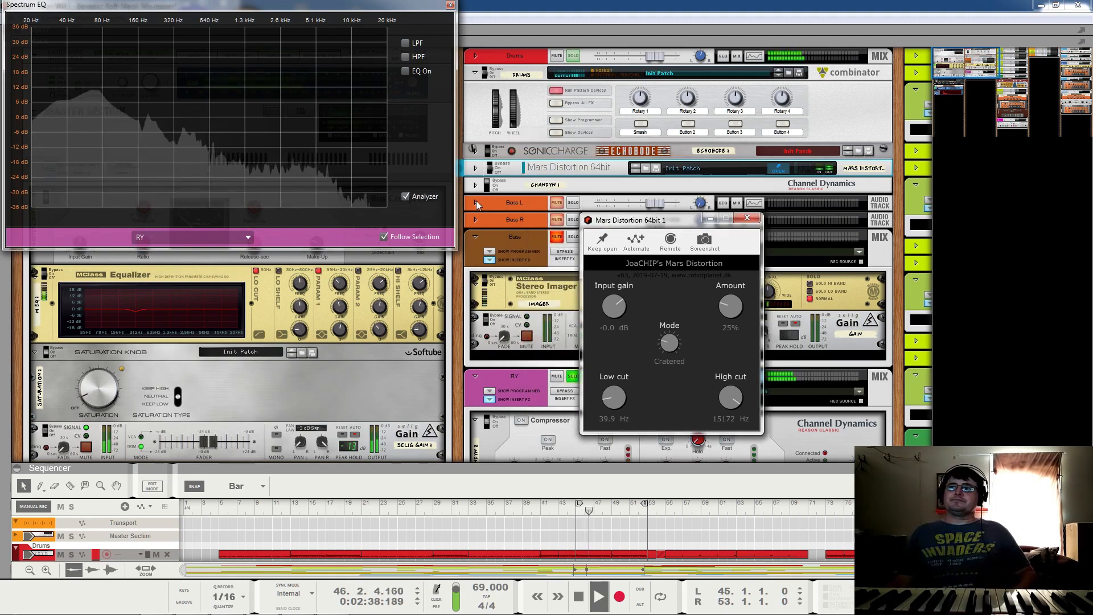
click(501, 166)
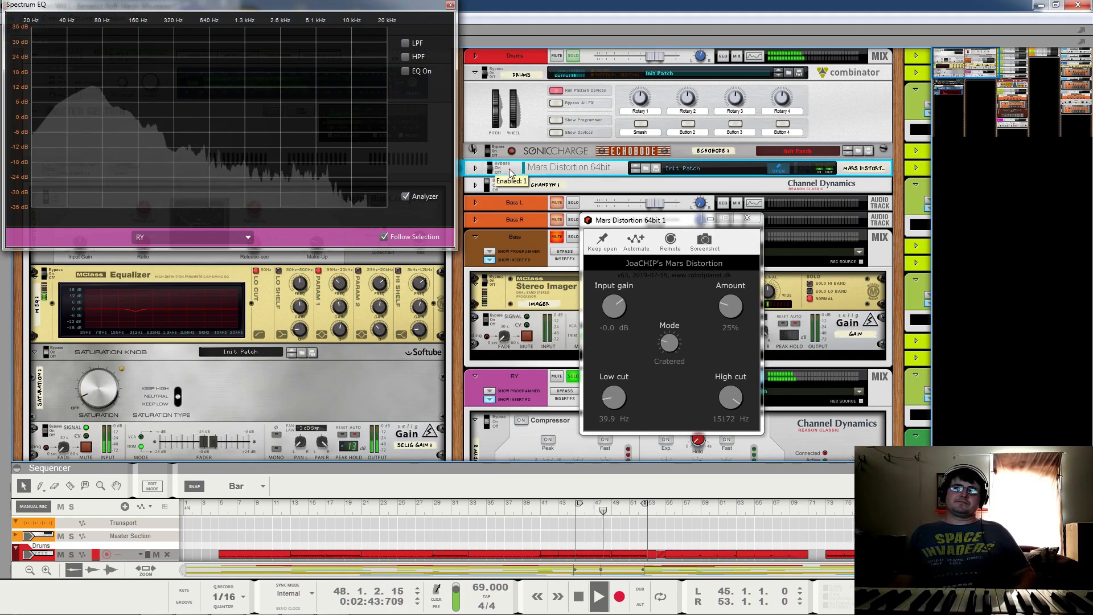
click(503, 165)
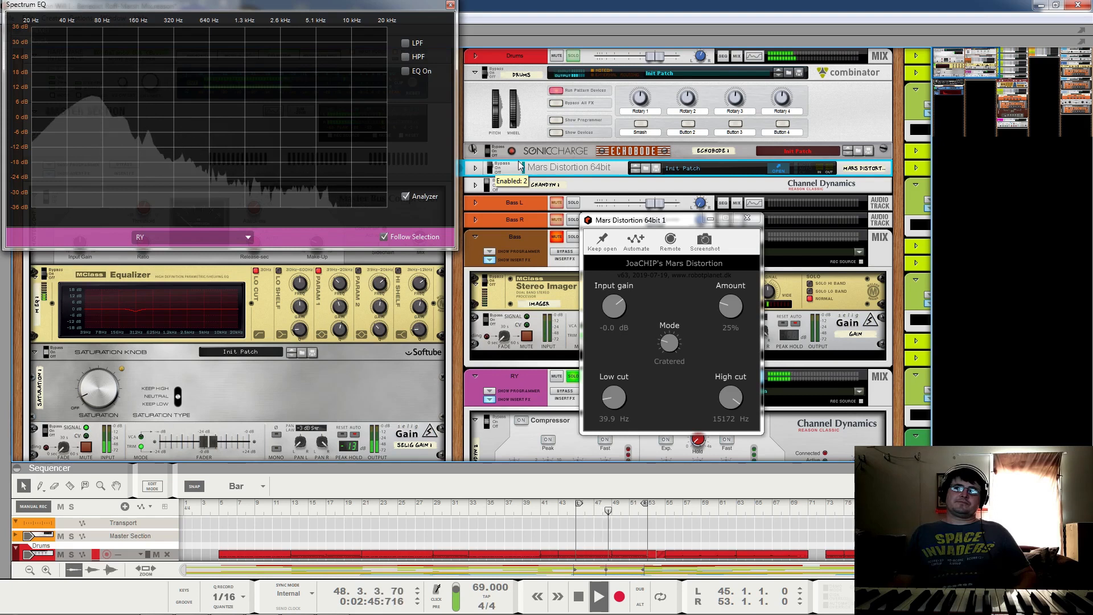
click(521, 167)
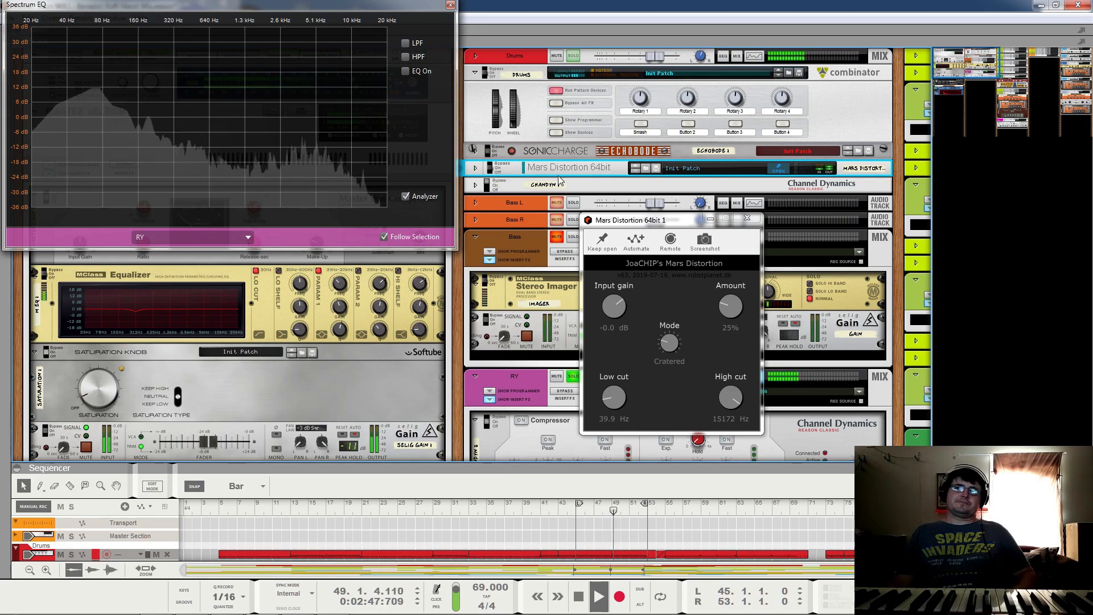
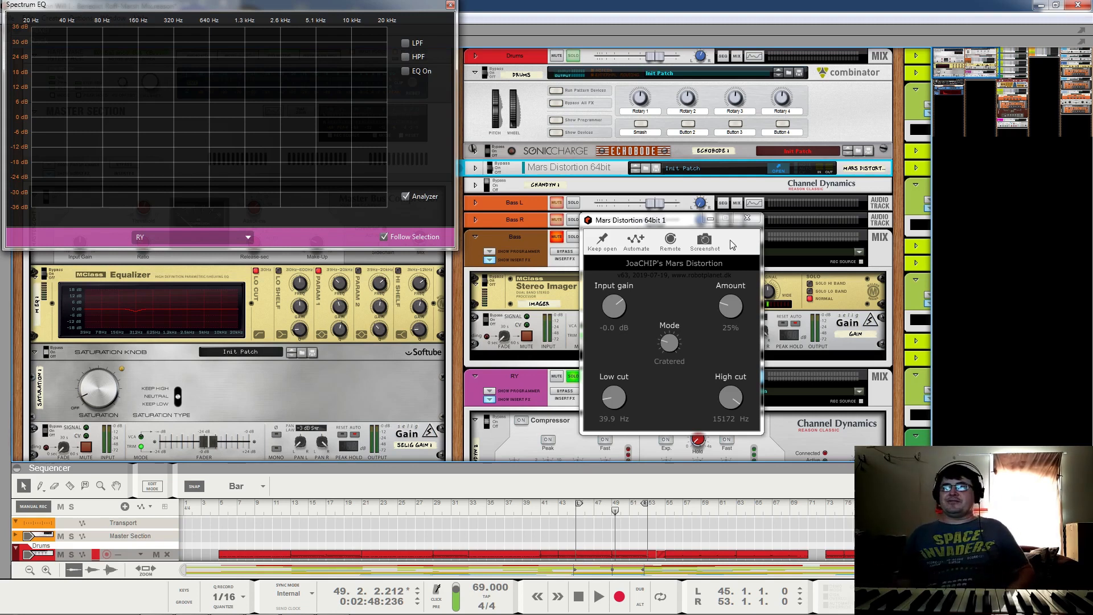
Step: Close the Mars Distortion window and resume playback in bar 49
click(748, 219)
key(space)
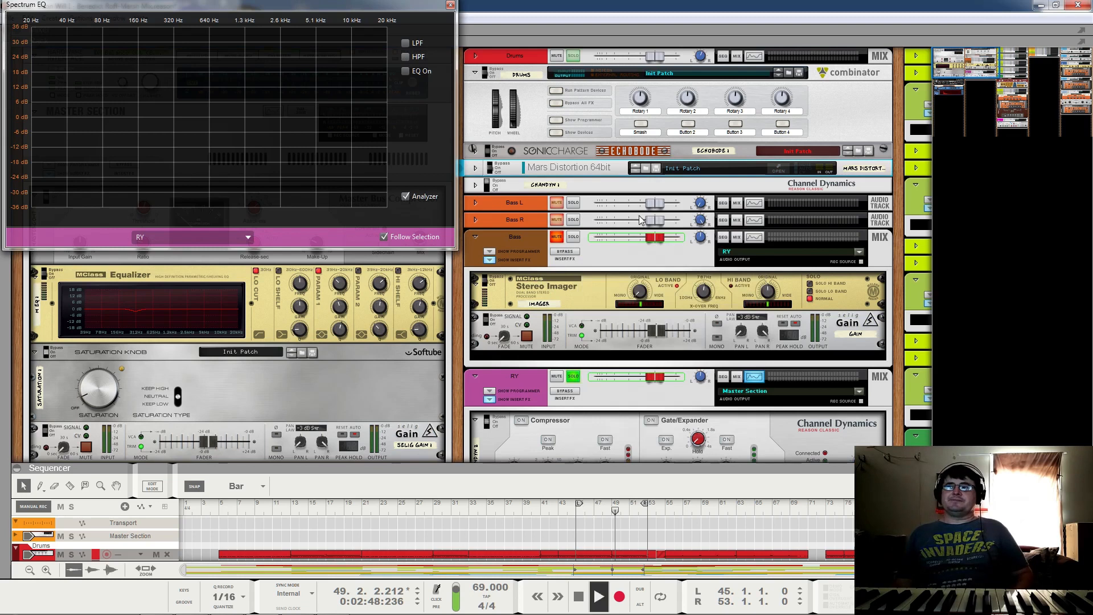
Step: Toggle the bypass switches of the Mars Distortion and the Echobode during playback to compare the drum sound, and stop playback
click(504, 161)
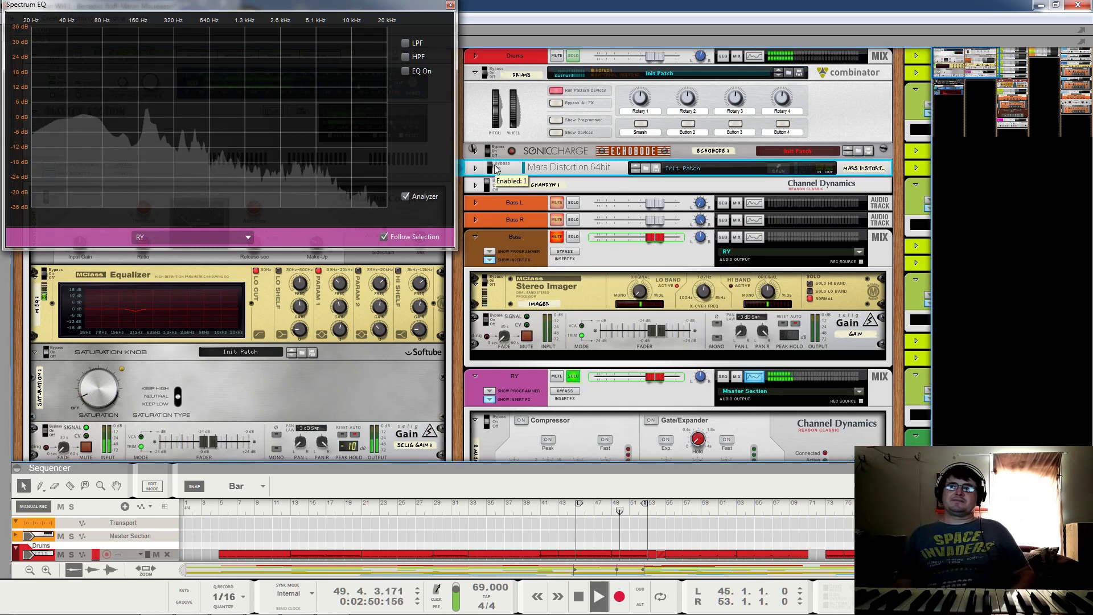
click(501, 171)
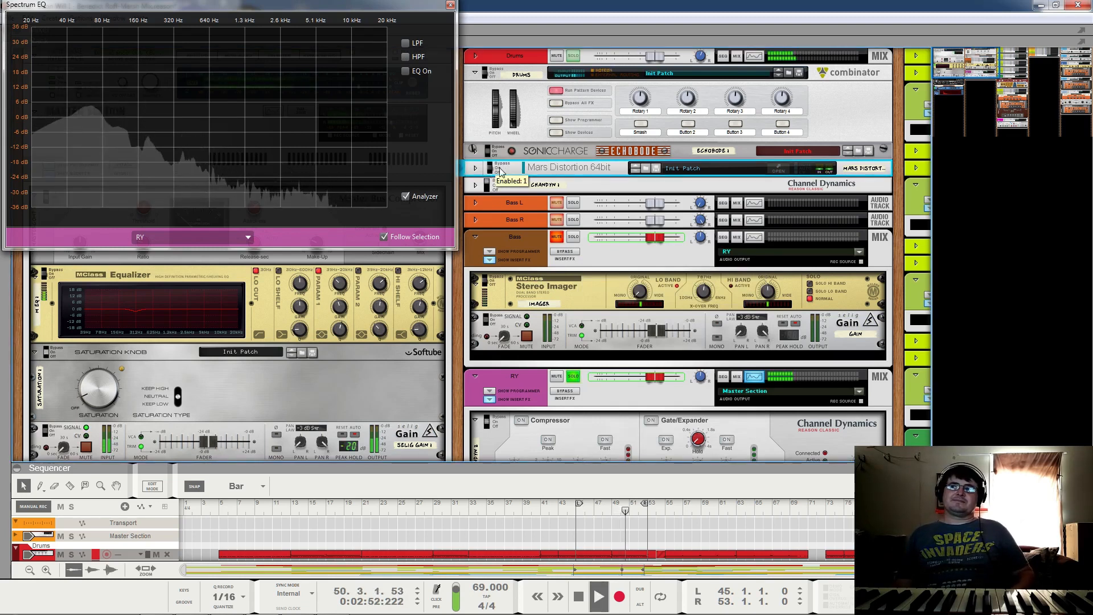
click(494, 153)
click(500, 149)
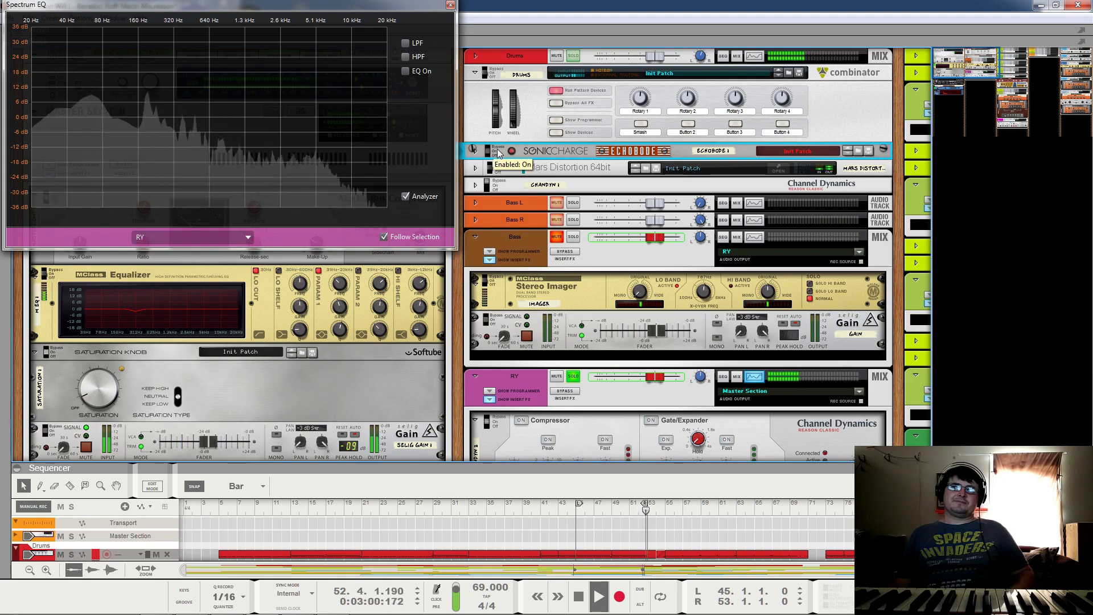
click(497, 150)
key(space)
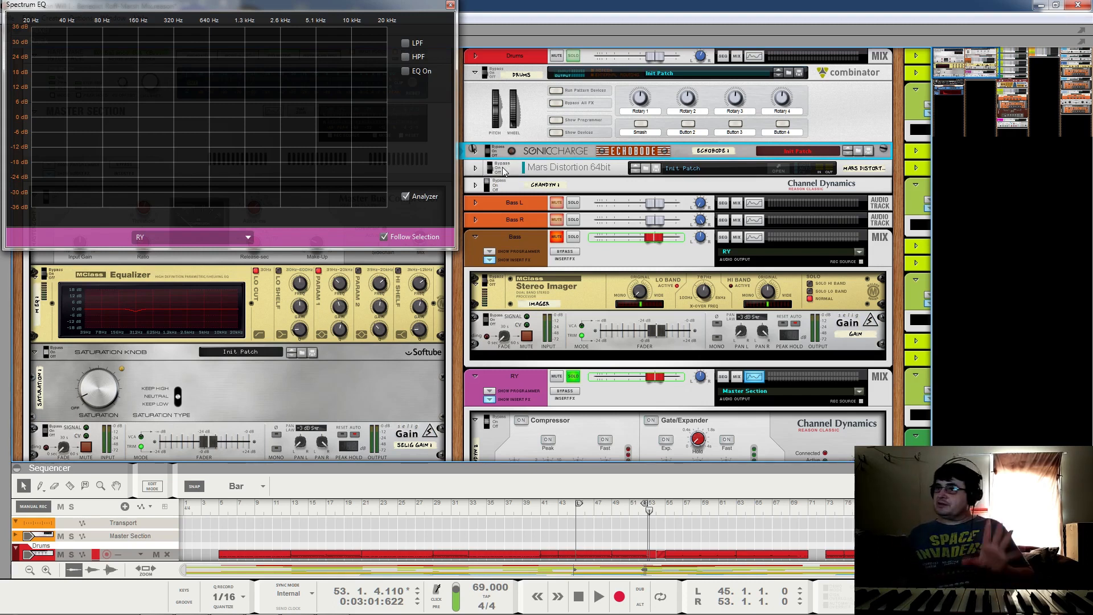
Step: Unfold the drums' Channel Dynamics device and play the drums from an earlier part of the song
click(475, 185)
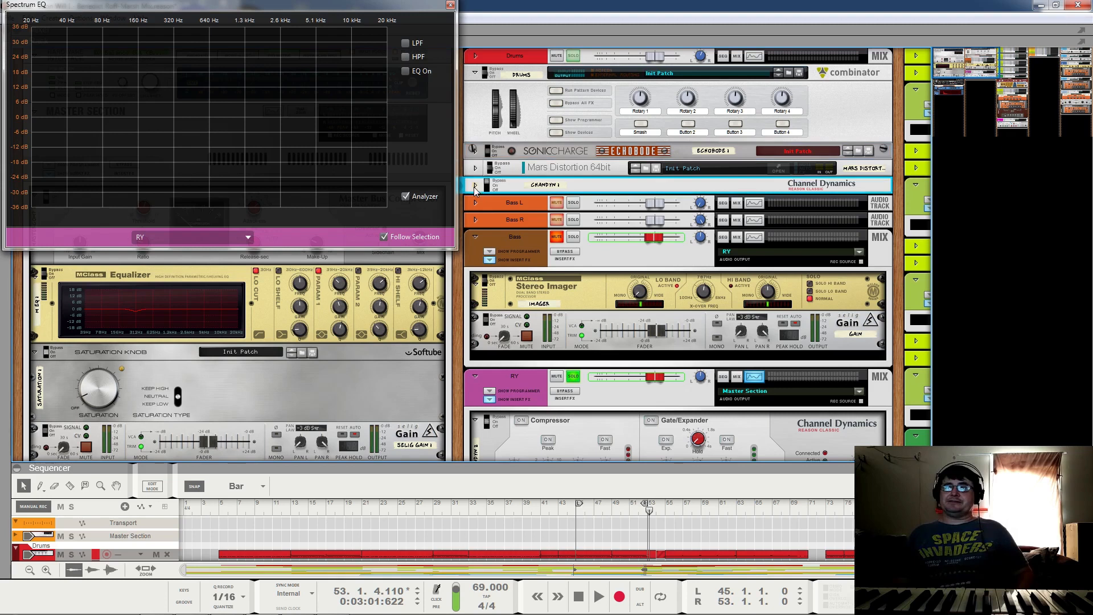
key(space)
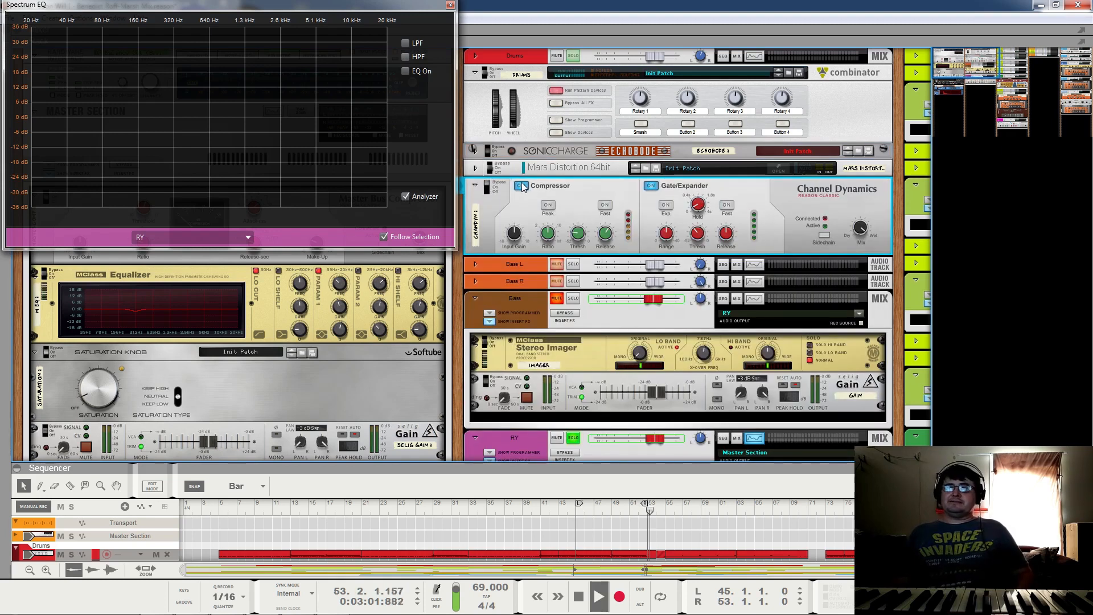
click(285, 510)
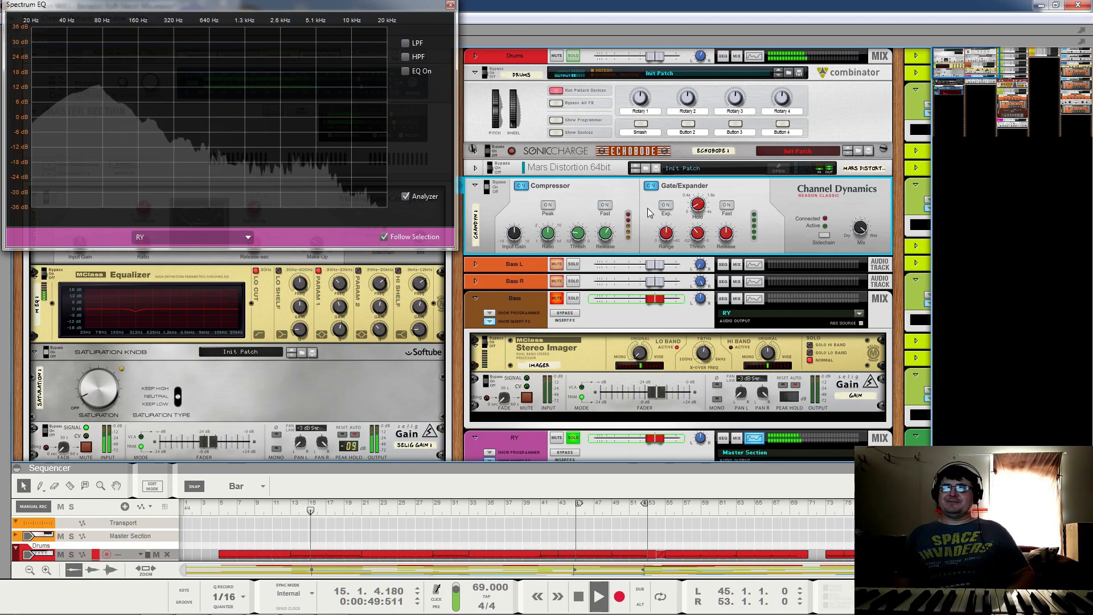
key(space)
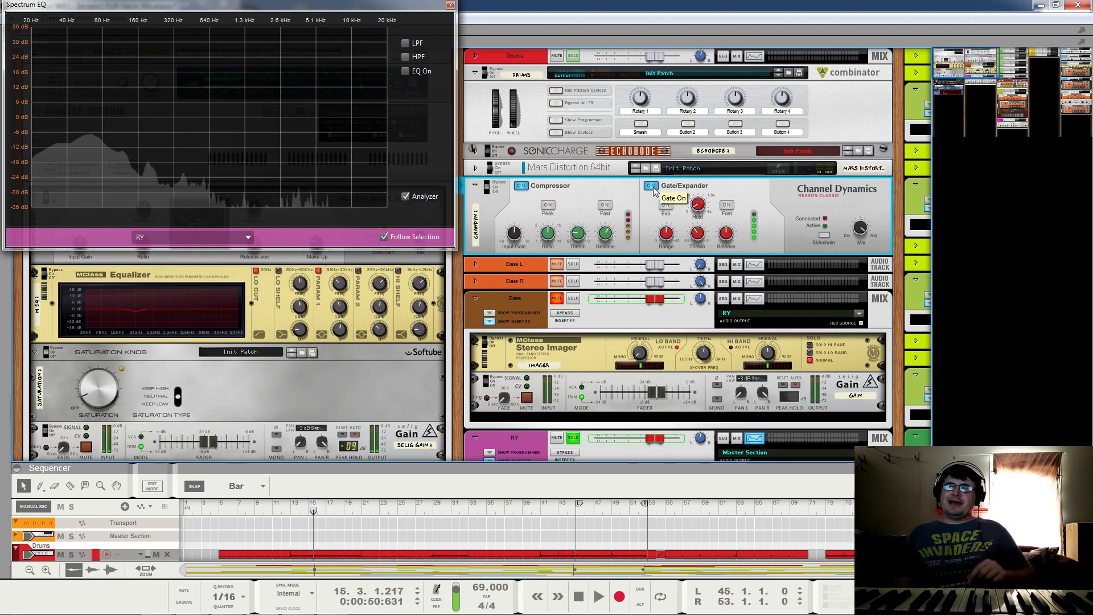
Step: Switch off the Gate/Expander of the drums' Channel Dynamics, play a short passage to compare, and switch it back on
click(654, 188)
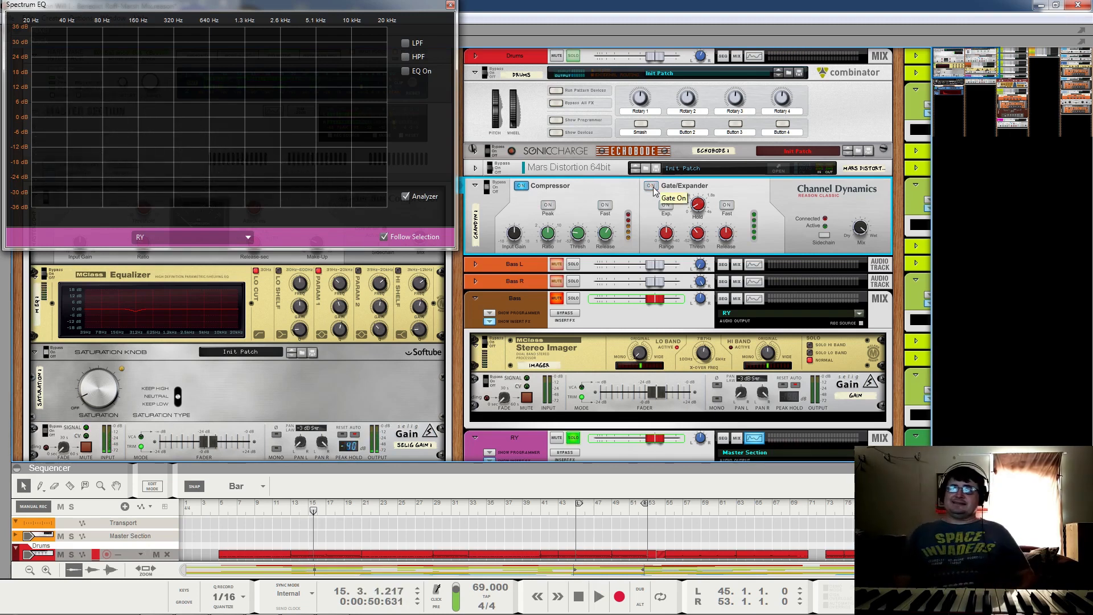
key(space)
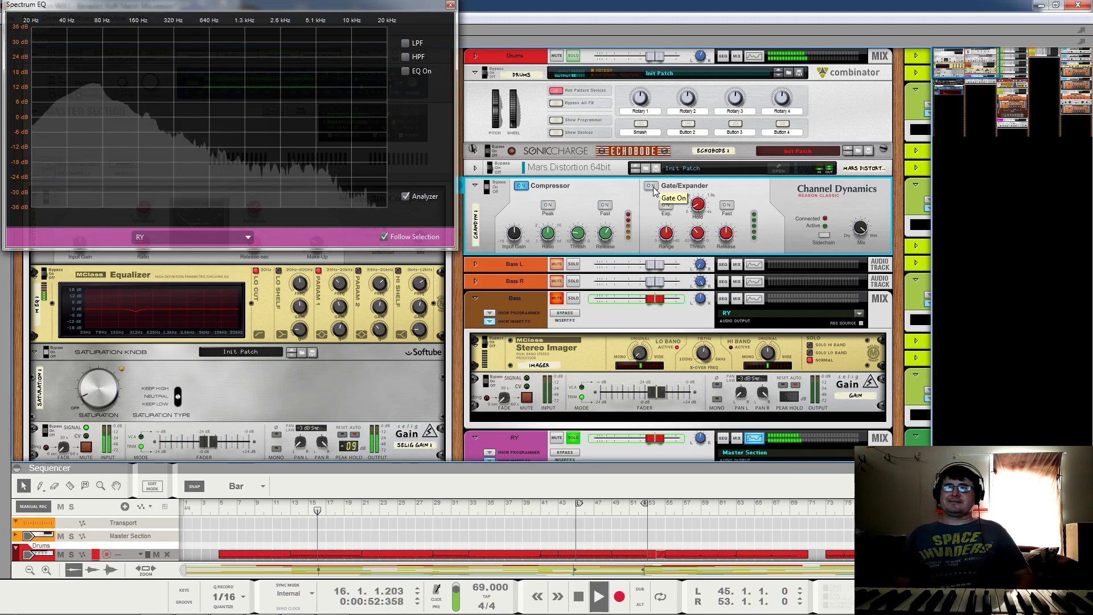
key(space)
click(653, 187)
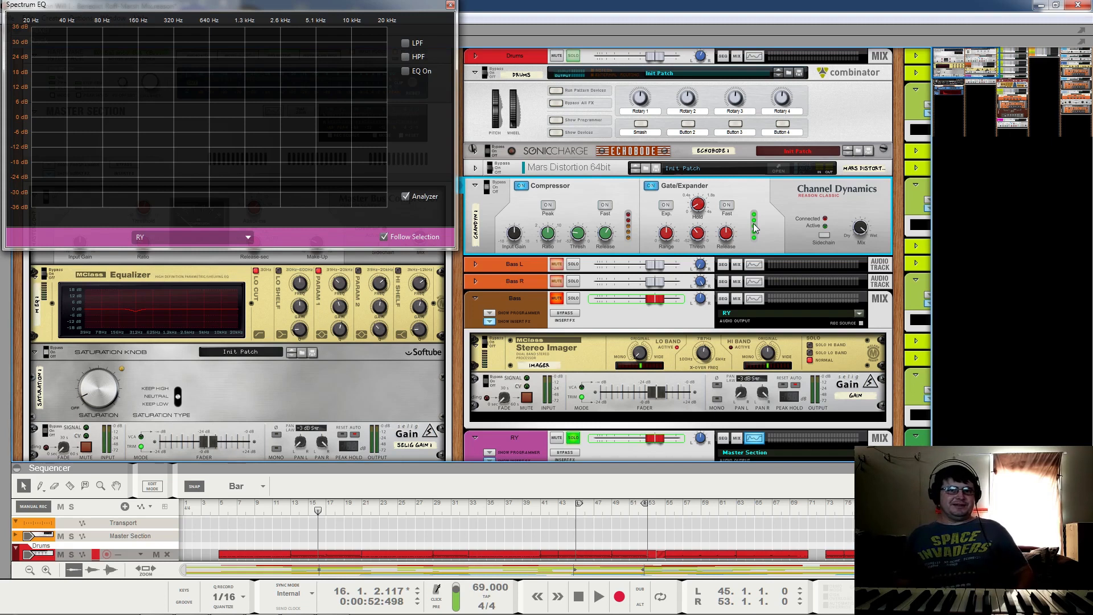
Step: Play the drums while toggling the Channel Dynamics and Mars Distortion bypass switches, fold the Channel Dynamics device and stop playback
mouse_move(722, 247)
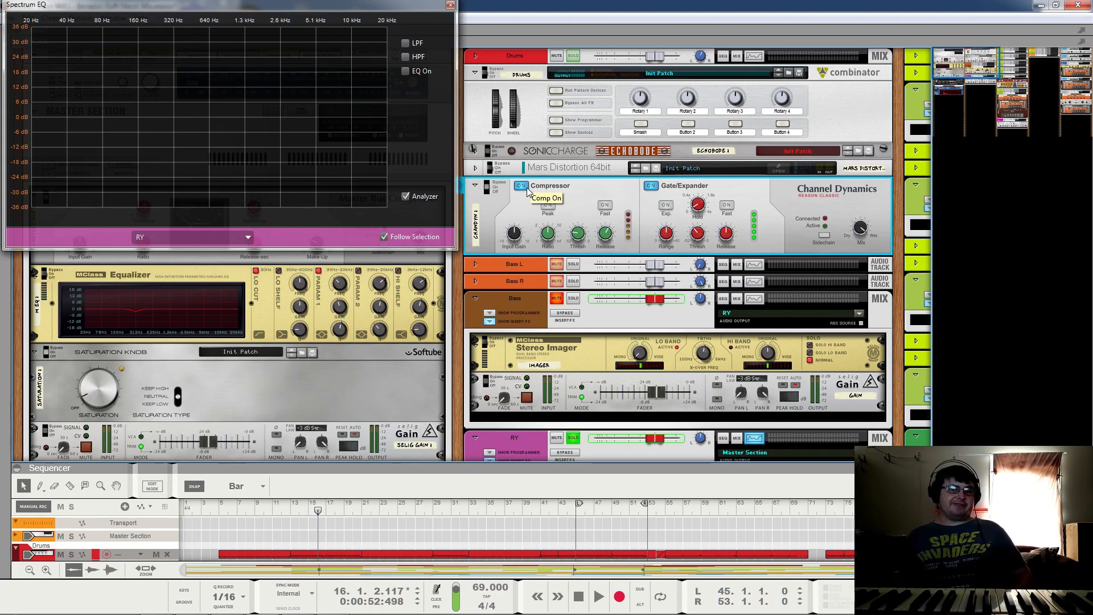
click(489, 189)
click(488, 189)
key(space)
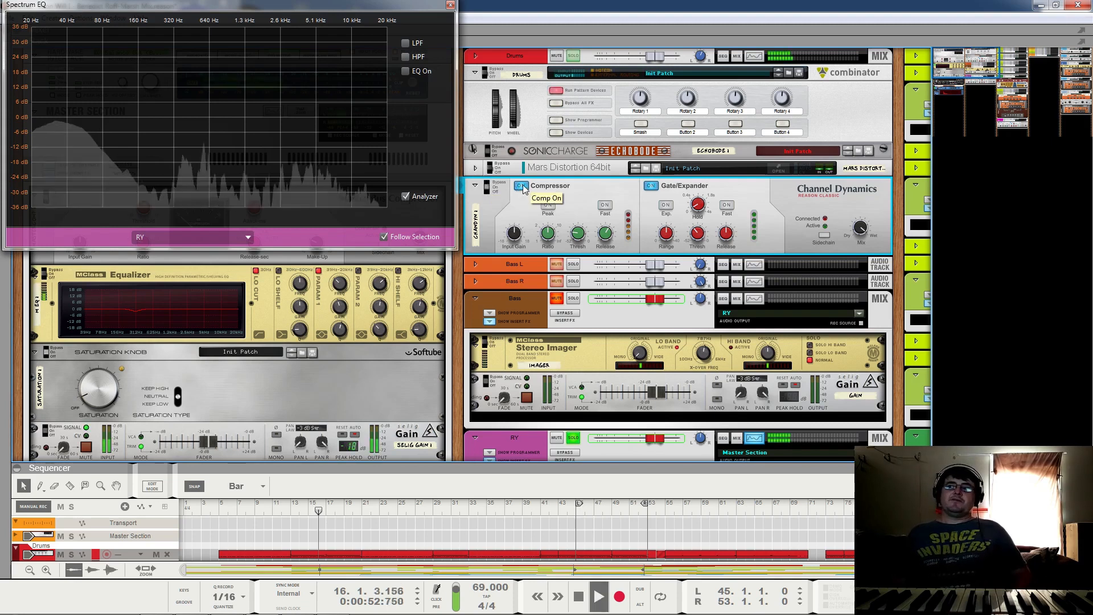
click(496, 162)
click(488, 188)
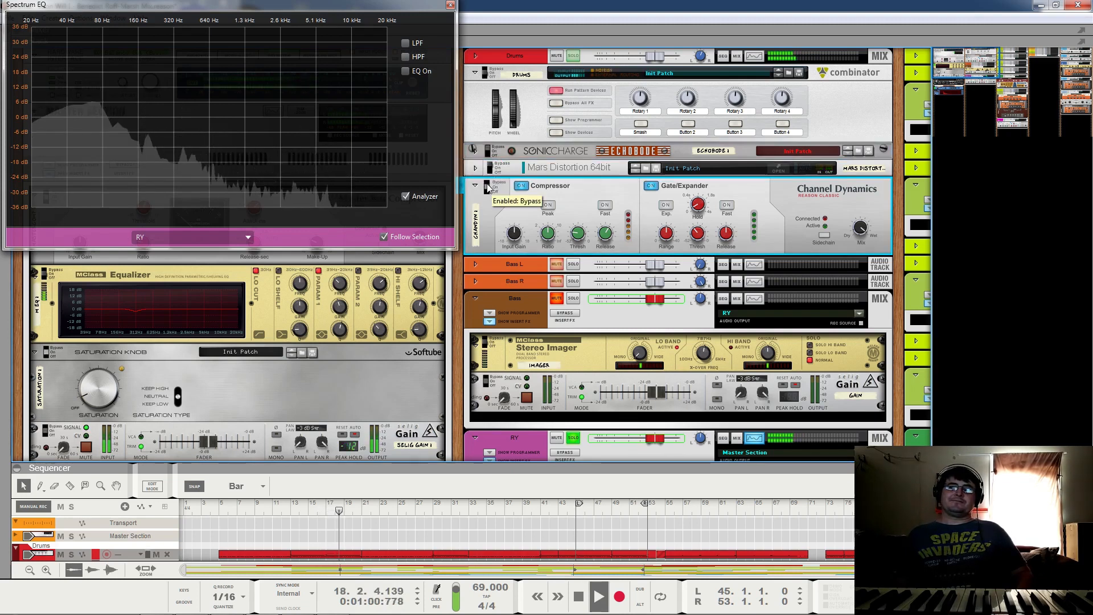
click(493, 167)
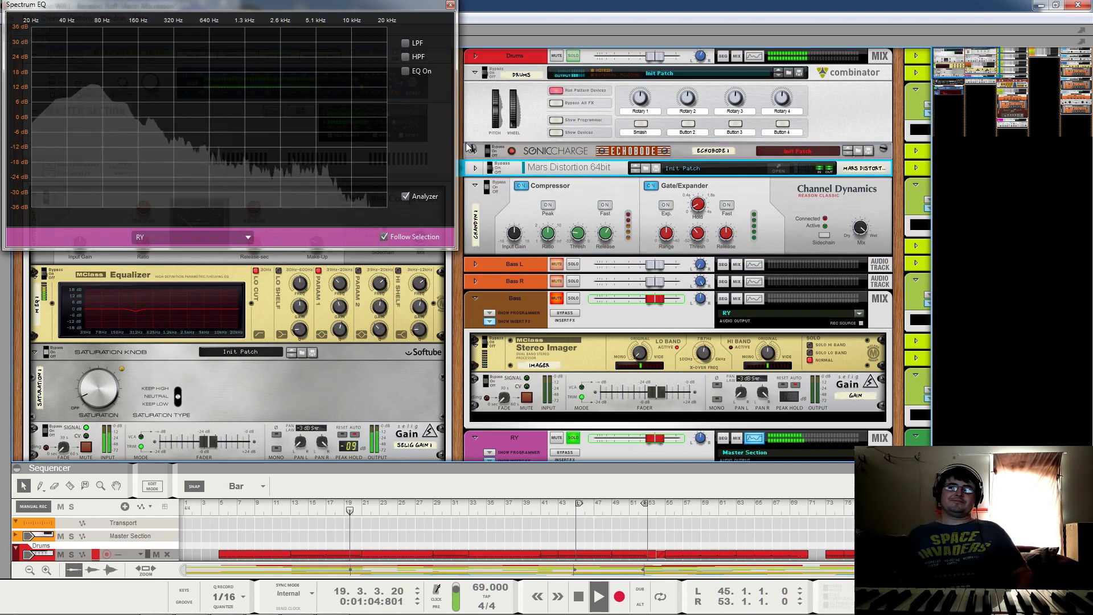
click(475, 185)
key(space)
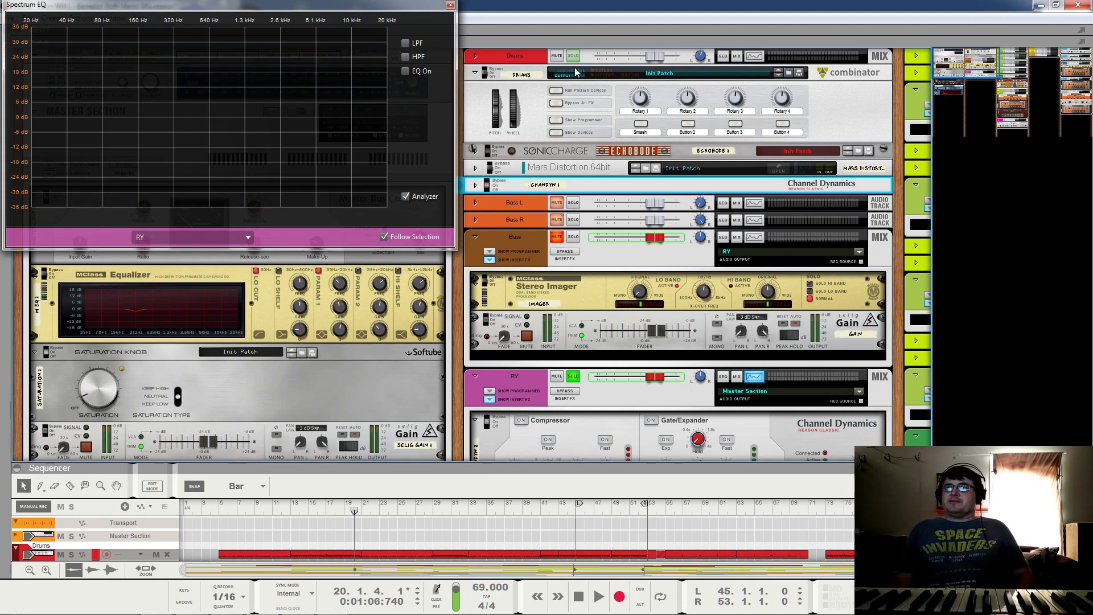
Step: Solo the Bass channel, play it, and toggle its channel EQ off and on to compare the sound
click(573, 235)
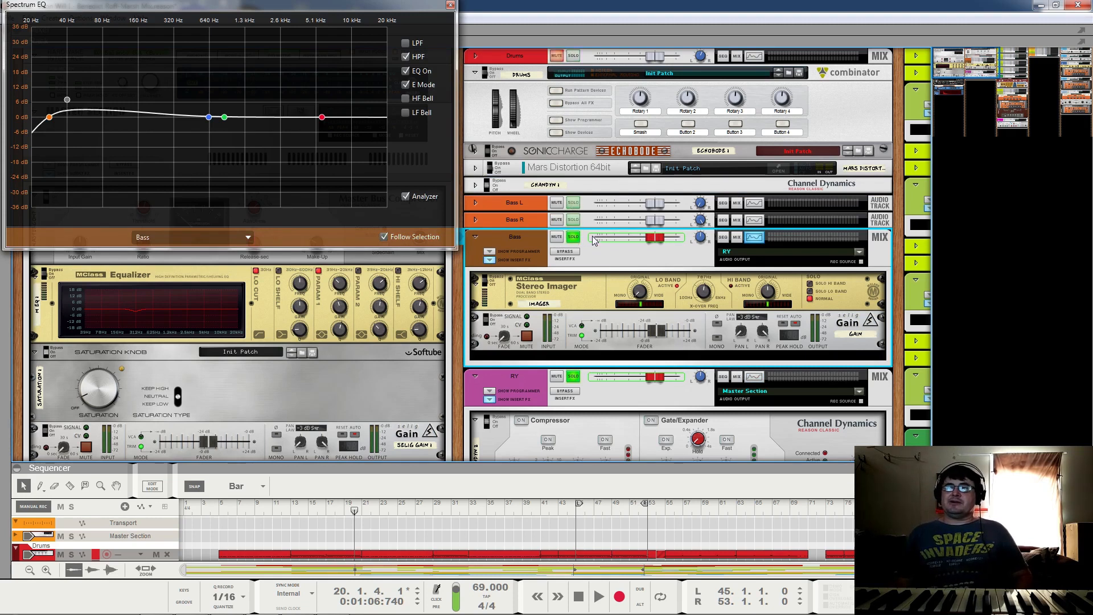
key(space)
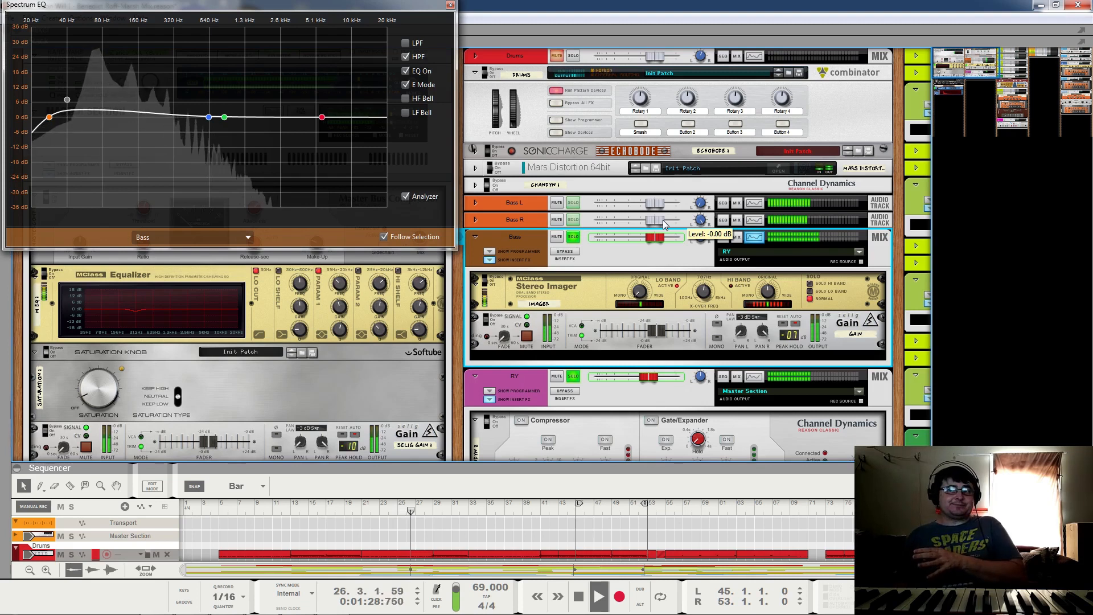
click(406, 70)
click(406, 70)
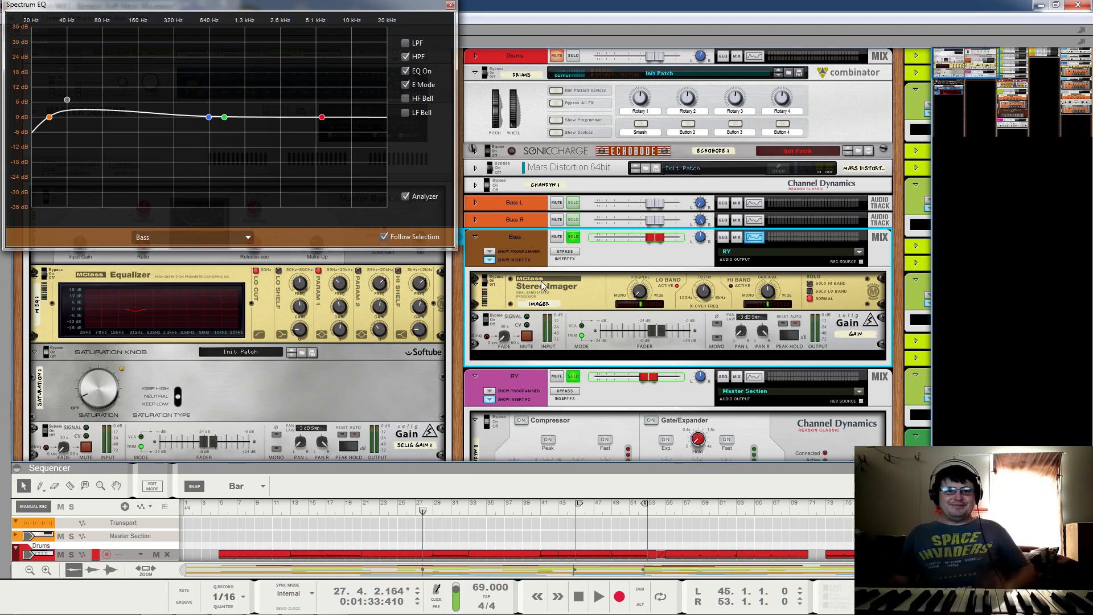
Step: Turn off the Bass channel's solo, play the drums and bass together while viewing the RY channel's devices, and stop playback
click(574, 240)
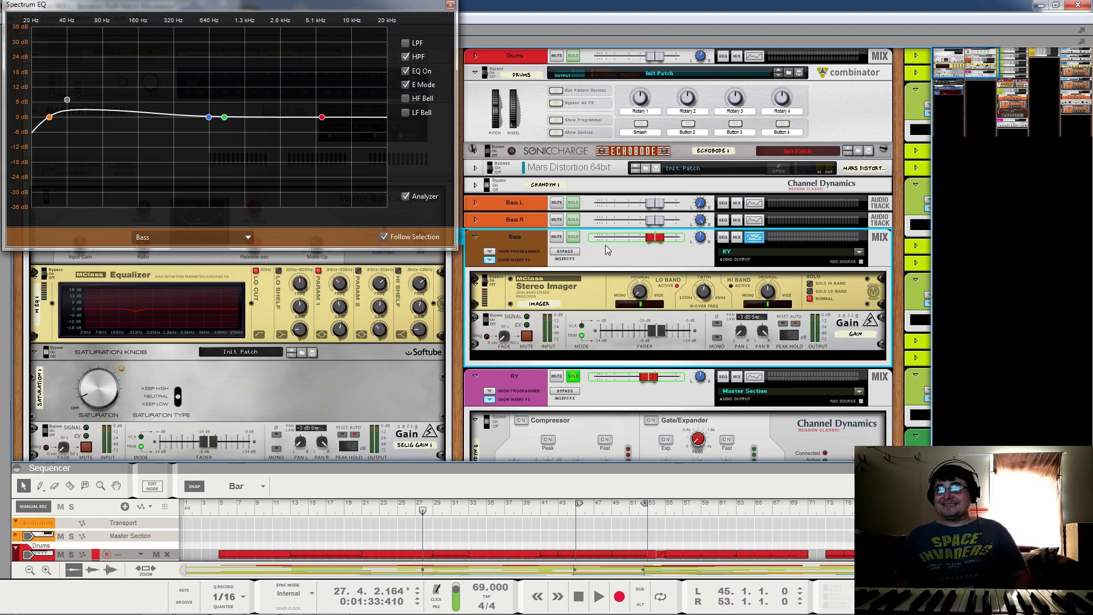
key(space)
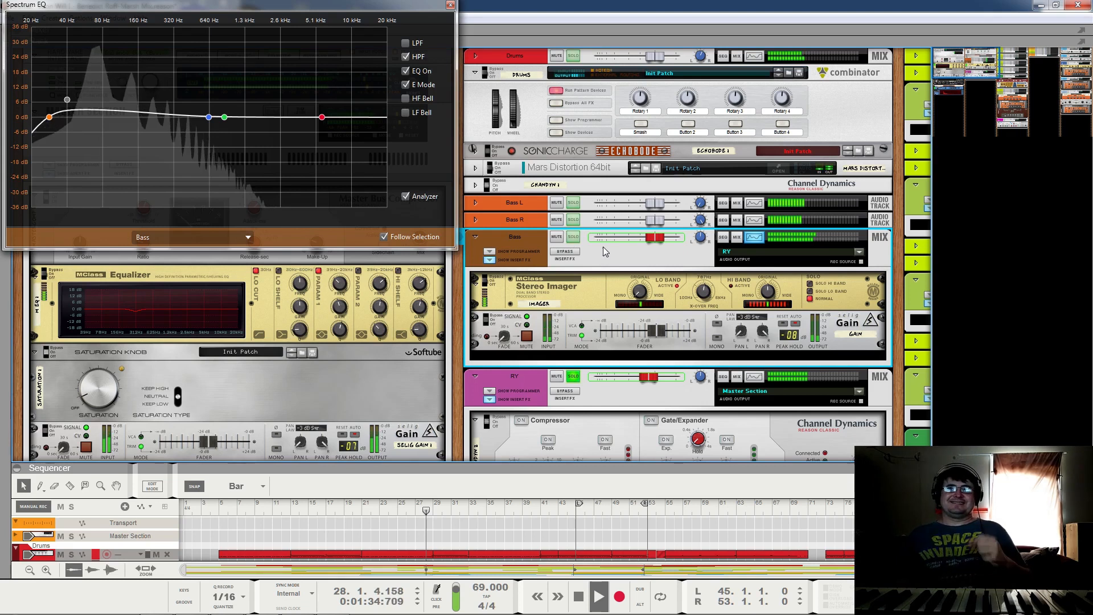
scroll(606, 245, down, 3)
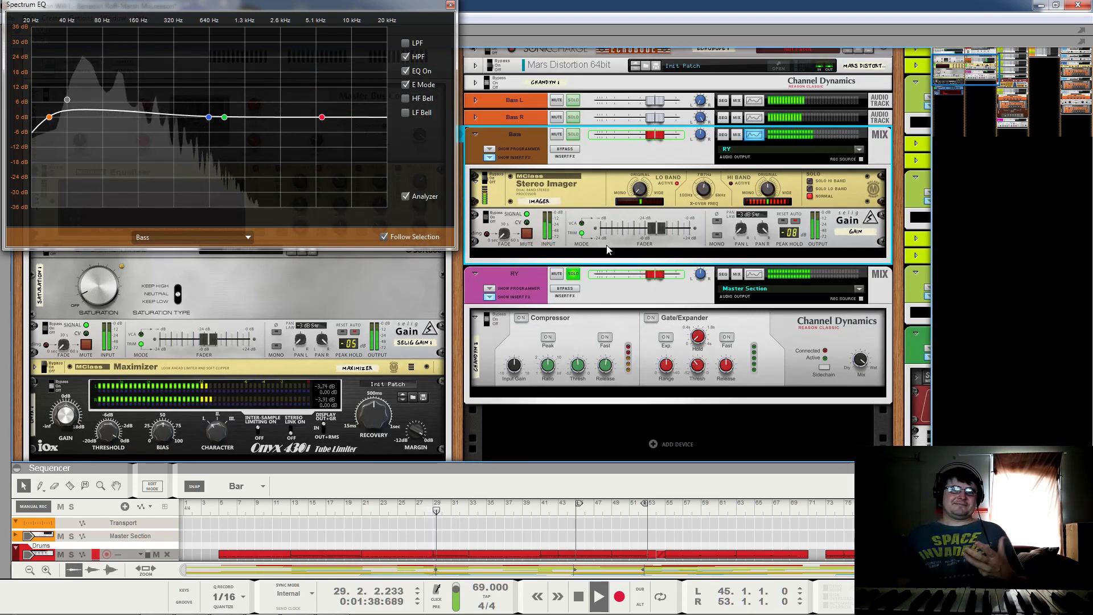
key(space)
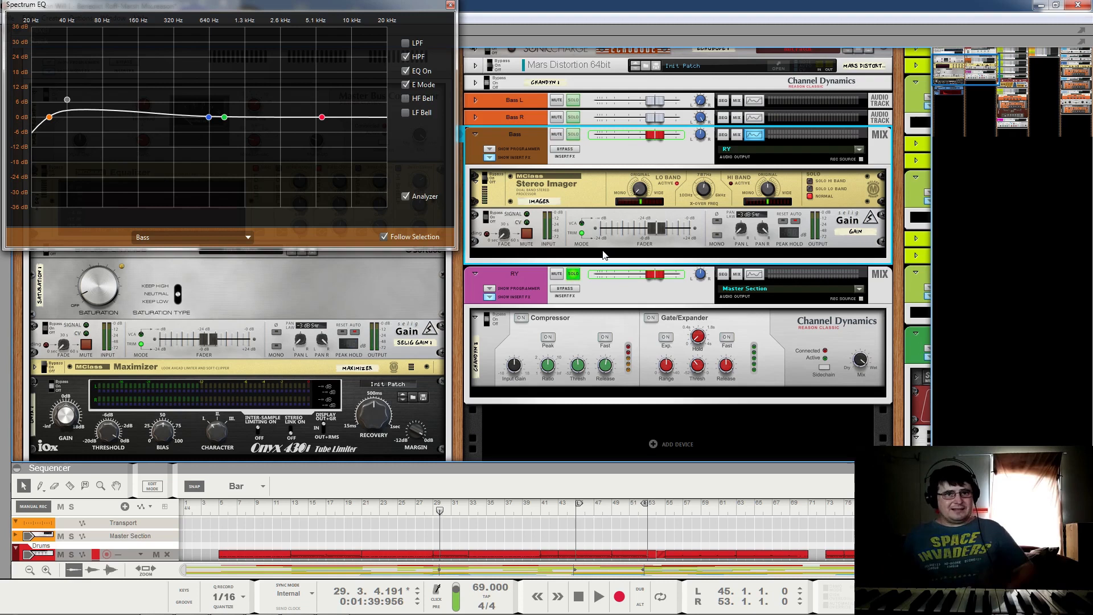
scroll(520, 238, up, 3)
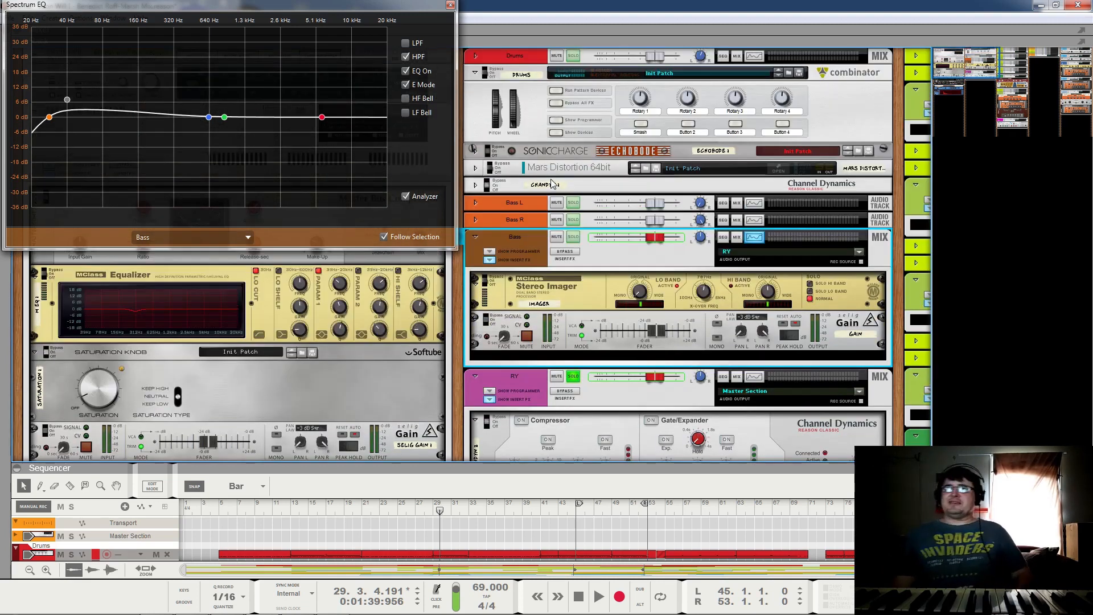
Step: Show the Drums channel's EQ, try its high-frequency band at 22 kHz with 20 dB gain, and undo the change
click(519, 60)
mouse_move(97, 111)
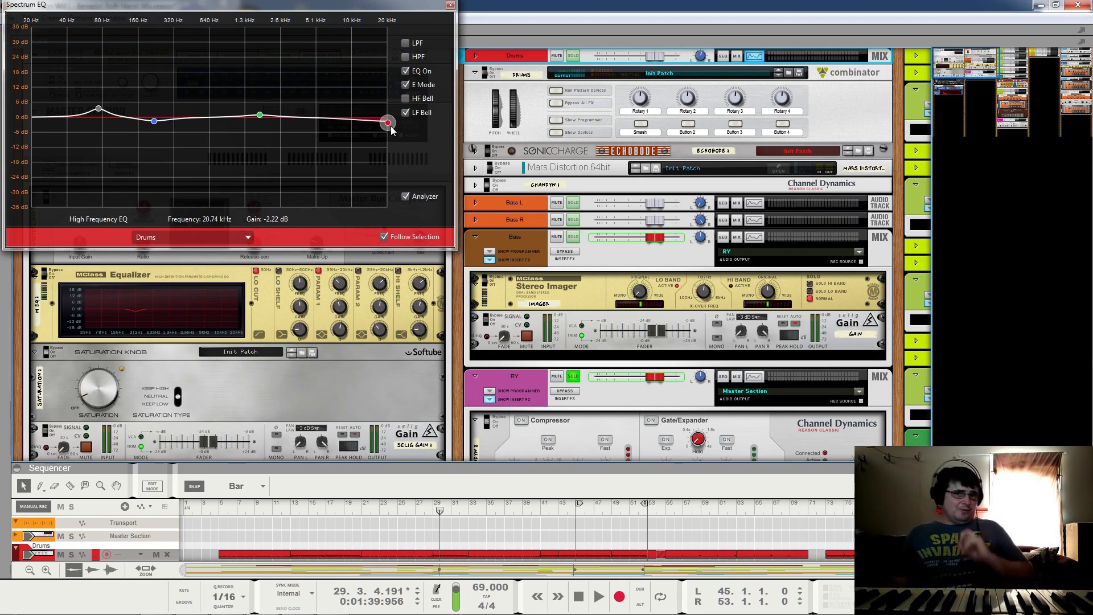
drag(392, 131, 423, 5)
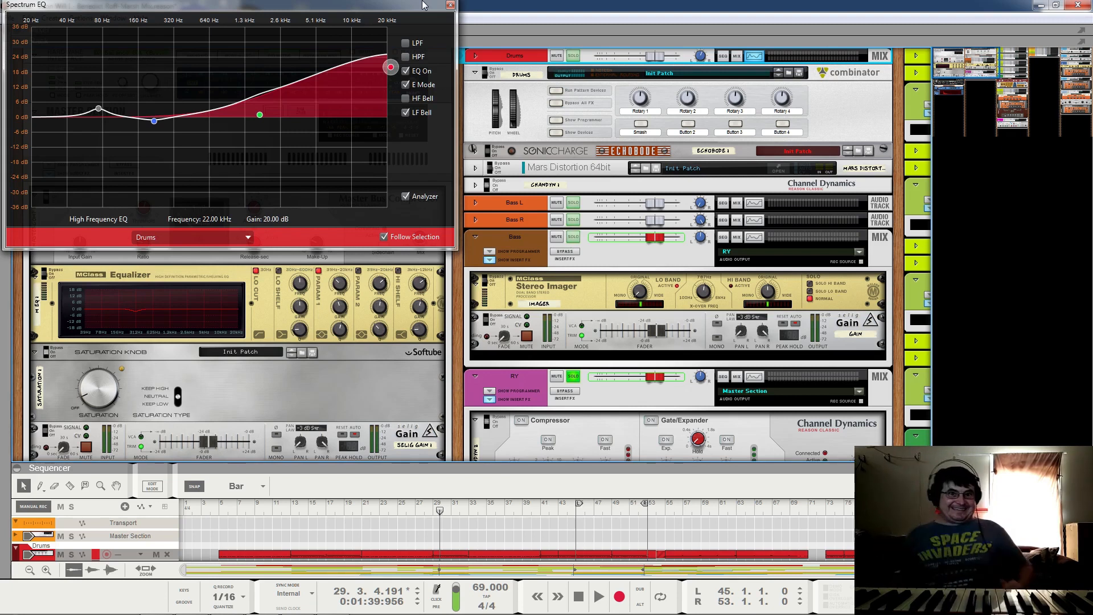
key(ctrl+z)
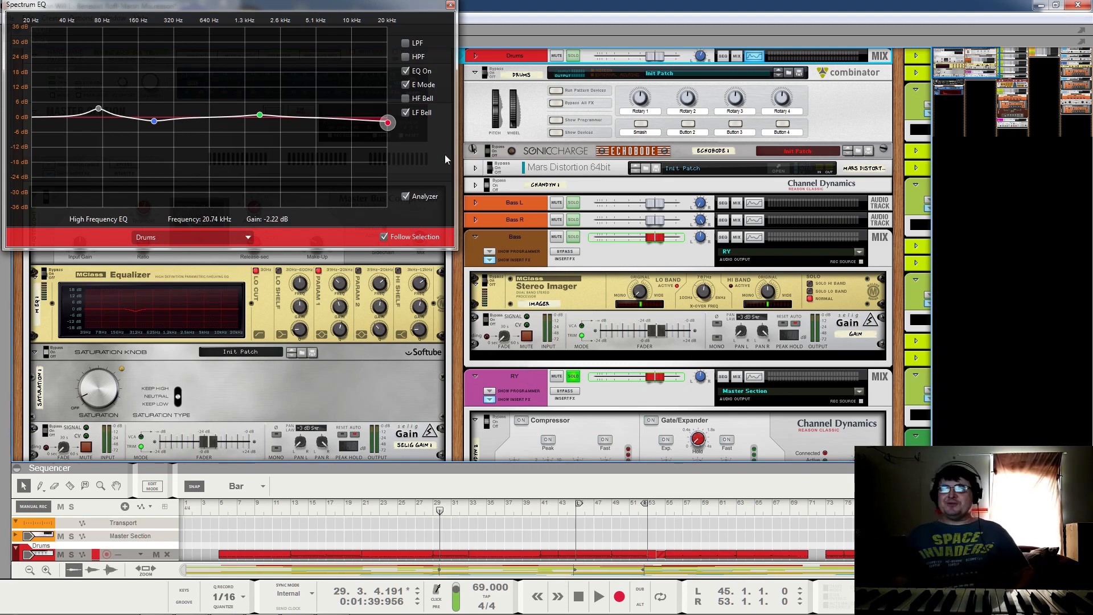
Step: Resume playback and examine the Bass channel's low-frequency and low-mid EQ bands against its spectrum
scroll(517, 380, down, 3)
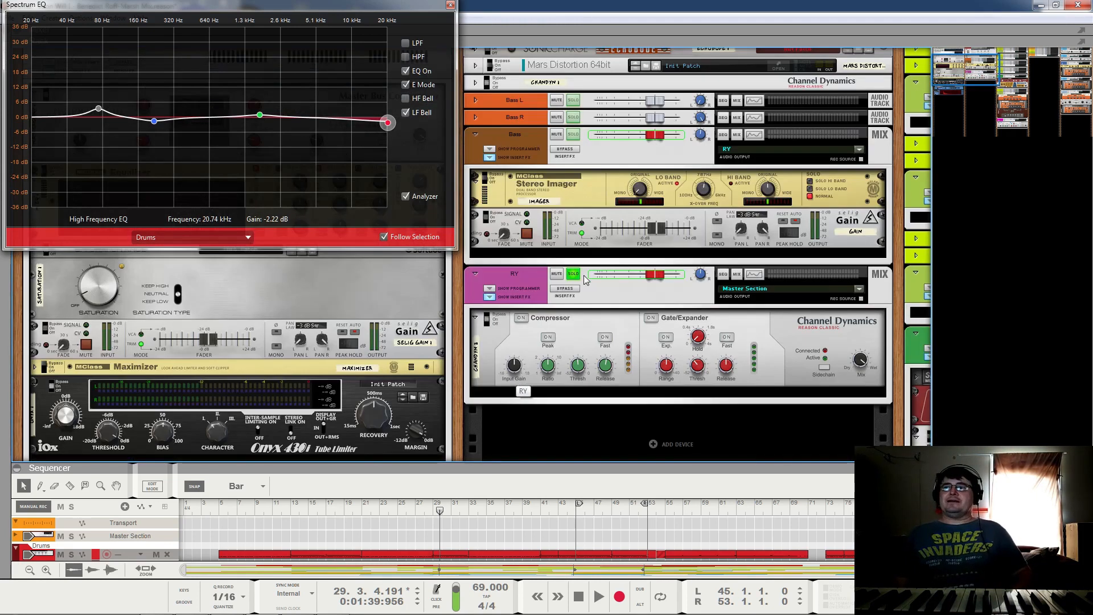
key(space)
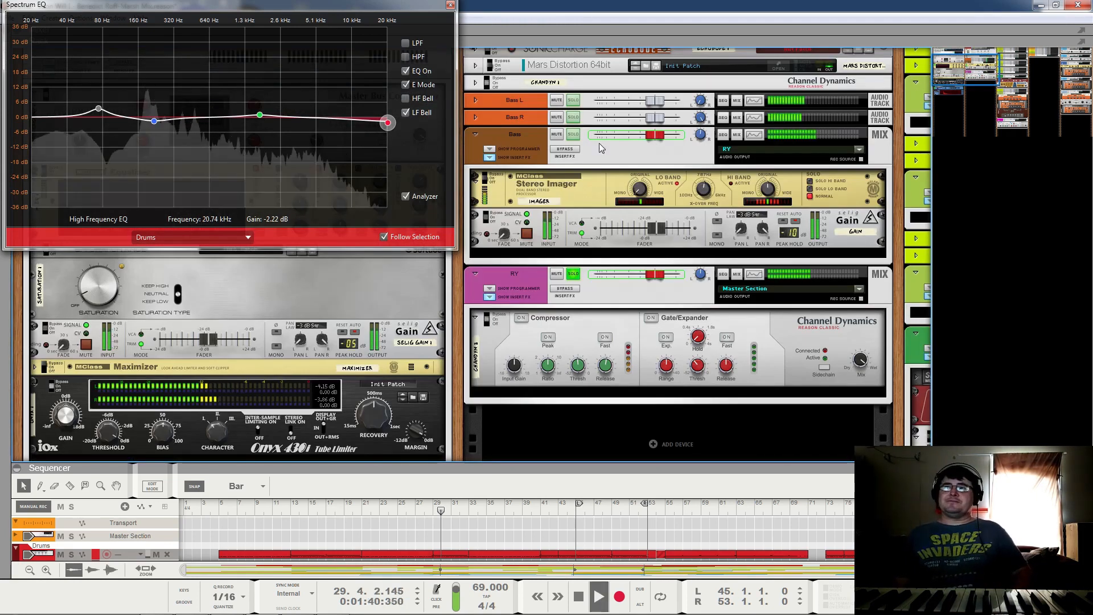
click(514, 136)
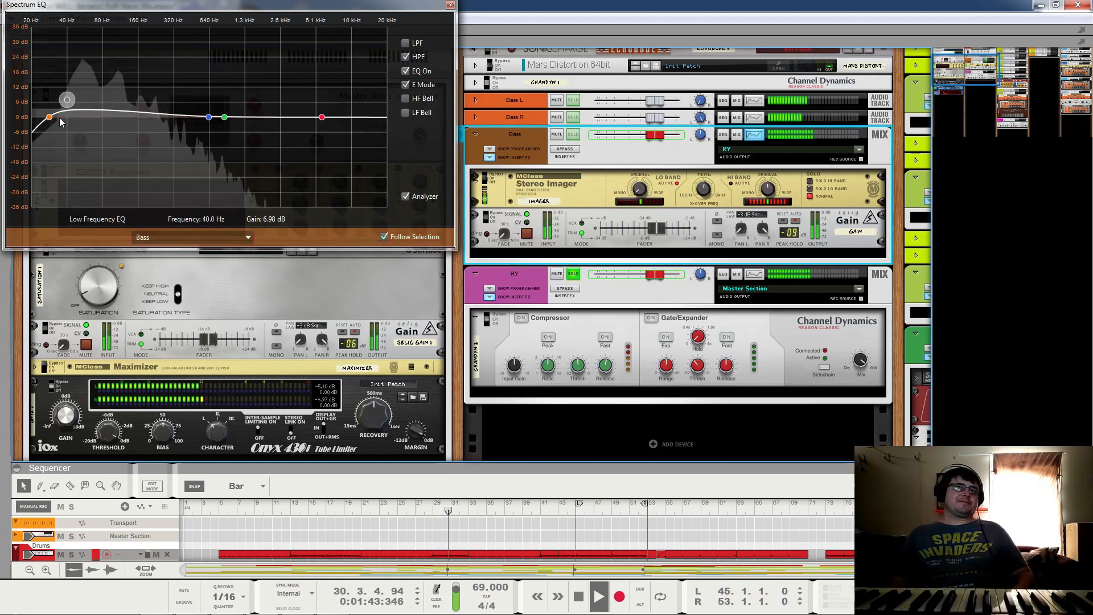
key(space)
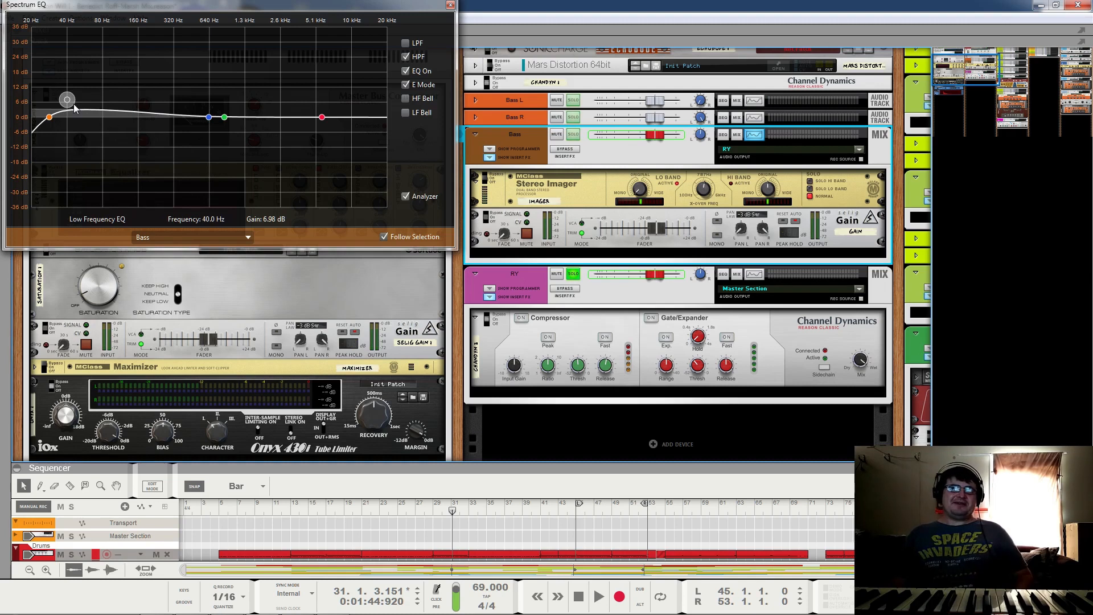
key(space)
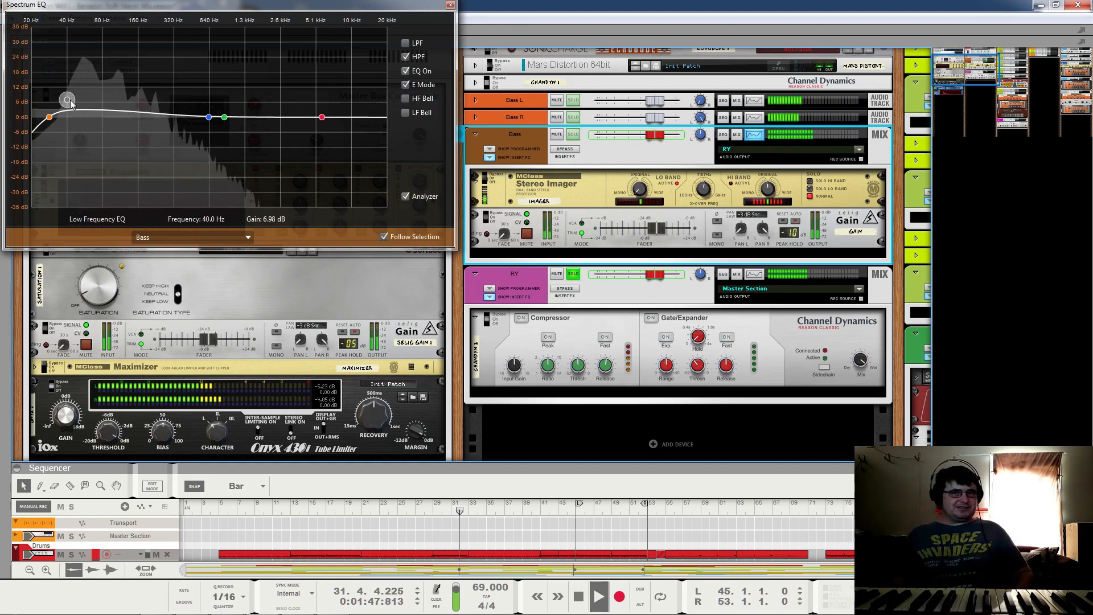
click(209, 116)
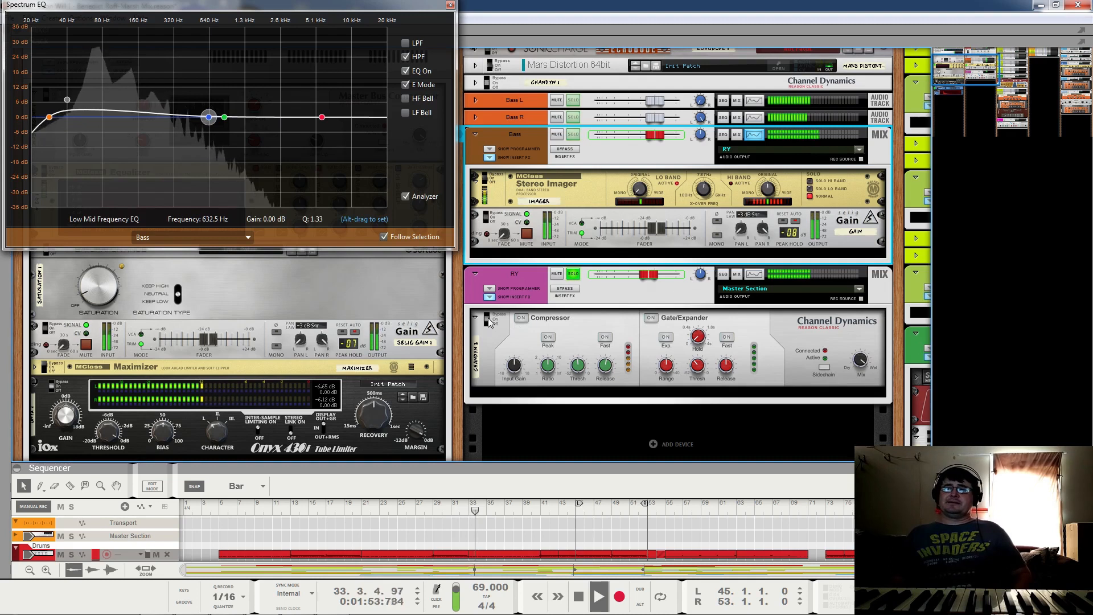
Step: Switch on the Compressor in the RY channel's Channel Dynamics and compare the sound using the device's bypass
click(522, 319)
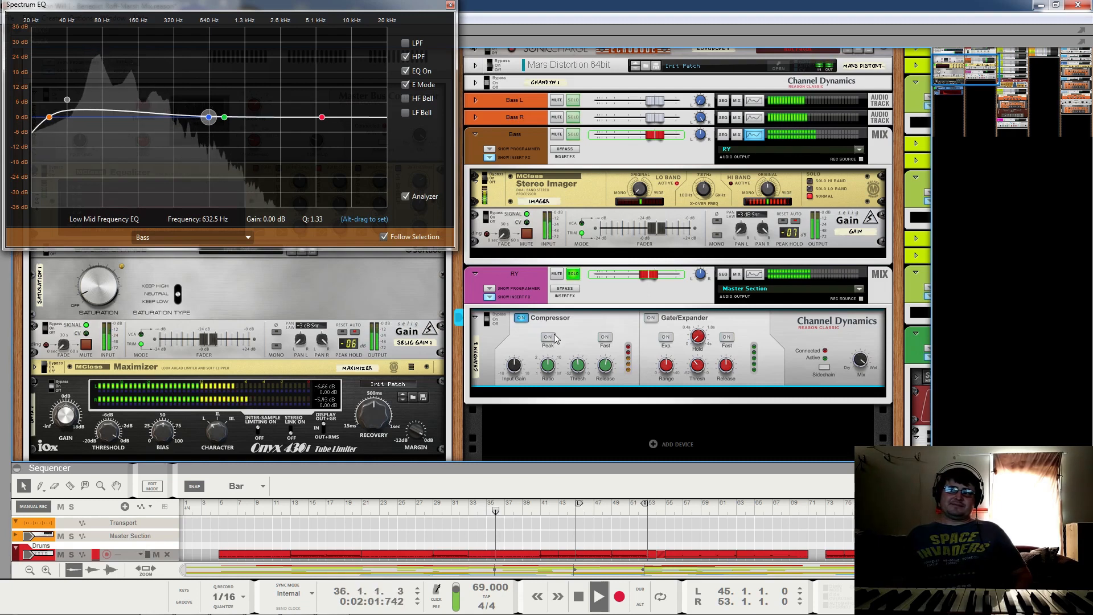
click(501, 325)
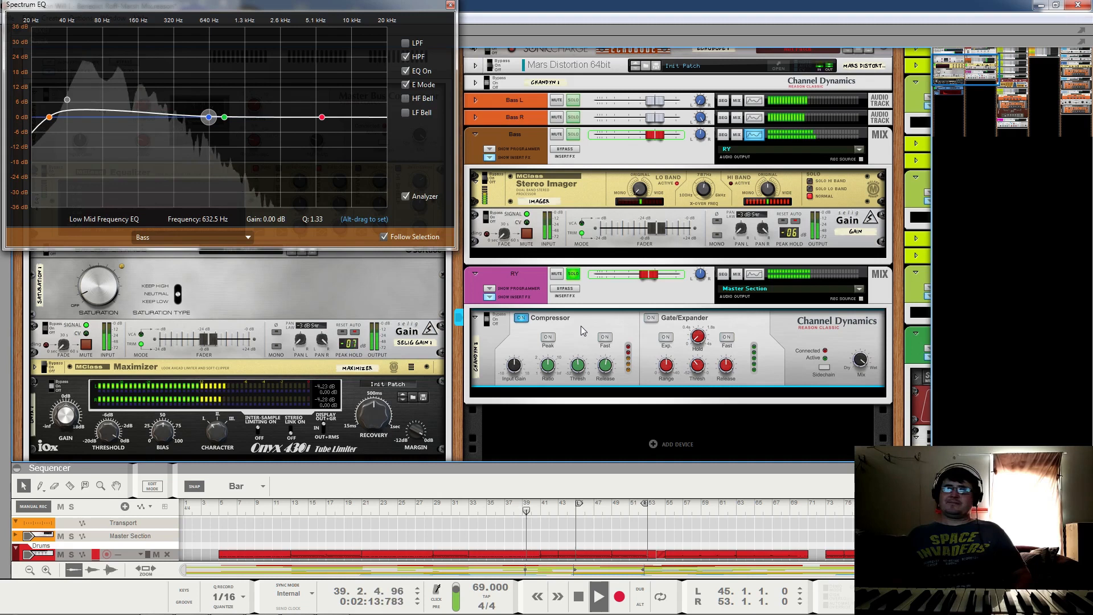
Step: Turn off the RY channel's solo, play the full mix briefly, and stop playback
key(space)
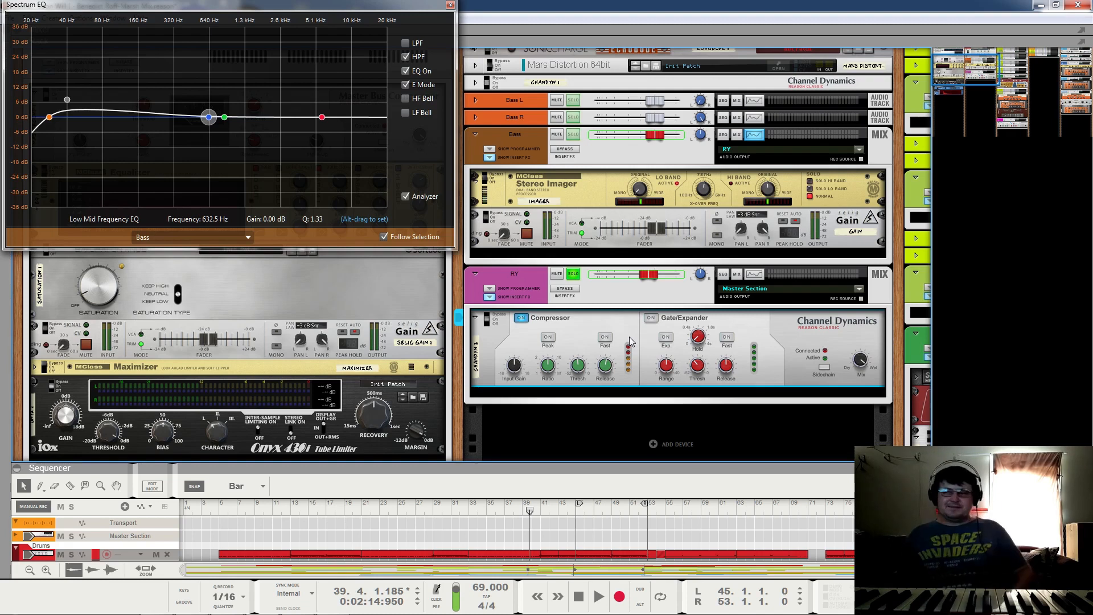
click(573, 273)
key(space)
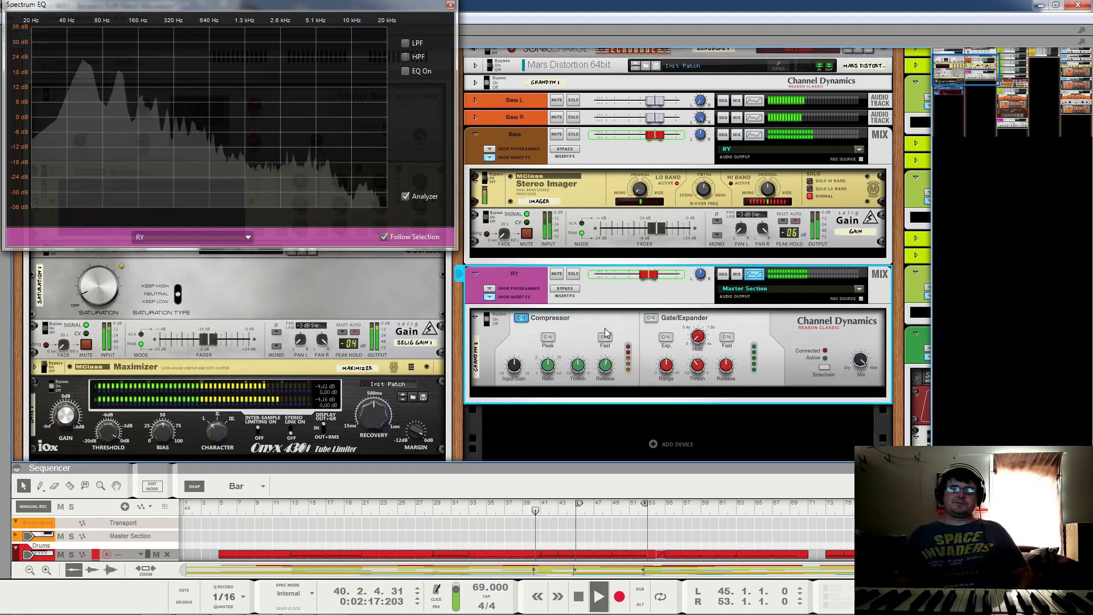
key(space)
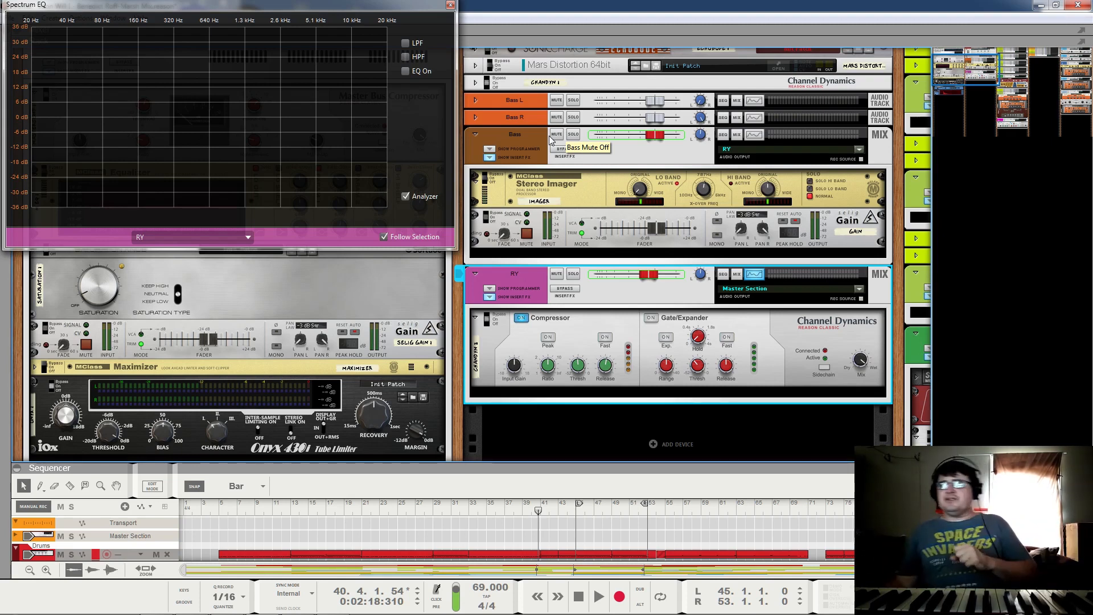
Step: Show the Guitars channel's EQ and examine its low, low-mid and high-frequency bands
drag(940, 73, 971, 130)
click(533, 226)
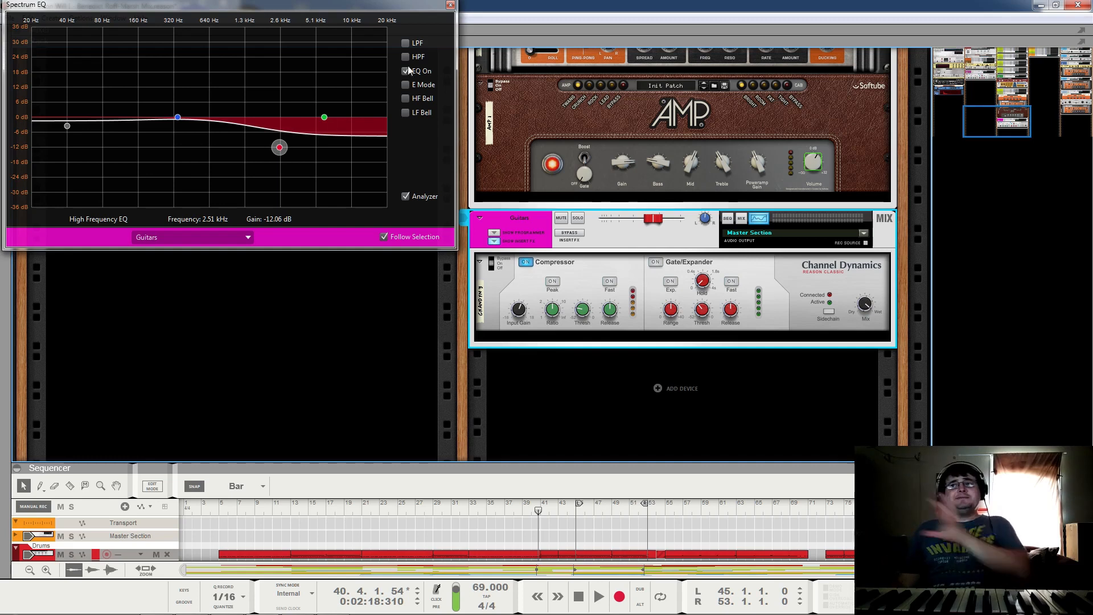
click(68, 127)
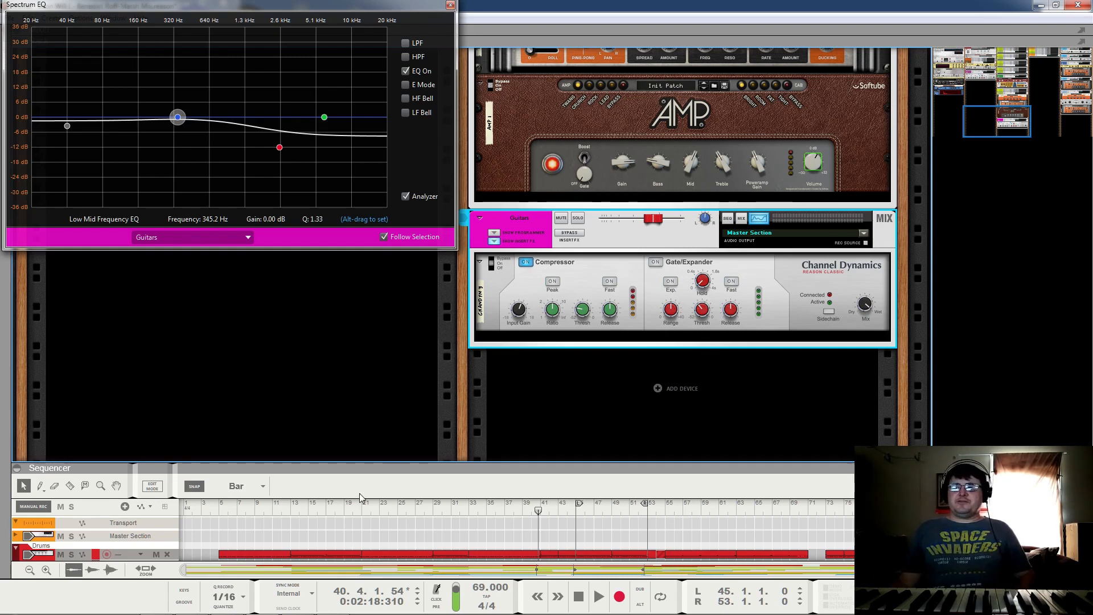
Step: Play the song from bar 15 and from bar 23 to compare the guitars with the channel EQ off and on
click(311, 505)
key(space)
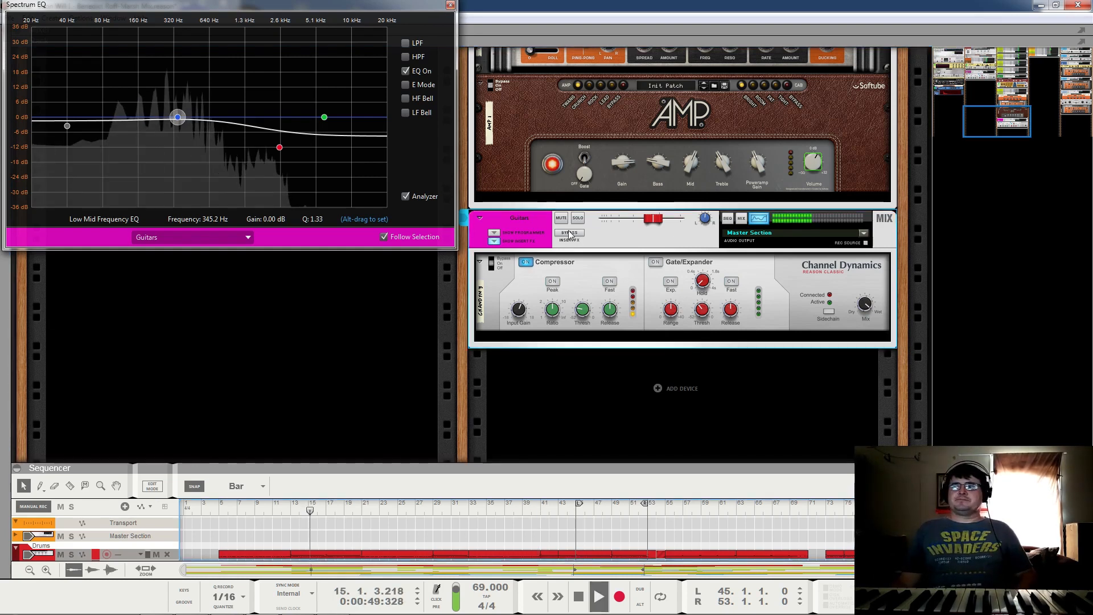
click(406, 70)
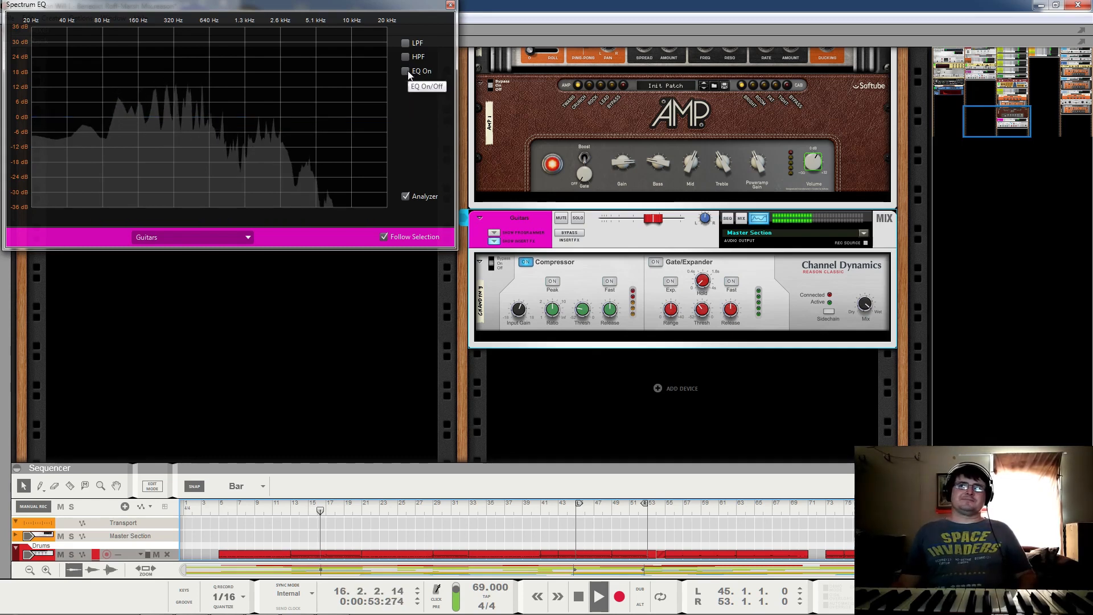
click(380, 511)
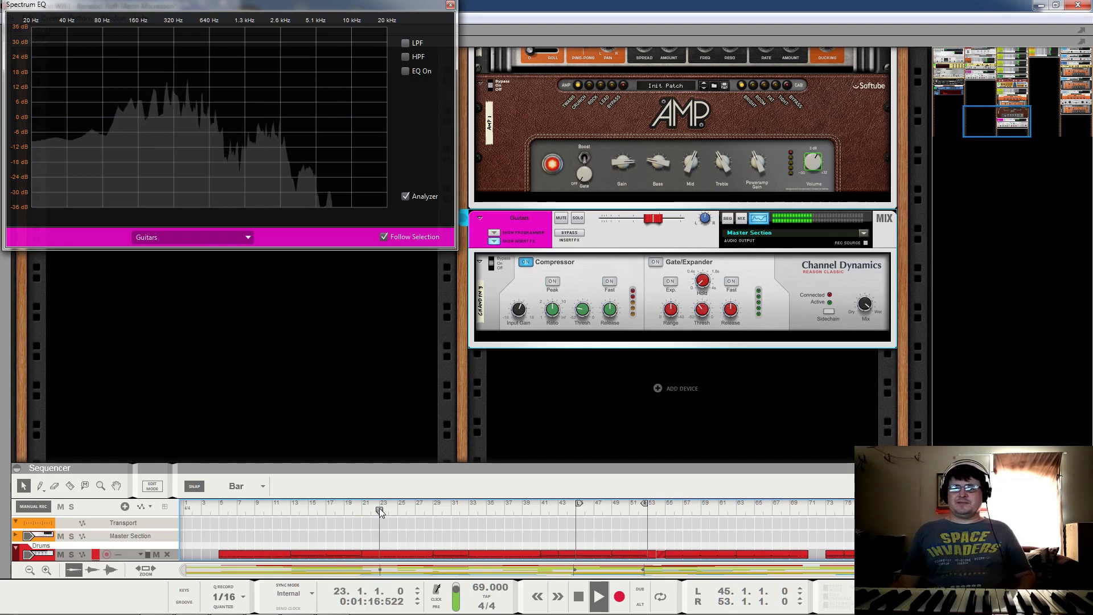
click(406, 72)
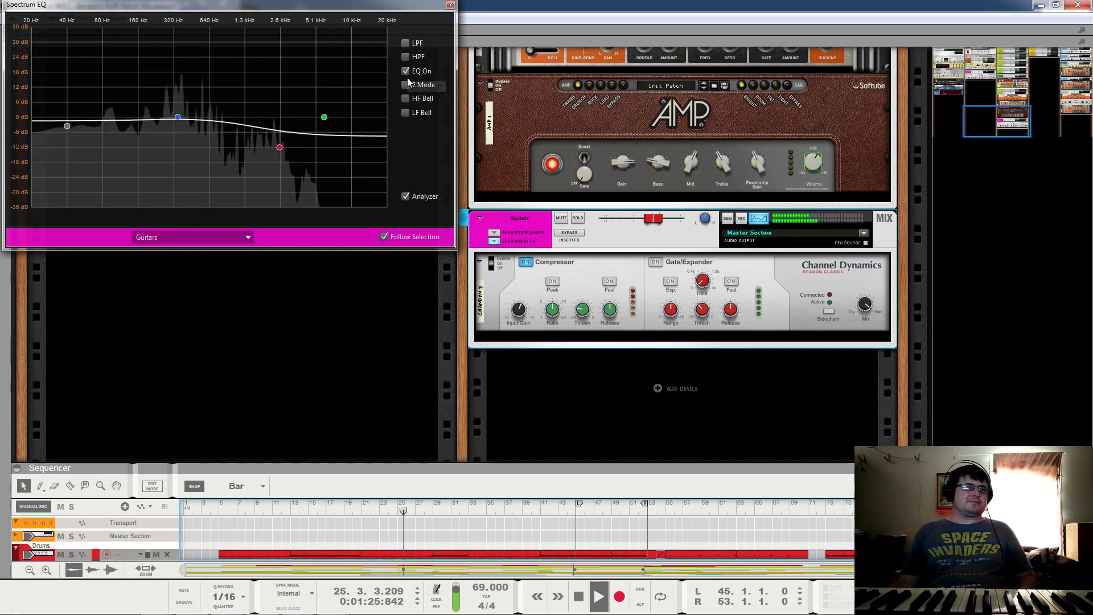
key(space)
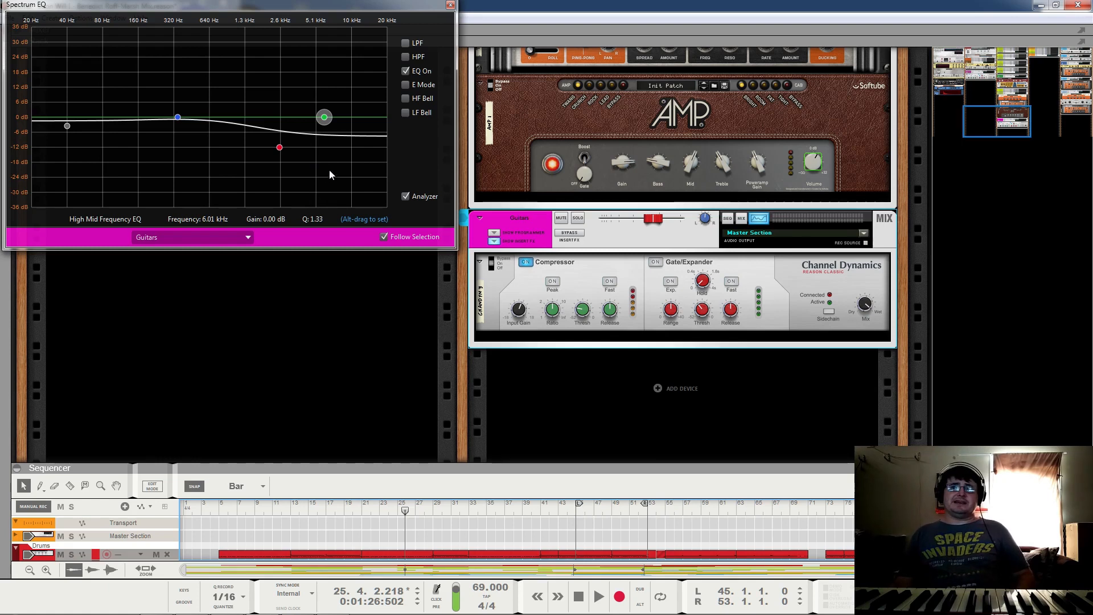
Step: Try a low-pass filter on the Guitars channel, raising its cutoff from 3.54 kHz during playback, and switch the filter off
click(407, 43)
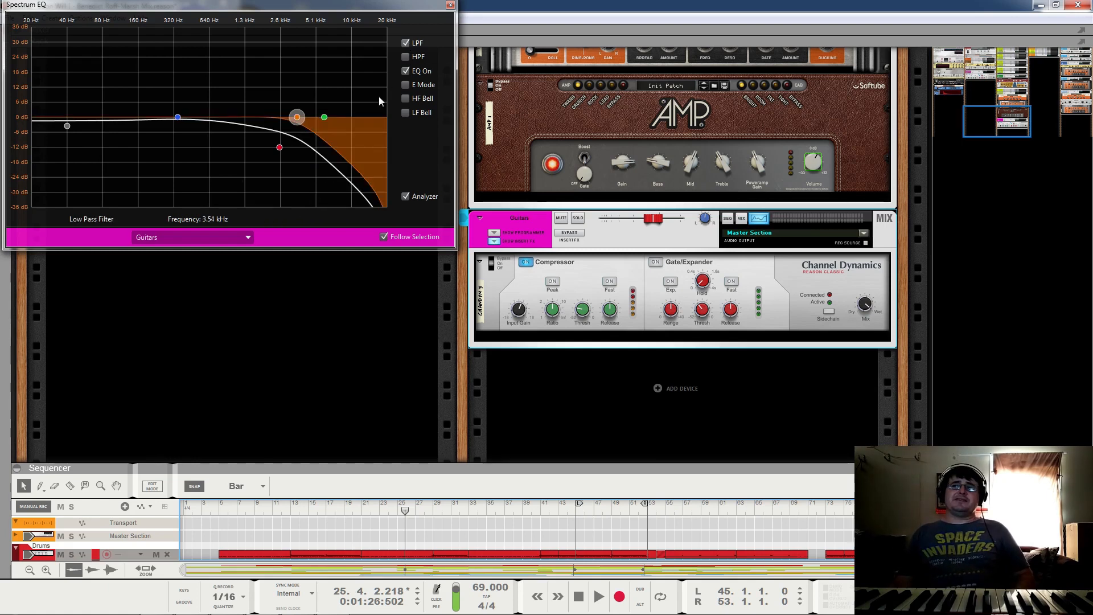
key(space)
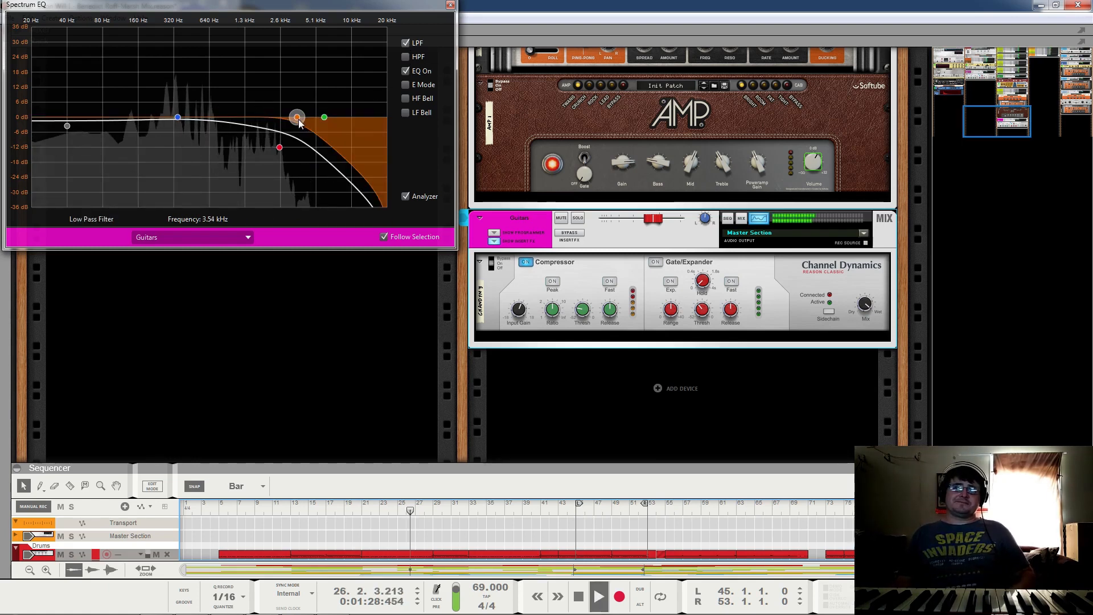
drag(299, 122, 318, 123)
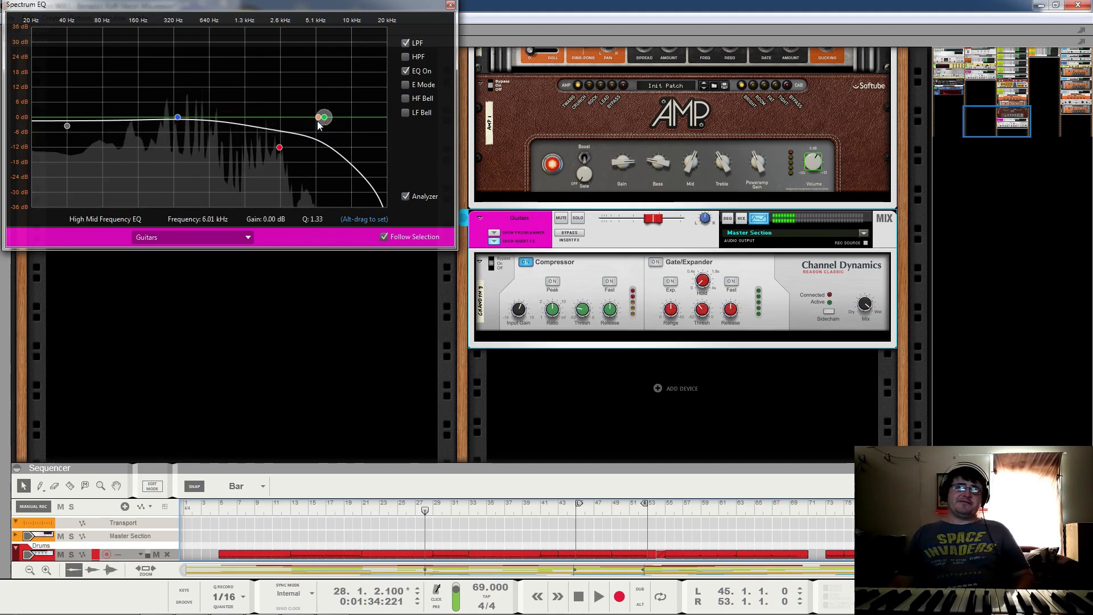
click(405, 43)
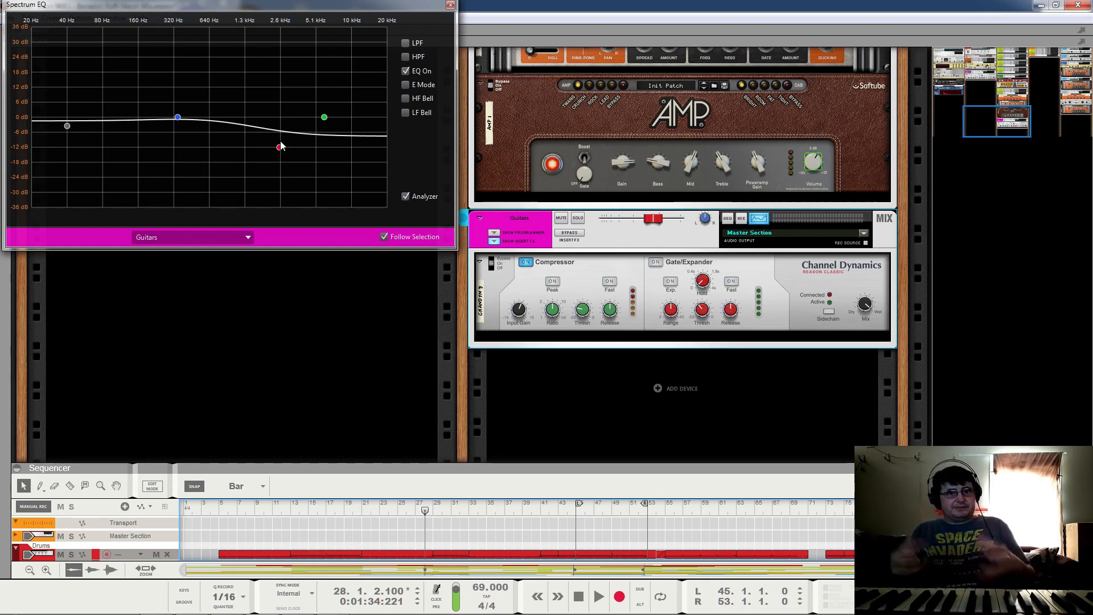
Step: Show the settings of the Guitars EQ's high-frequency band and close the Spectrum EQ
click(279, 147)
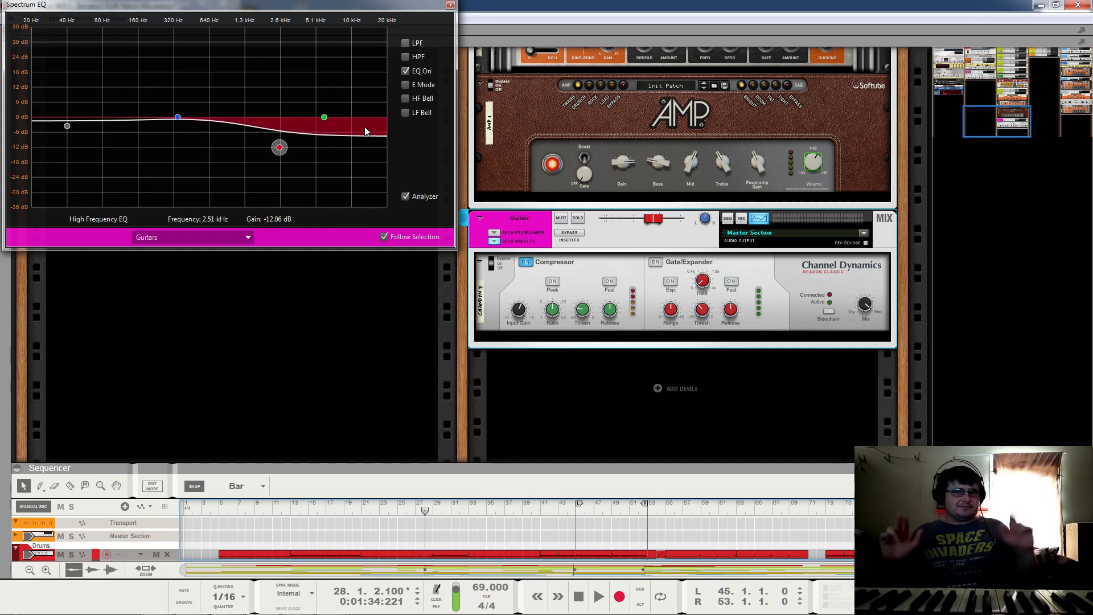
click(450, 4)
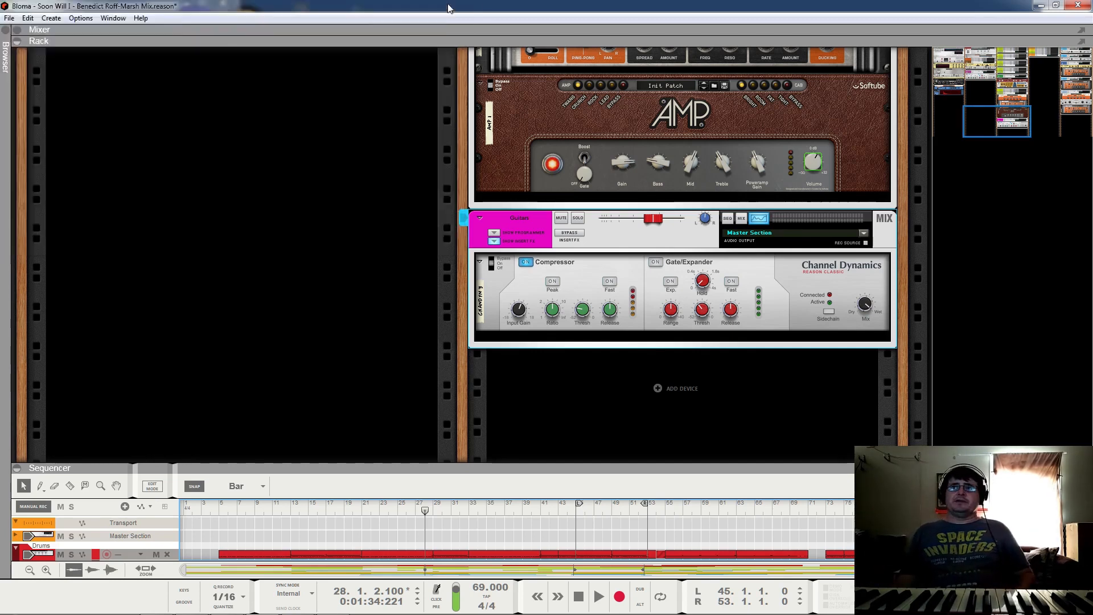
Step: Play the song from bar 7 and from bar 21 while viewing the bass, RY and guitar channels, and stop playback
scroll(488, 378, up, 8)
scroll(343, 316, up, 5)
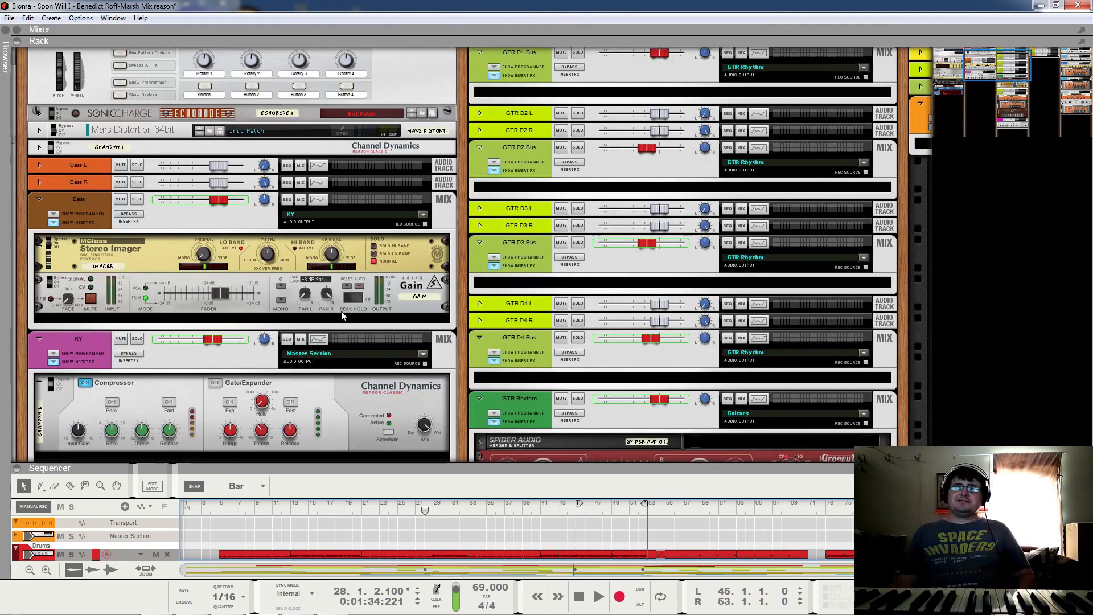
click(239, 511)
key(space)
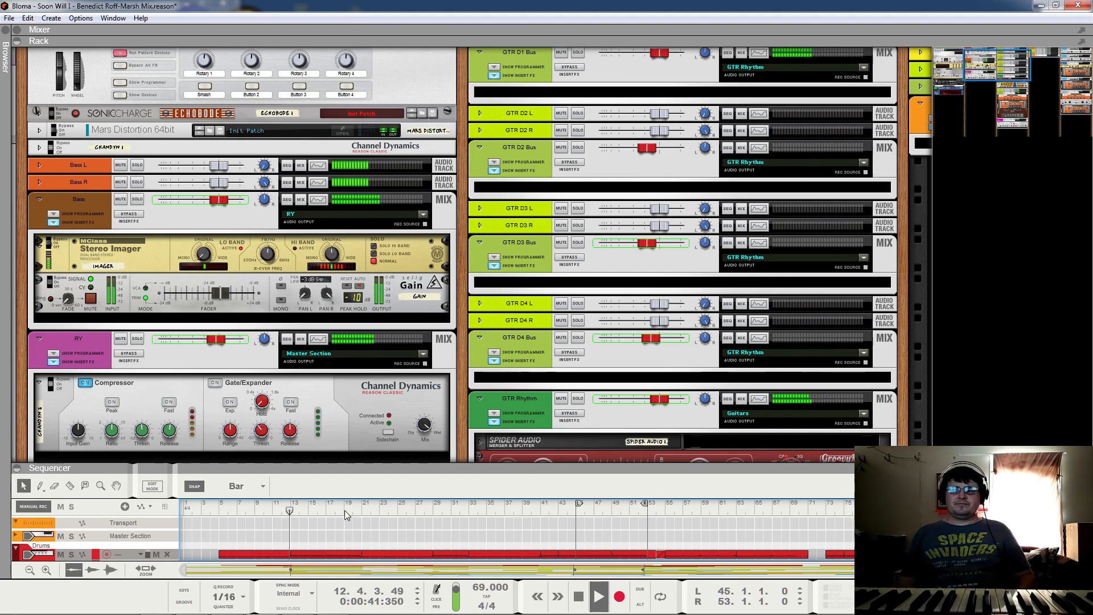
click(365, 509)
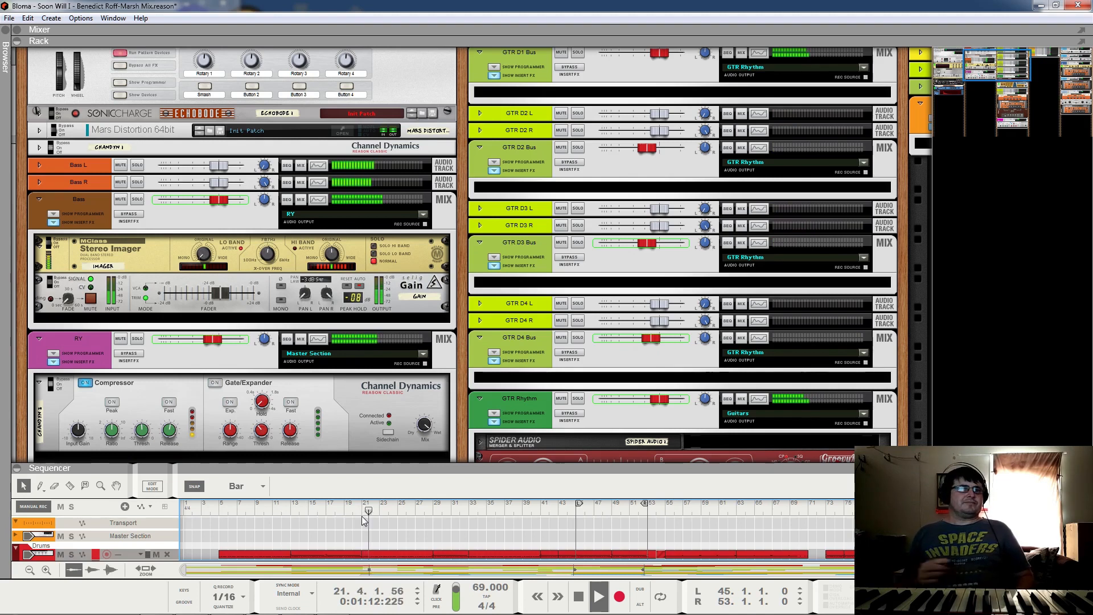
key(space)
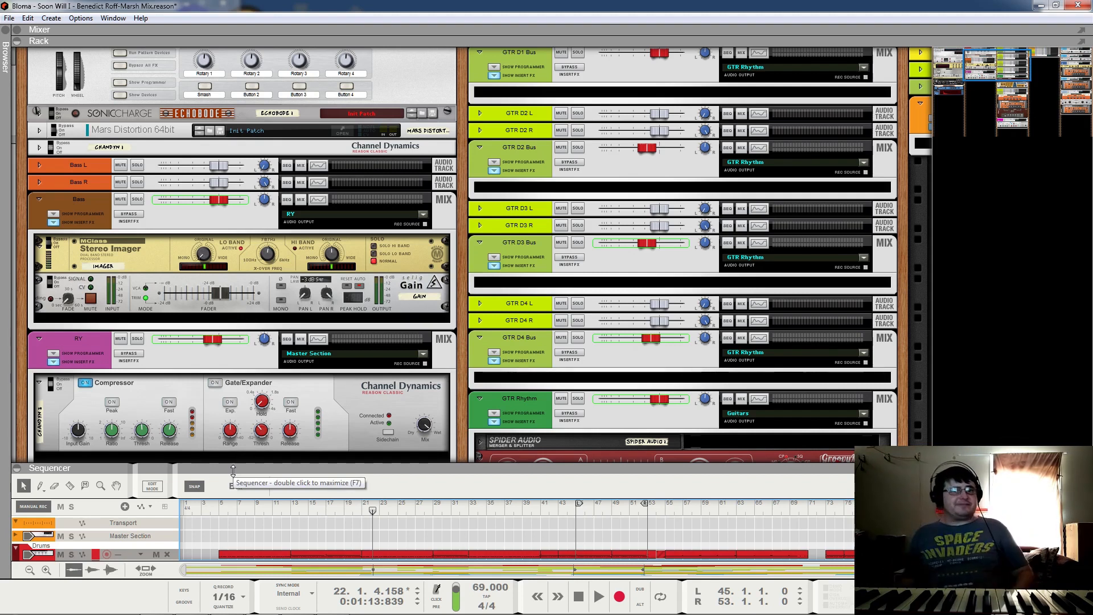
key(space)
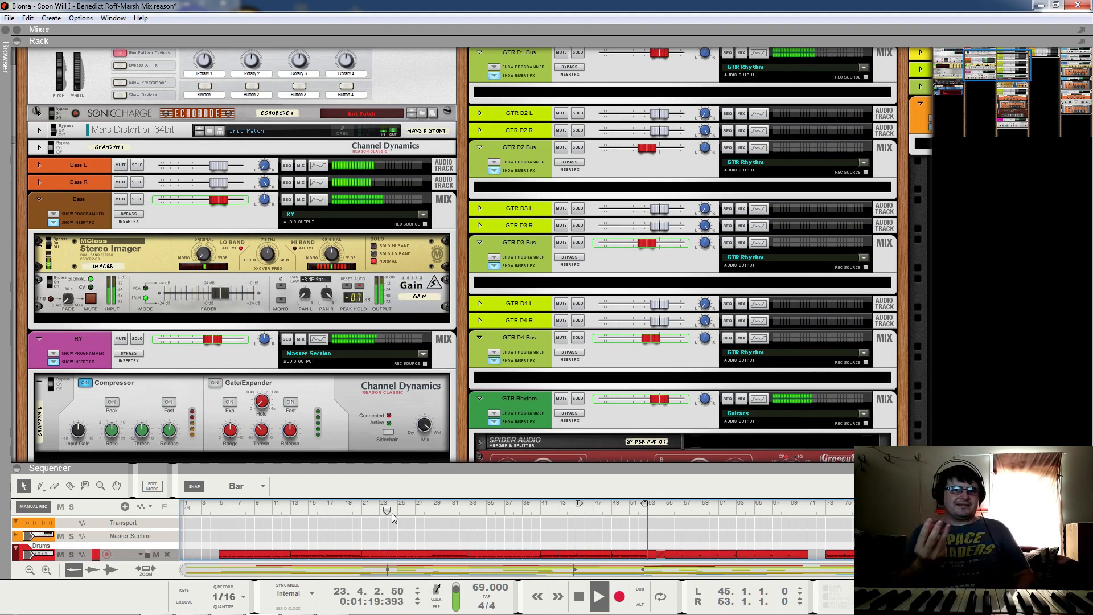
key(space)
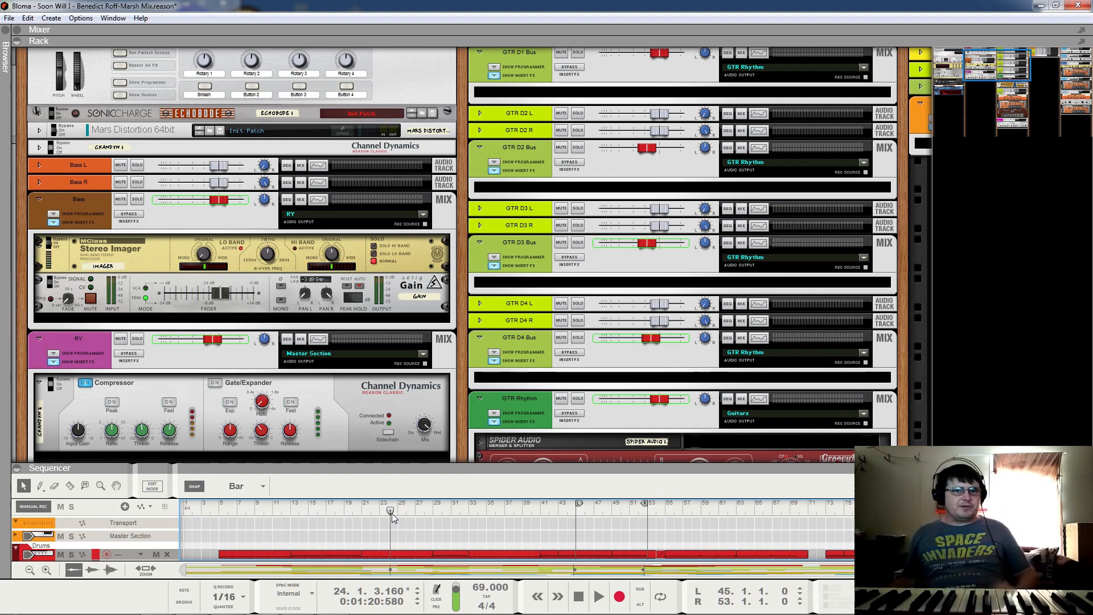
Step: Play the song from bar 29 while examining the Master Section's insert effects, and stop playback
scroll(752, 348, up, 1)
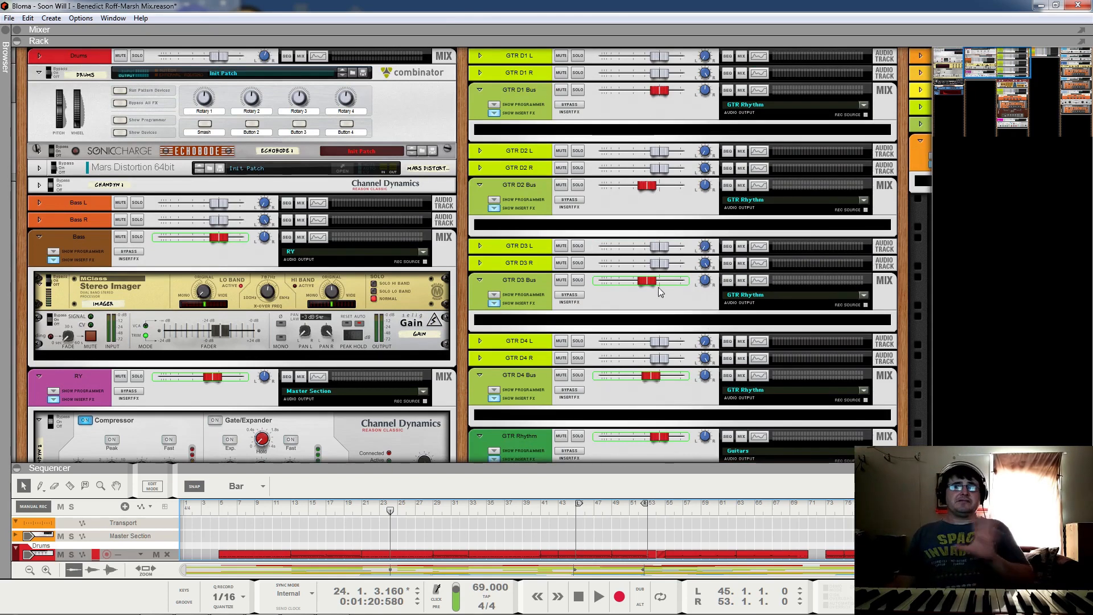
drag(1008, 66, 961, 55)
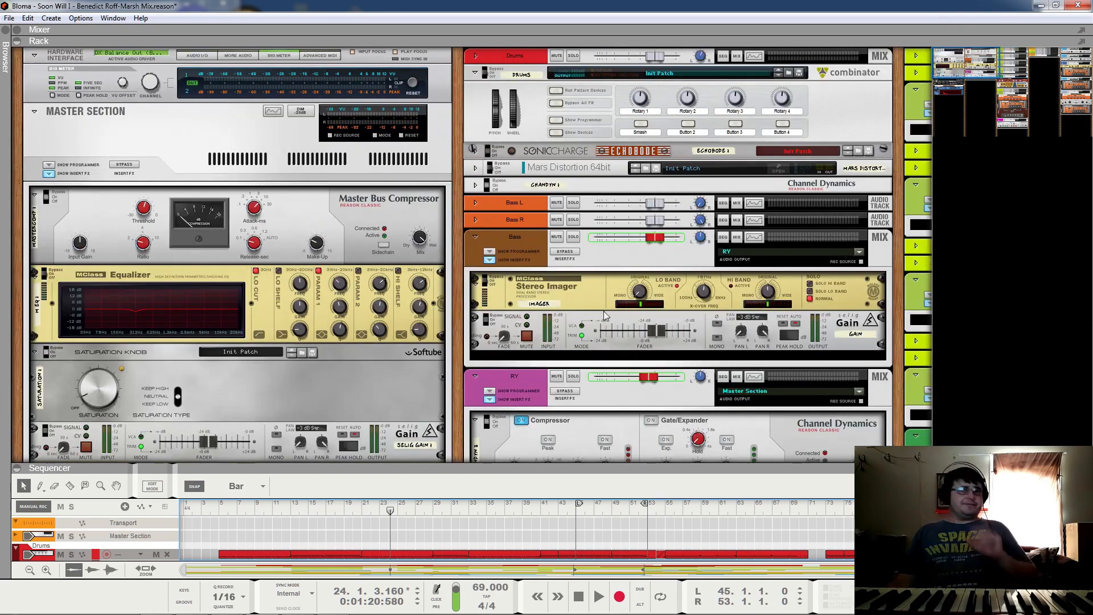
scroll(544, 513, down, 5)
click(433, 506)
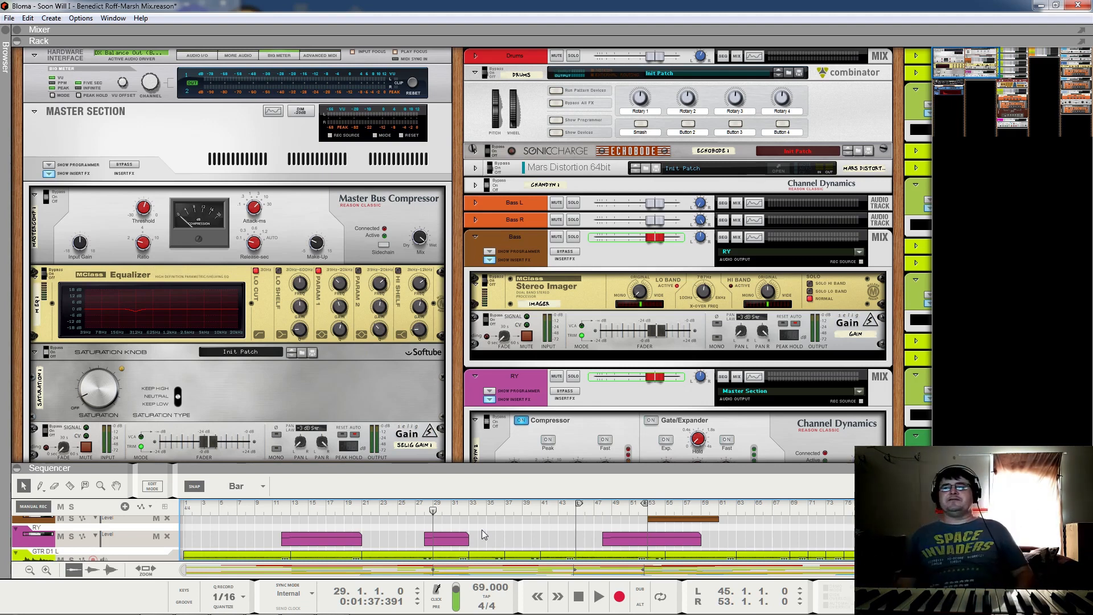
key(space)
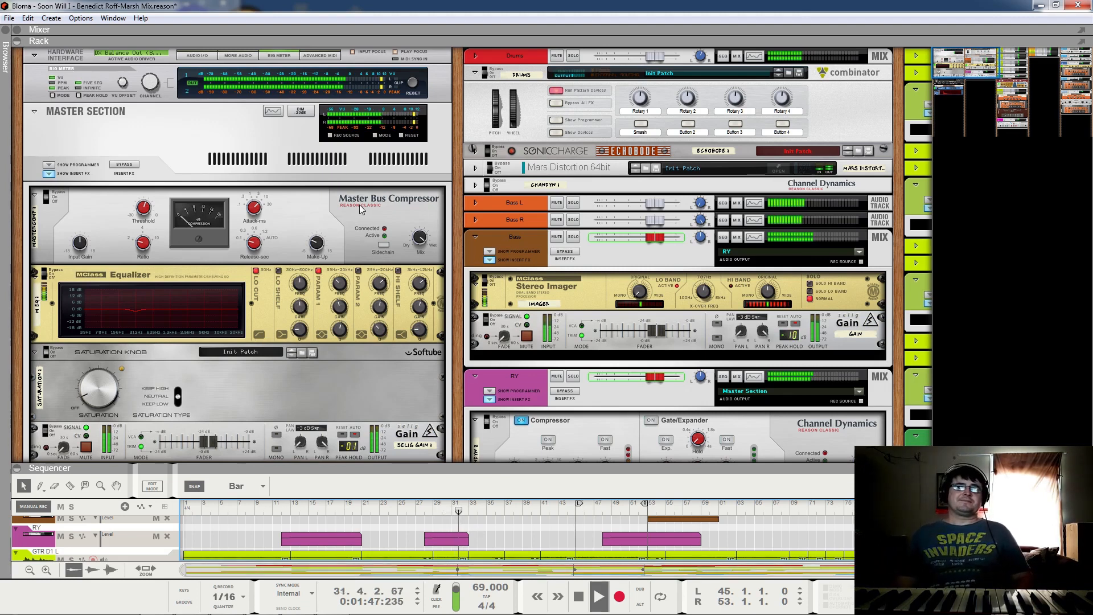
scroll(360, 204, down, 3)
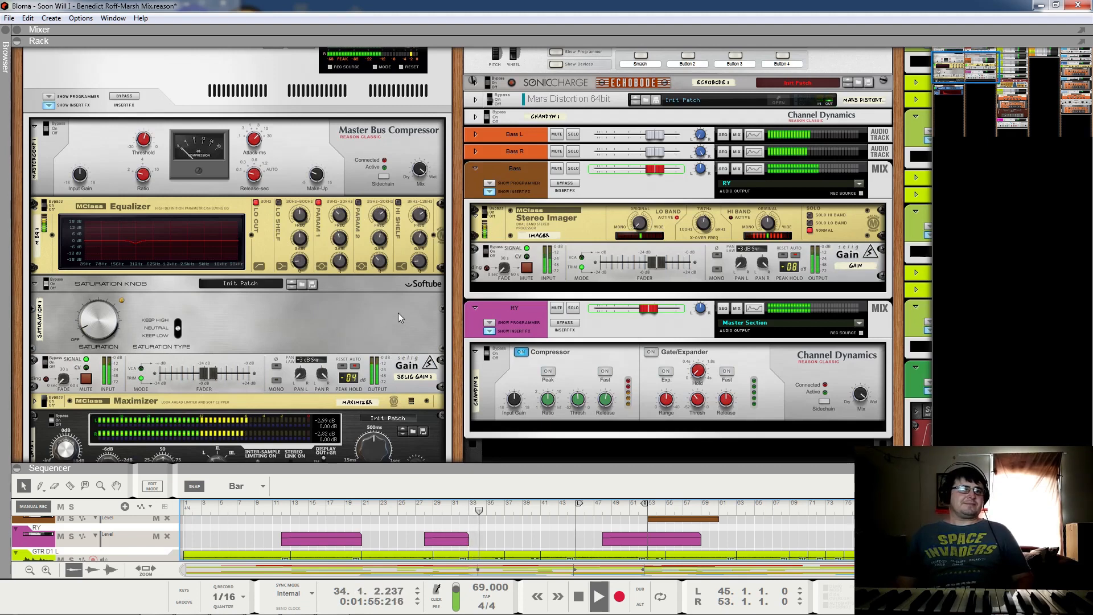
key(space)
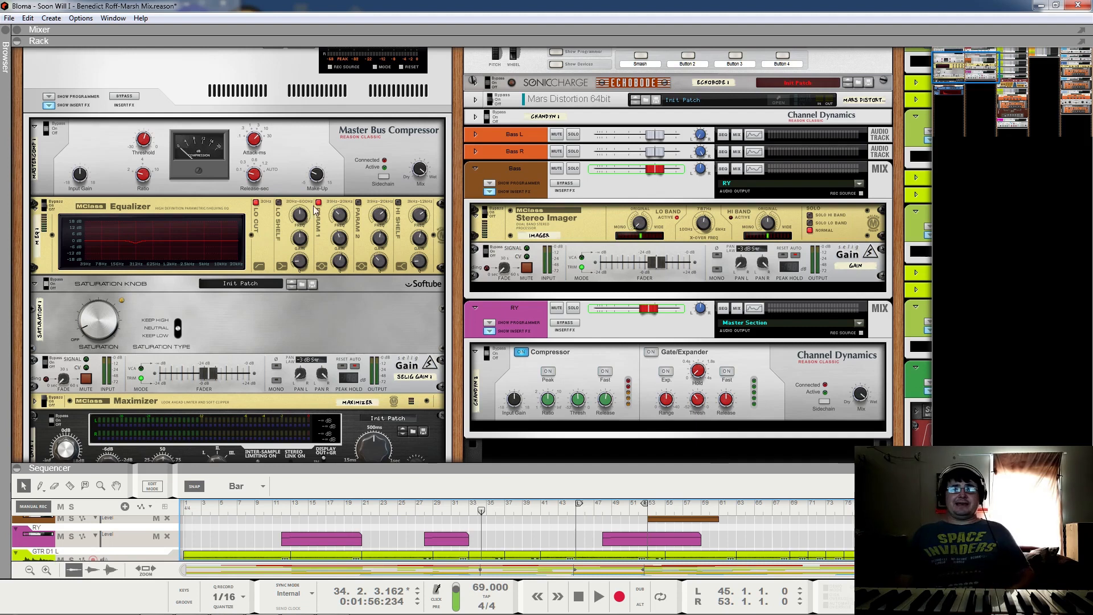
Step: Compare the mix with the Master Section's MClass Equalizer Hi Shelf band on and off during playback
scroll(316, 206, down, 1)
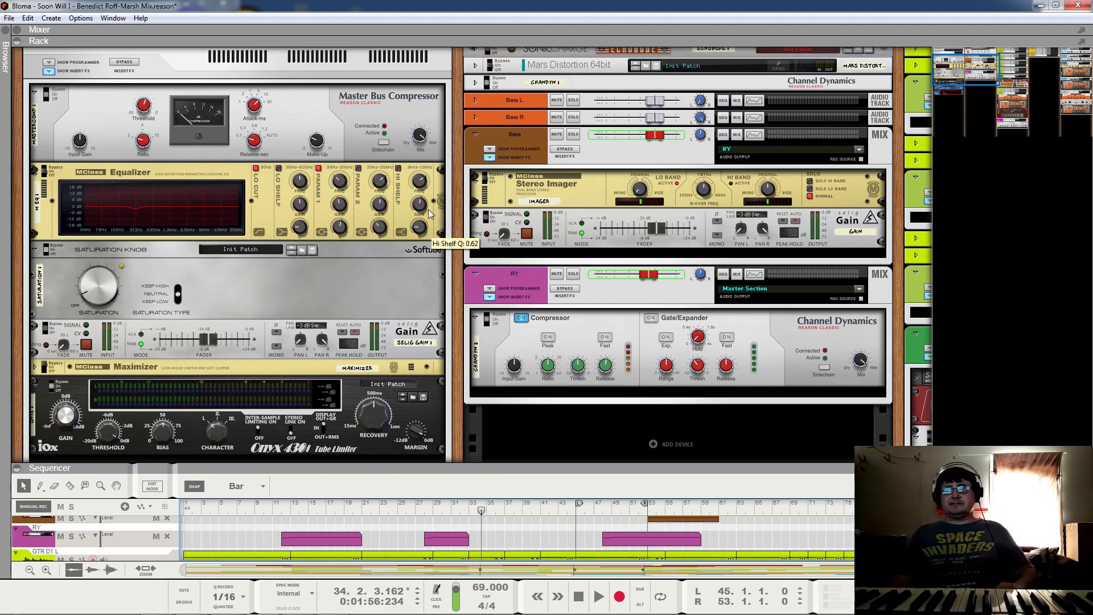
click(399, 168)
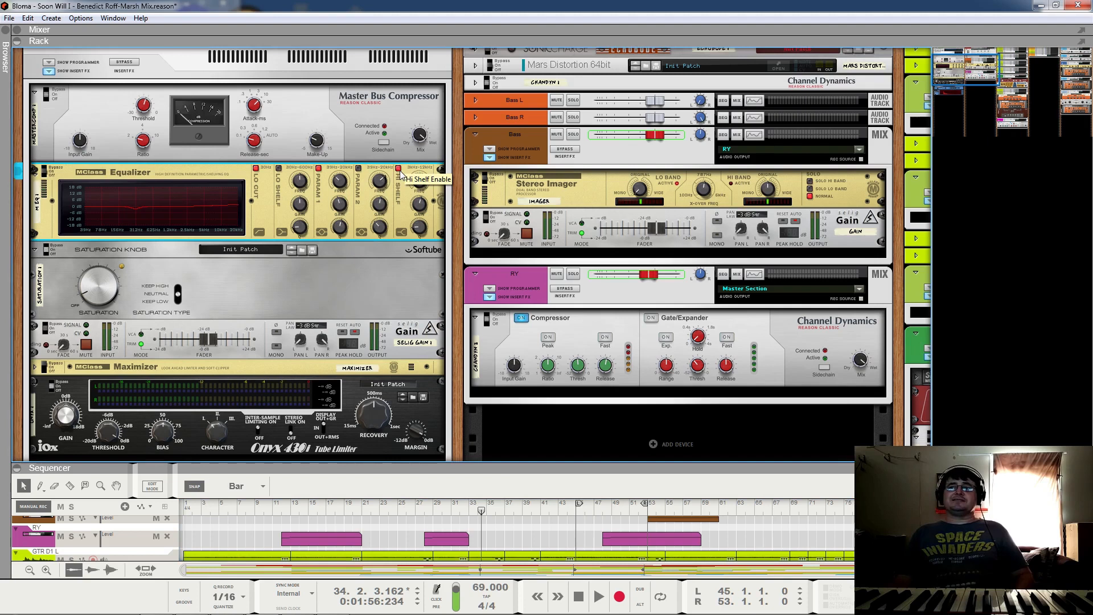
key(space)
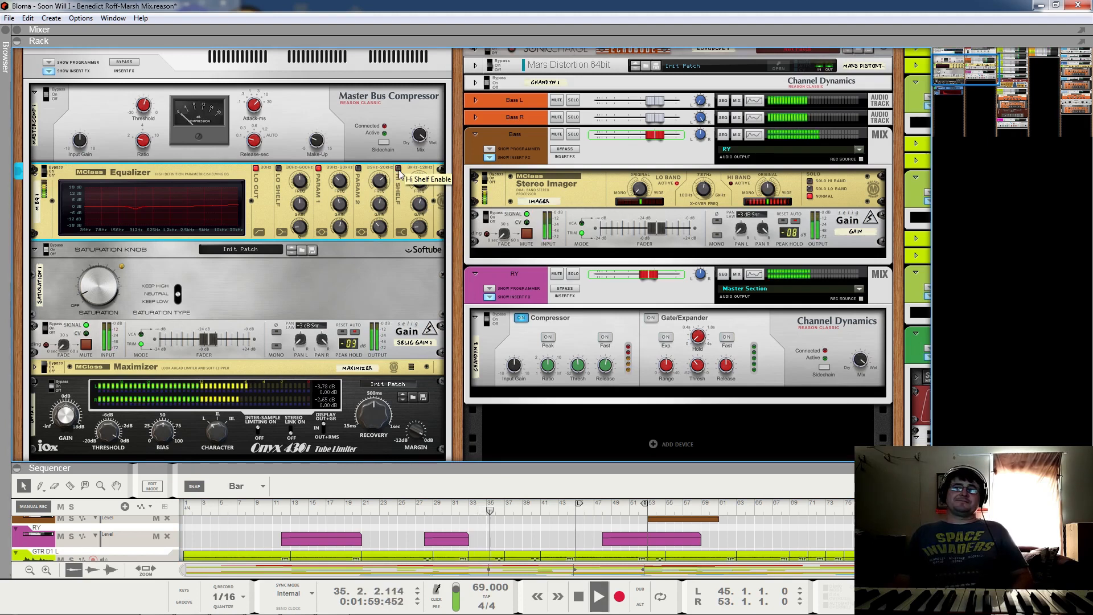
key(space)
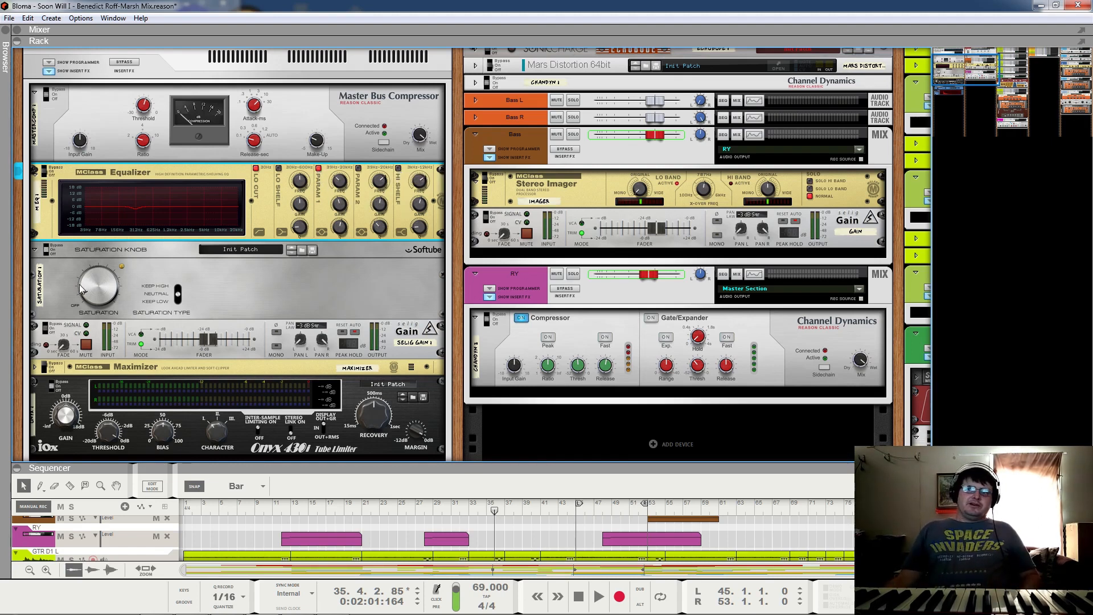
Step: Play the mix to compare the sound using the master Saturation Knob's bypass, and stop playback
click(48, 251)
key(space)
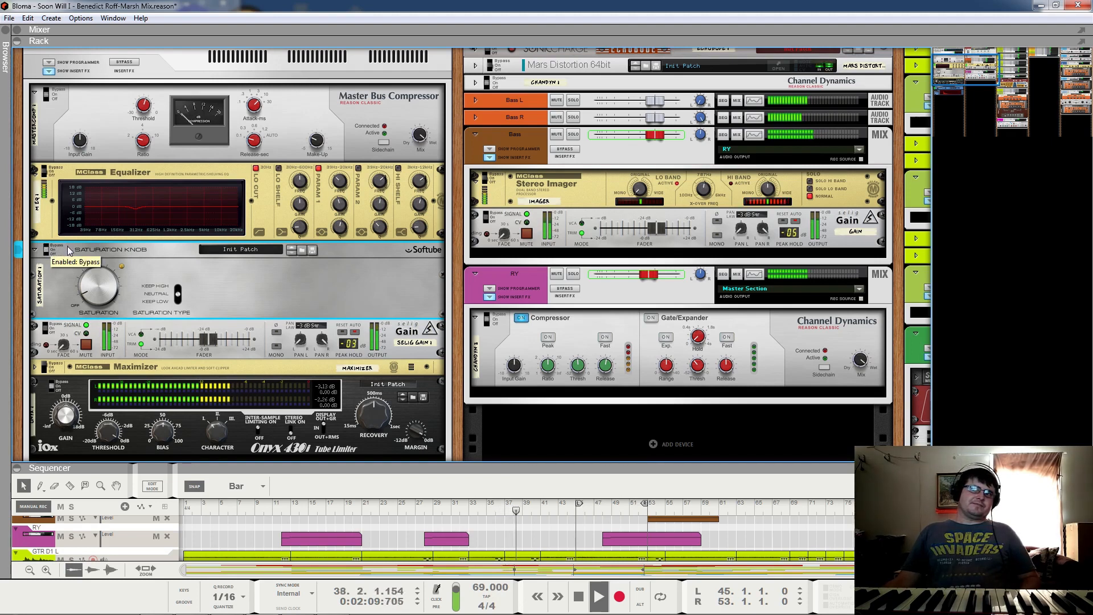
key(space)
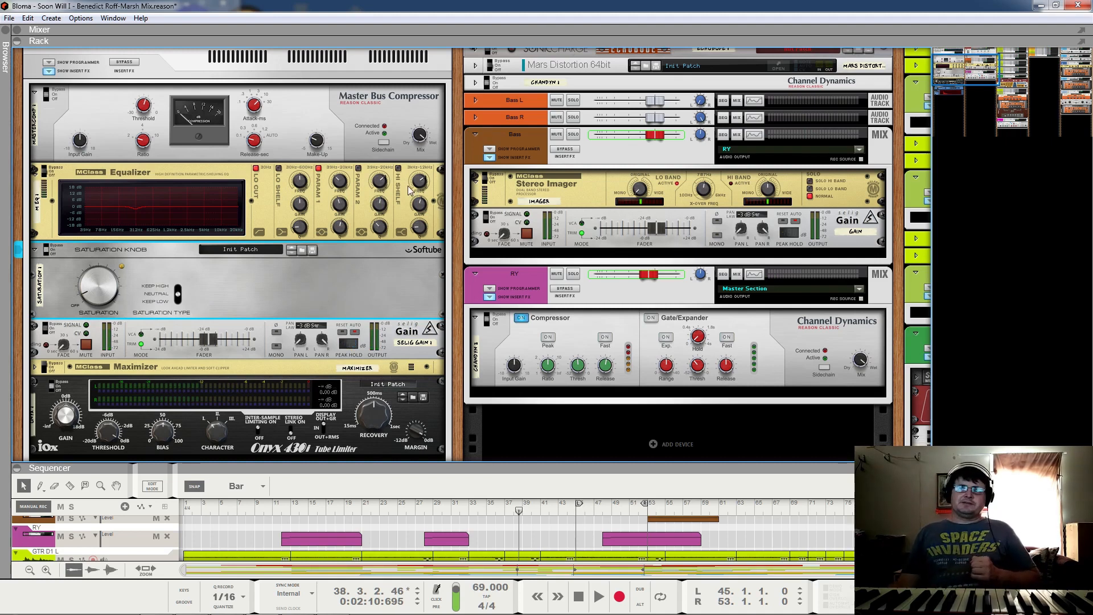
Step: Switch on the Hi Shelf band of the Master Section's MClass Equalizer
click(399, 169)
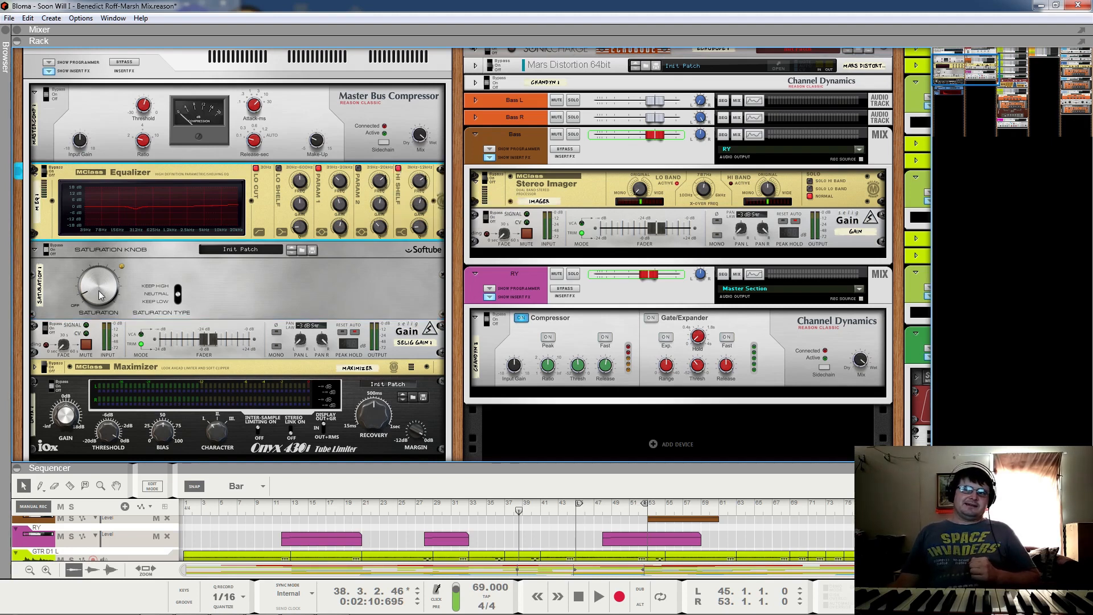
Step: Compare the mix during playback with the master Saturation Knob and the MClass Equalizer's Hi Shelf band on and off, and stop playback
click(46, 251)
key(space)
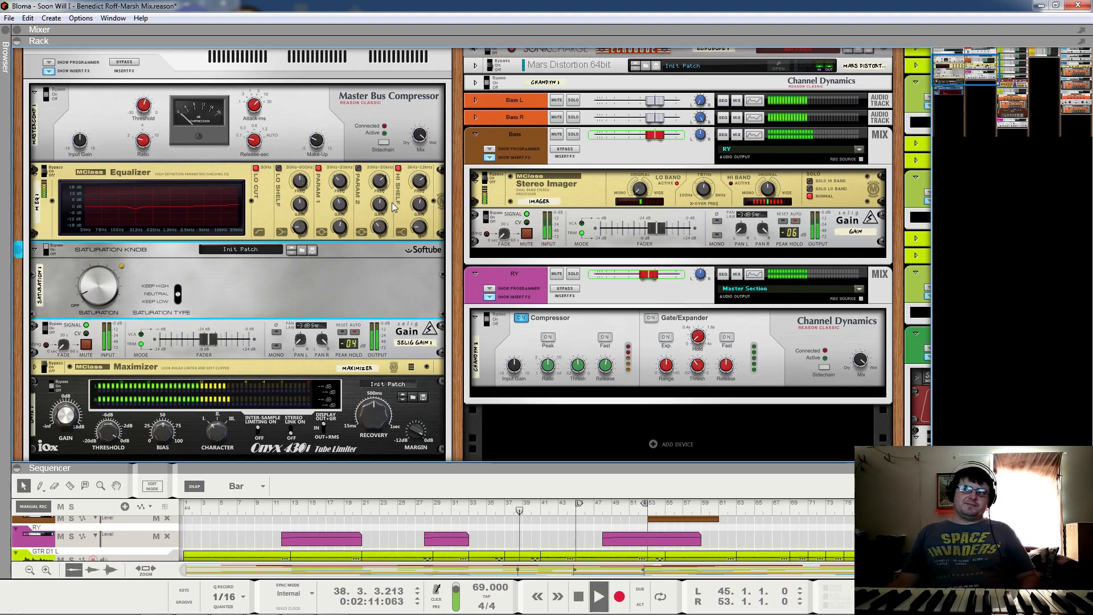
click(399, 175)
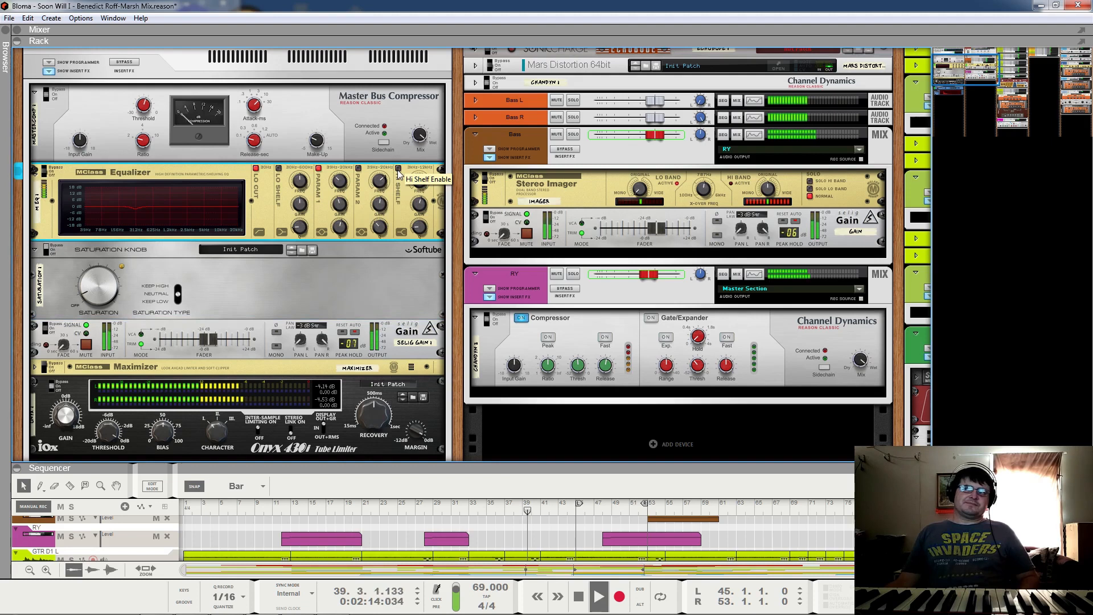
click(399, 168)
click(398, 169)
click(47, 253)
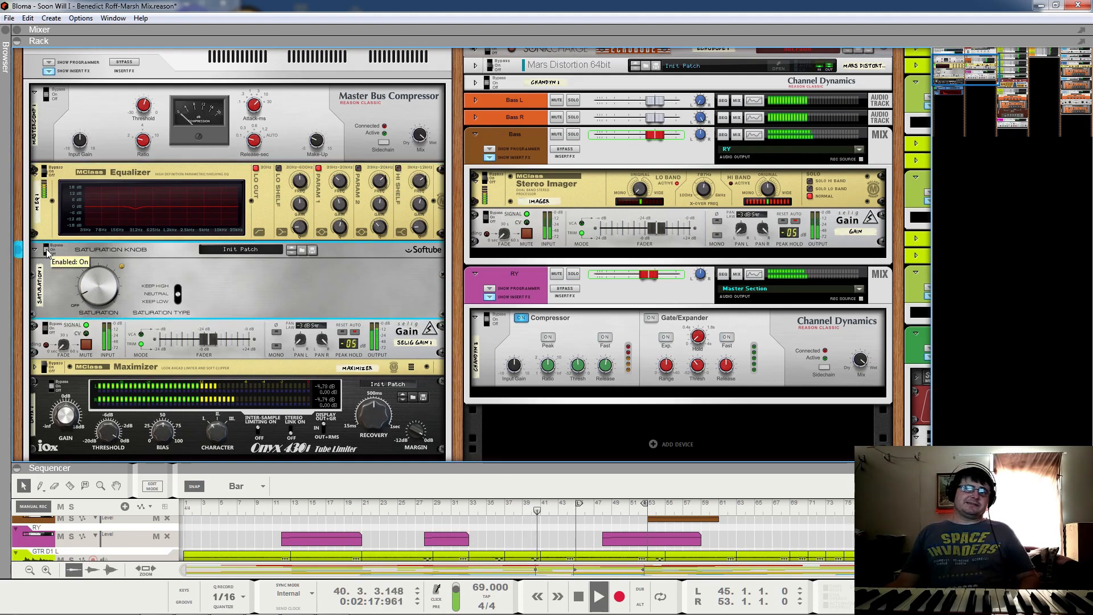
click(398, 168)
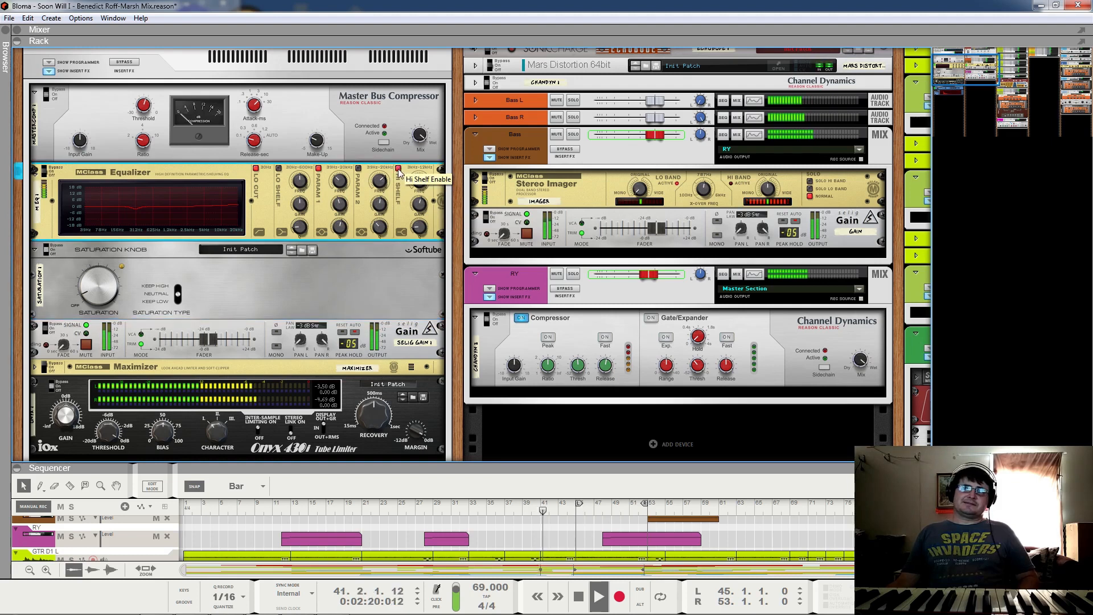
key(space)
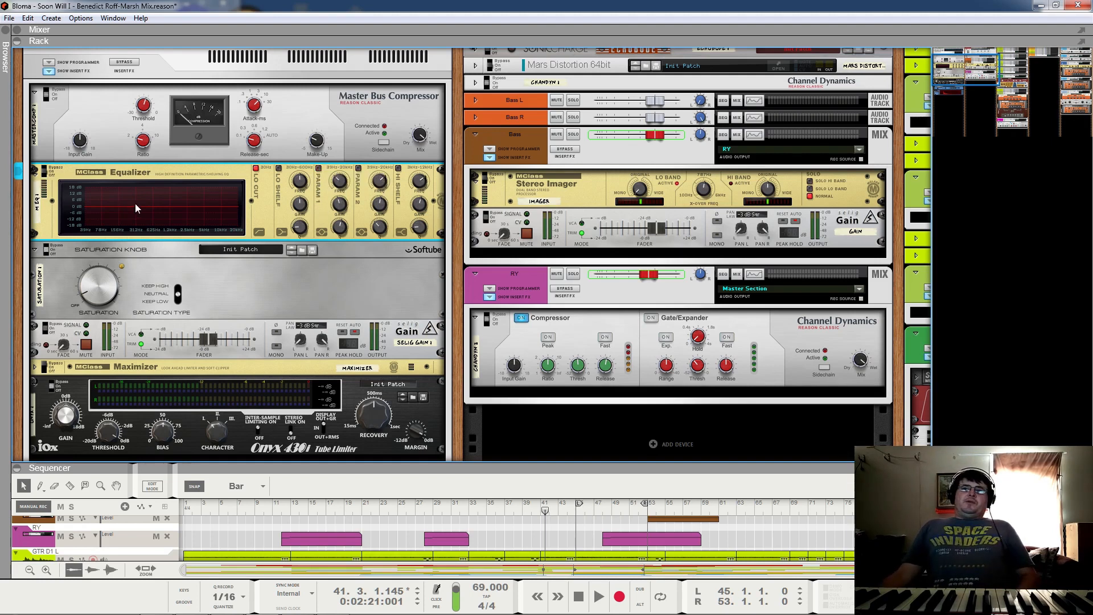
Step: Switch on the master equalizer's Param 1 band during playback, try its gain at 18 dB, and undo the boost
key(space)
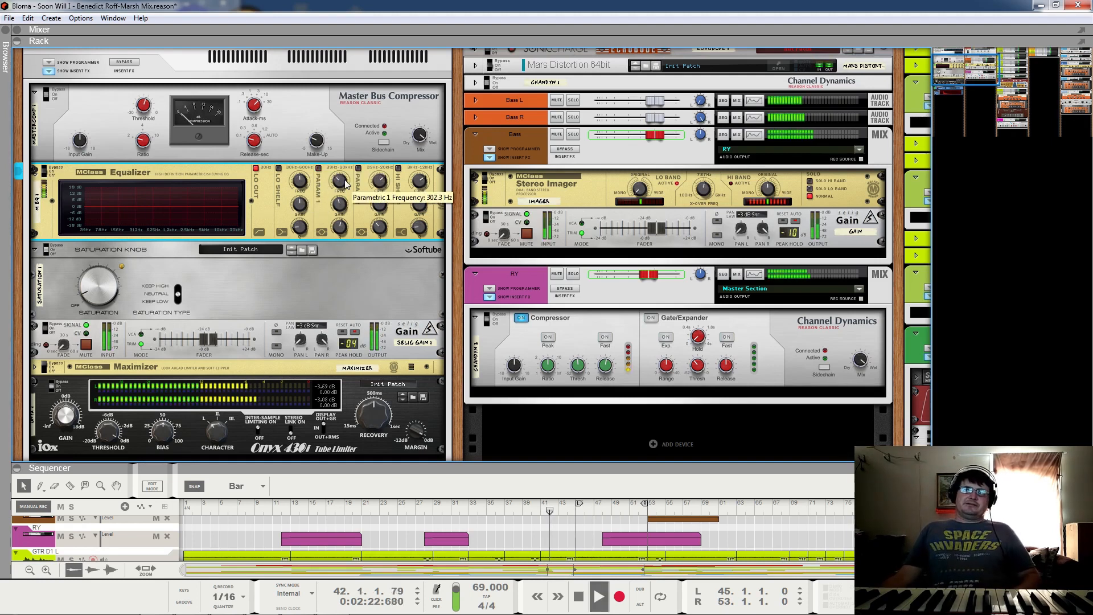
click(319, 168)
drag(340, 204, 367, 90)
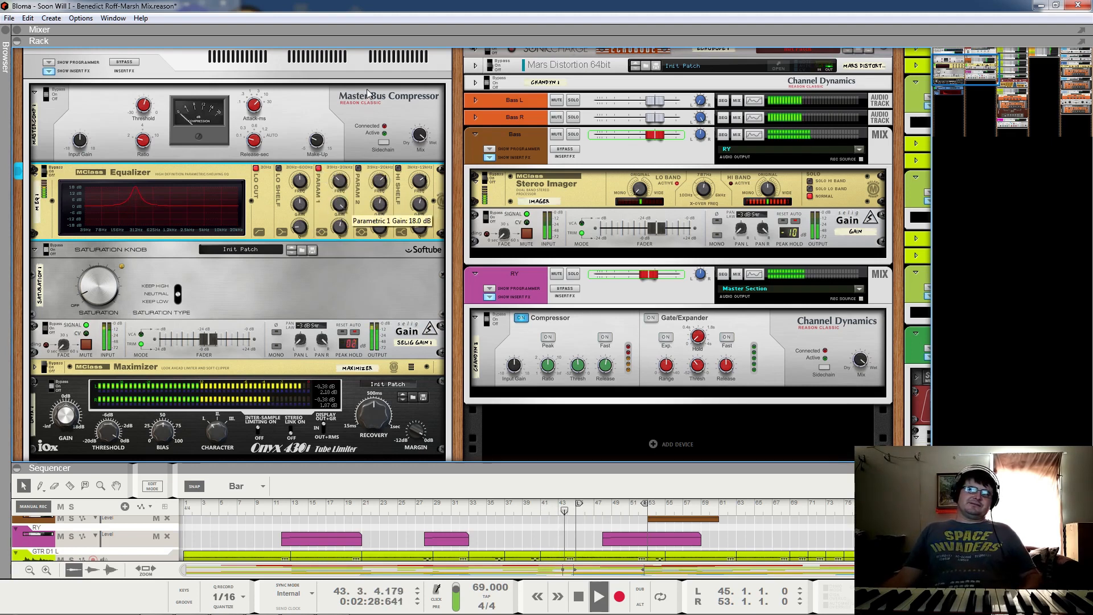
key(ctrl+z)
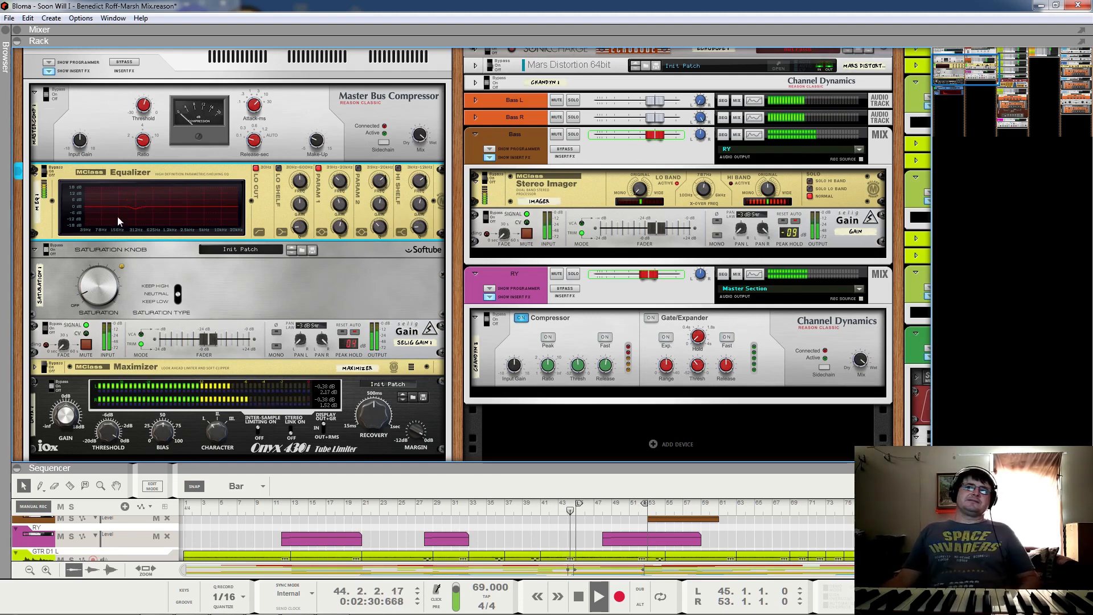
key(space)
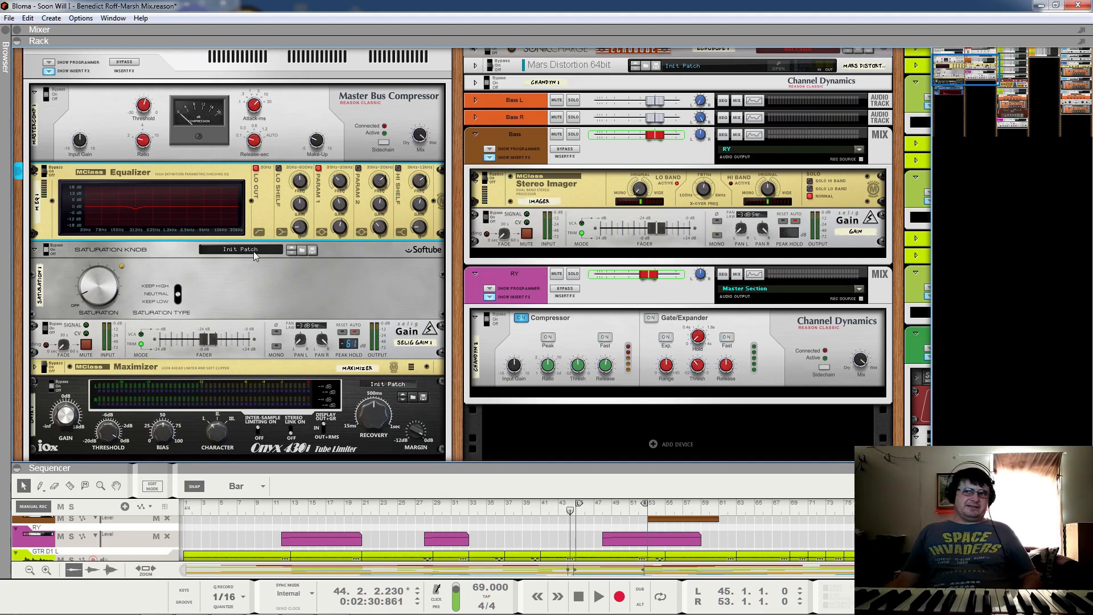
Step: Play a short passage of the mix while viewing the Master Section's insert effects, and stop playback
scroll(246, 295, down, 2)
key(space)
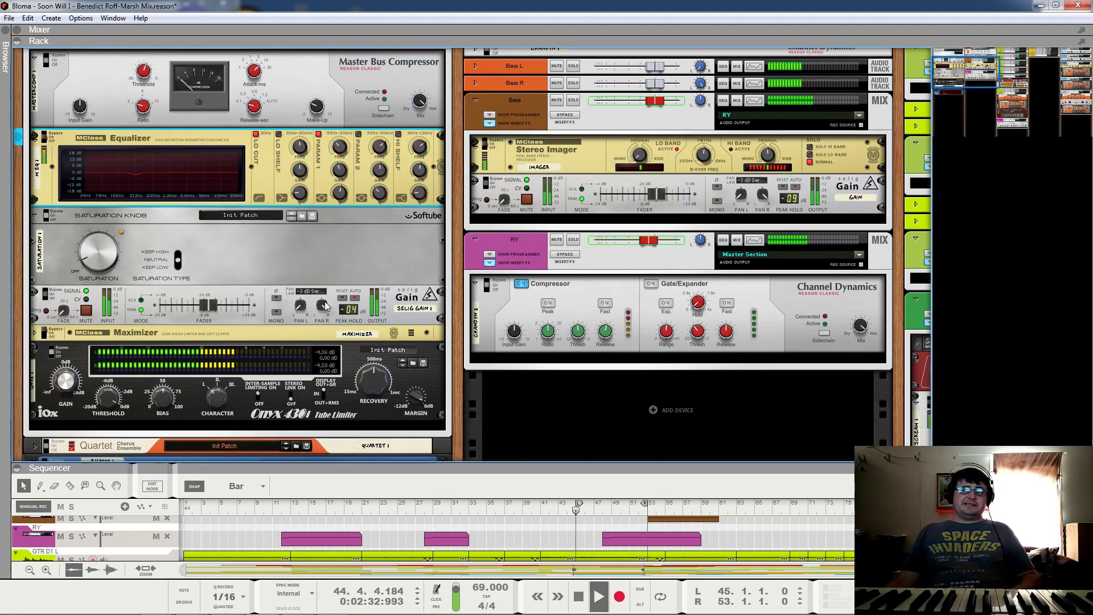
scroll(331, 337, up, 4)
key(space)
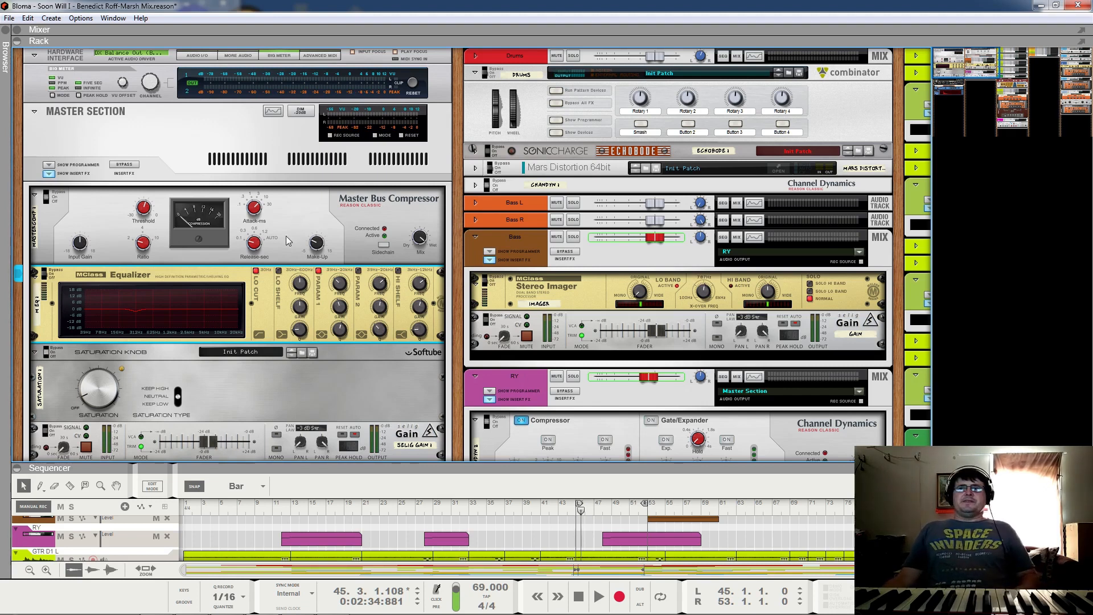
scroll(268, 399, down, 3)
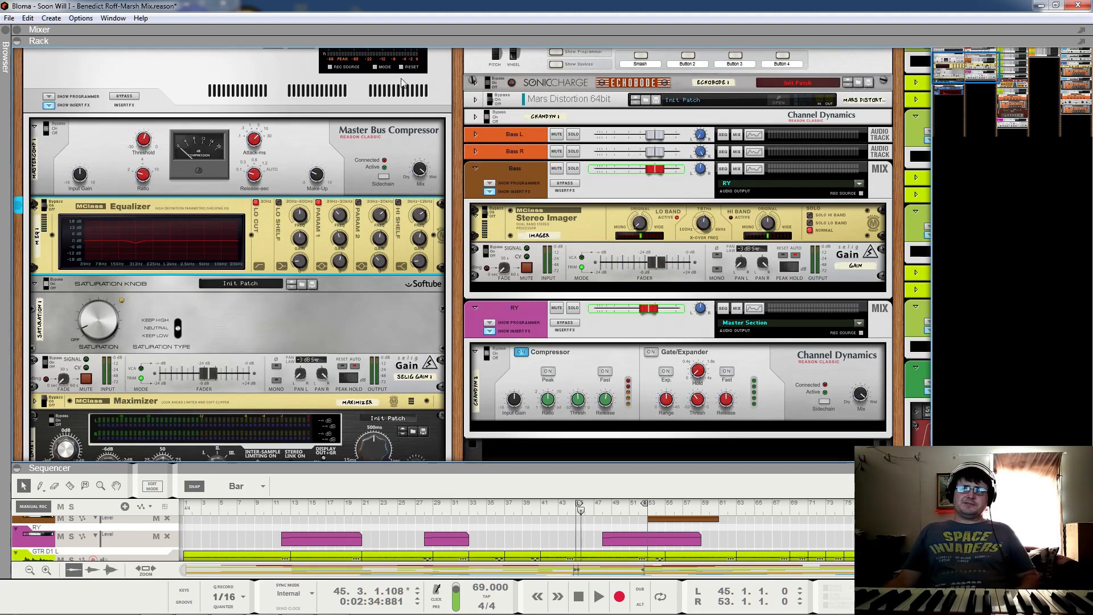
scroll(339, 198, up, 3)
scroll(347, 317, down, 3)
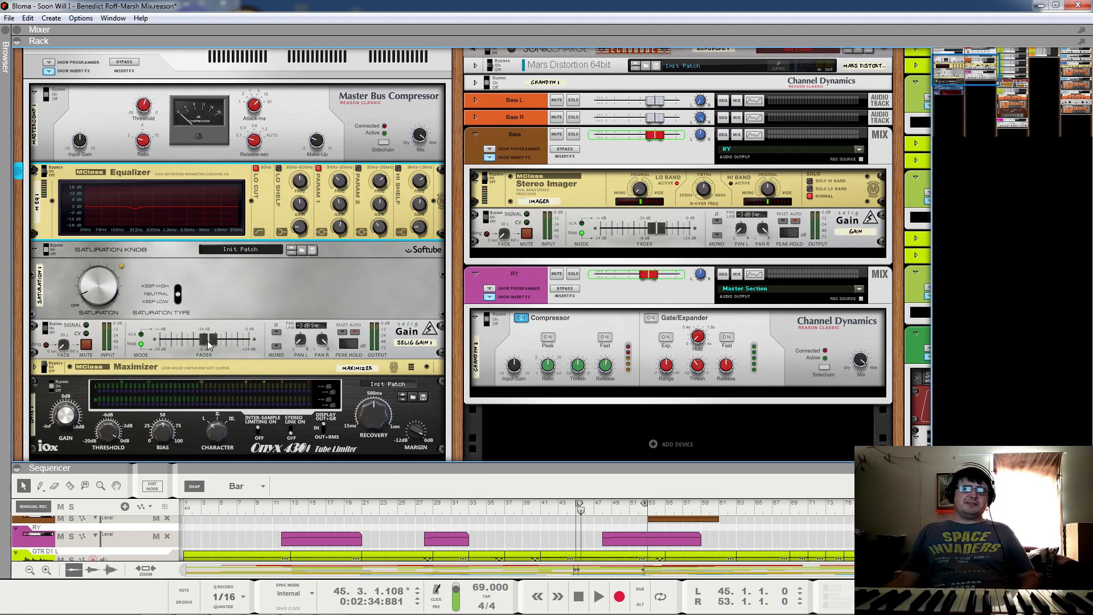
Step: Play the mix from bar 45 while checking the level meters above the Master Section's effects, and stop playback
click(260, 292)
key(space)
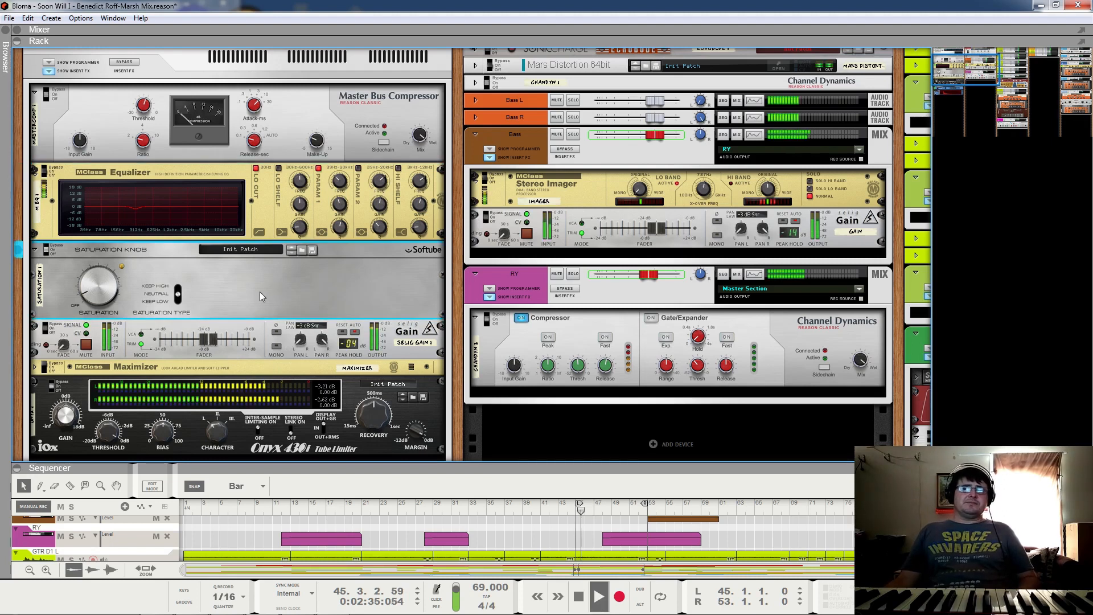
scroll(258, 328, up, 3)
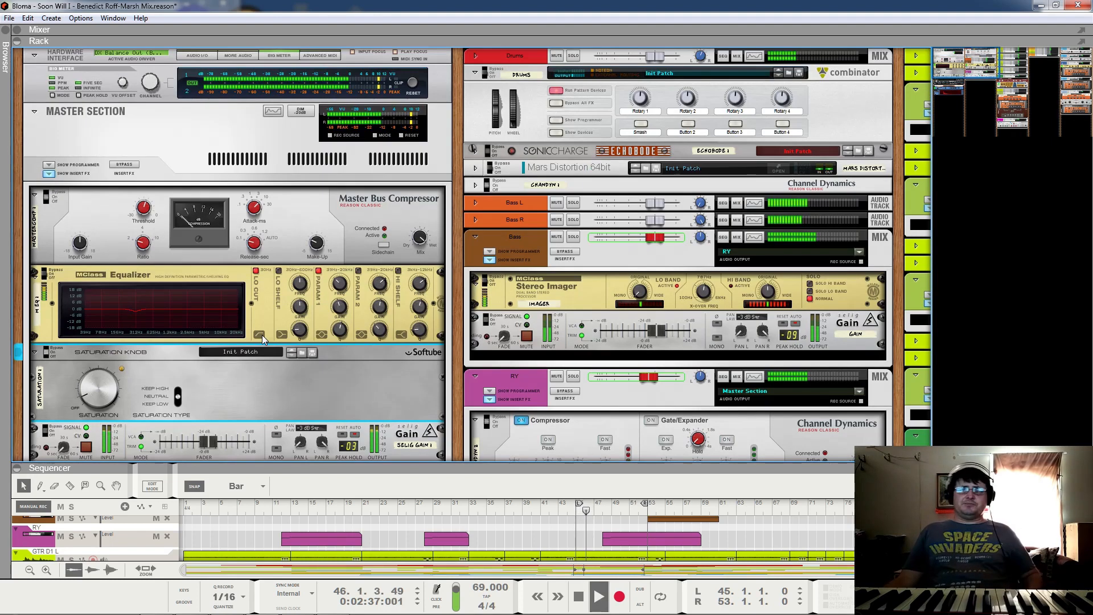
scroll(282, 320, down, 1)
scroll(282, 319, up, 1)
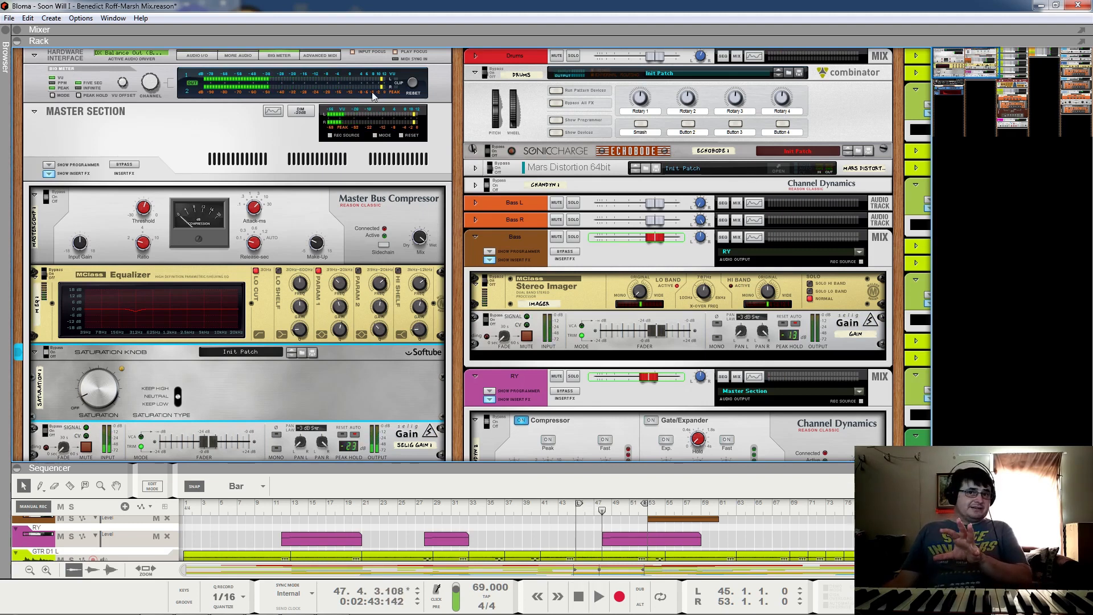
Step: Examine the Onyx Tube Limiter's settings and audition the mix using the limiter's bypass
scroll(347, 186, down, 3)
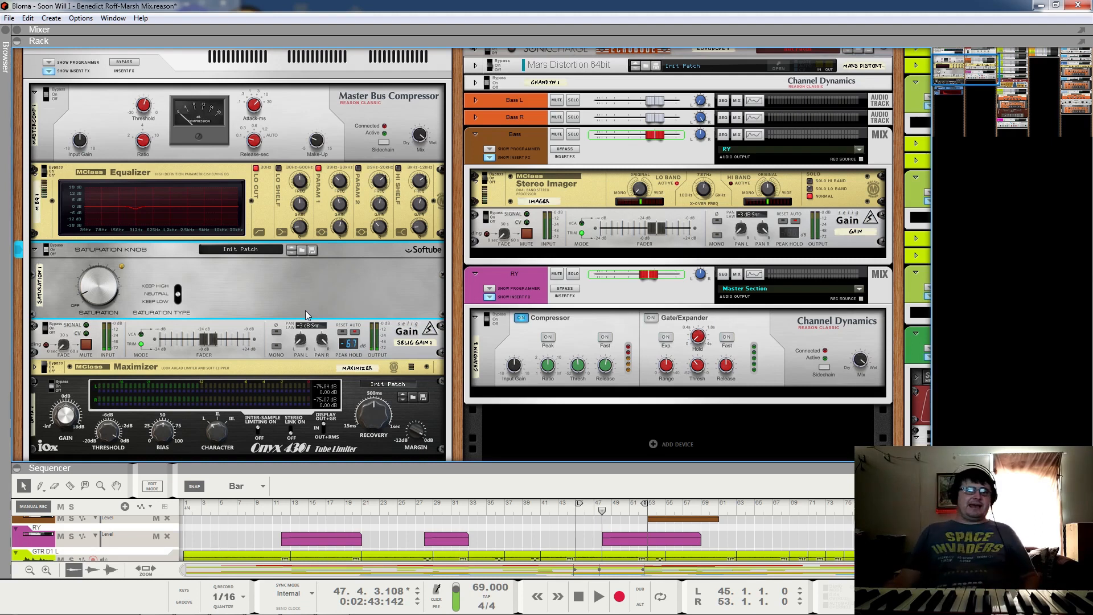
scroll(305, 310, down, 3)
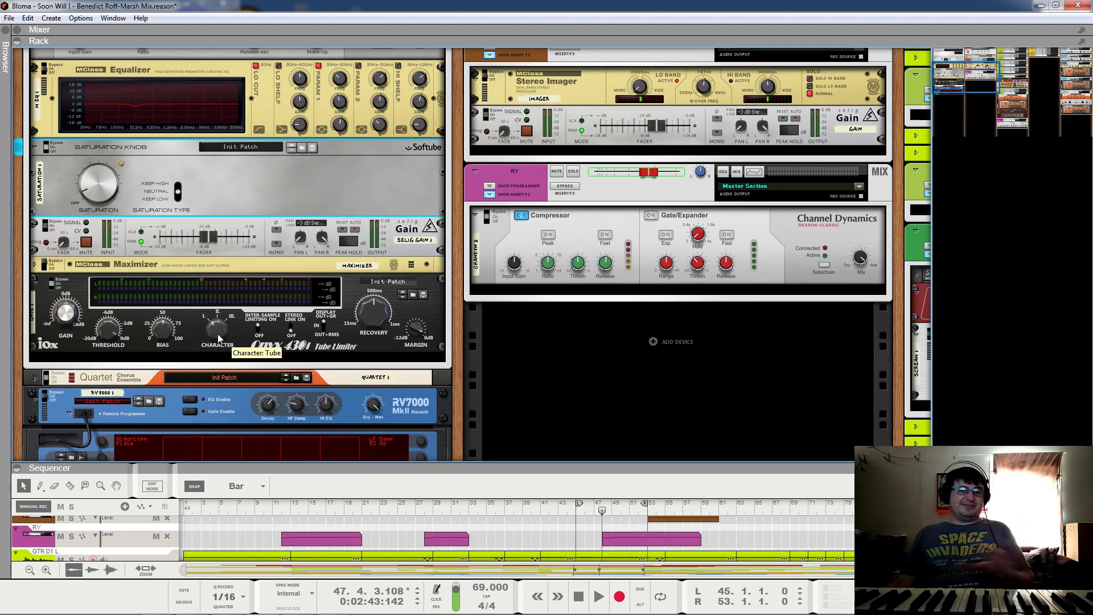
scroll(113, 267, up, 3)
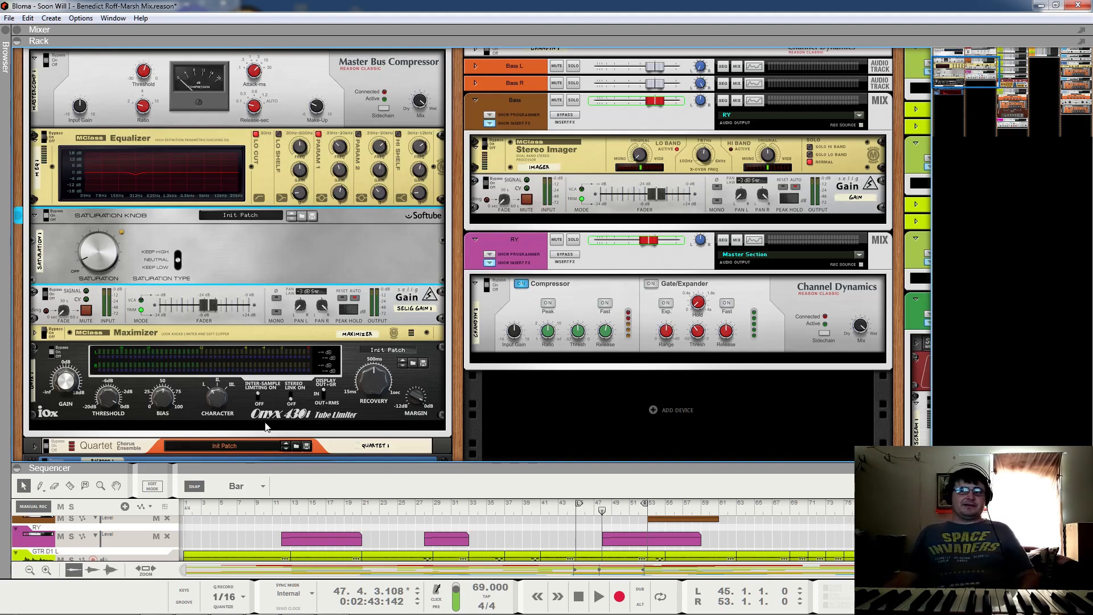
click(52, 353)
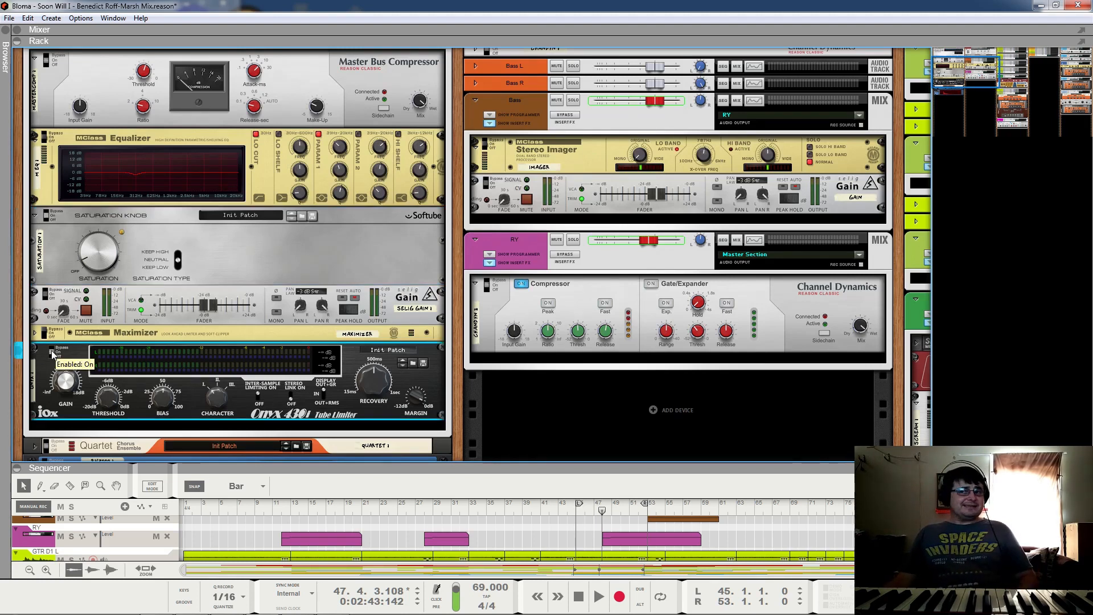
key(space)
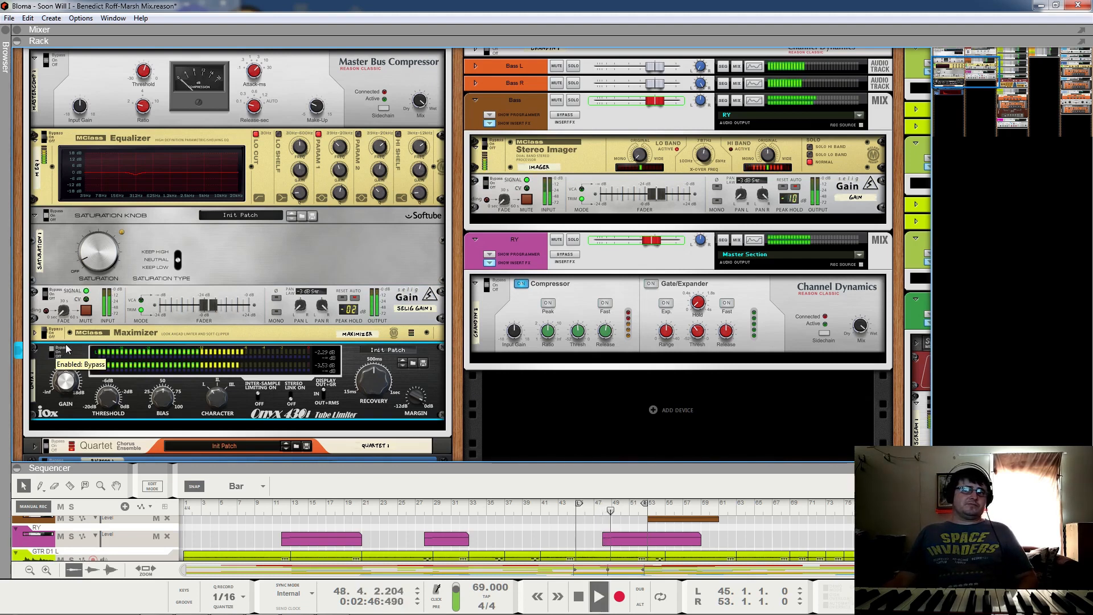
key(space)
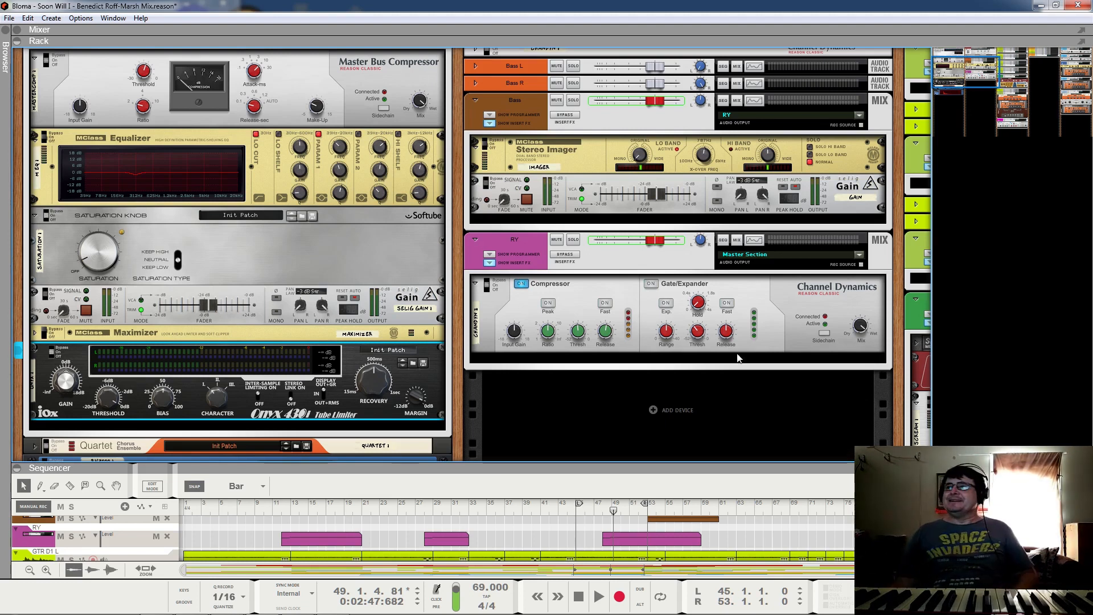
Step: Move the song position to bar 13 and show only the sequencer to view the whole arrangement
scroll(736, 364, up, 3)
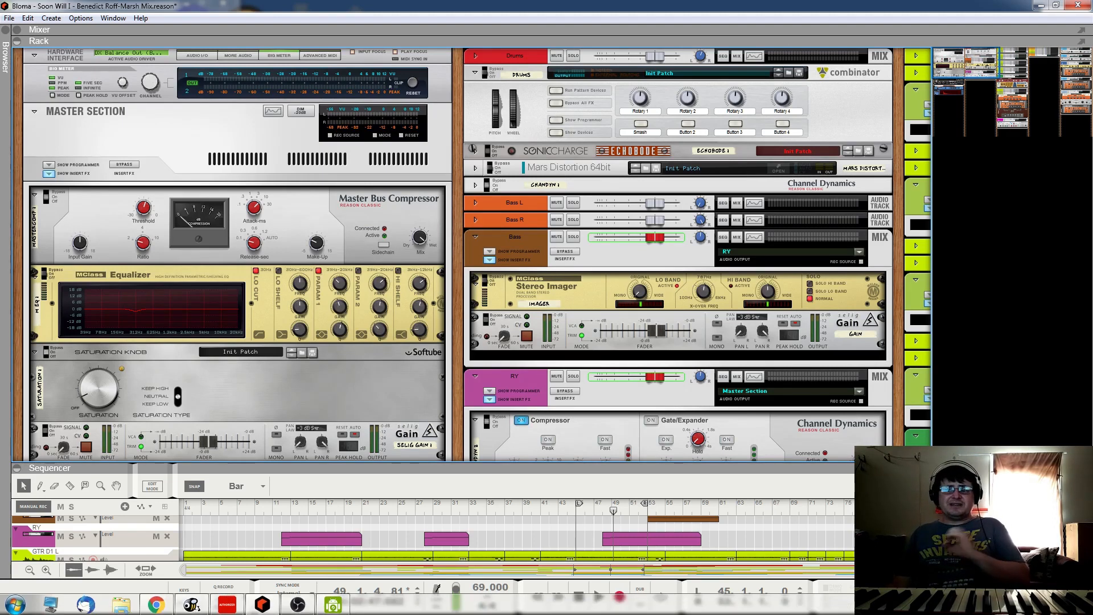
click(292, 510)
scroll(292, 529, down, 5)
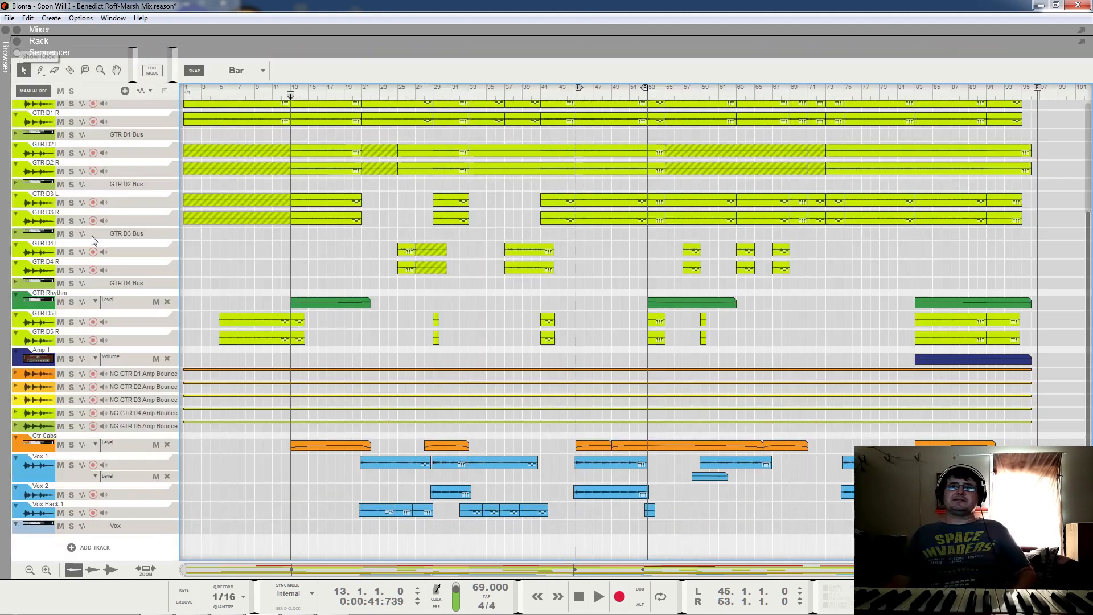
click(17, 41)
scroll(326, 385, up, 3)
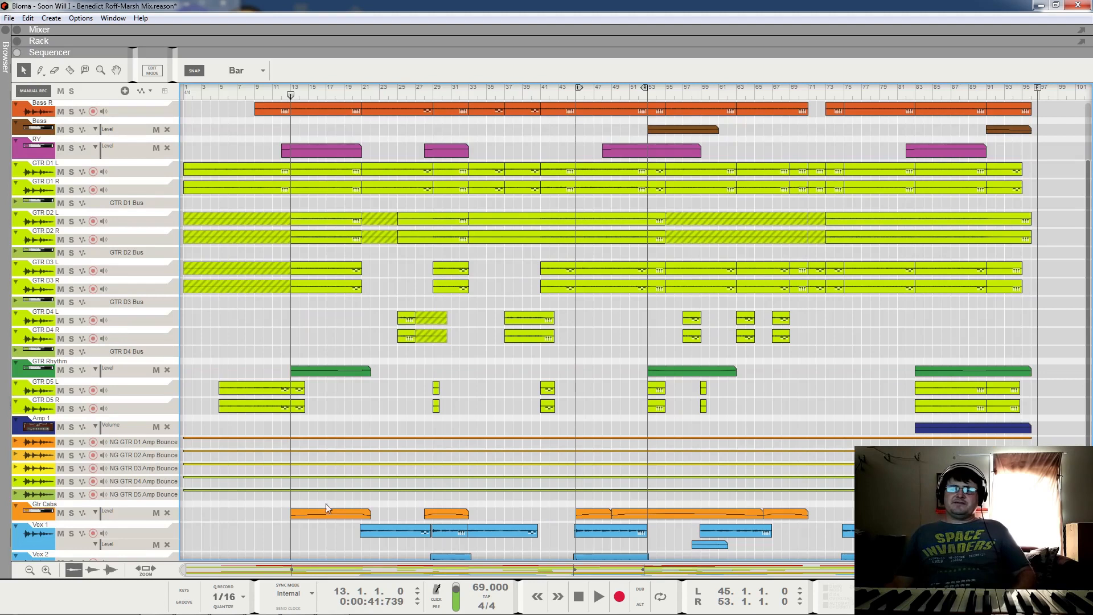
Step: Select the Gtr Cabs level automation and Vox 1 clips around bar 60 to point them out, and clear the selection
scroll(316, 512, down, 2)
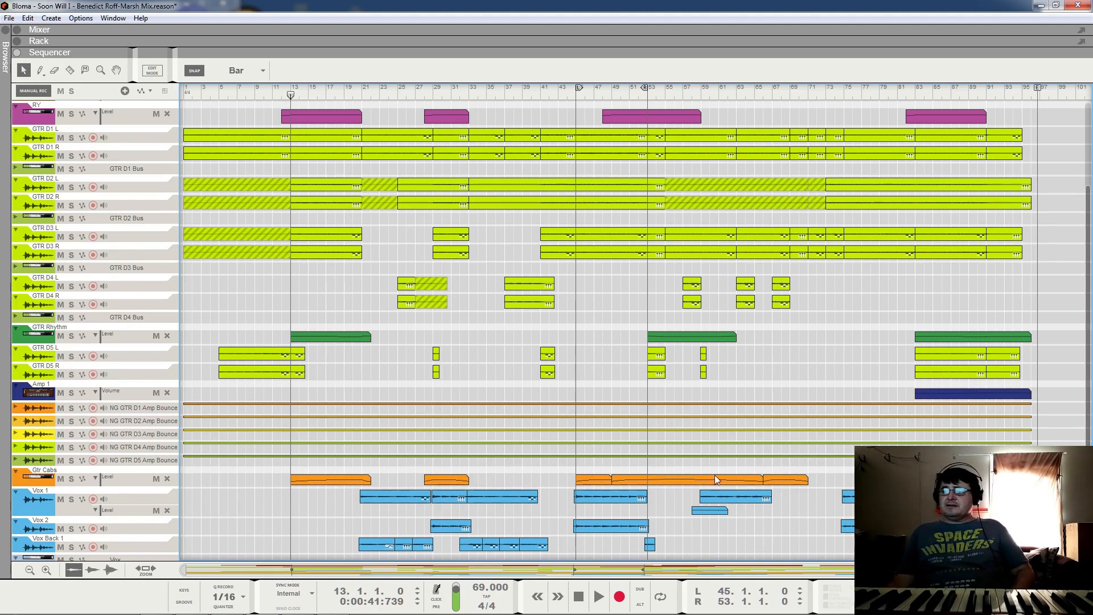
drag(698, 551, 689, 464)
drag(711, 531, 691, 471)
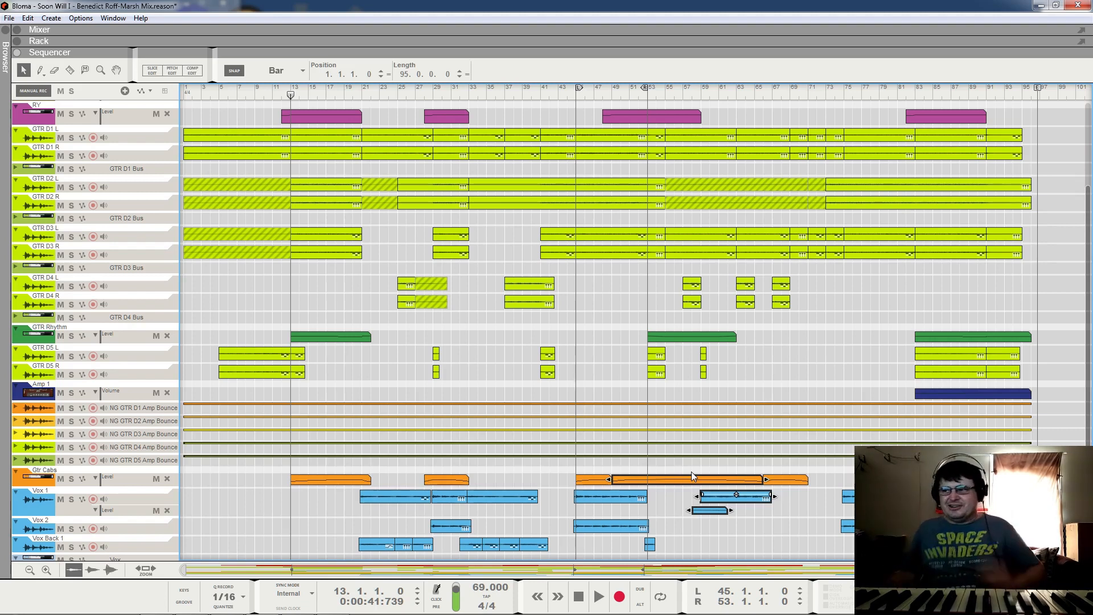
click(711, 528)
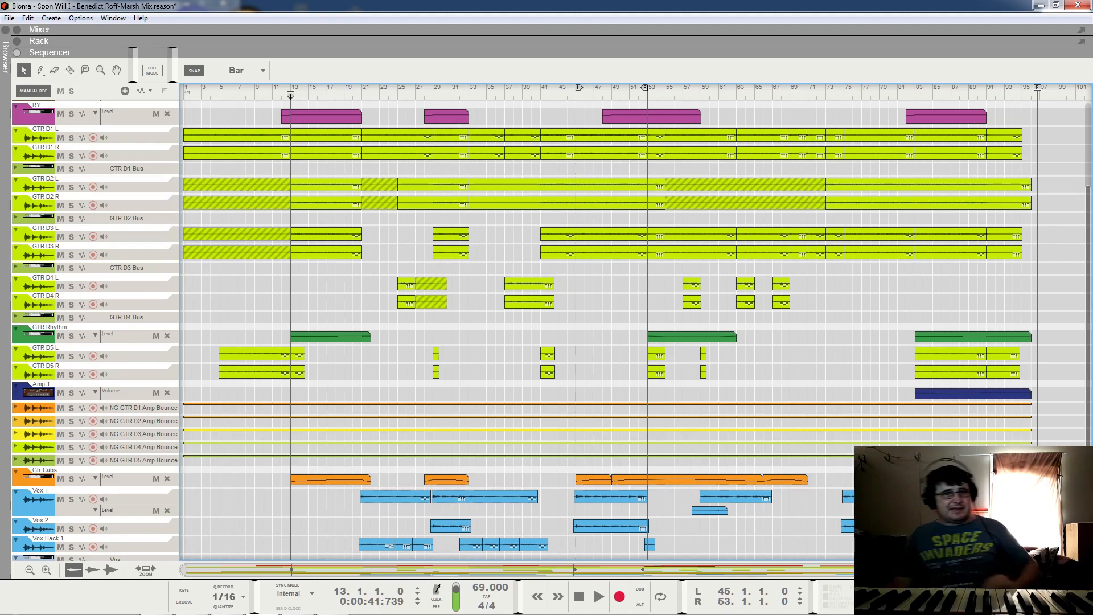
Step: Review the arrangement from the drum to the vocal tracks, selecting the short GTR D5 L and R clips at bar 58
scroll(822, 438, down, 1)
scroll(800, 447, up, 4)
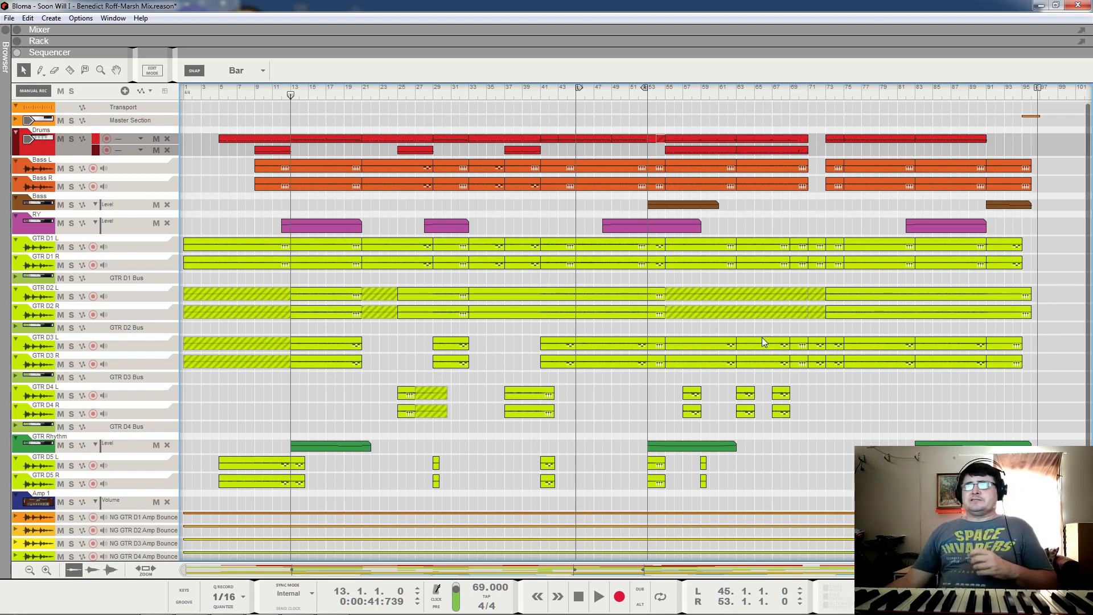
scroll(734, 319, down, 5)
scroll(796, 394, up, 5)
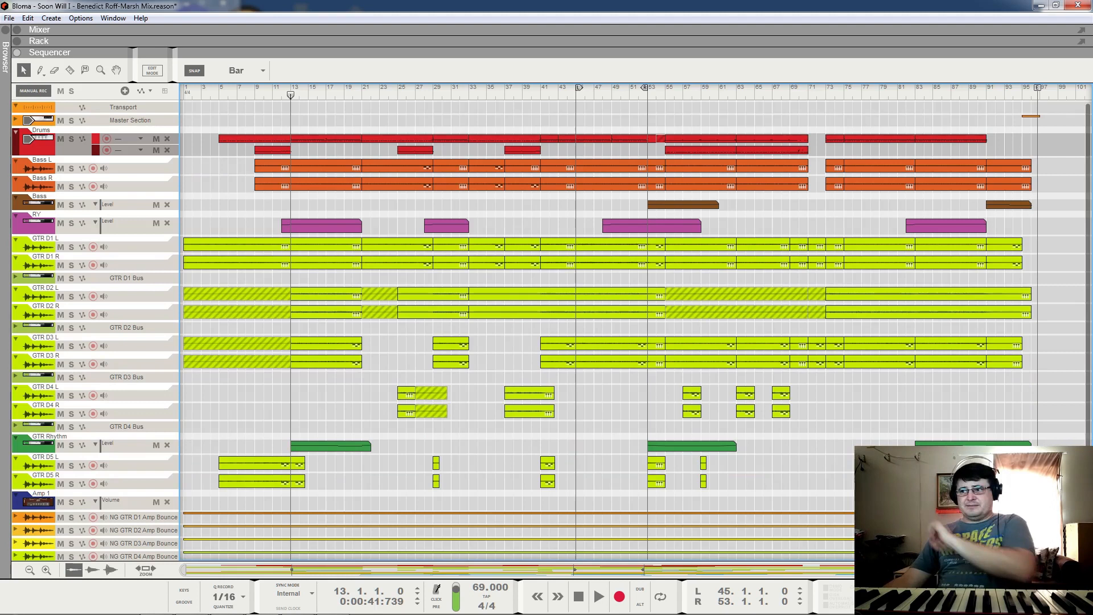
scroll(722, 481, down, 4)
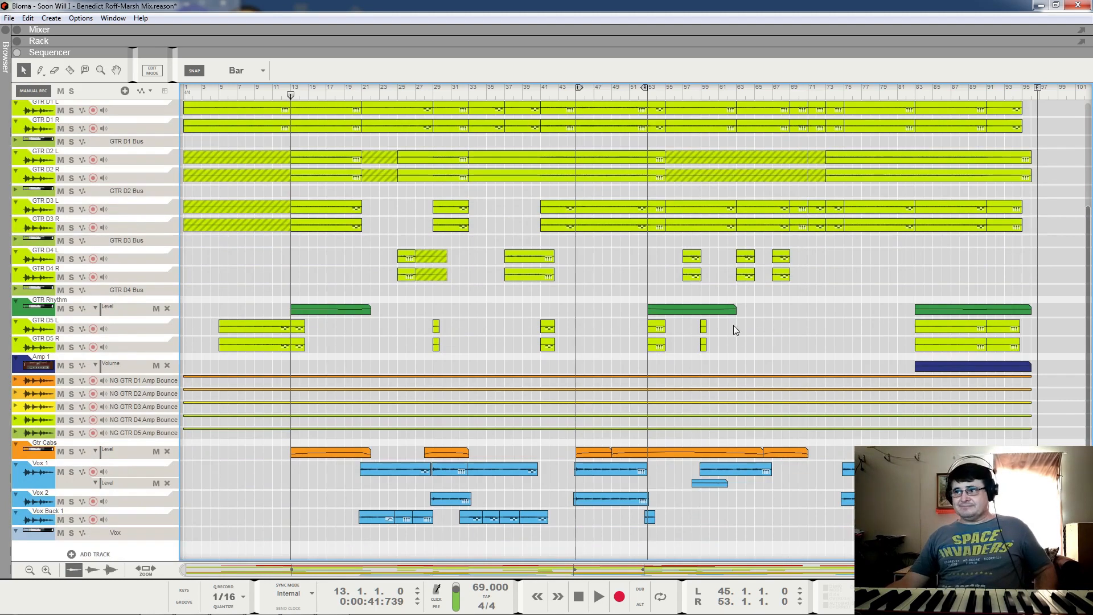
drag(721, 318, 703, 359)
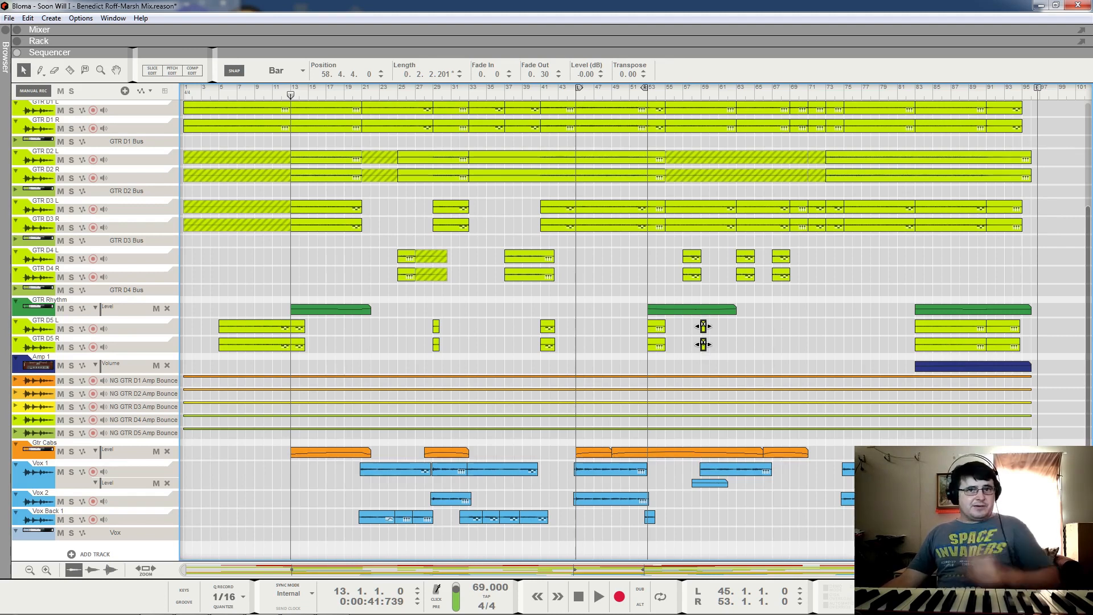
scroll(736, 371, down, 3)
scroll(736, 371, up, 3)
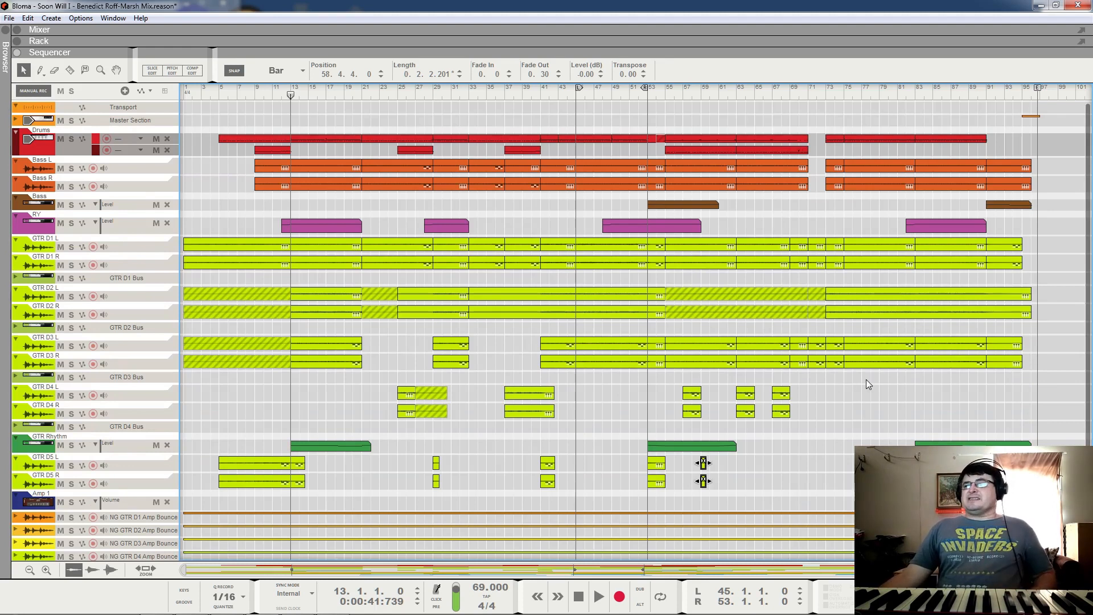
scroll(535, 308, down, 5)
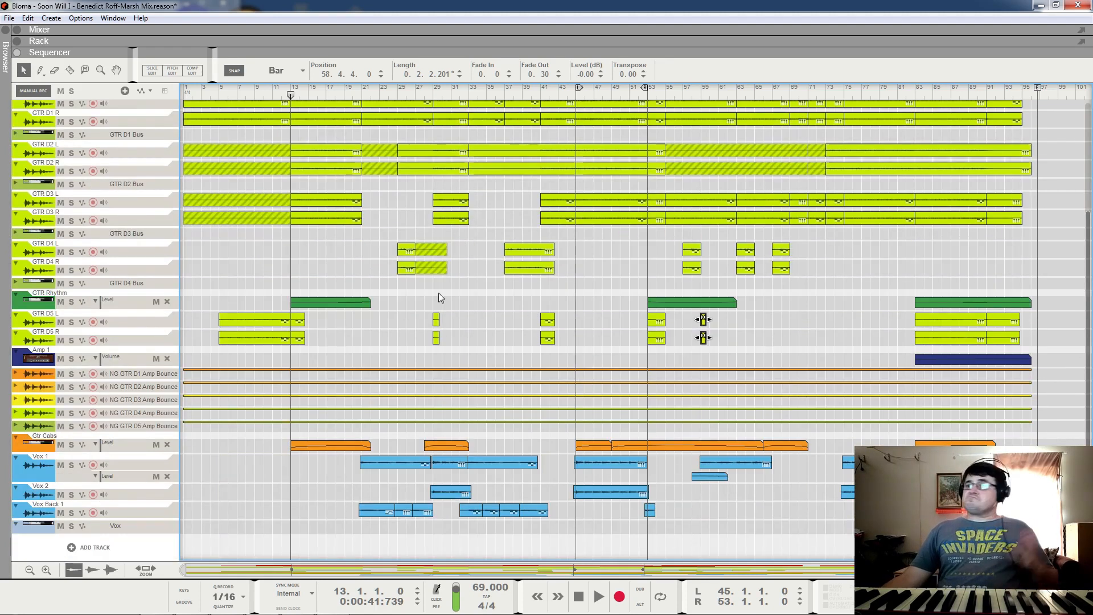
scroll(439, 293, up, 5)
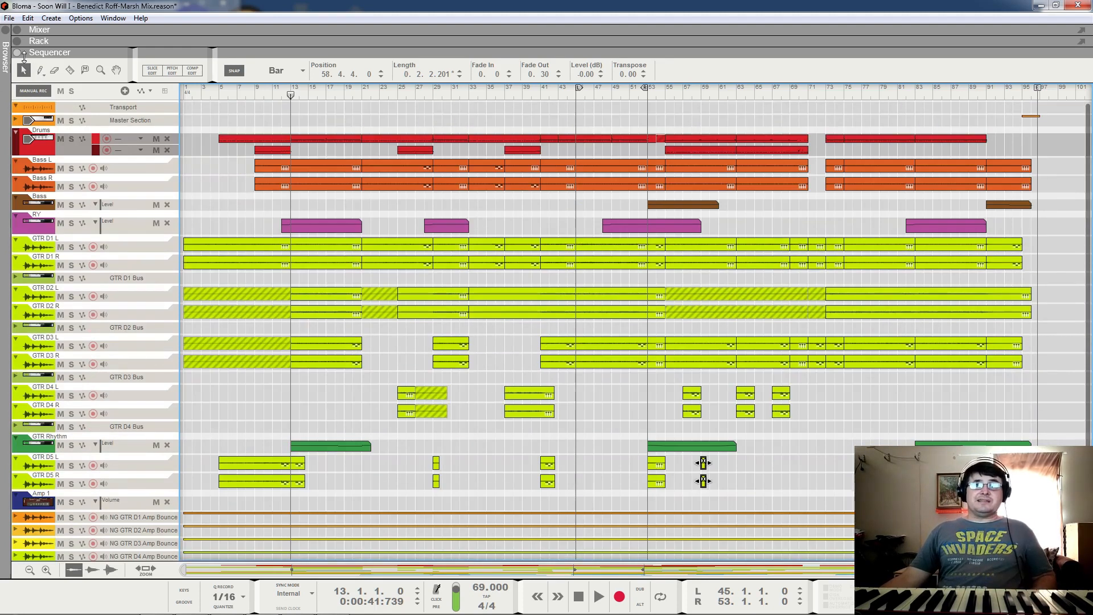
Step: Show the mixer and rack together, and look through the rack's Master Section, drum, bass and RY devices
key(F5+F6)
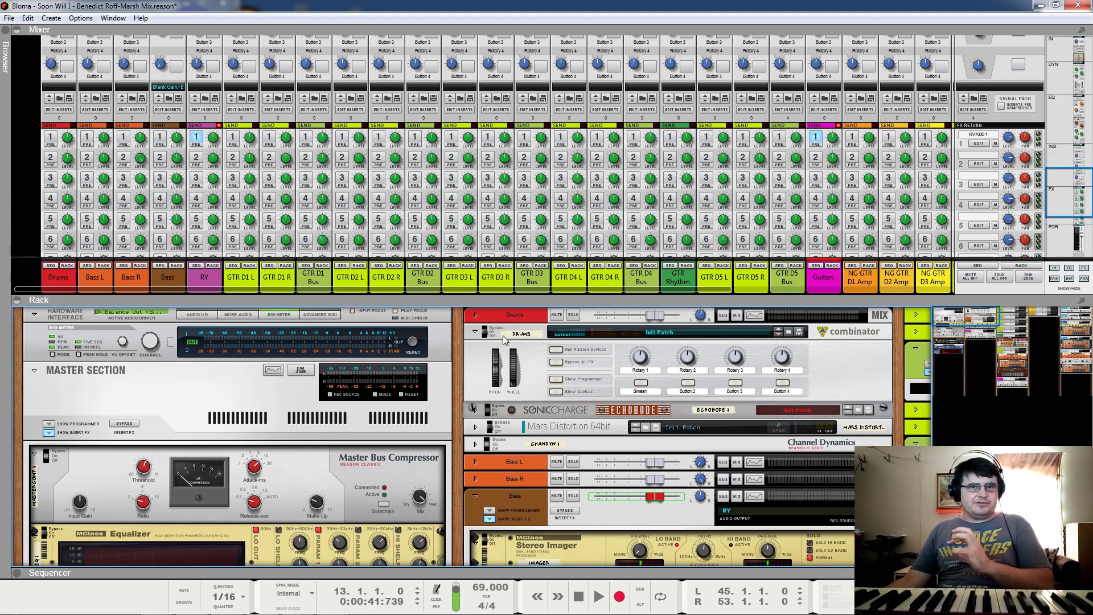
scroll(571, 480, down, 10)
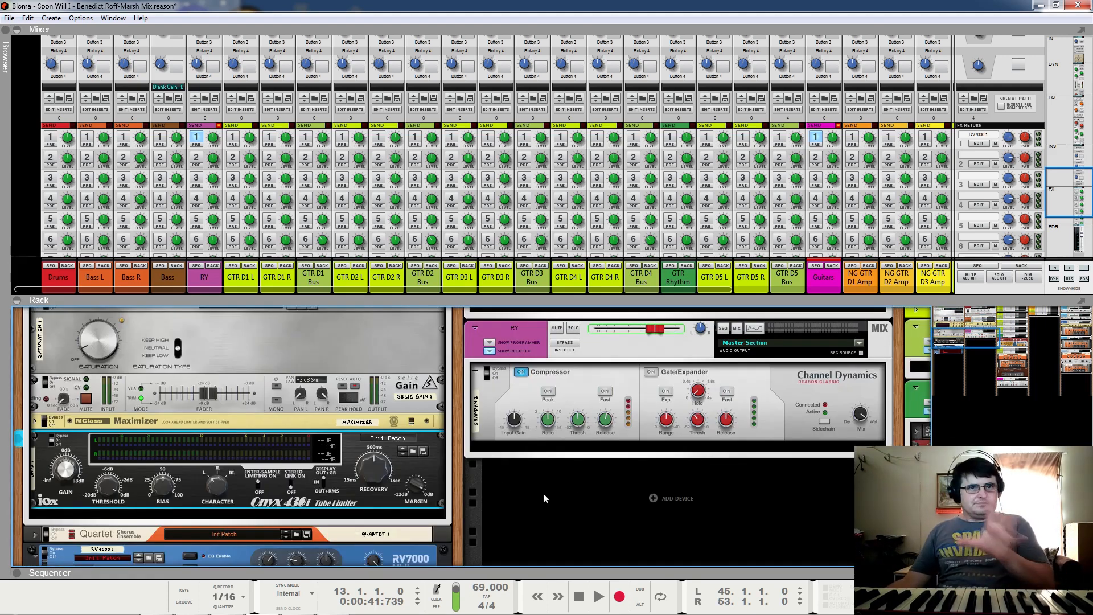
scroll(543, 493, up, 10)
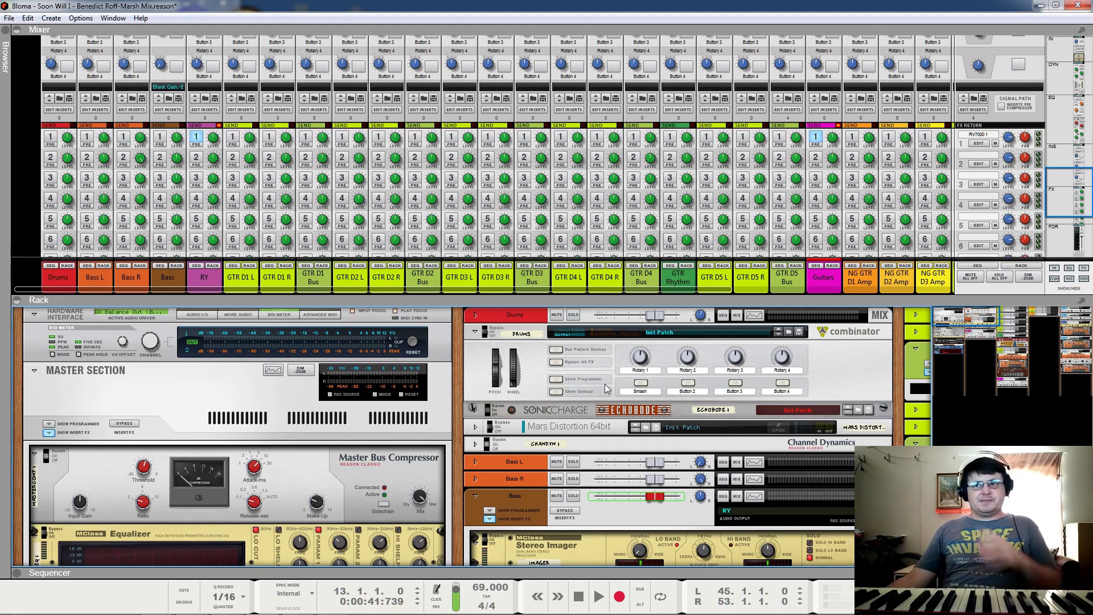
scroll(613, 402, down, 5)
scroll(612, 402, up, 5)
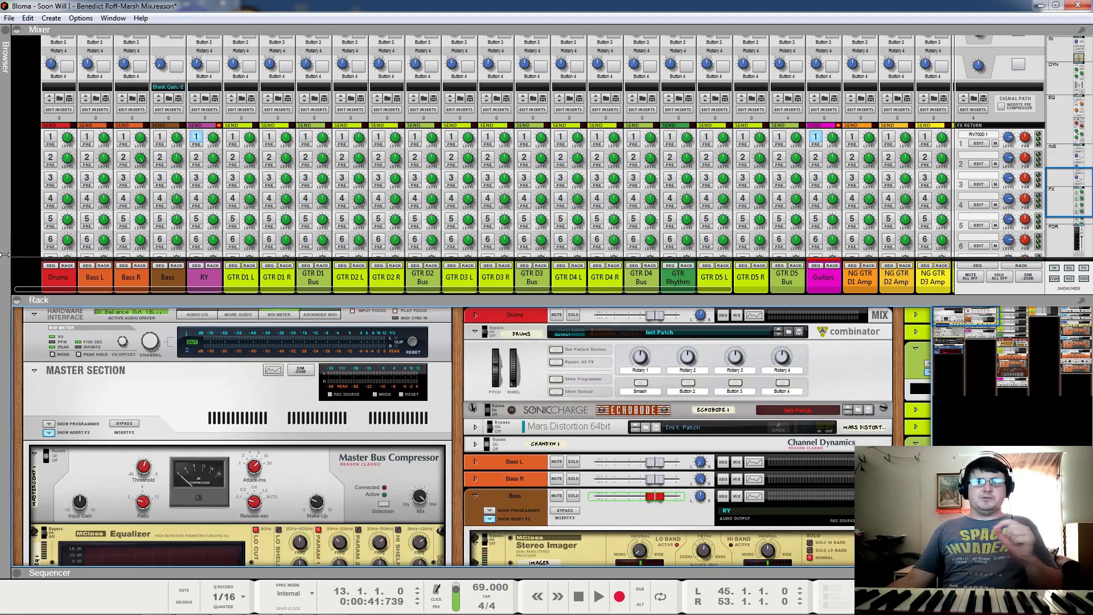
Step: Collapse the rack so the mixer fills the window, and view the channels' inserts and sends
click(17, 300)
scroll(358, 97, down, 5)
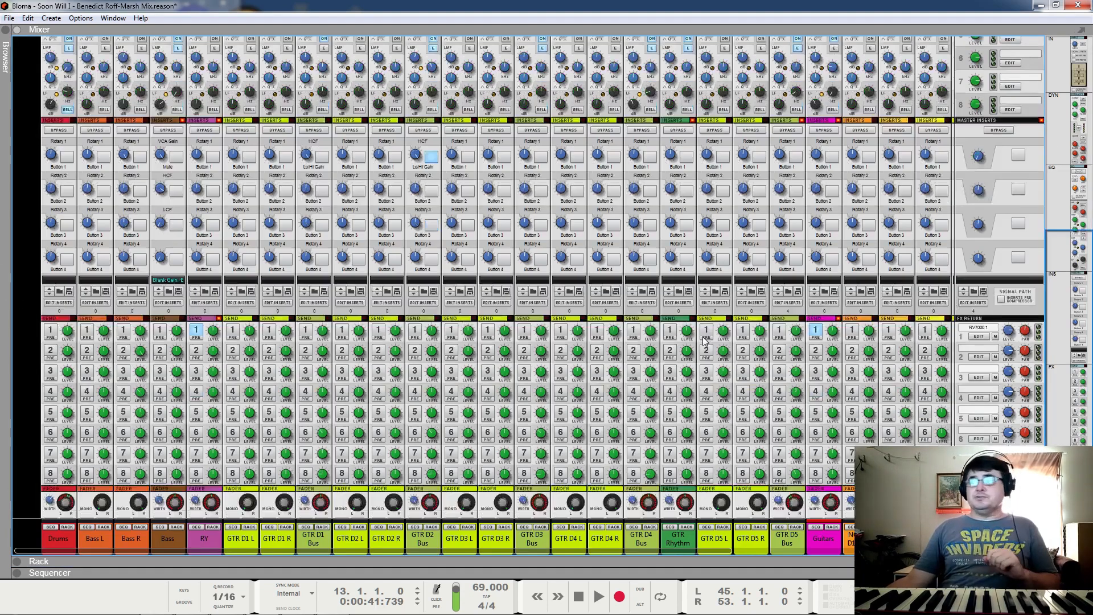